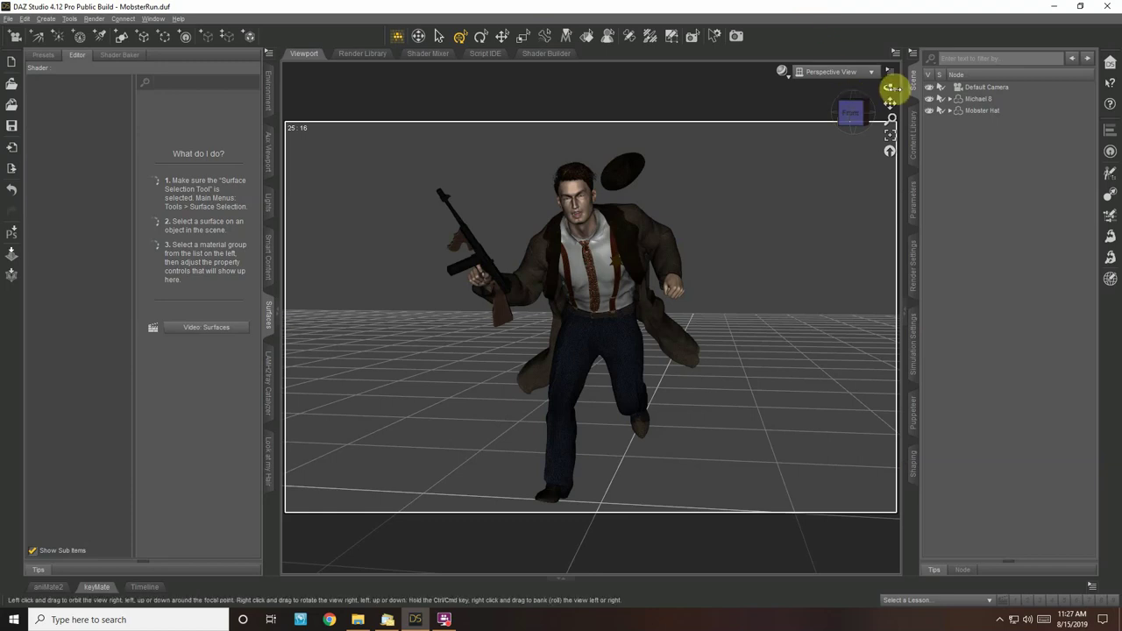
left_click_drag(890, 87, 888, 89)
left_click(469, 250)
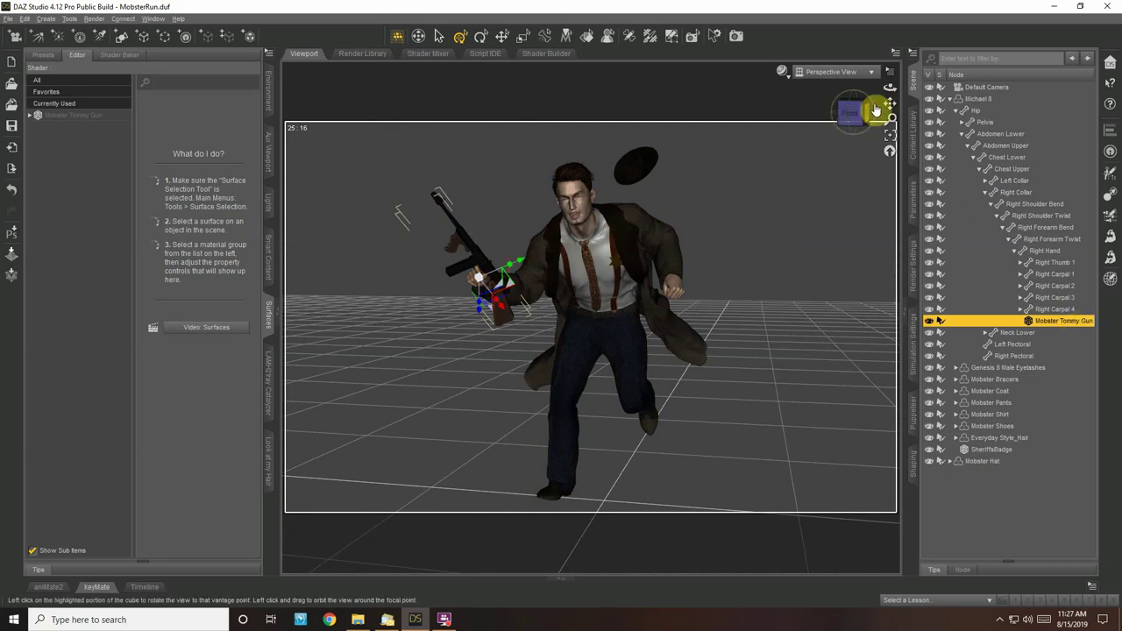
mouse_move(891, 88)
left_mouse_down()
mouse_move(878, 124)
mouse_move(896, 88)
left_mouse_up()
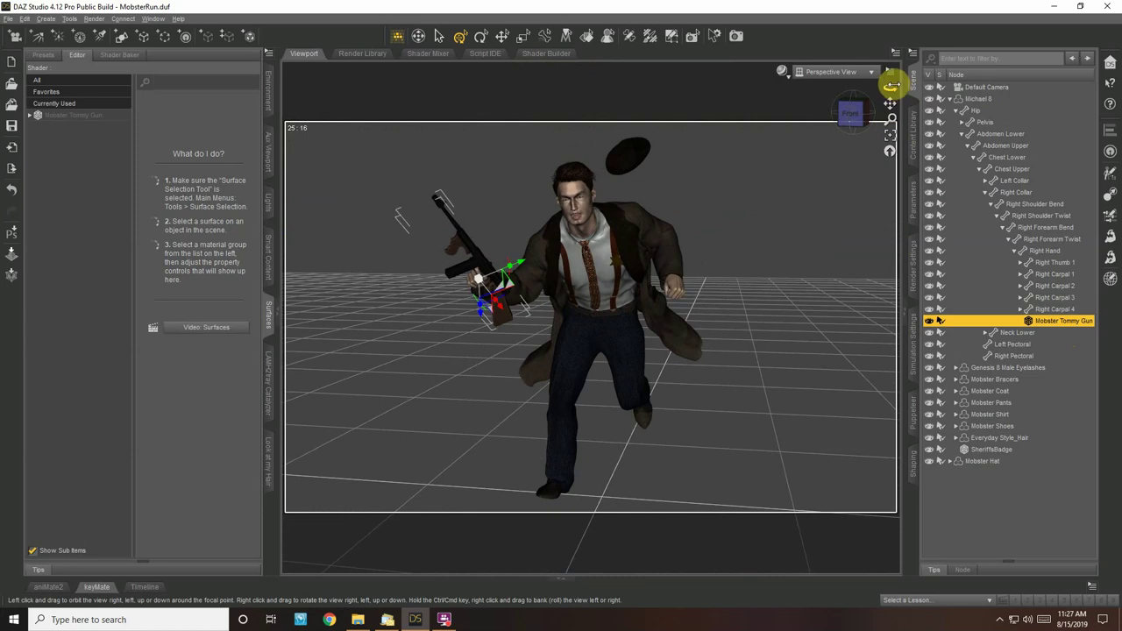
left_click_drag(890, 86, 890, 88)
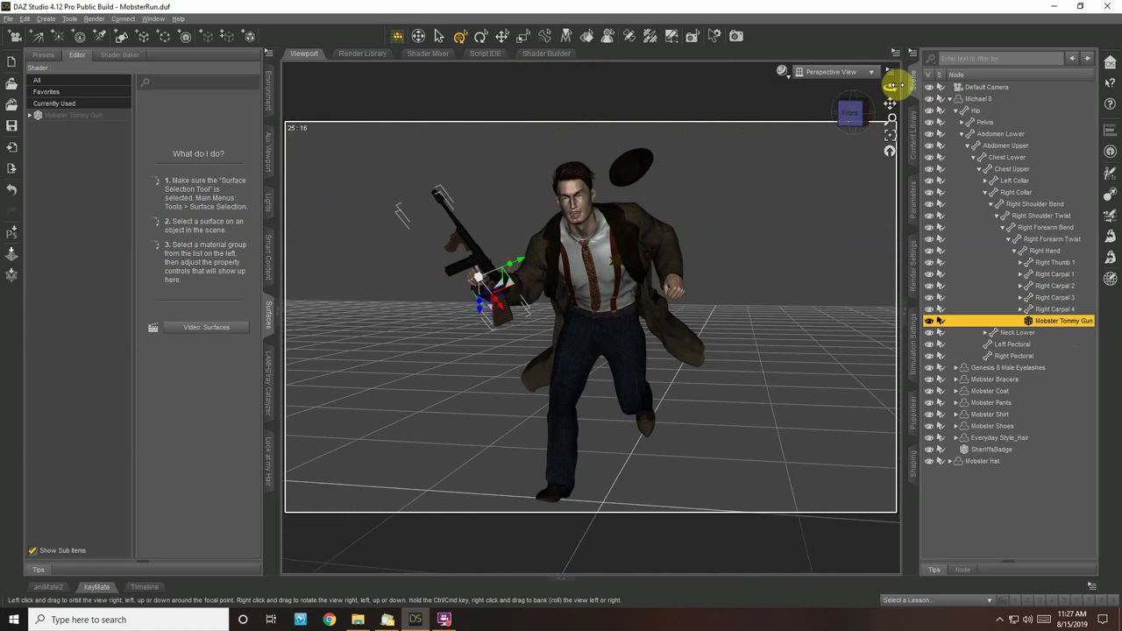
Switch the viewport to the Default Camera and preview the scene in the NVIDIA Iray draw style
left_click(815, 75)
left_click(791, 82)
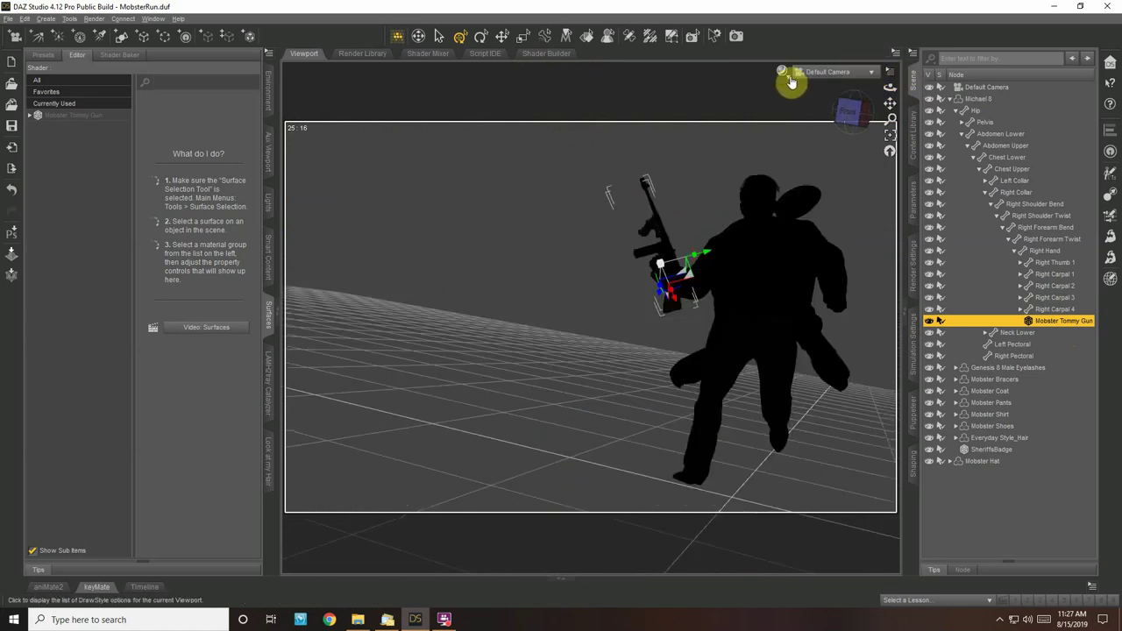
left_click(788, 82)
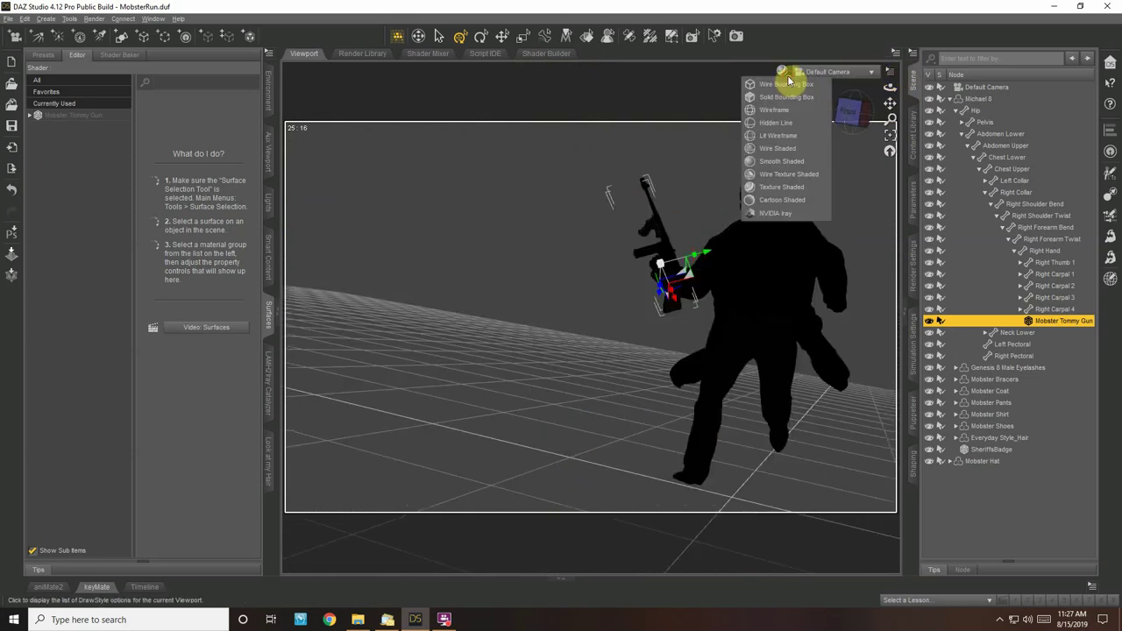
left_click(783, 213)
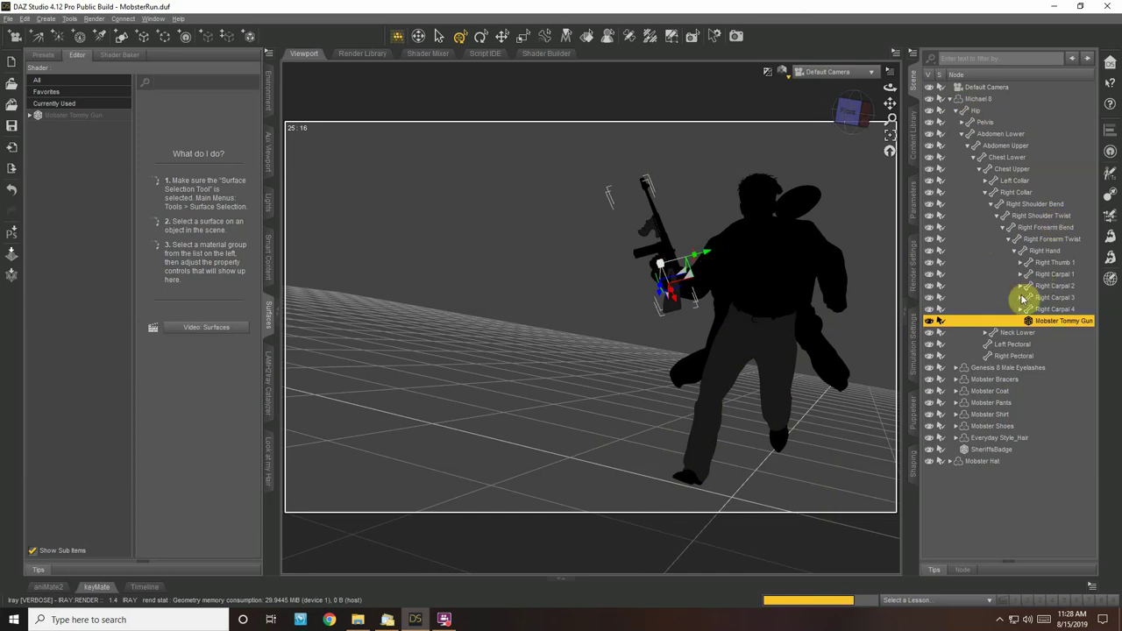
Set the Emission Color of all Mobster Pants surfaces to black
left_click(1017, 401)
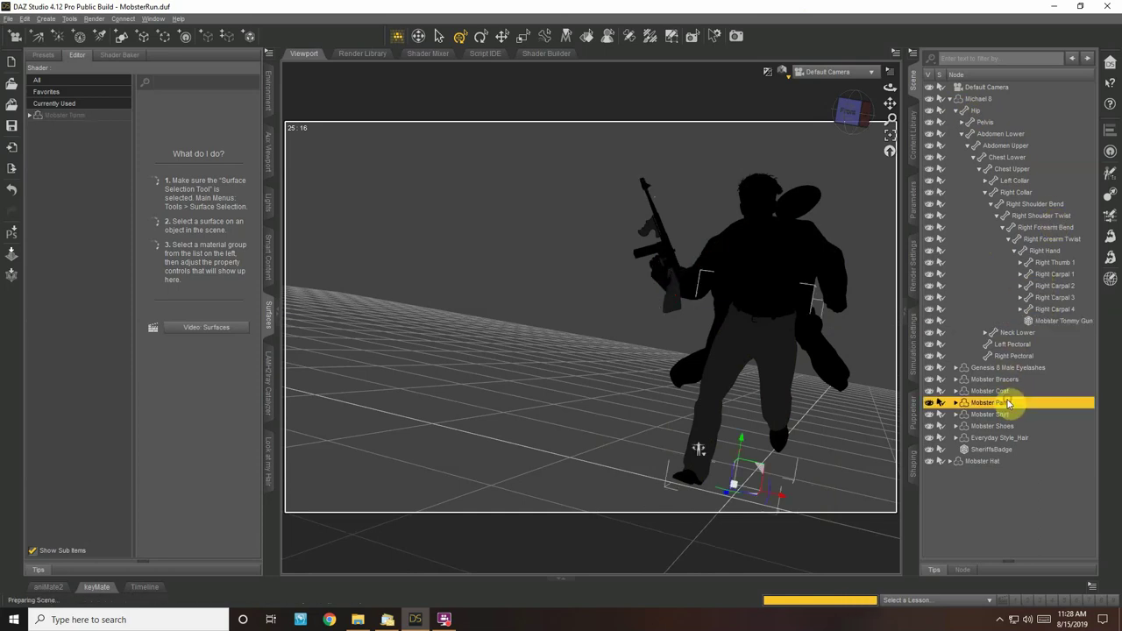
left_click(76, 117)
scroll(195, 303, "down", 10)
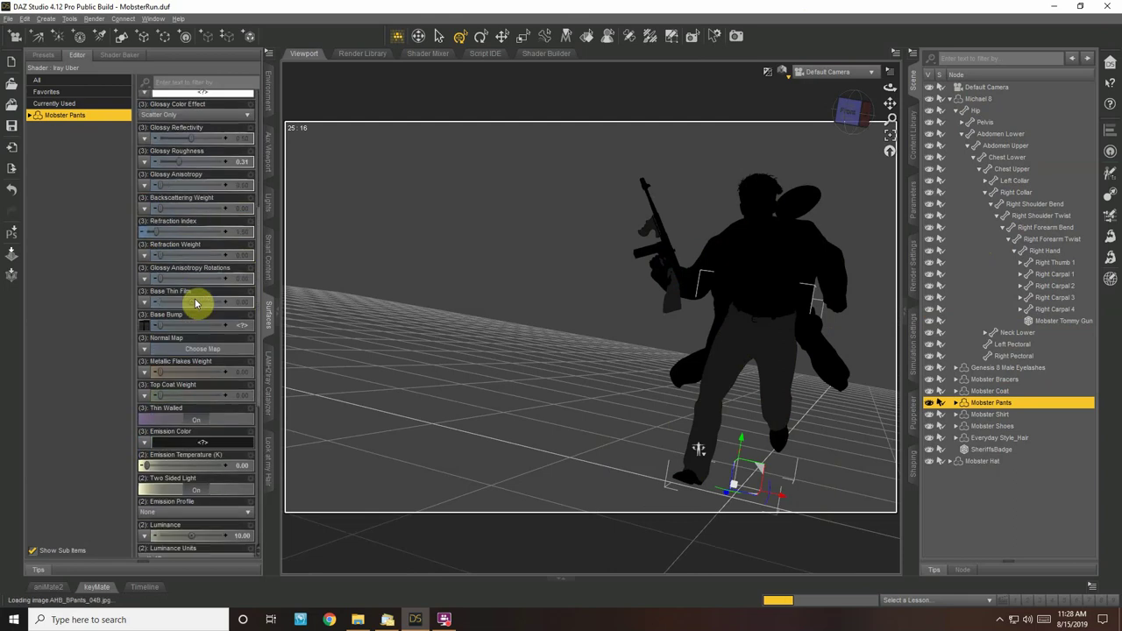
scroll(194, 303, "down", 5)
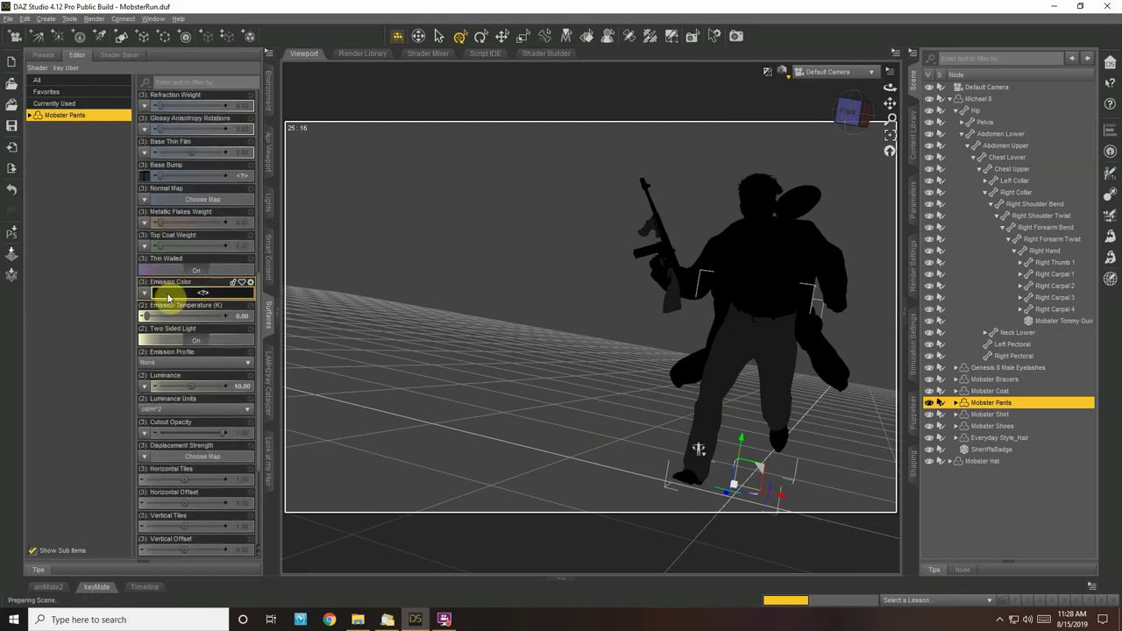
left_click(168, 296)
left_click(429, 307)
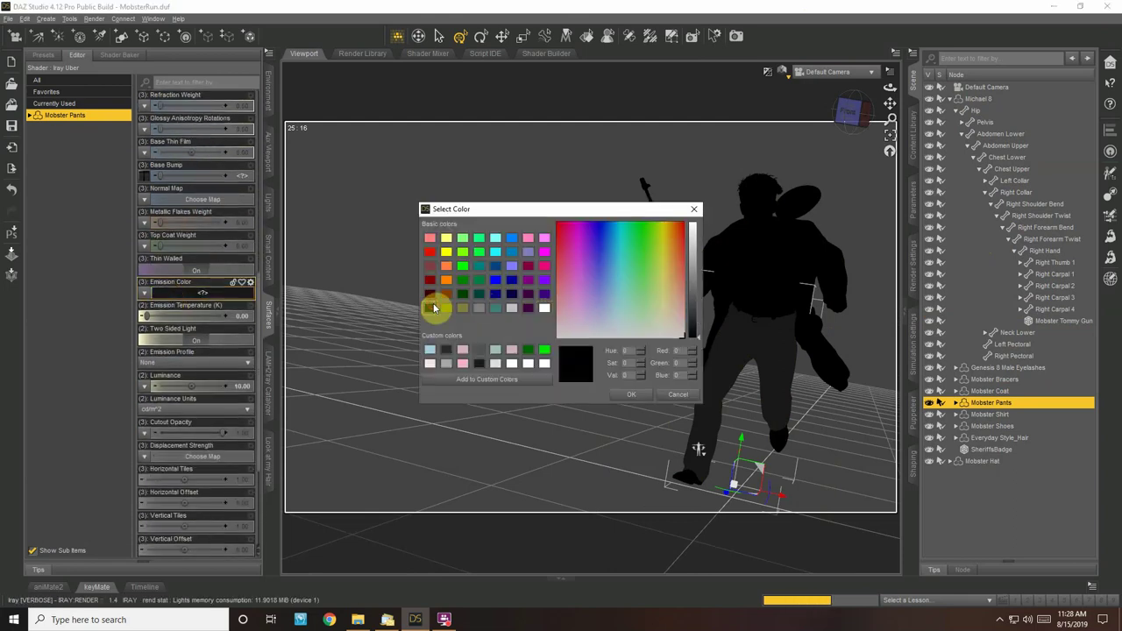
left_click(616, 394)
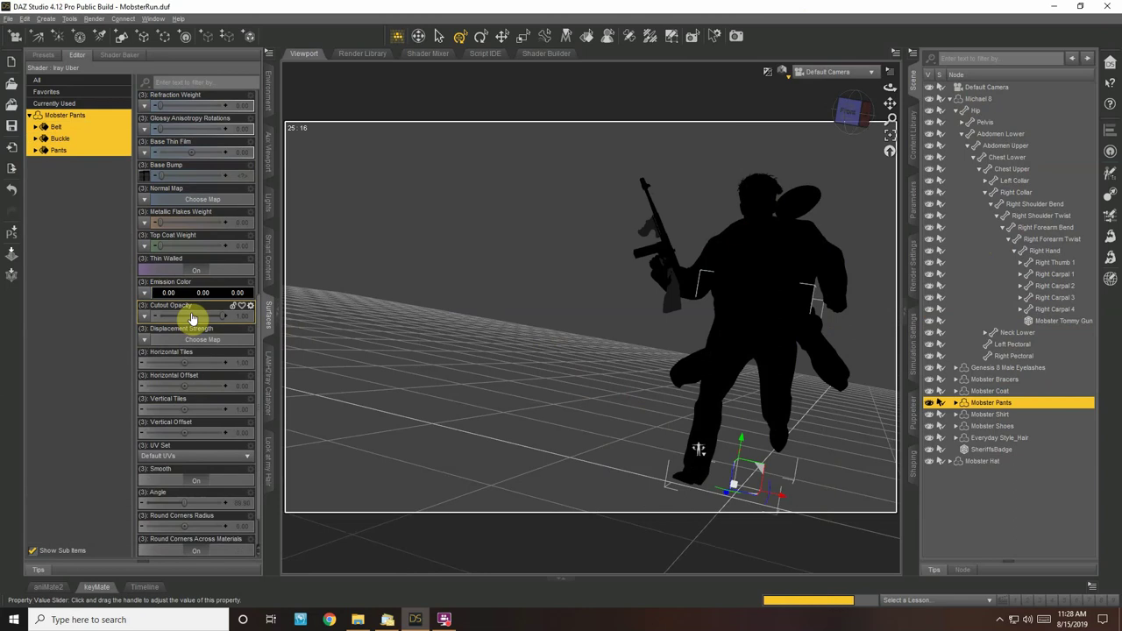
Set the Emission Color of all Mobster Tommy Gun surfaces to black
left_click(669, 289)
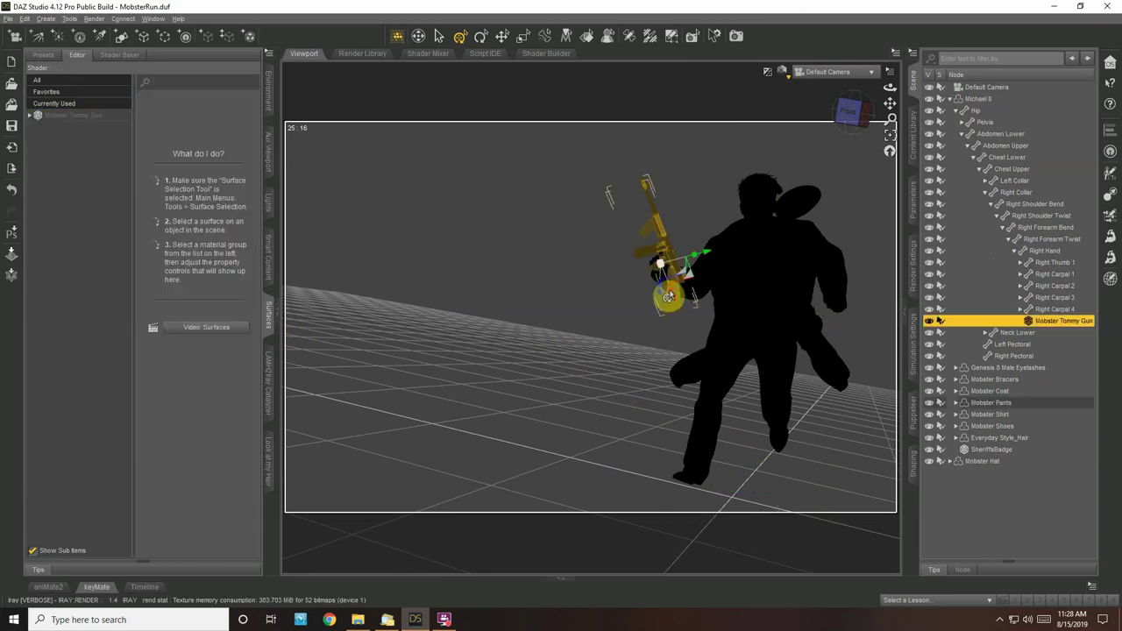
left_click(72, 116)
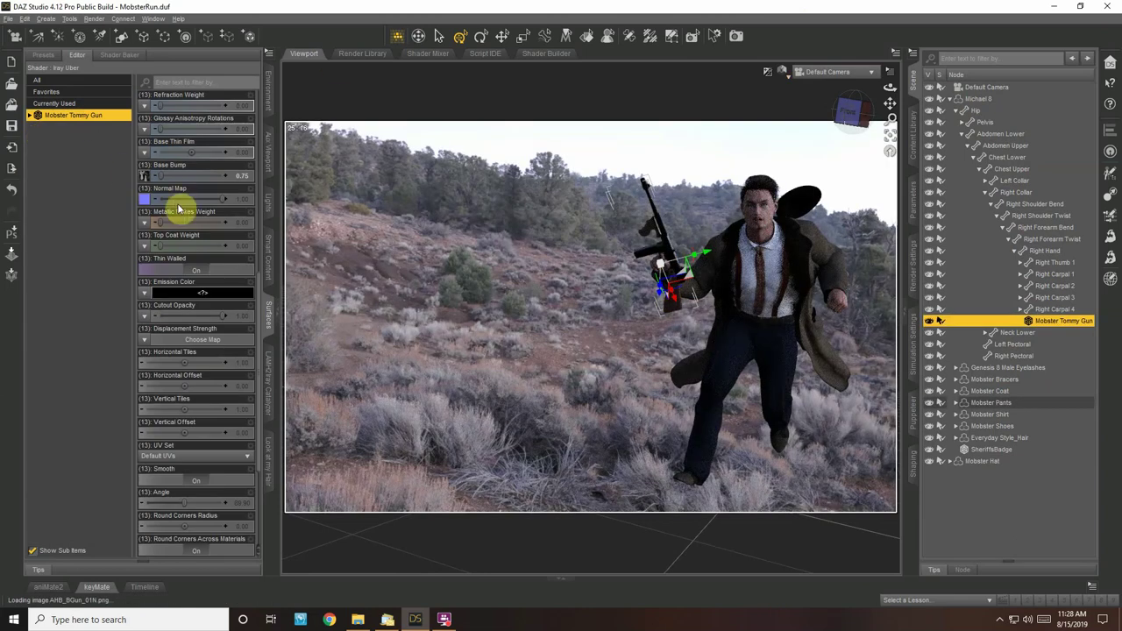
scroll(167, 173, "down", 5)
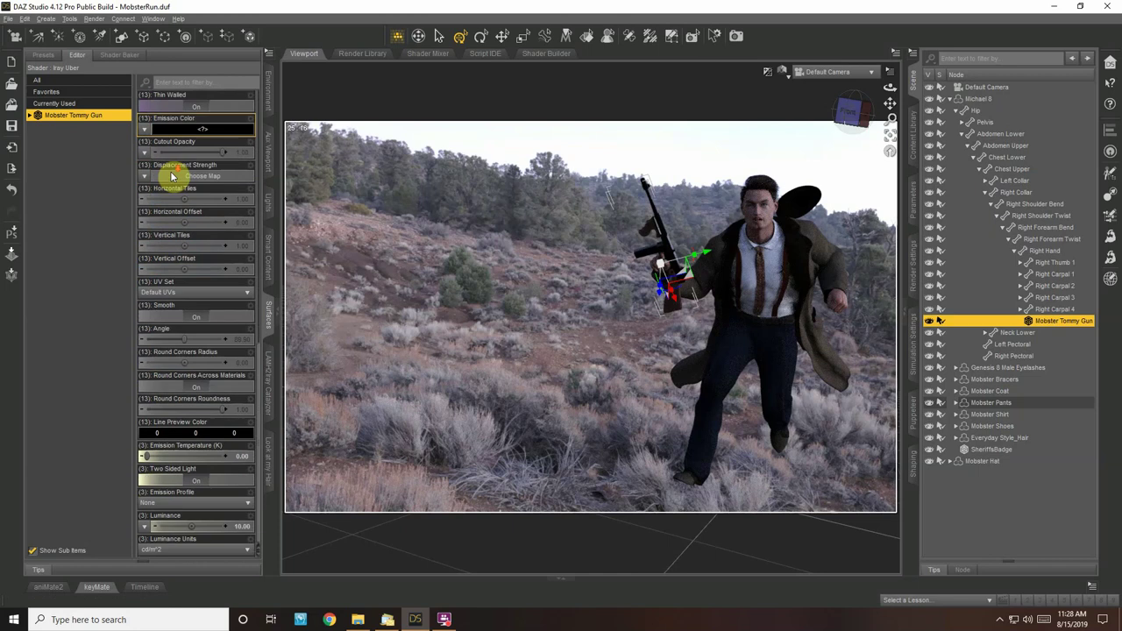
scroll(181, 238, "up", 2)
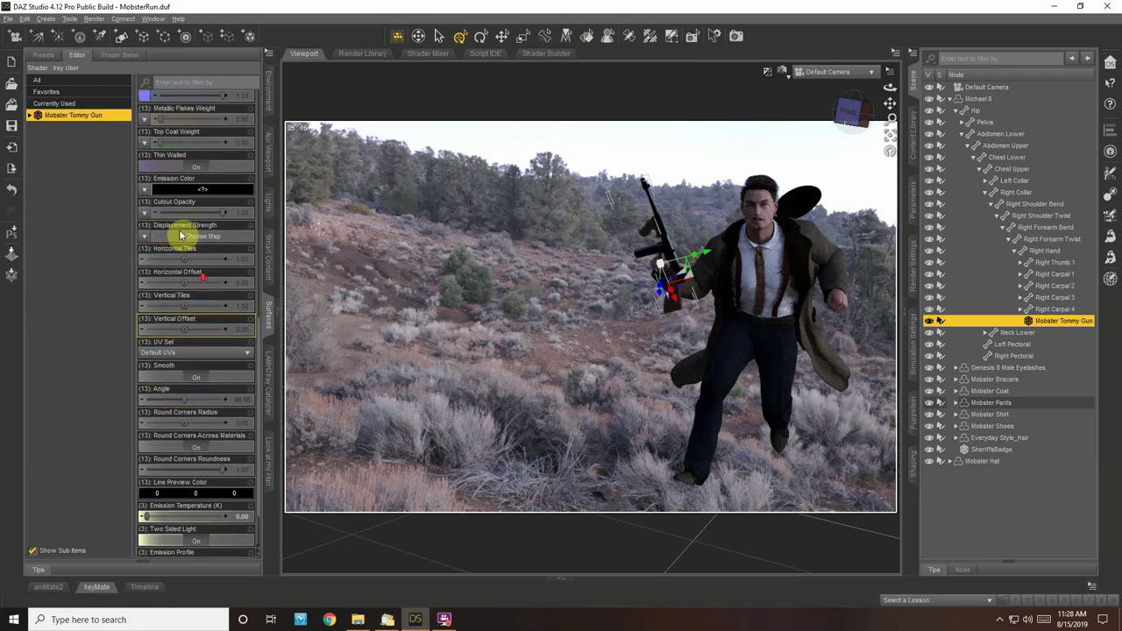
left_click(175, 199)
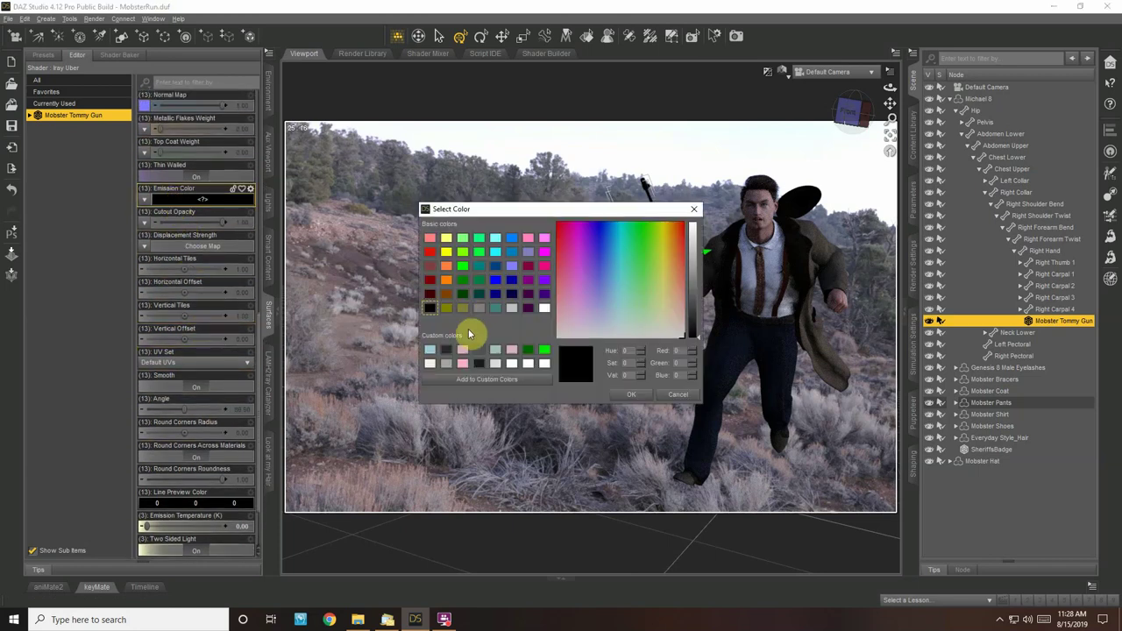
left_click(619, 396)
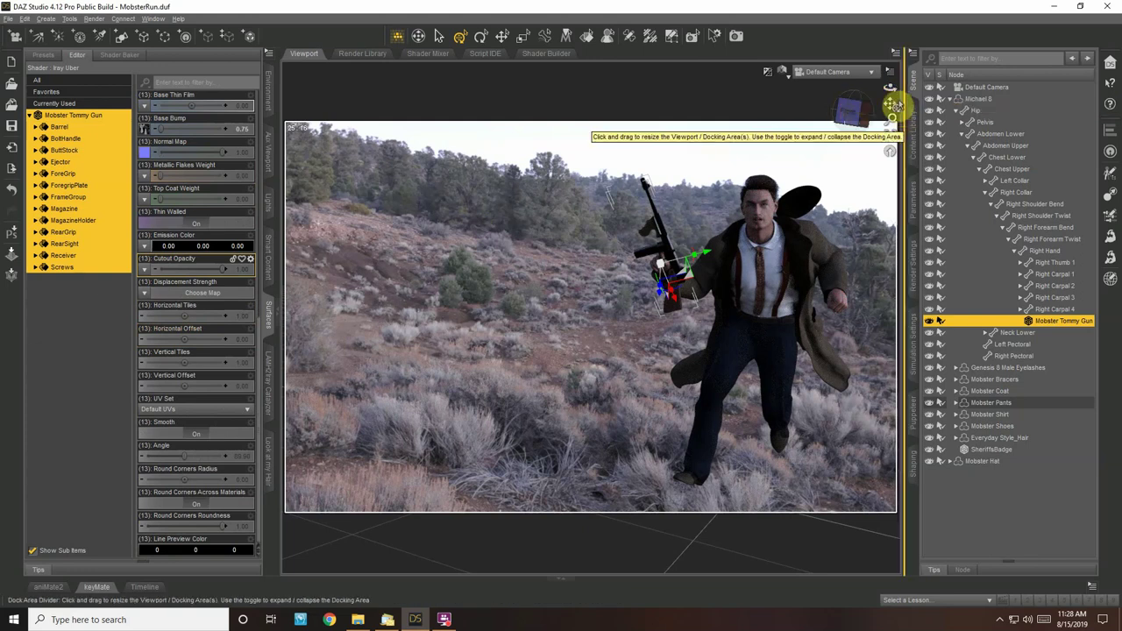
Inspect the surface settings of Everyday Style_Hair and expand the figure's Head bone in the scene hierarchy
left_click_drag(868, 90, 891, 103)
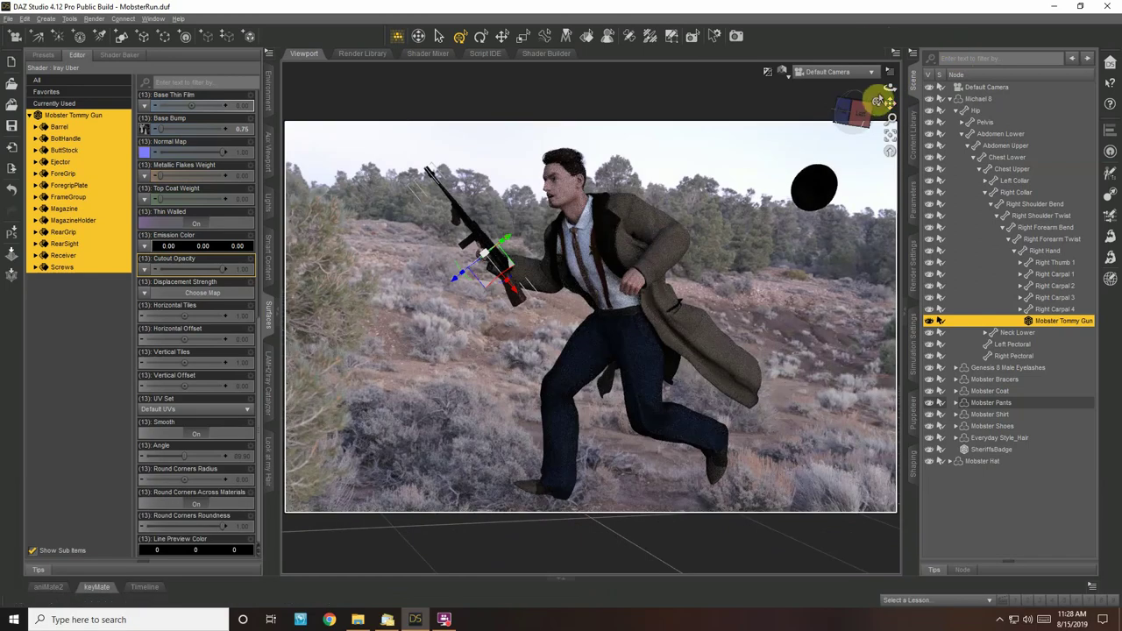
left_click_drag(886, 90, 886, 93)
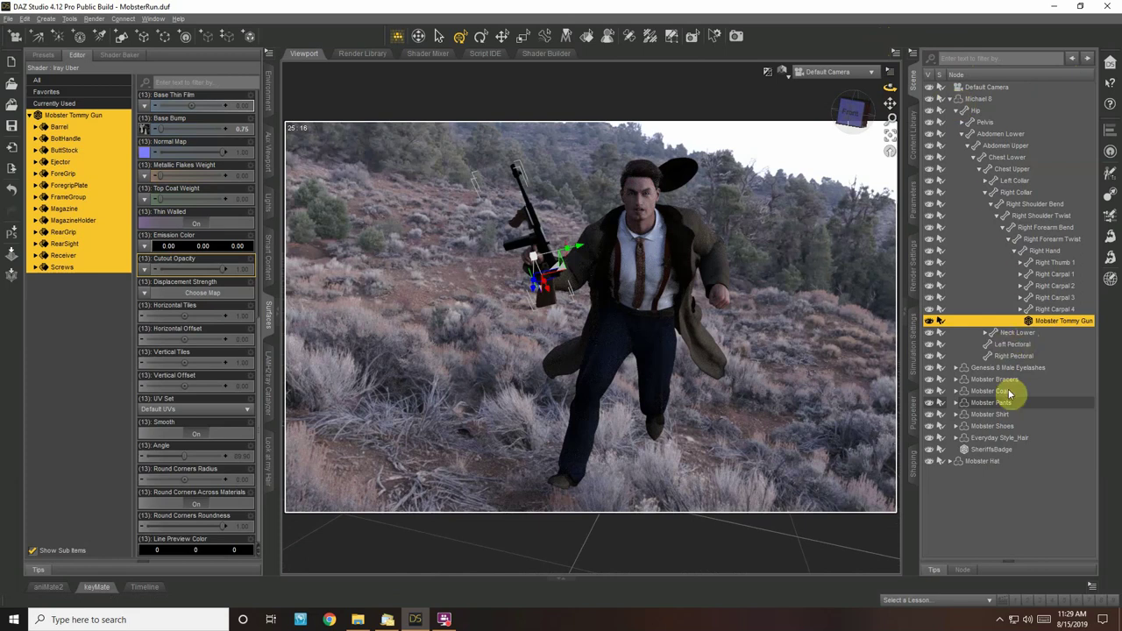
left_click(1021, 440)
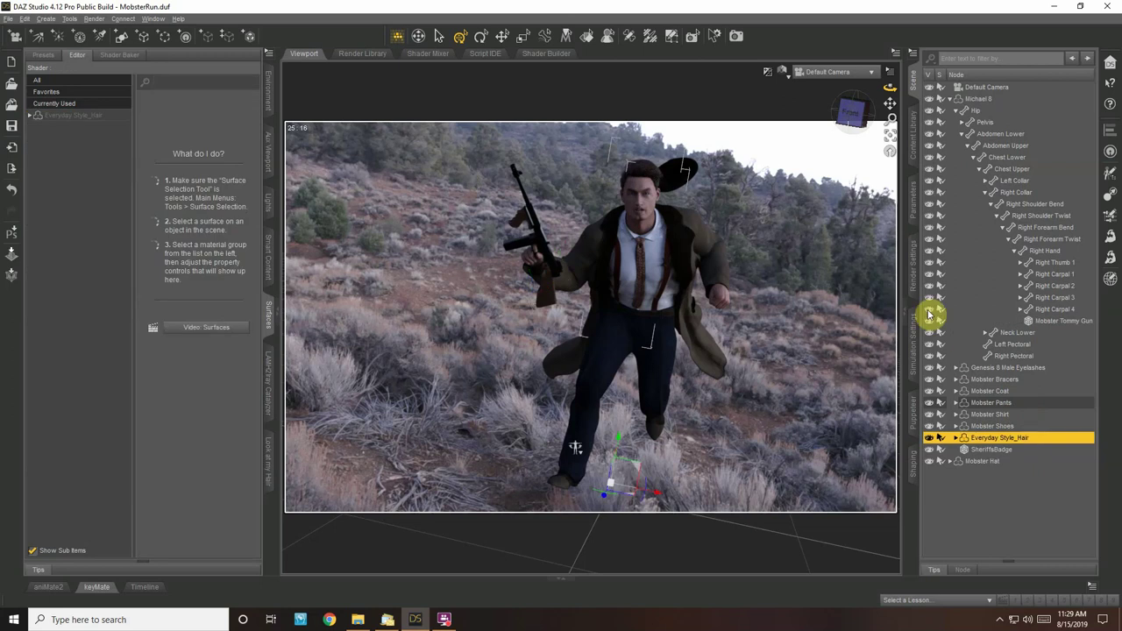
left_click(70, 118)
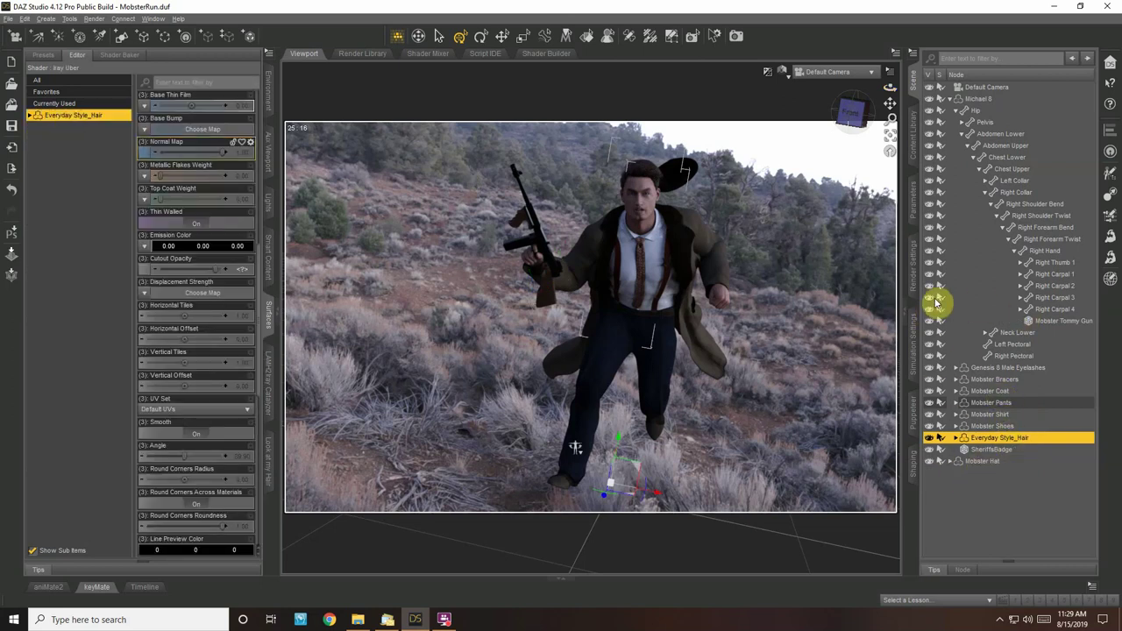
left_click(645, 187)
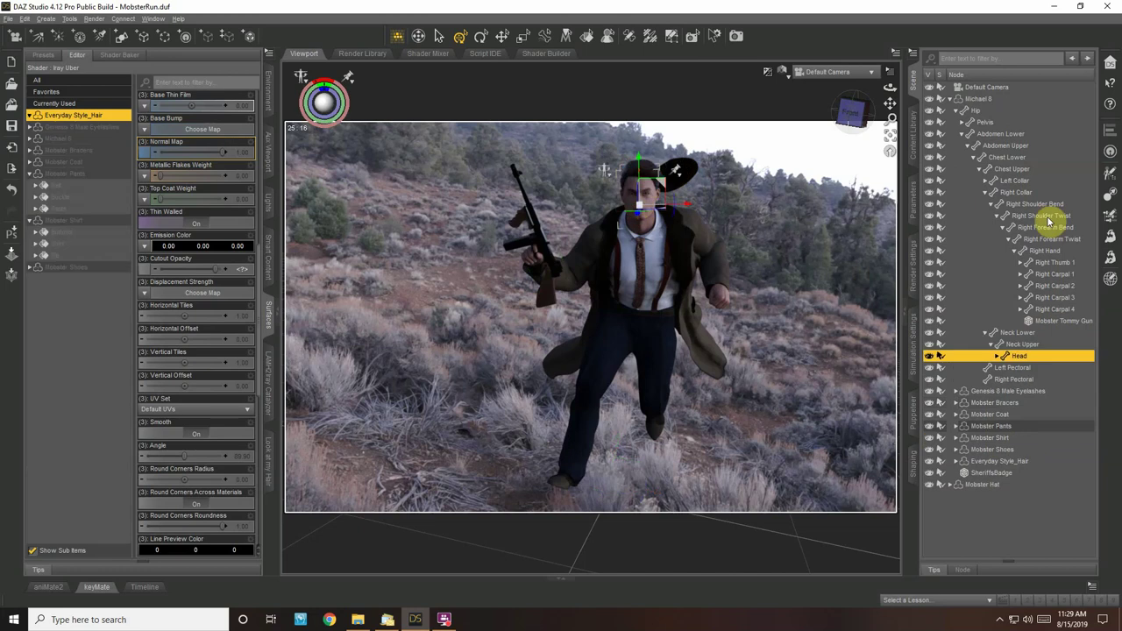
left_click(996, 356)
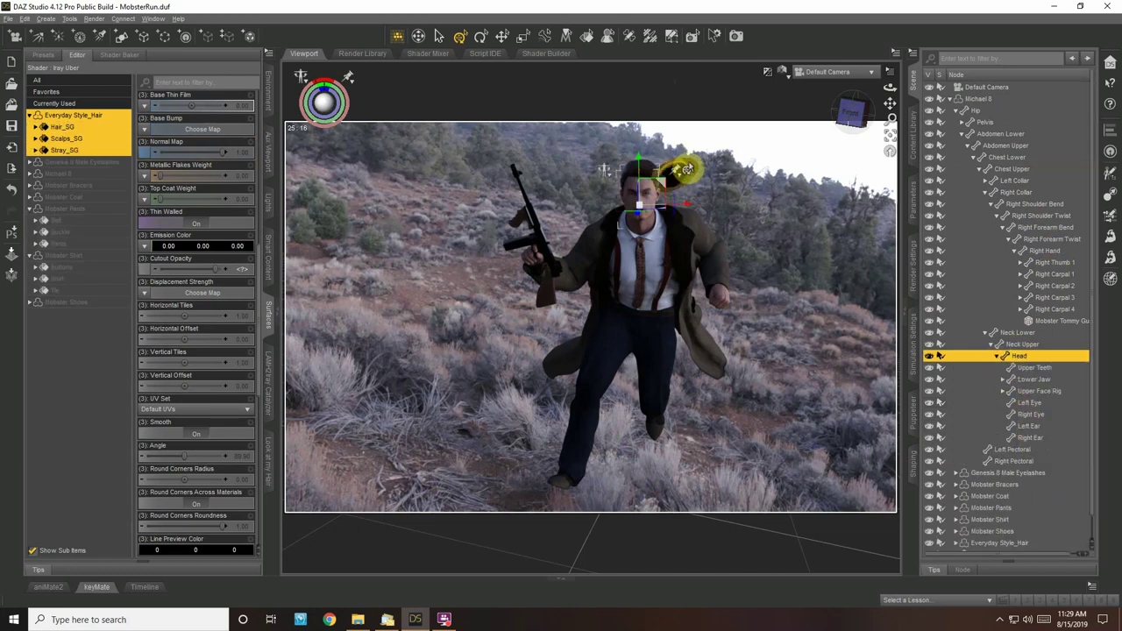
Select the Mobster Hat's surfaces and examine the texture maps used for its Base Color and Base Bump
left_click(680, 170)
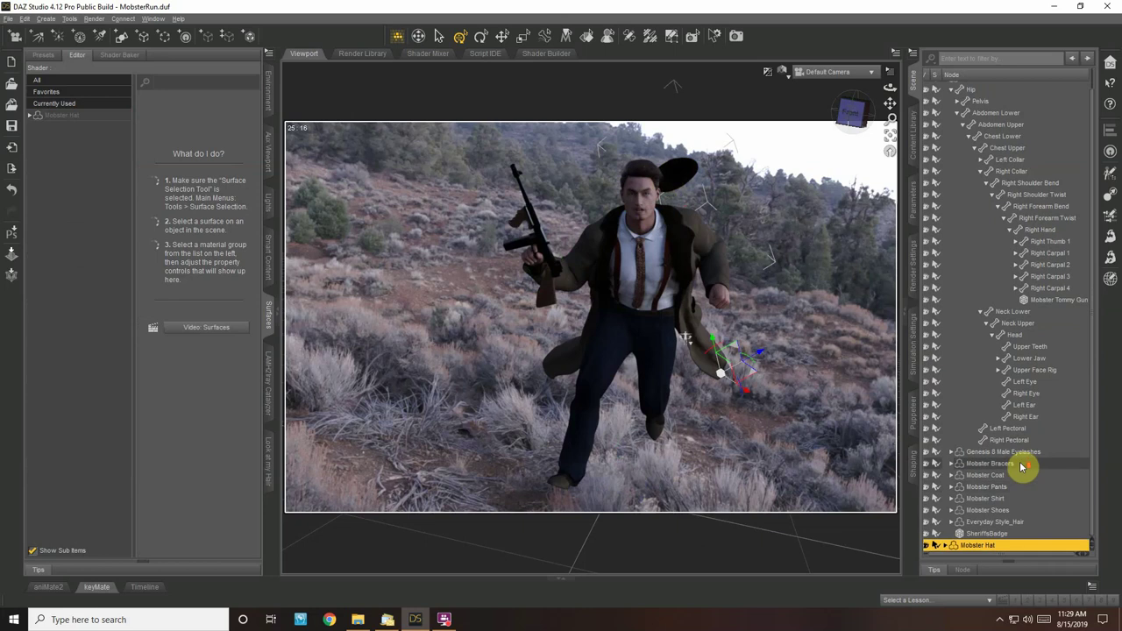
left_click(60, 115)
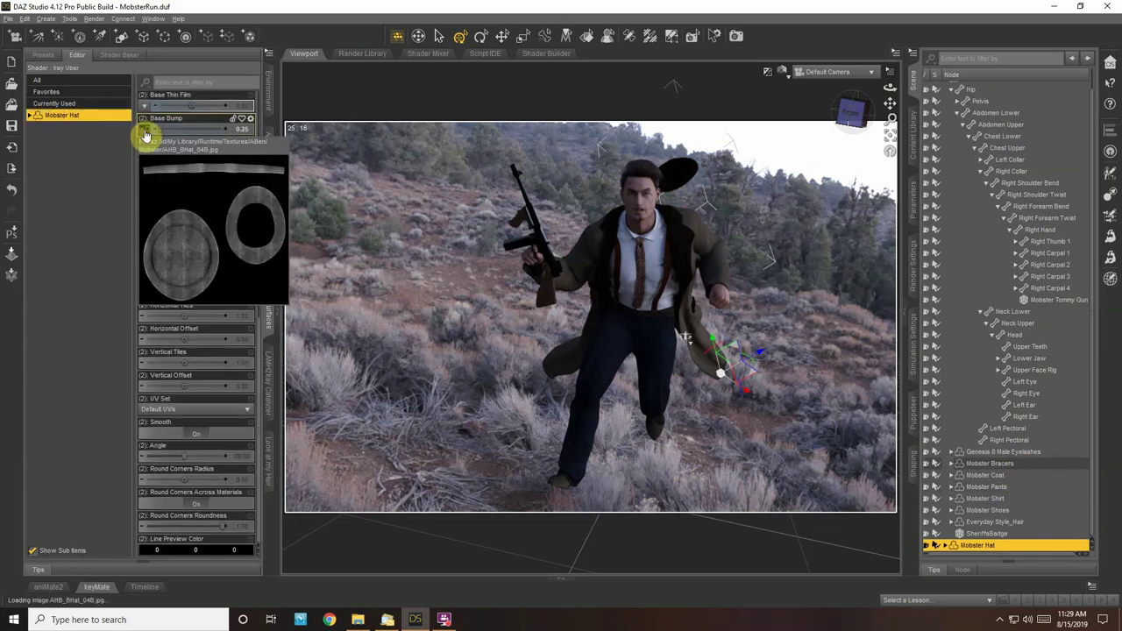
scroll(162, 196, "up", 10)
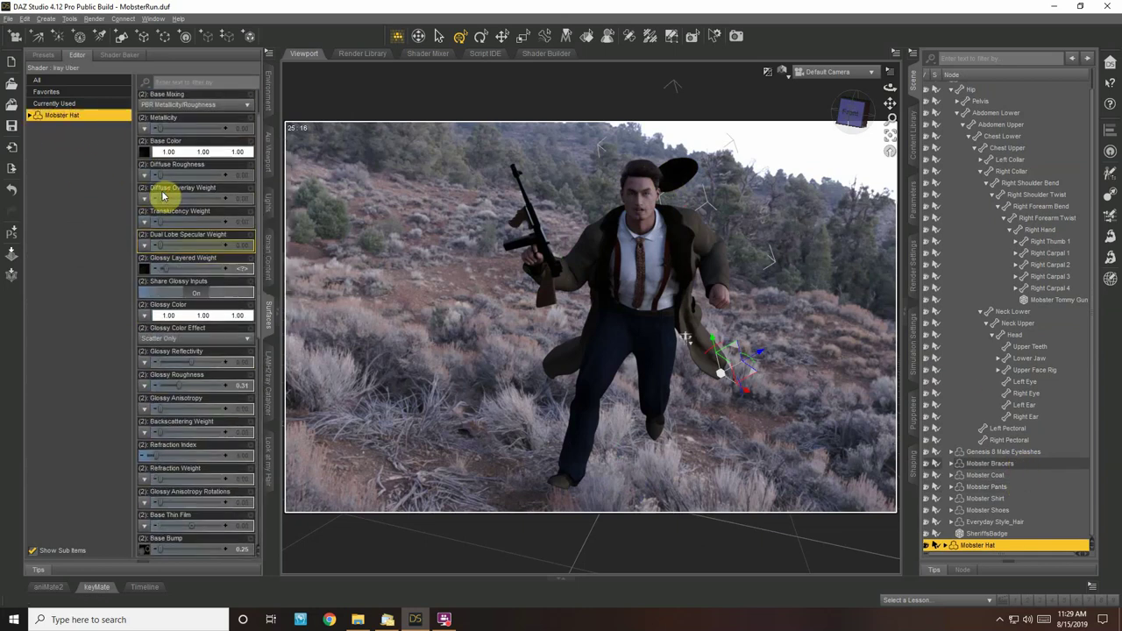
scroll(158, 198, "up", 2)
mouse_move(145, 205)
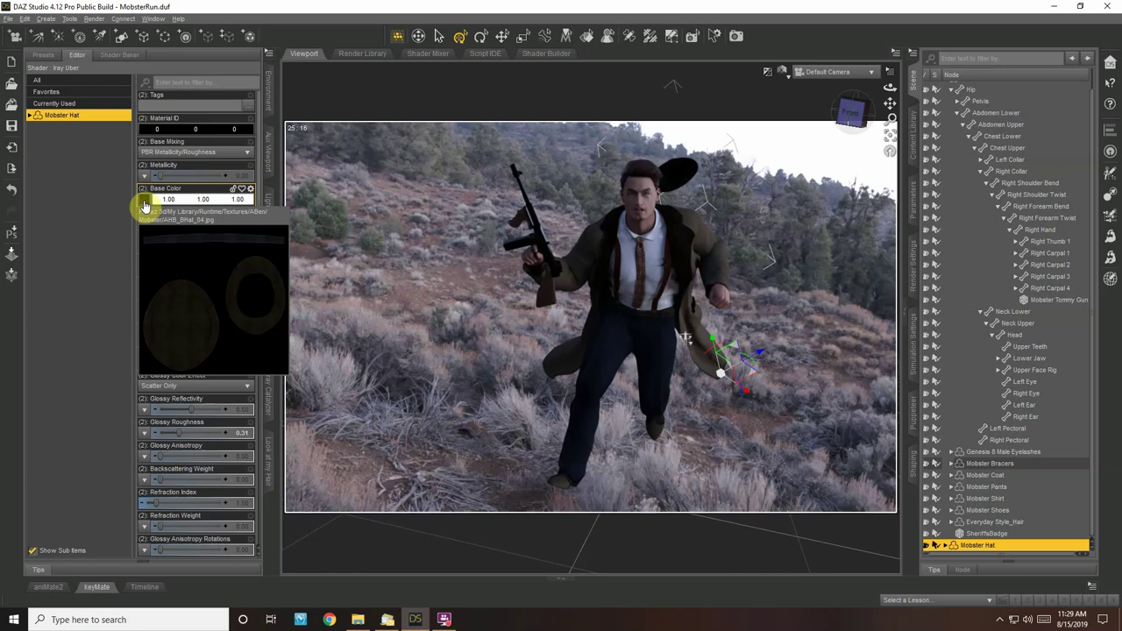
scroll(145, 206, "down", 8)
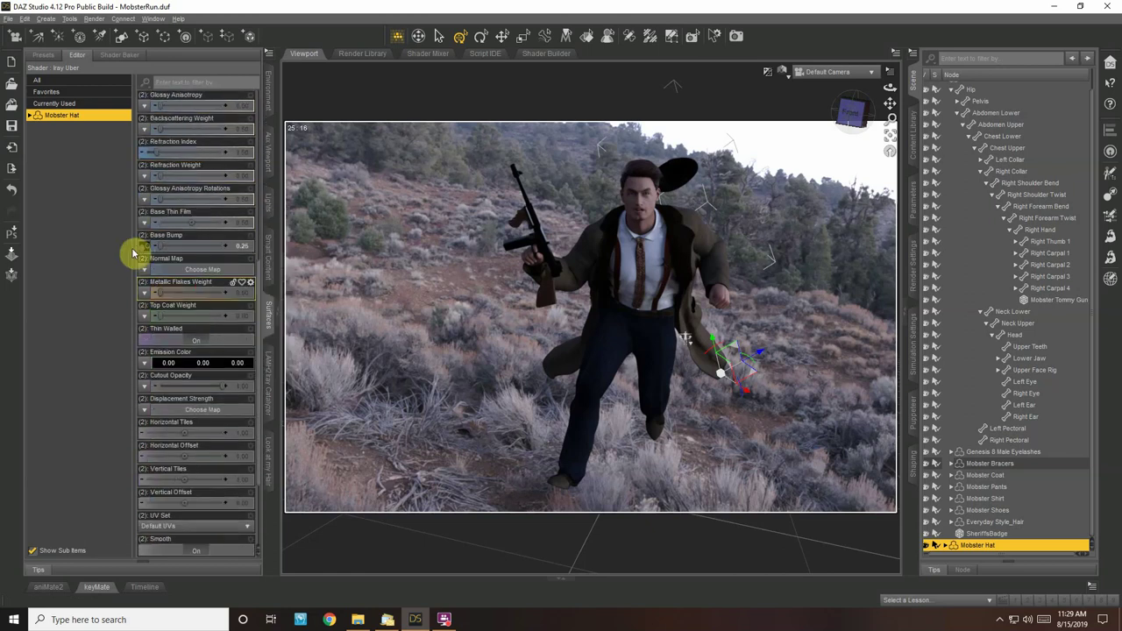
mouse_move(143, 256)
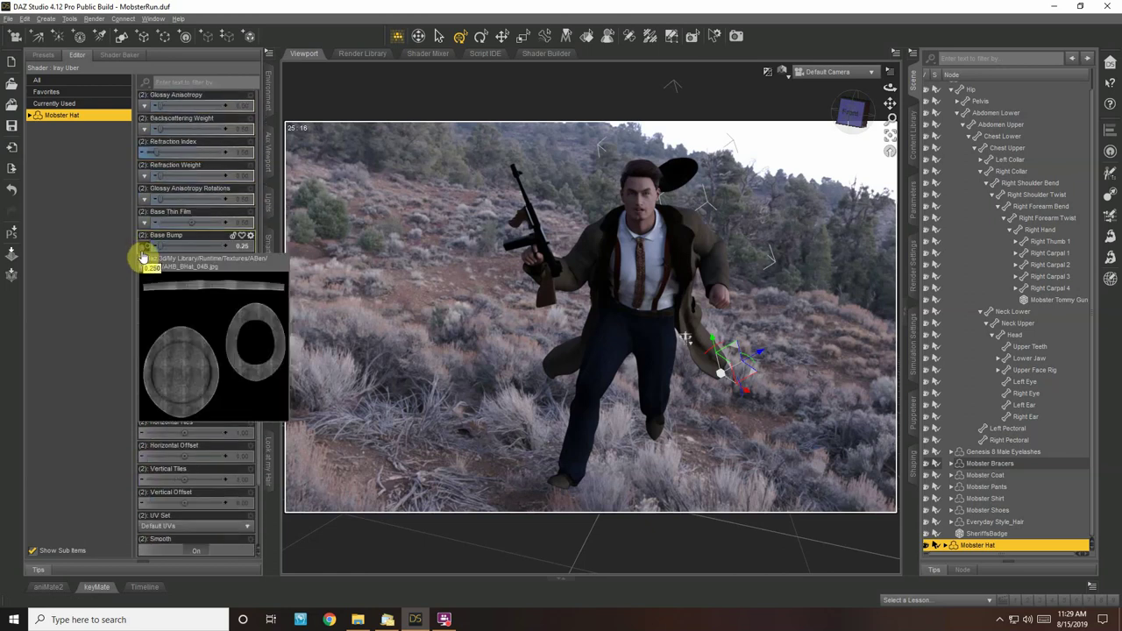
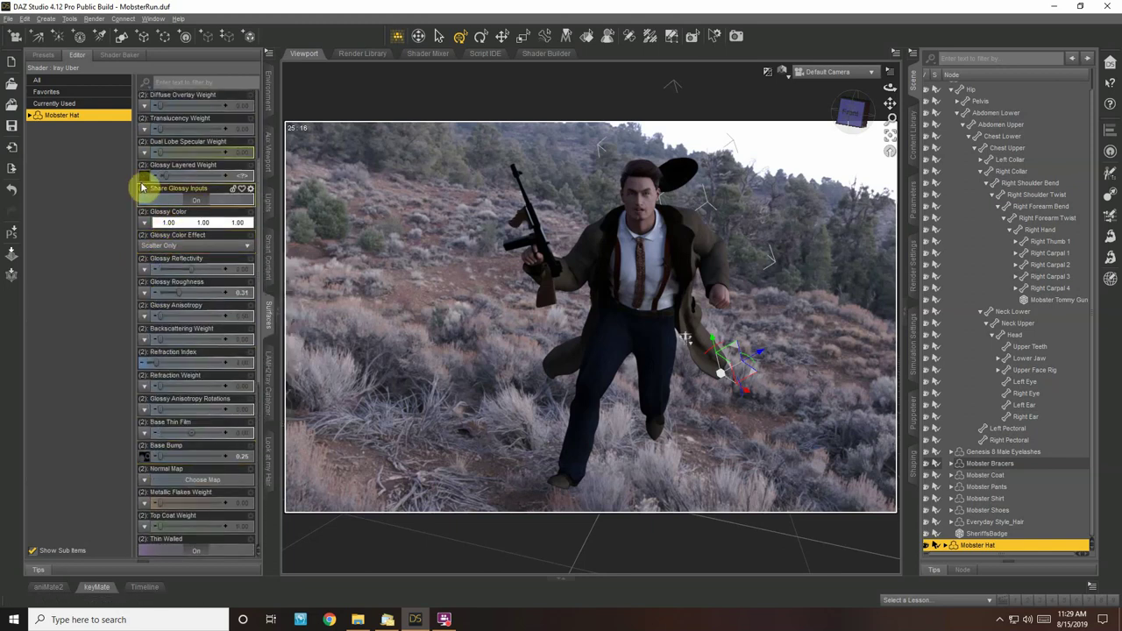
Try AHB_BPants_04B.jpg as the Mobster Hat's Base Color map and replace it with AHB_BHat_04B.jpg
left_click(145, 204)
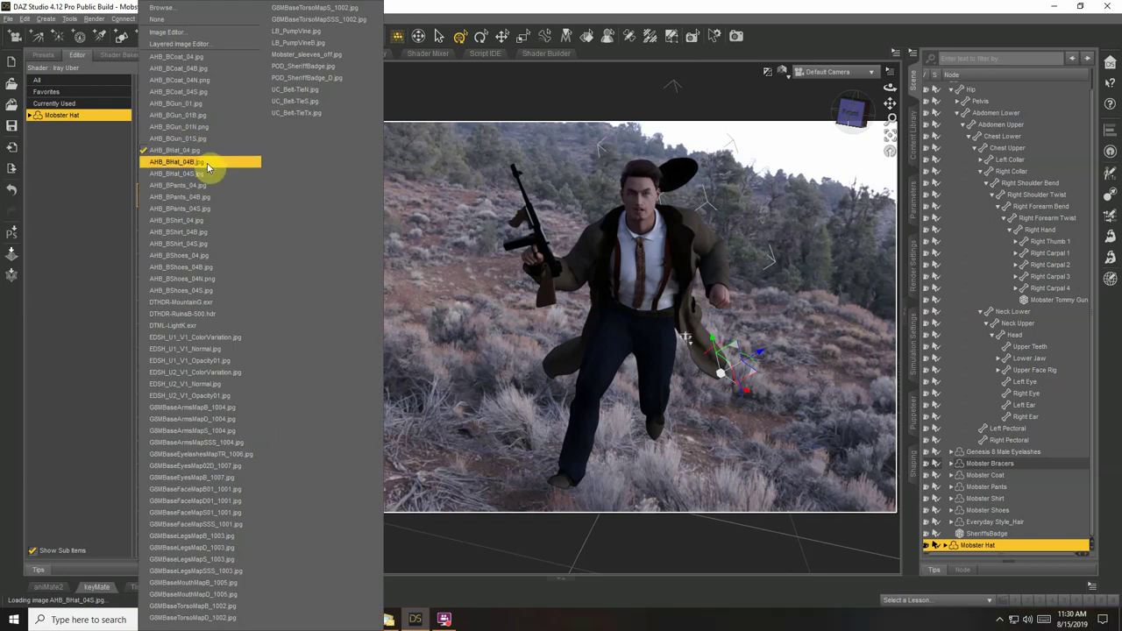
left_click(184, 196)
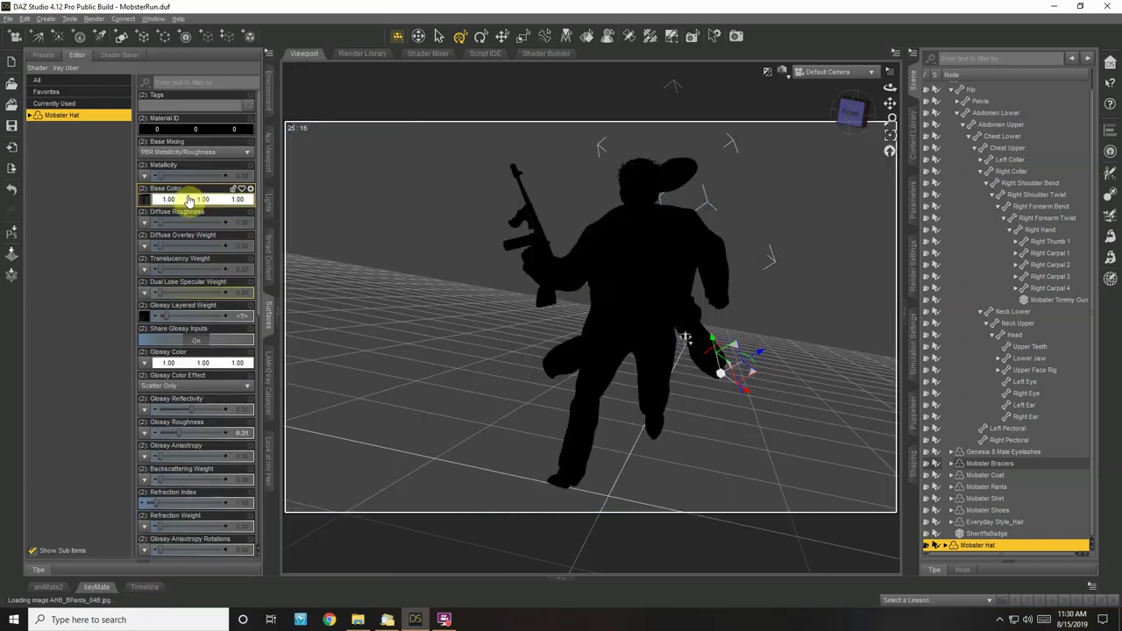
left_click(143, 201)
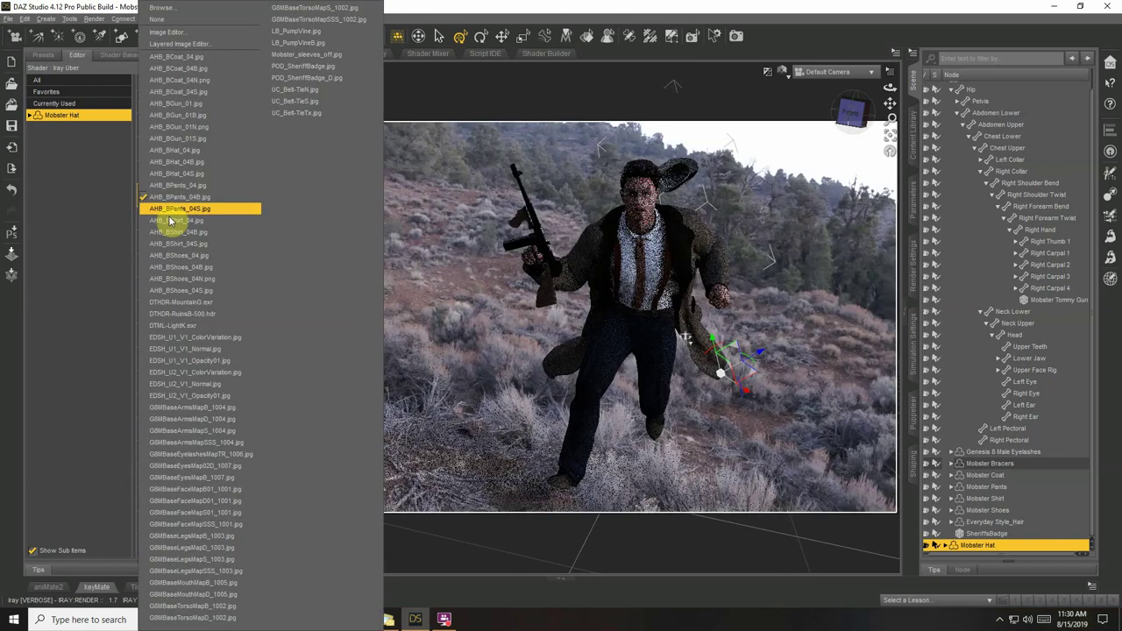
left_click(186, 163)
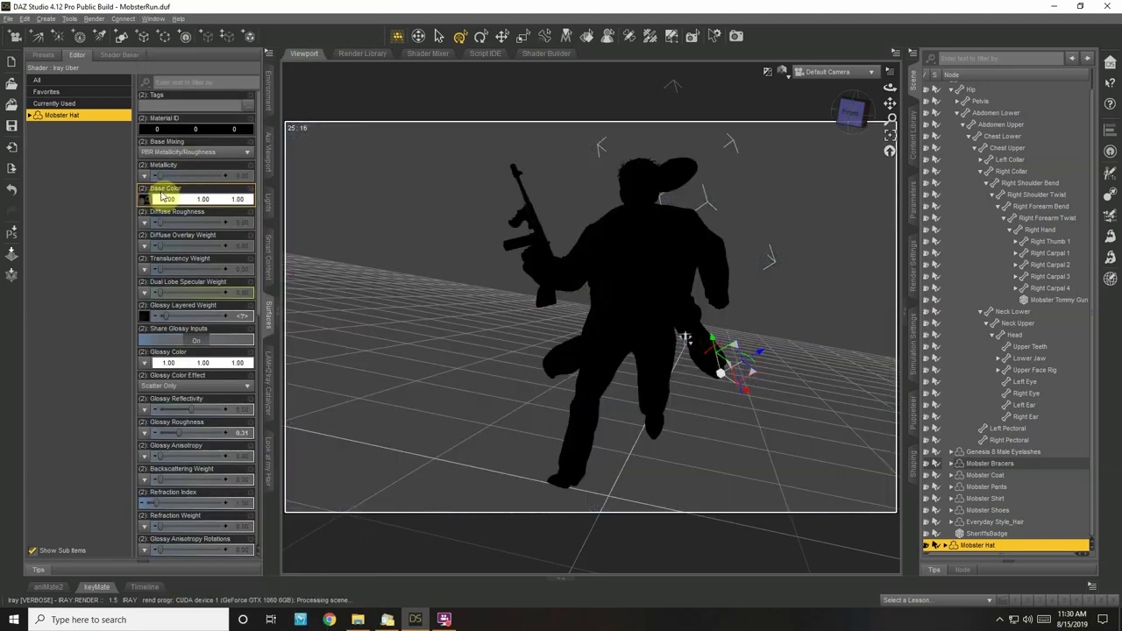
mouse_move(149, 203)
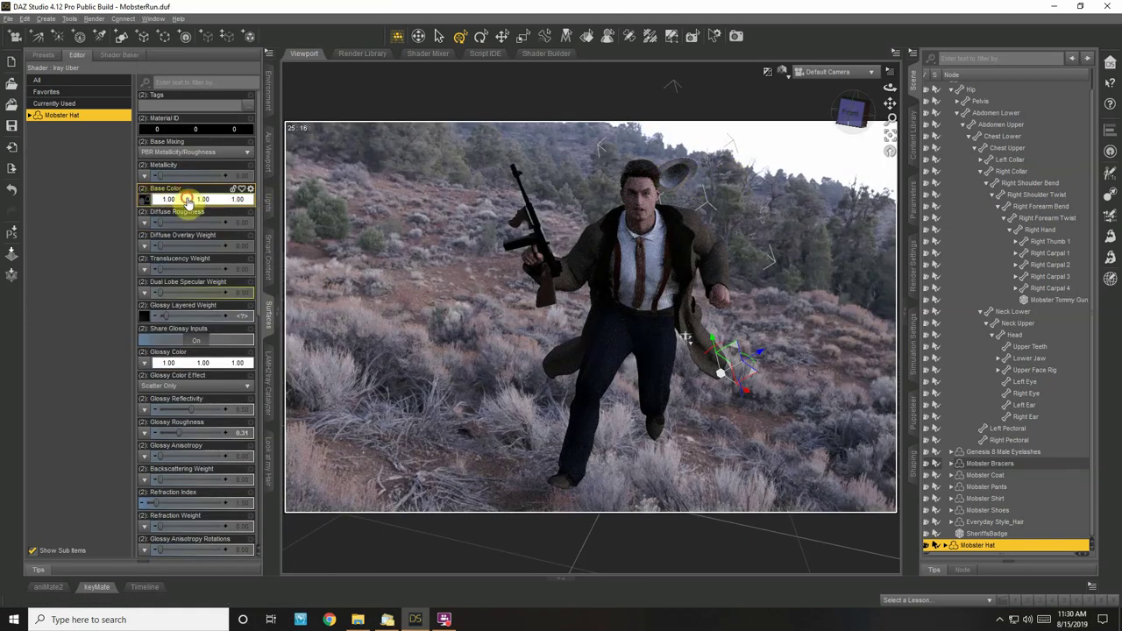
Set the Mobster Hat's Base Color to a dark brown of 0.11, 0.066, 0.041
left_click(187, 199)
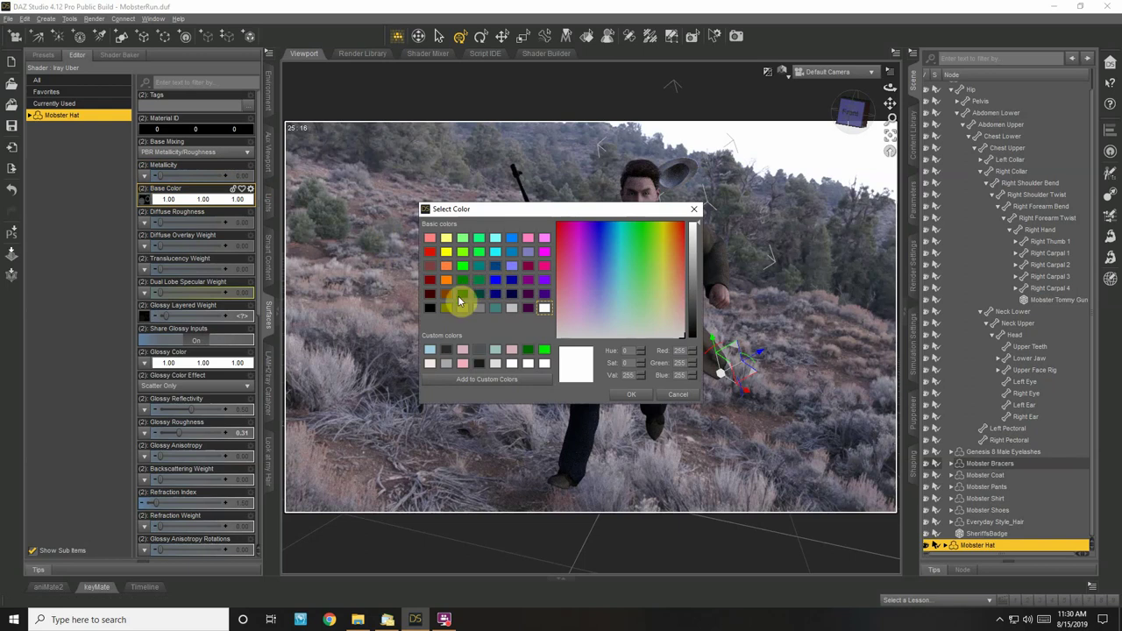
left_click(447, 307)
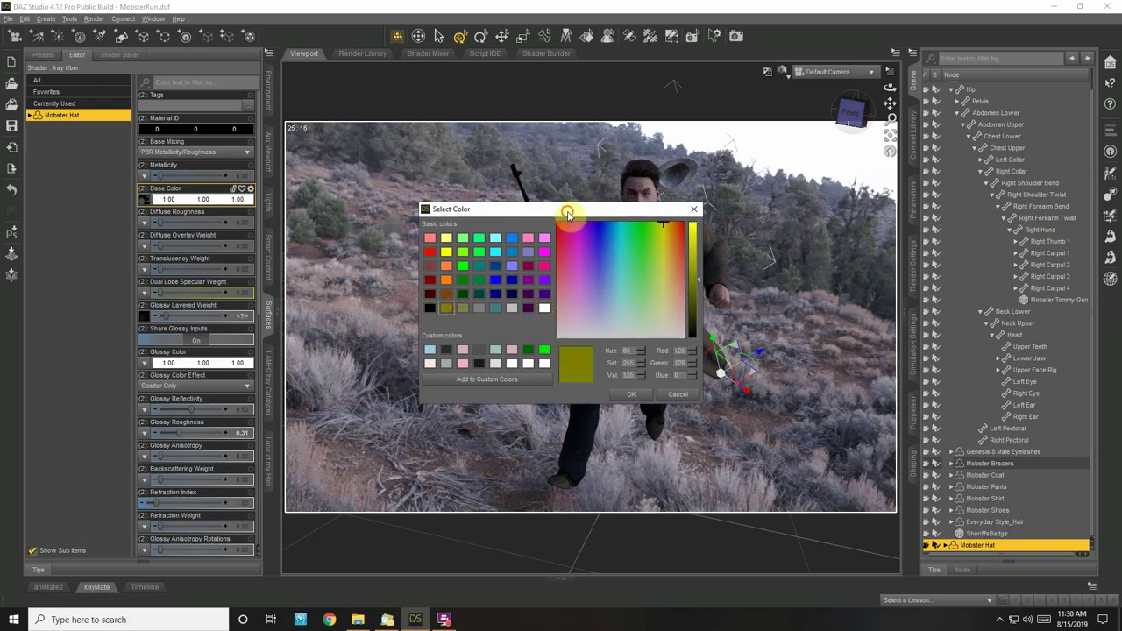
left_click_drag(567, 212, 443, 164)
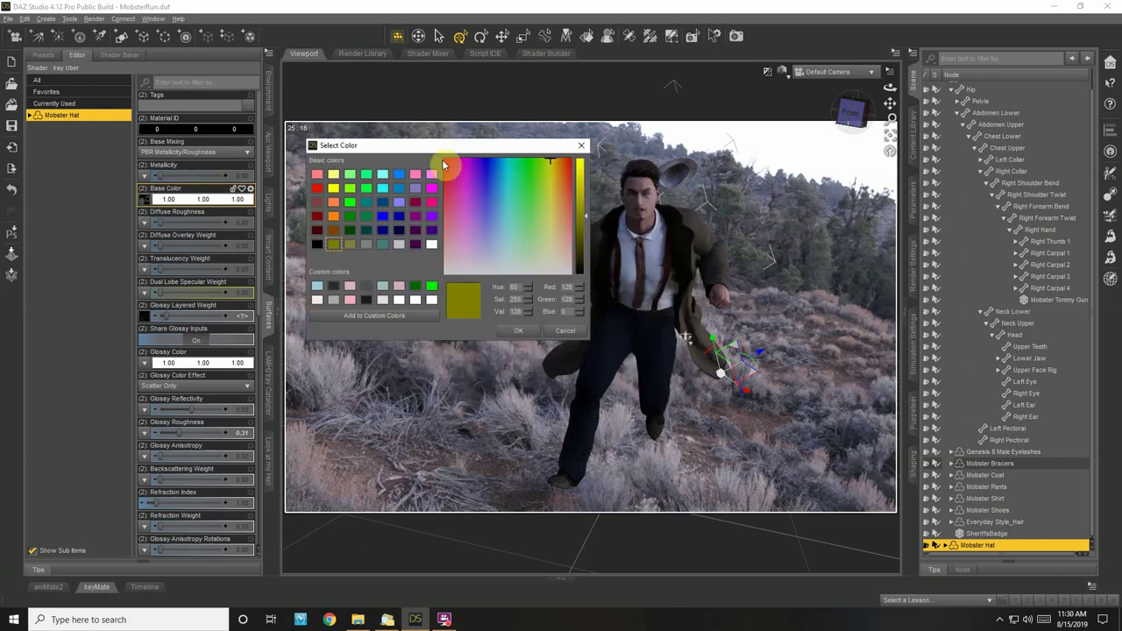
left_click(334, 230)
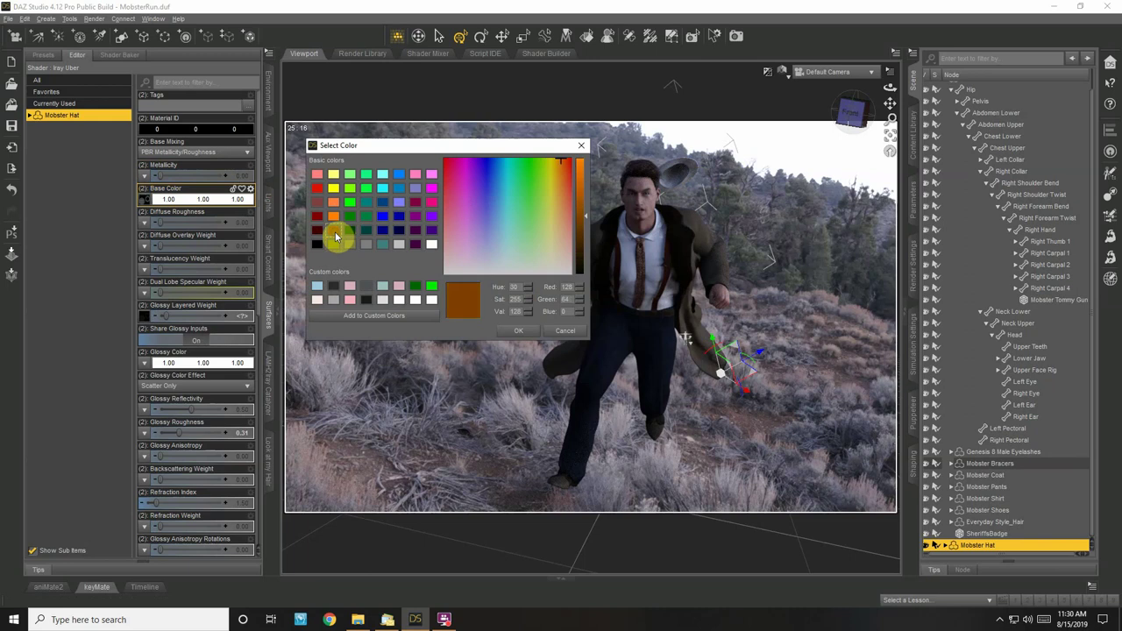
left_click(563, 237)
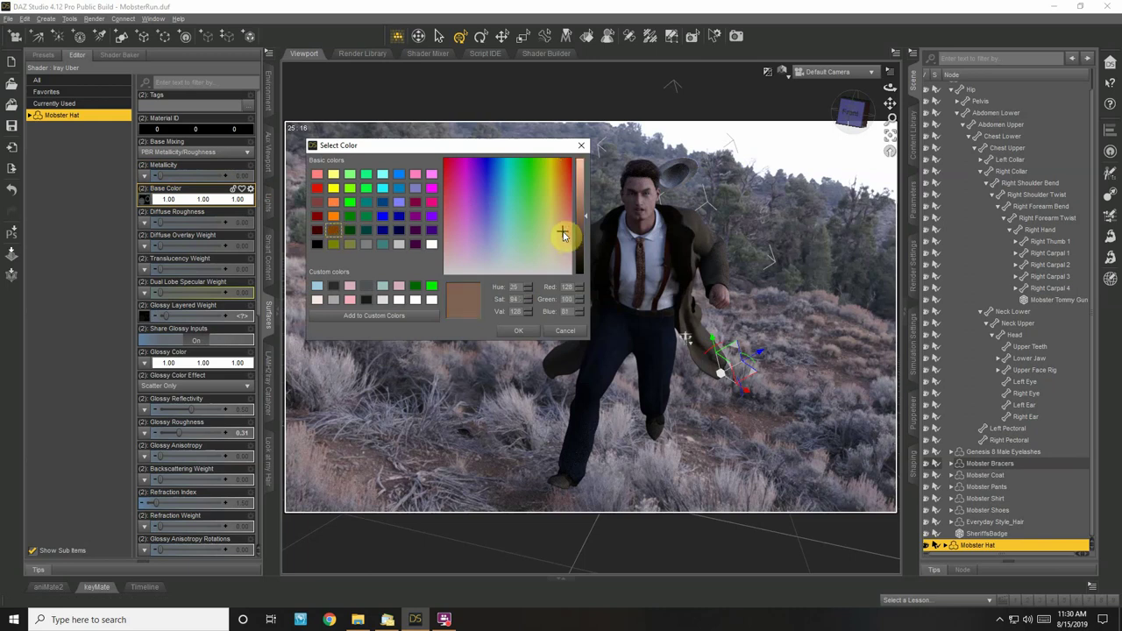
left_click_drag(582, 221, 584, 230)
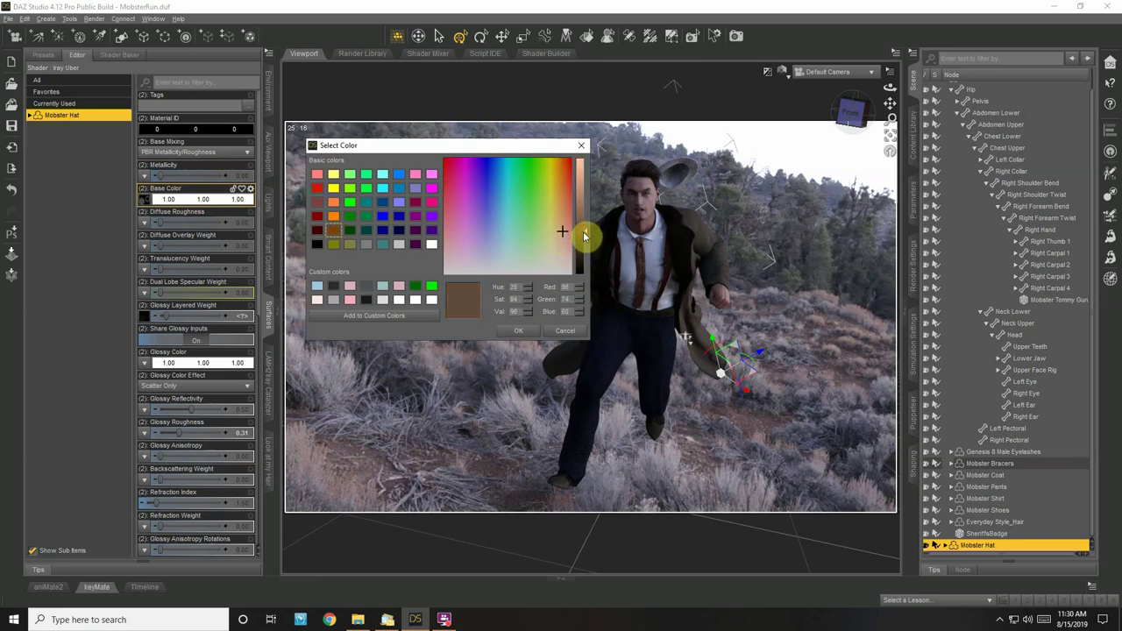
left_click(521, 331)
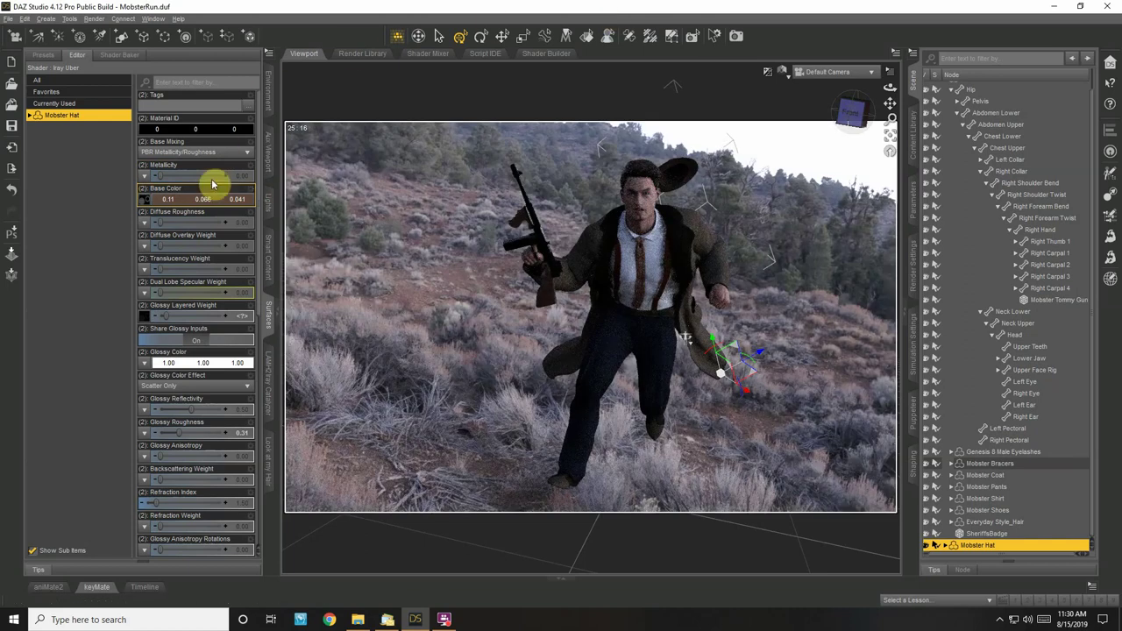
Set the Mobster Hat's Base Bump to 5.00
scroll(176, 349, "down", 3)
scroll(176, 350, "down", 2)
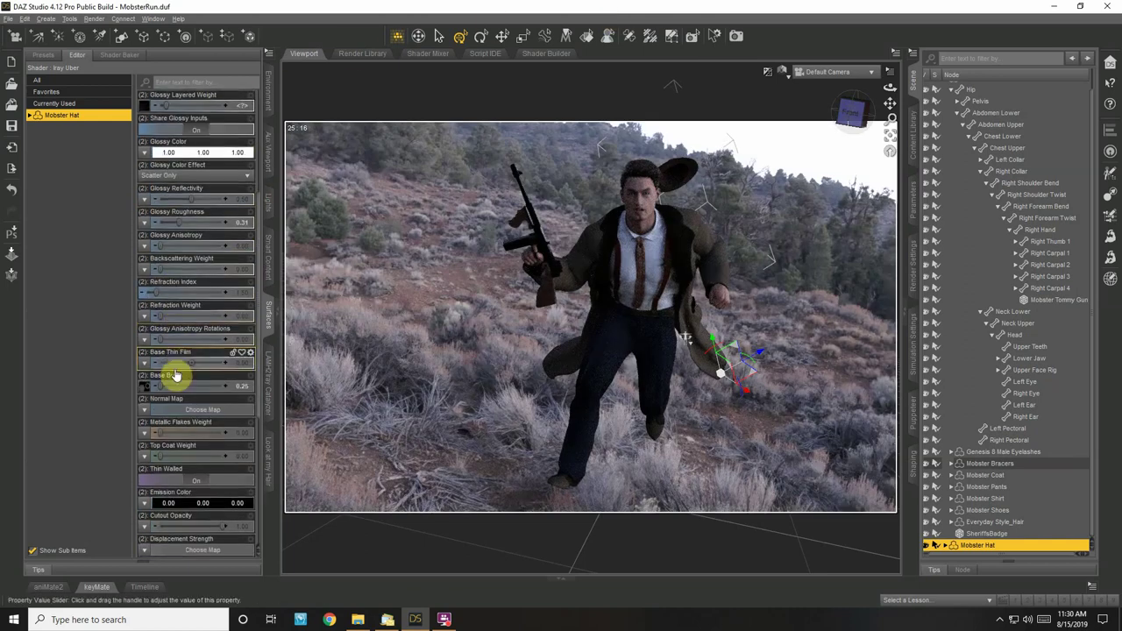
left_click(245, 385)
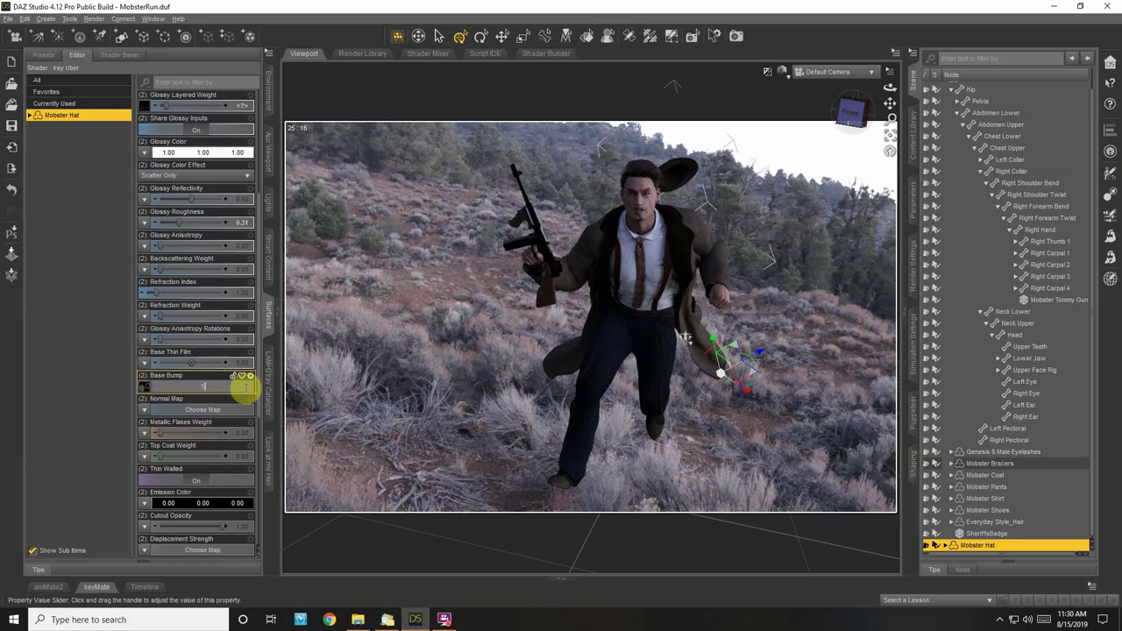
left_click(195, 375)
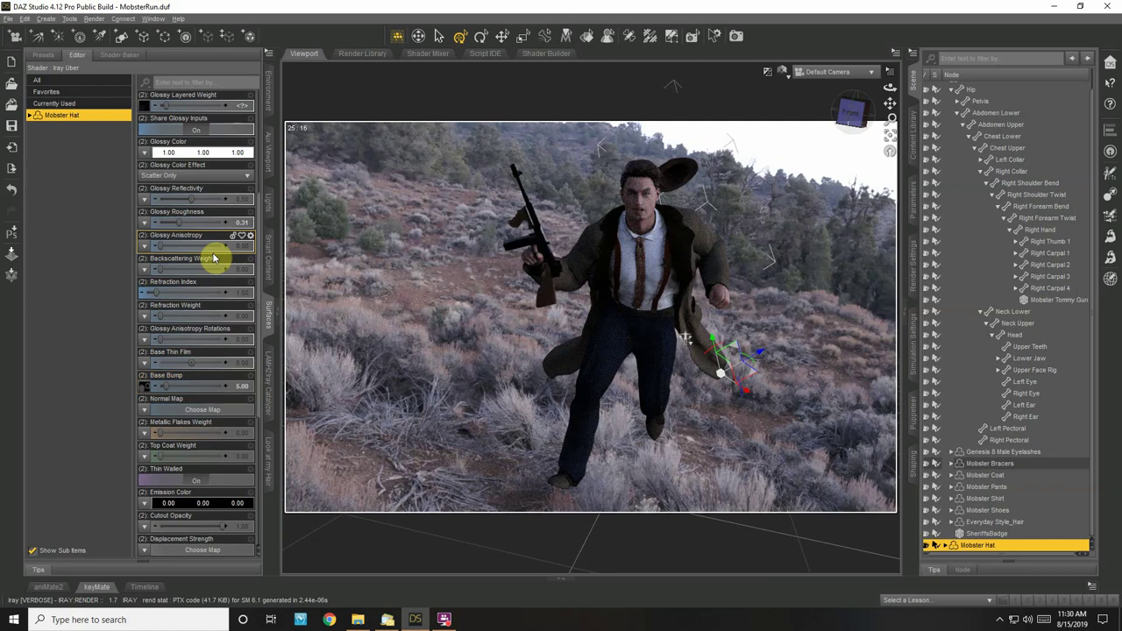
Lighten the Mobster Hat's brown Base Color to 0.28, 0.16, 0.10
scroll(174, 226, "up", 5)
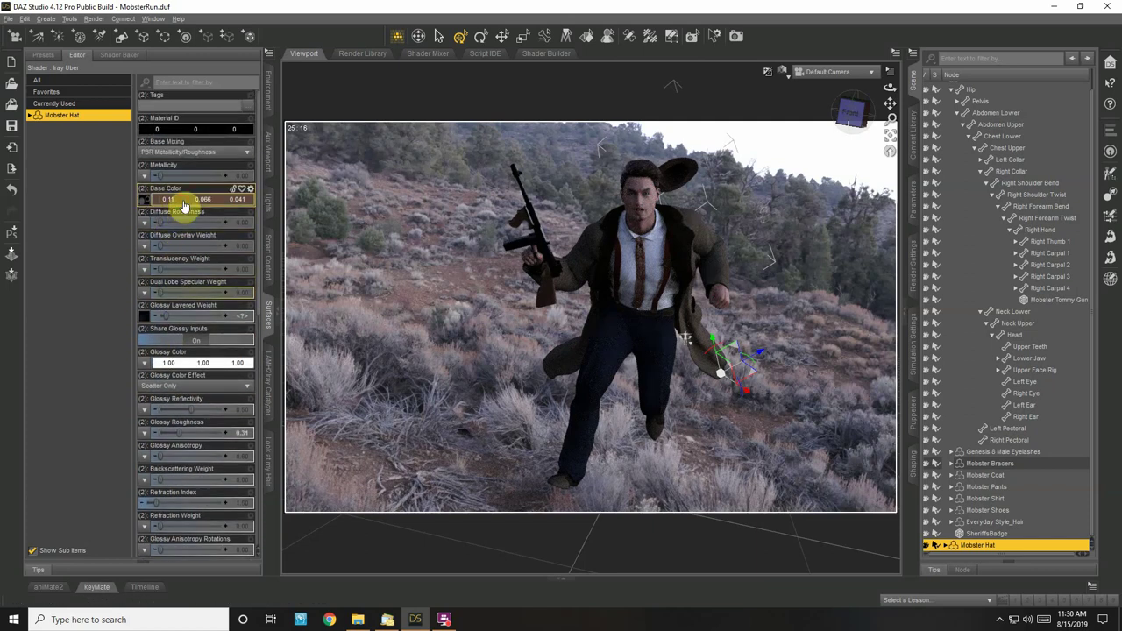
left_click(183, 200)
left_click(692, 281)
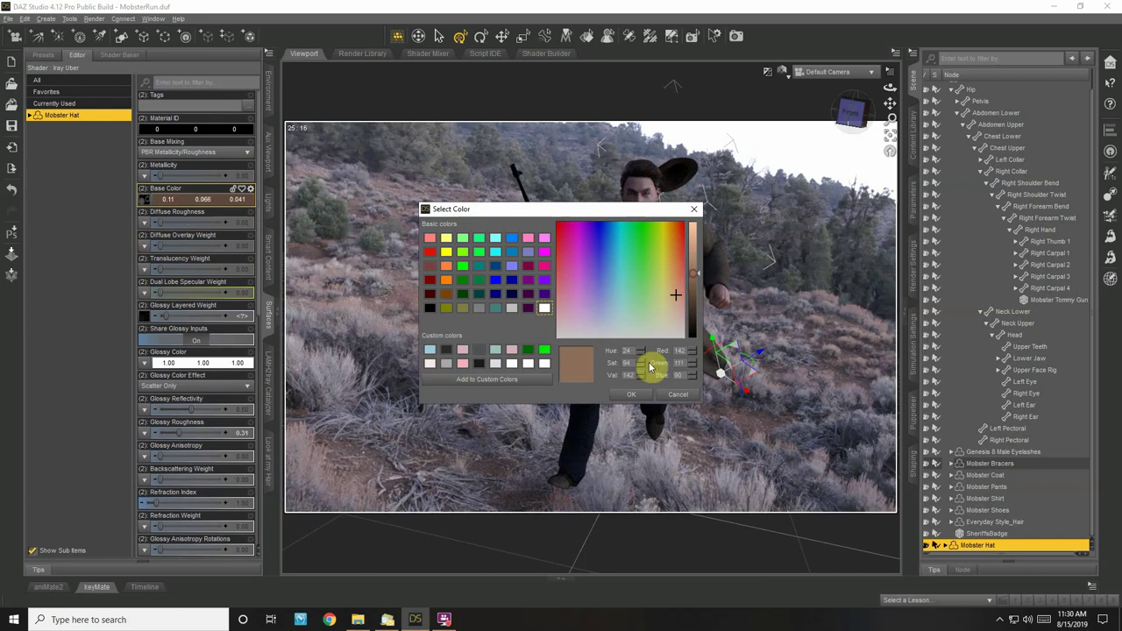
left_click(633, 394)
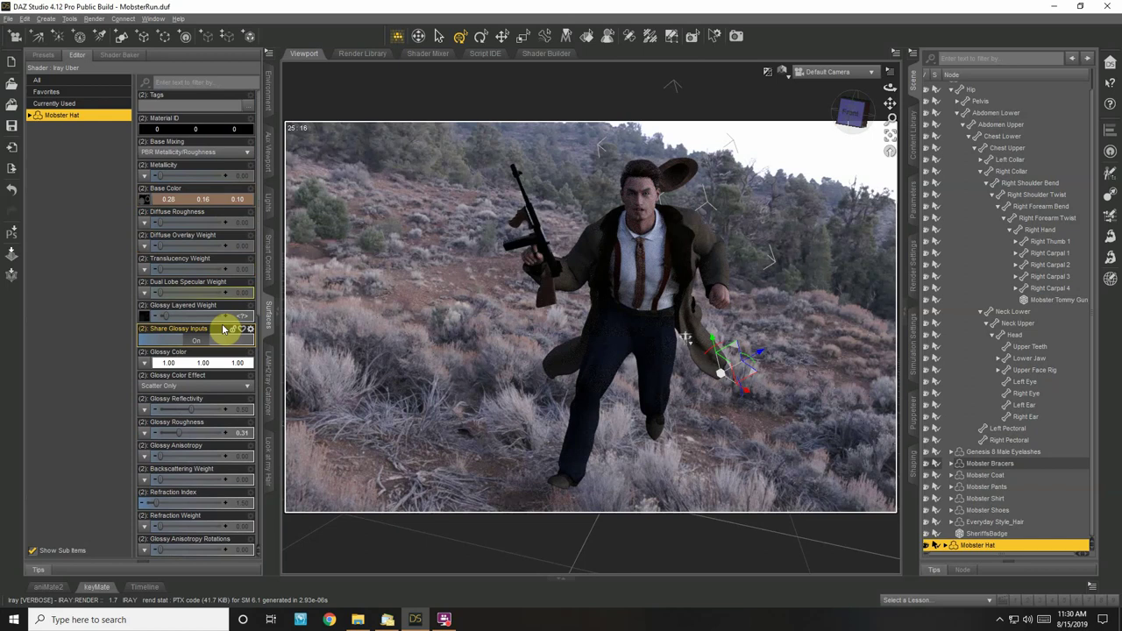
Collapse the Michael 8 hierarchy and show the scene in Texture Shaded mode from a zoomed-out Perspective View
scroll(964, 163, "up", 1)
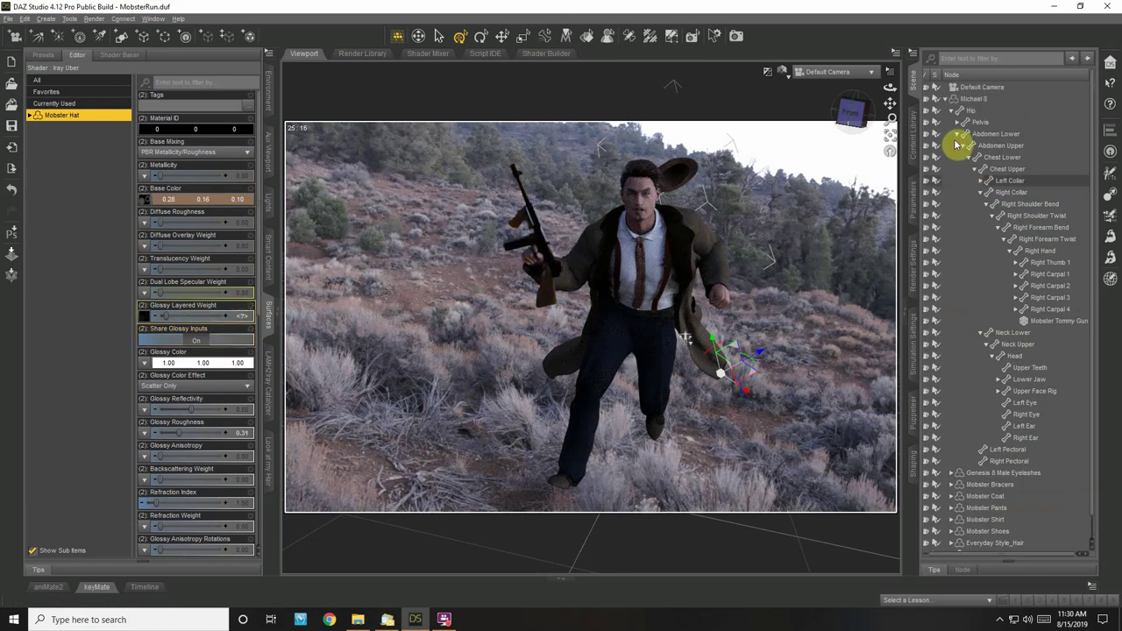
left_click(949, 99)
left_click(790, 77)
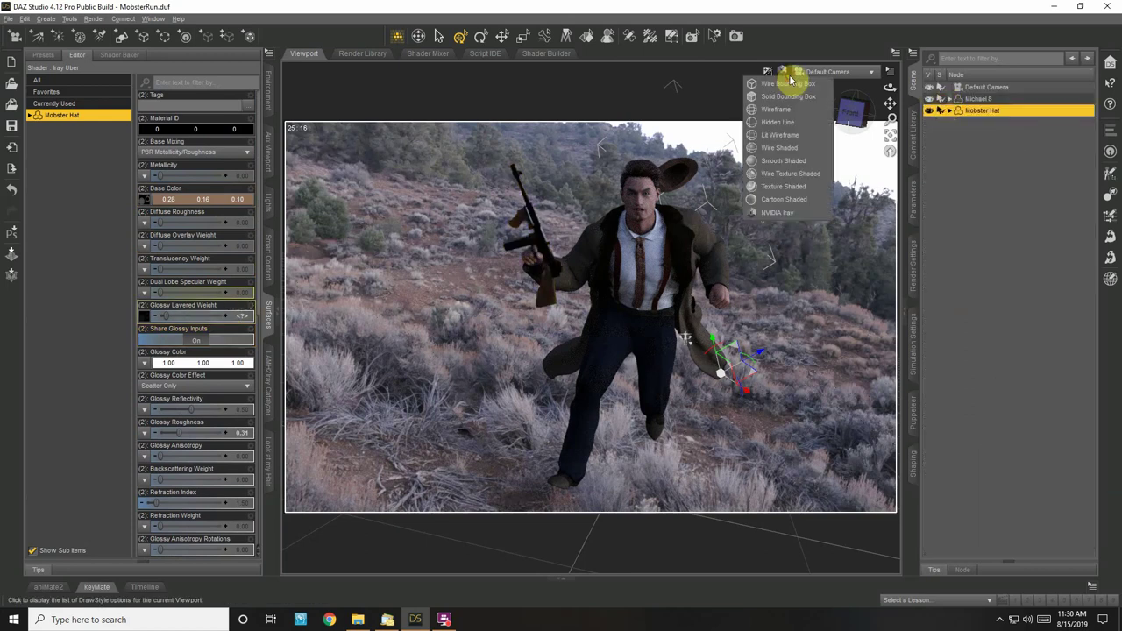
left_click(782, 186)
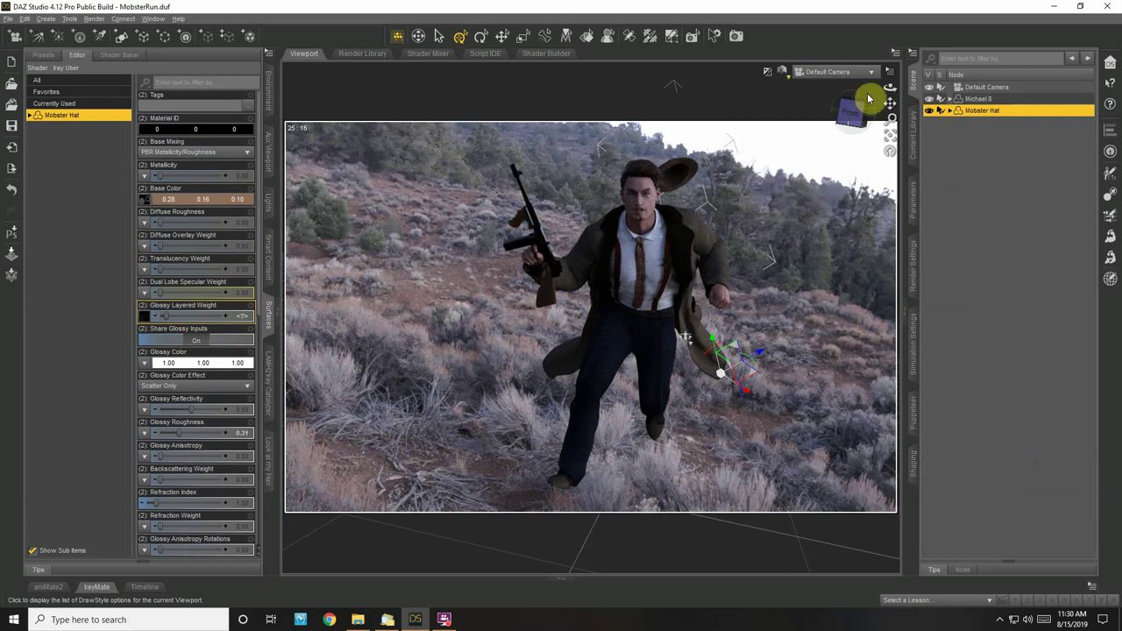
scroll(869, 76, "down", 1)
left_click(874, 74)
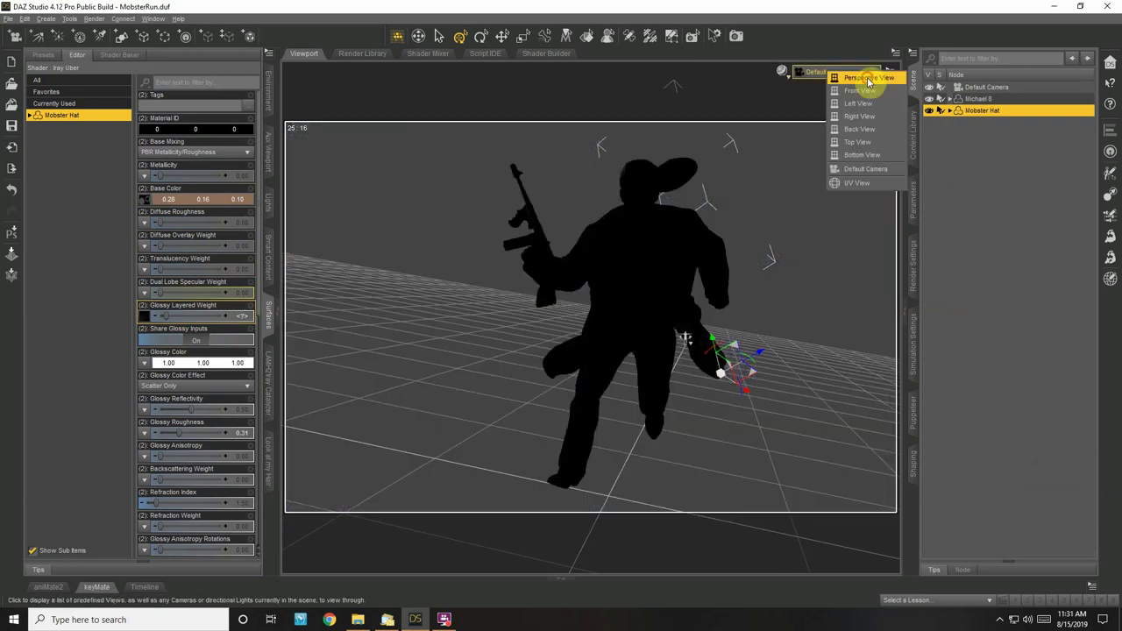
left_click(873, 78)
left_click_drag(891, 118, 877, 141)
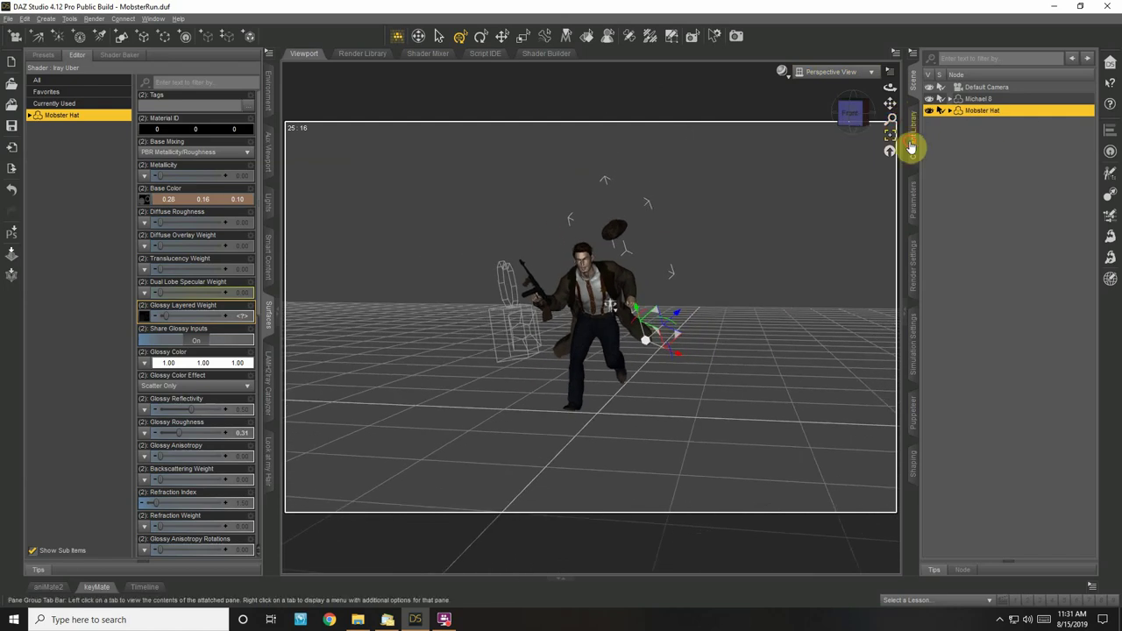
Load the Tyrannosaurus Rex 2 Berserker figure from the content library's Animals folder into the scene
left_click(913, 140)
left_click_drag(1061, 313, 992, 318)
scroll(1070, 147, "up", 10)
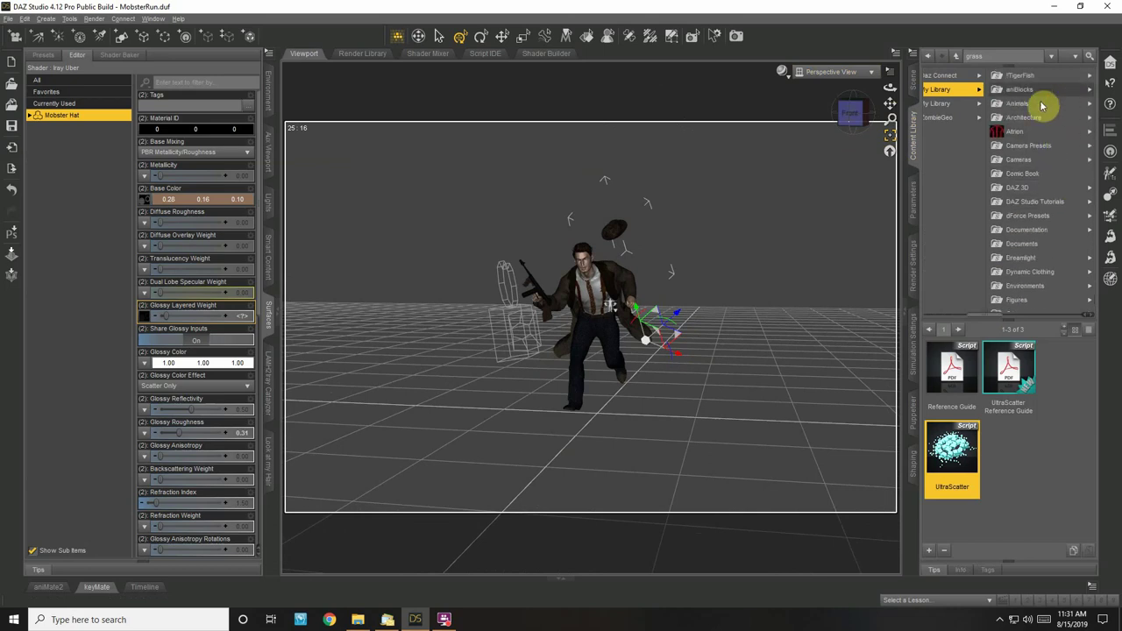
left_click(1041, 105)
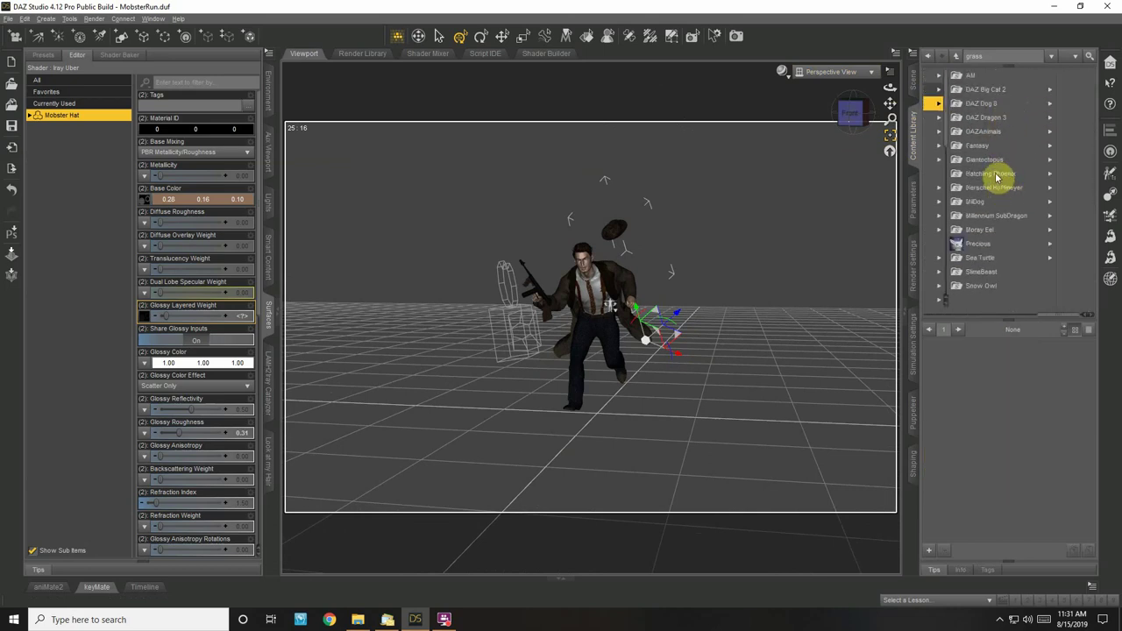
left_click(1002, 191)
left_click(1051, 104)
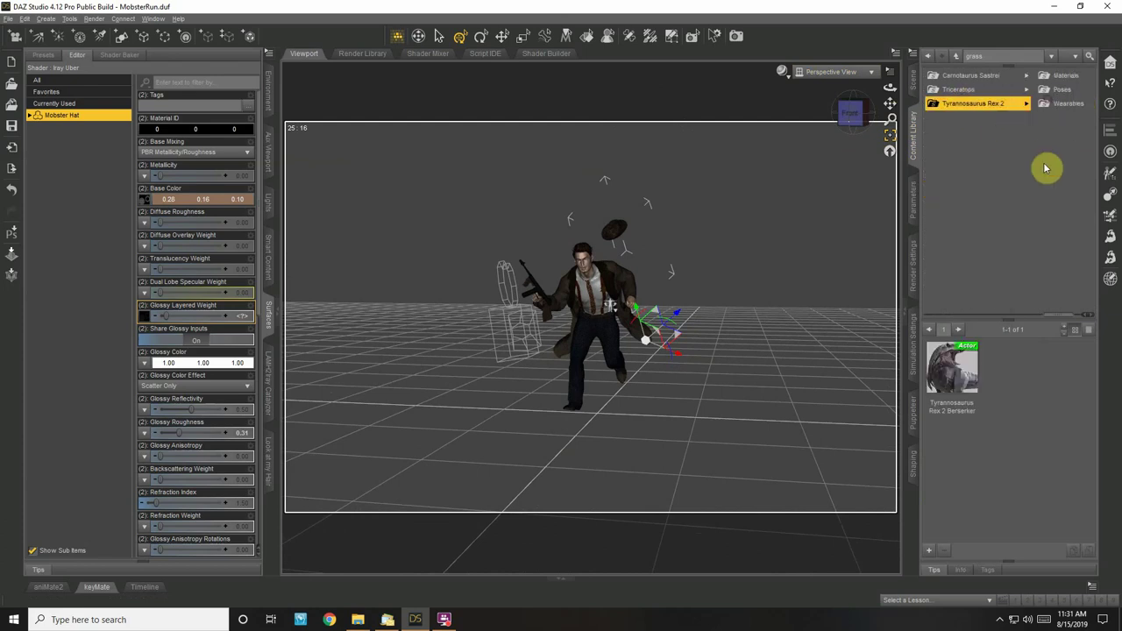
double_click(943, 379)
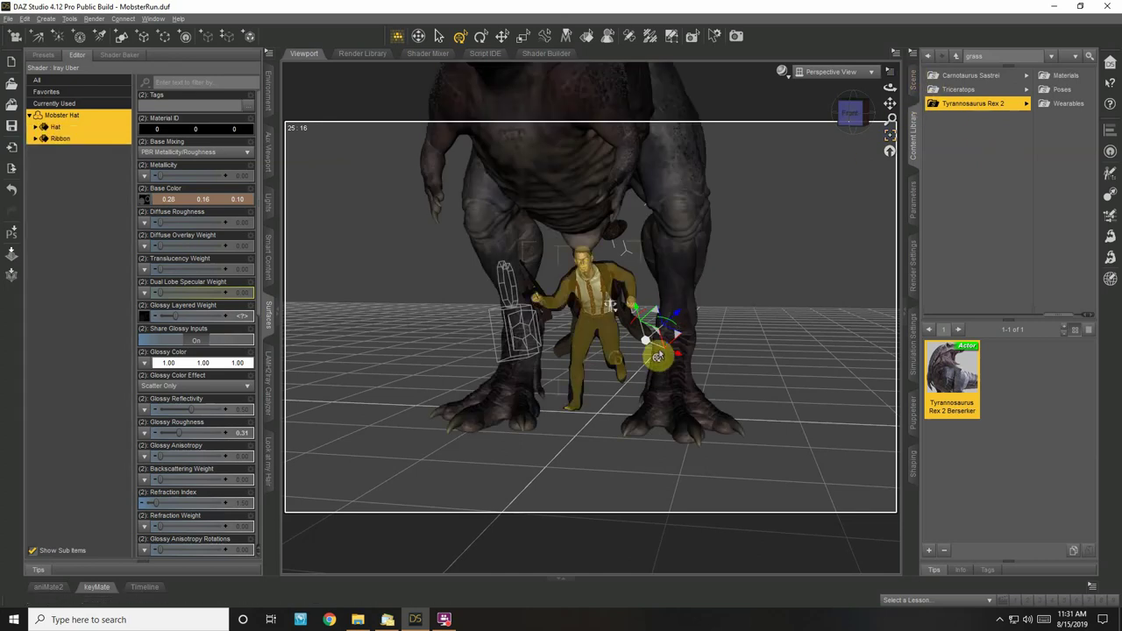
Move the Tyrannosaurus Rex 2 Berserker back behind the running man, to about X -53 and Z -839
left_click(917, 86)
left_click(991, 123)
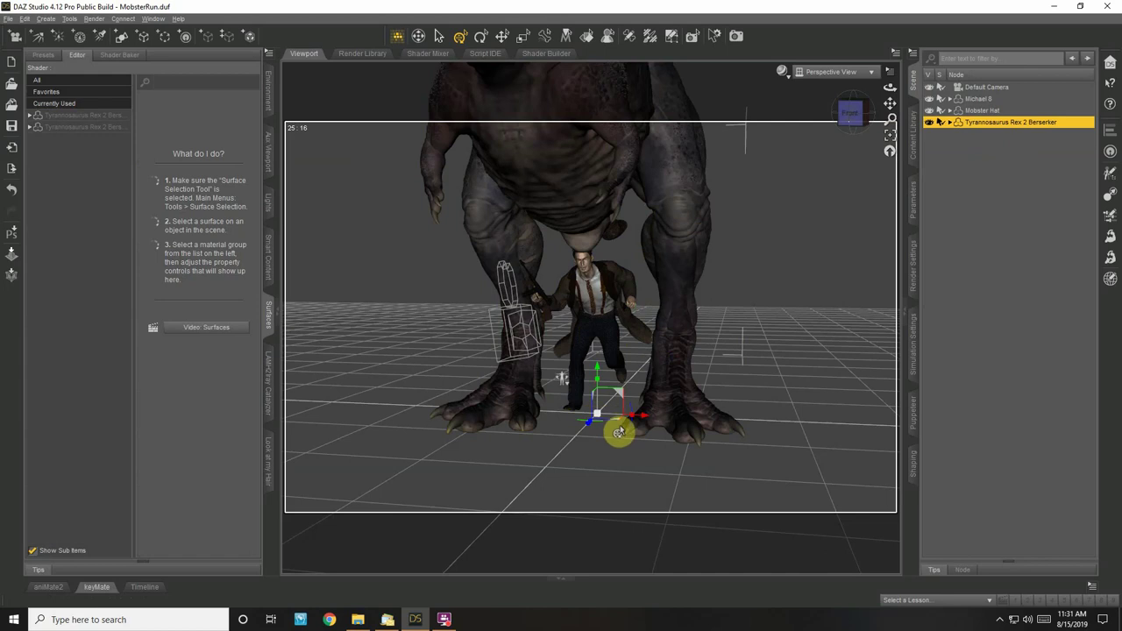
left_click_drag(620, 424, 658, 342)
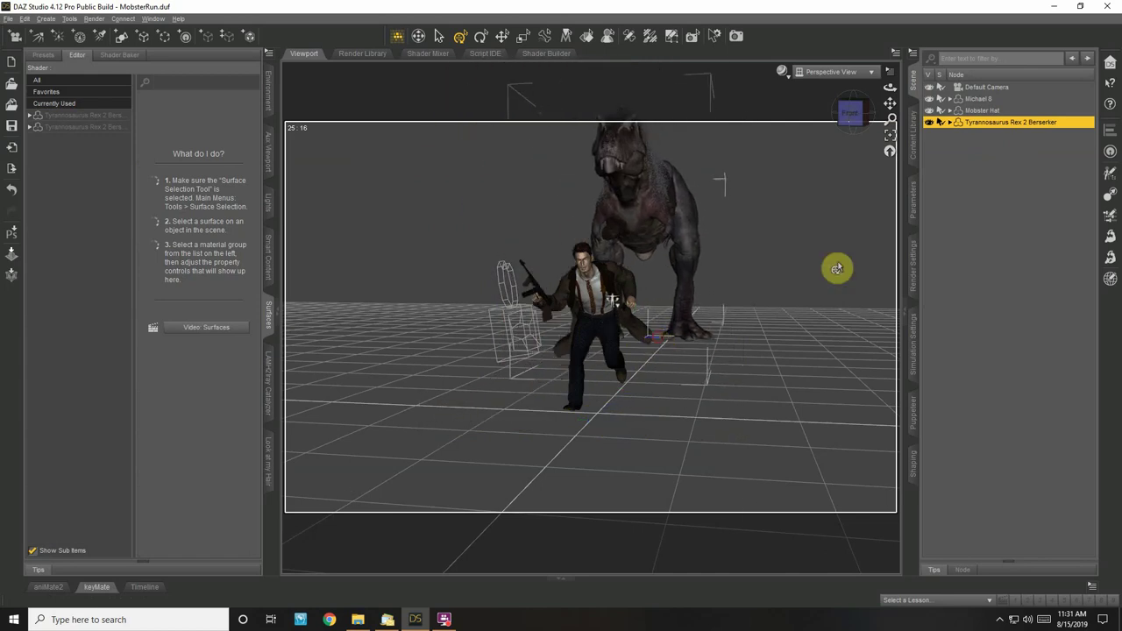
Apply Tyrannosaurus Rex 2 Berserker Pose 05 to the dinosaur
left_click(916, 138)
left_click(1061, 89)
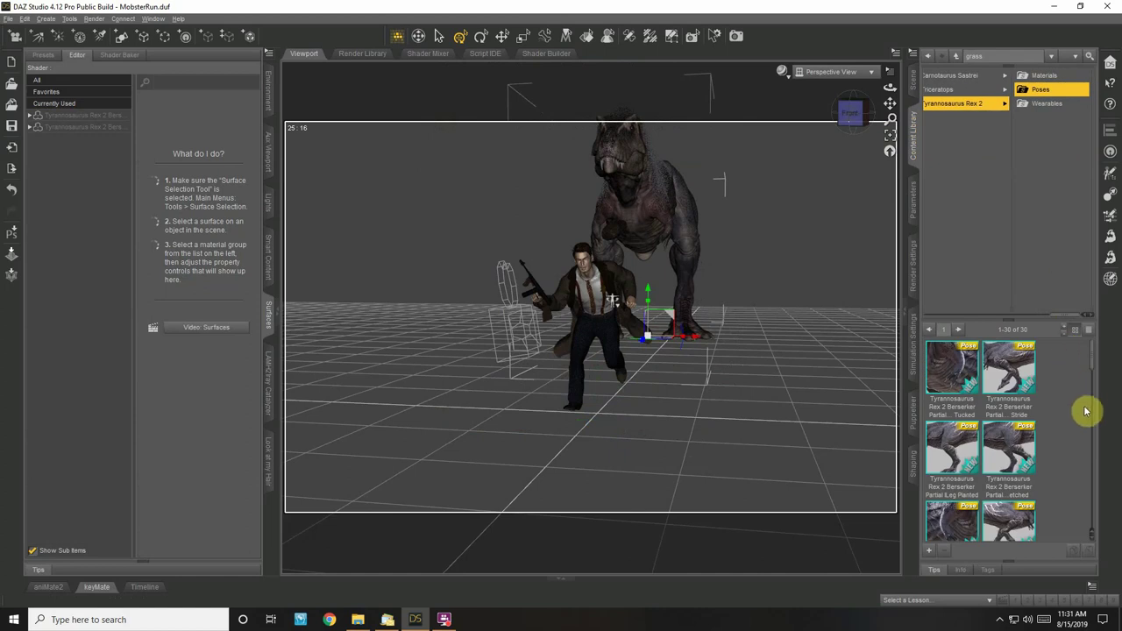
left_click_drag(1091, 368, 1094, 494)
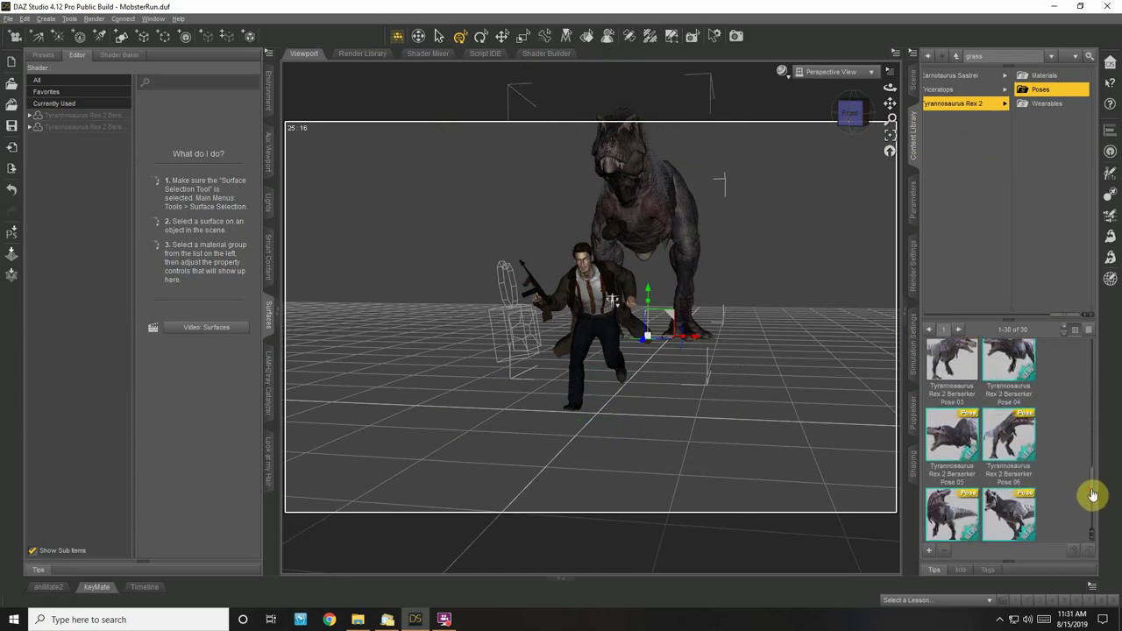
double_click(961, 447)
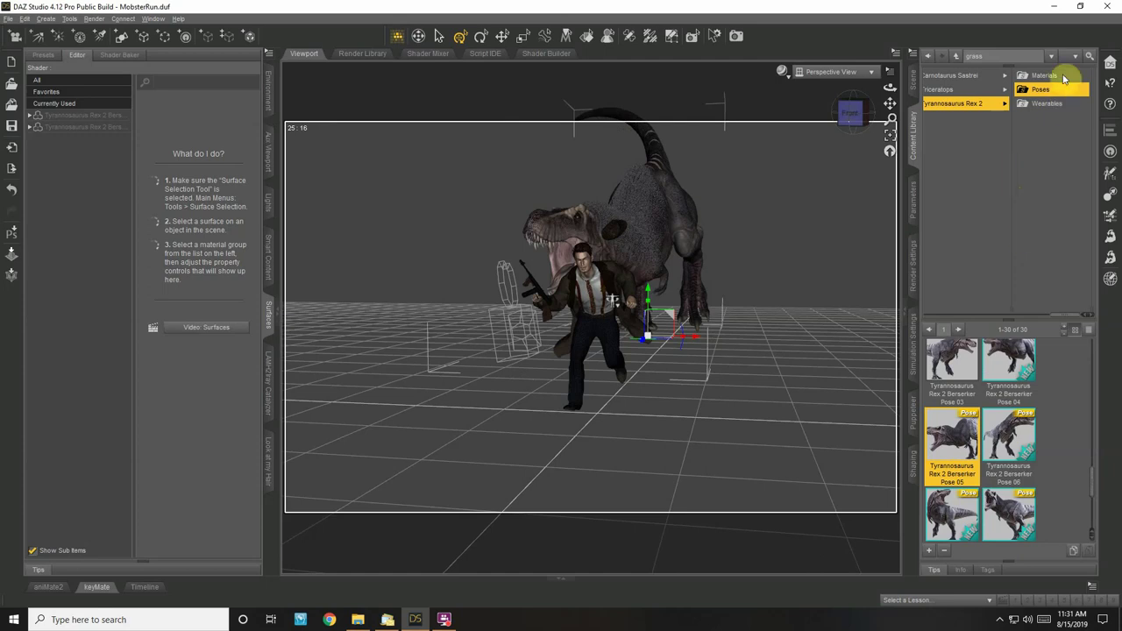
Check the Materials and Wearables folders of Tyrannosaurus Rex 2 for available options
left_click(1045, 77)
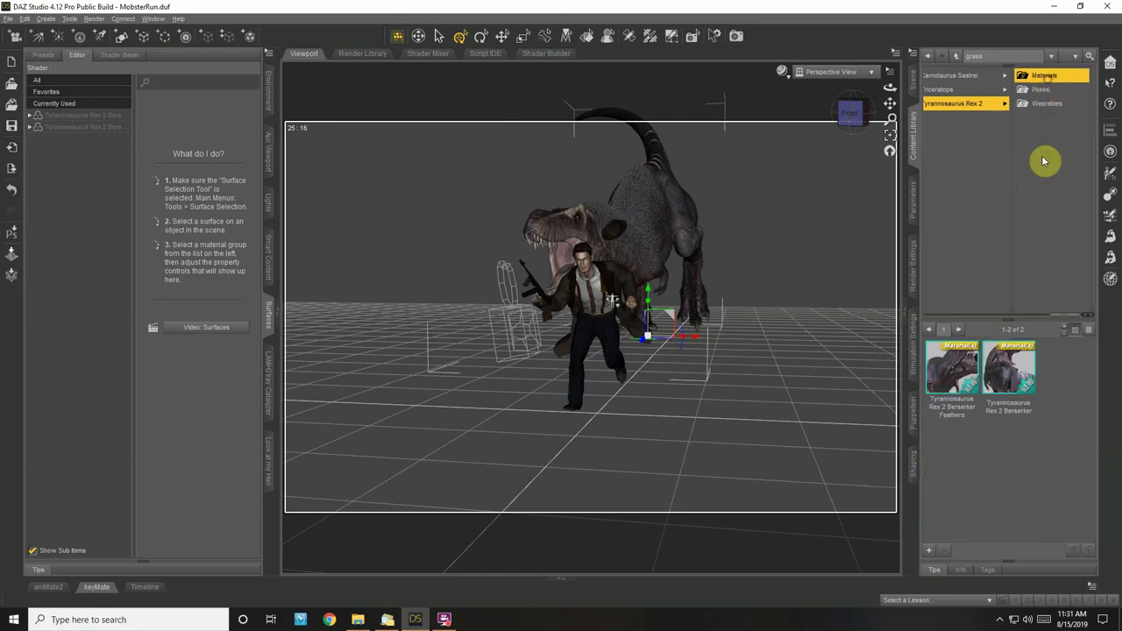
left_click(1043, 105)
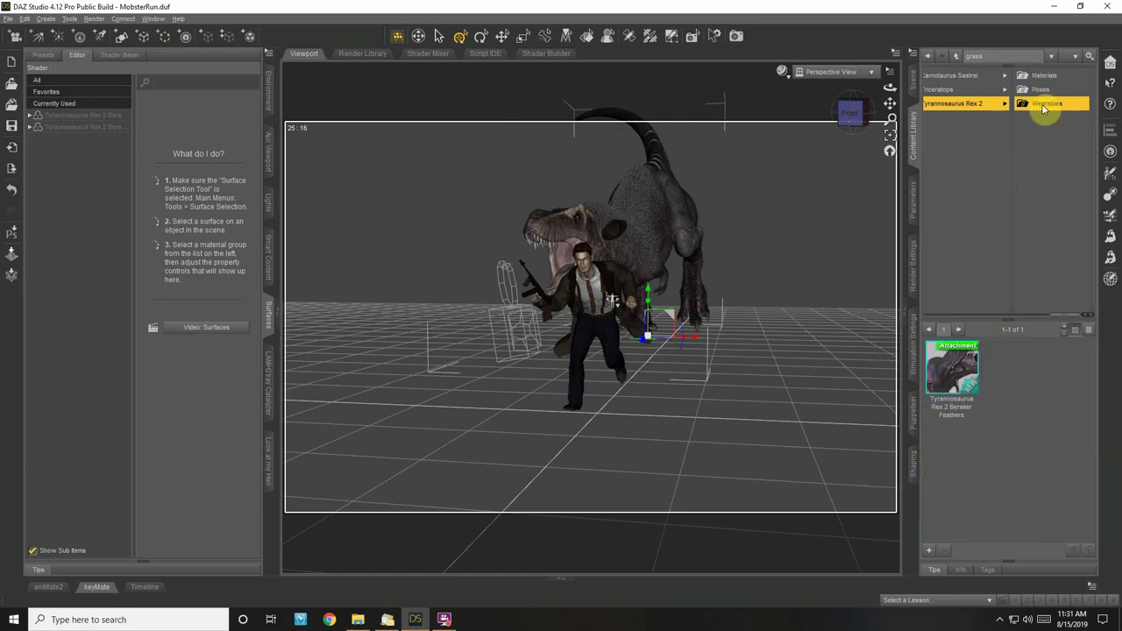
Set the Tyrannosaurus Rex's Y Rotate to 15.85 so it turns away from the mobster's gun side
left_click(917, 89)
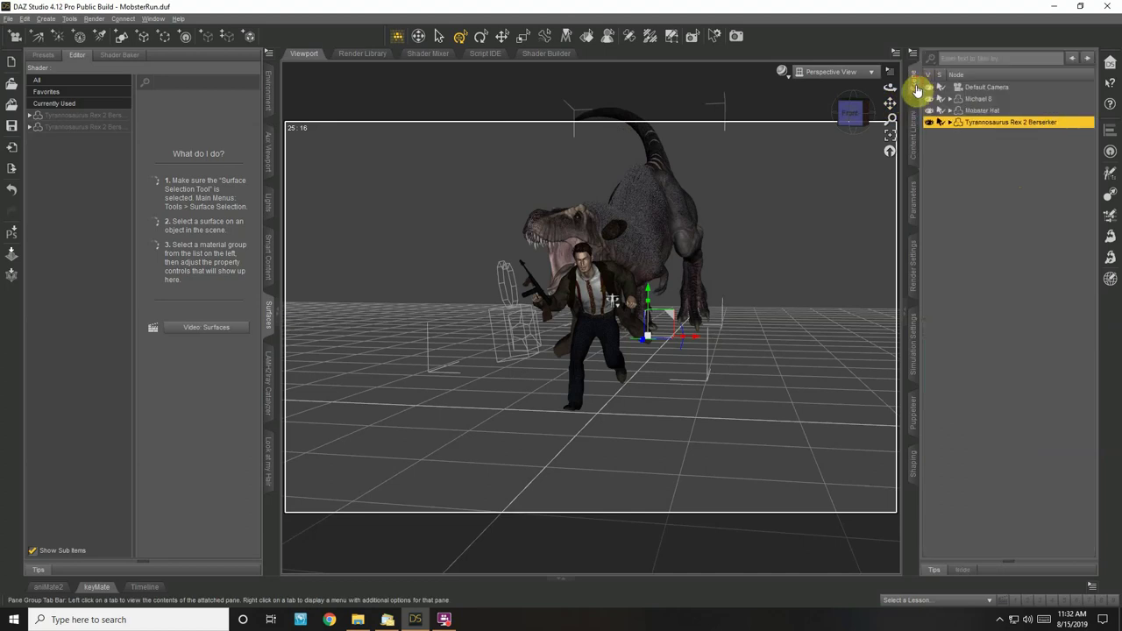
left_click(912, 200)
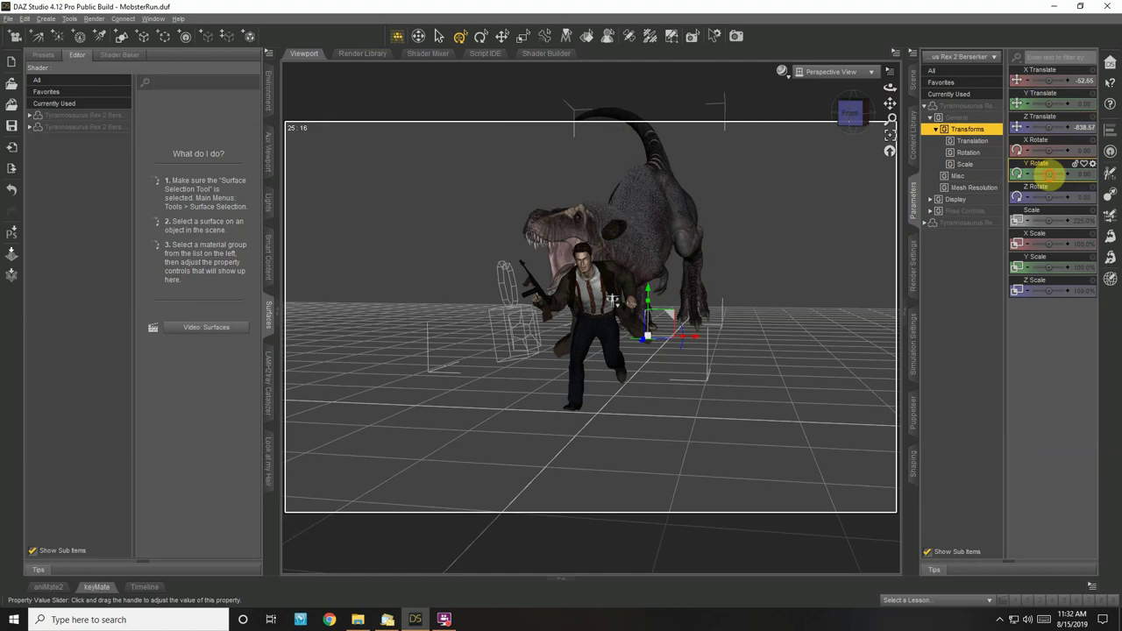
mouse_move(1046, 173)
left_mouse_down()
mouse_move(1057, 172)
mouse_move(1042, 172)
left_mouse_up()
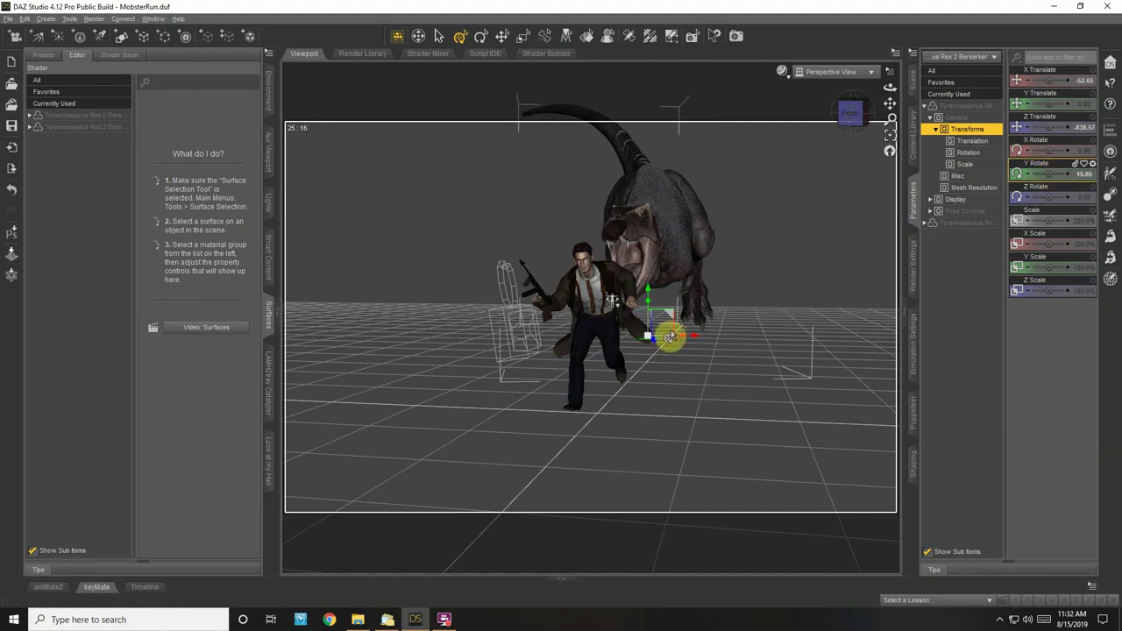
Switch to the Default Camera and shift the Tyrannosaurus Rex sideways from behind the mobster, to about X 70 and Z -873
left_click(844, 73)
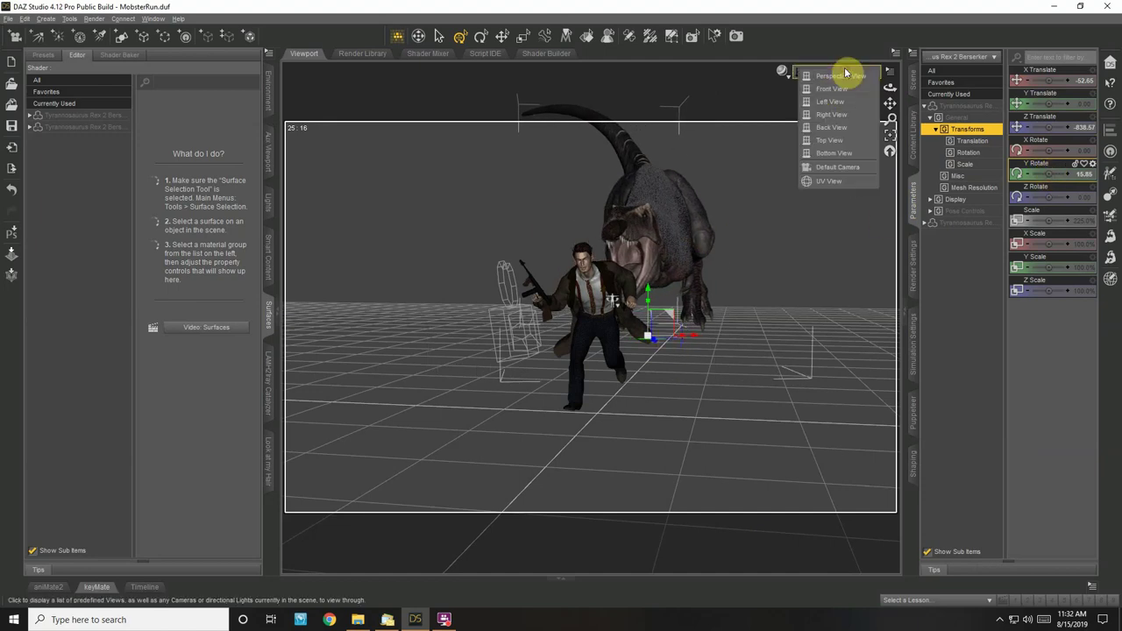
left_click(844, 165)
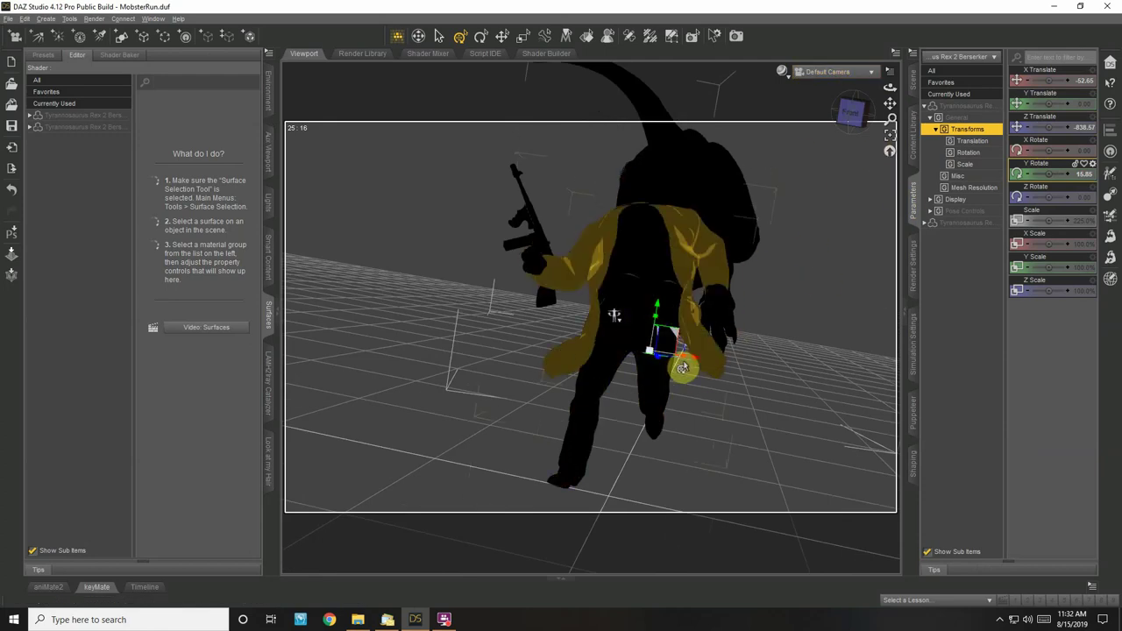
left_click_drag(694, 362, 763, 371)
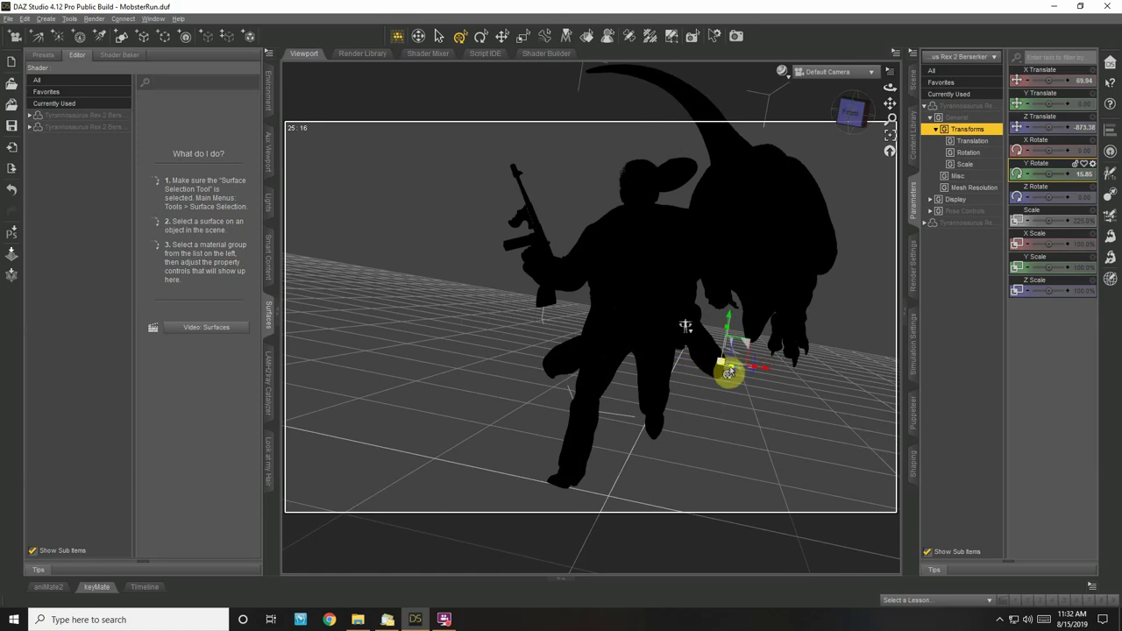
Shift the Tyrannosaurus Rex sideways behind the mobster to about X 121 and Z -878, with Y Rotate 5.23
left_click_drag(721, 373, 796, 380)
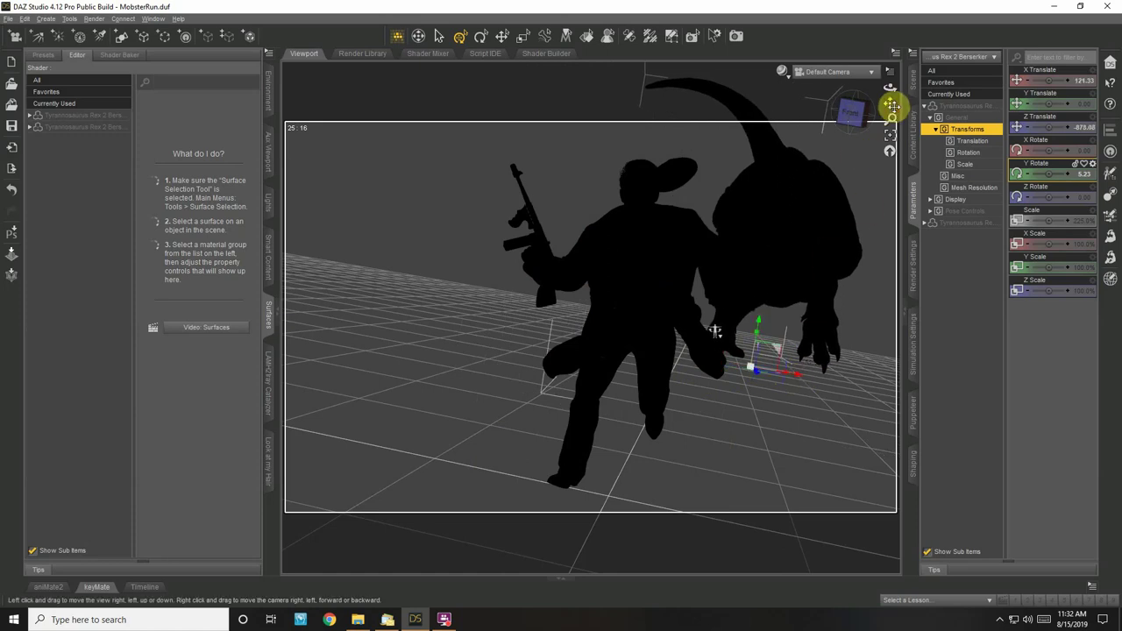
left_click_drag(889, 103, 887, 90)
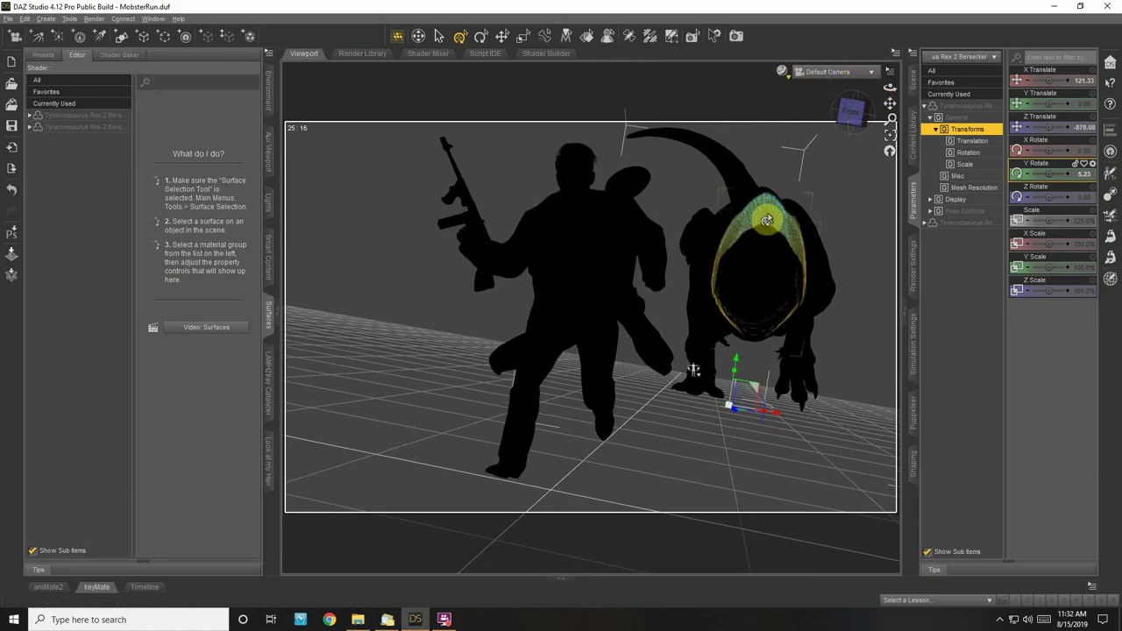
Review the Iray surface settings of the Tyrannosaurus Rex, from base and glossy through top coat properties
left_click(79, 116)
scroll(182, 285, "down", 5)
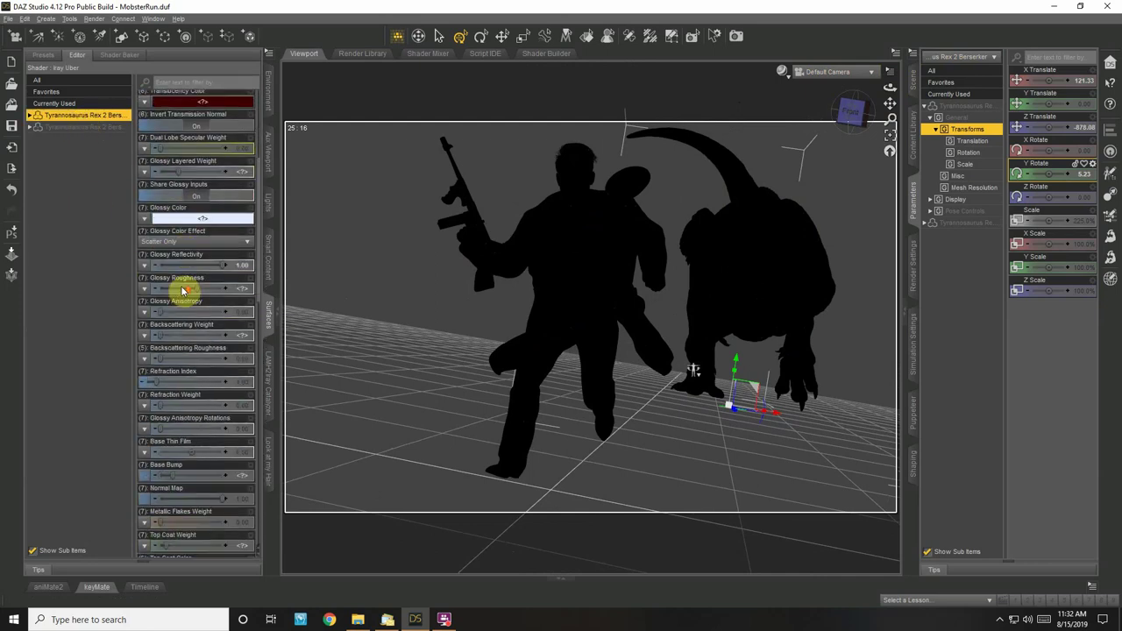
scroll(181, 290, "up", 5)
scroll(180, 219, "down", 5)
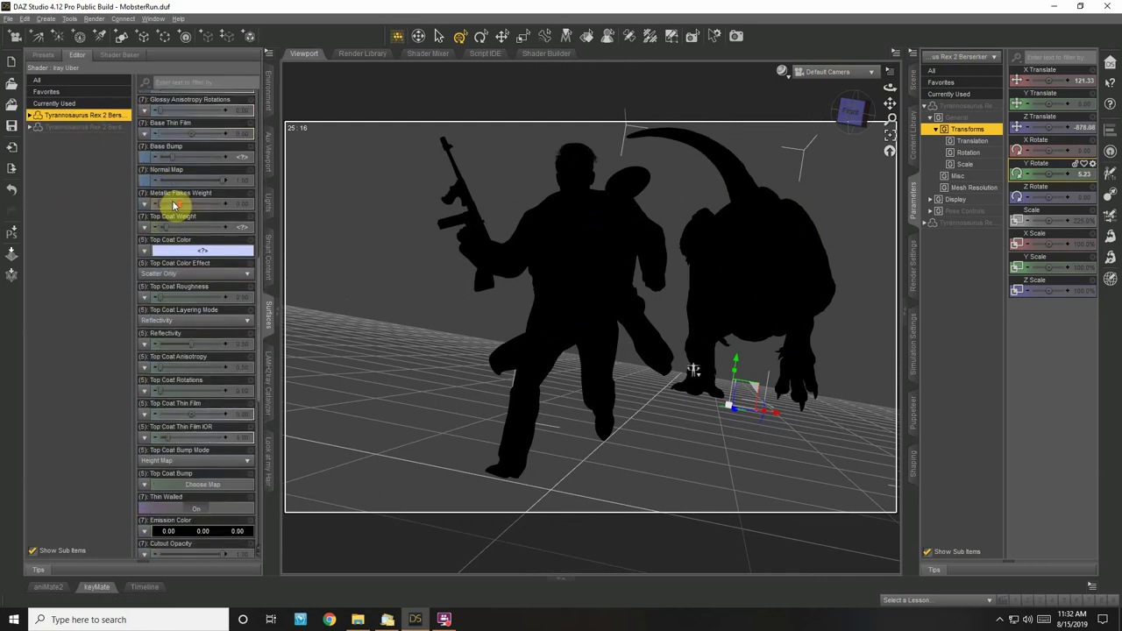
scroll(176, 213, "up", 6)
Preview the scene in NVIDIA Iray and check the advanced render hardware options and render setting presets
left_click(783, 73)
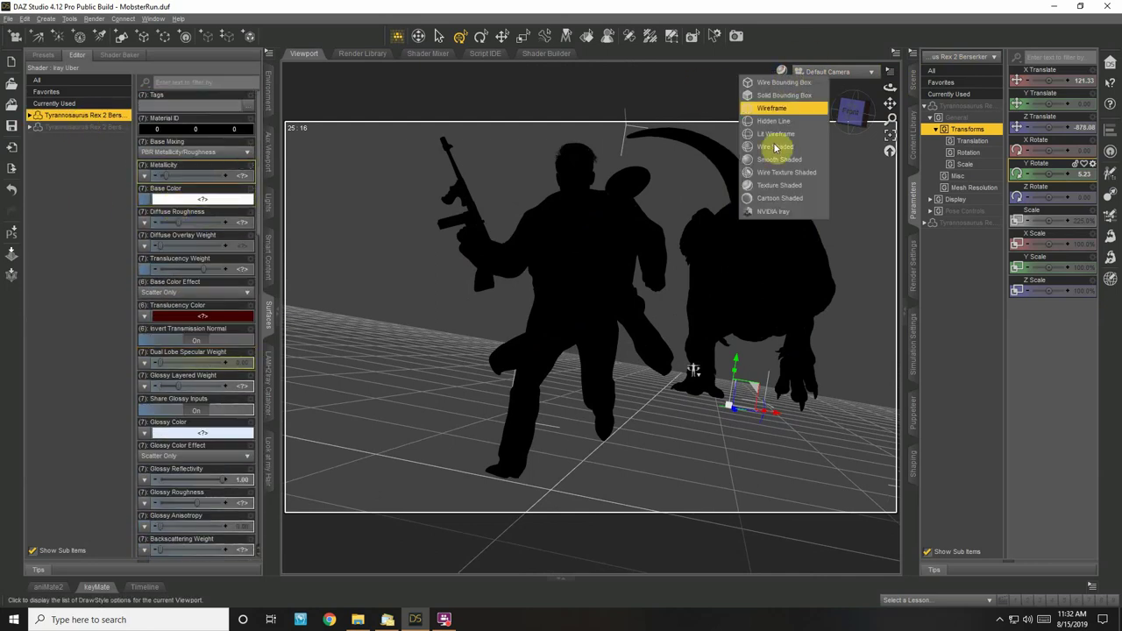
left_click(783, 210)
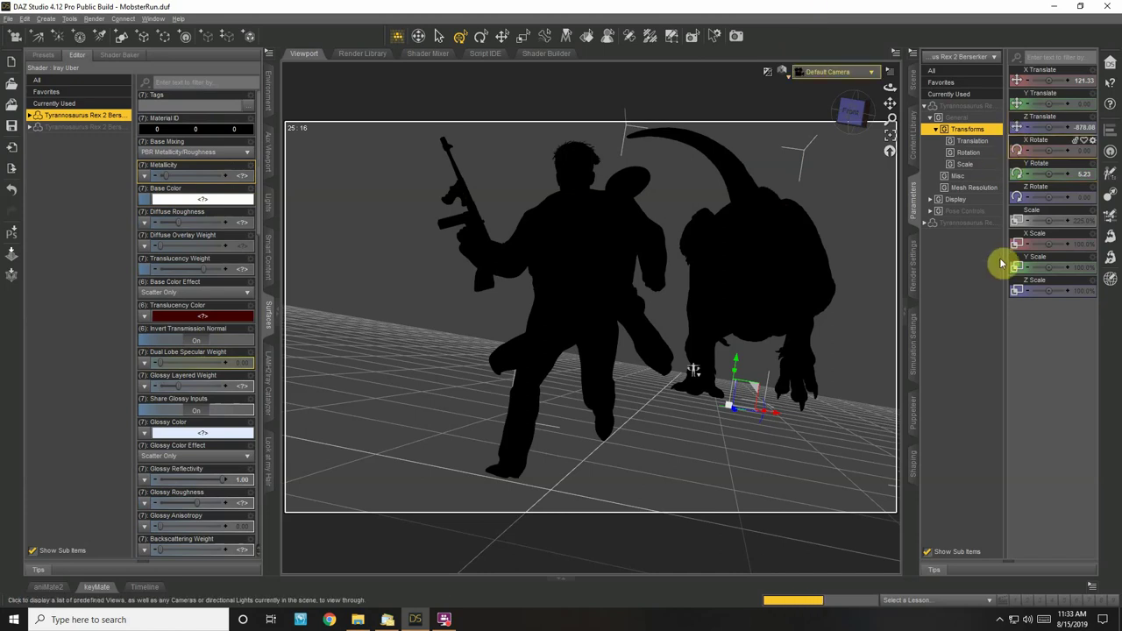
left_click(912, 274)
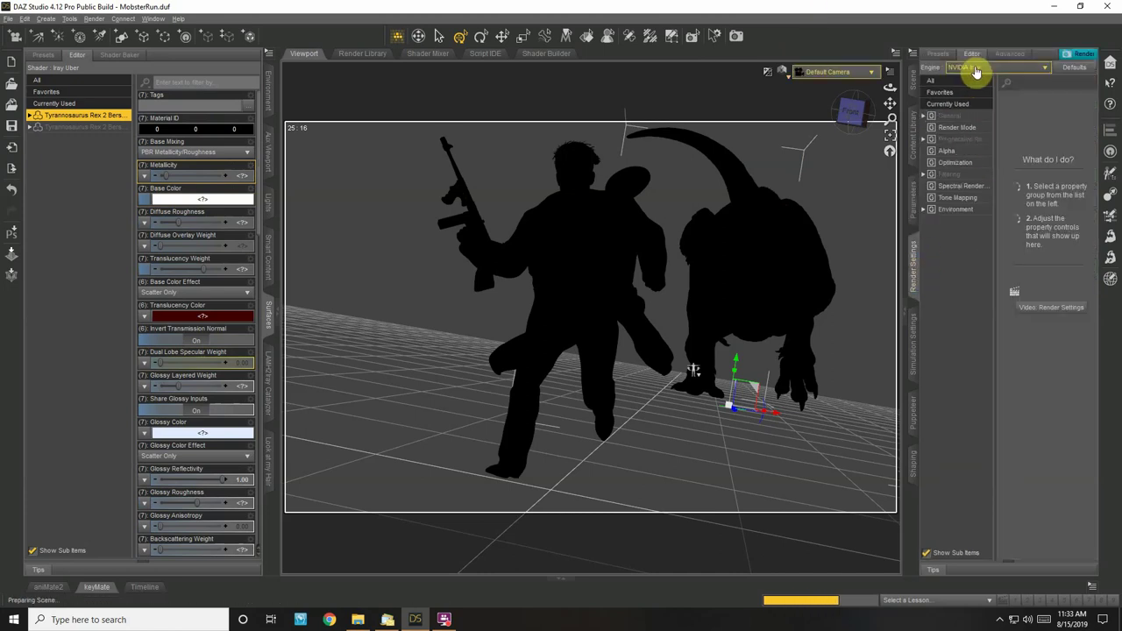
left_click(1004, 56)
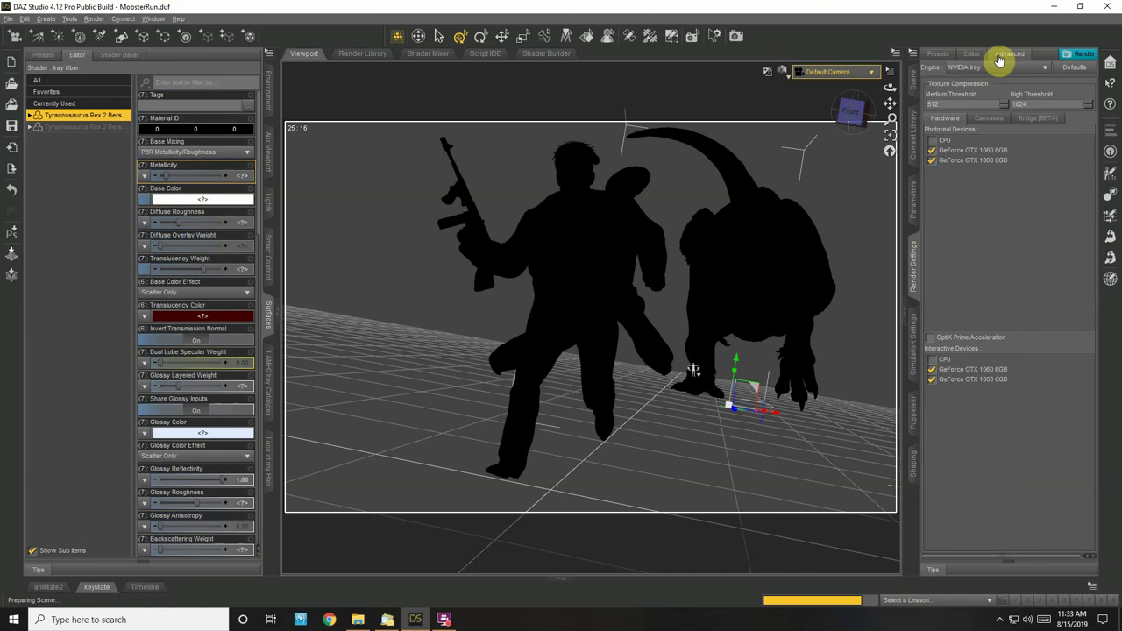
left_click(940, 56)
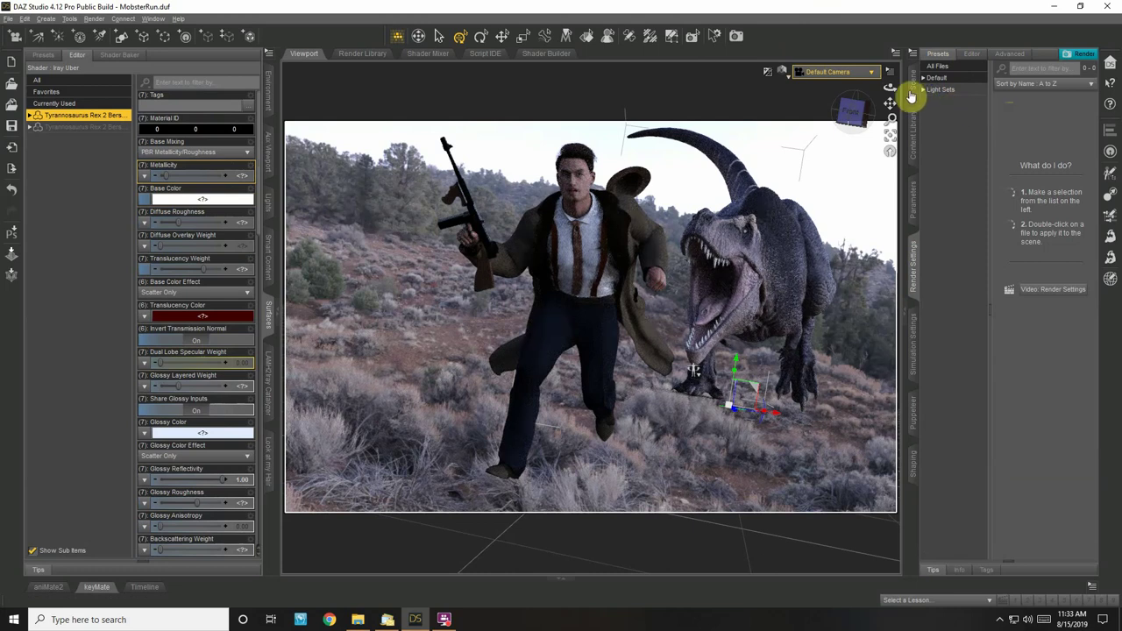
Examine the Environment render settings and inspect the rendered chase against the backdrop from different camera angles
left_click_drag(890, 87, 889, 87)
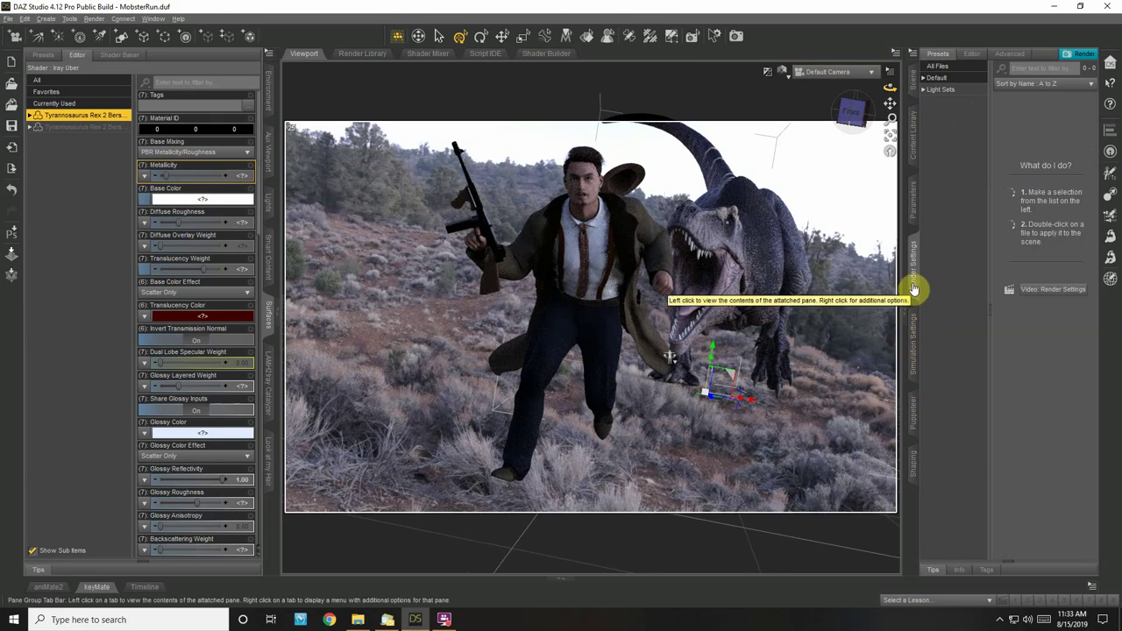
left_click(968, 55)
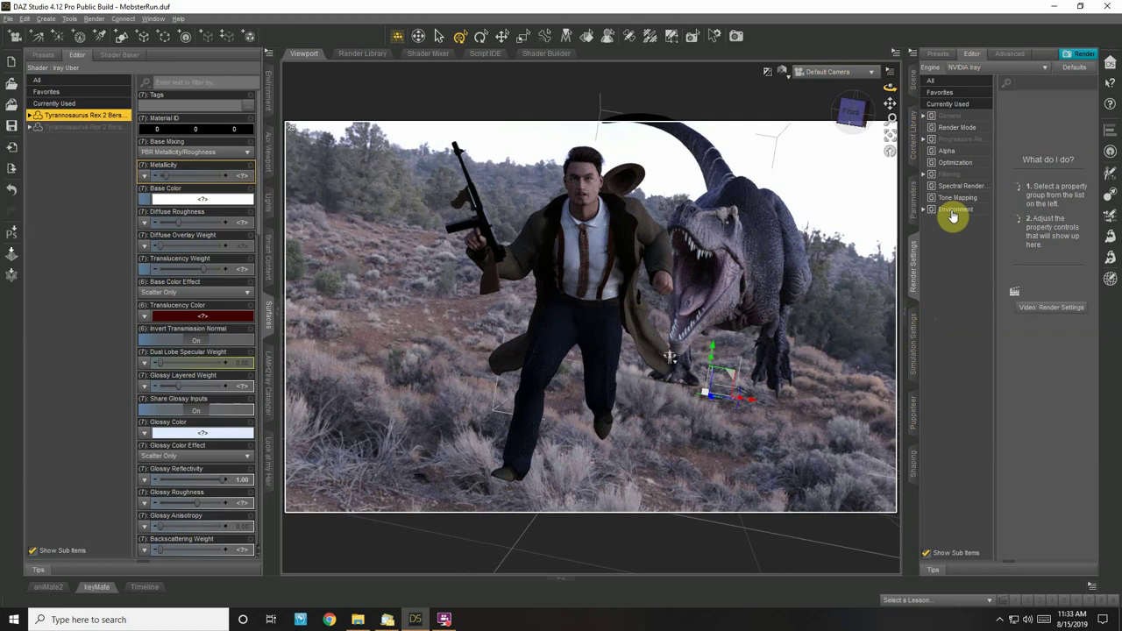
left_click(953, 211)
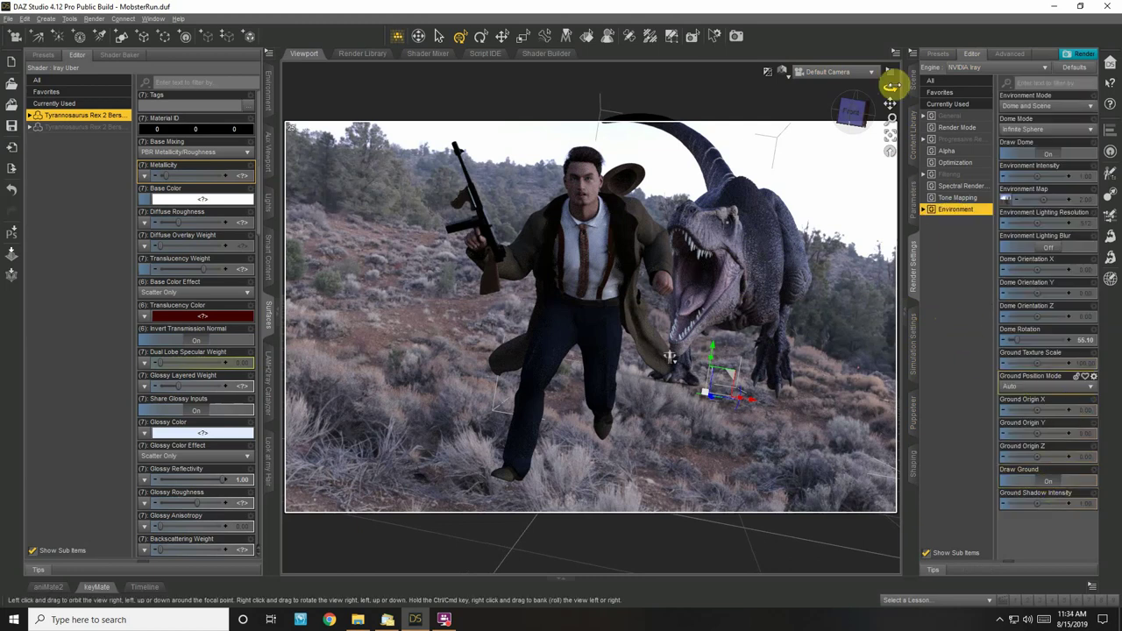
left_click_drag(889, 87, 891, 85)
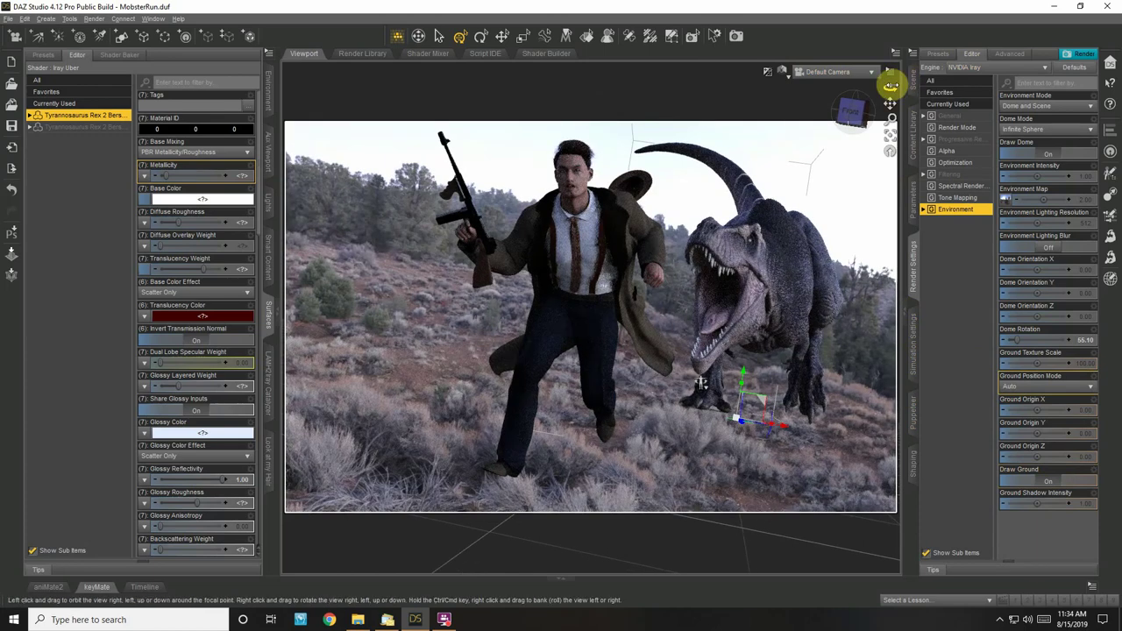
left_click_drag(889, 87, 889, 87)
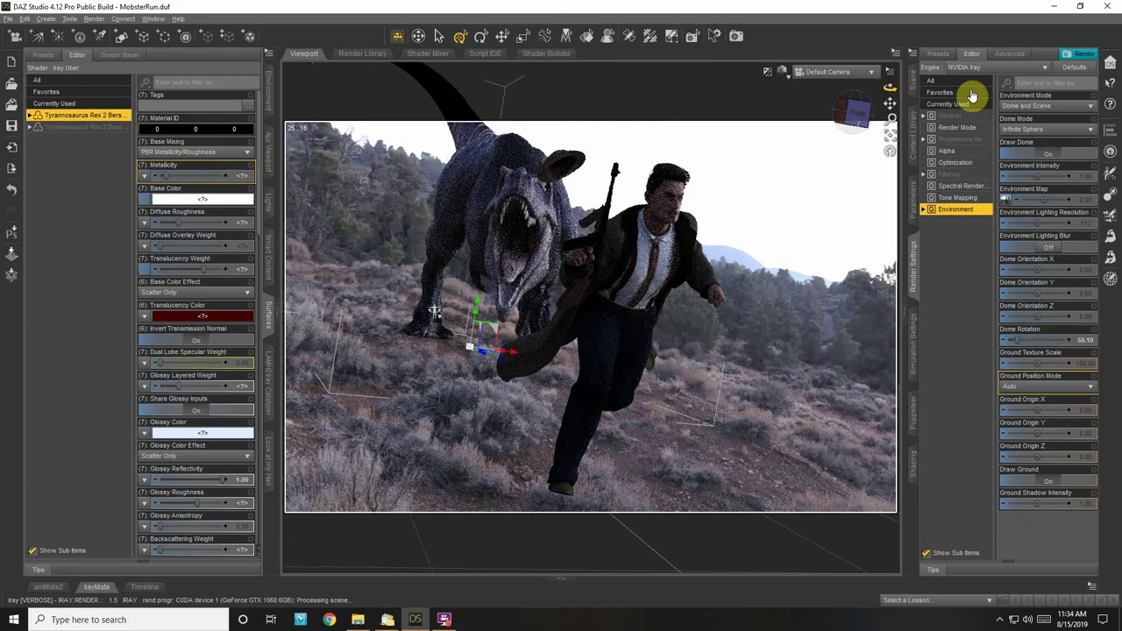
Set the Bend of the mobster's right foot to 0.00 and clear the selection
left_click(562, 489)
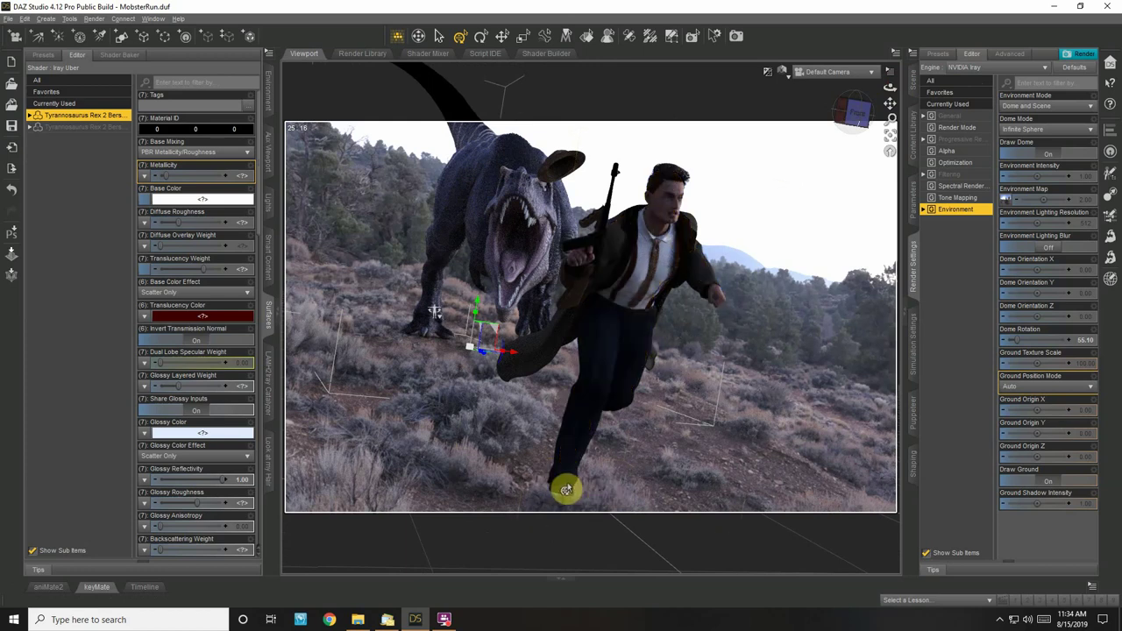
left_click(915, 190)
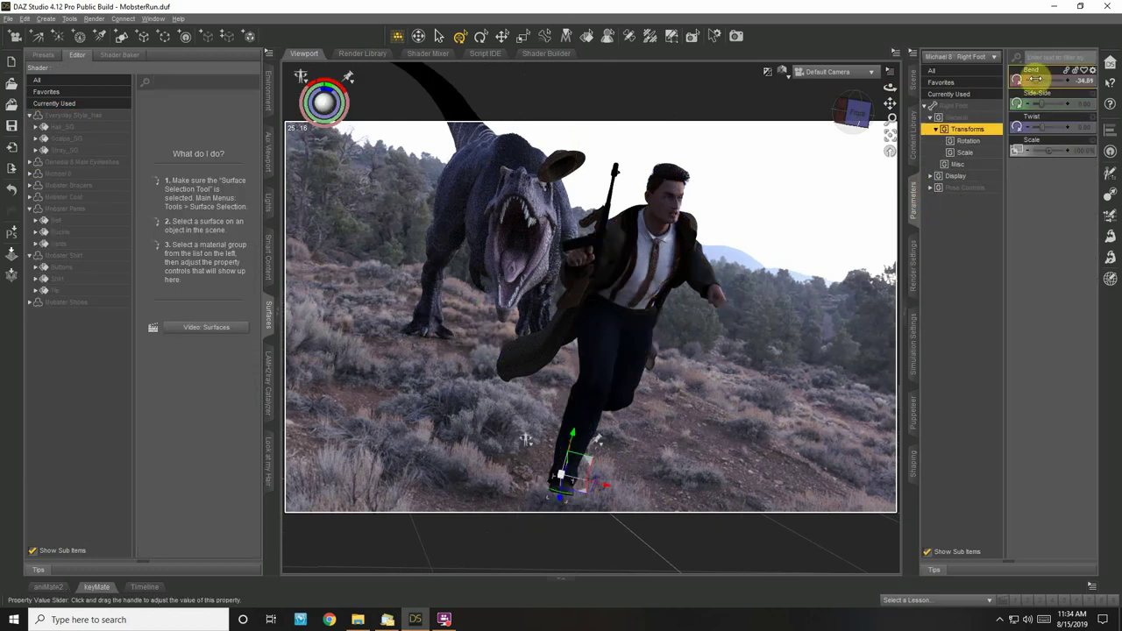
left_click_drag(1035, 79, 1064, 75)
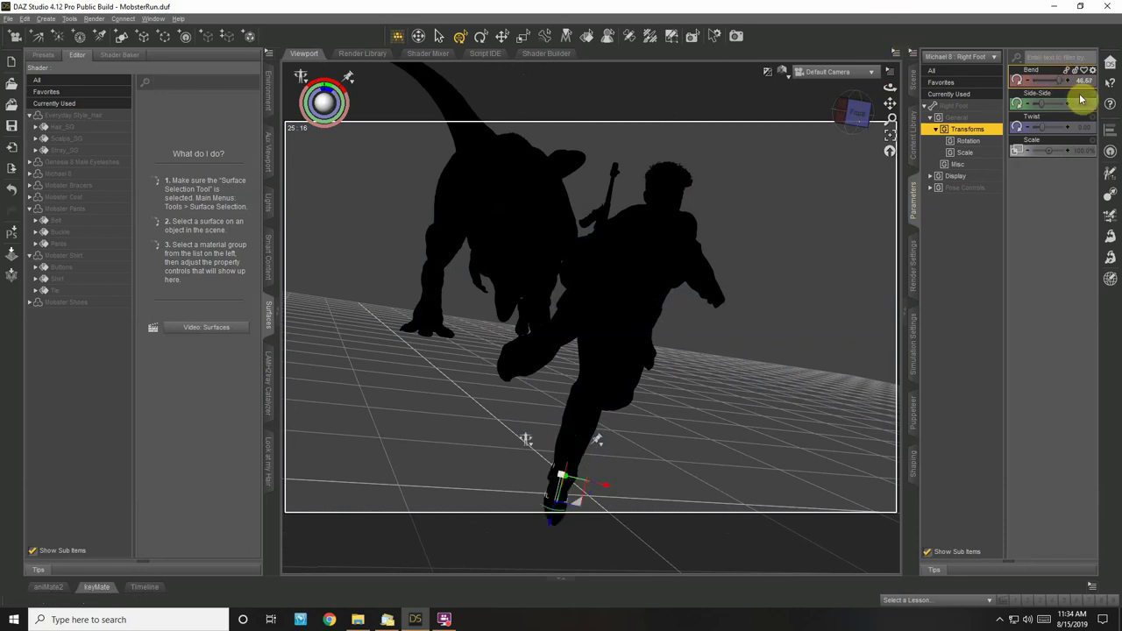
left_click_drag(1083, 85, 1044, 72)
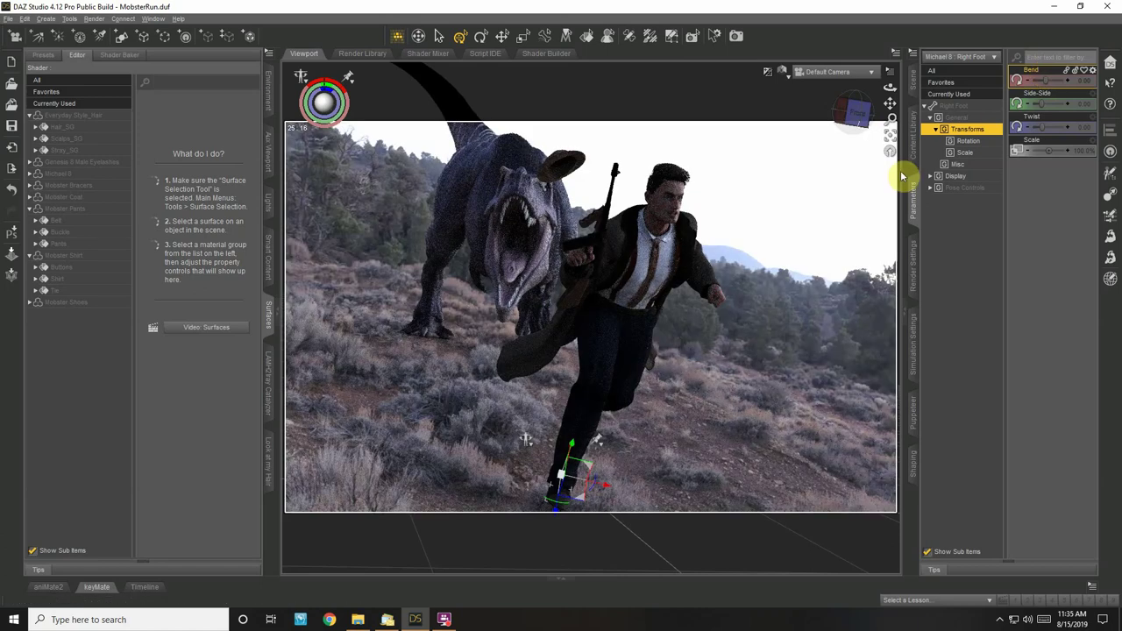
left_click(889, 87)
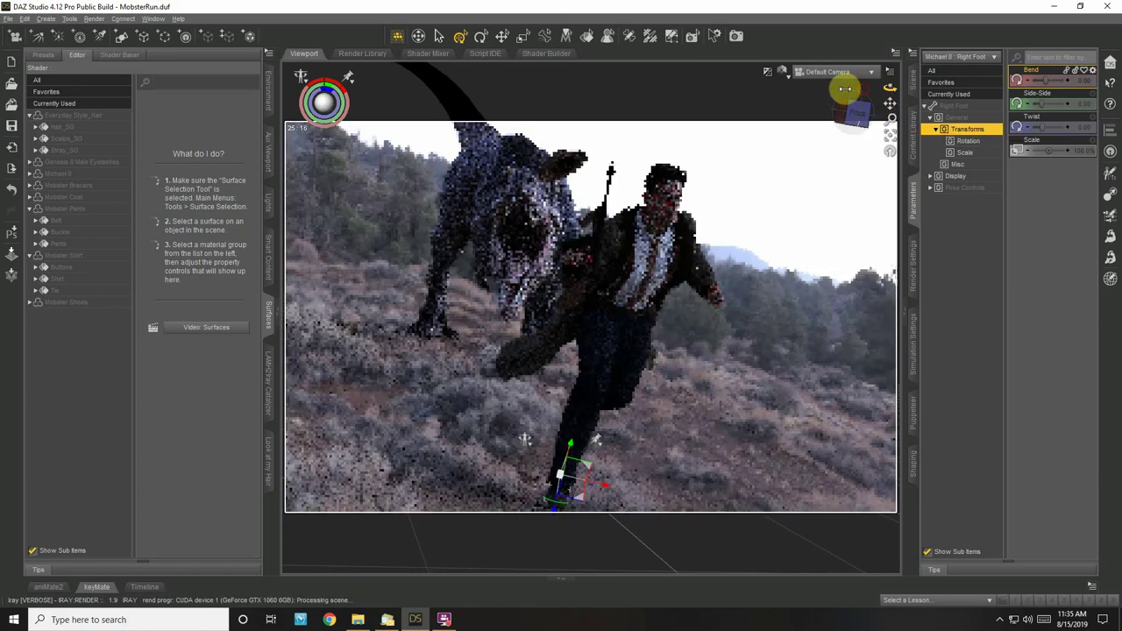
left_click(814, 96)
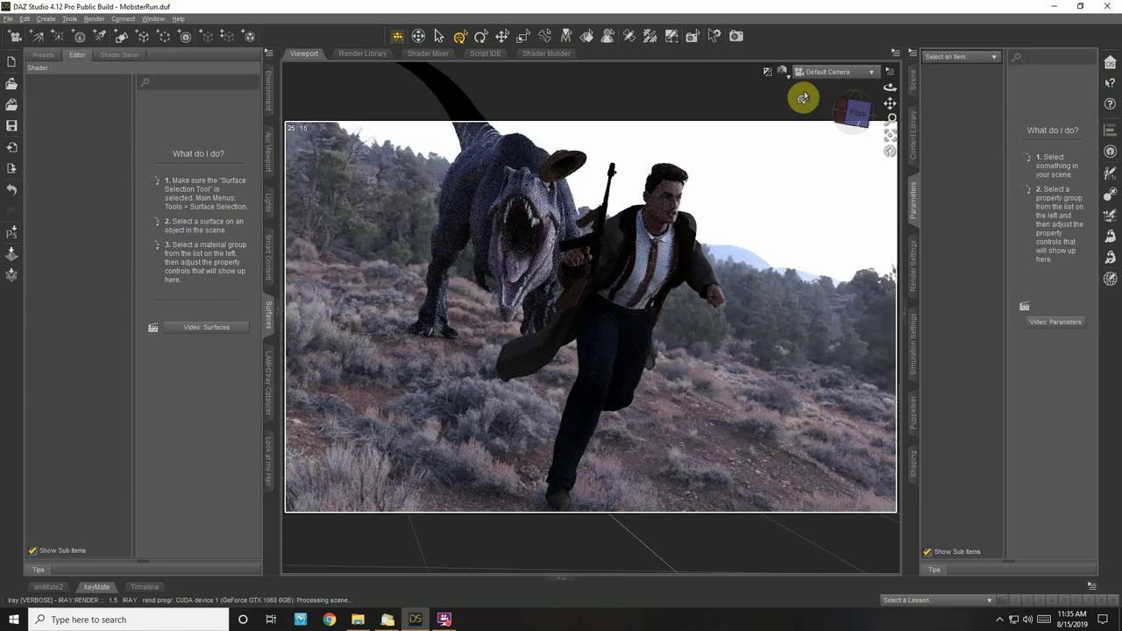
Switch the viewport to Texture Shaded and delete Tyrannosaurus Rex 2 Berserker from the scene
left_click_drag(889, 87, 886, 87)
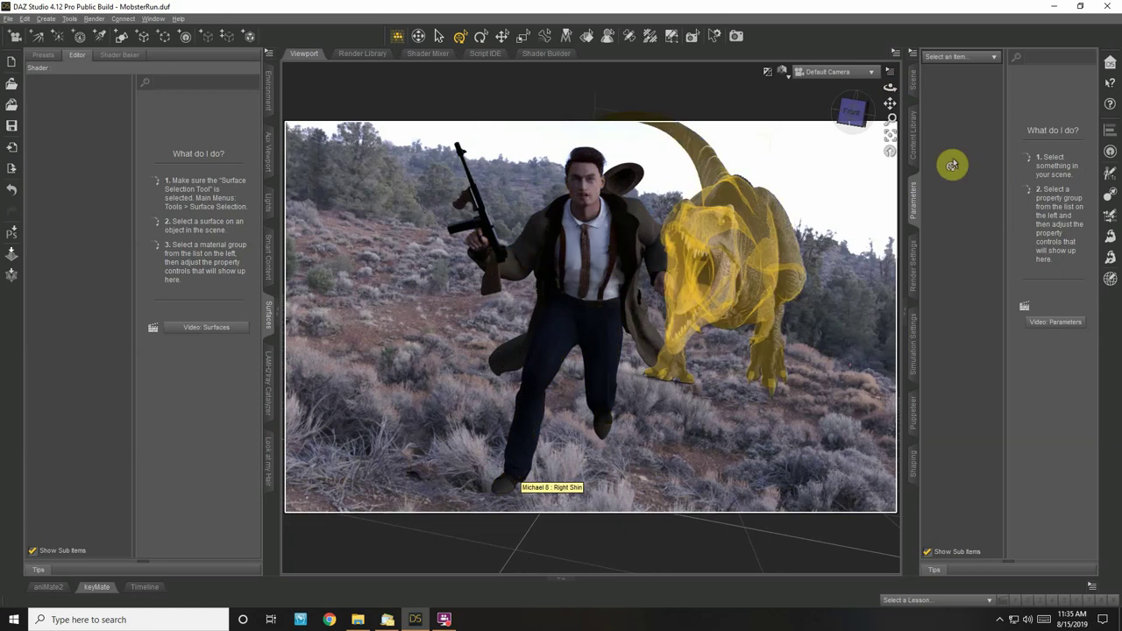
left_click(915, 85)
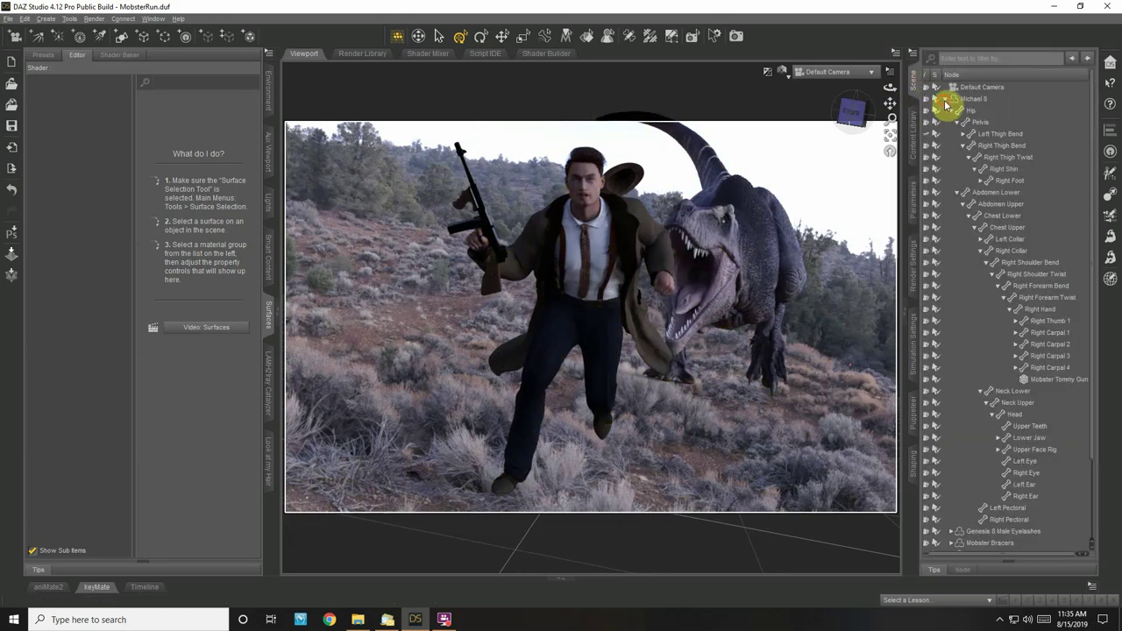
left_click(945, 99)
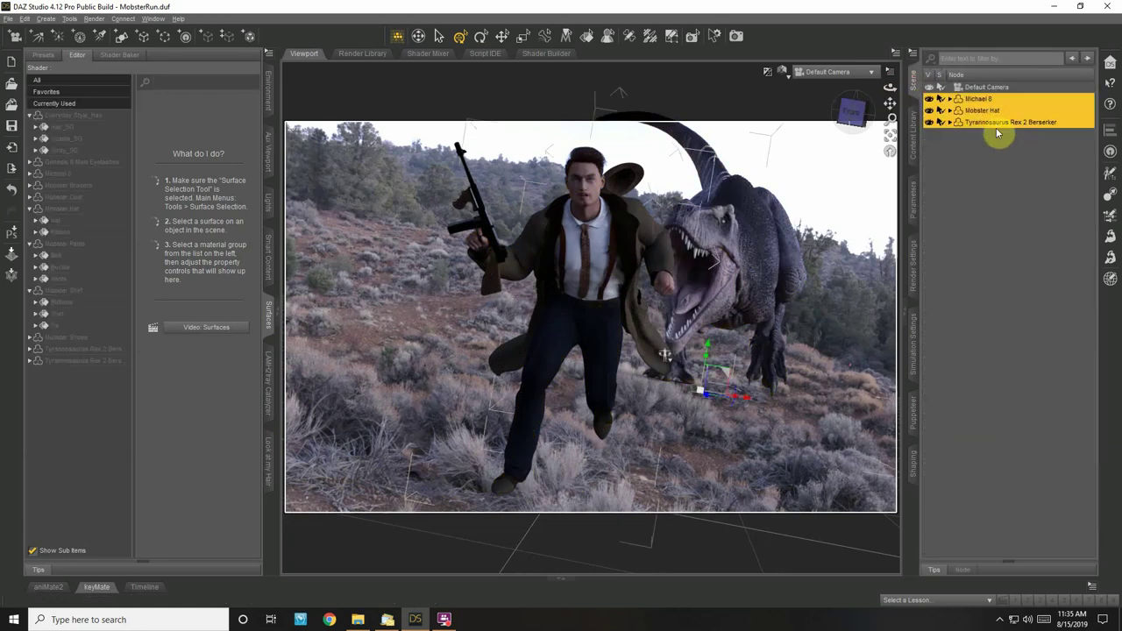
left_click(989, 125)
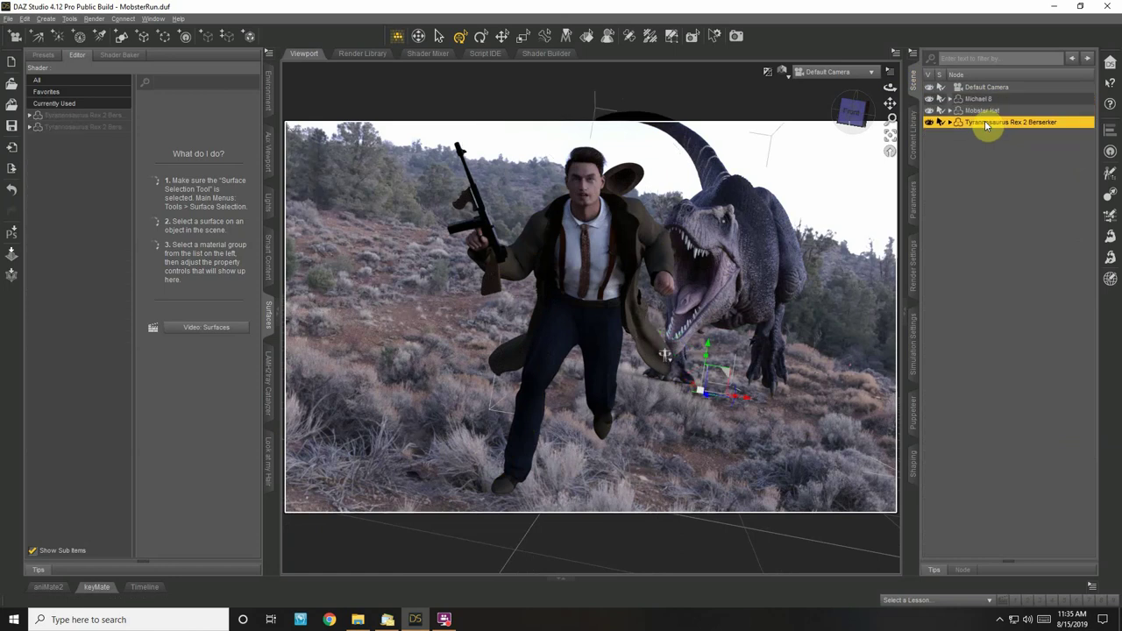
left_click(783, 73)
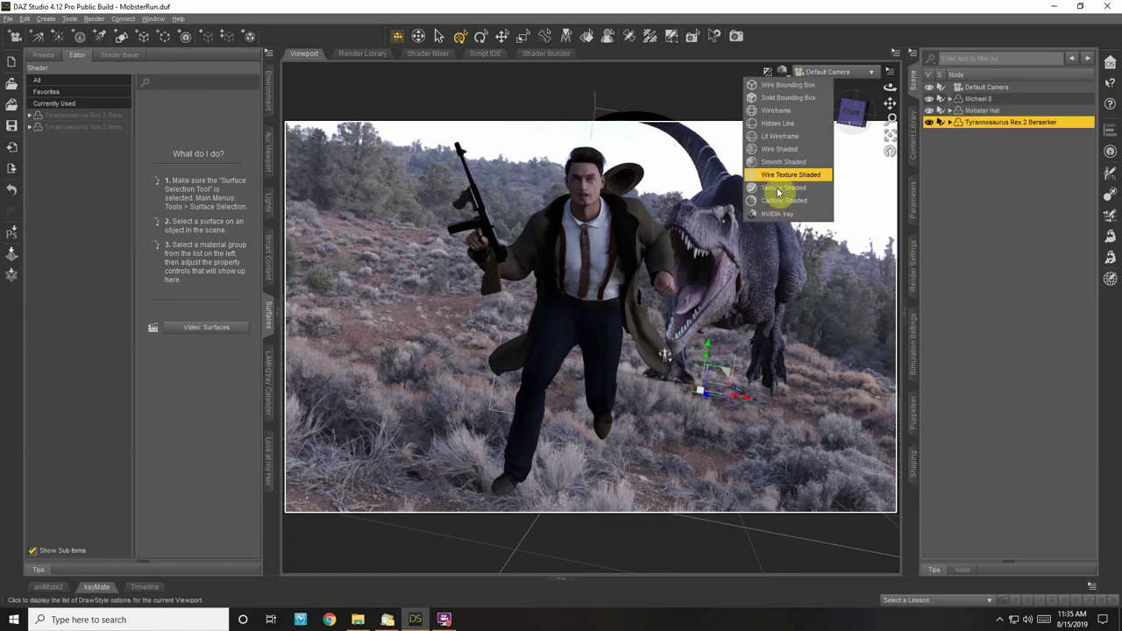
left_click(778, 189)
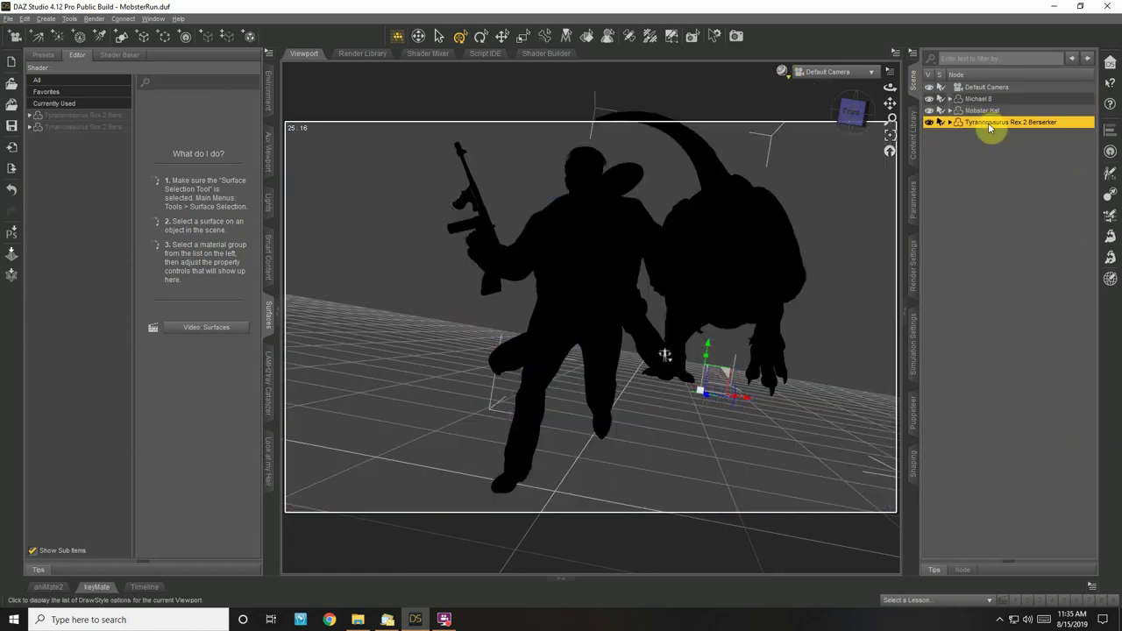
key("Delete")
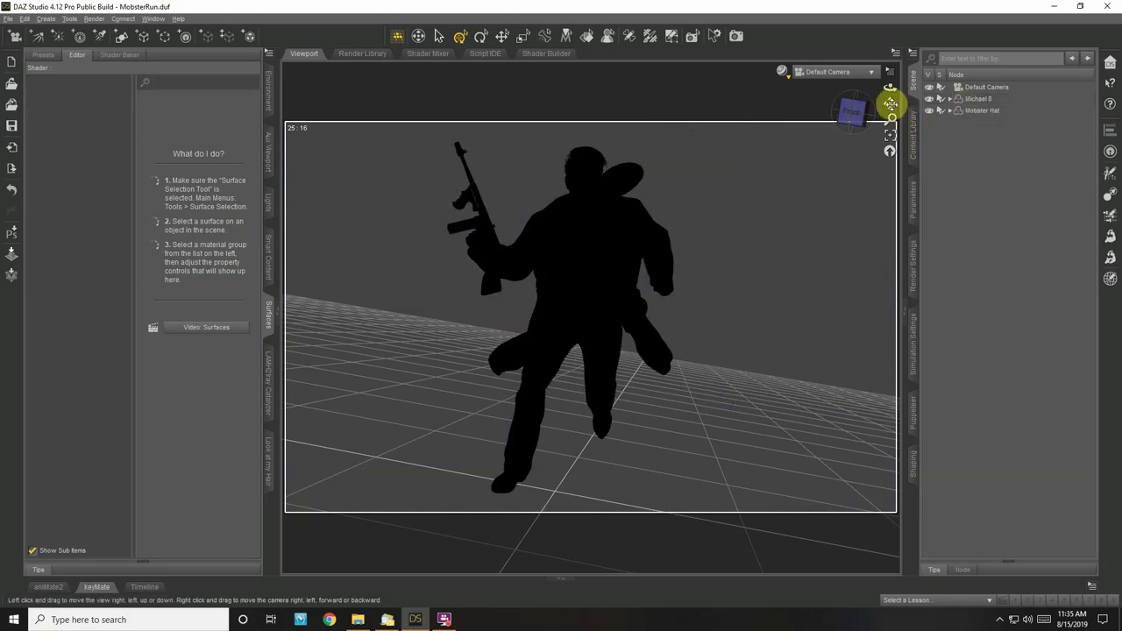
Browse the content library to the DOF Compatible folder of the Cake and Bob light presets
mouse_move(889, 112)
left_mouse_down()
mouse_move(892, 121)
mouse_move(892, 100)
left_mouse_up()
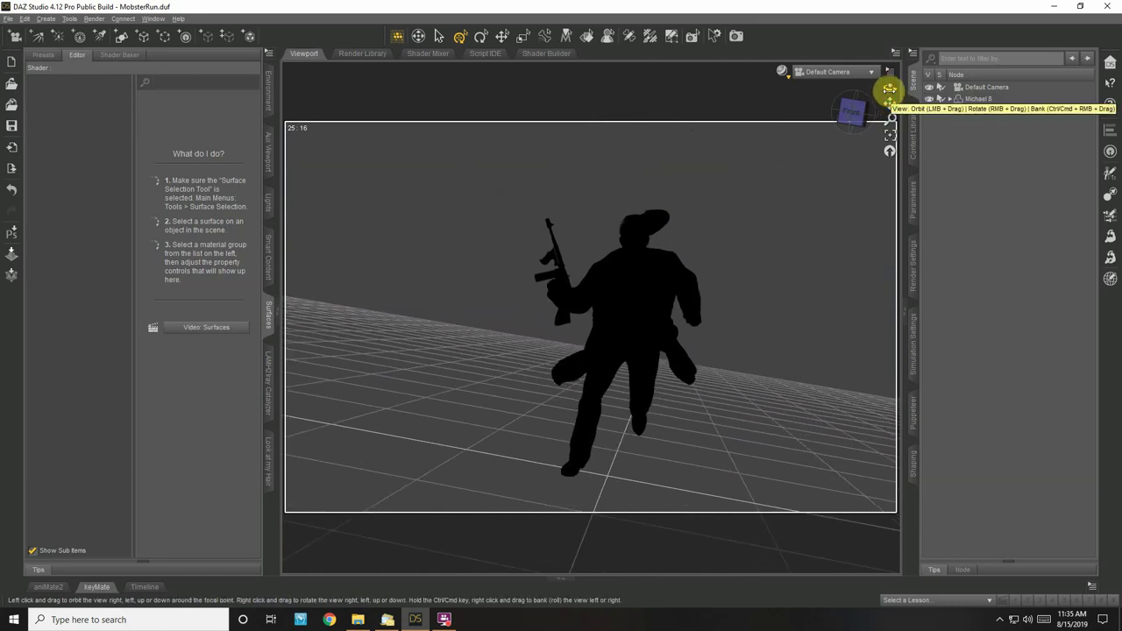
left_click(911, 180)
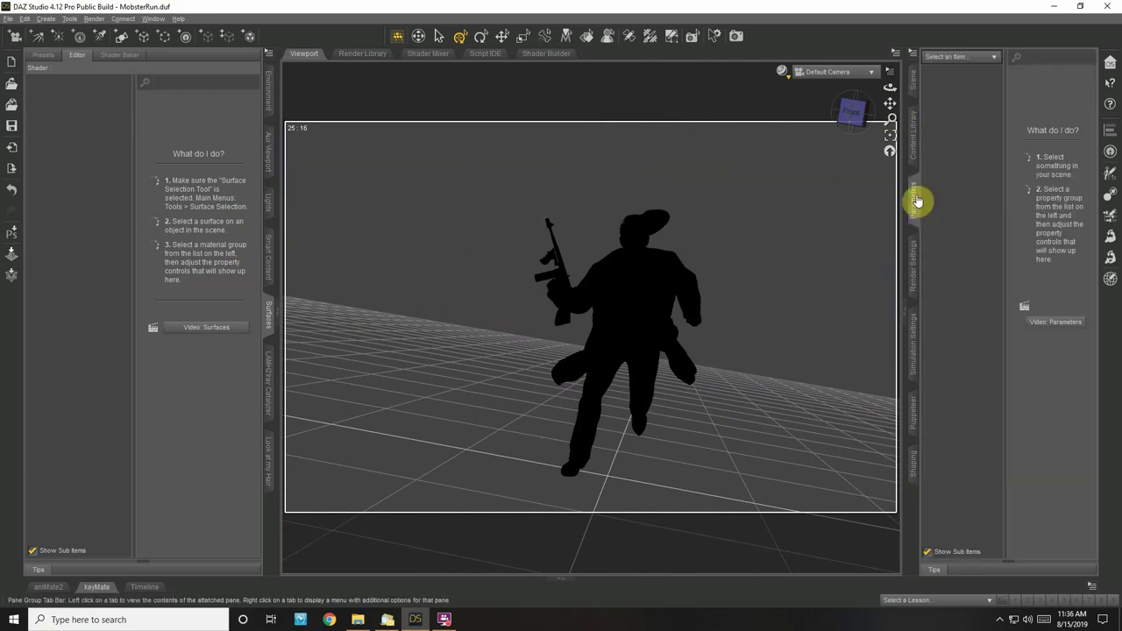
left_click(914, 151)
left_click_drag(1067, 317, 946, 313)
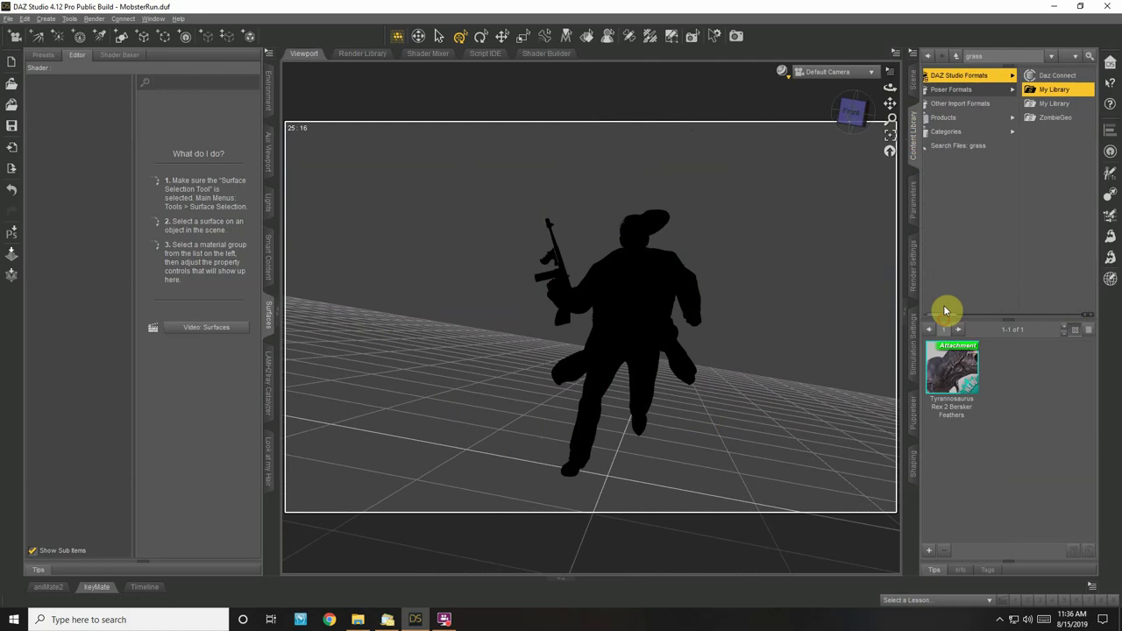
left_click(954, 131)
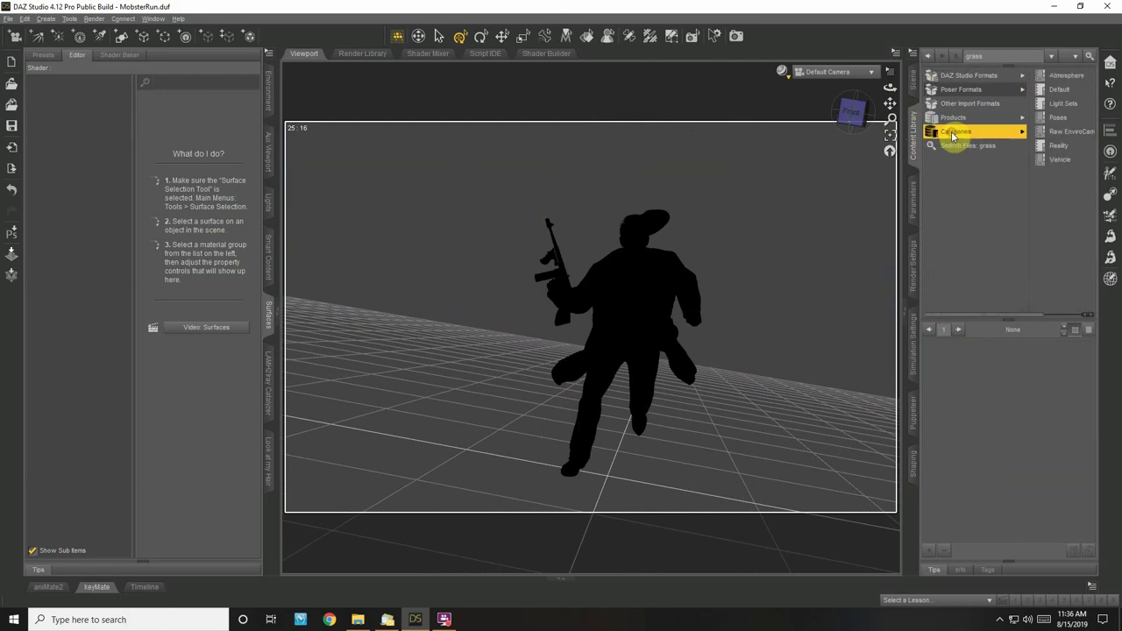
left_click(1059, 103)
left_click(1008, 78)
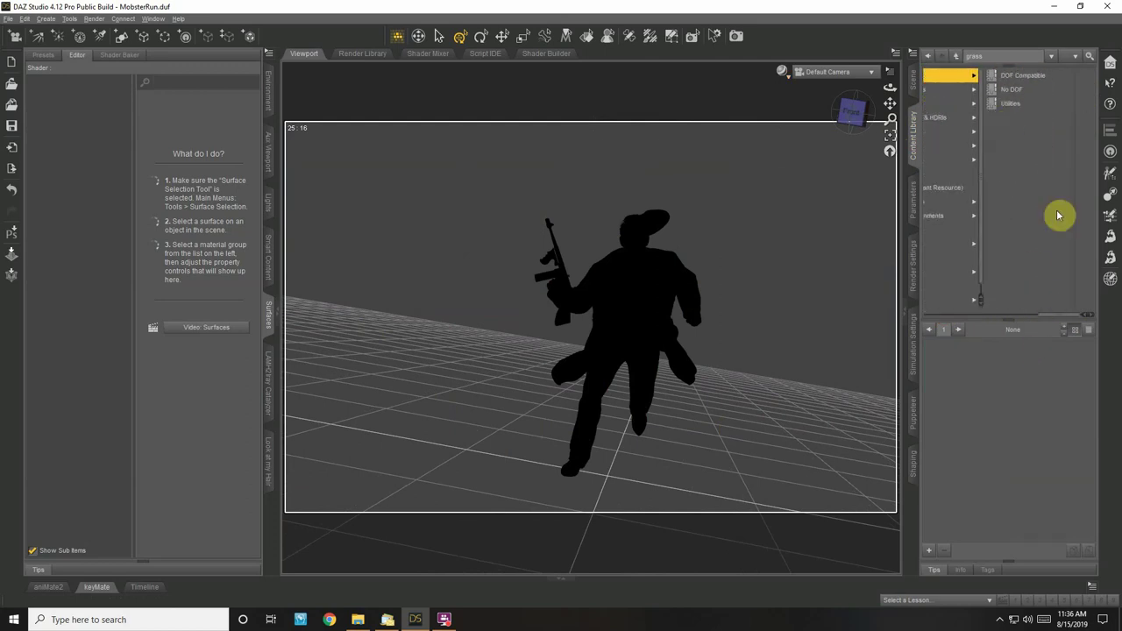
left_click(1023, 78)
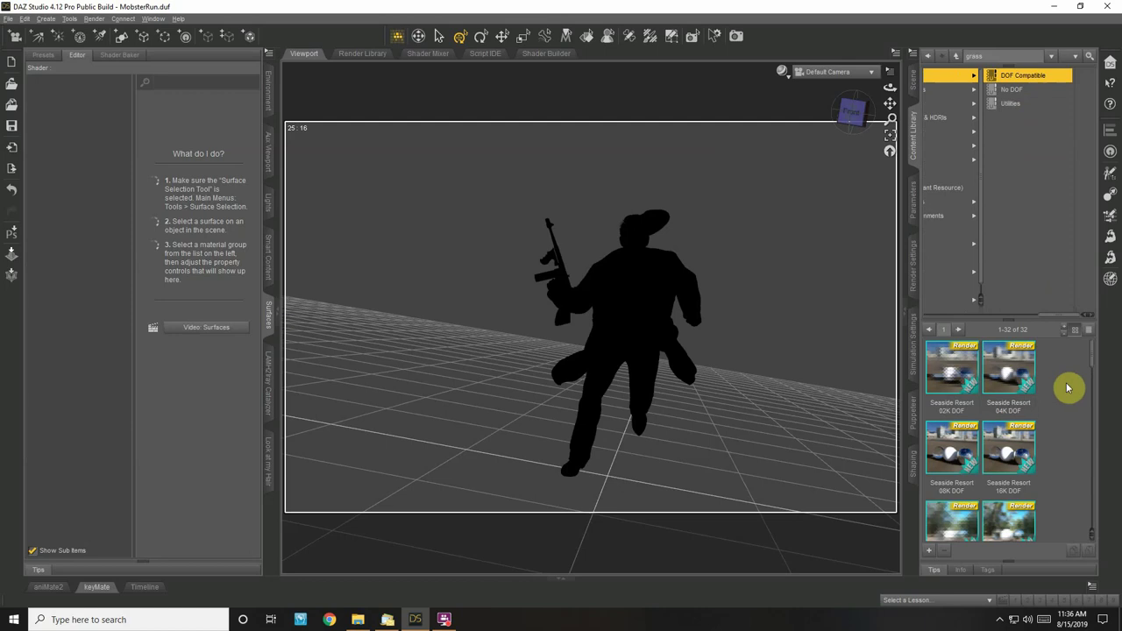
Apply the Through Pines 04 16K render preset to the scene
left_click_drag(1093, 359, 1094, 450)
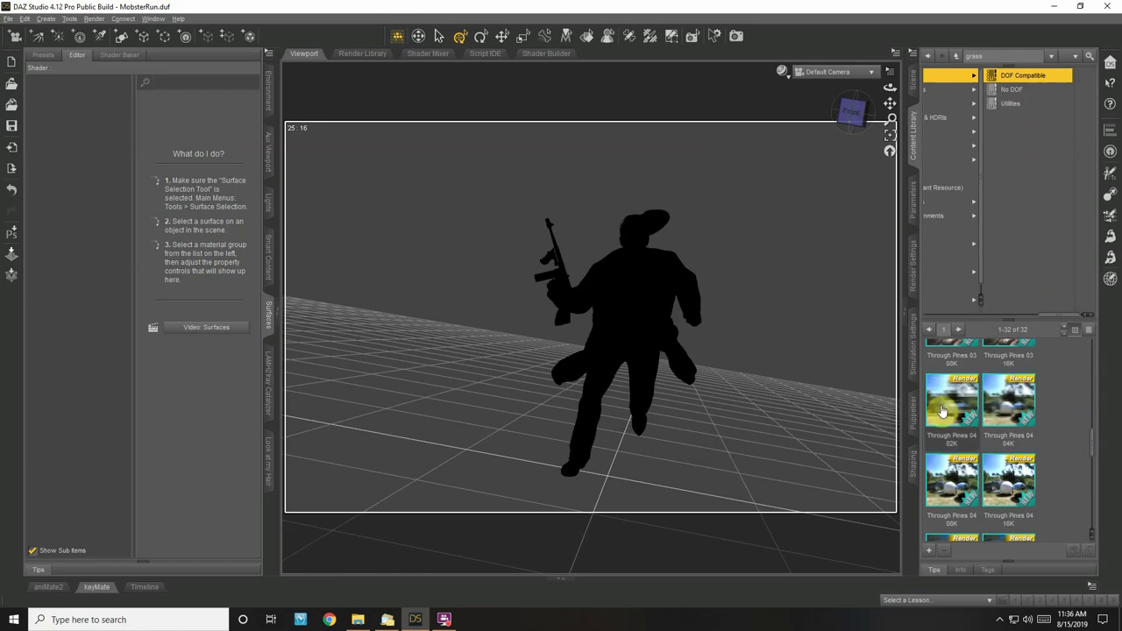
mouse_move(945, 412)
mouse_move(1005, 410)
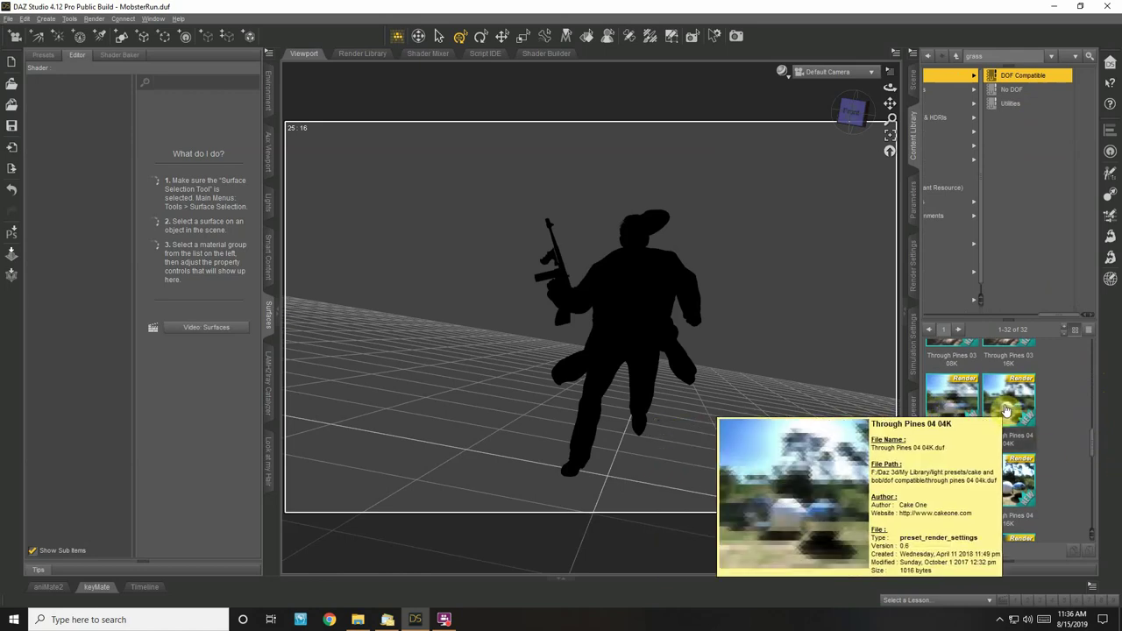
mouse_move(1024, 474)
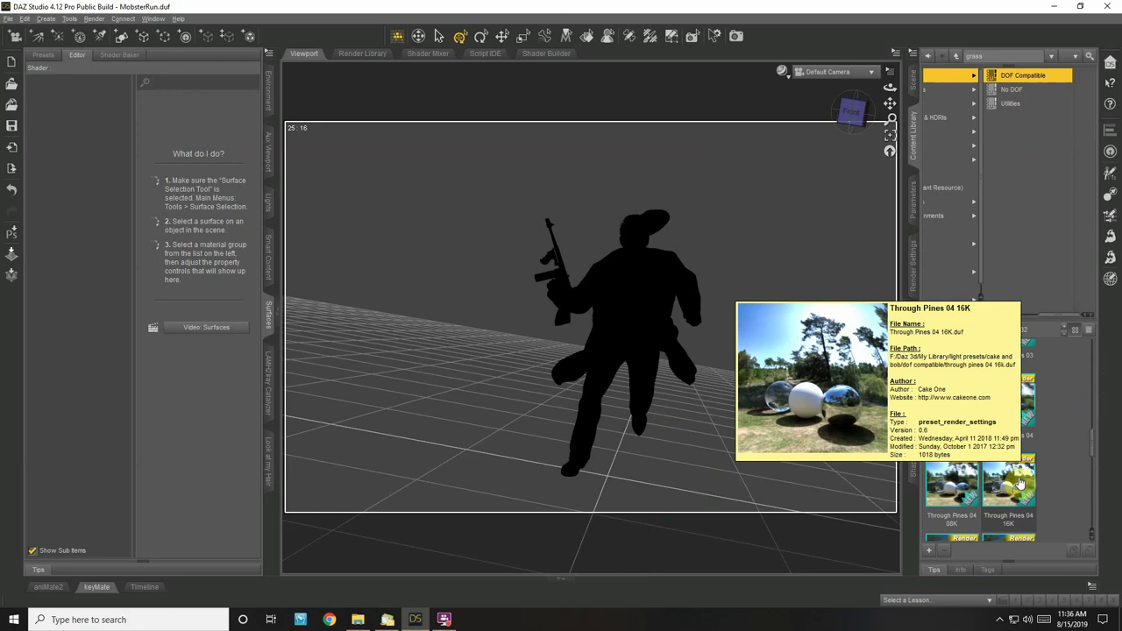
left_click(1019, 482)
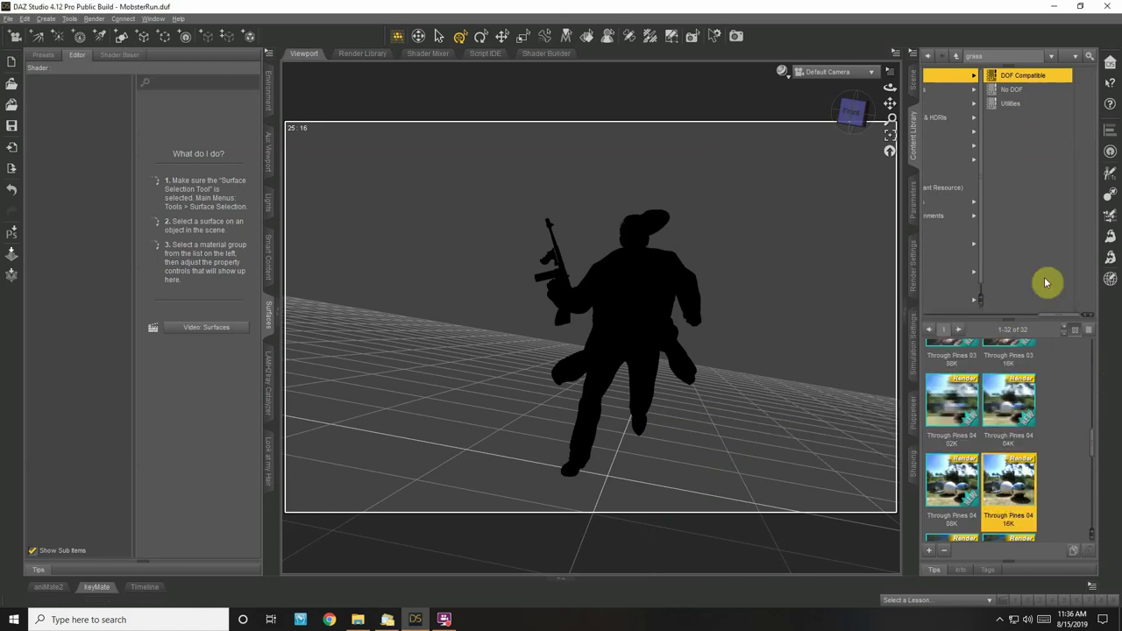
Preview the mobster in NVIDIA Iray and inspect him against the pine backdrop from the front and back
left_click(788, 77)
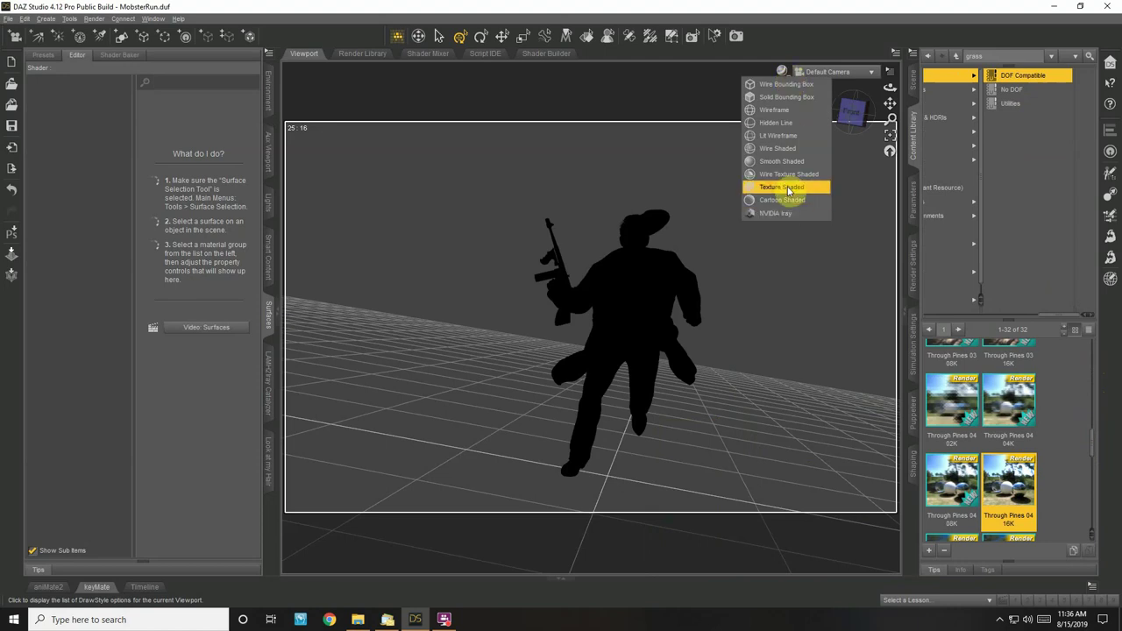
left_click(792, 215)
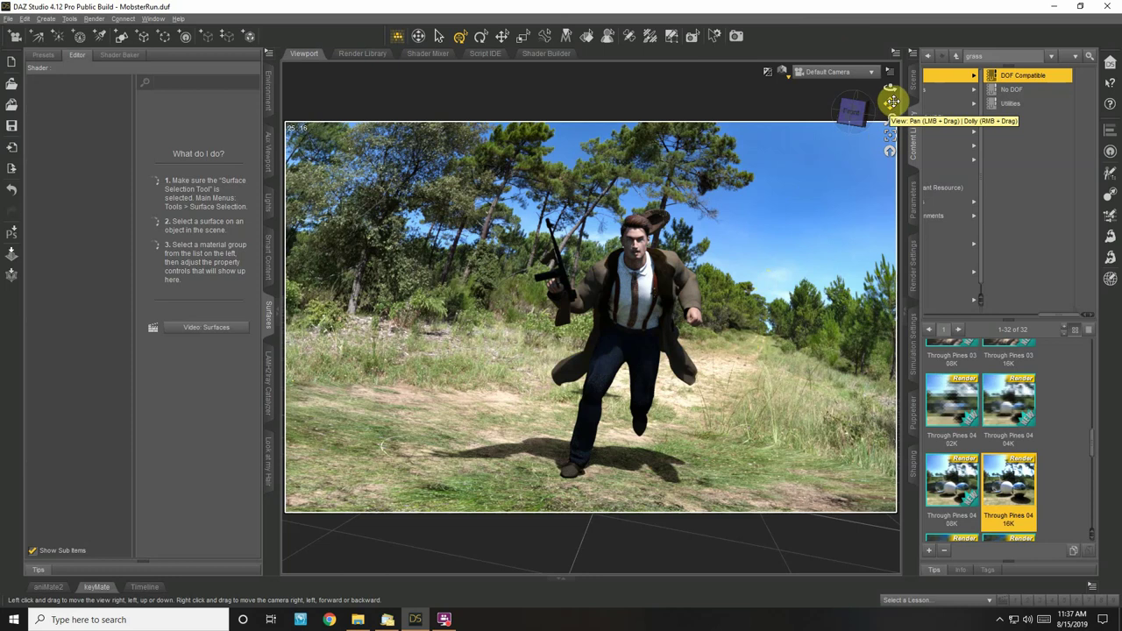
left_click_drag(886, 88, 890, 88)
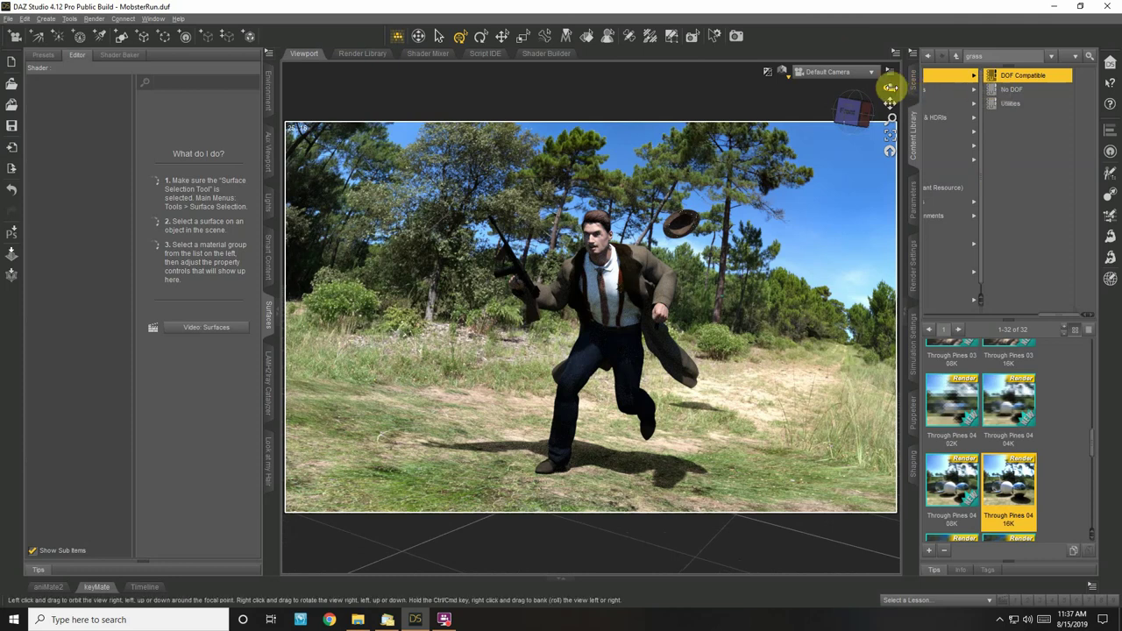
left_click_drag(890, 88, 889, 87)
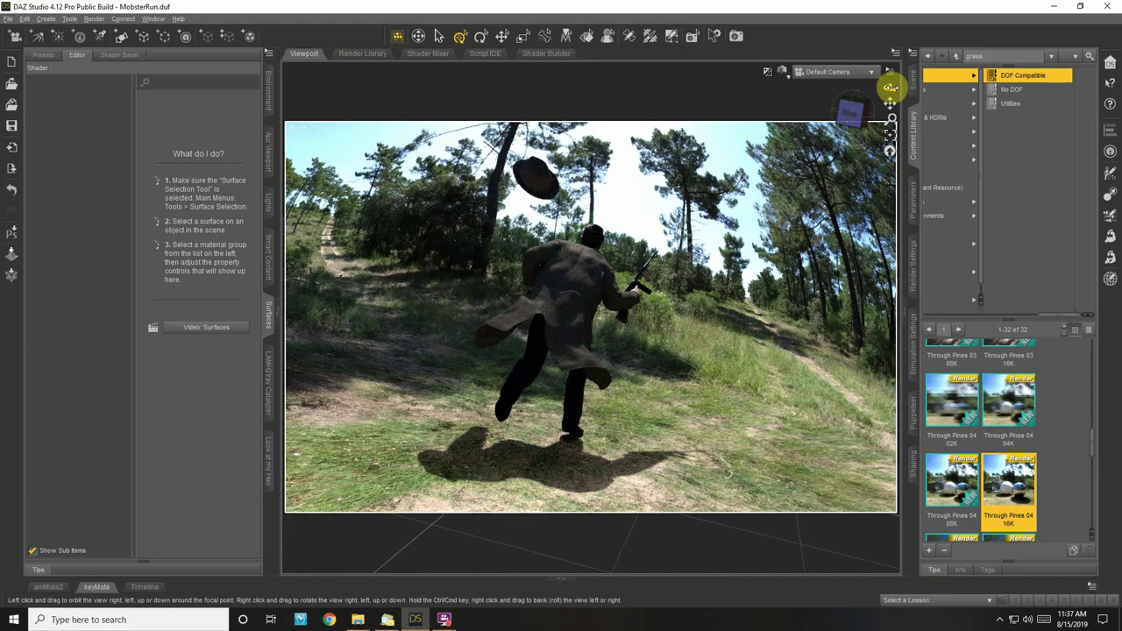
mouse_move(889, 88)
left_mouse_down()
mouse_move(847, 82)
mouse_move(889, 88)
left_mouse_up()
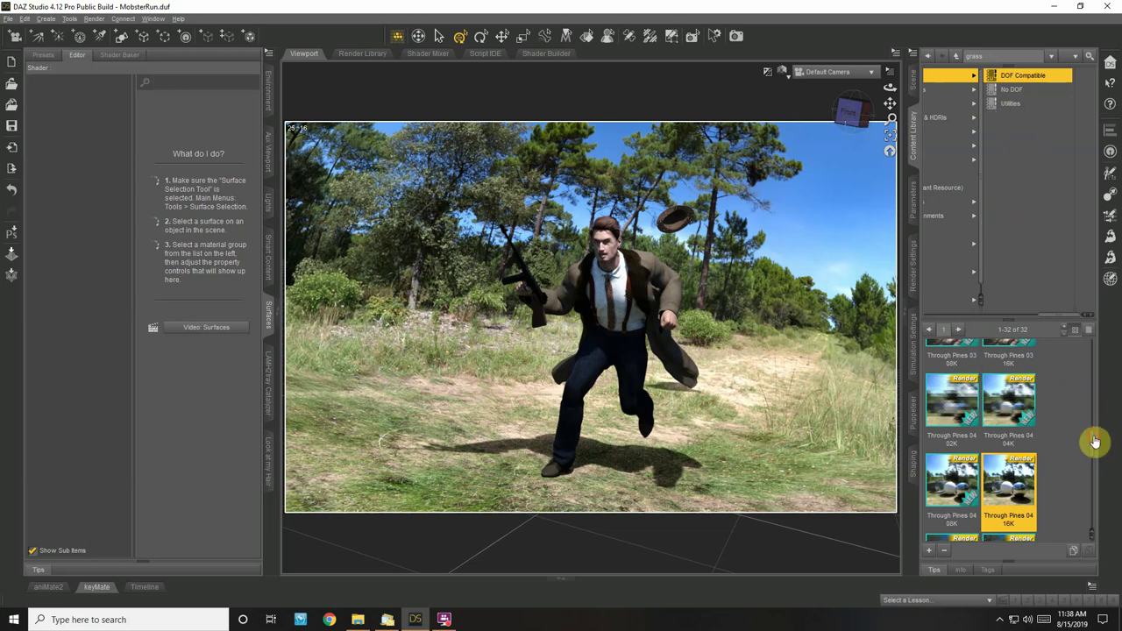
Apply the Through Pines 05 16K render preset and reframe the mobster against the dirt track
left_click_drag(1094, 442, 1094, 461)
mouse_move(1027, 496)
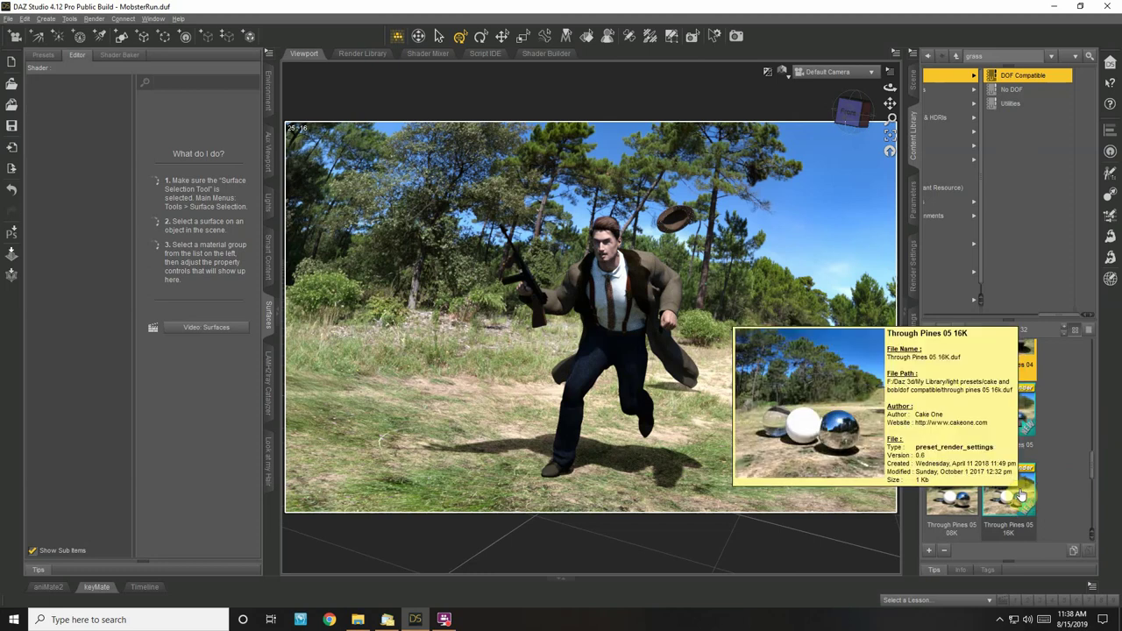
double_click(1019, 496)
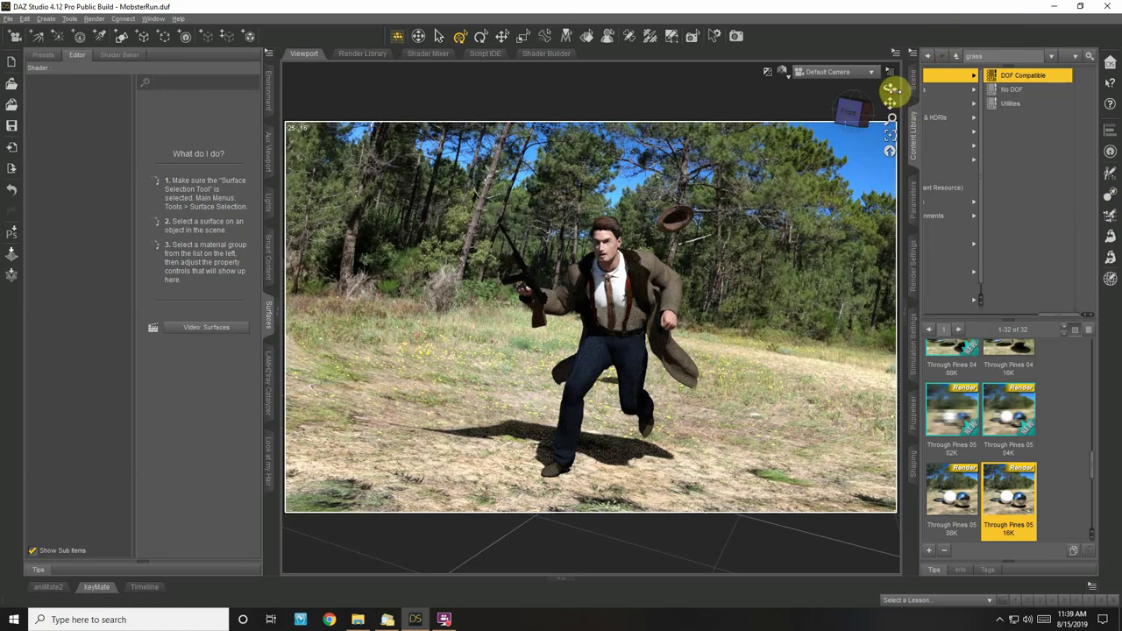
mouse_move(891, 89)
left_mouse_down()
mouse_move(903, 89)
mouse_move(887, 90)
mouse_move(906, 115)
mouse_move(954, 120)
mouse_move(881, 122)
mouse_move(879, 100)
mouse_move(849, 96)
mouse_move(885, 100)
left_mouse_up()
Try to move Michael 8 along X and Z across the ground toward the camera
left_click(915, 85)
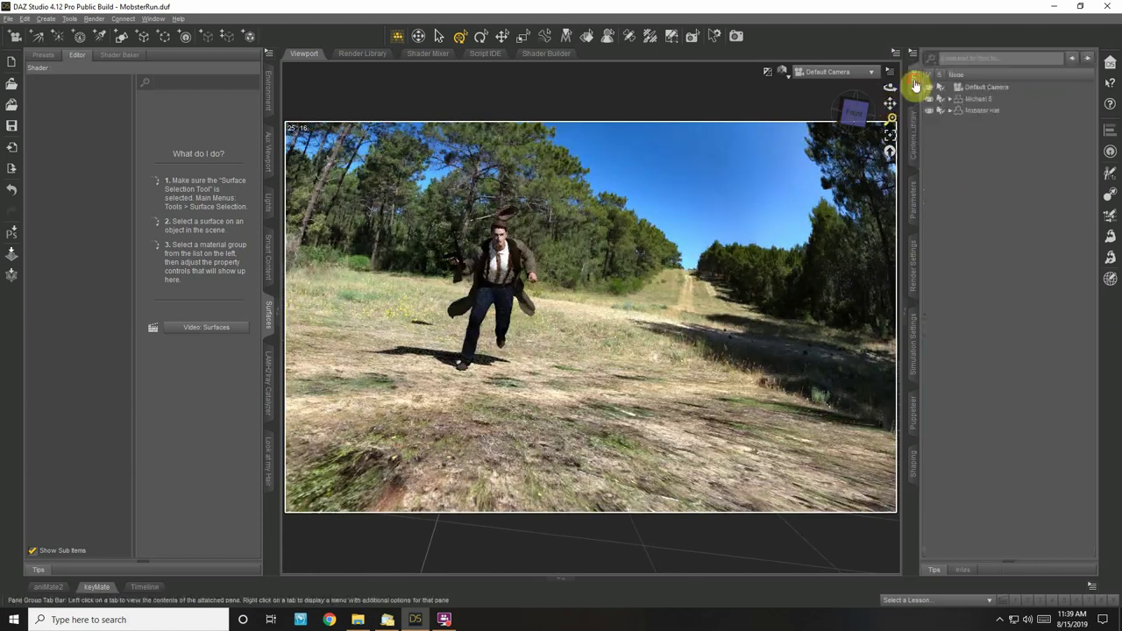
left_click(979, 100)
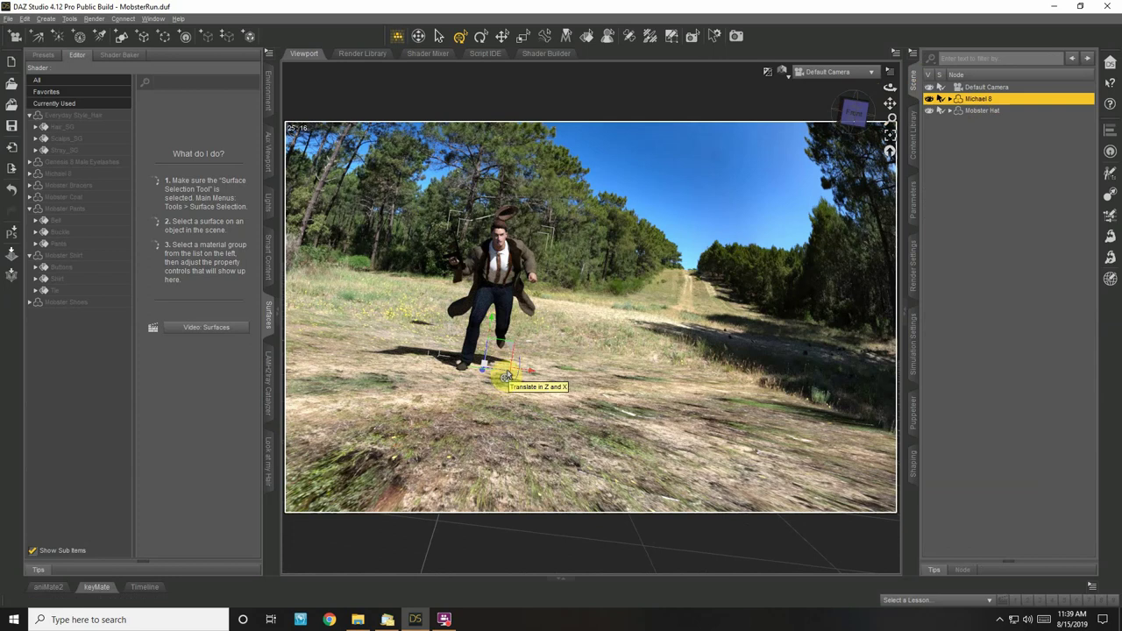
left_click_drag(505, 377, 663, 484)
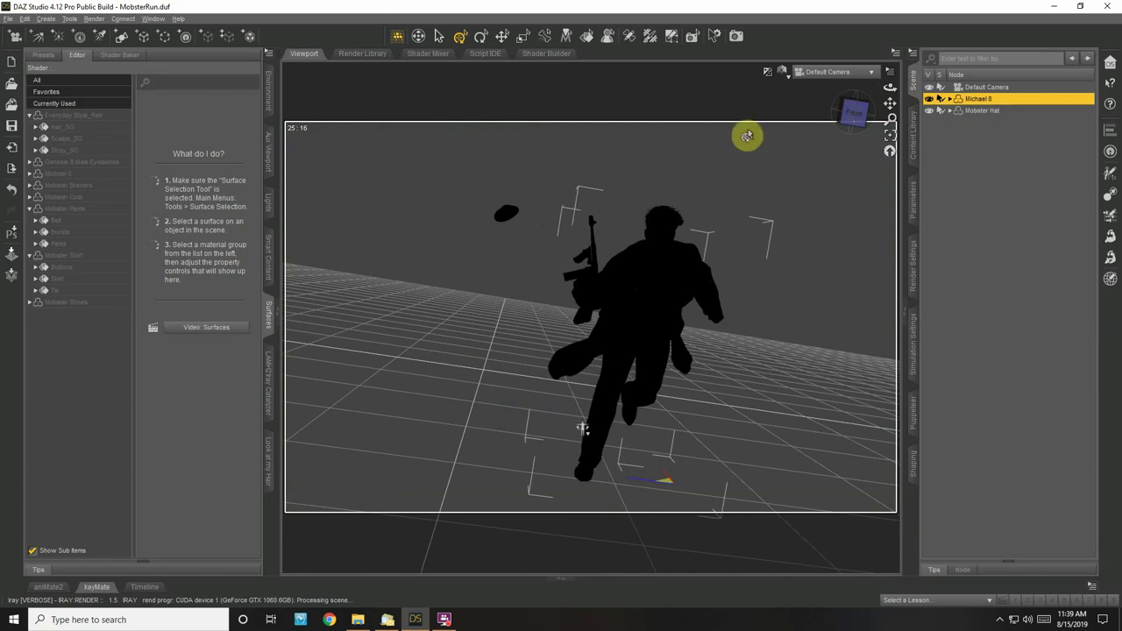
Undo the figure's last move and switch the viewport to Texture Shaded
left_click(786, 84)
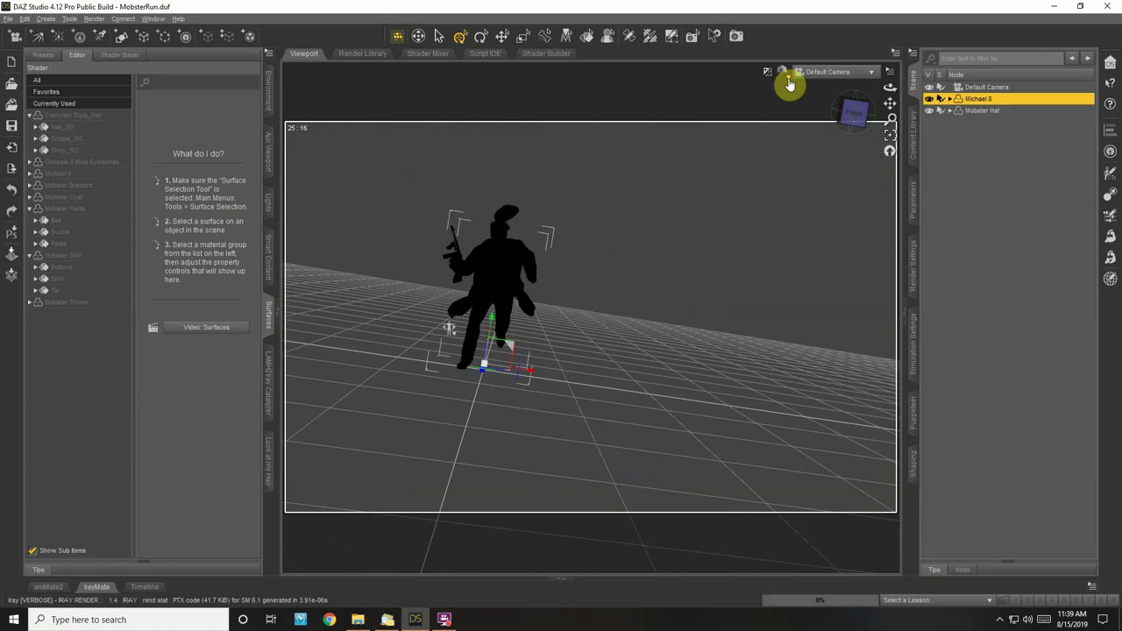
left_click(789, 83)
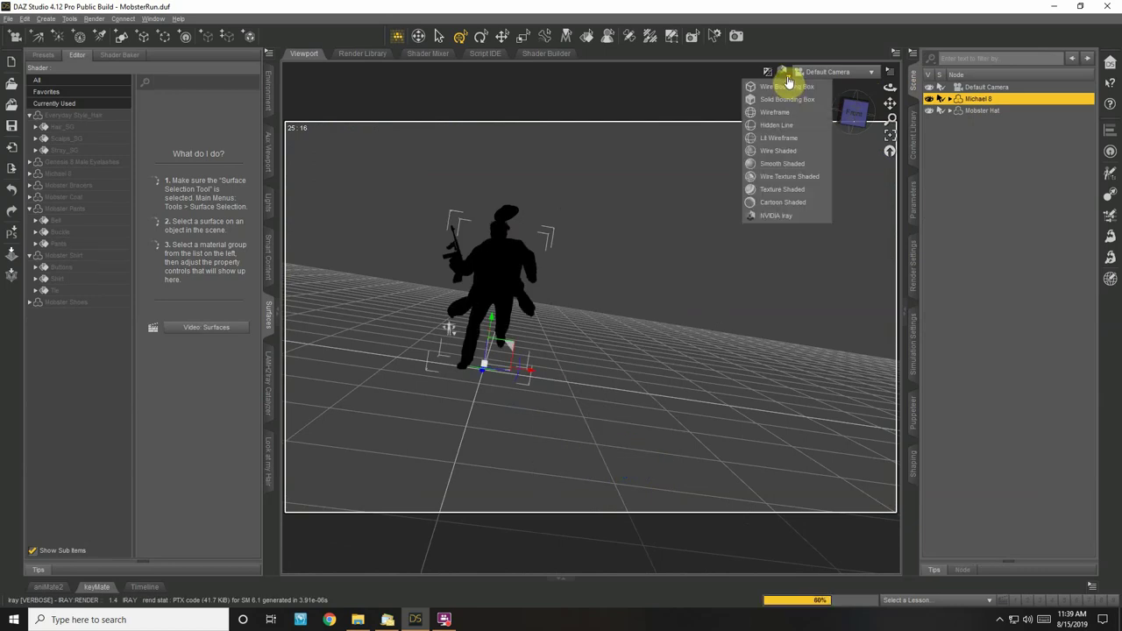
left_click(796, 193)
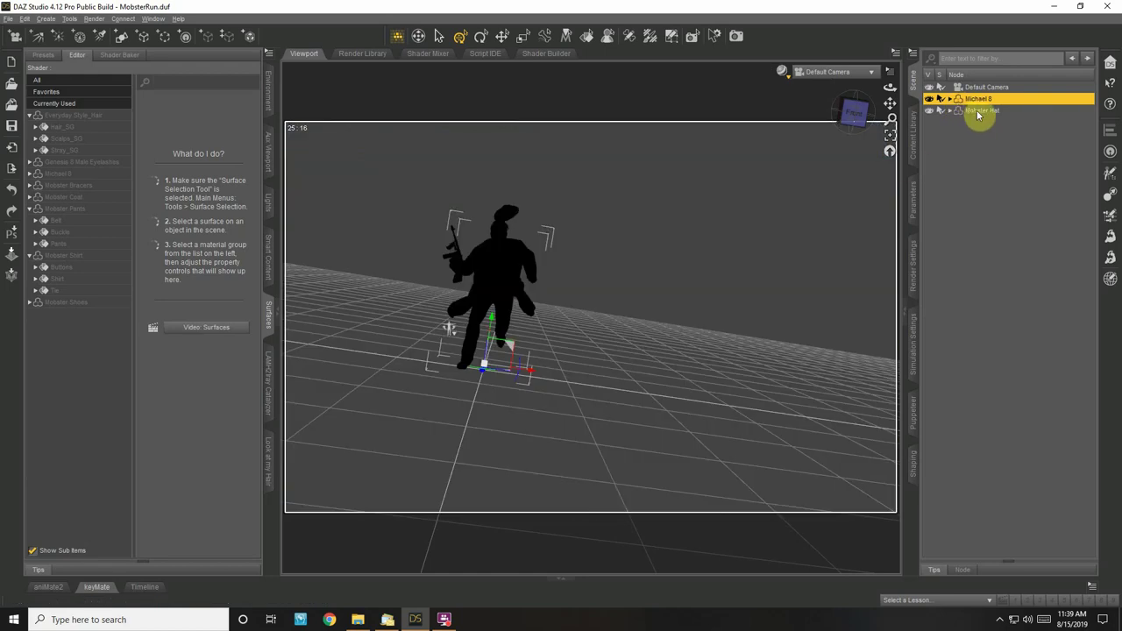
Parent the Mobster Hat to Michael 8 and move the figure along X and Z toward the camera
left_click_drag(979, 115, 960, 101)
scroll(966, 121, "up", 3)
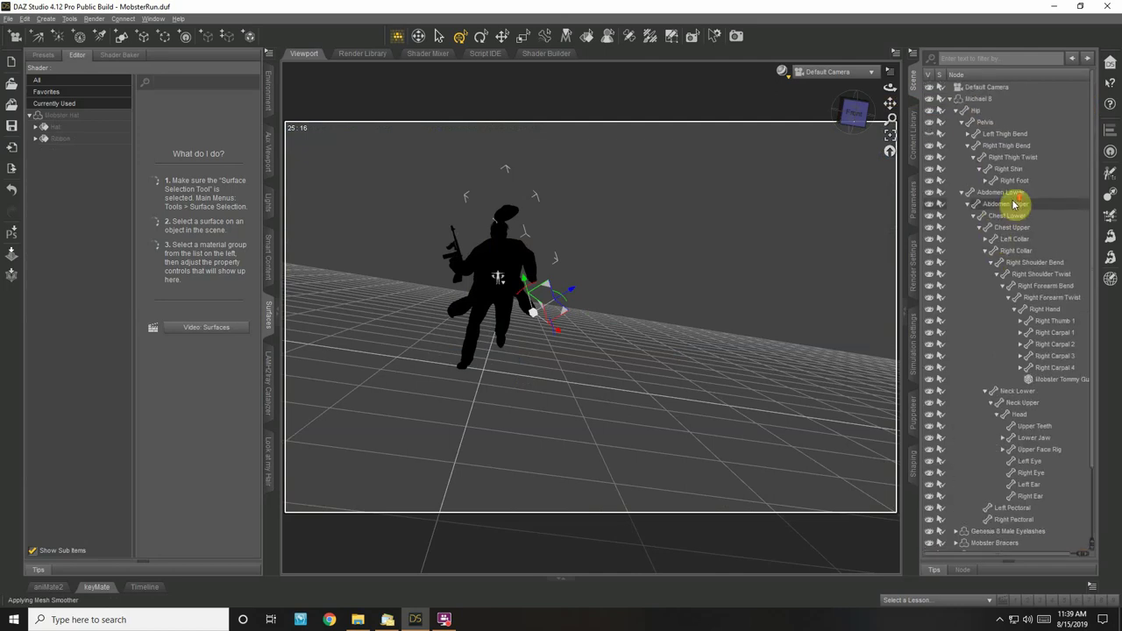
left_click(950, 99)
left_click(976, 100)
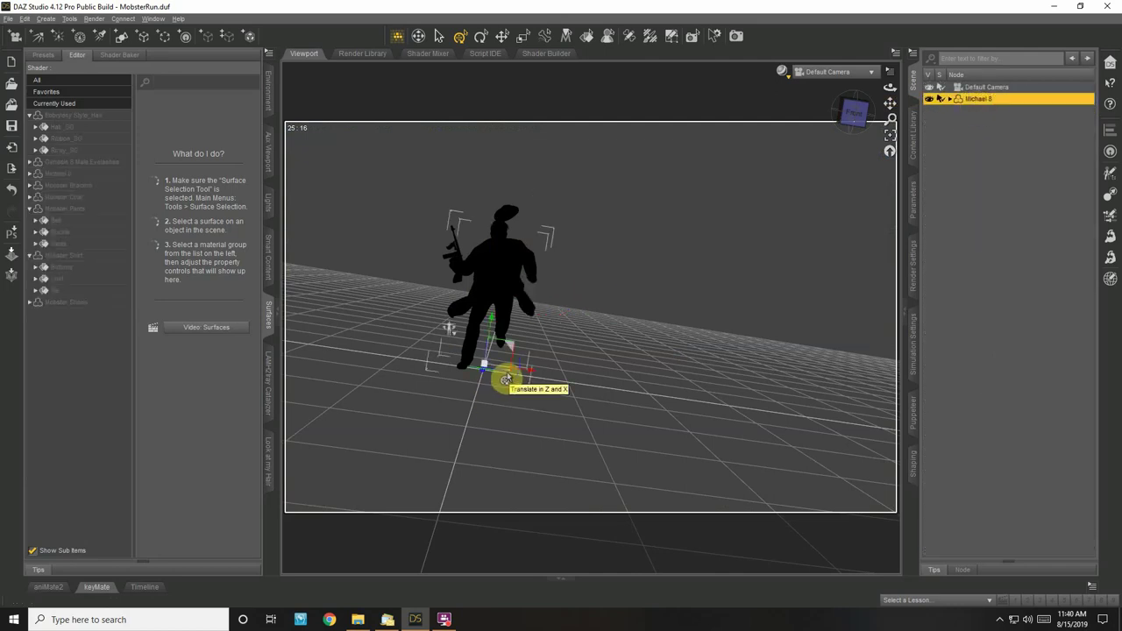
left_click_drag(506, 379, 713, 511)
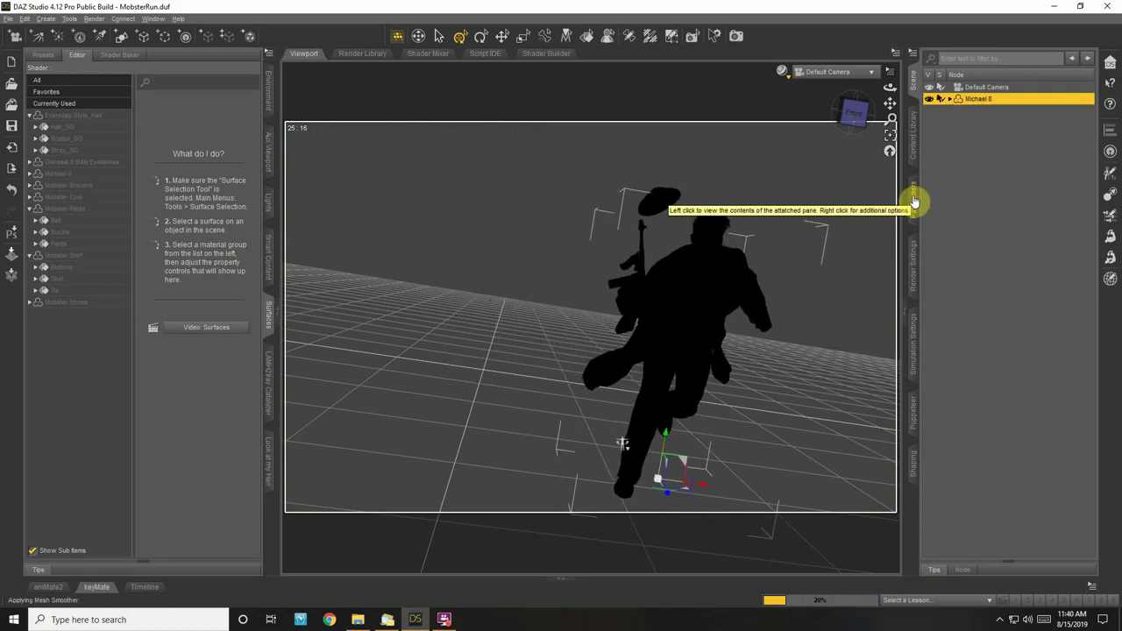
Level the Default Camera by bringing its Z Rotate to about 1.40 and reframe the mobster
left_click(913, 201)
left_click(959, 57)
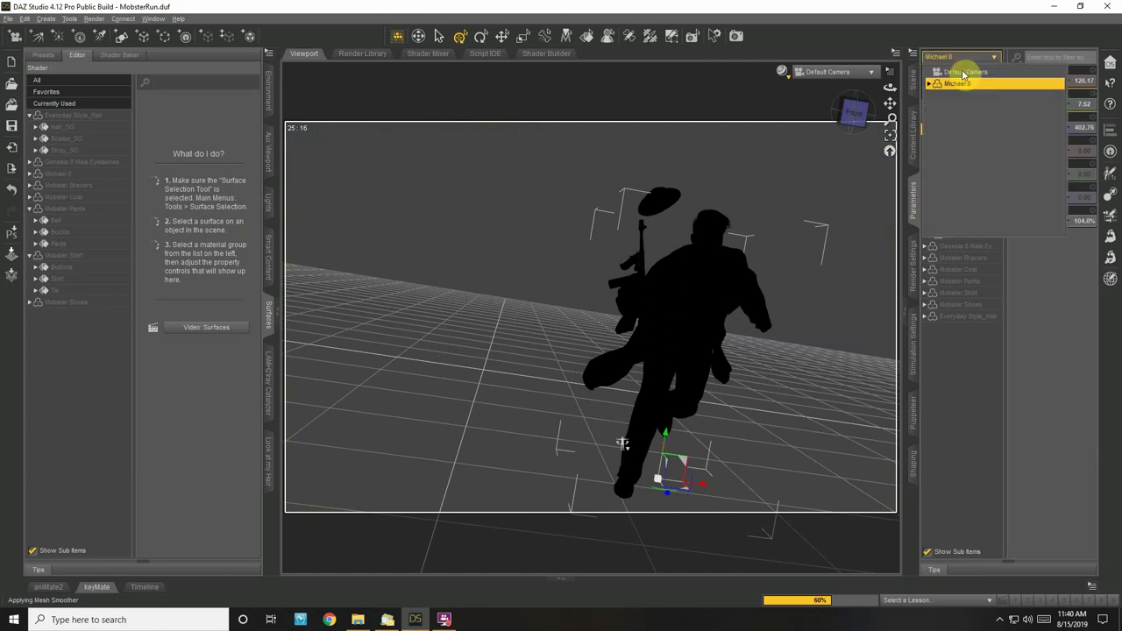
left_click(963, 73)
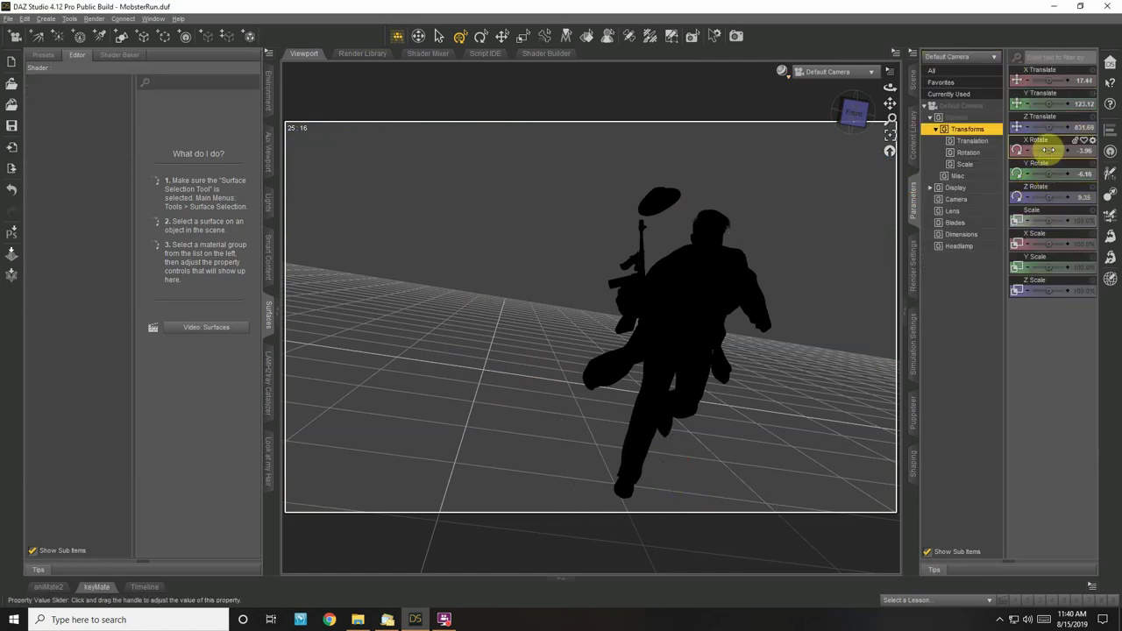
left_click_drag(1049, 194, 1055, 202)
mouse_move(894, 95)
left_mouse_down()
mouse_move(887, 87)
mouse_move(892, 98)
left_mouse_up()
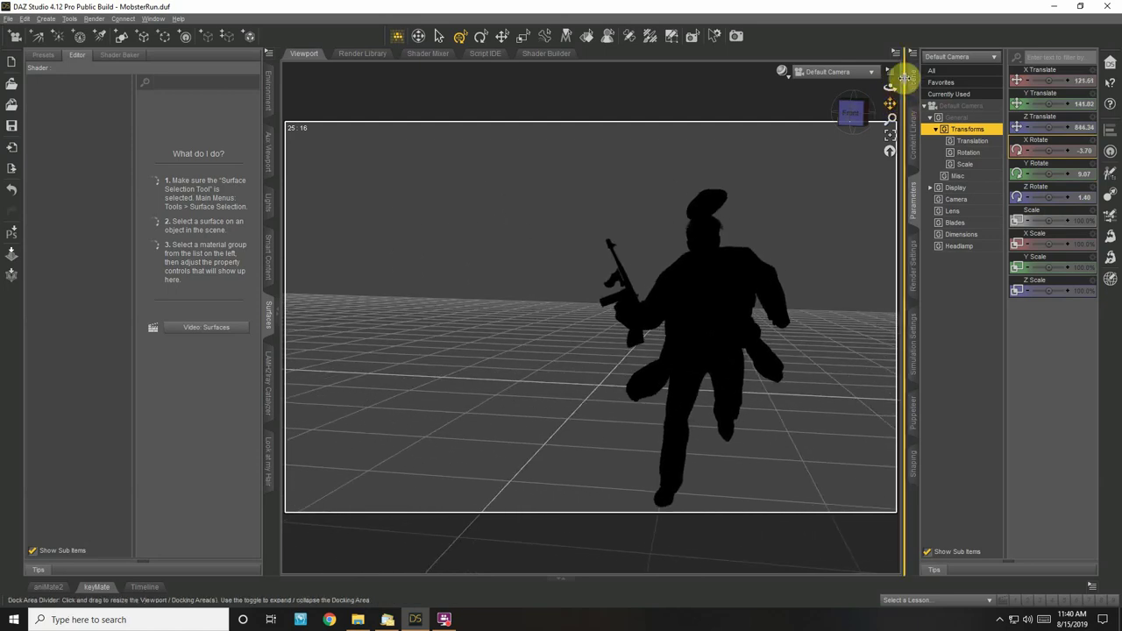
Load the DAZ Barn prop from the DAZ Farm folder and switch the viewport to Perspective View
left_click(914, 117)
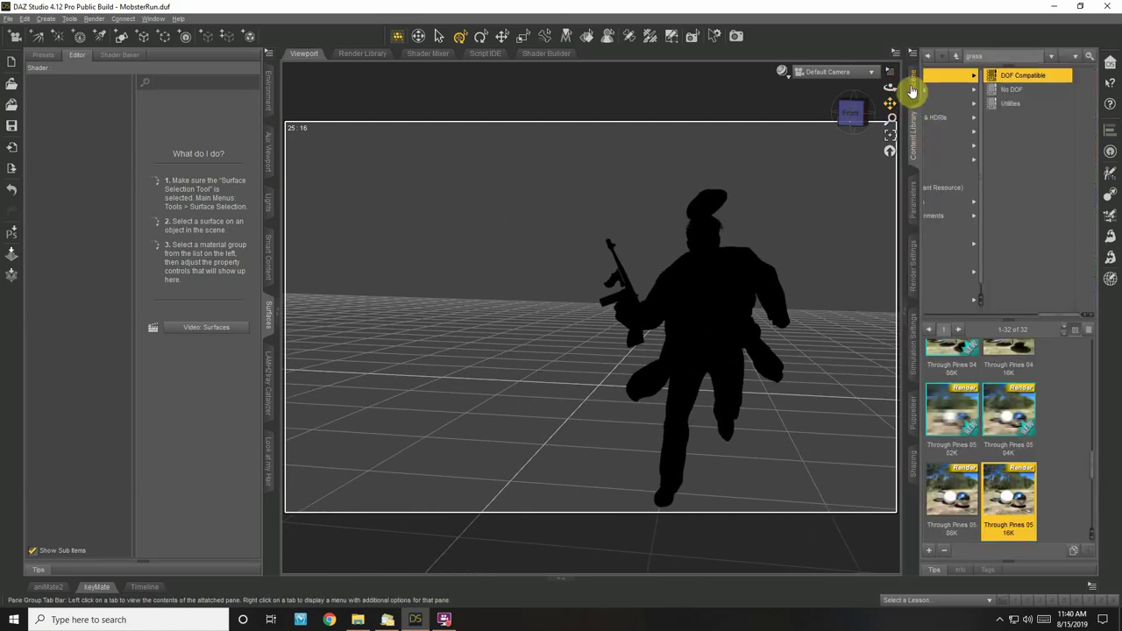
left_click(911, 90)
left_click(912, 123)
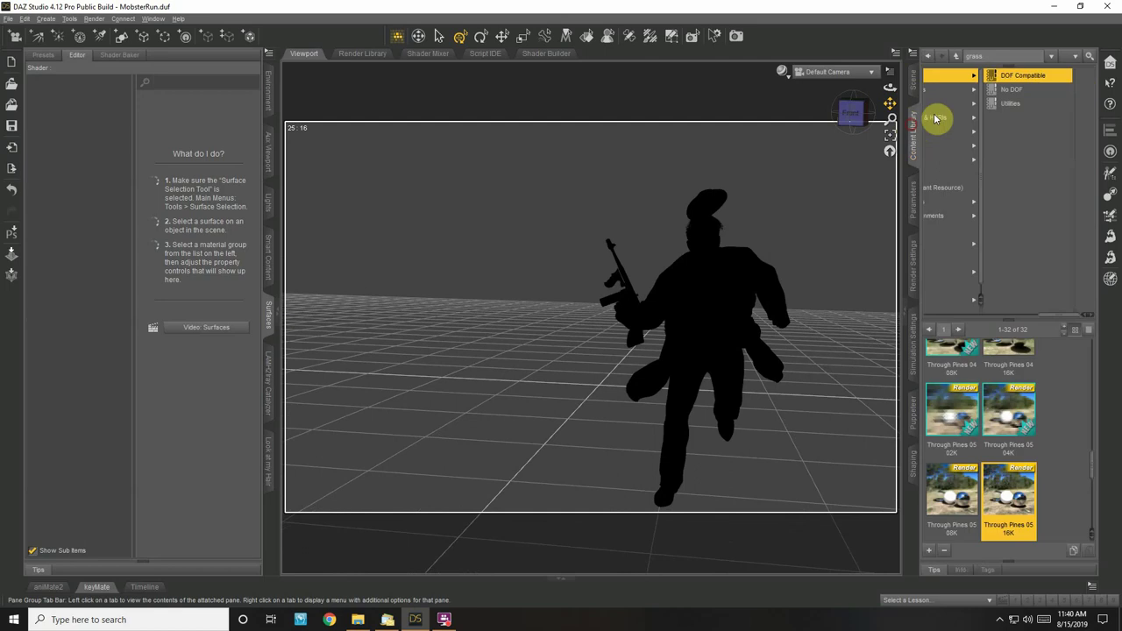
left_click_drag(1062, 313, 991, 318)
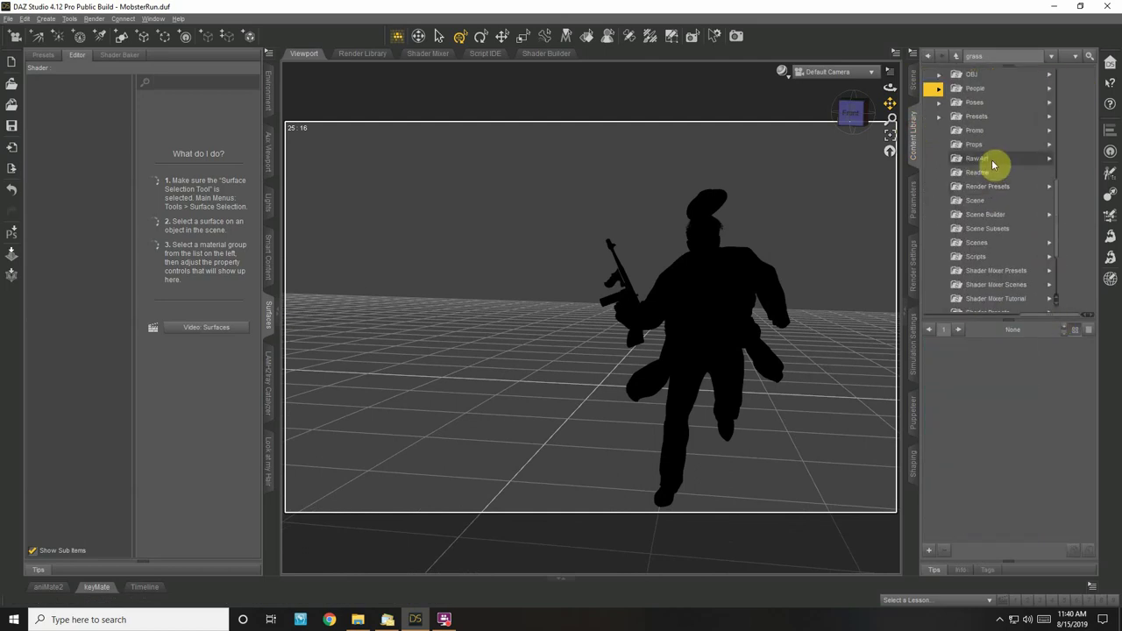
scroll(1034, 211, "down", 5)
left_click(1050, 229)
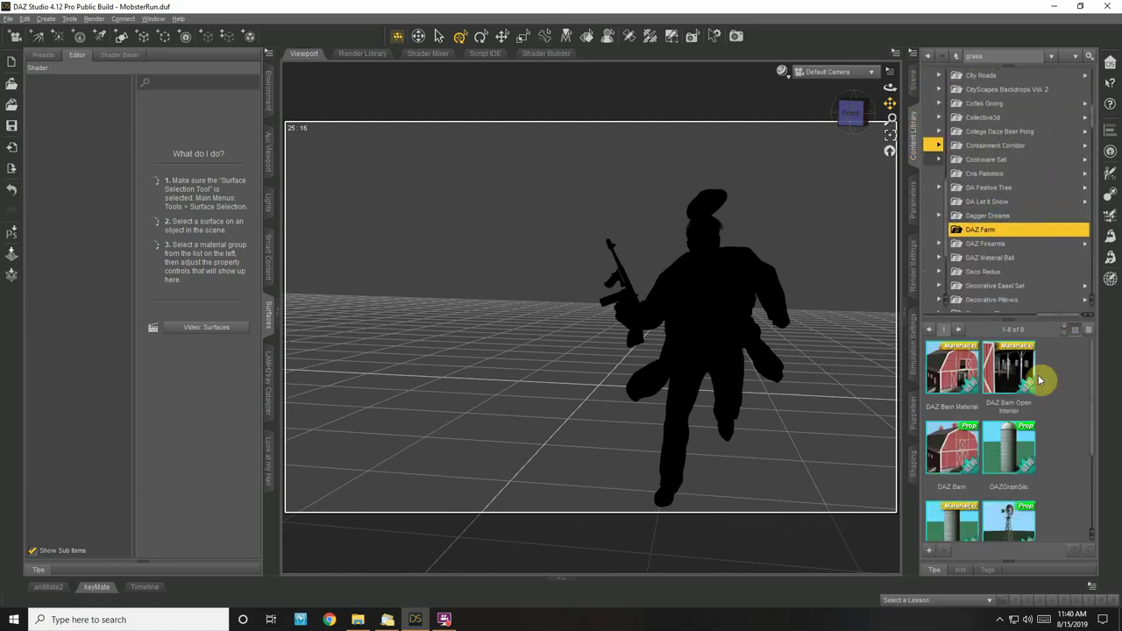
double_click(955, 451)
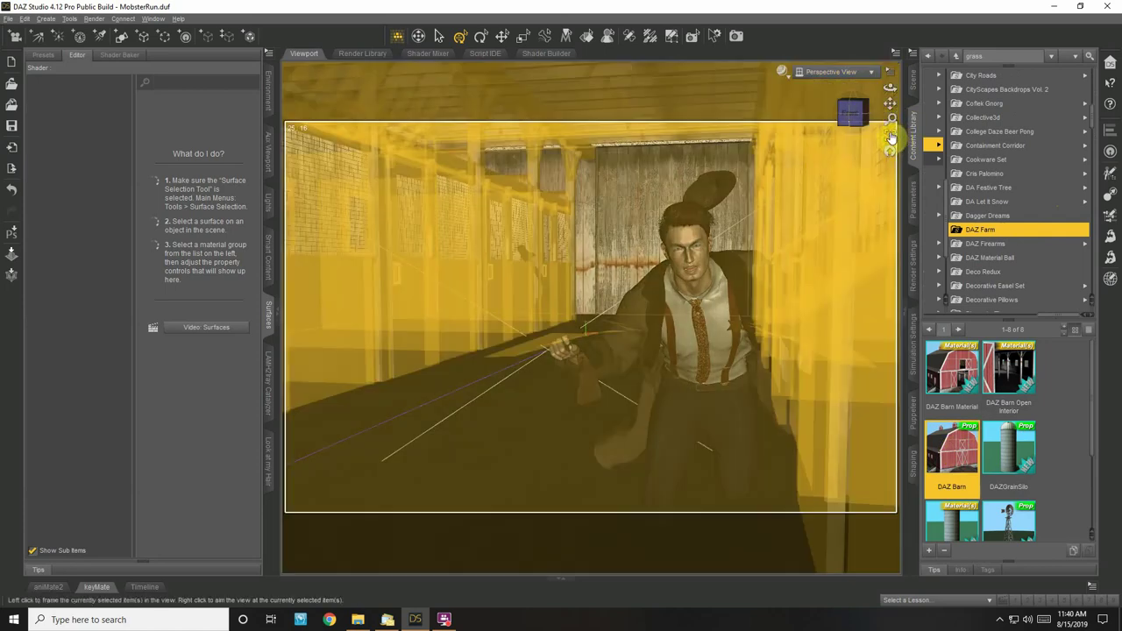
left_click(890, 138)
left_click(914, 86)
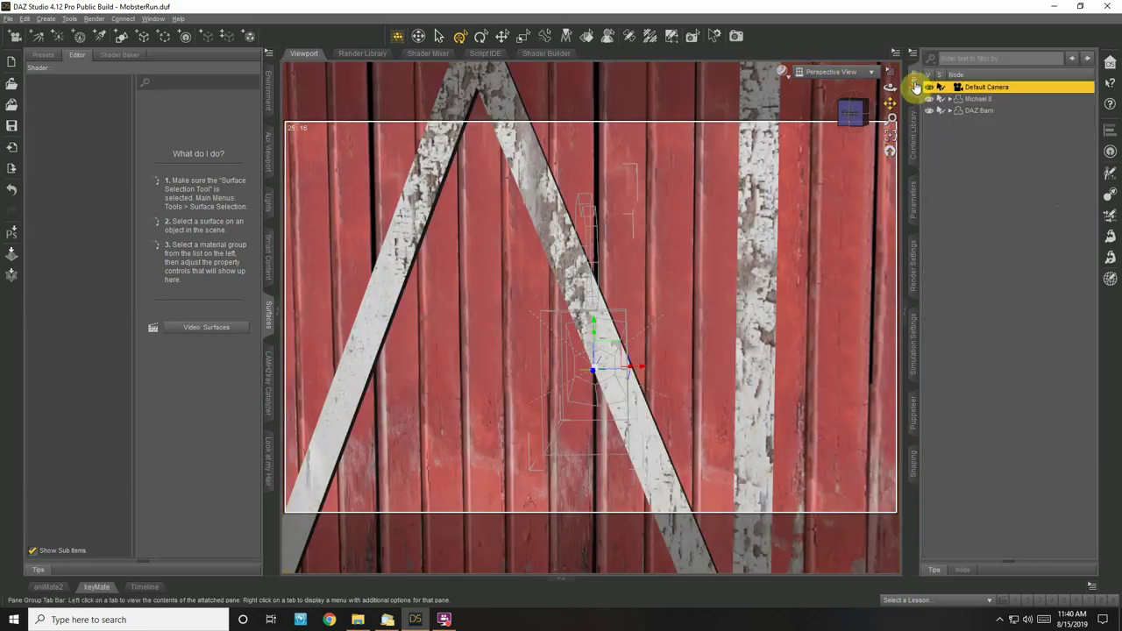
Move the DAZ Barn to the far left behind the mobster, turn it to a three-quarter angle and raise it slightly
left_click(970, 110)
left_click(890, 135)
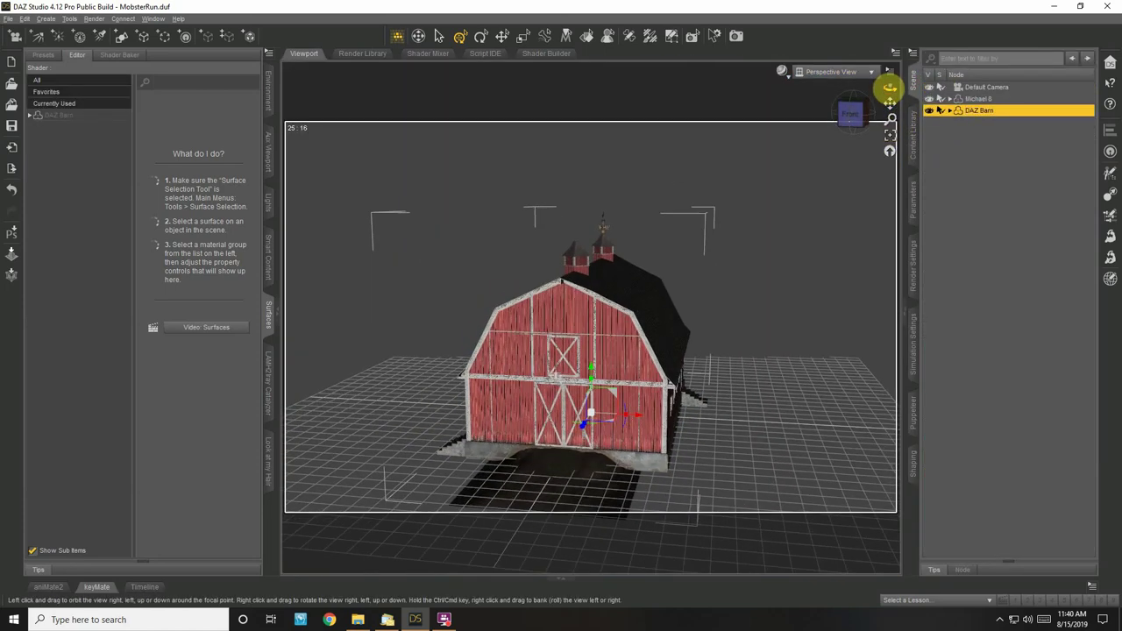
left_click_drag(889, 87, 864, 107)
left_click(611, 428)
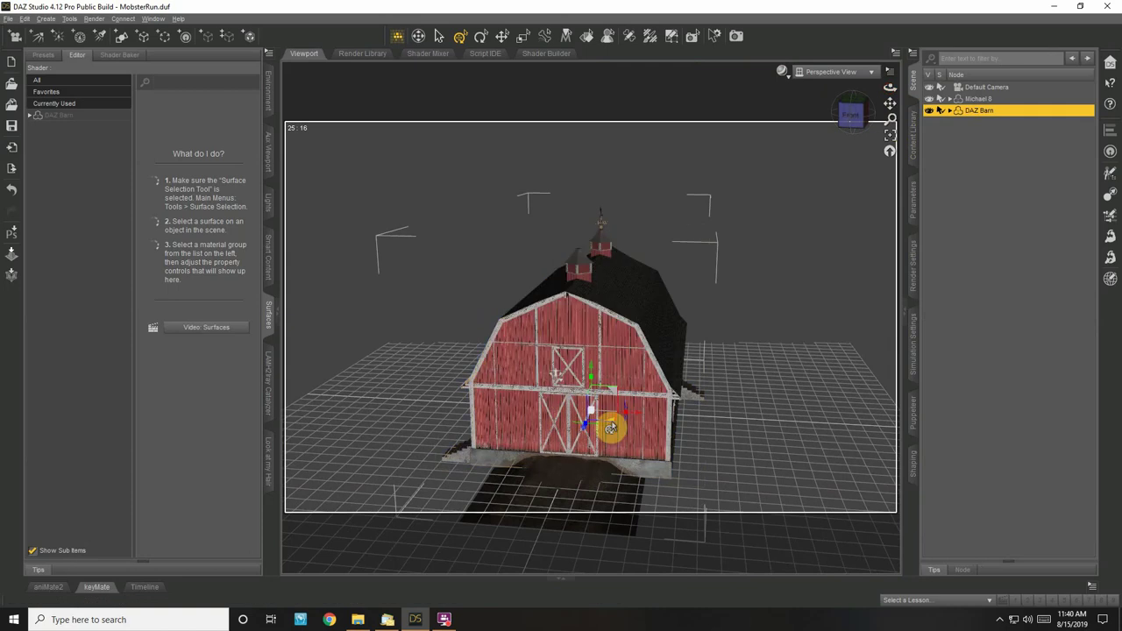
left_click_drag(611, 429, 469, 328)
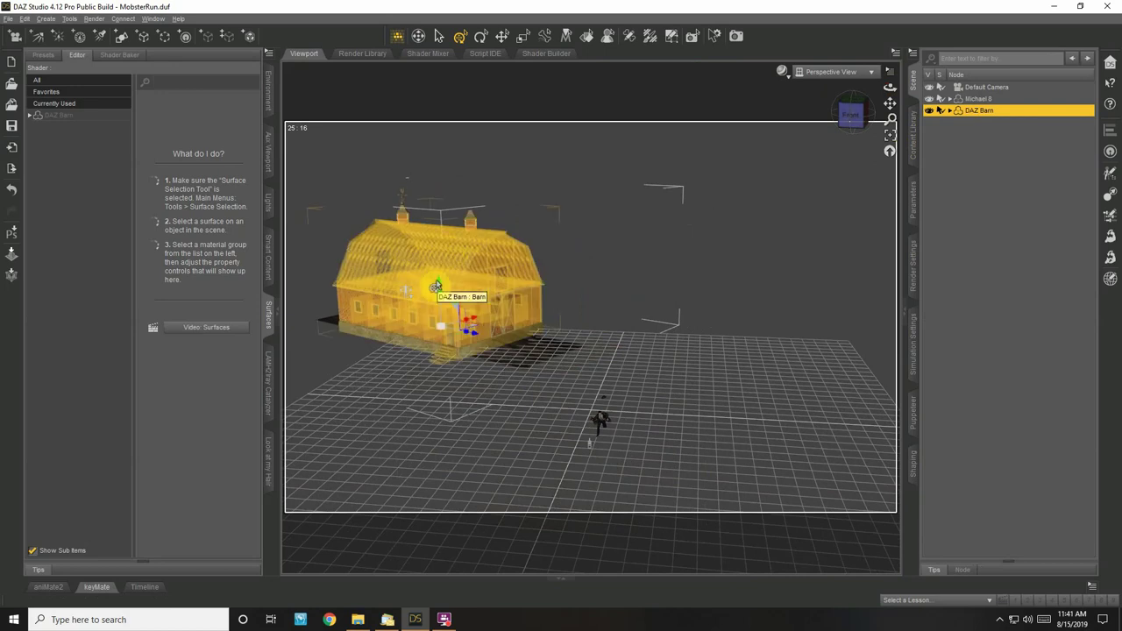
left_click_drag(438, 287, 439, 283)
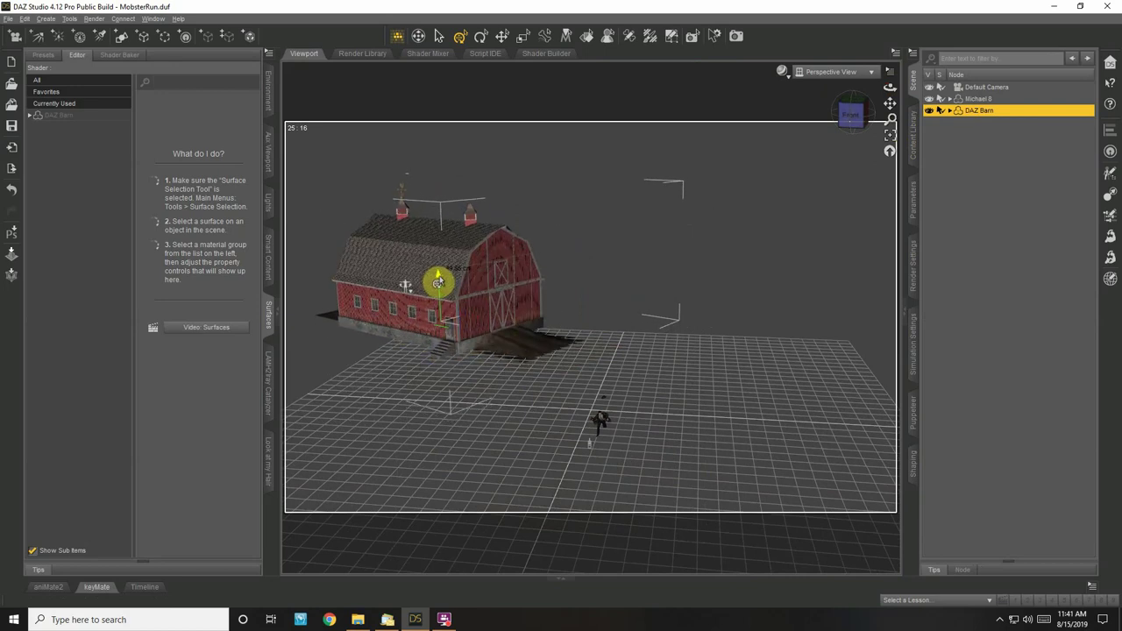
Add the DAZGrainSilo prop from the DAZ Farm folder and place it behind the barn
left_click(915, 145)
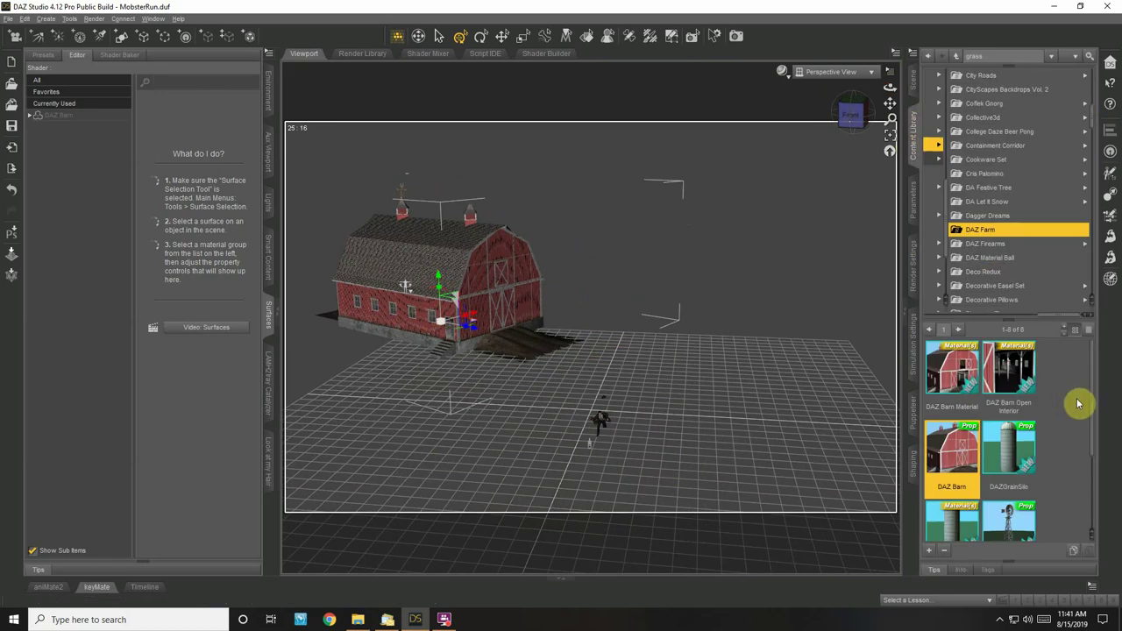
scroll(1097, 450, "down", 3)
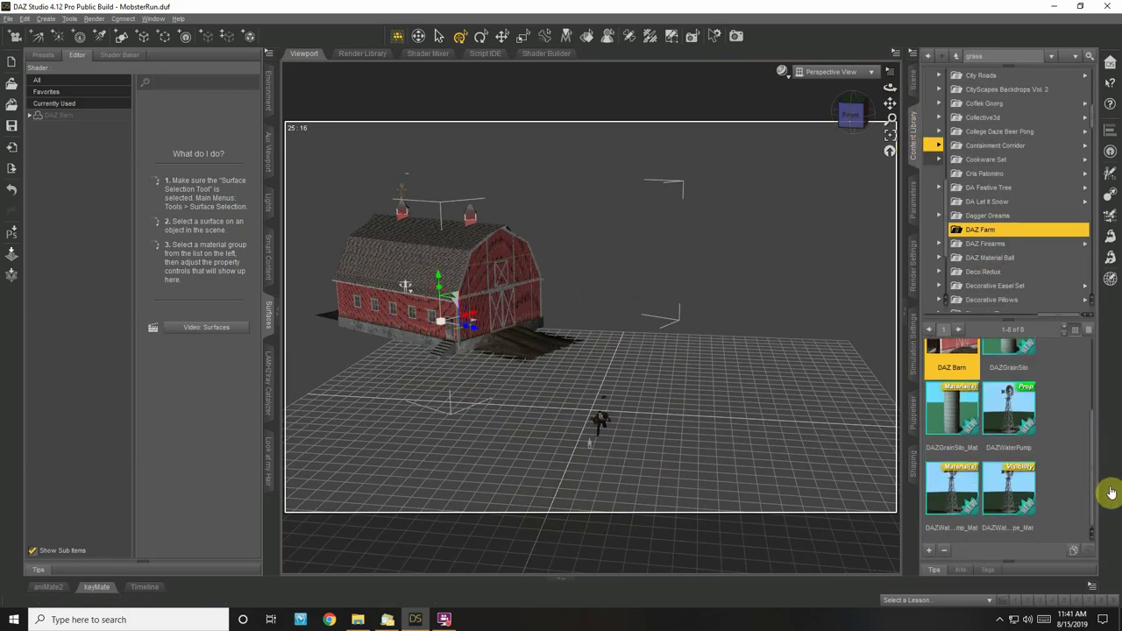
scroll(1105, 456, "up", 2)
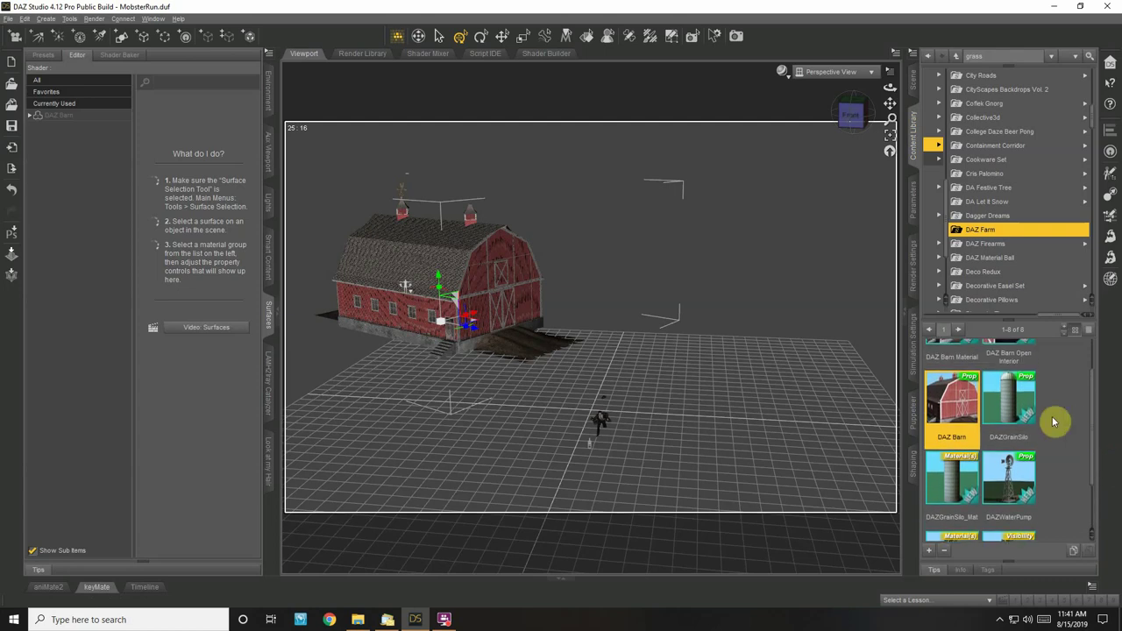
left_click_drag(1006, 397, 544, 337)
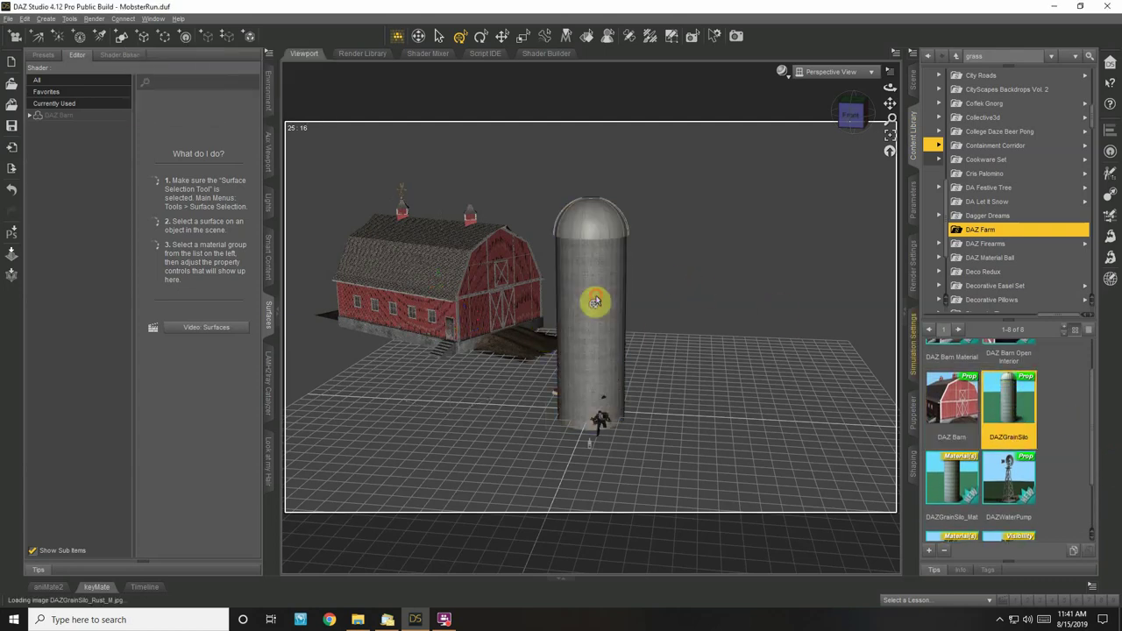
left_click_drag(611, 427, 487, 296)
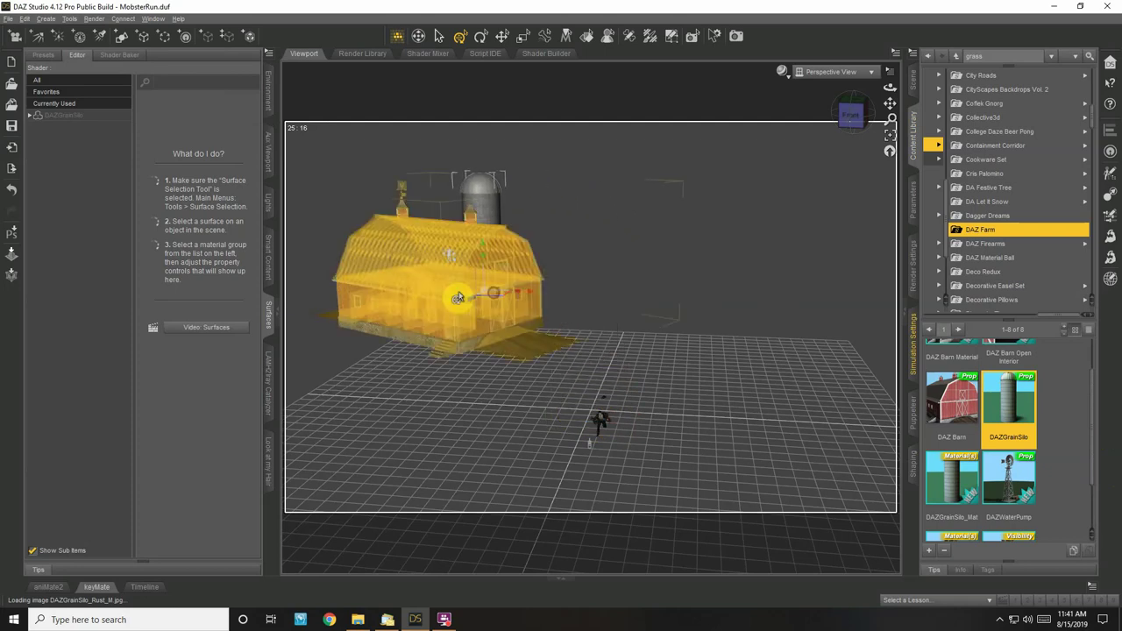
Apply the Iray Uber Base shader from the DAZ Uber folder to all surfaces of the DAZ Barn and DAZGrainSilo
left_click(63, 117)
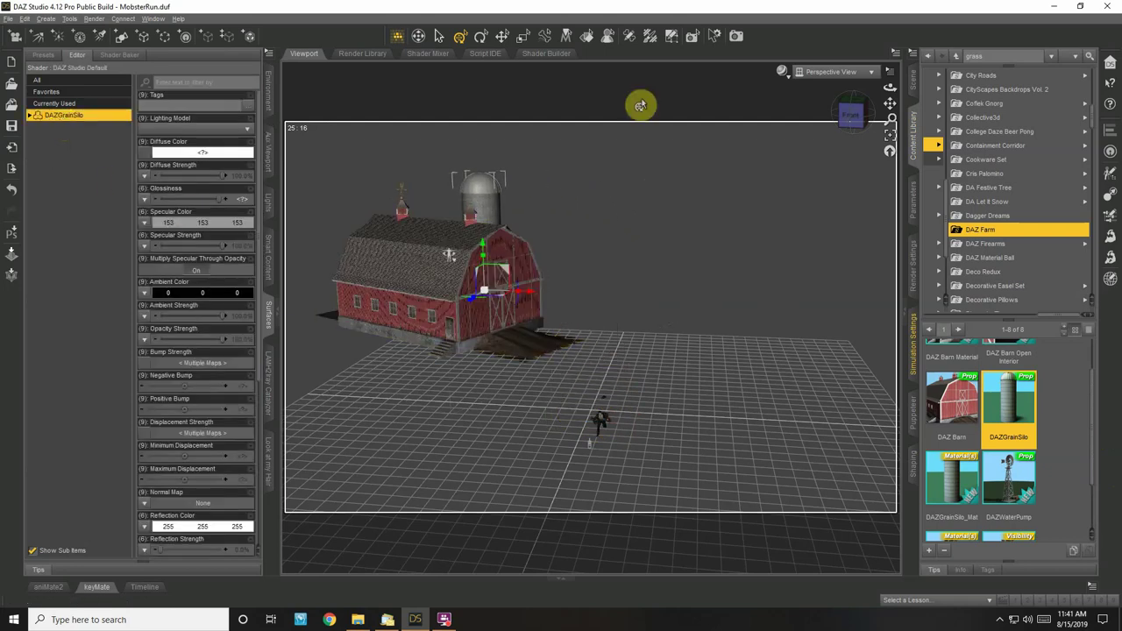
left_click(913, 85)
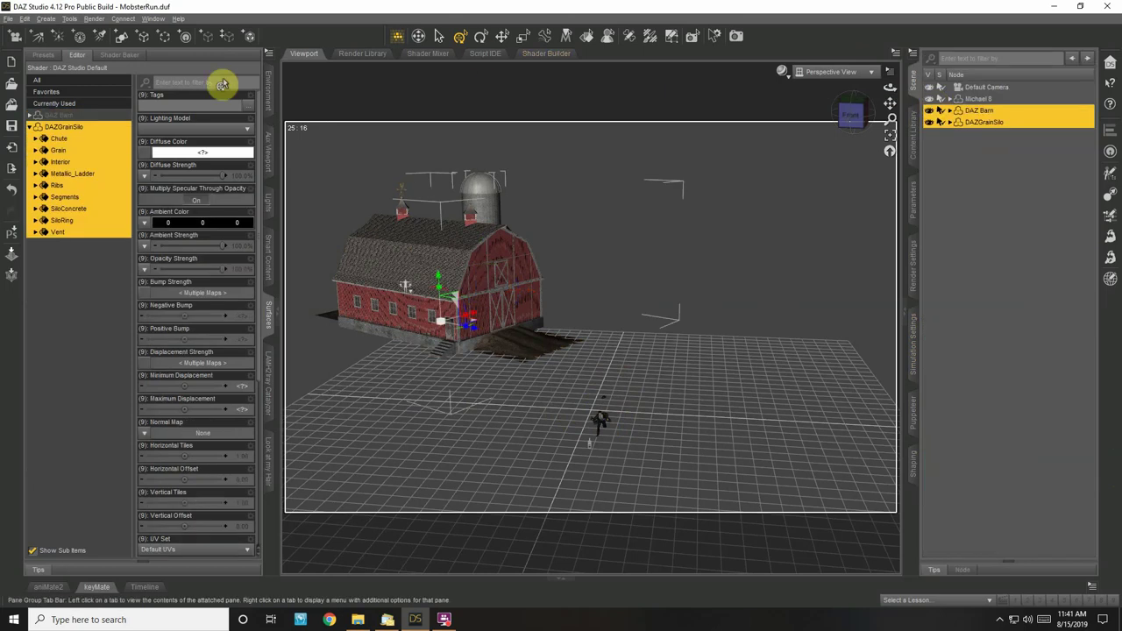
left_click(30, 116)
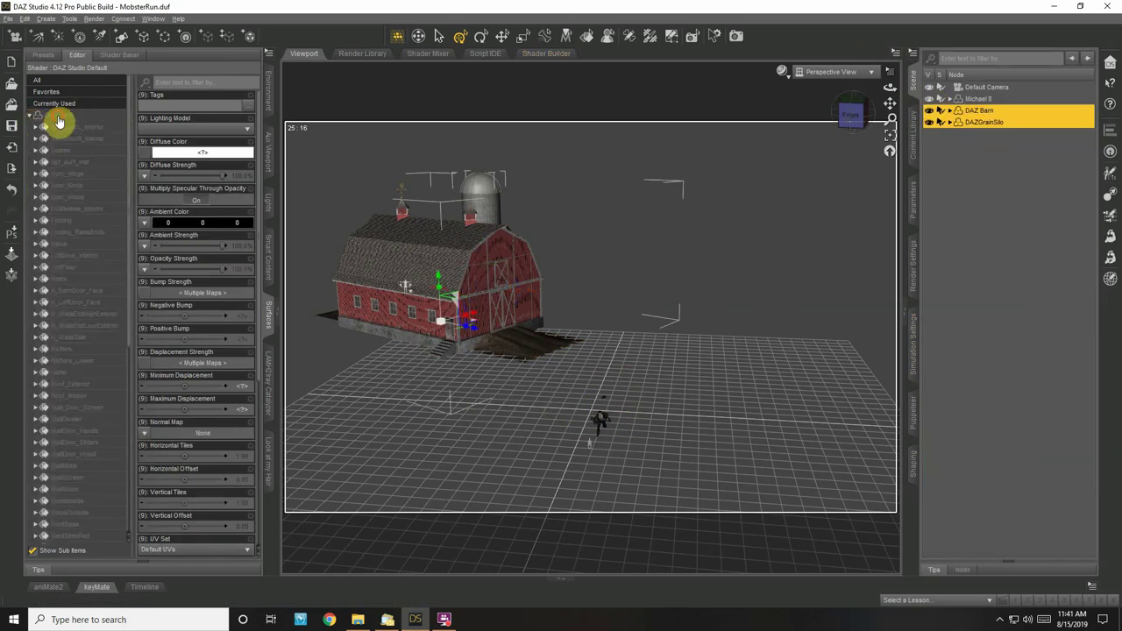
left_click(57, 118)
scroll(93, 219, "down", 10)
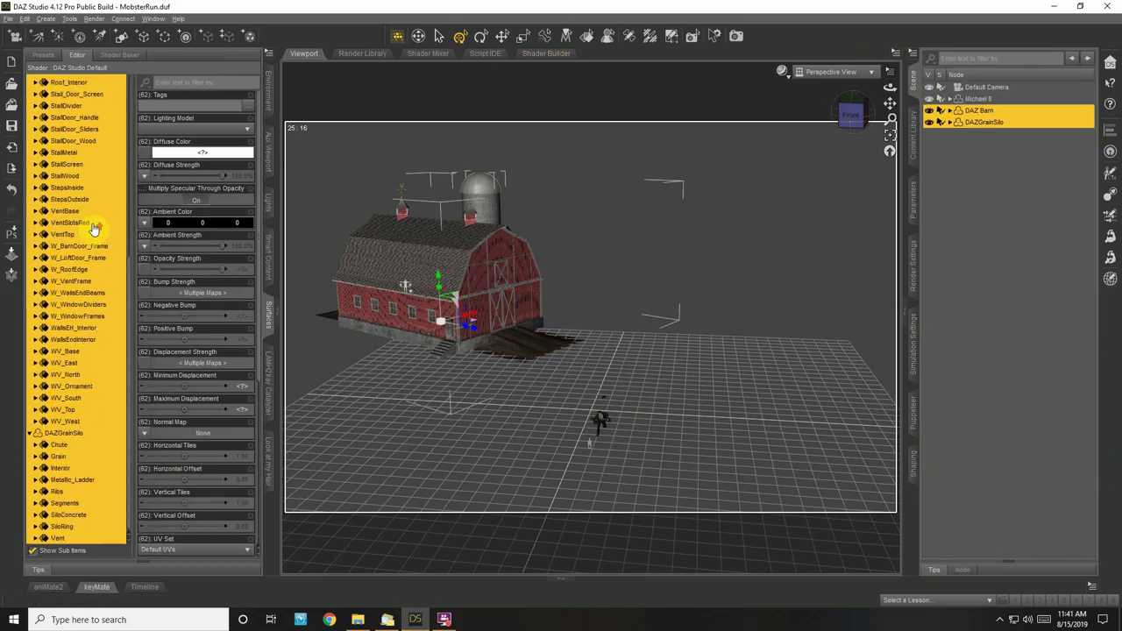
scroll(94, 228, "up", 2)
left_click(913, 134)
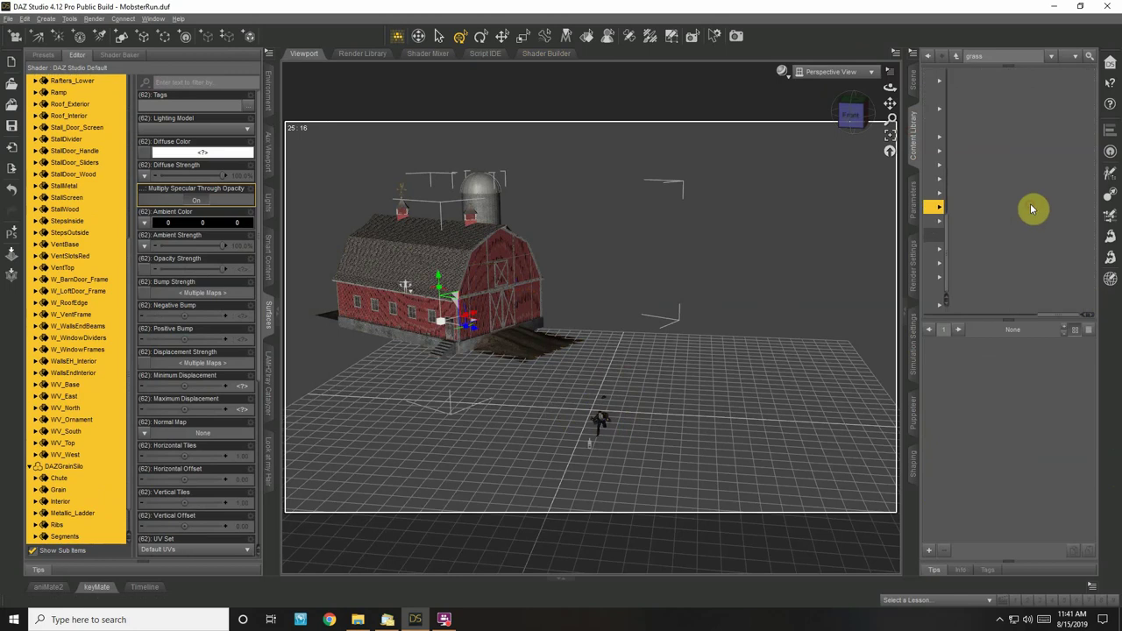
left_click(980, 202)
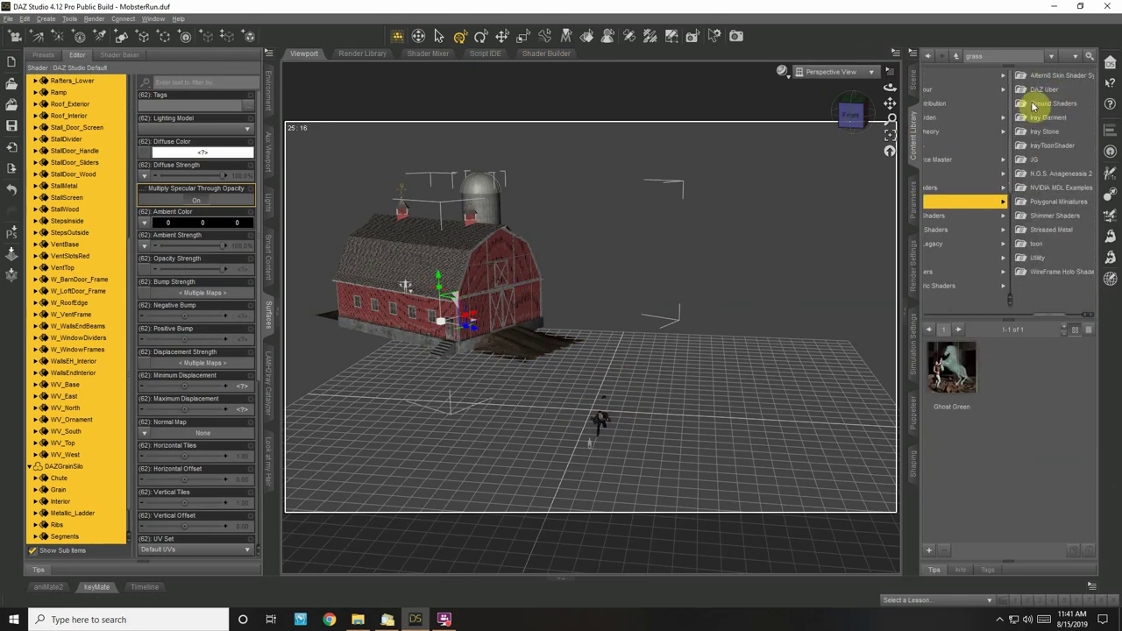
left_click(1041, 88)
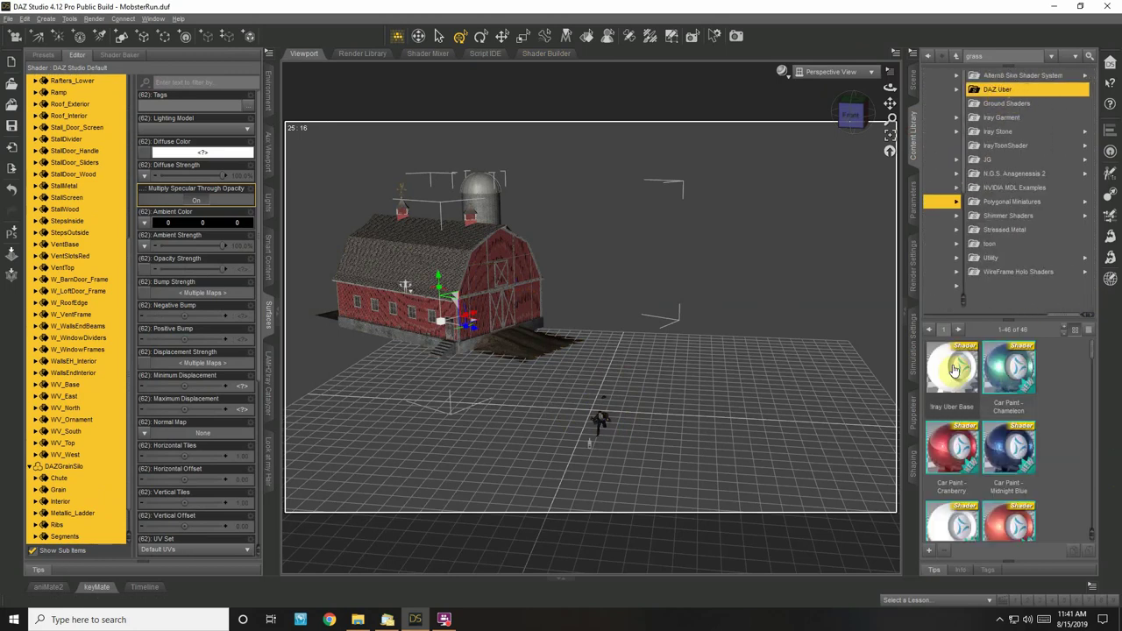
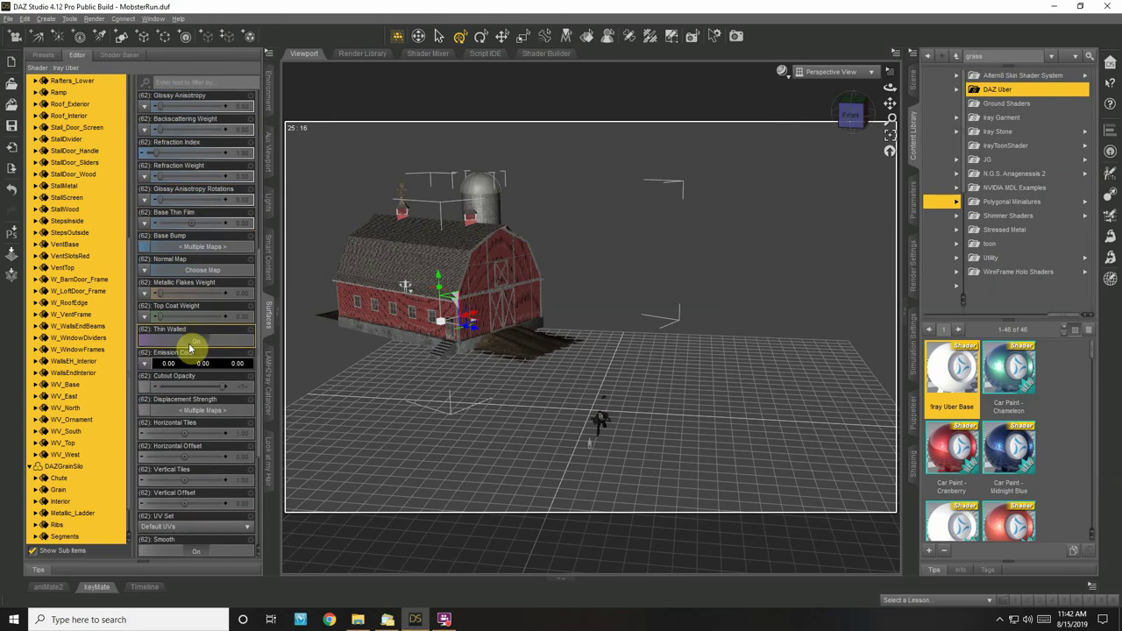
Examine the barn's surface list and the base color maps of its def_surf_mat and Door_Wood surfaces
scroll(97, 208, "up", 1)
scroll(96, 208, "up", 6)
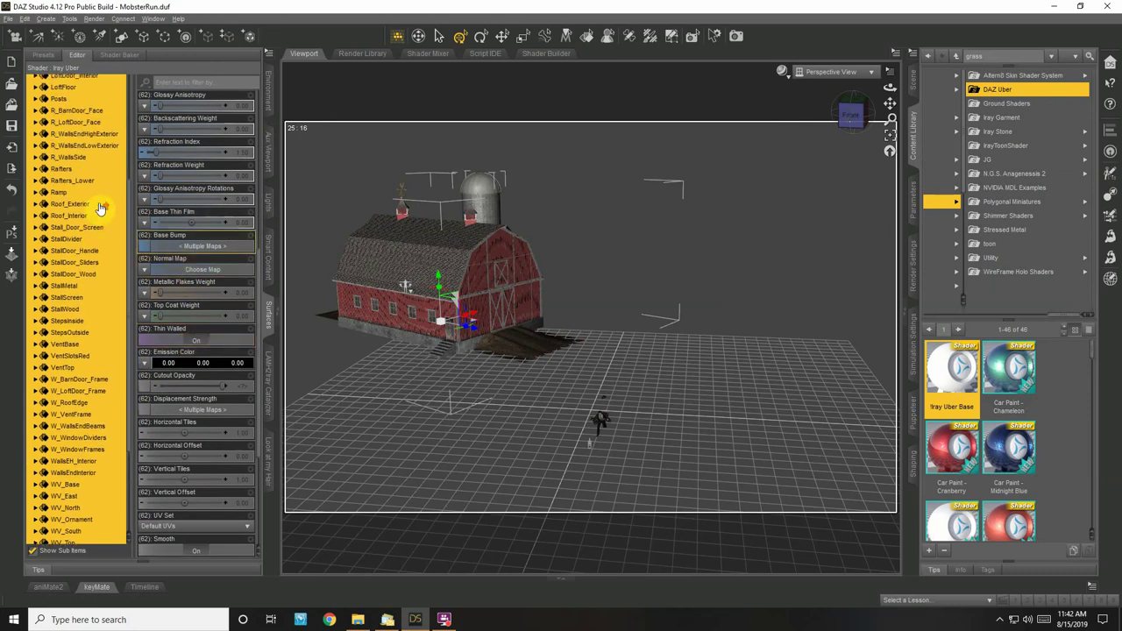
scroll(99, 209, "up", 1)
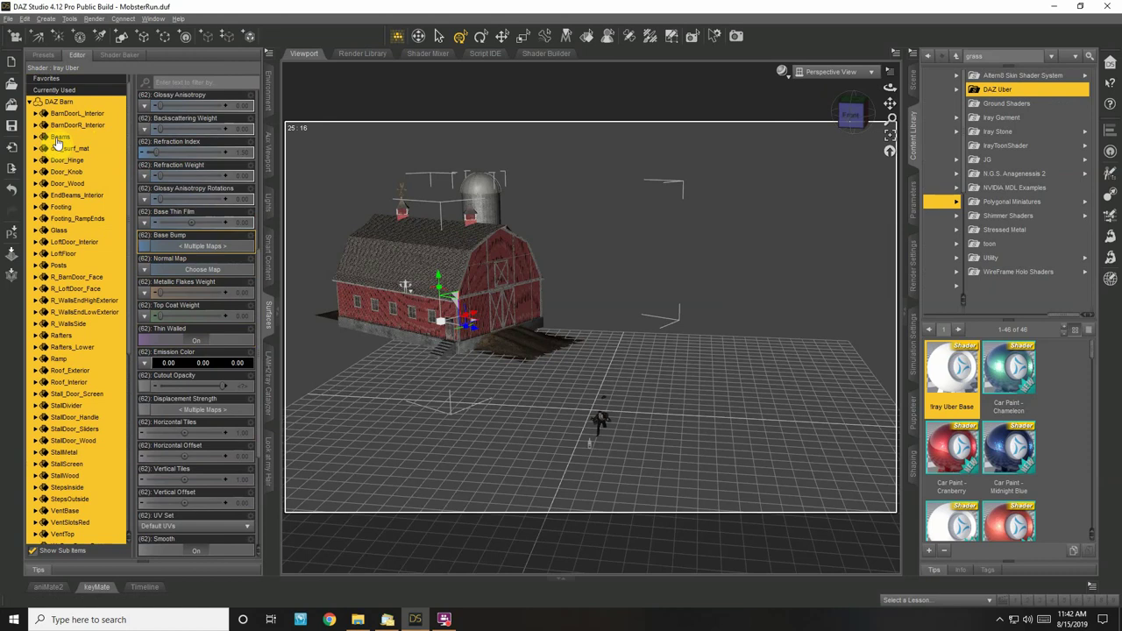
left_click(72, 149)
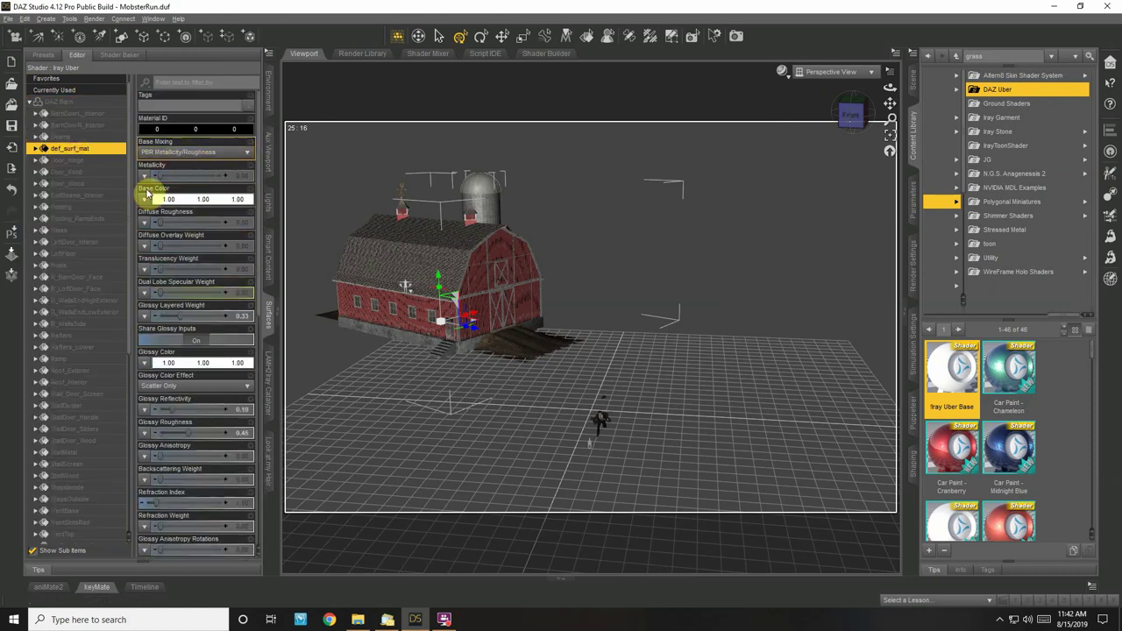
left_click(88, 185)
mouse_move(146, 203)
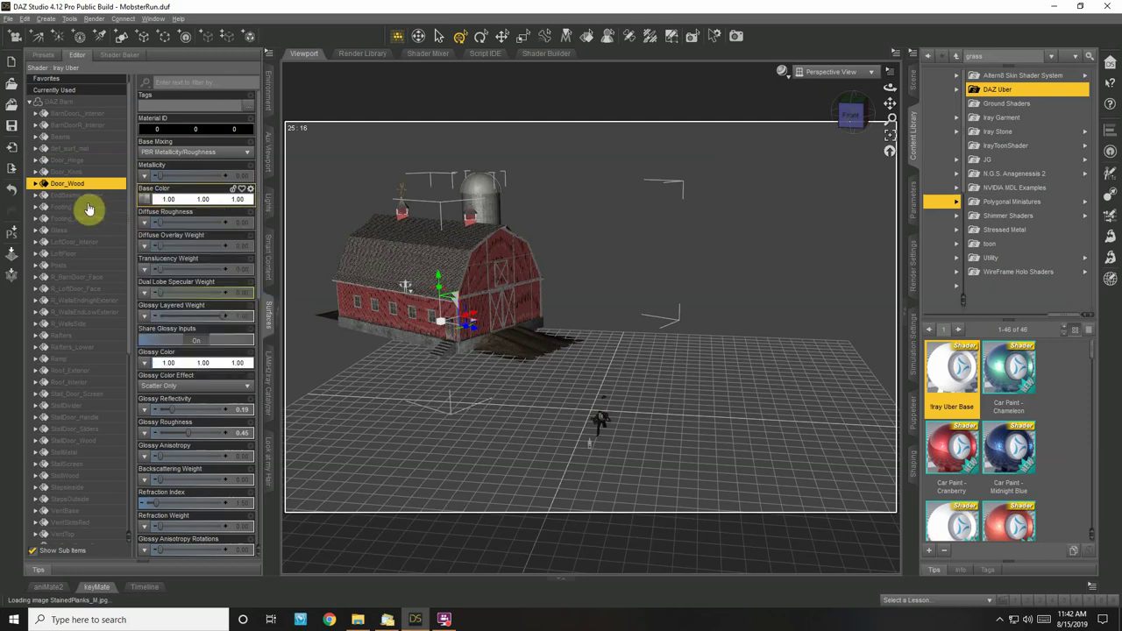
scroll(88, 215, "down", 3)
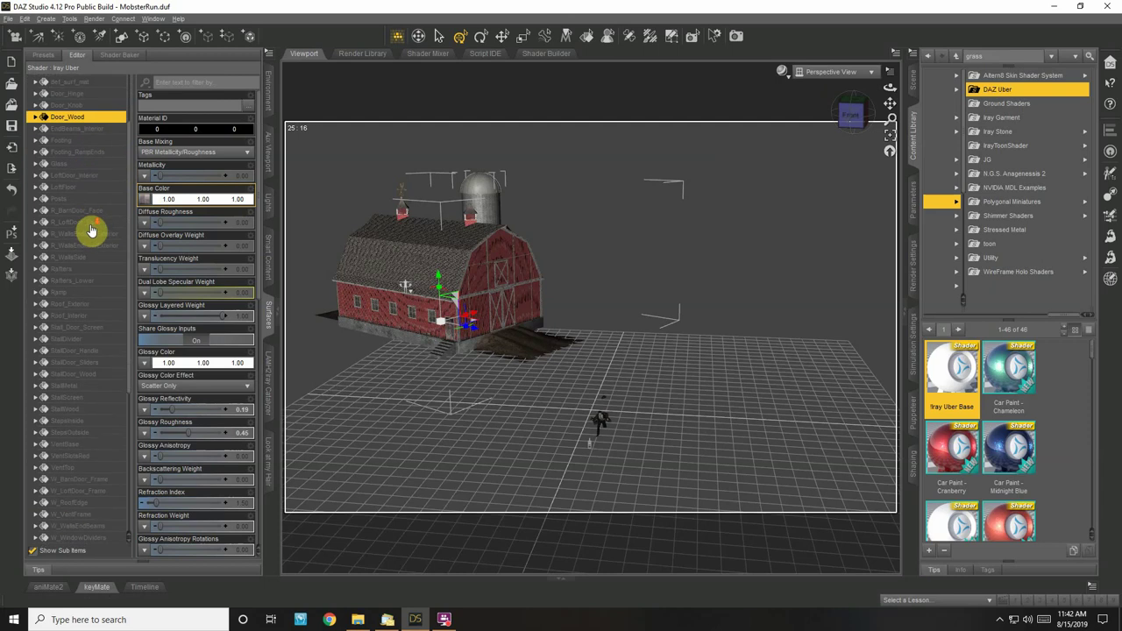
scroll(91, 230, "down", 3)
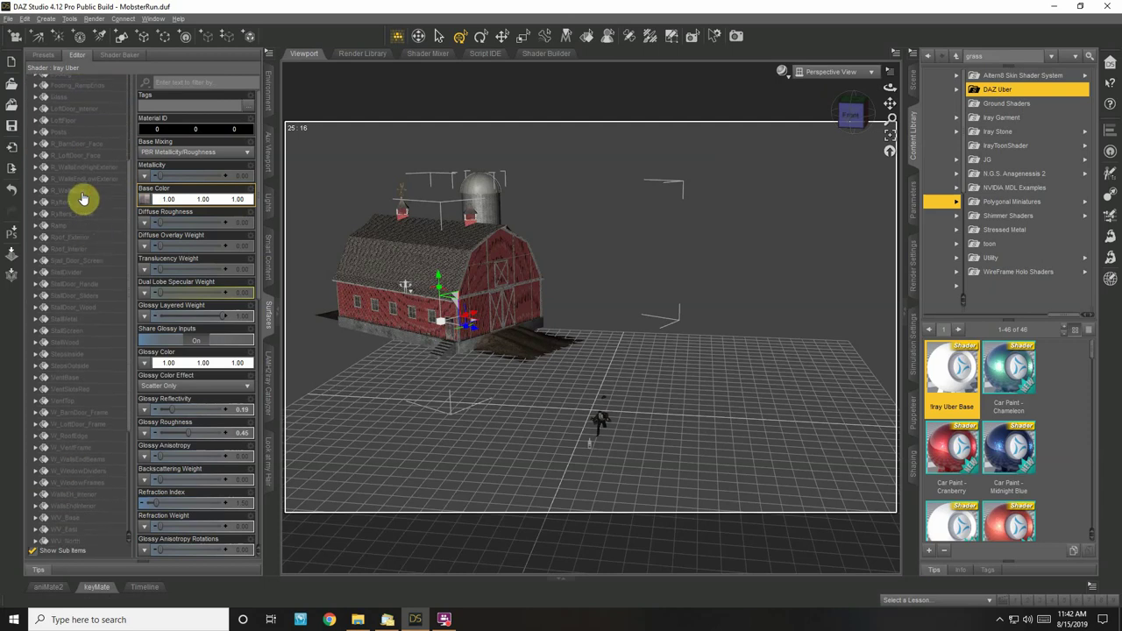
Identify the barn's red plank surfaces, from R_BarnDoor_Face through R_WallsSide, and set their Base Bump to 10
left_click(82, 193)
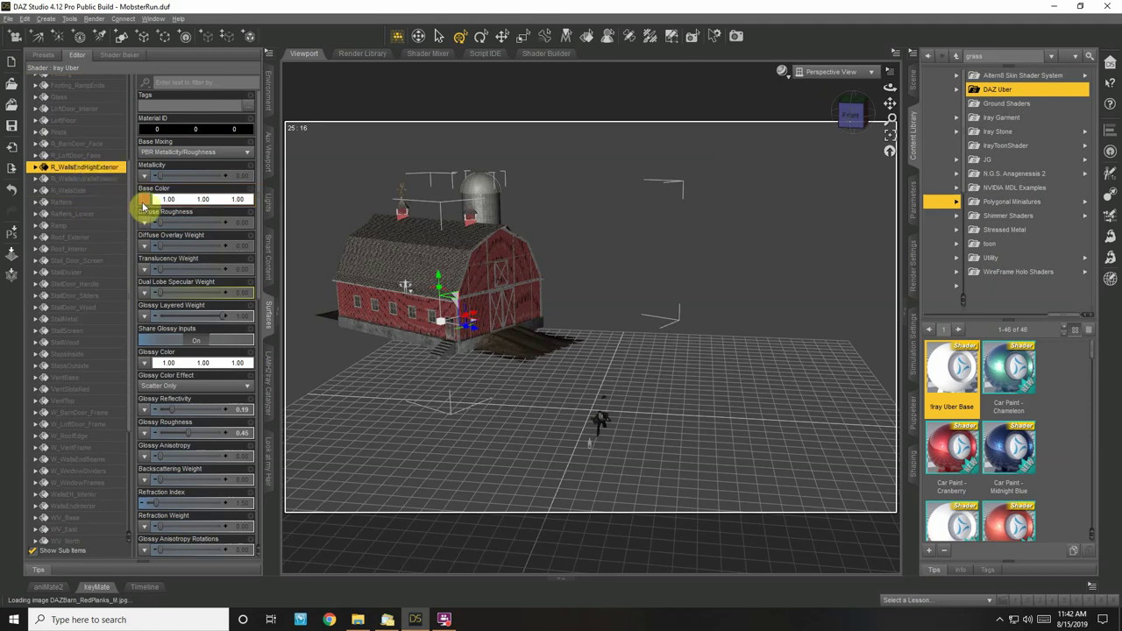
left_click(80, 145)
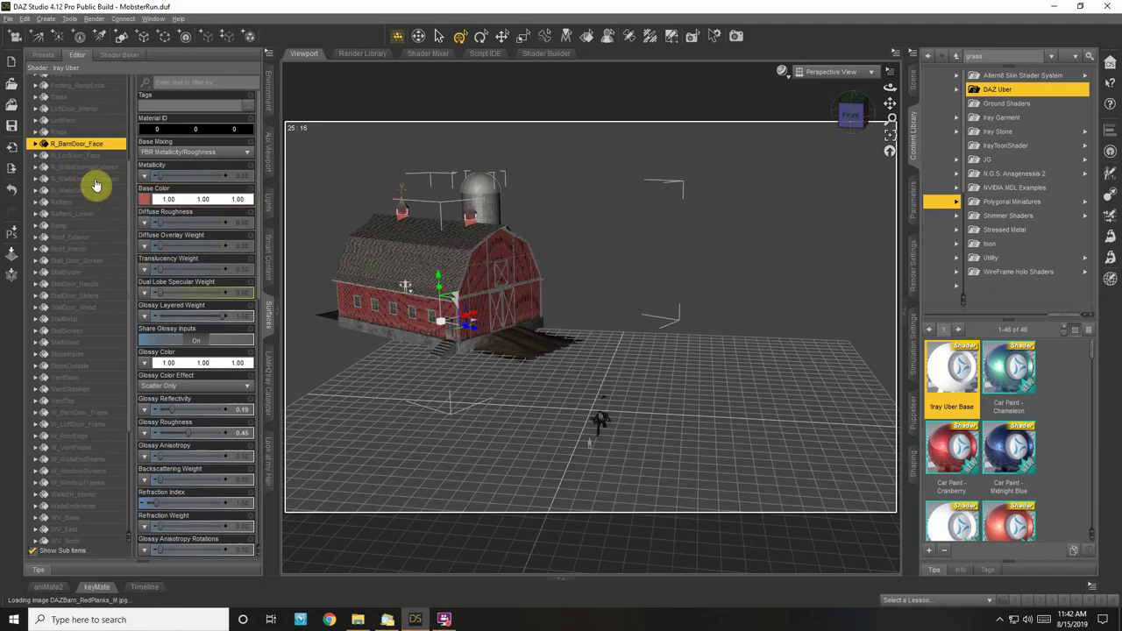
left_click(79, 156)
left_click(77, 167)
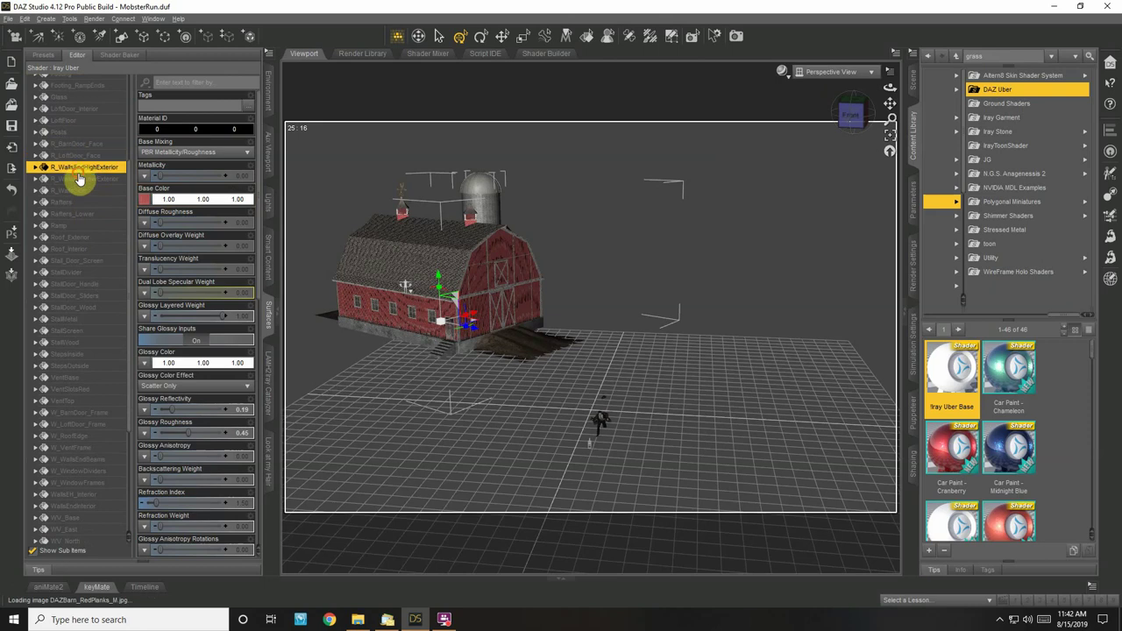
left_click(79, 179)
left_click(83, 190)
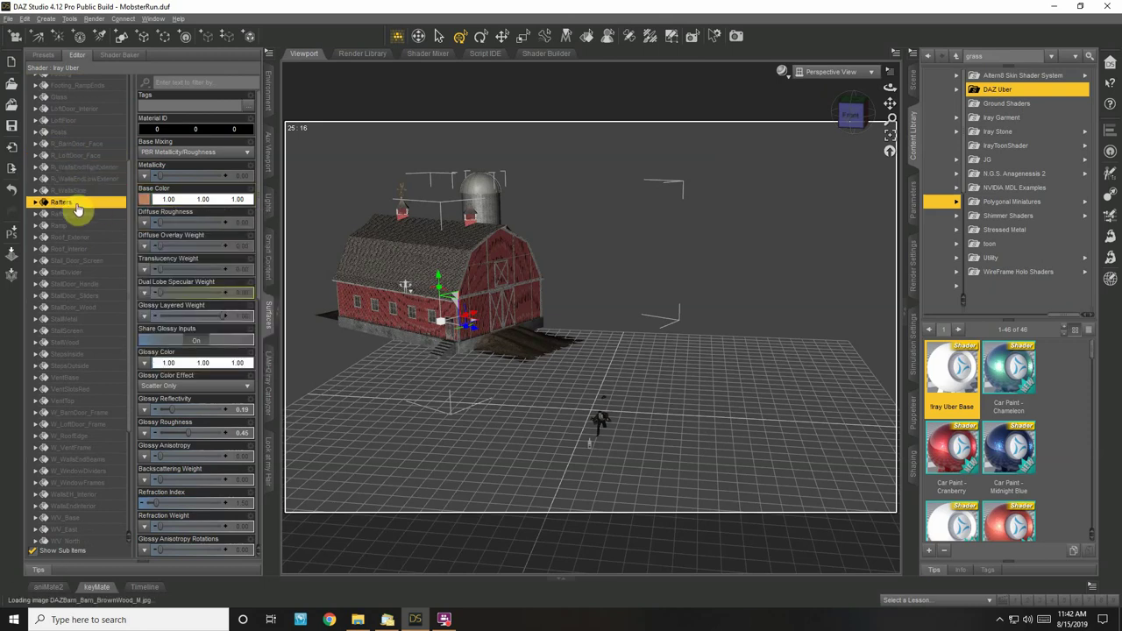
left_click(77, 144, "shift")
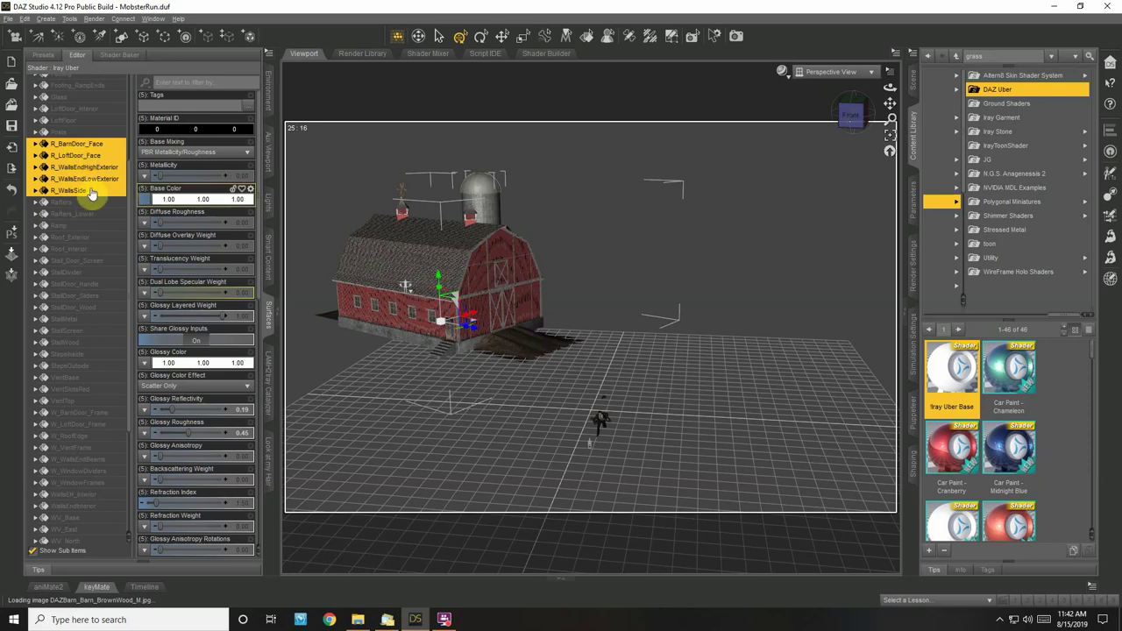
scroll(201, 316, "down", 3)
scroll(209, 366, "down", 3)
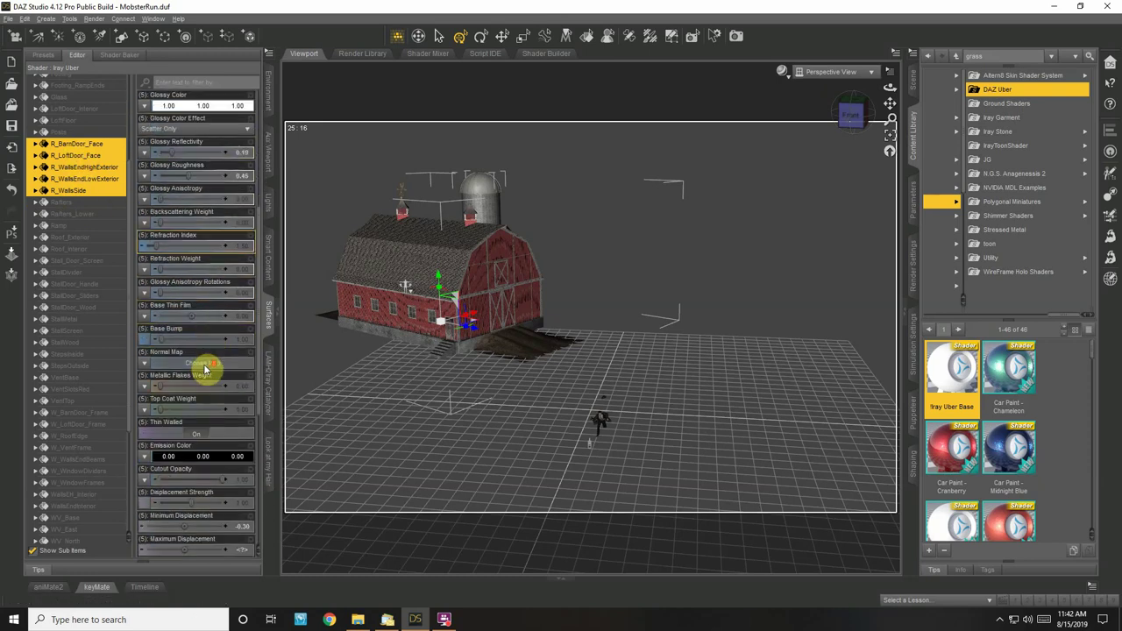
left_click(243, 317)
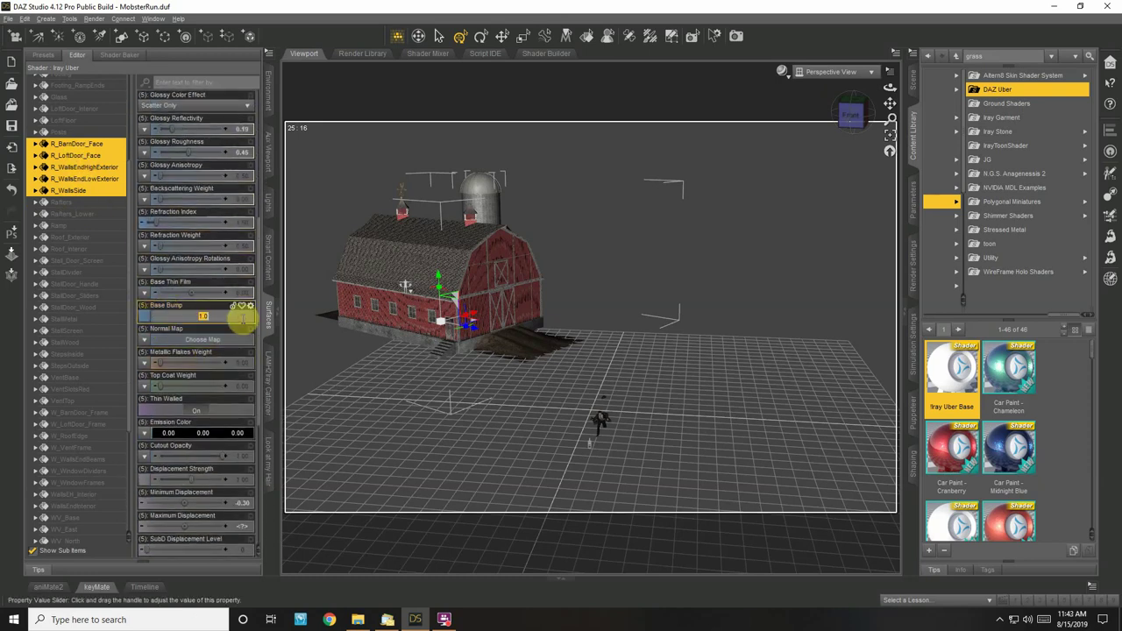
type("10")
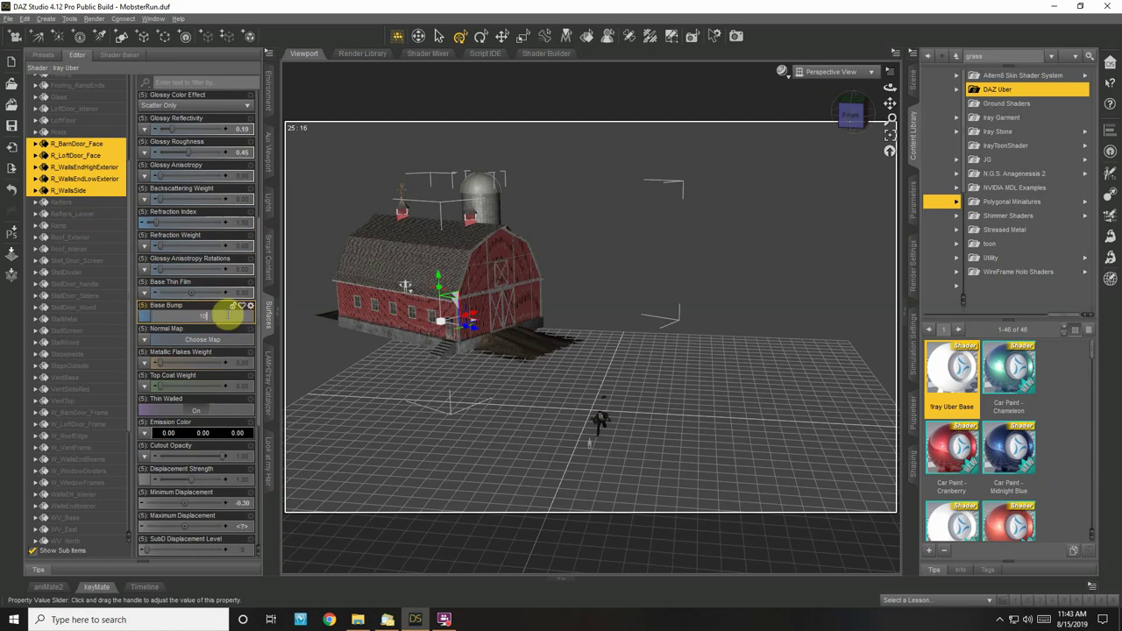
key("Return")
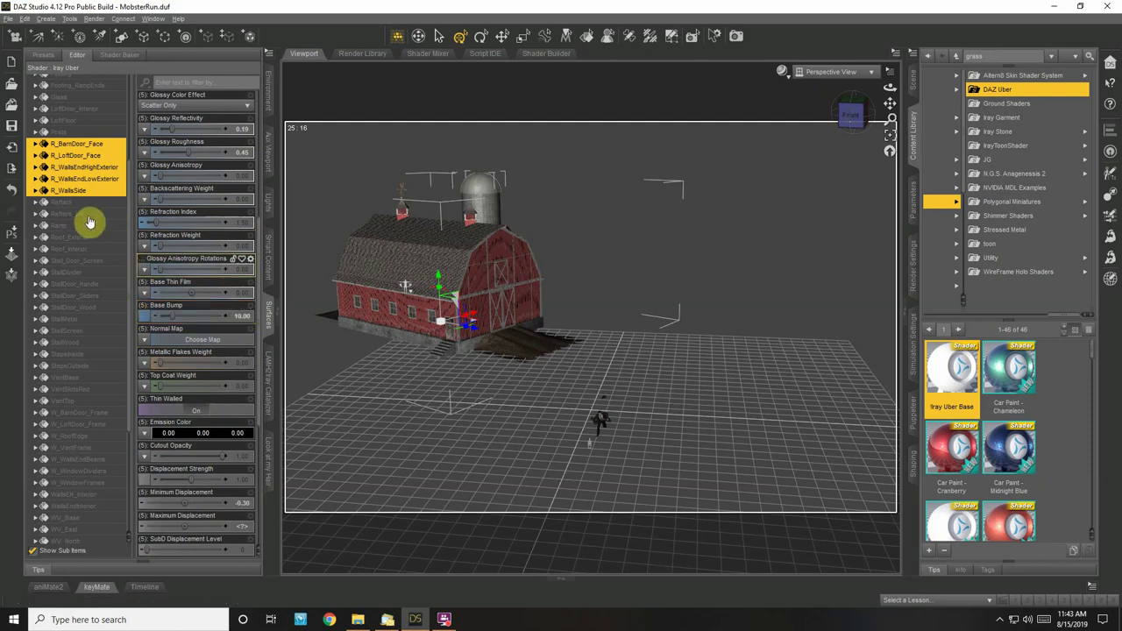
Set the Base Bump of the barn's Ramp surface to 10
left_click(68, 227)
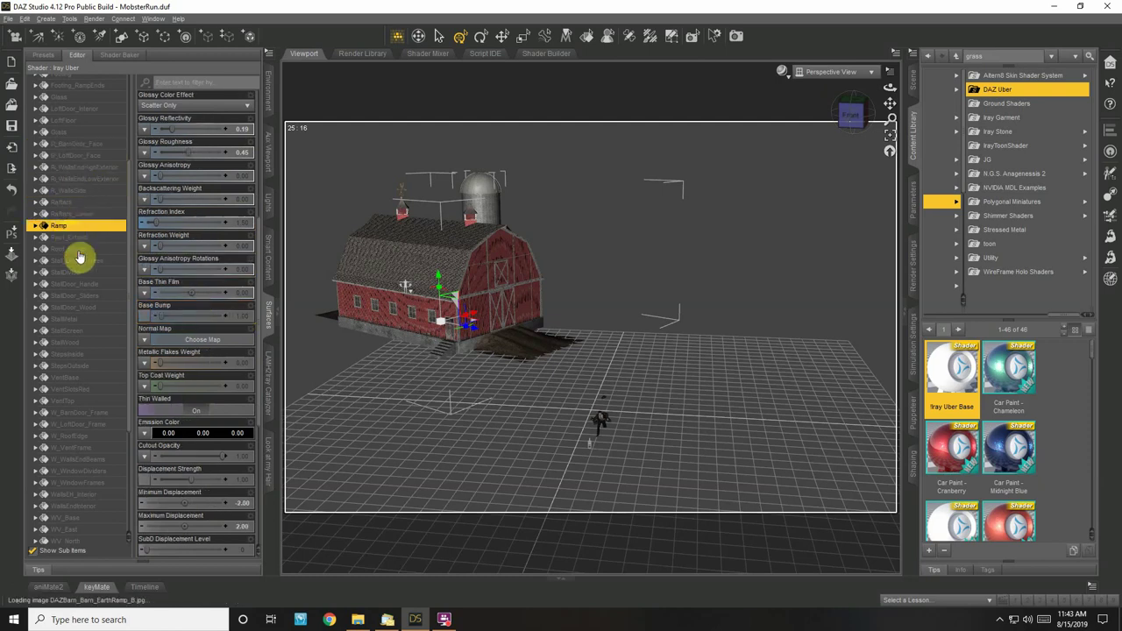
left_click(236, 320)
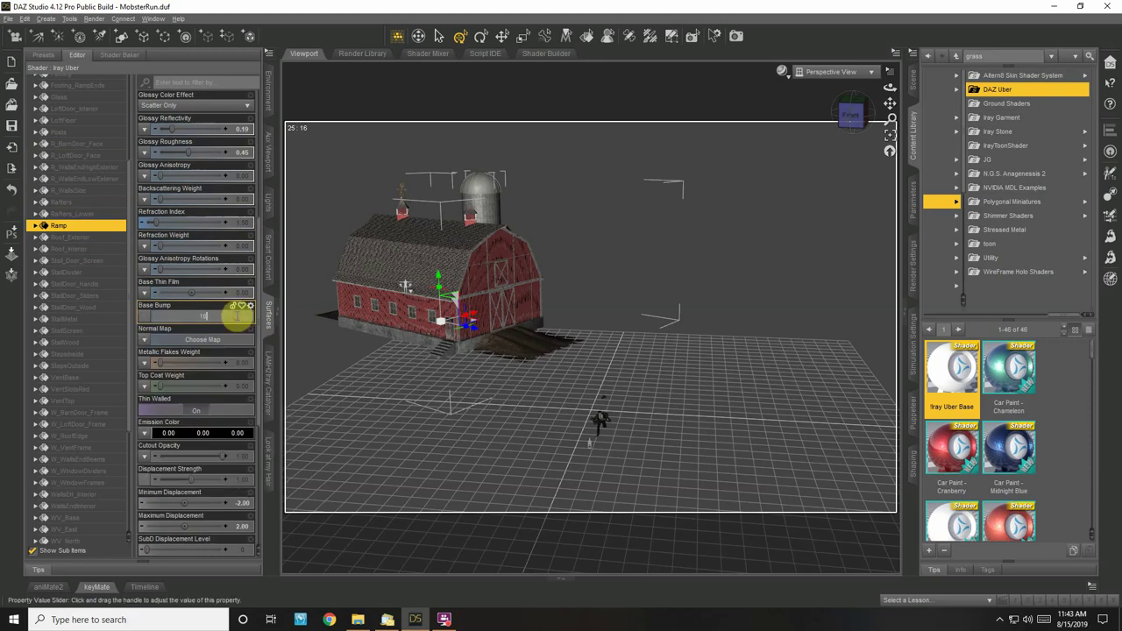
type("10")
key("Return")
scroll(87, 313, "down", 1)
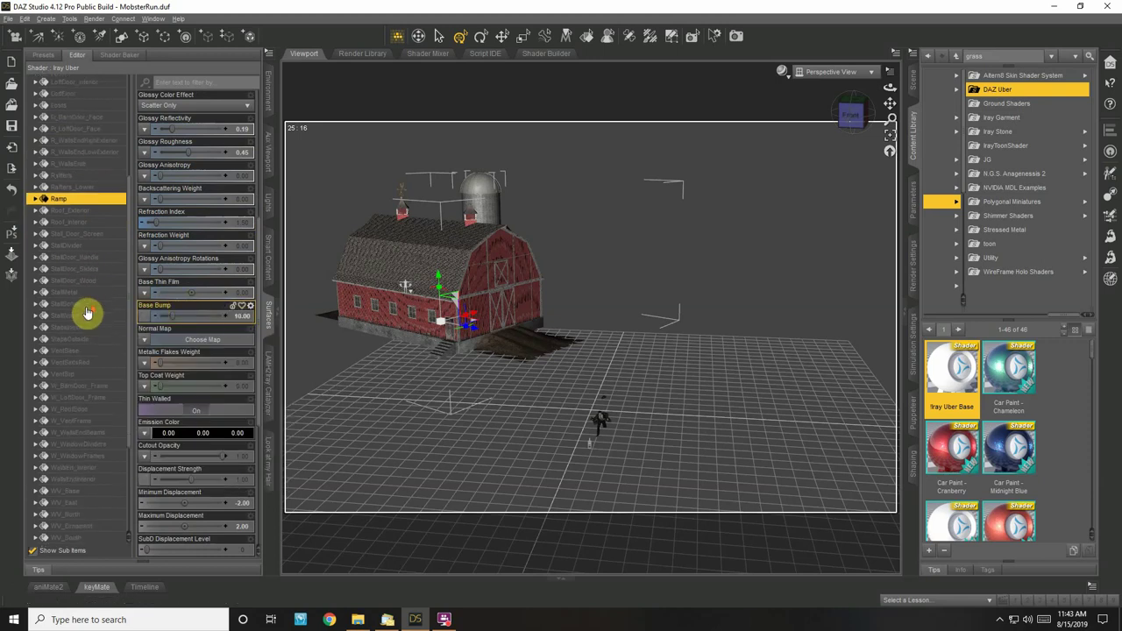
Set the Base Bump of the barn's white-painted surfaces, from W_BarnDoor_Frame through W_WindowFrames, to 10
left_click(79, 289)
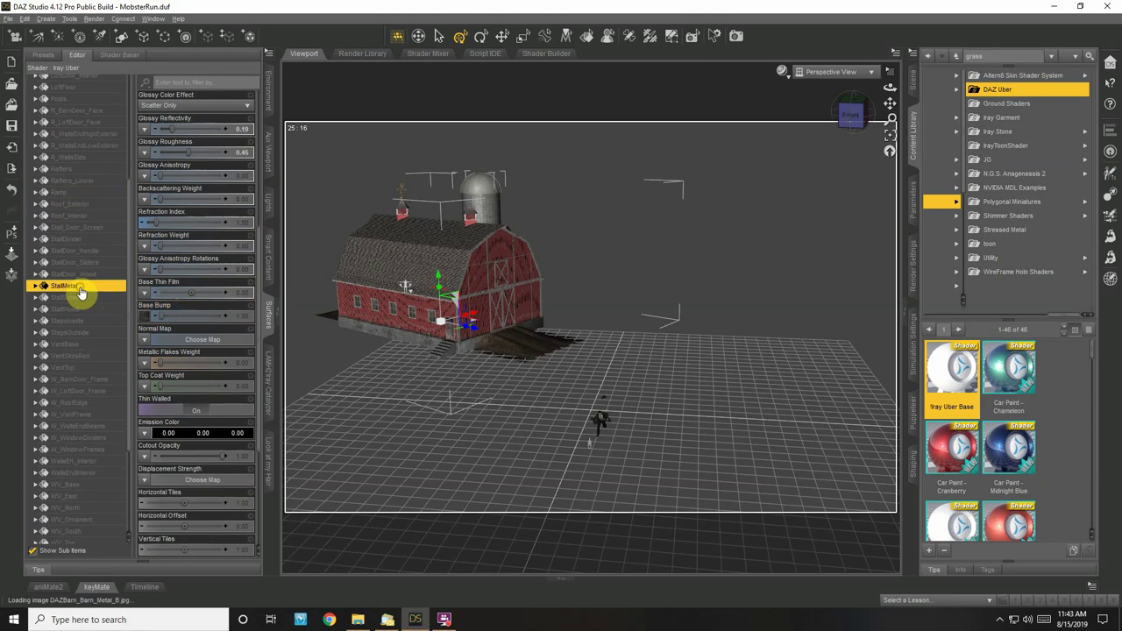
scroll(88, 348, "down", 1)
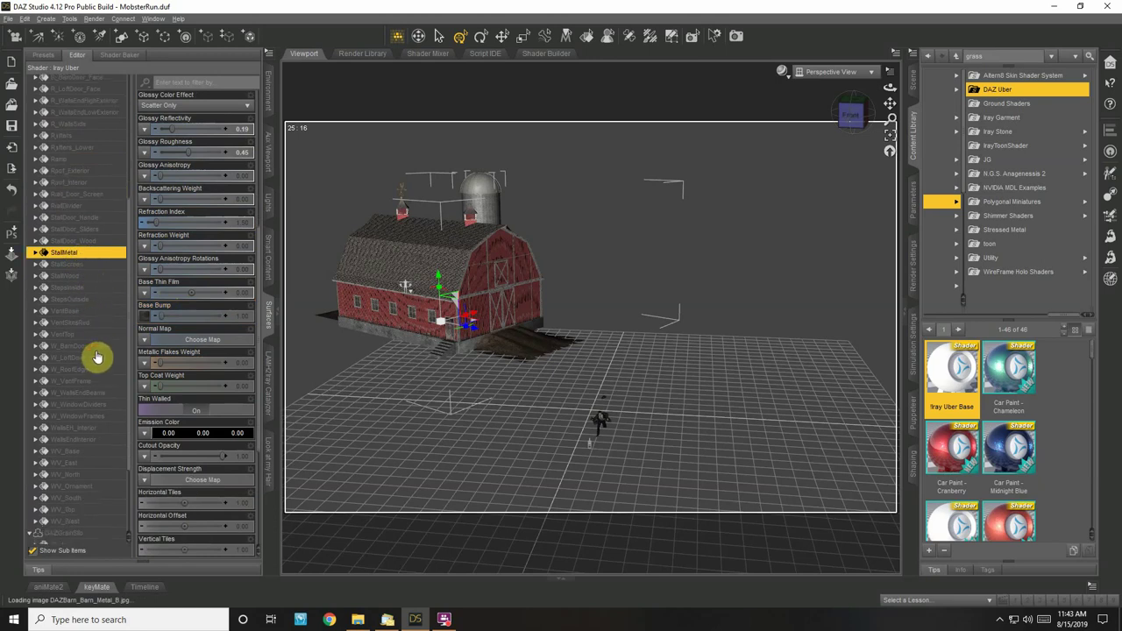
left_click(88, 347)
scroll(155, 321, "up", 3)
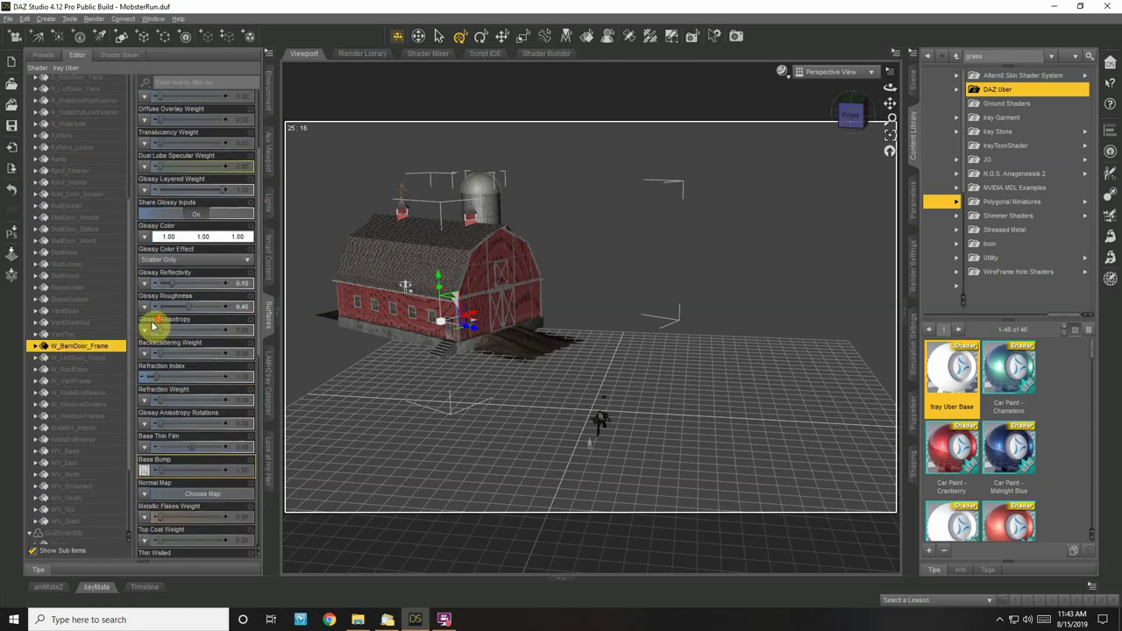
mouse_move(141, 134)
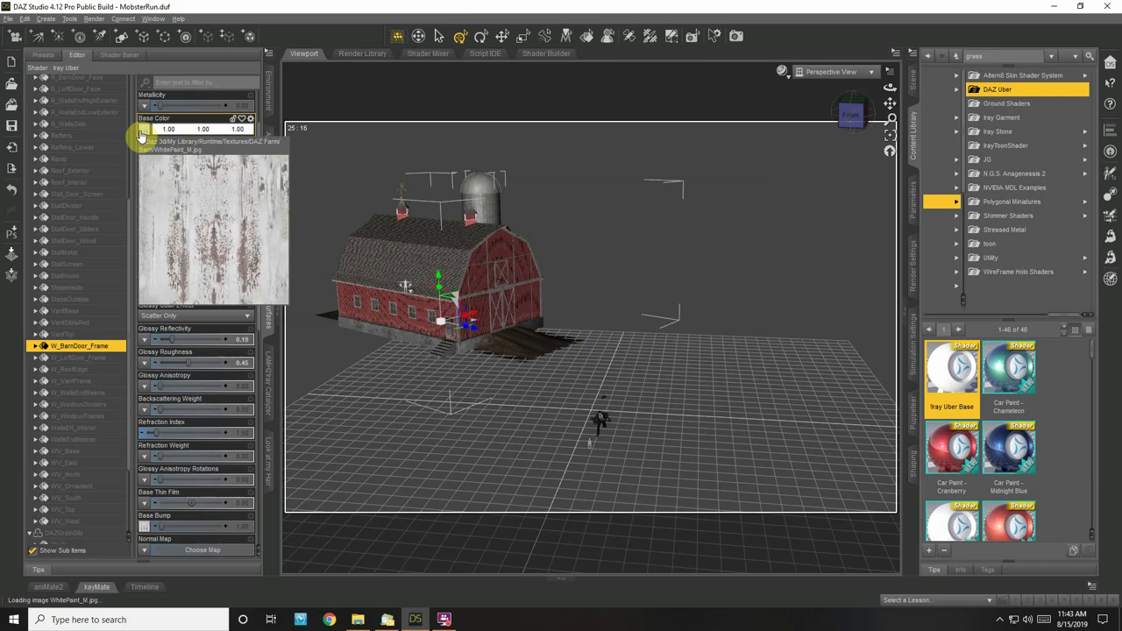
left_click(99, 359, "ctrl")
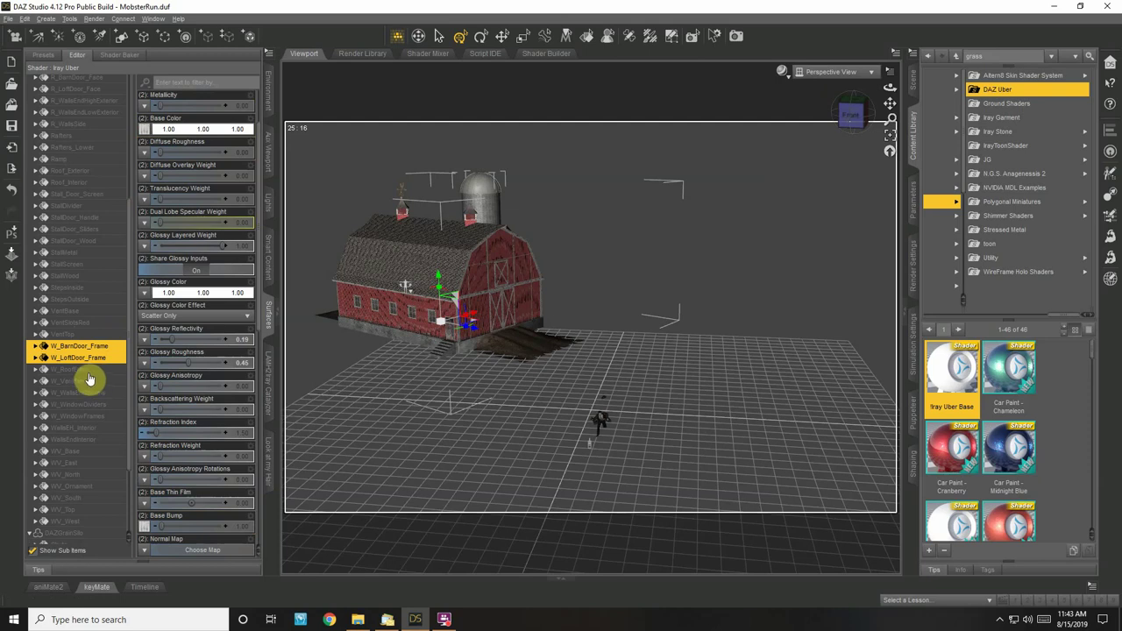
left_click(88, 369, "ctrl")
left_click(92, 381, "ctrl")
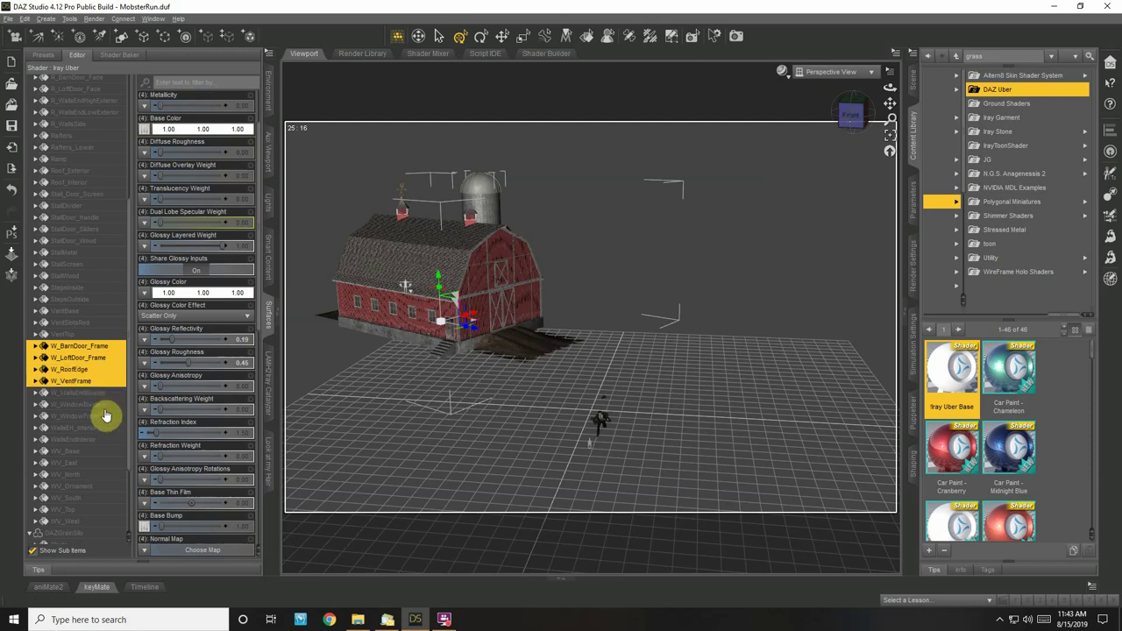
left_click(98, 393, "ctrl")
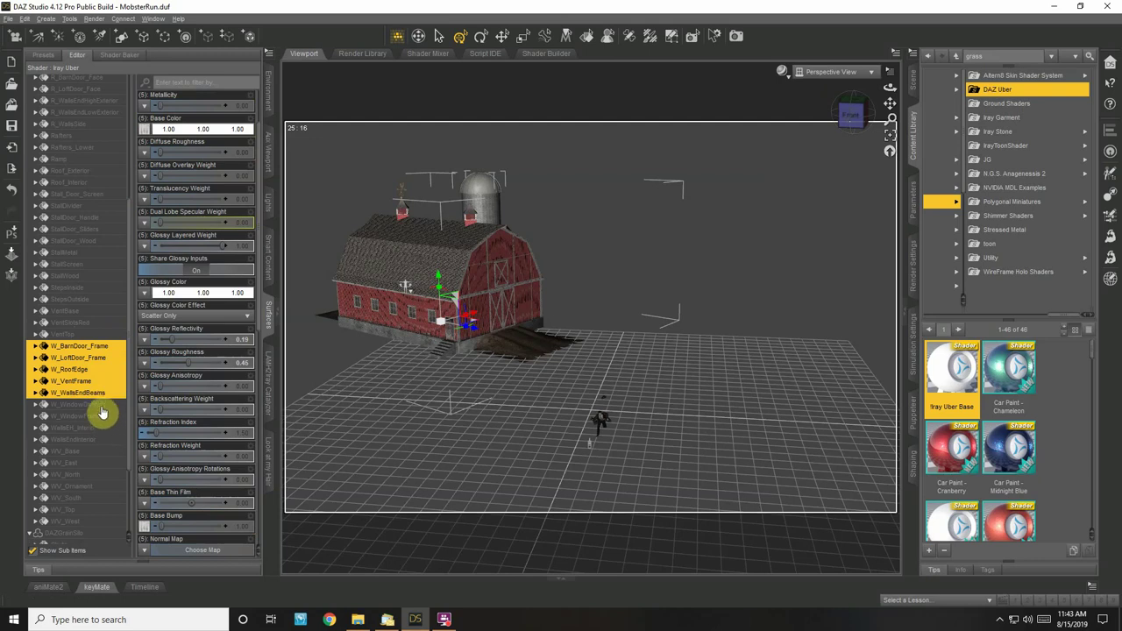
left_click(100, 405, "ctrl")
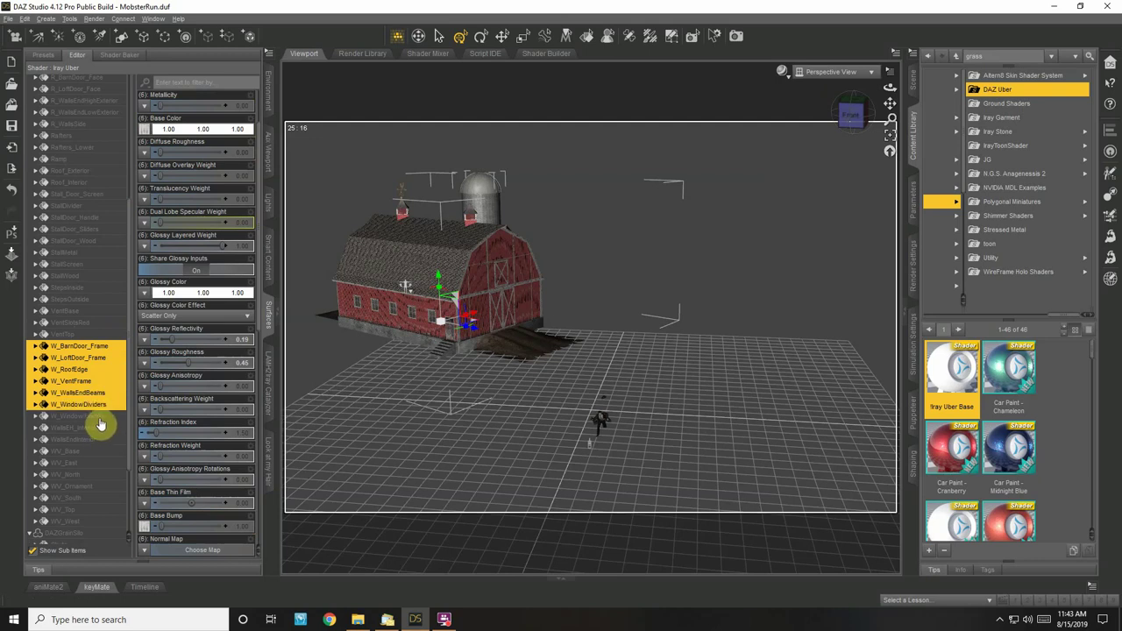
left_click(100, 416, "ctrl")
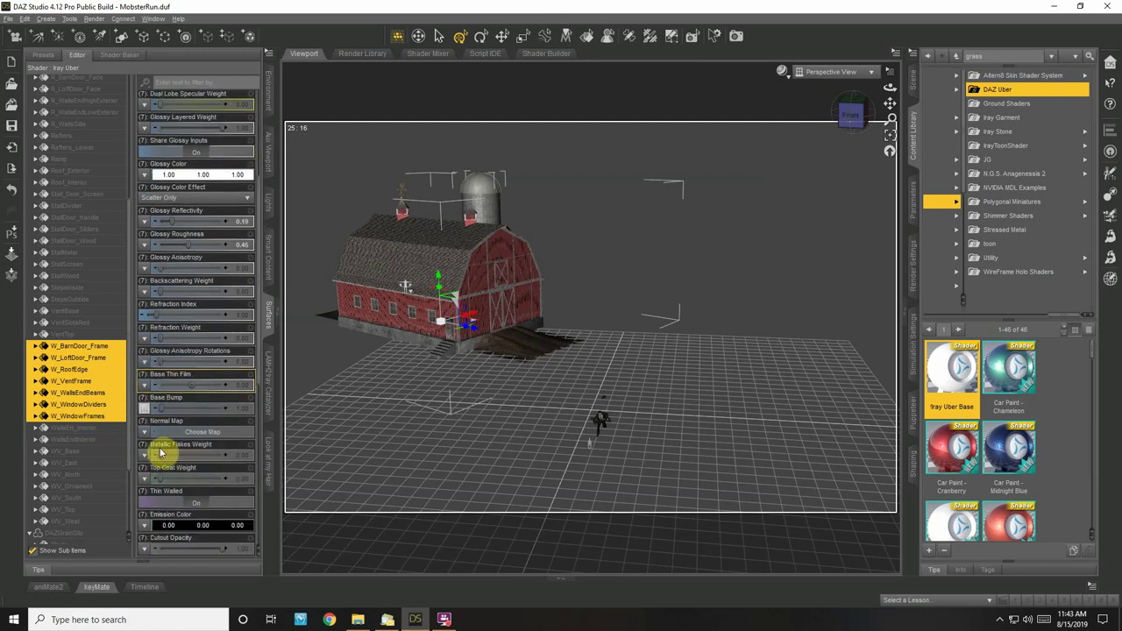
scroll(161, 452, "down", 3)
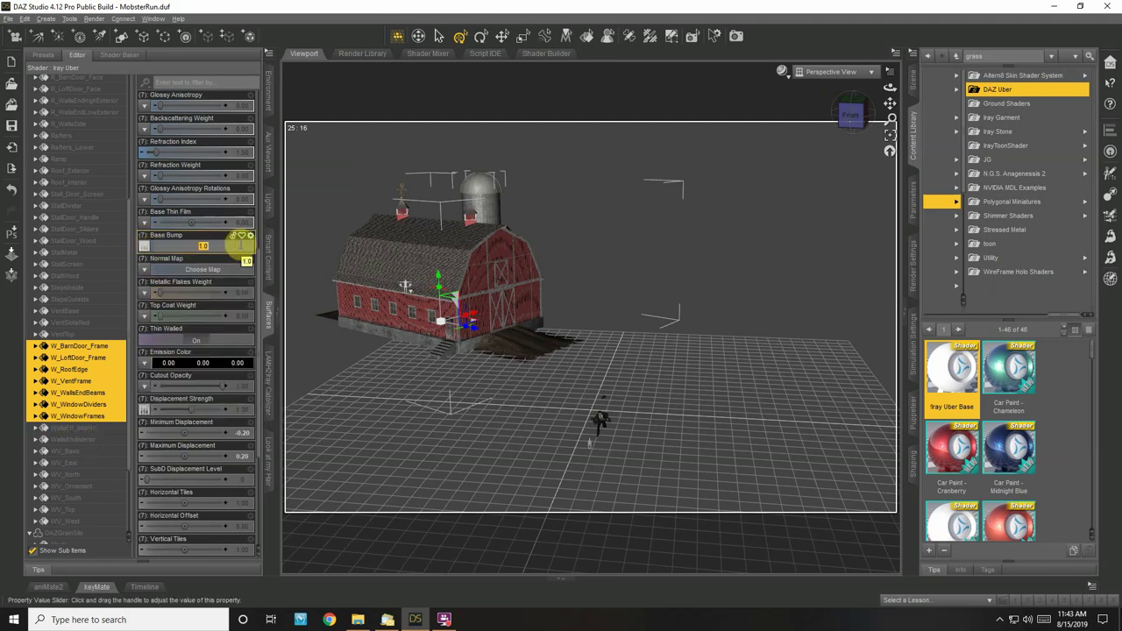
key("Return")
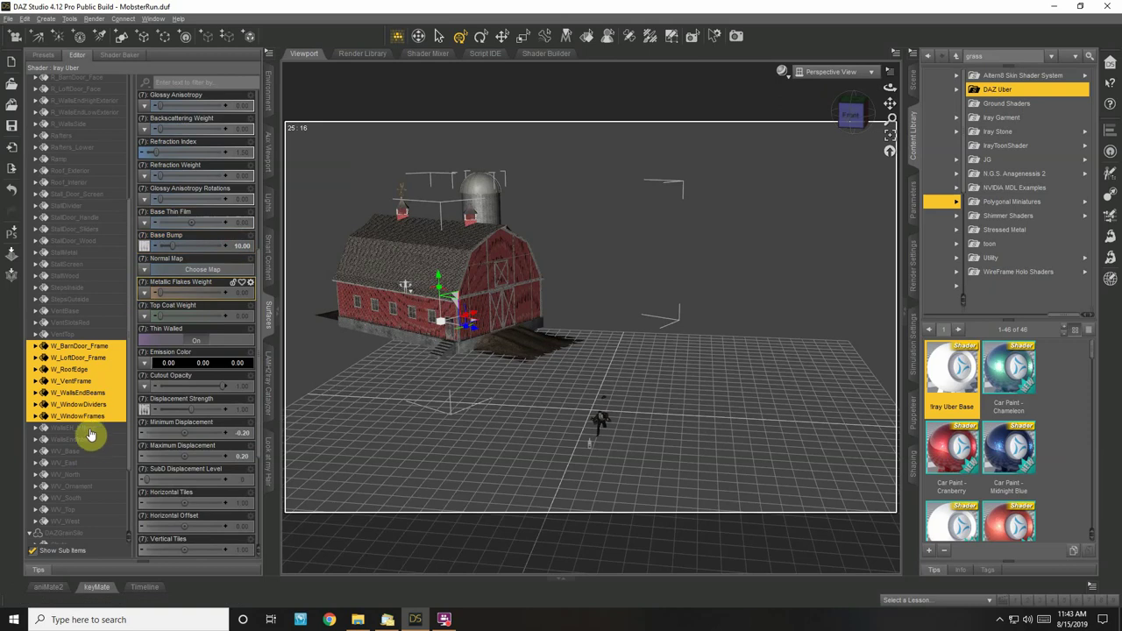
Set the Base Bump of the barn's WallsEndInterior surface to 10
left_click(90, 439)
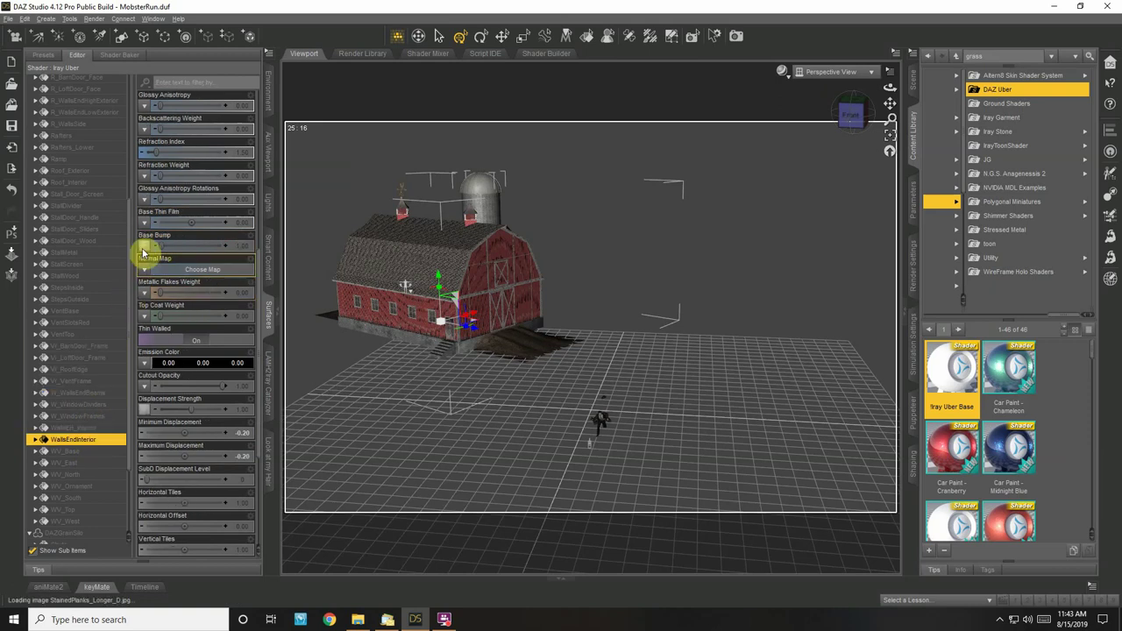
mouse_move(143, 253)
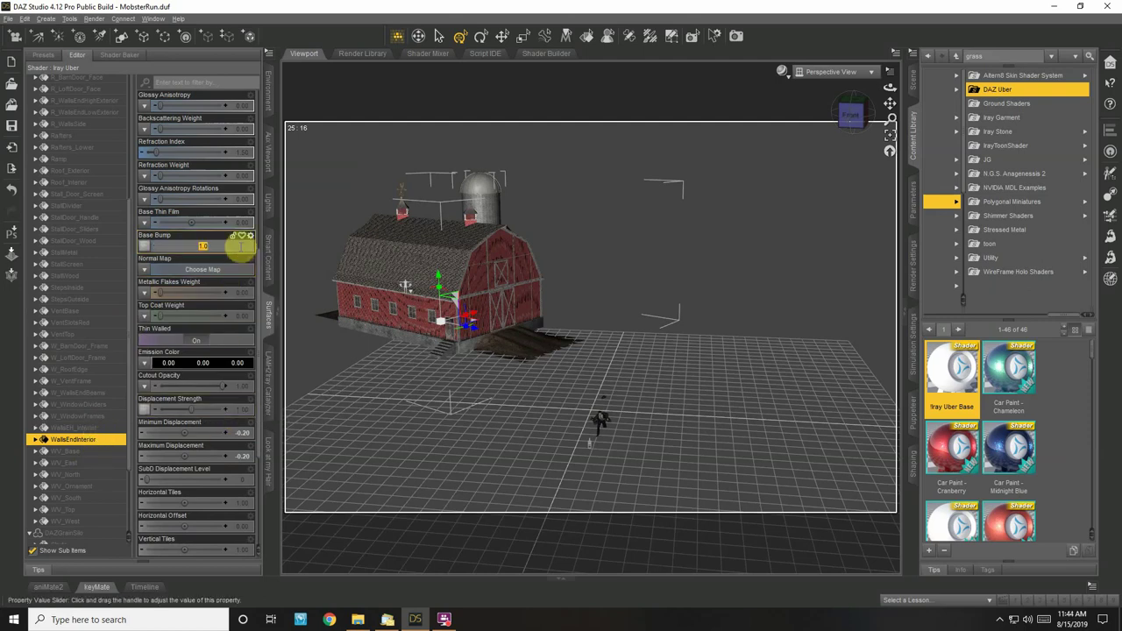
key("Return")
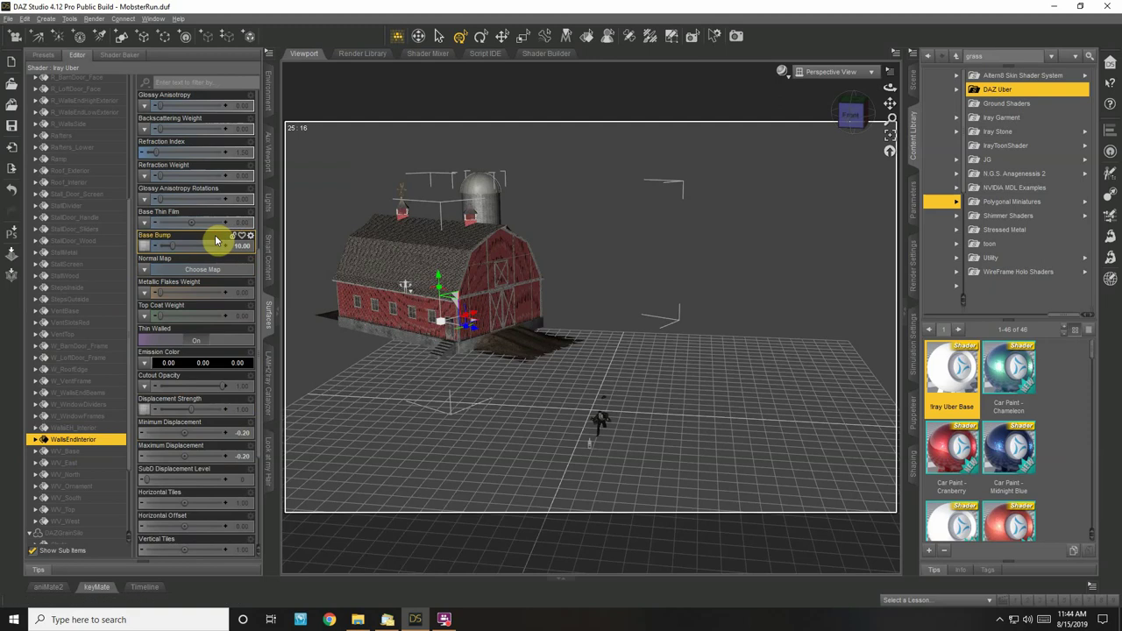
Frame the barn up close and set the Base Bump of its Roof_Exterior surface to 10
left_click(891, 136)
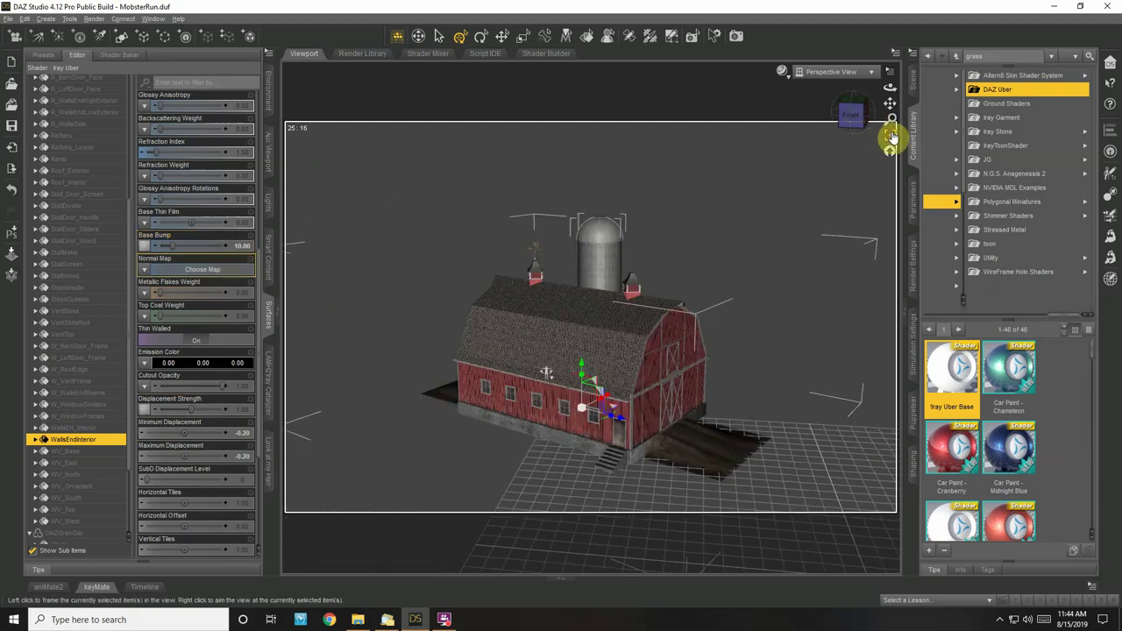
mouse_move(890, 118)
left_mouse_down()
mouse_move(797, 129)
mouse_move(889, 119)
mouse_move(813, 129)
mouse_move(891, 100)
mouse_move(831, 116)
mouse_move(889, 119)
left_mouse_up()
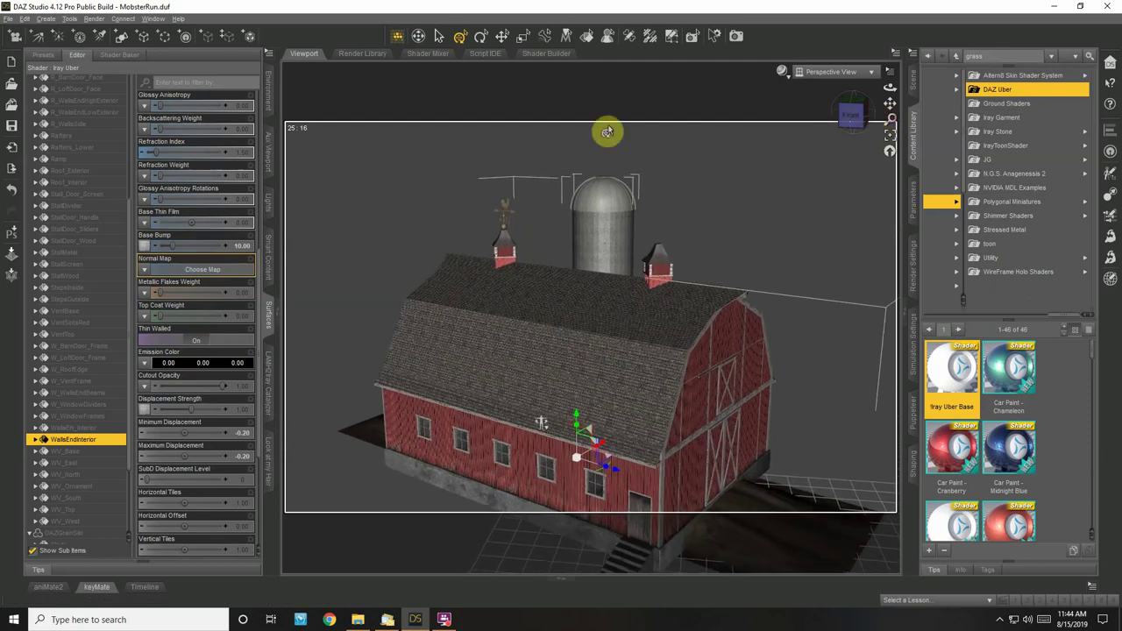
left_click(84, 172)
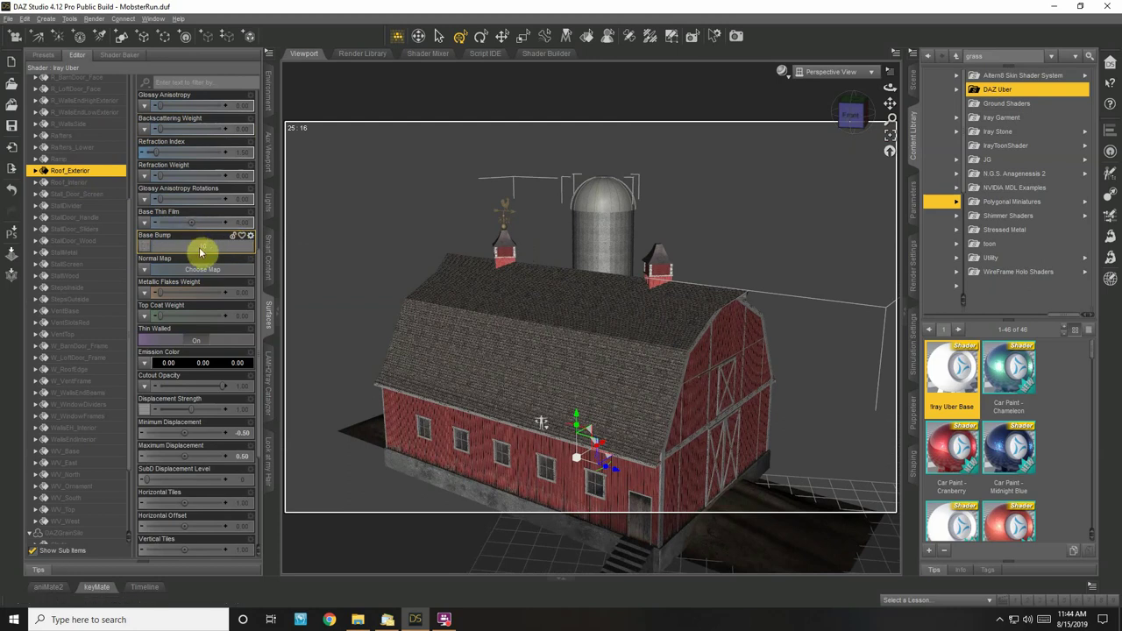
left_click_drag(203, 238, 271, 238)
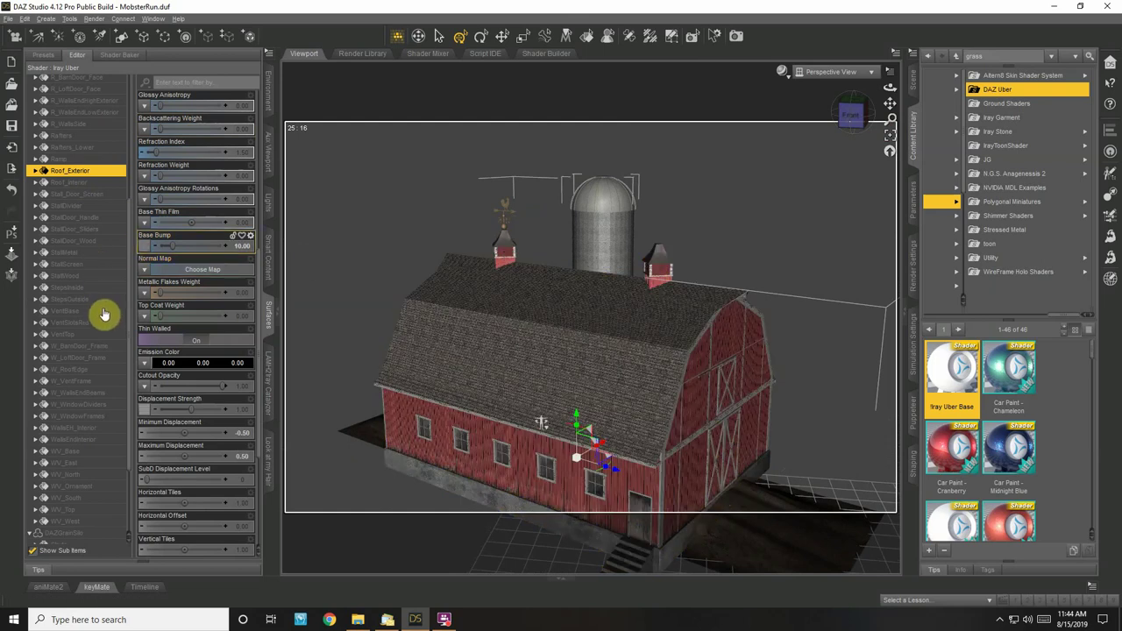
Examine the barn's weather vane surfaces from WV_Base through WV_West, including the Cutout Opacity map of WV_East
scroll(105, 303, "down", 3)
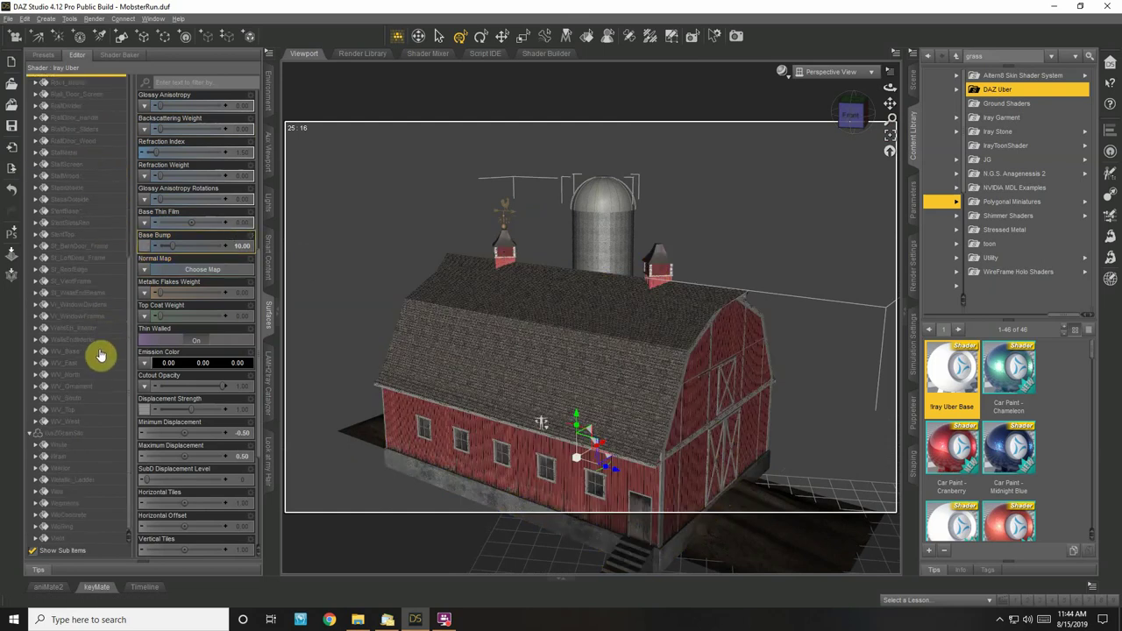
left_click(80, 354)
left_click(79, 363)
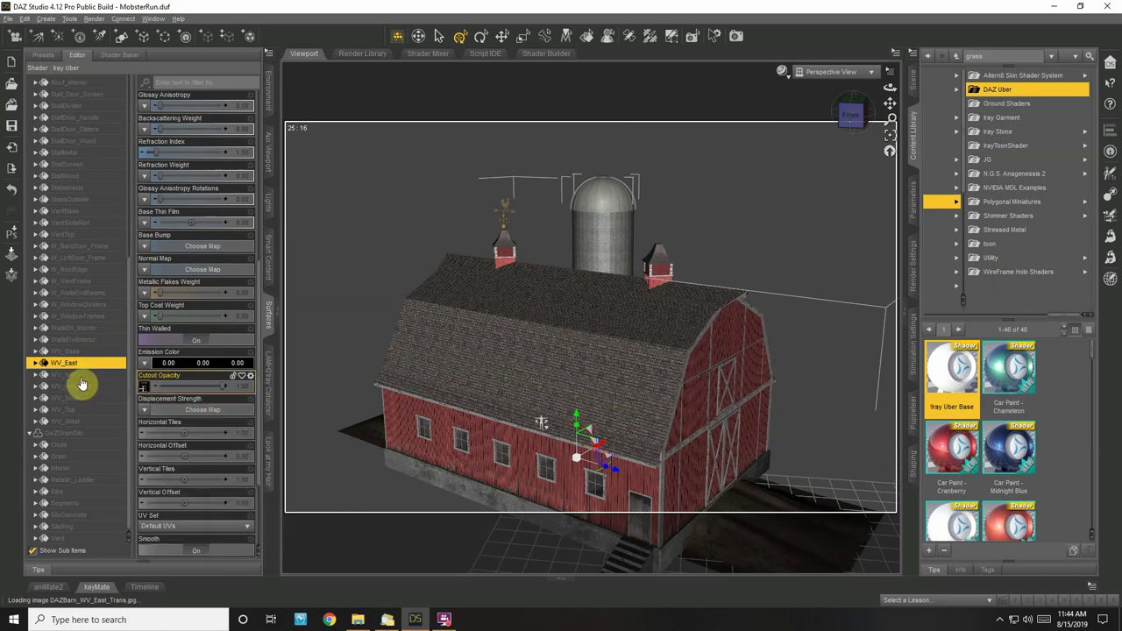
mouse_move(142, 391)
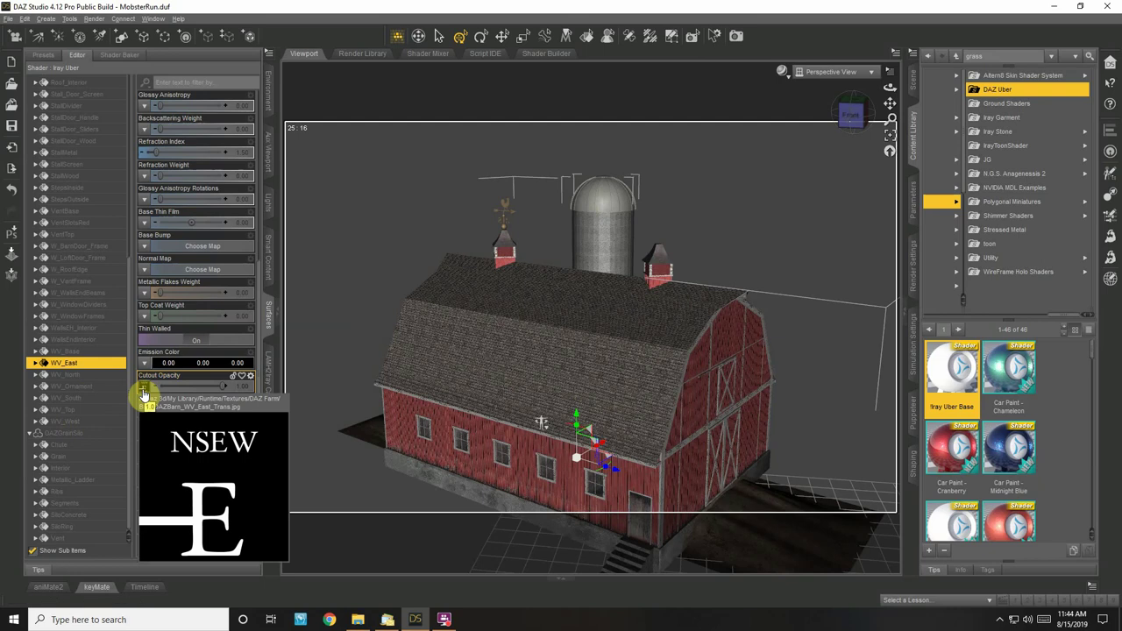
left_click(93, 386)
left_click(89, 398)
left_click(82, 409)
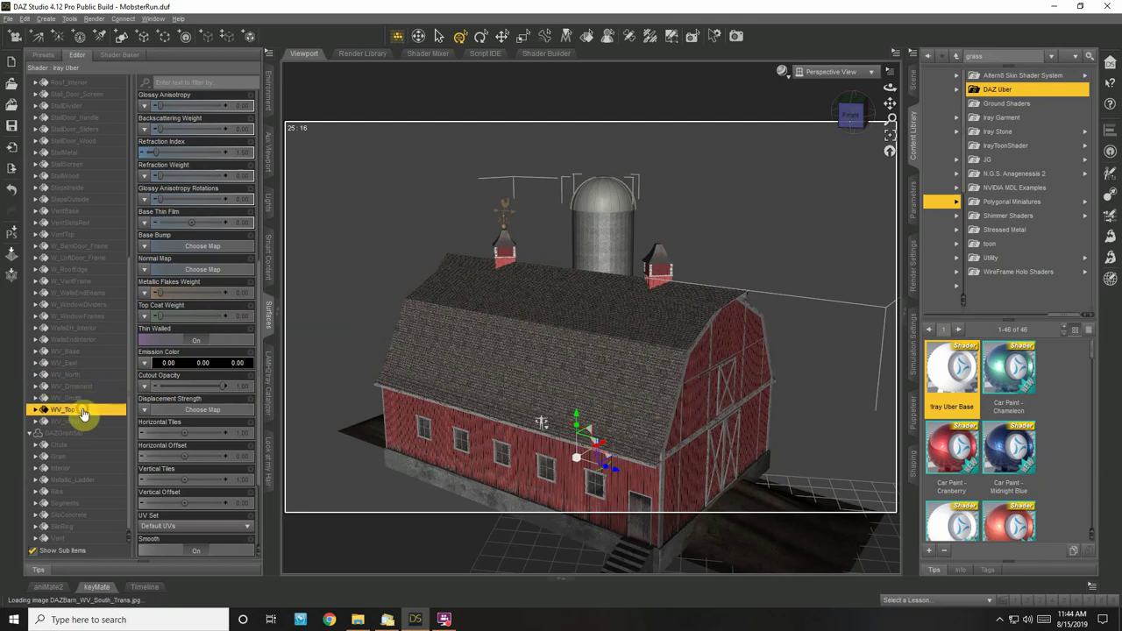
left_click(79, 421)
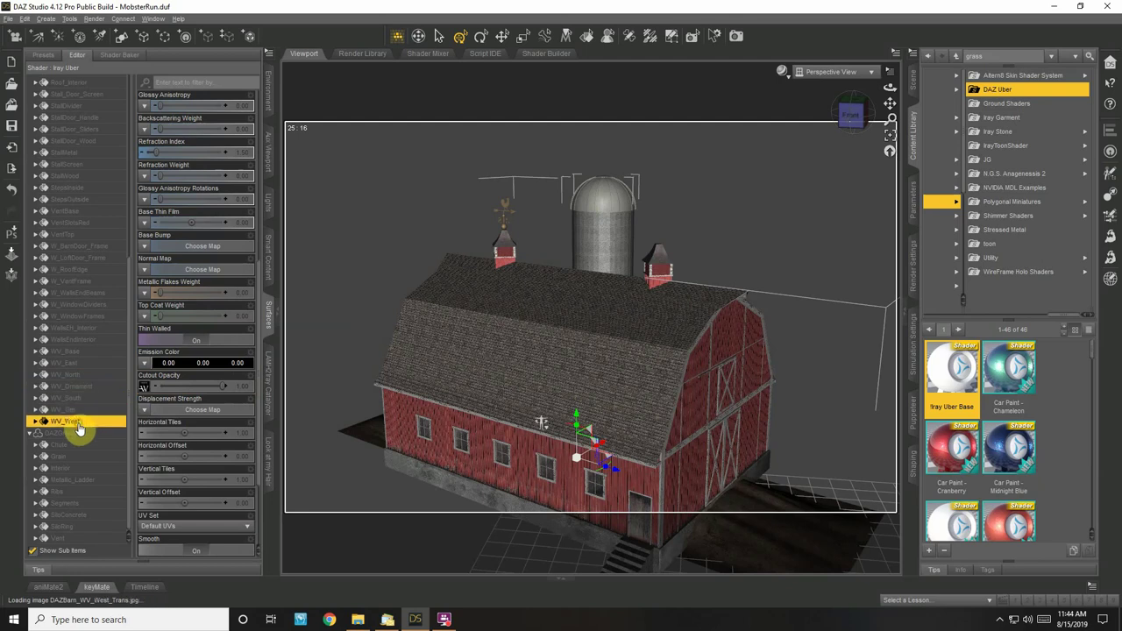
Set the WV_Base surface's Glossy Reflectivity to 0.44 and its Glossy Roughness to 0.35
scroll(201, 366, "up", 4)
scroll(201, 366, "up", 5)
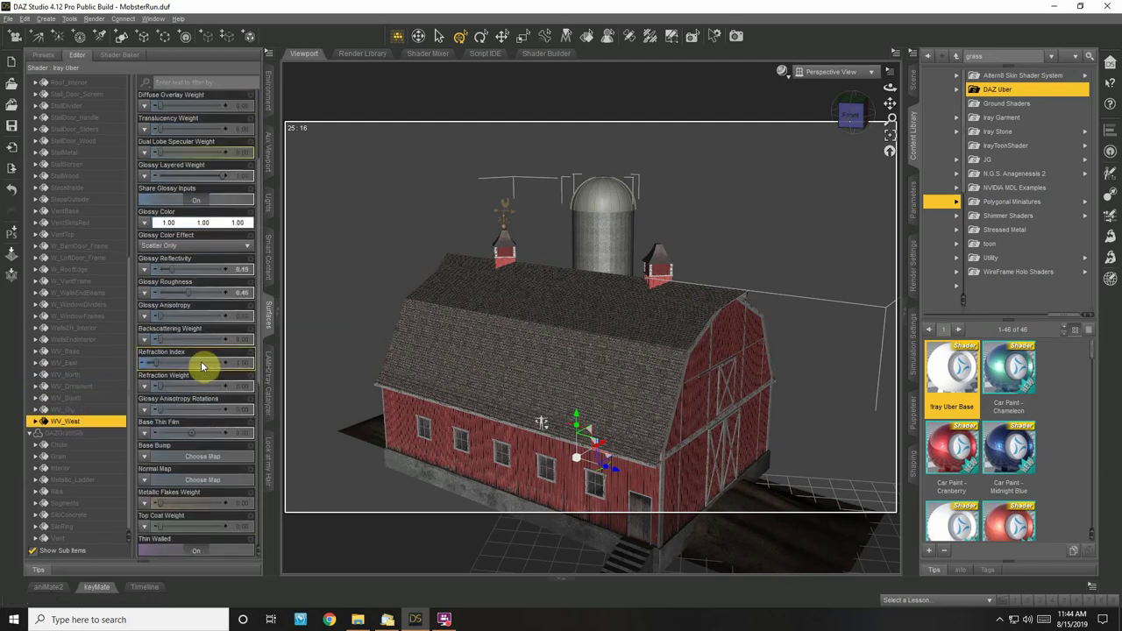
left_click(70, 351)
mouse_move(146, 132)
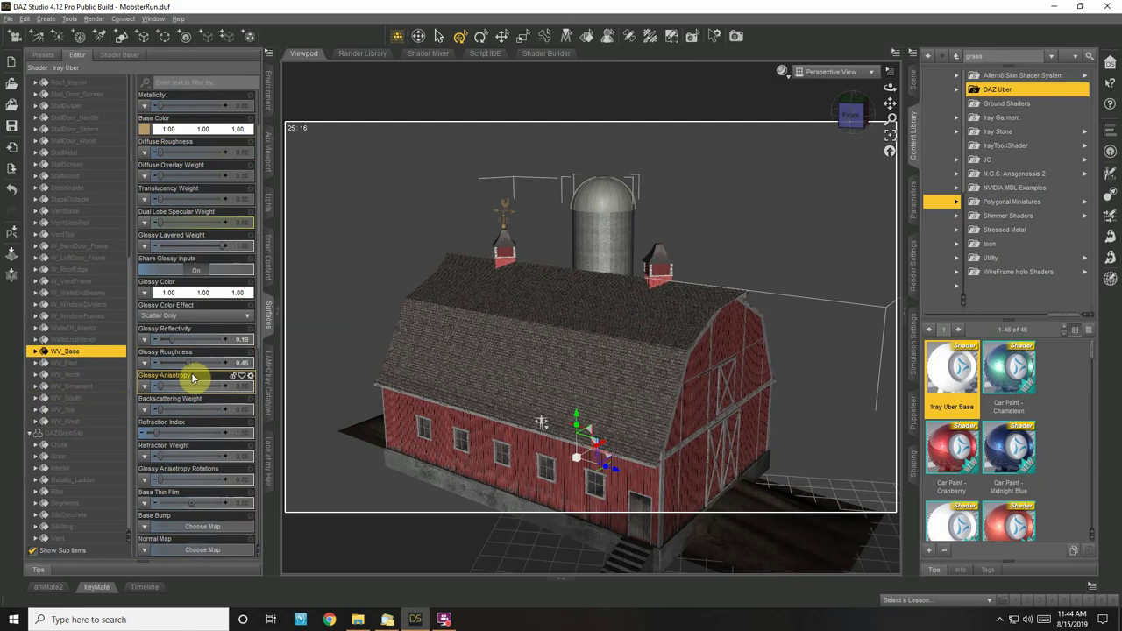
left_click_drag(183, 340, 187, 340)
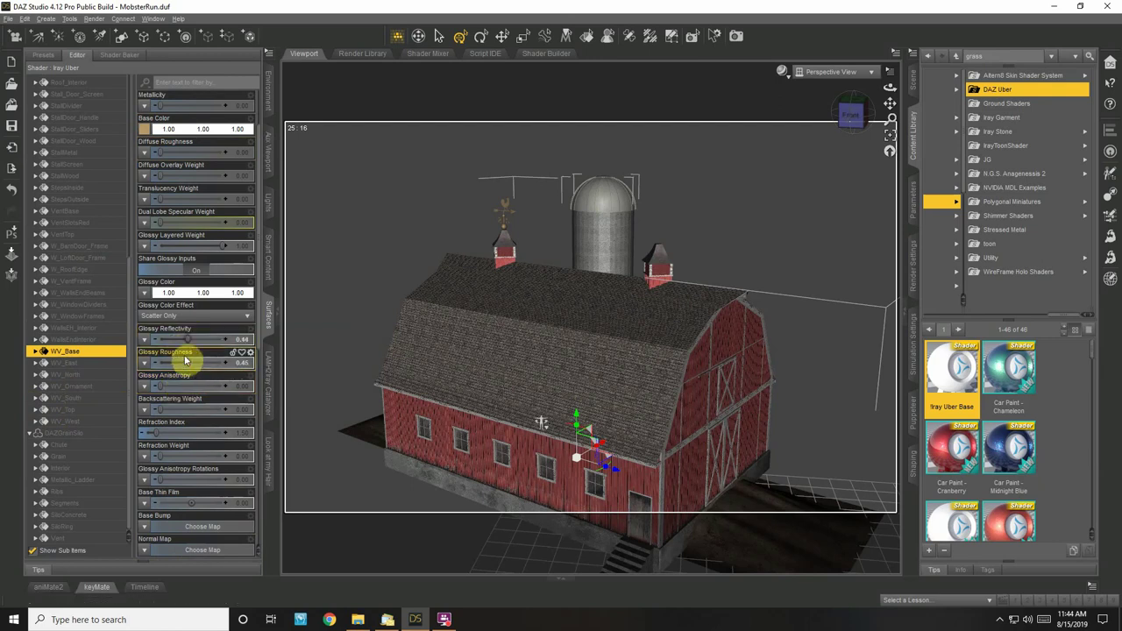
scroll(195, 410, "down", 5)
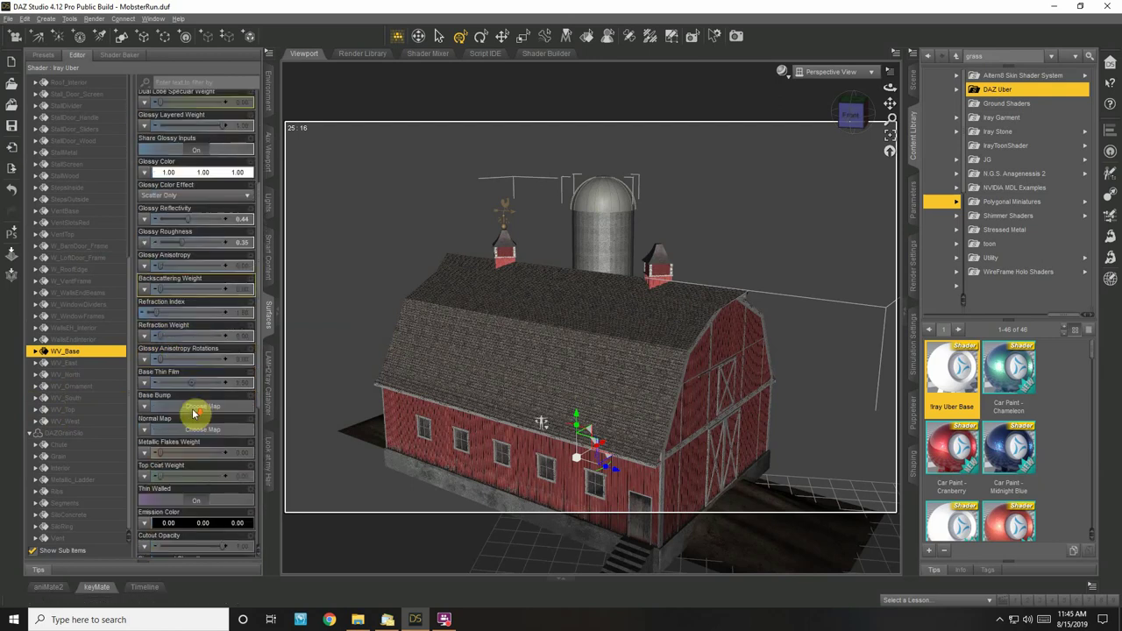
scroll(194, 413, "up", 3)
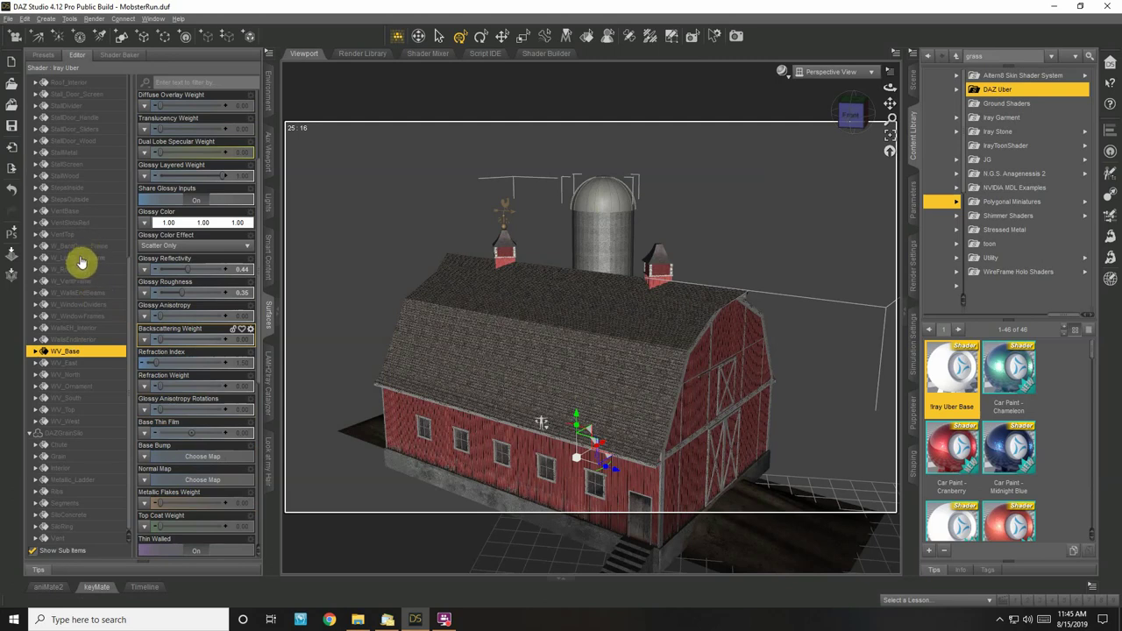
Set the Base Bump of the barn's StepsOutside surface to 3
left_click(72, 201)
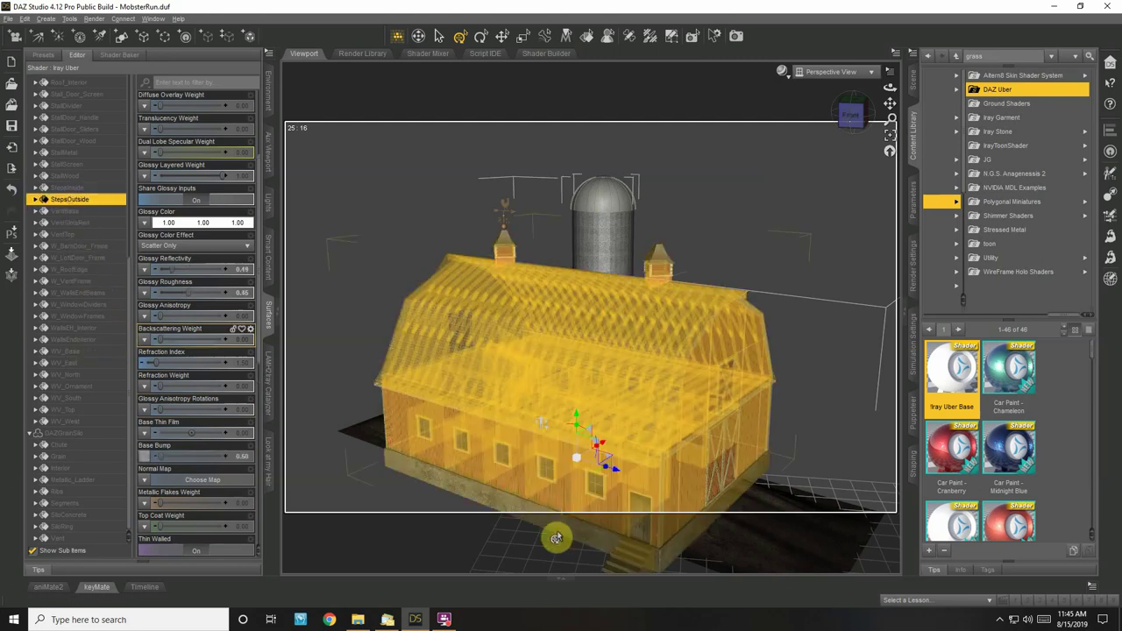
mouse_move(148, 462)
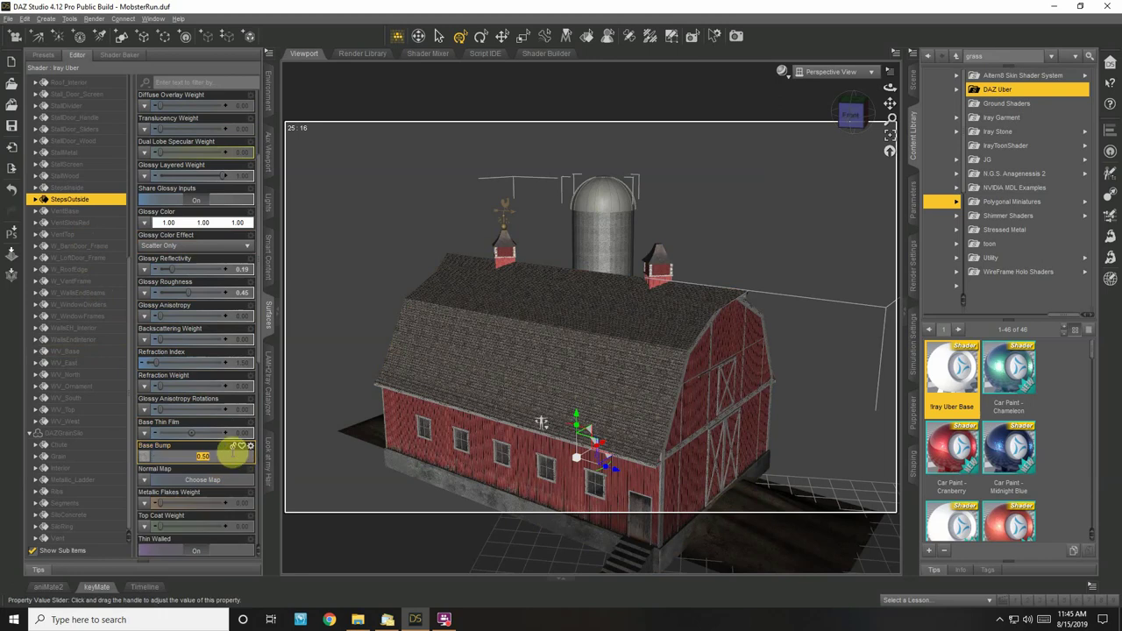
type("3")
key("Return")
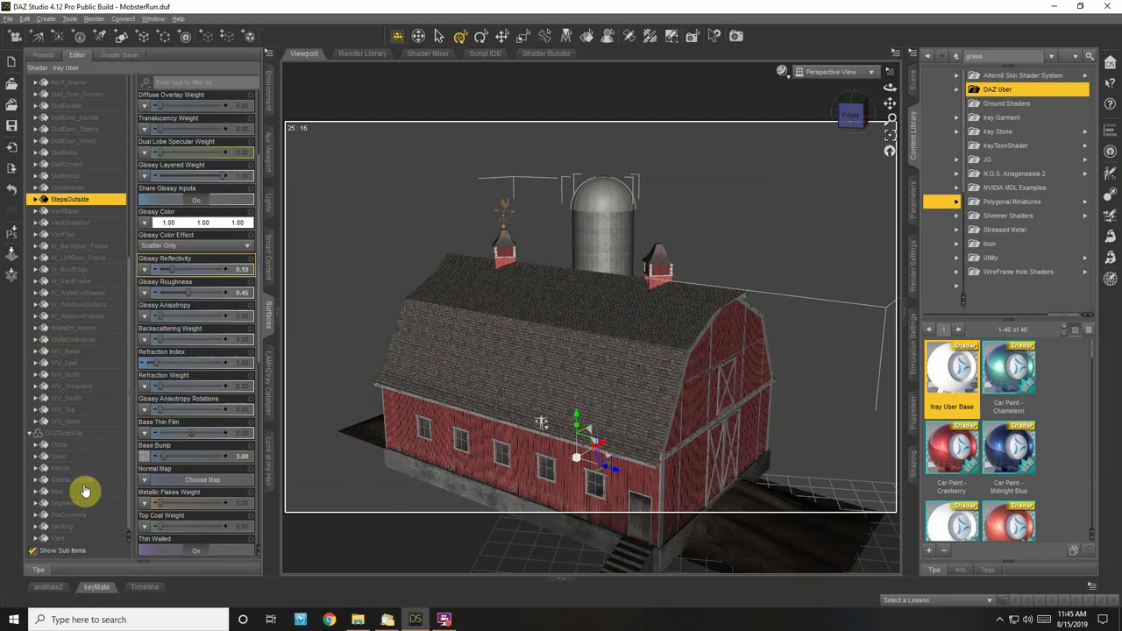
Check the base colour maps of the grain silo's Ribs and Segments surfaces, and set Glossy Reflectivity of Segments and SiloRing to 0.38
left_click(82, 481)
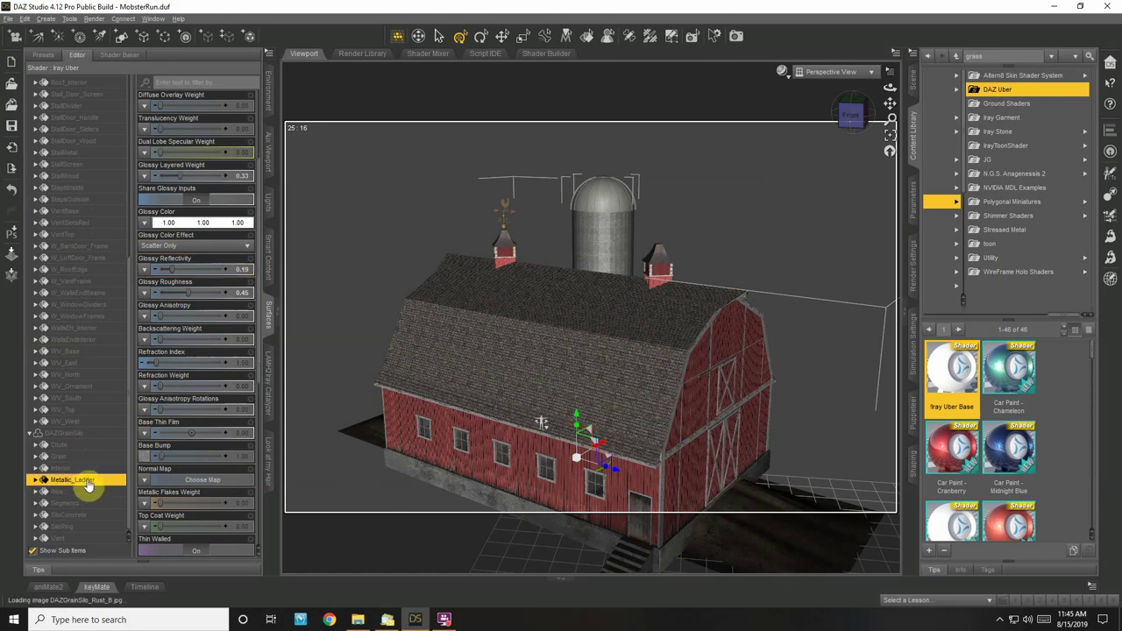
left_click(83, 493)
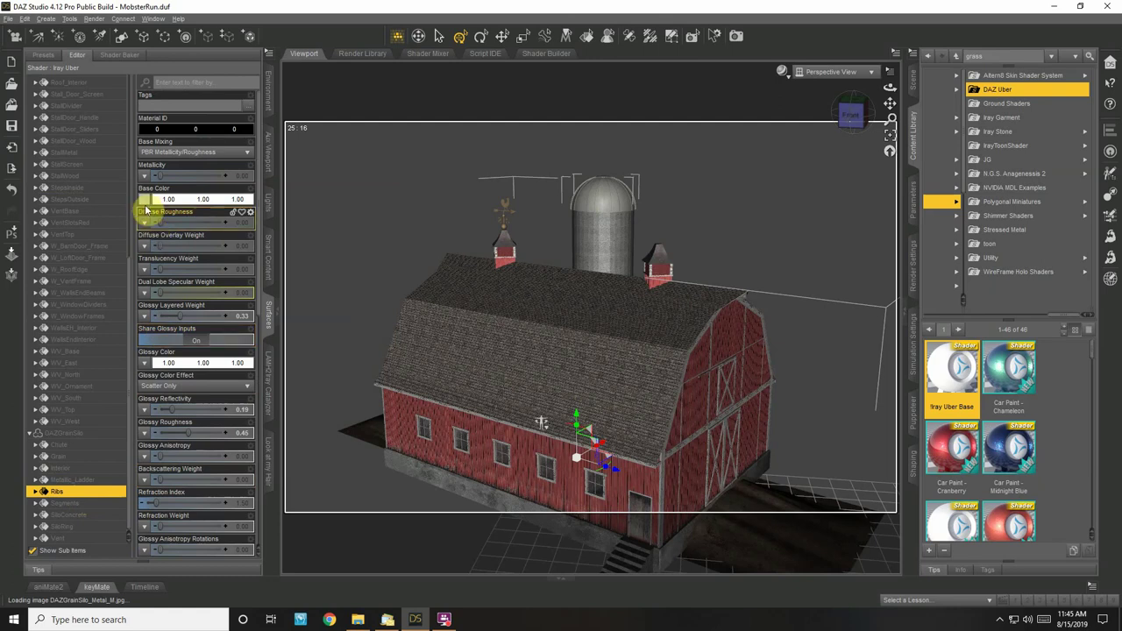
mouse_move(145, 202)
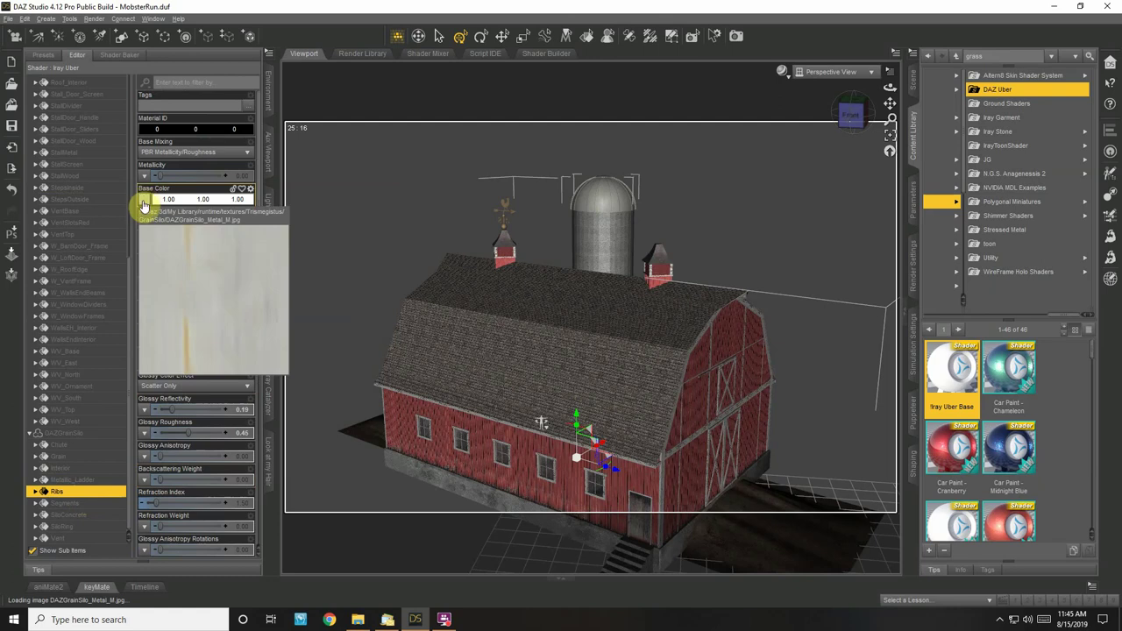
left_click(84, 503)
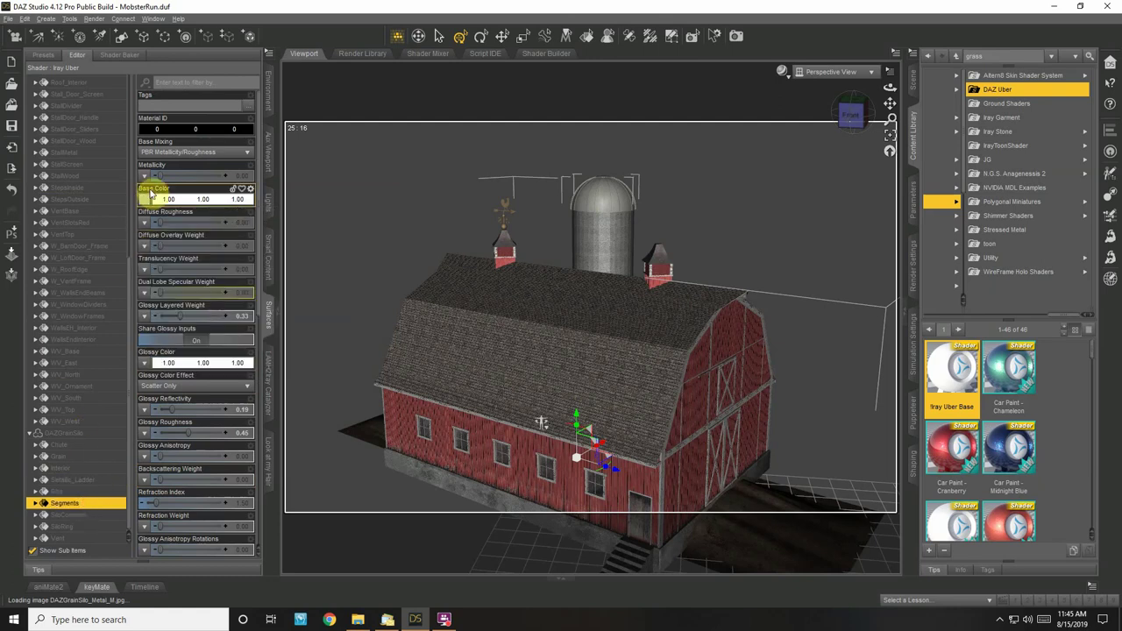
mouse_move(143, 204)
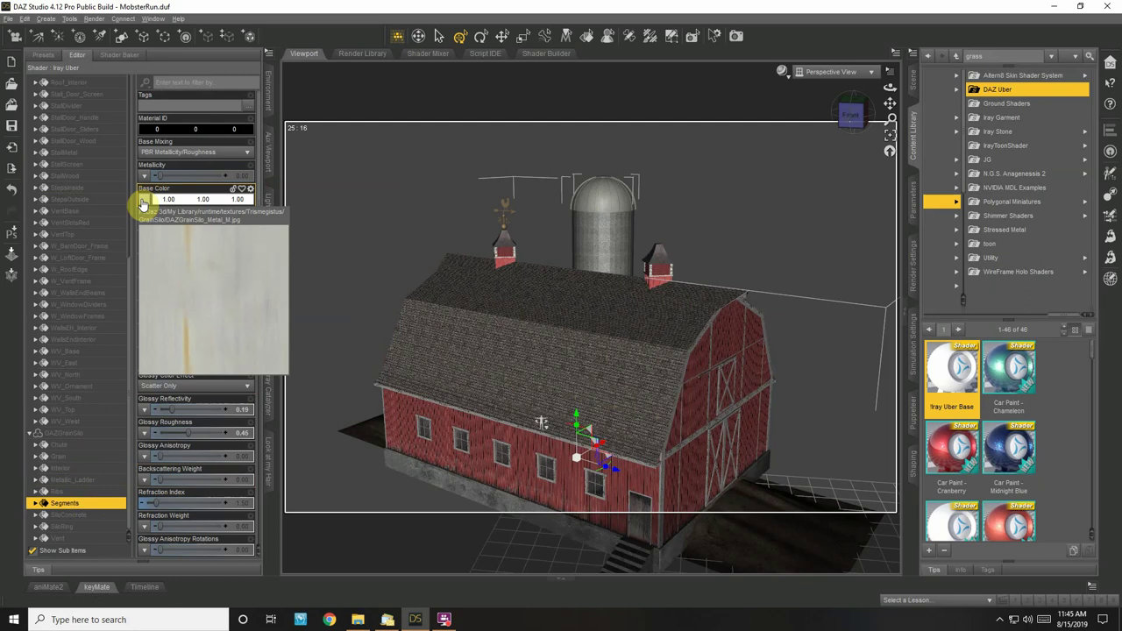
left_click(77, 526)
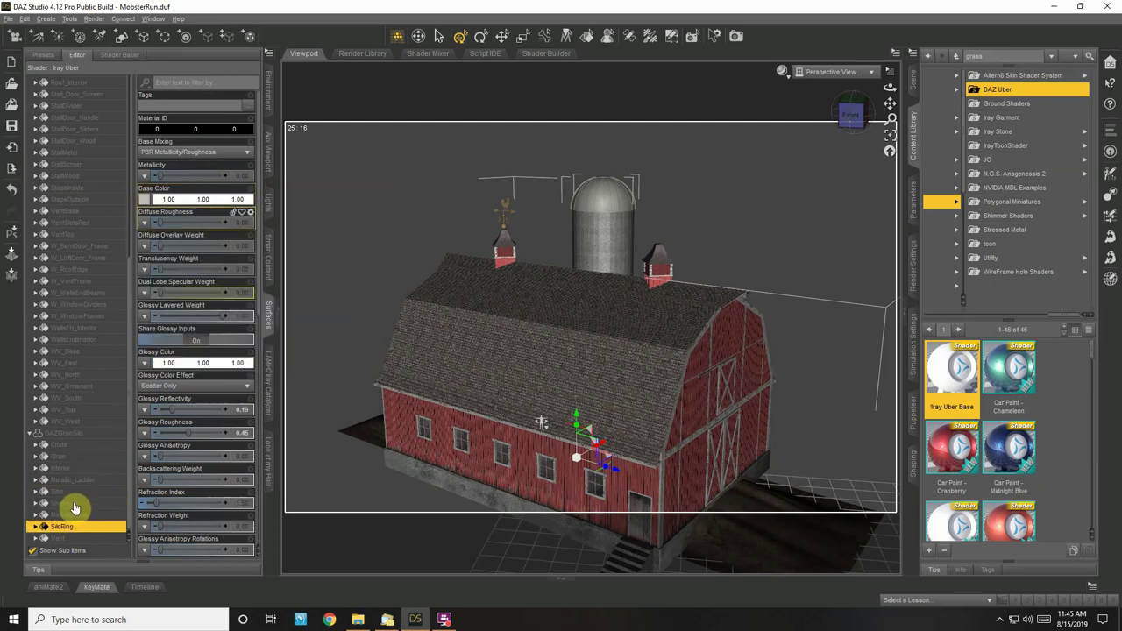
left_click(76, 505, "ctrl")
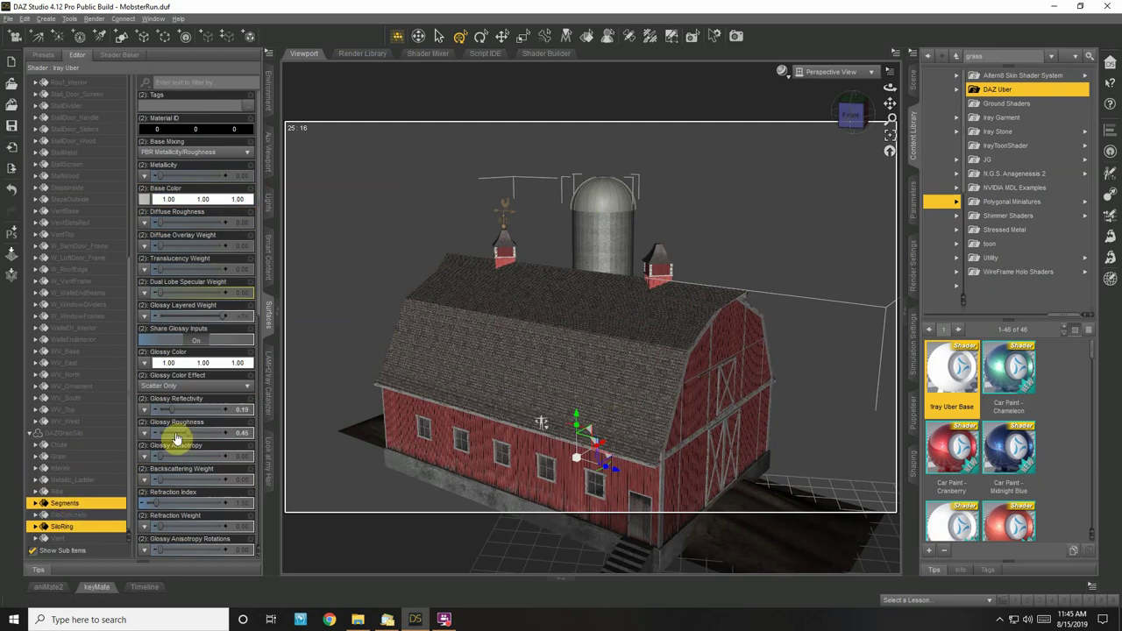
scroll(185, 430, "down", 5)
left_click_drag(175, 208, 188, 226)
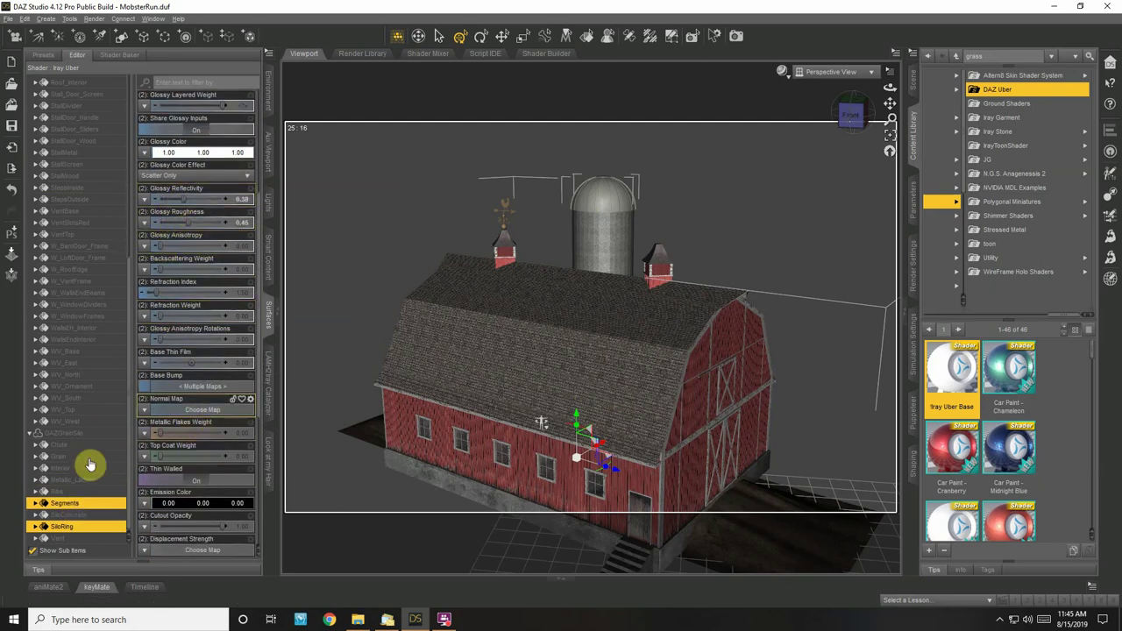
Set the Base Bump of the grain silo's SiloRing surface to 4
left_click(76, 507)
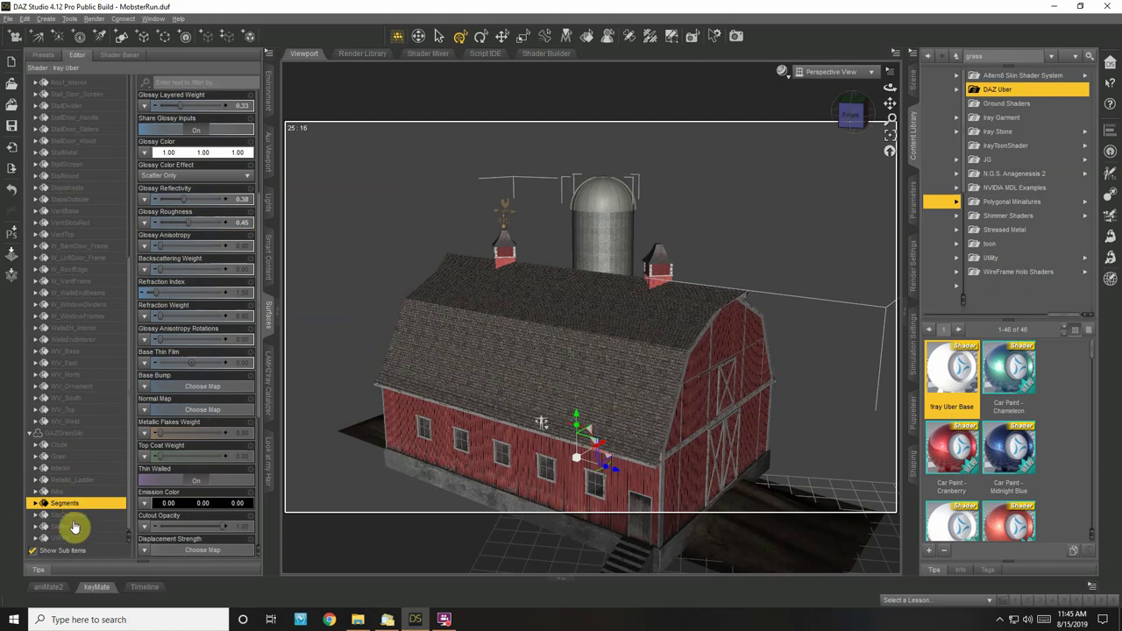
left_click(74, 526)
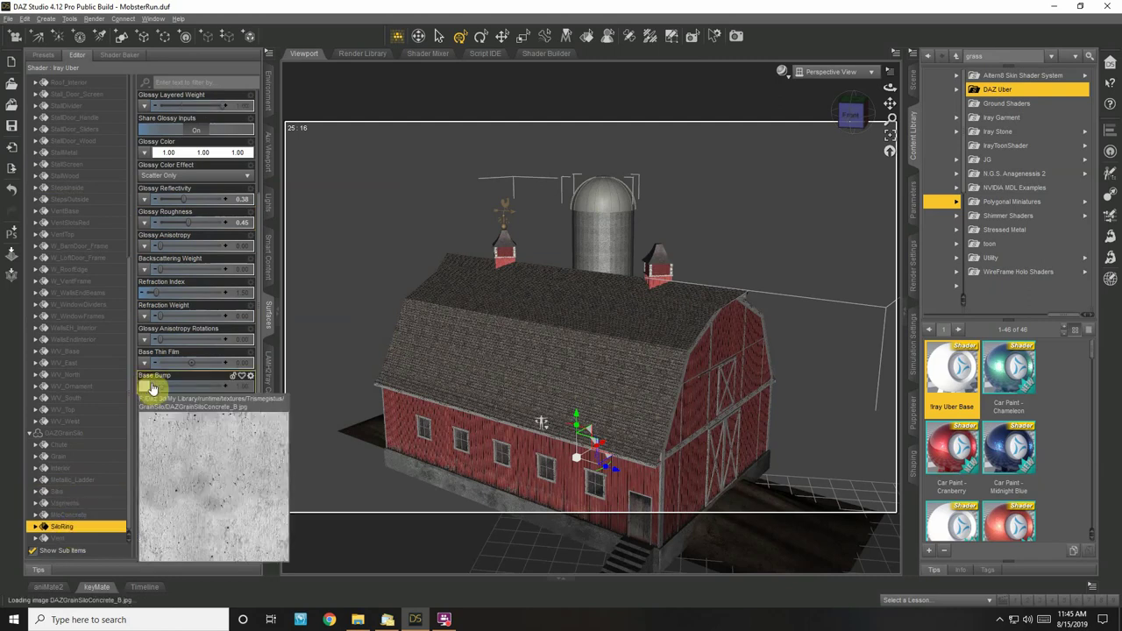
left_click(235, 387)
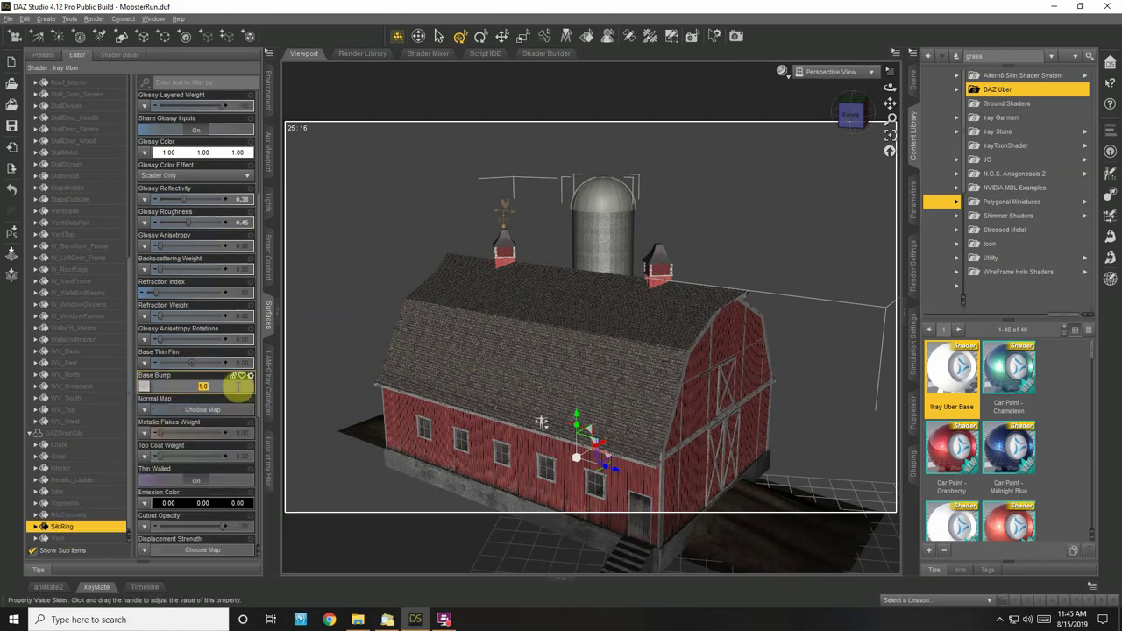
type("4")
key("Return")
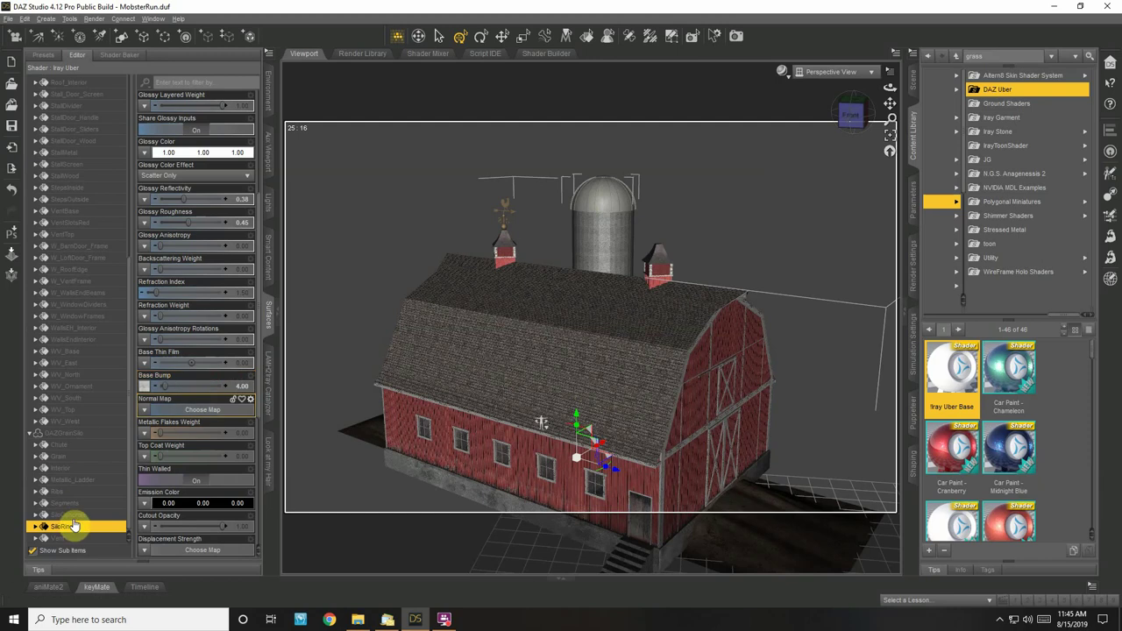
Set the Base Bump of the grain silo's SiloConcrete surface to 8
left_click(74, 515)
mouse_move(143, 390)
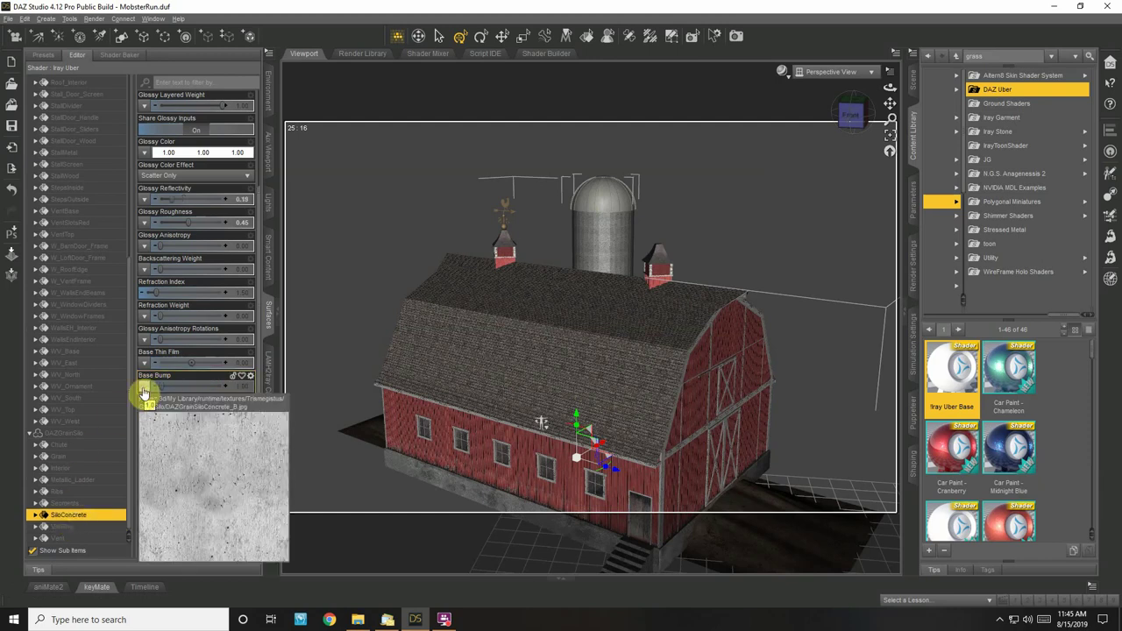
left_click(238, 383)
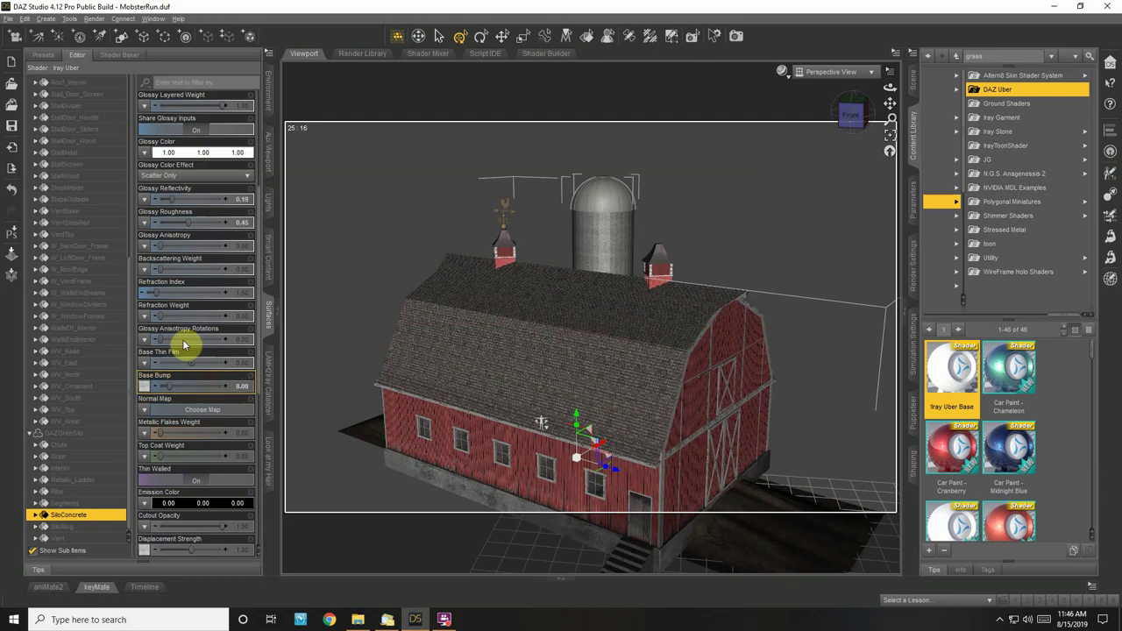
scroll(181, 246, "up", 5)
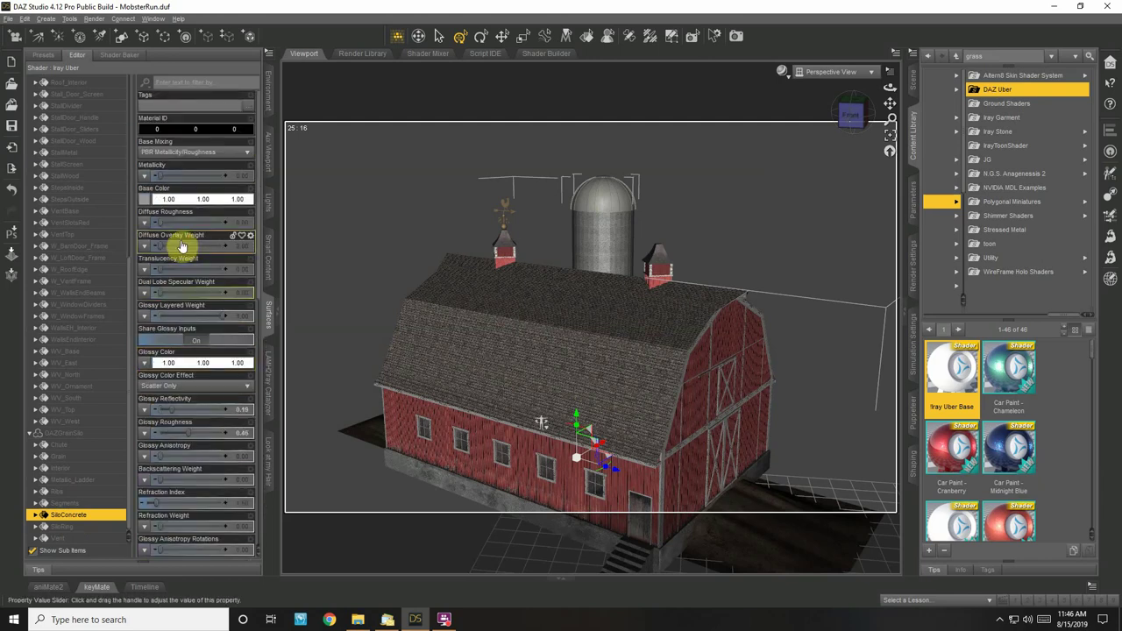
left_click(75, 528)
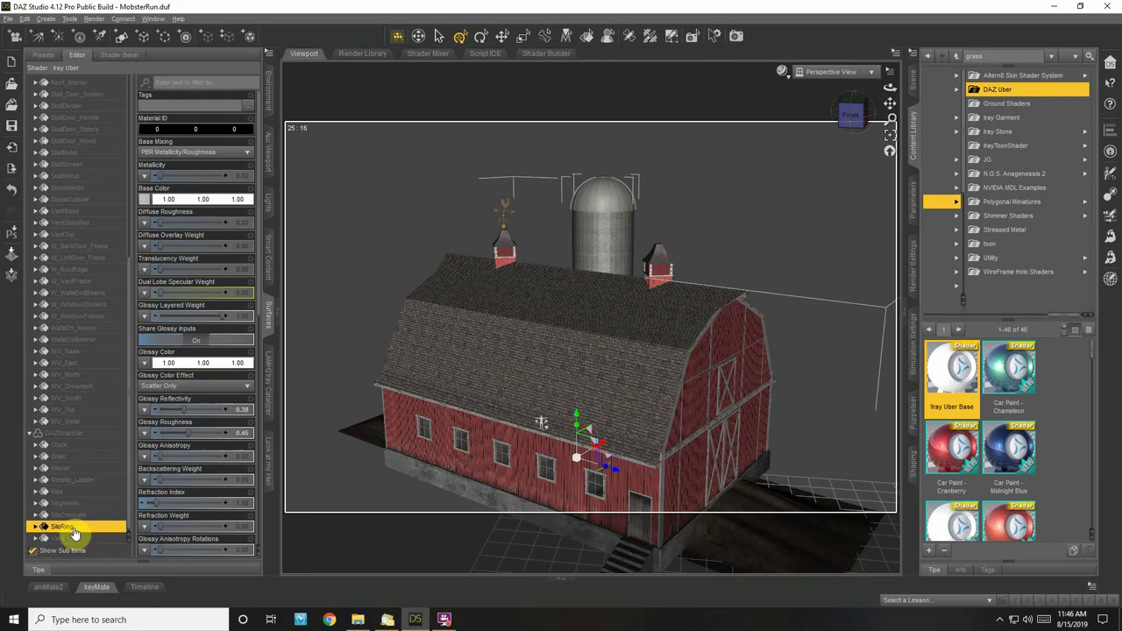
View the scene through the Default Camera and preview it with the NVIDIA Iray draw style
left_click(819, 74)
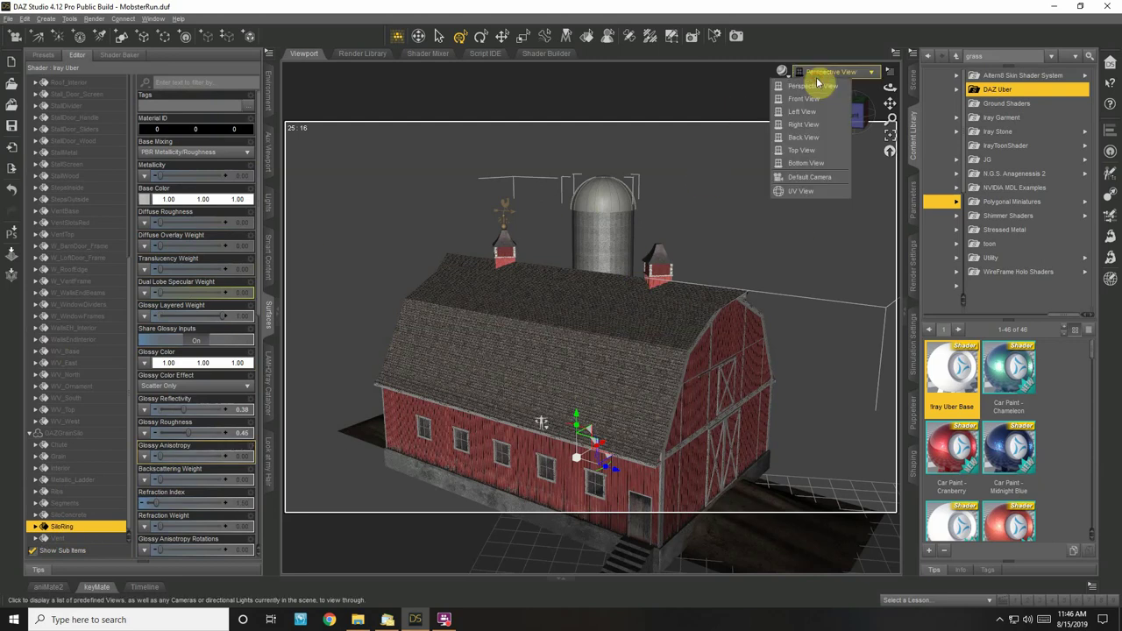
left_click(807, 177)
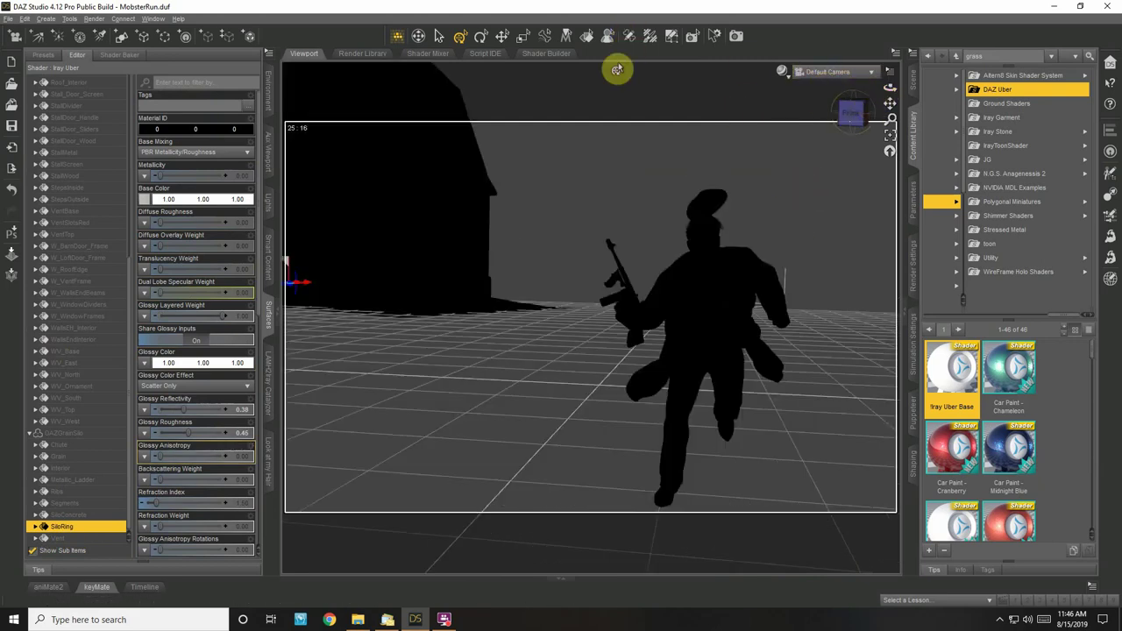
left_click(784, 75)
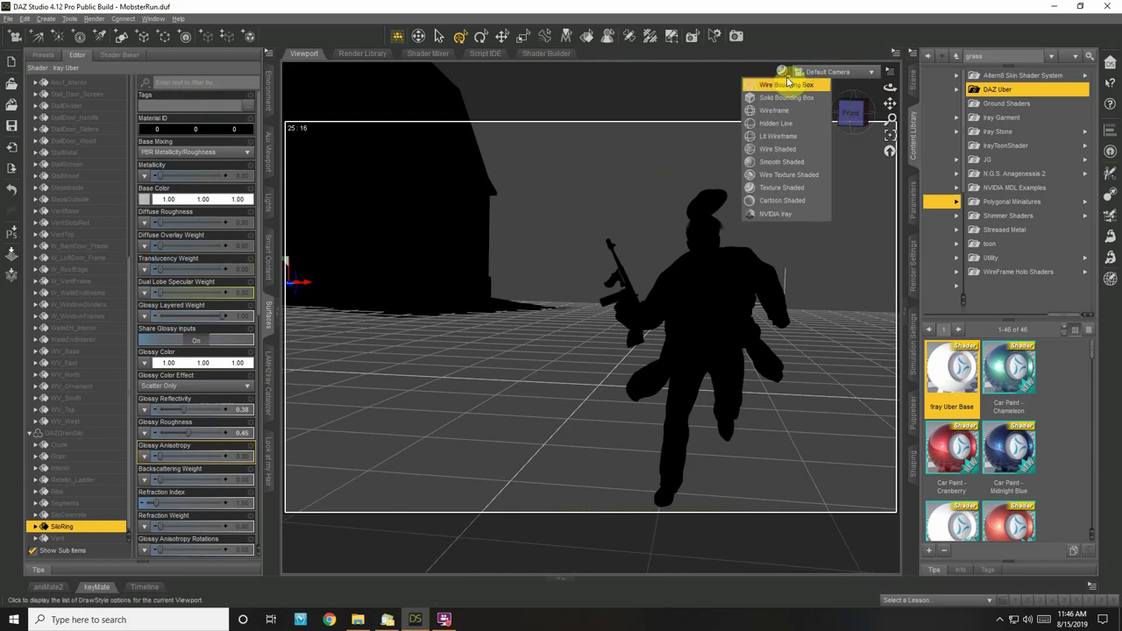
left_click(783, 215)
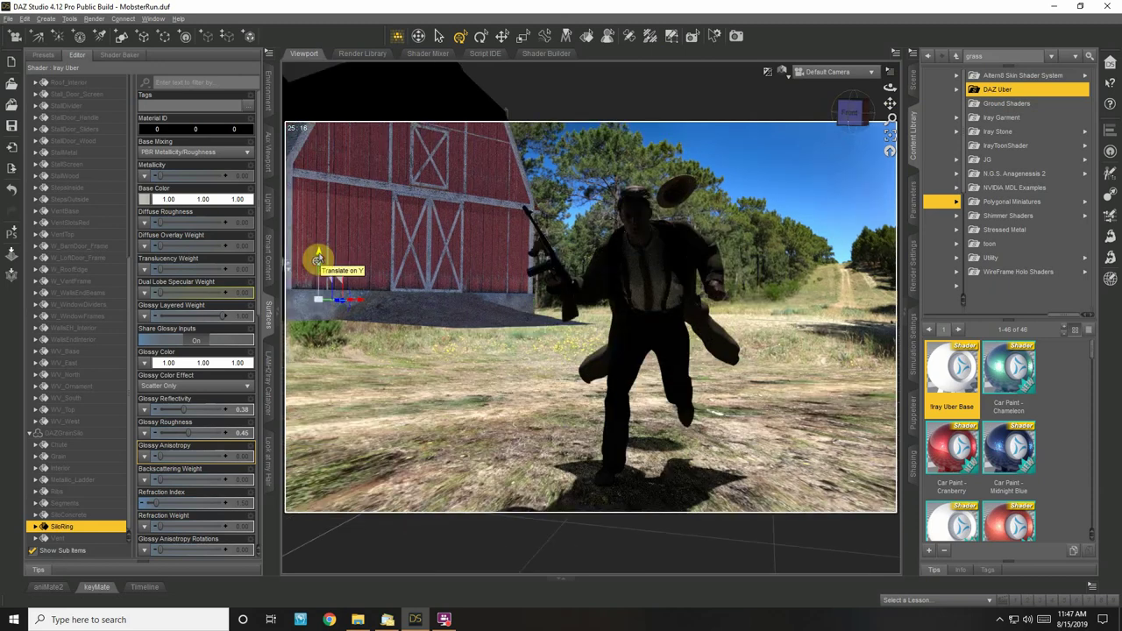
Adjust the height of the barn and grain silo along Y, first lowering them and then raising them to expose the barn's dirt base
left_click_drag(318, 258, 318, 268)
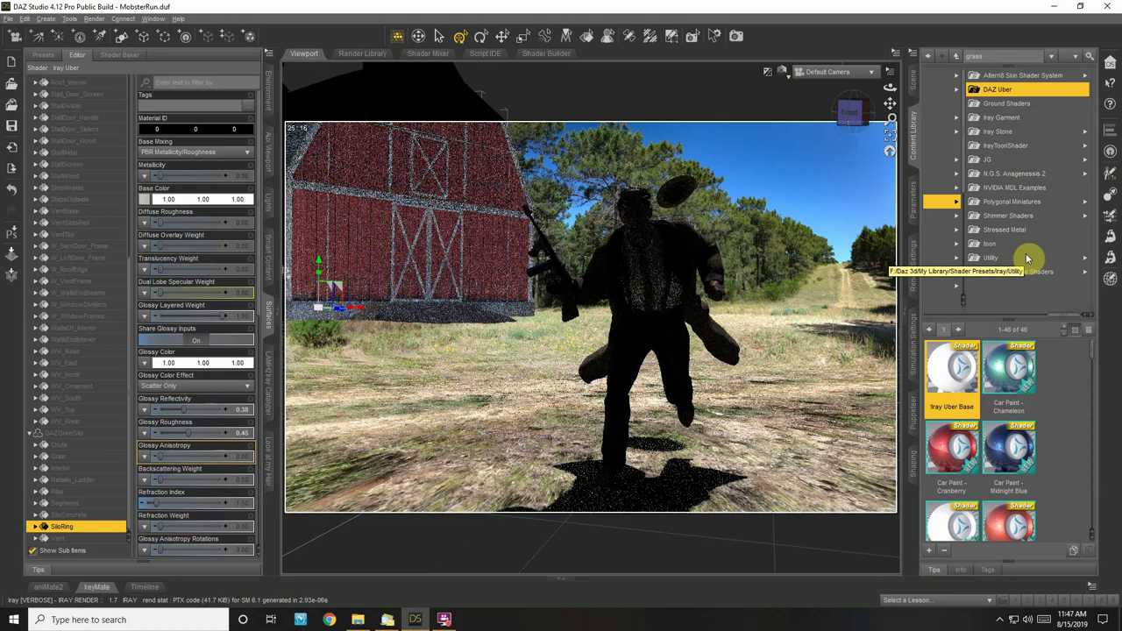
left_click_drag(1025, 255, 949, 102)
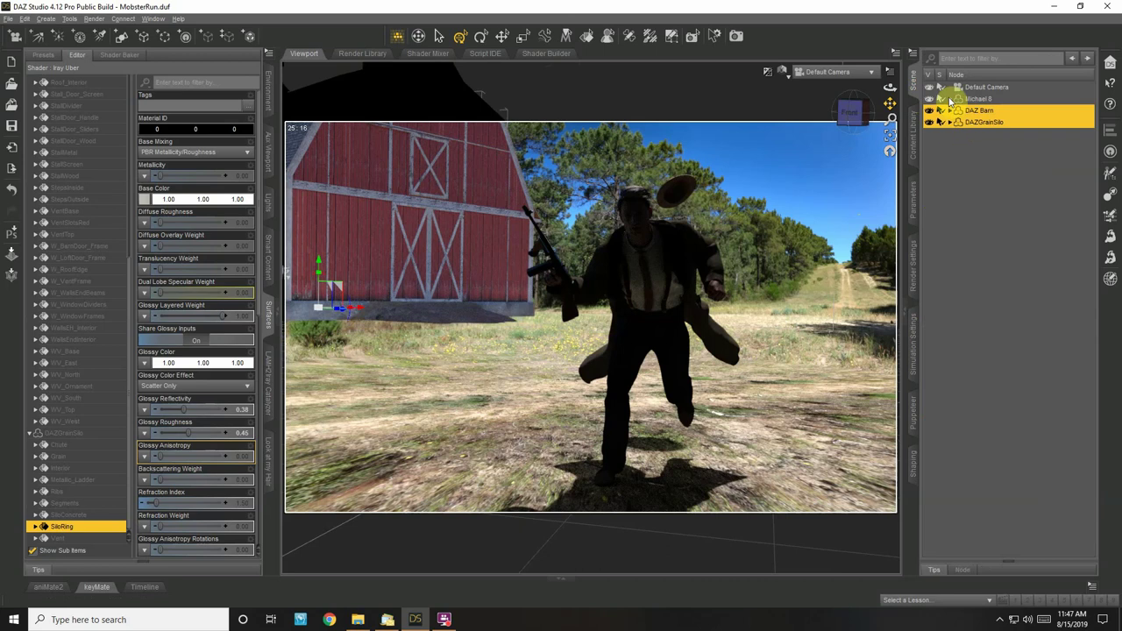
left_click_drag(950, 102, 315, 264)
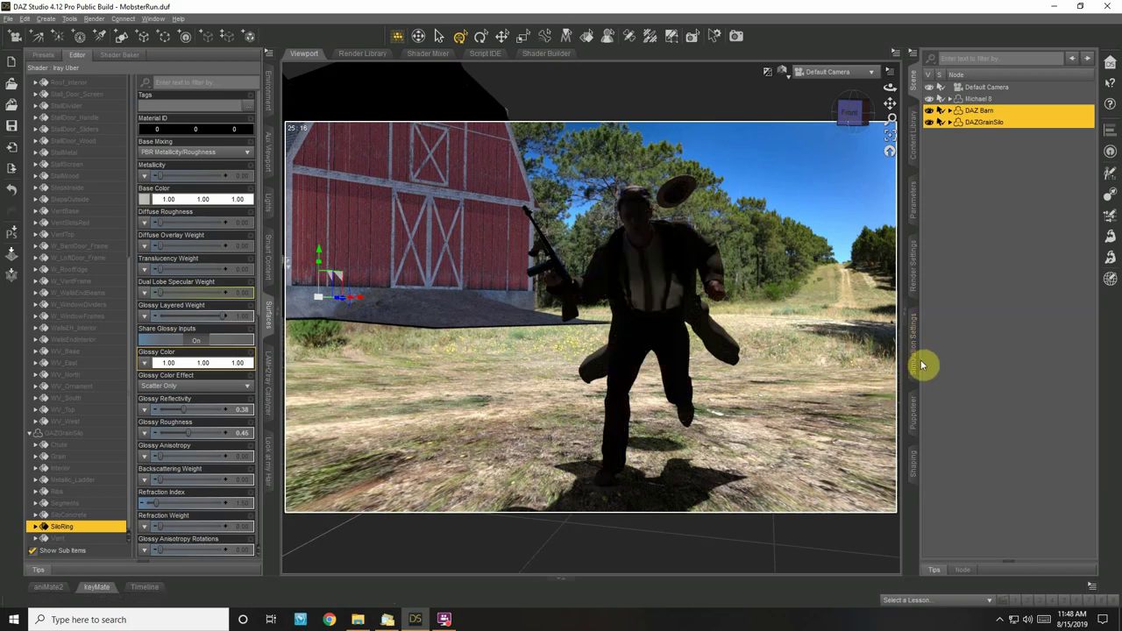
Try a Dome Scale Multiplier of 10 in the environment render settings, and settle on 40
left_click(913, 276)
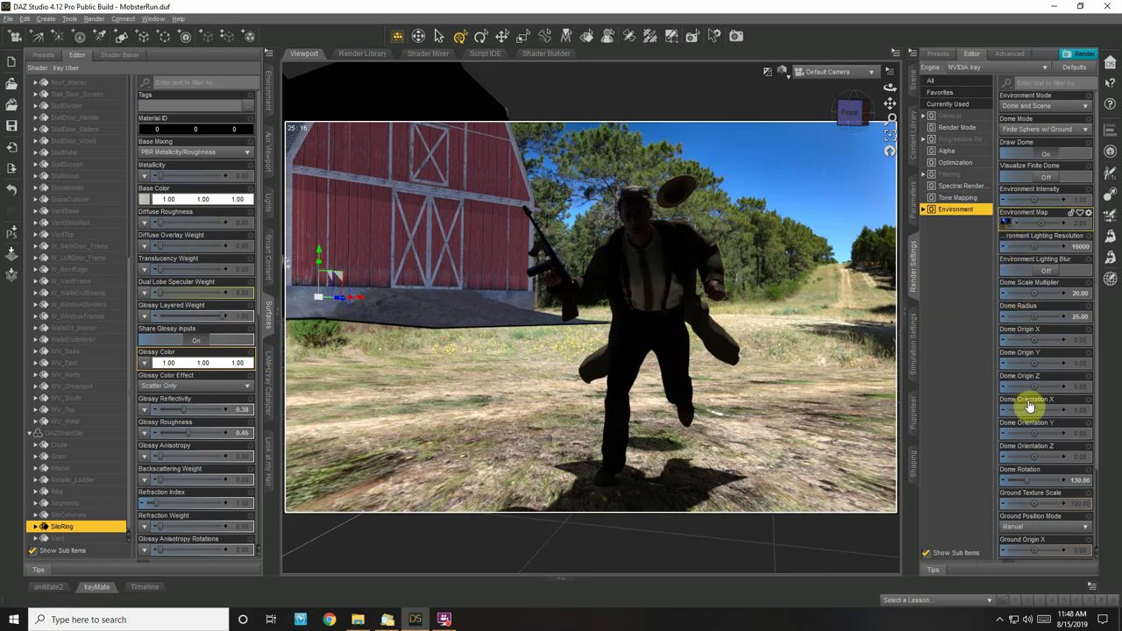
left_click(1076, 300)
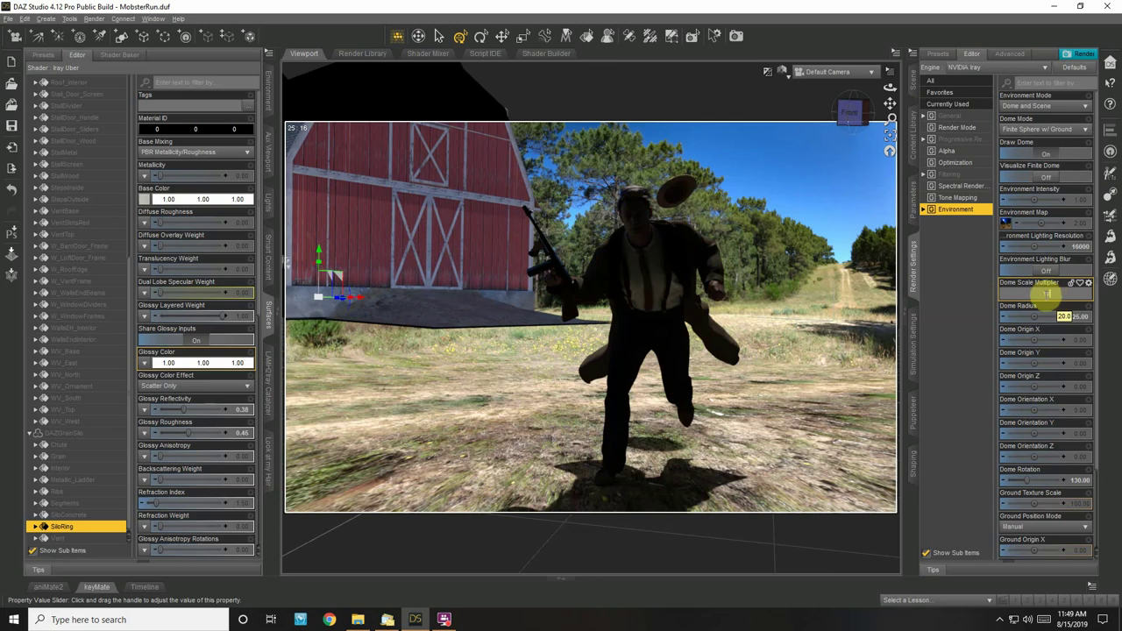
key("Return")
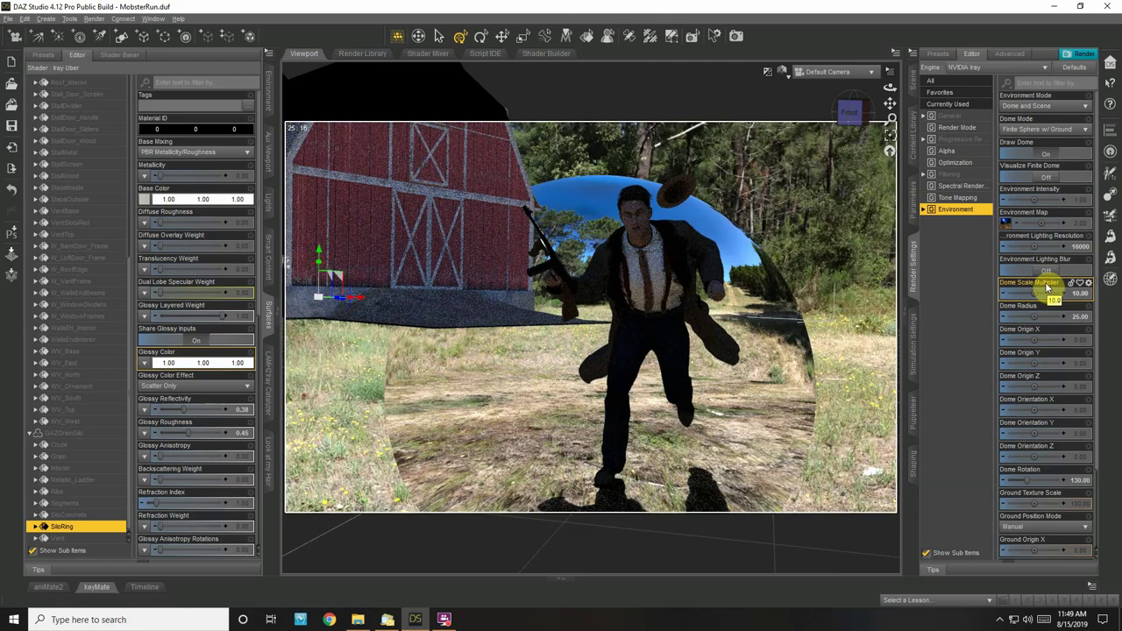
left_click(1080, 295)
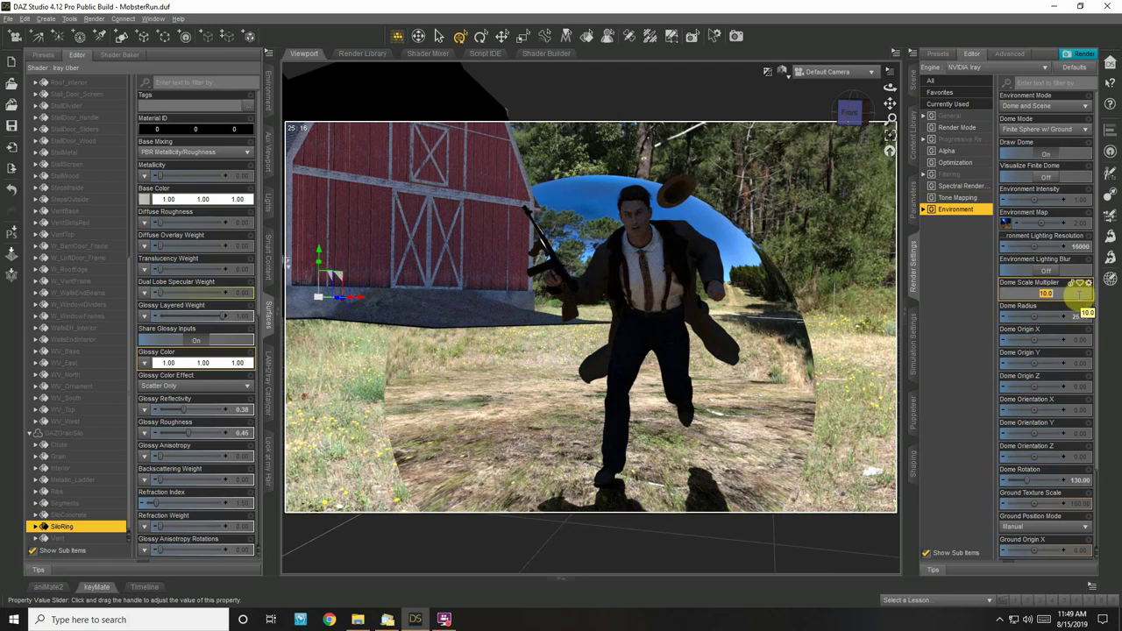
double_click(1077, 297)
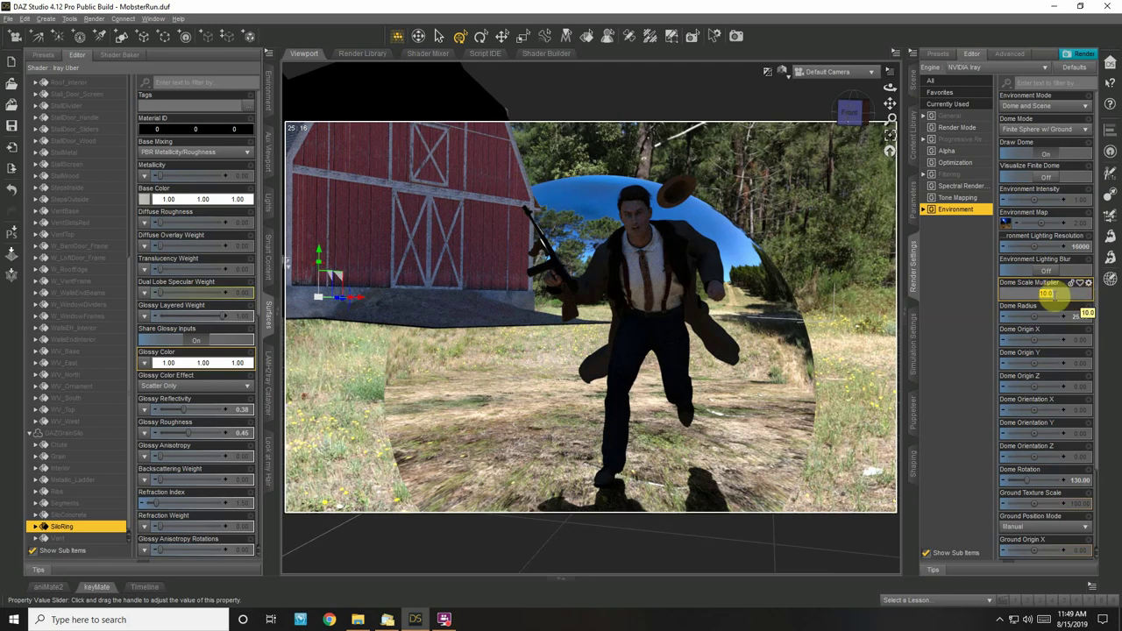
type("40")
key("Return")
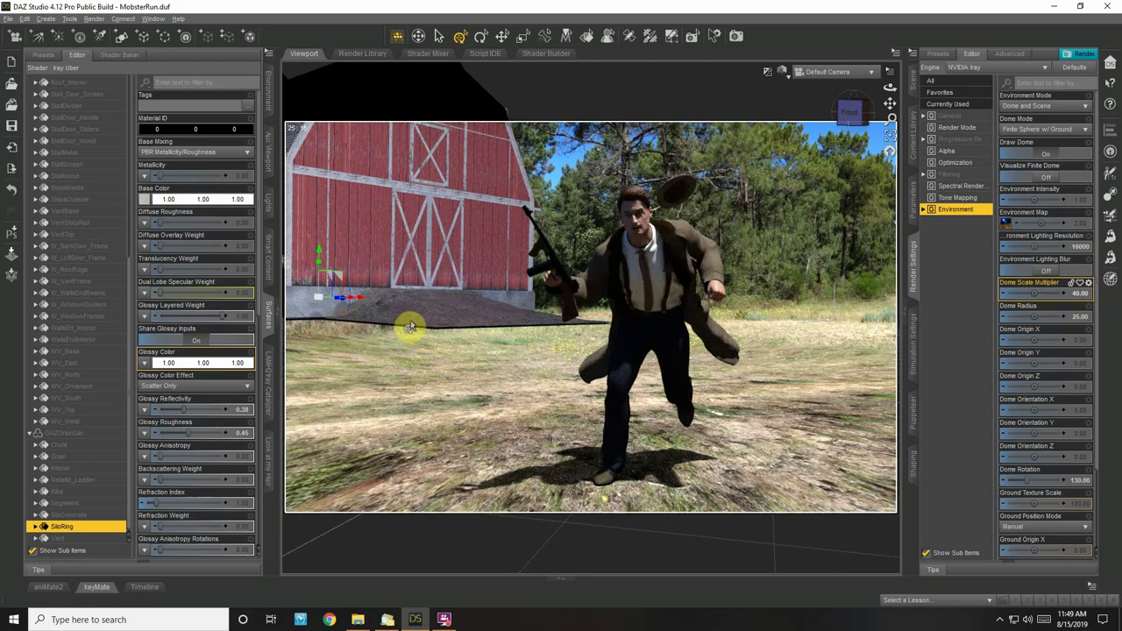
Set the environment's Dome Radius to 40
left_click(1085, 317)
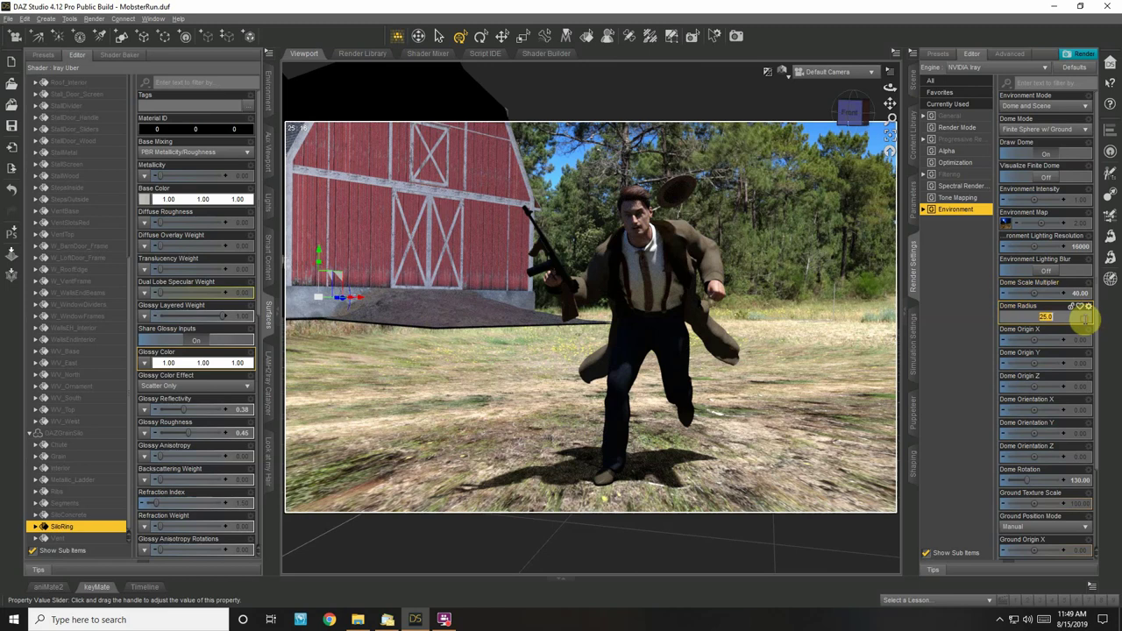
type("40")
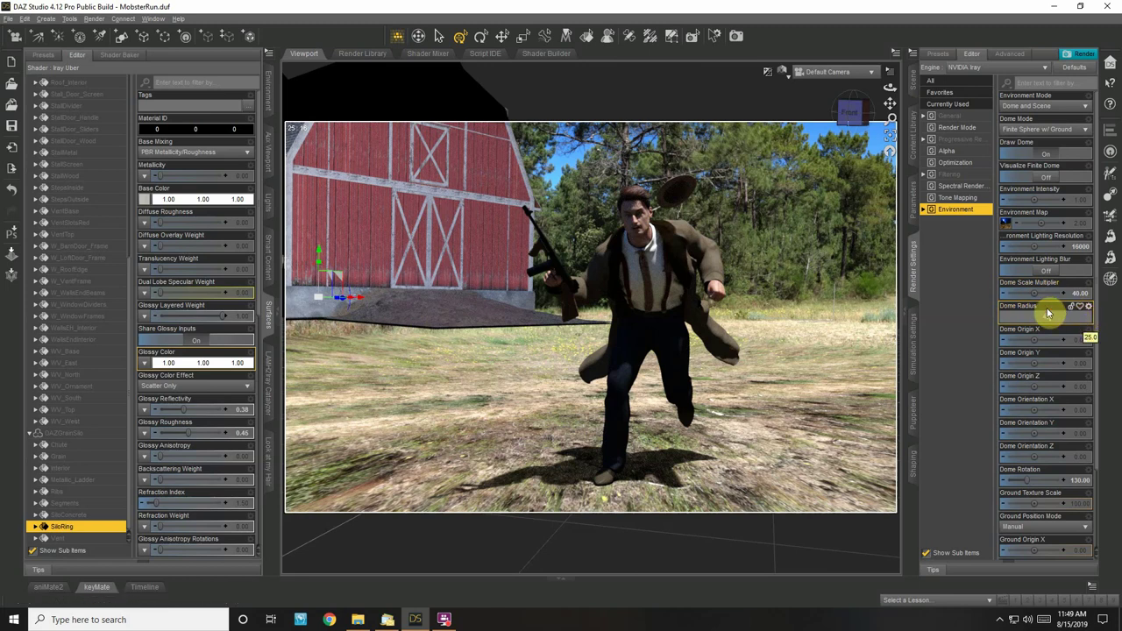
key("Return")
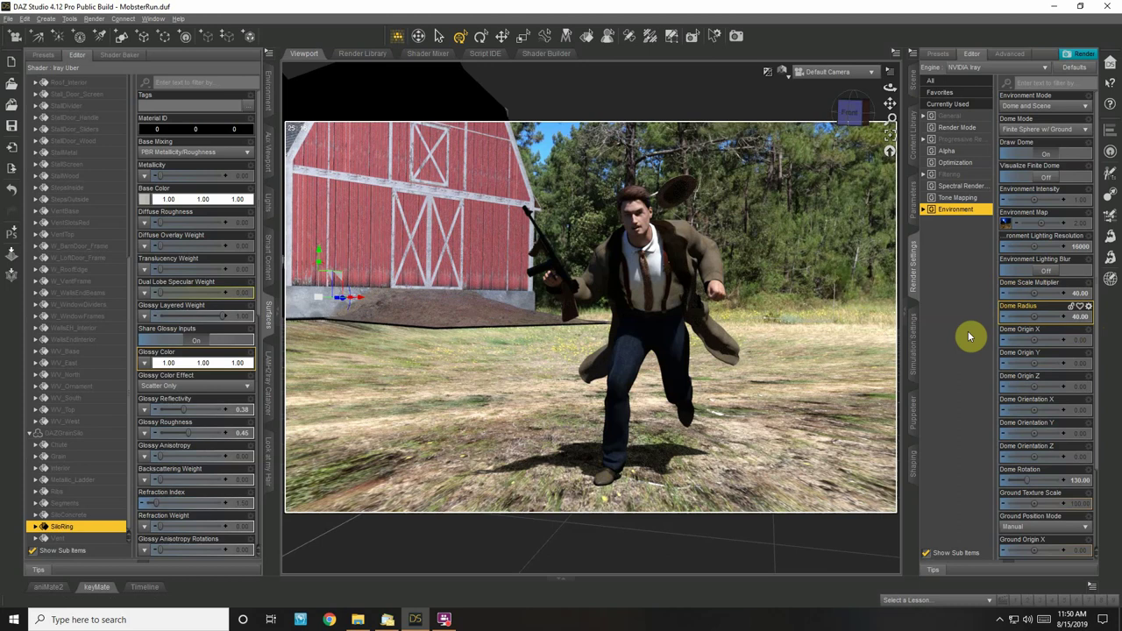
Orbit the Default Camera slightly to view the running mobster and barn from a higher angle
left_click(1070, 248)
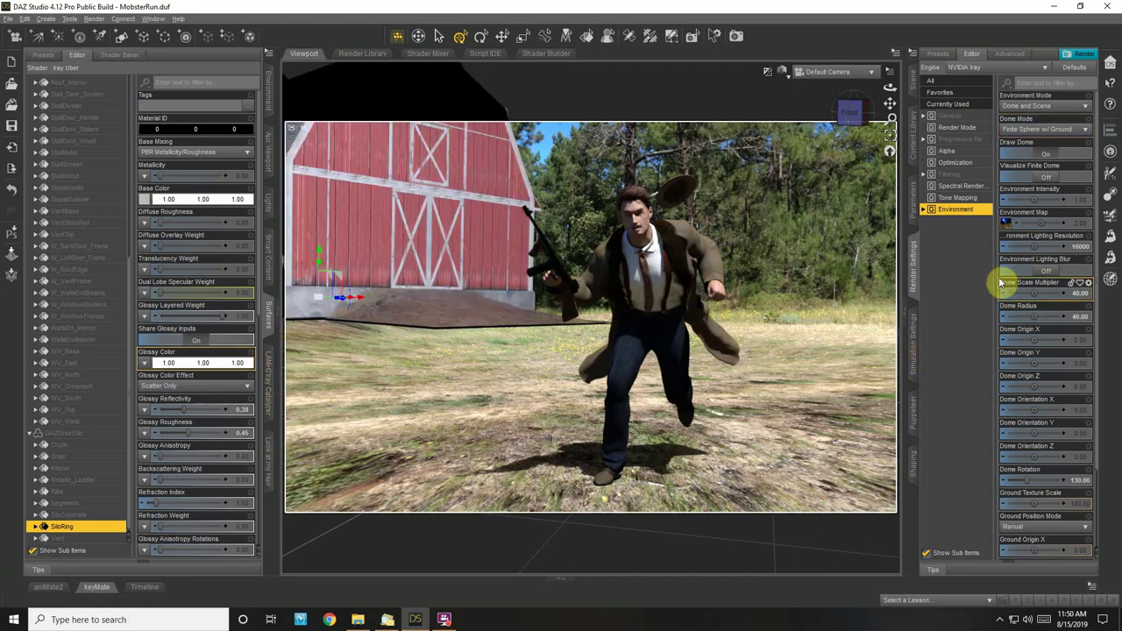
left_click(1031, 355)
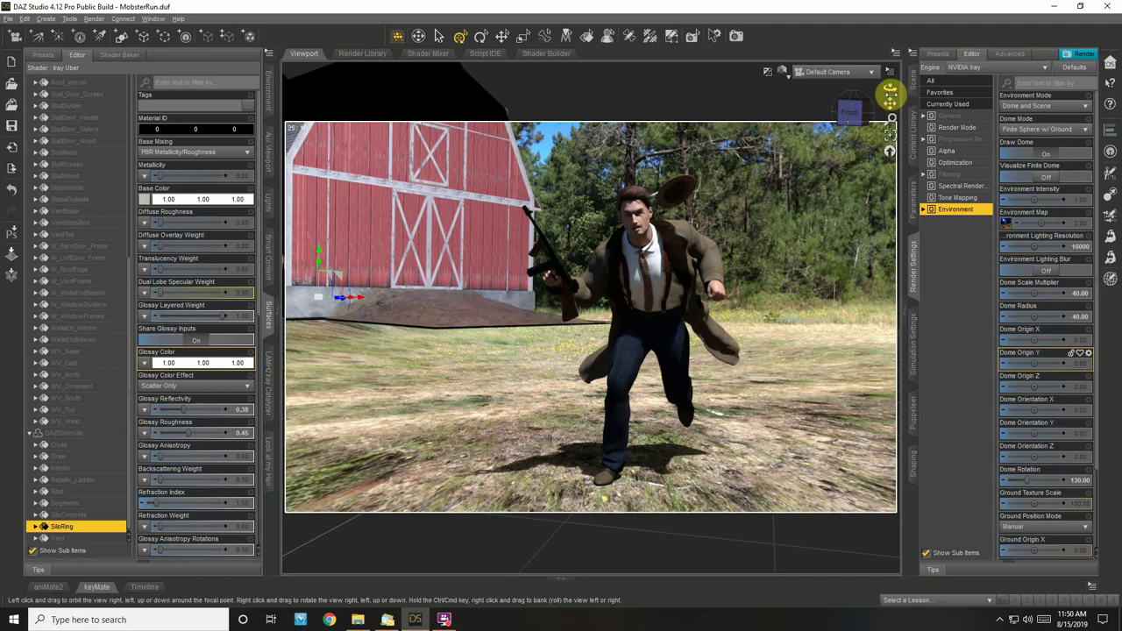
mouse_move(890, 89)
left_mouse_down()
mouse_move(878, 90)
mouse_move(890, 88)
left_mouse_up()
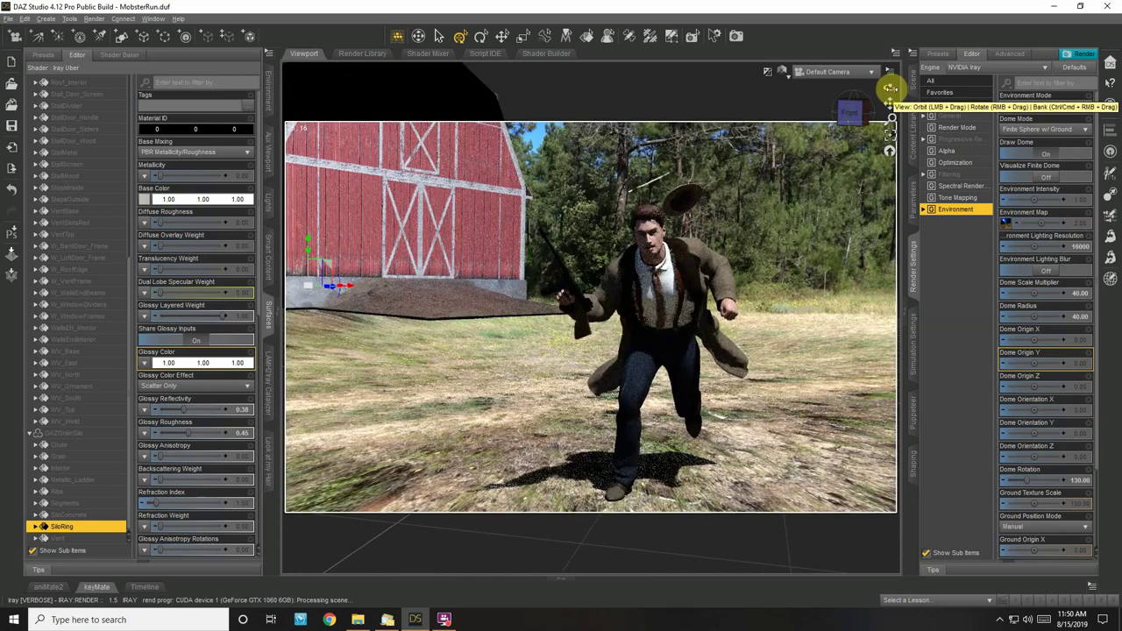
Fine-tune the height of the barn and grain silo along the Y axis
left_click(309, 246)
left_click_drag(308, 246, 308, 248)
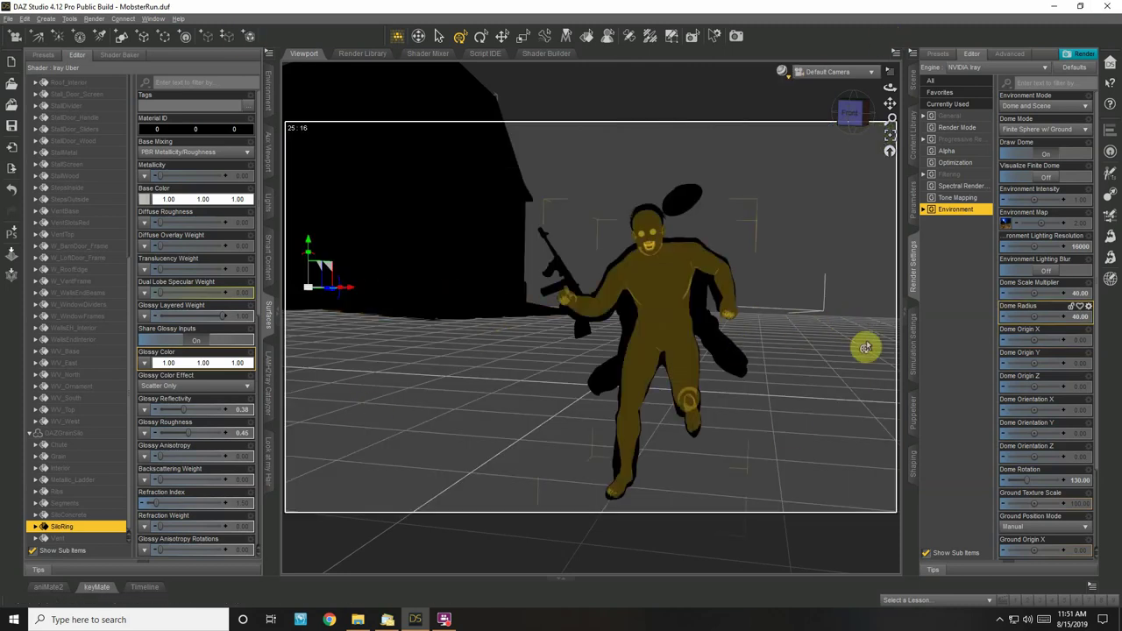
Create a new plane primitive at the World Center with Y Positive as its primary axis
left_click(46, 19)
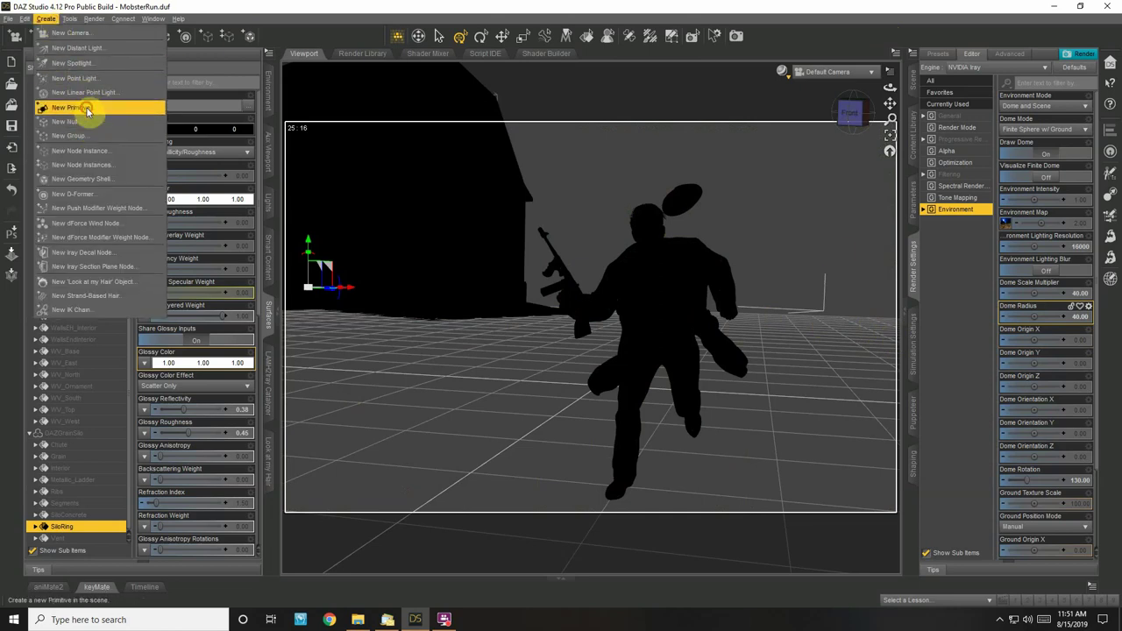
left_click(83, 107)
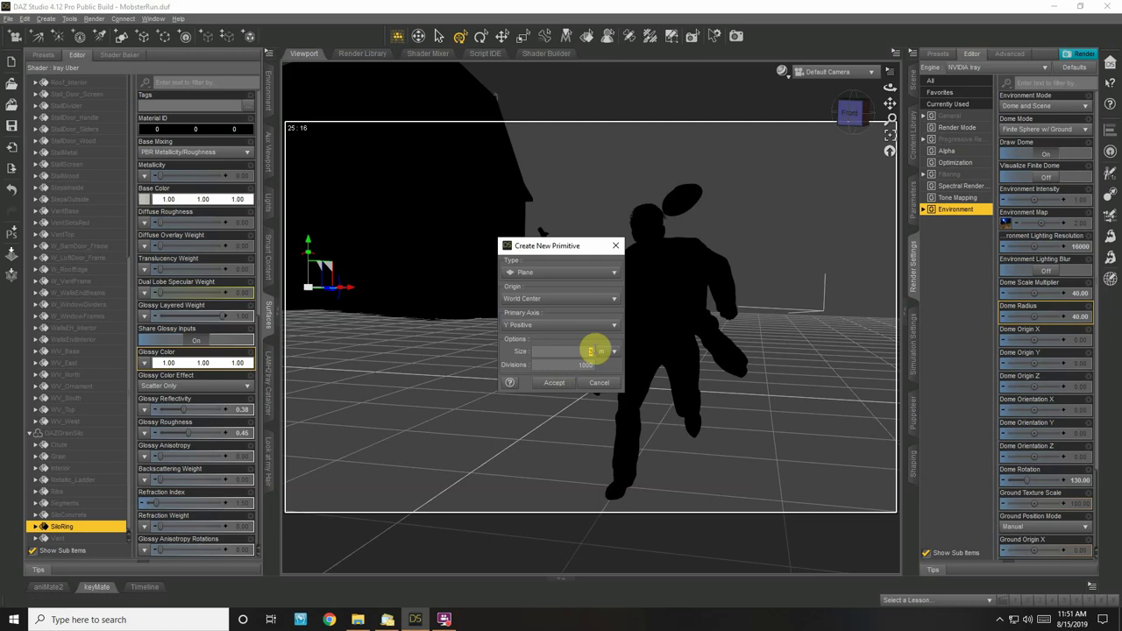
left_click(555, 382)
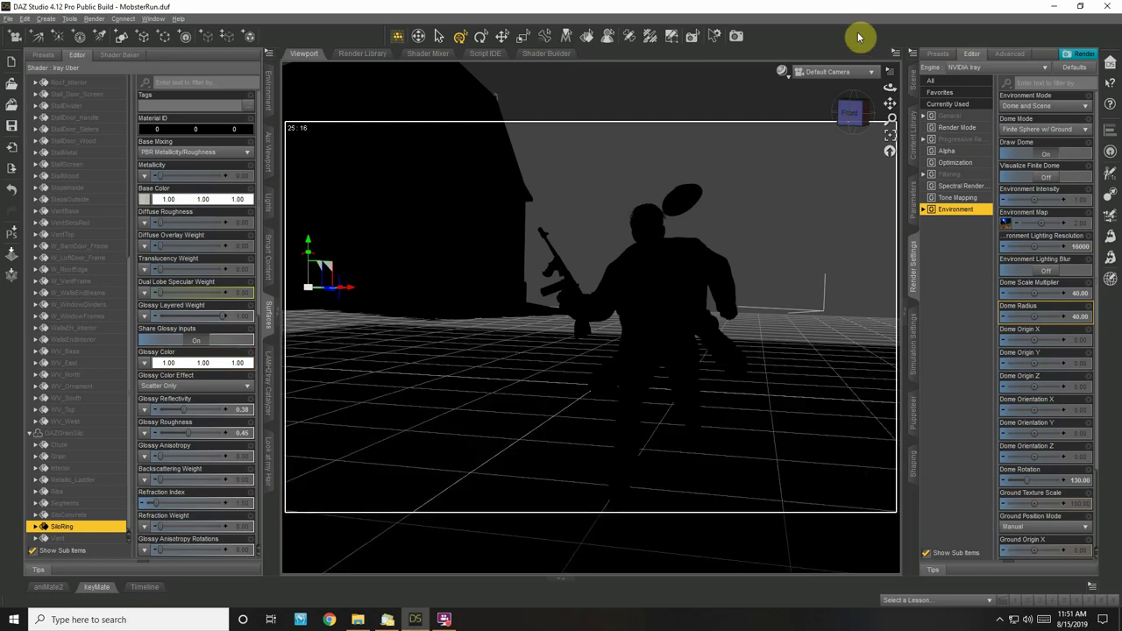
Select the new plane in the scene and slide it back across the ground behind the running mobster
left_click(913, 83)
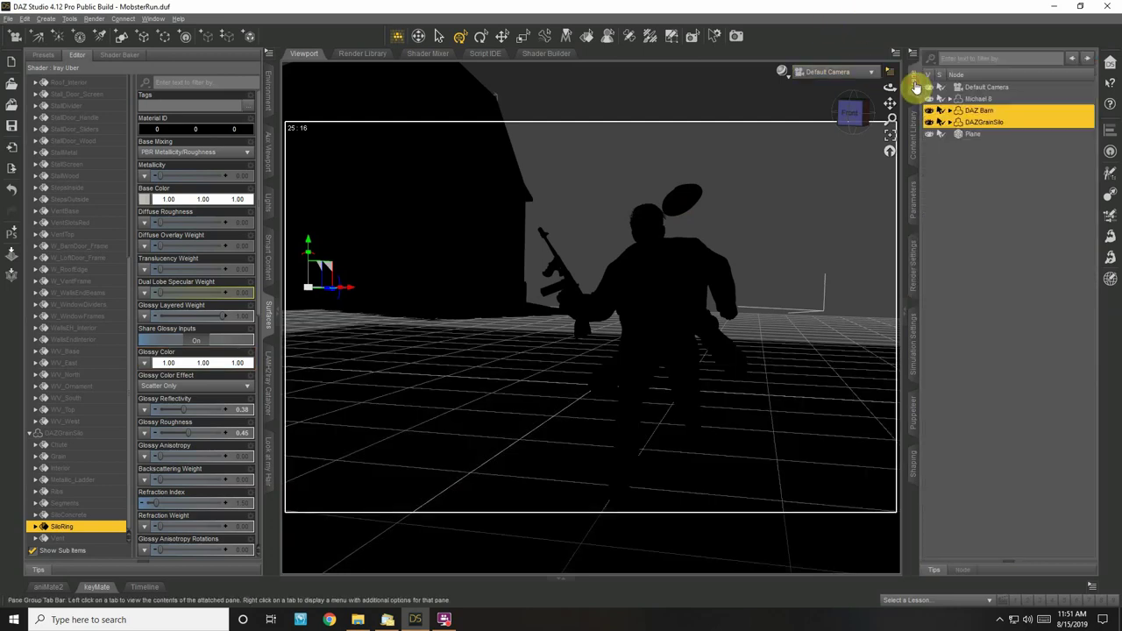
left_click(974, 135)
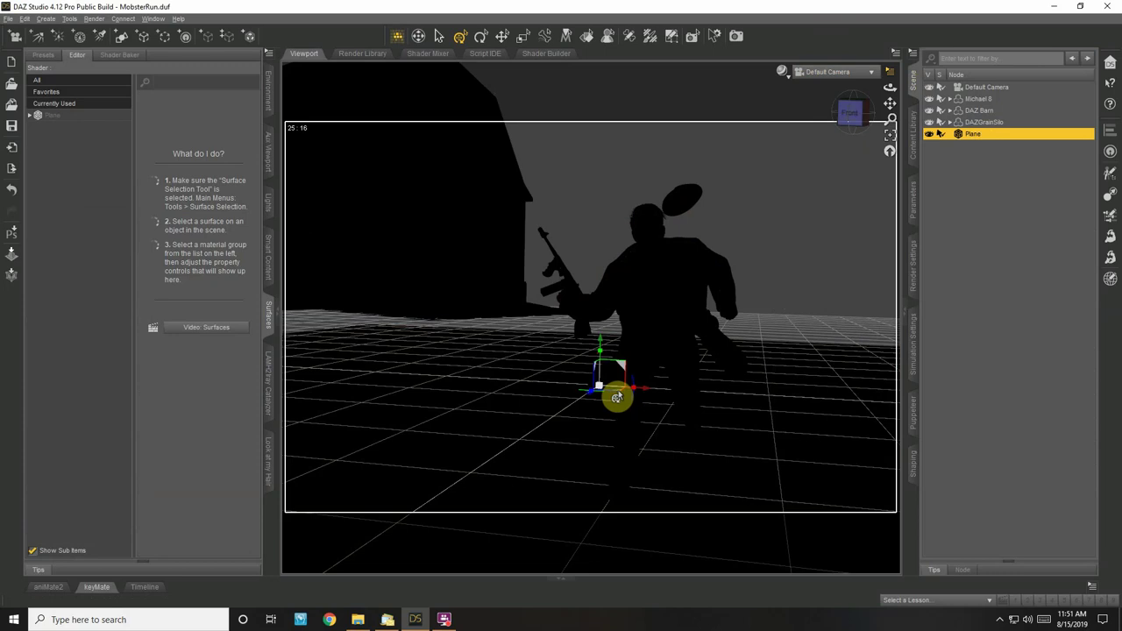
left_click_drag(616, 391, 596, 370)
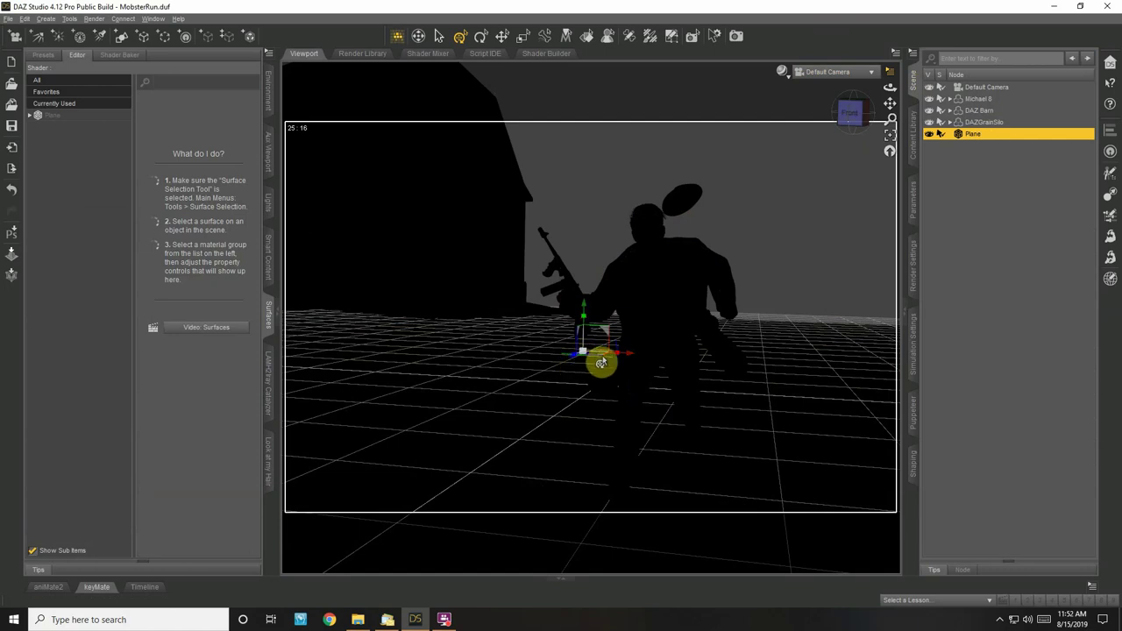
mouse_move(602, 360)
left_mouse_down()
mouse_move(608, 336)
mouse_move(593, 357)
left_mouse_up()
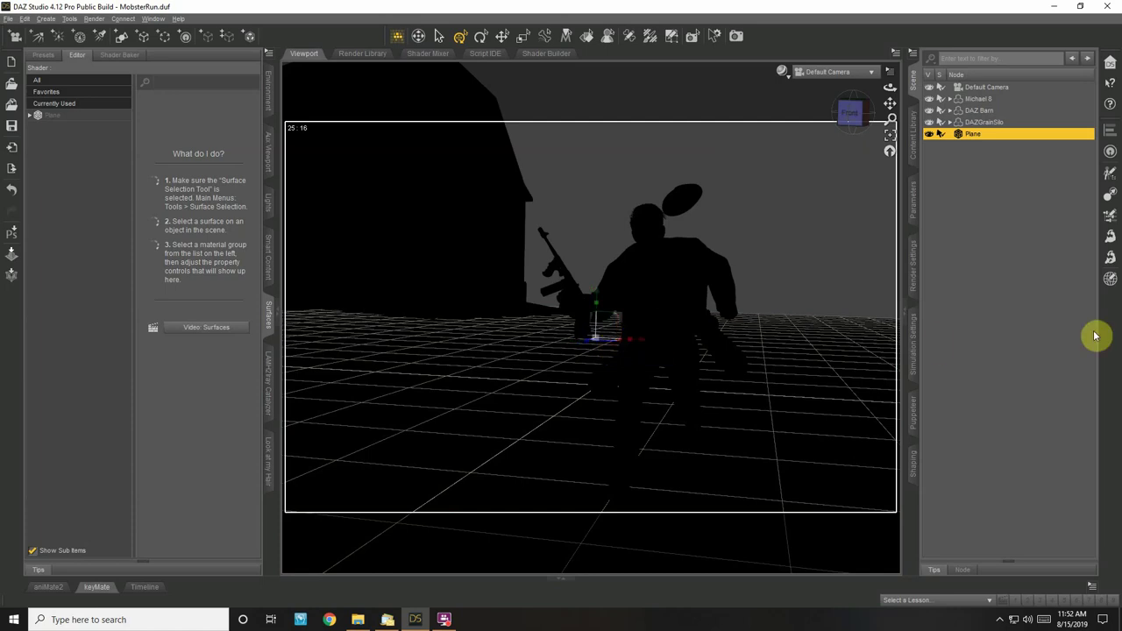
Switch the viewport to Perspective View and frame the mobster, barn and plane from above
left_click(872, 80)
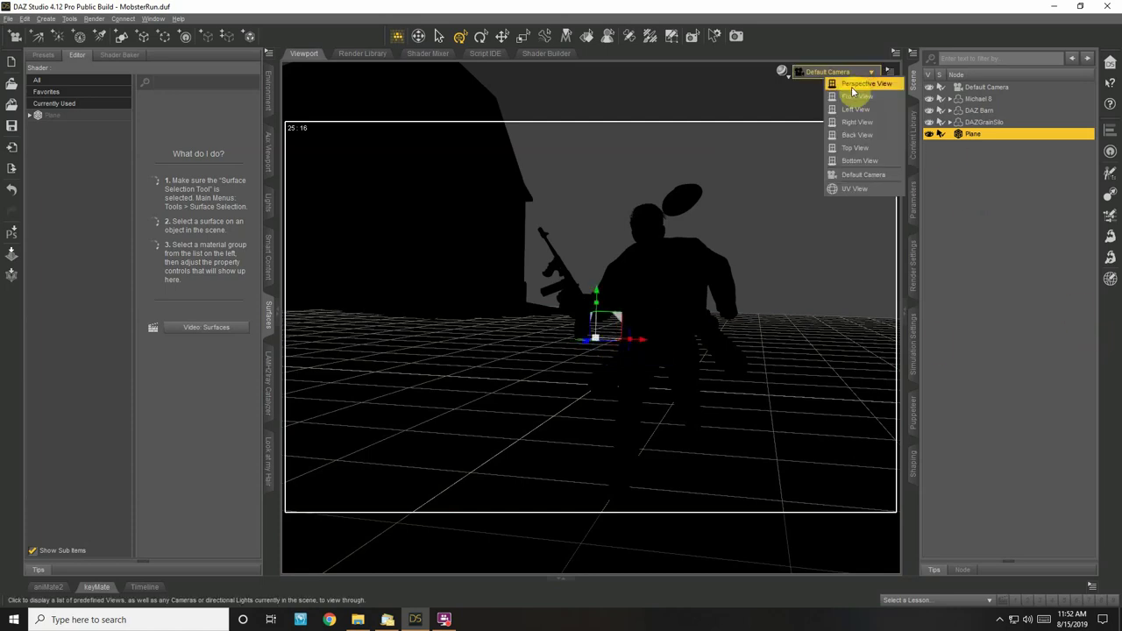
left_click(855, 85)
left_click_drag(890, 127, 888, 139)
left_click_drag(817, 125, 886, 102)
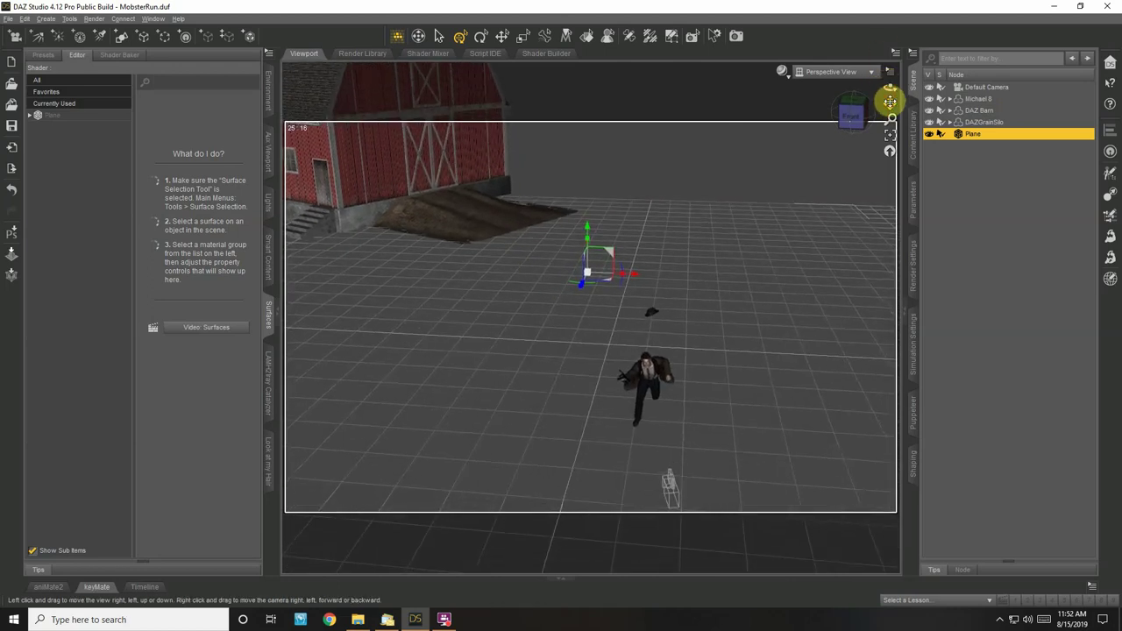
Apply the GS_Grass6 preset from Ground Shaders to the plane's surface
left_click(53, 115)
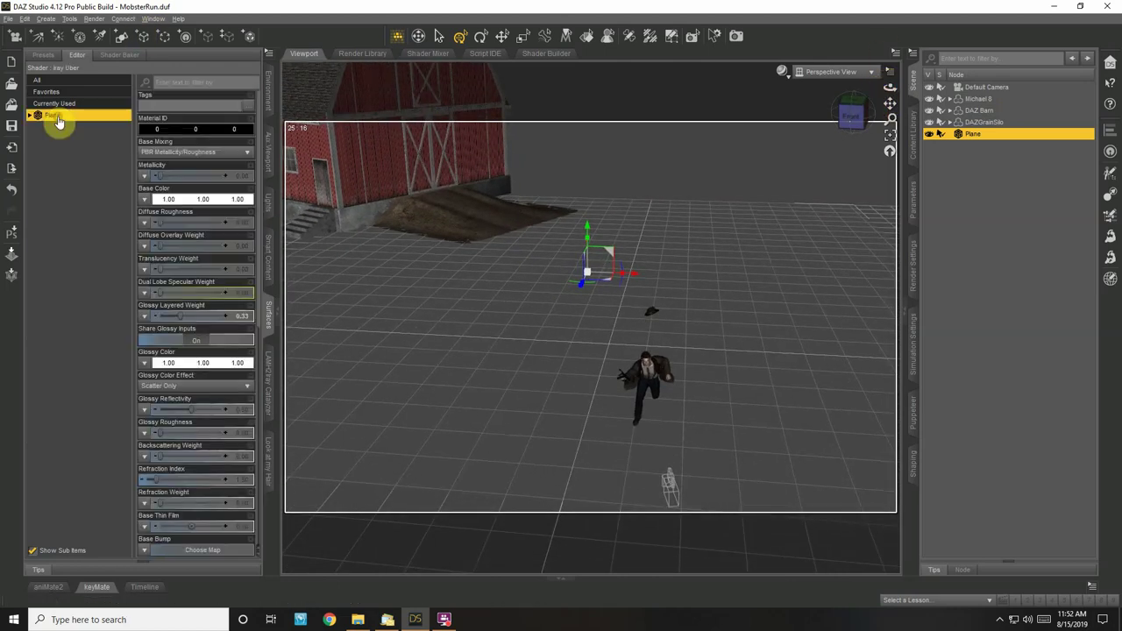
left_click(914, 136)
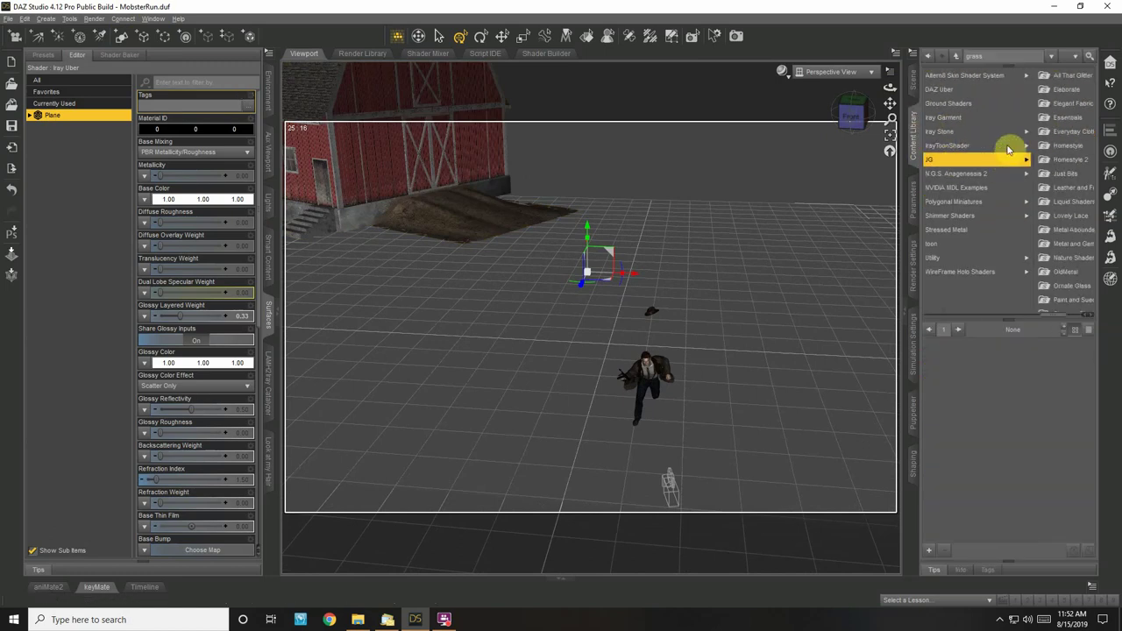
left_click(952, 106)
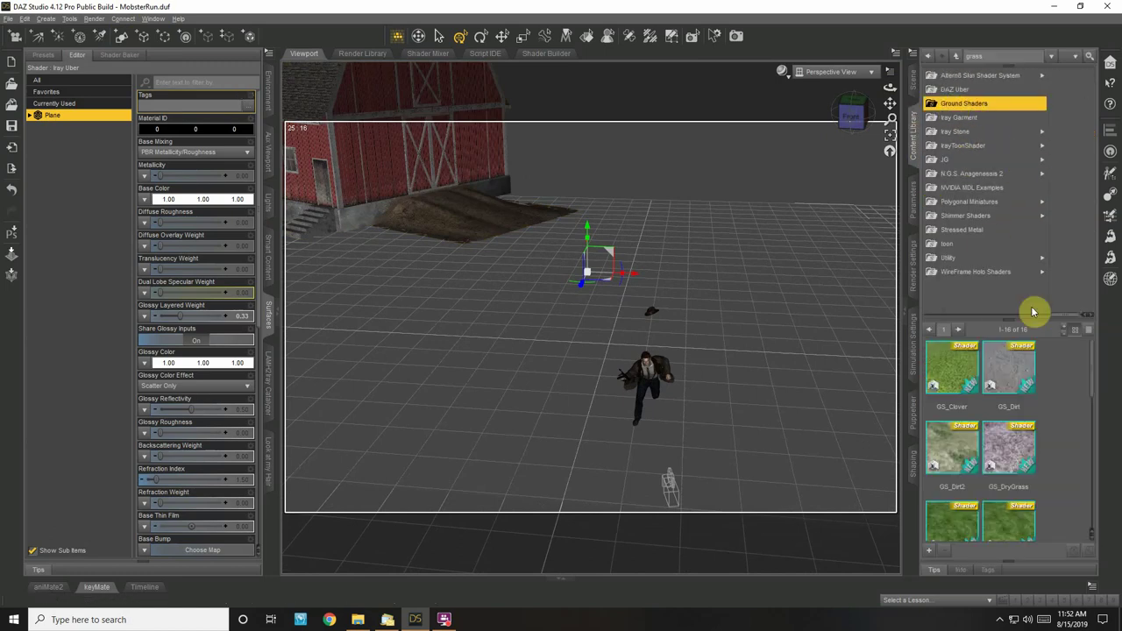
left_click_drag(1090, 351, 1093, 451)
left_click(959, 443)
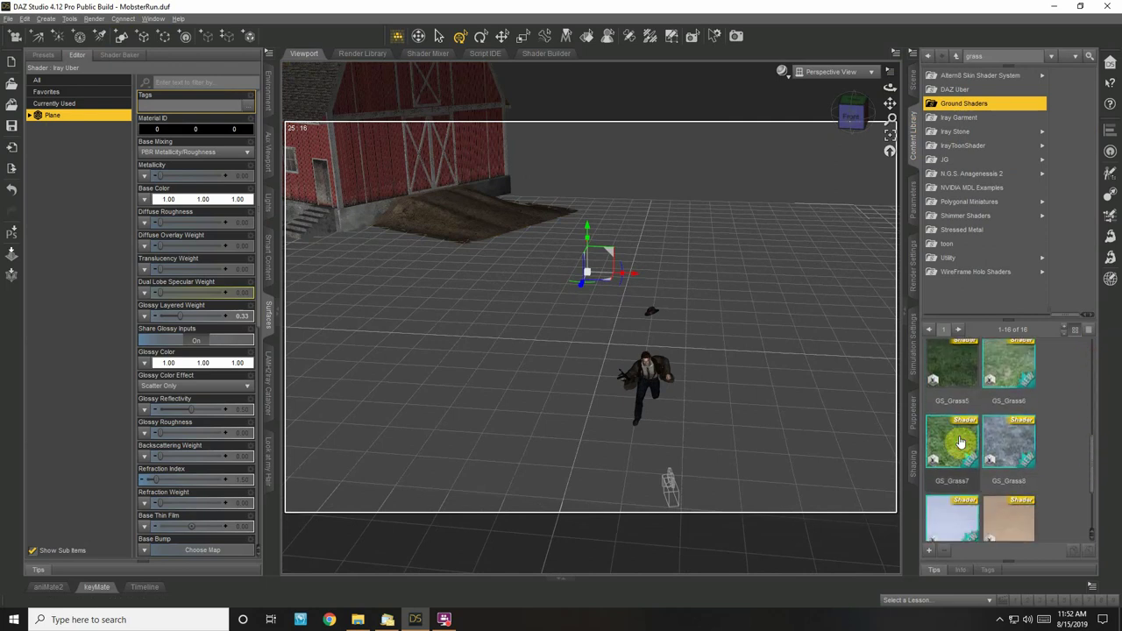
mouse_move(959, 443)
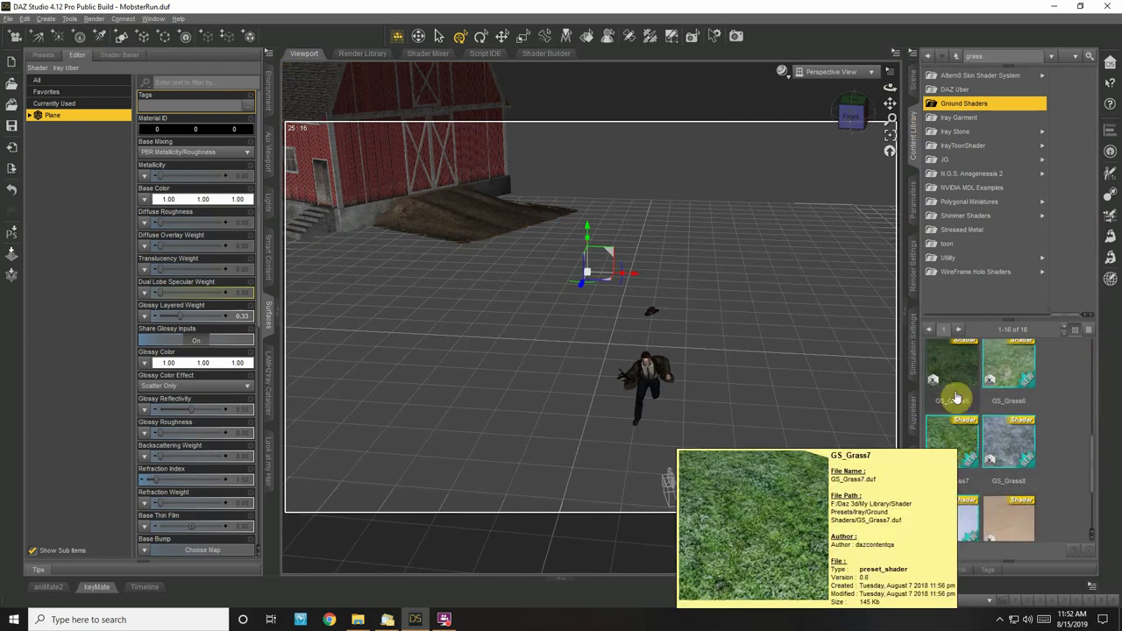
double_click(1012, 366)
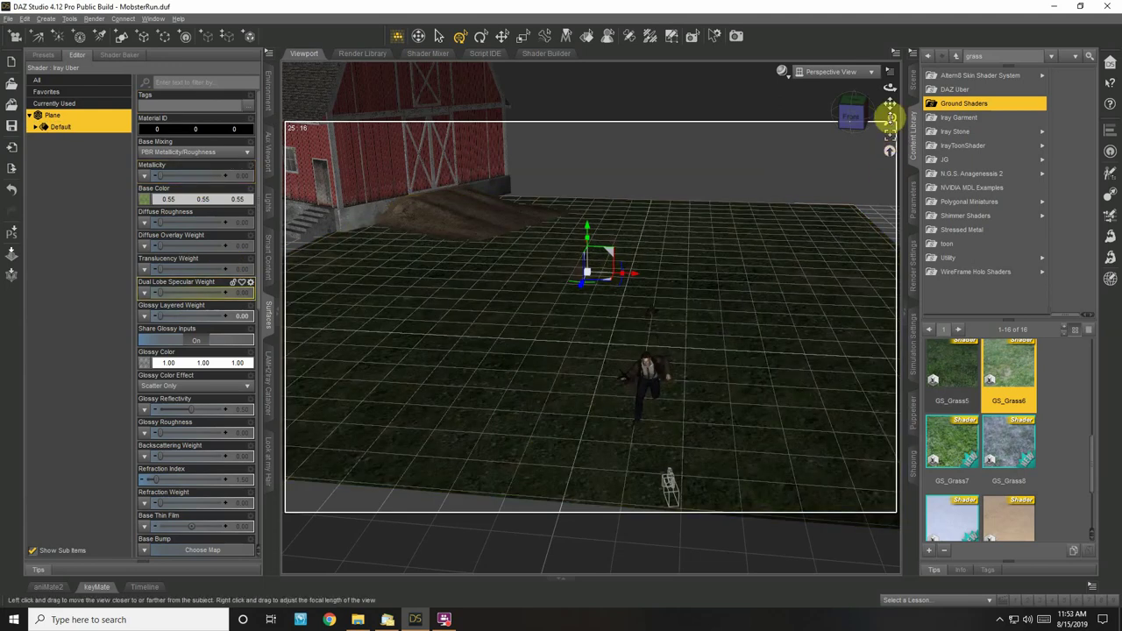
Try a tiling of 4 for both Horizontal Tiles and Vertical Tiles on the plane's grass surface
mouse_move(889, 118)
left_mouse_down()
mouse_move(762, 152)
mouse_move(891, 118)
mouse_move(531, 120)
mouse_move(886, 117)
mouse_move(613, 100)
mouse_move(890, 103)
mouse_move(882, 70)
mouse_move(884, 100)
mouse_move(872, 74)
mouse_move(890, 101)
left_mouse_up()
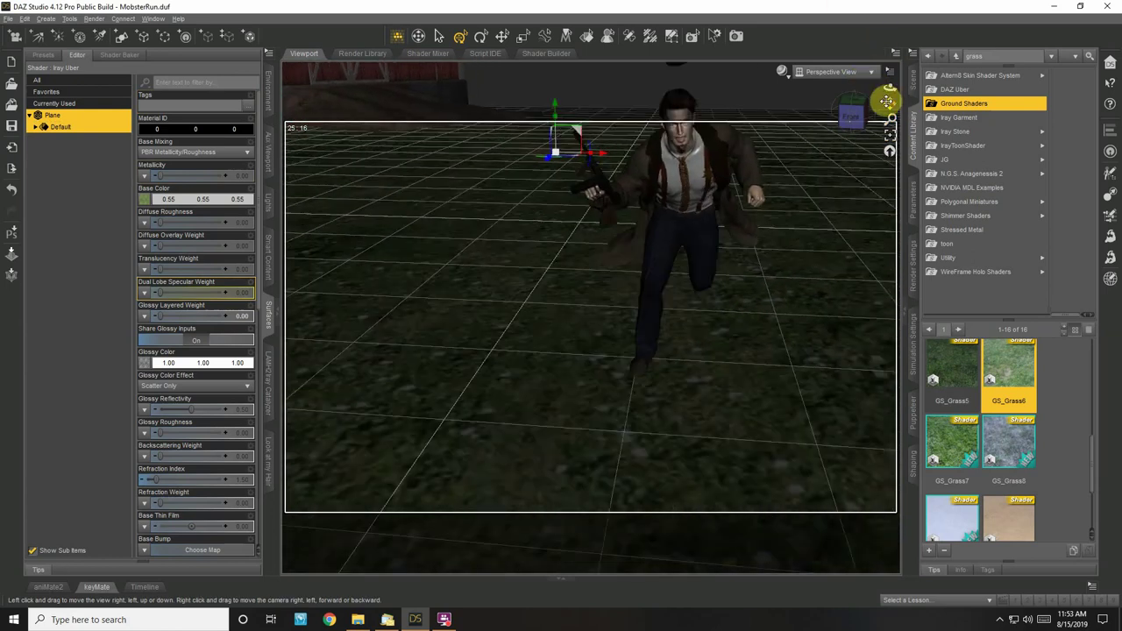
left_click(179, 239)
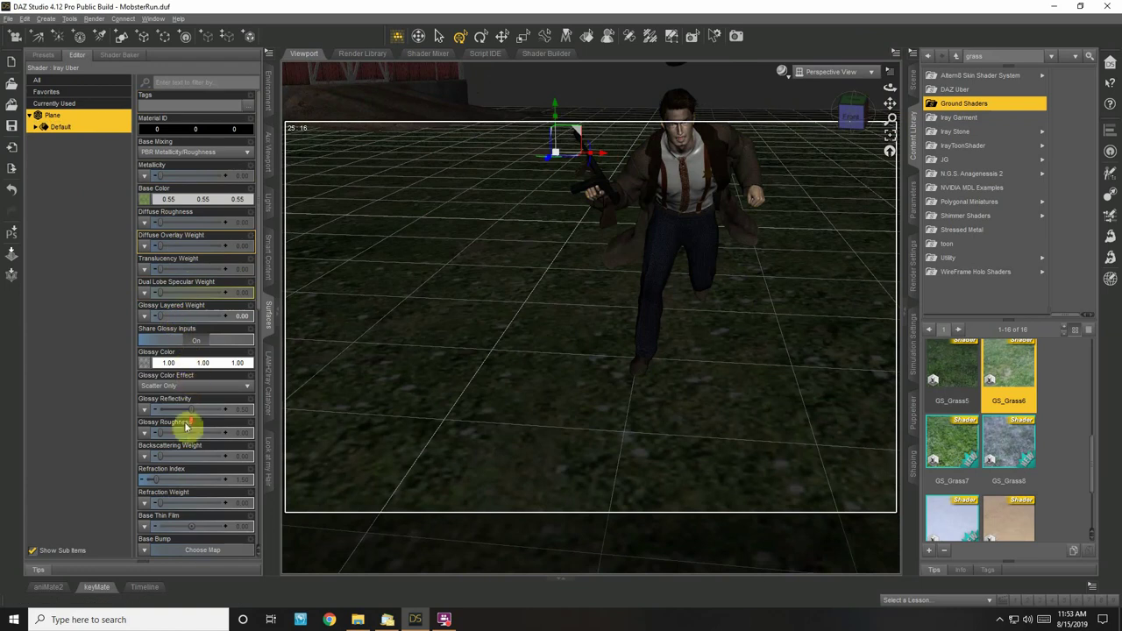
scroll(186, 427, "down", 10)
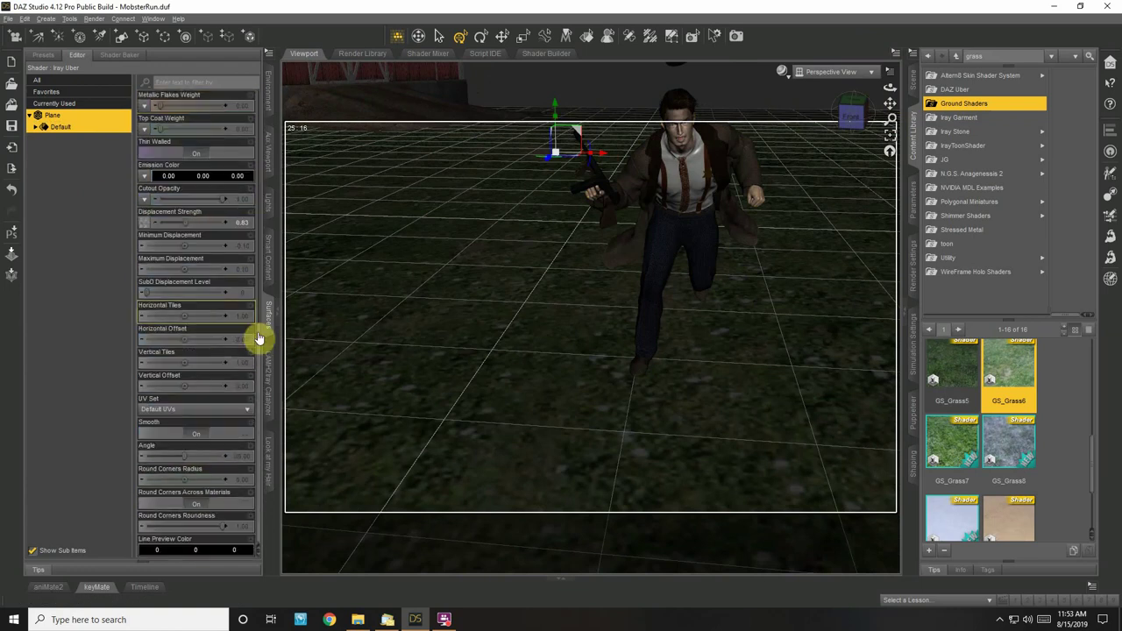
left_click(239, 315)
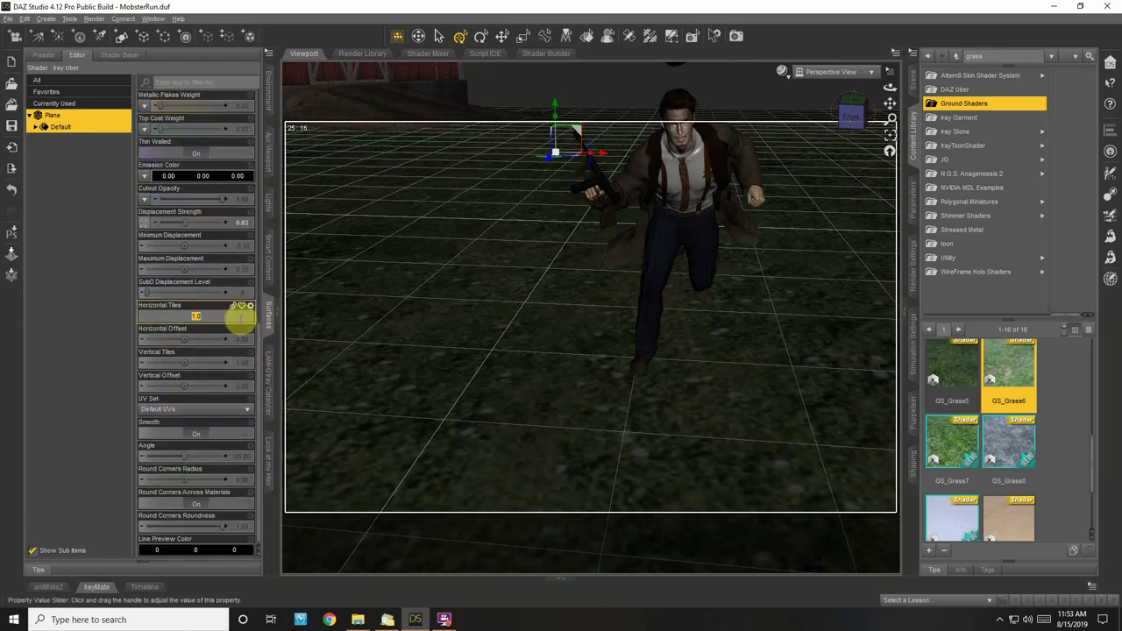
type("4")
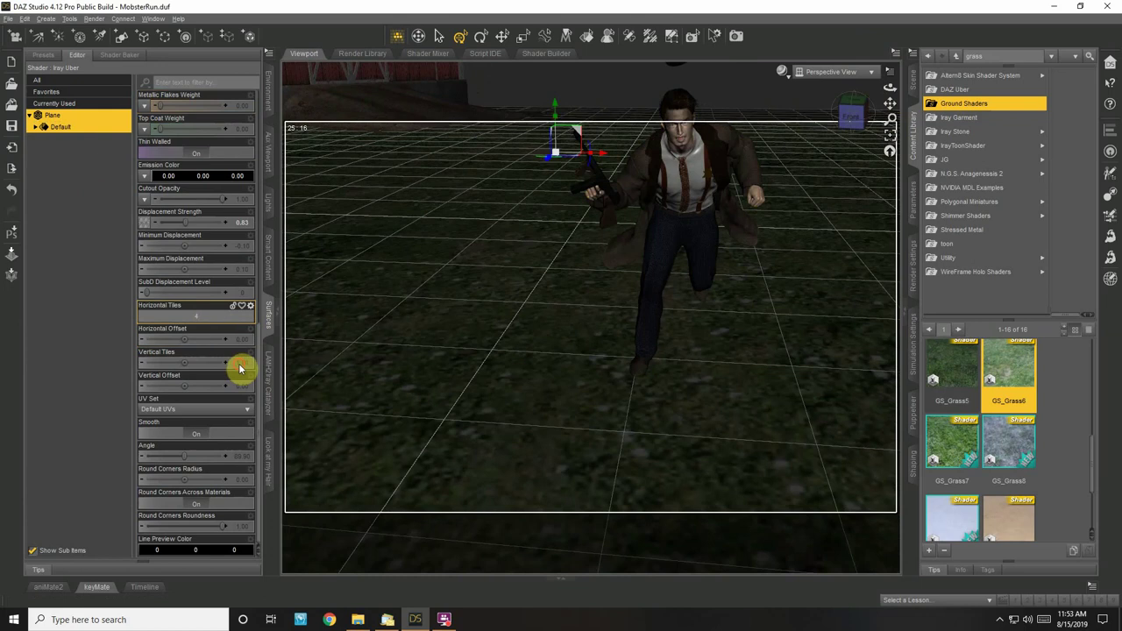
key("Return")
left_click(239, 365)
type("4")
key("Return")
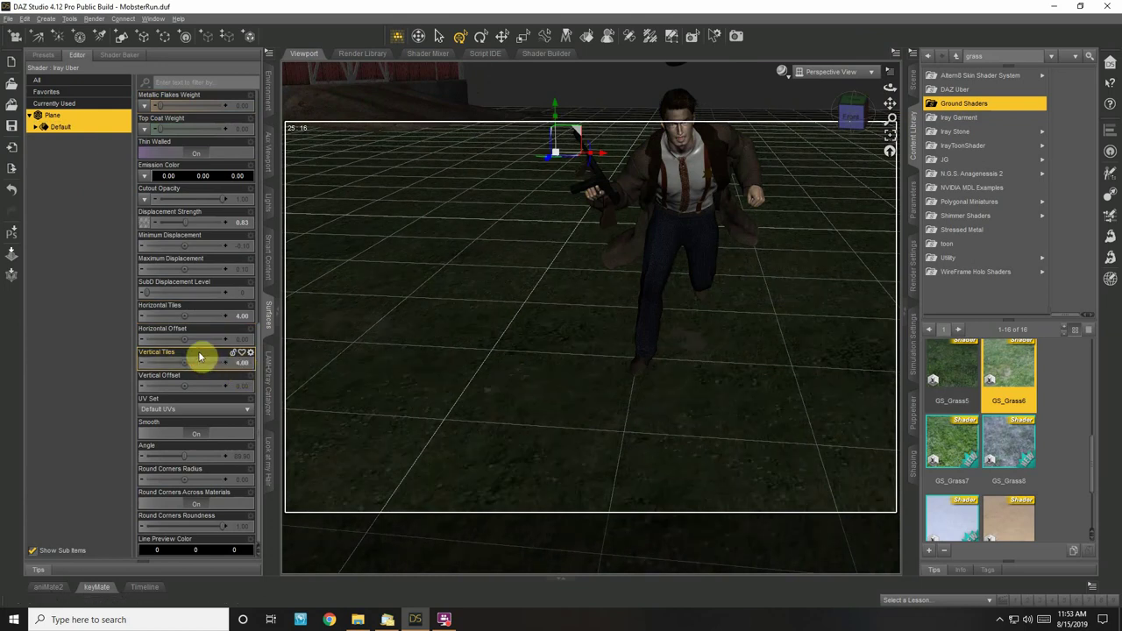
Set the plane's Horizontal Tiles and Vertical Tiles to 5
left_click(239, 315)
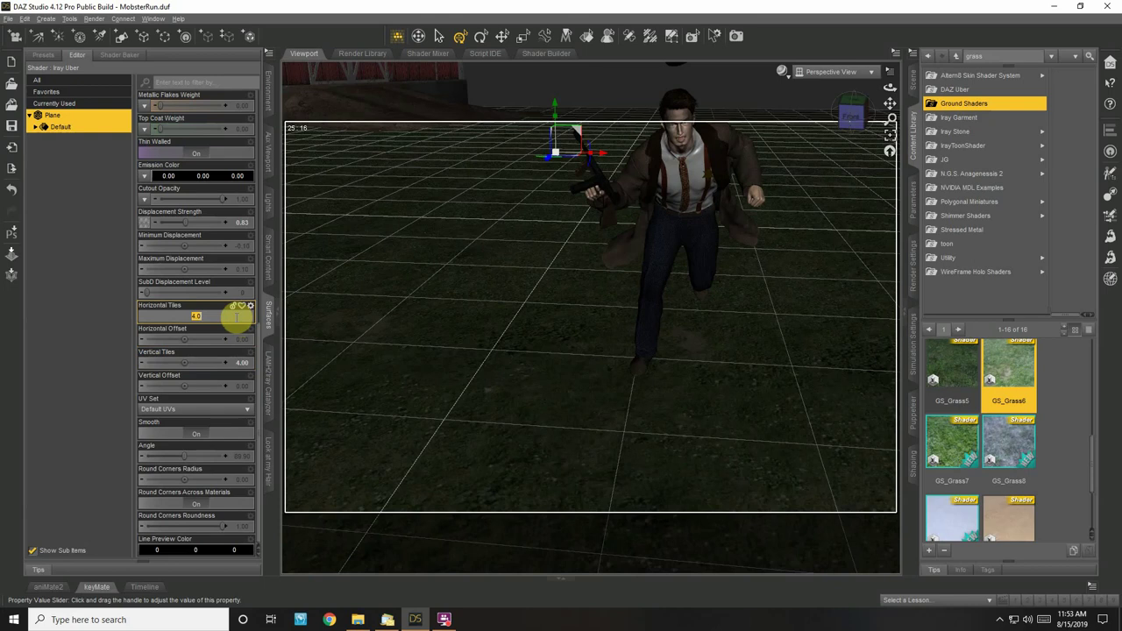
type("5")
key("Return")
left_click(239, 365)
type("5")
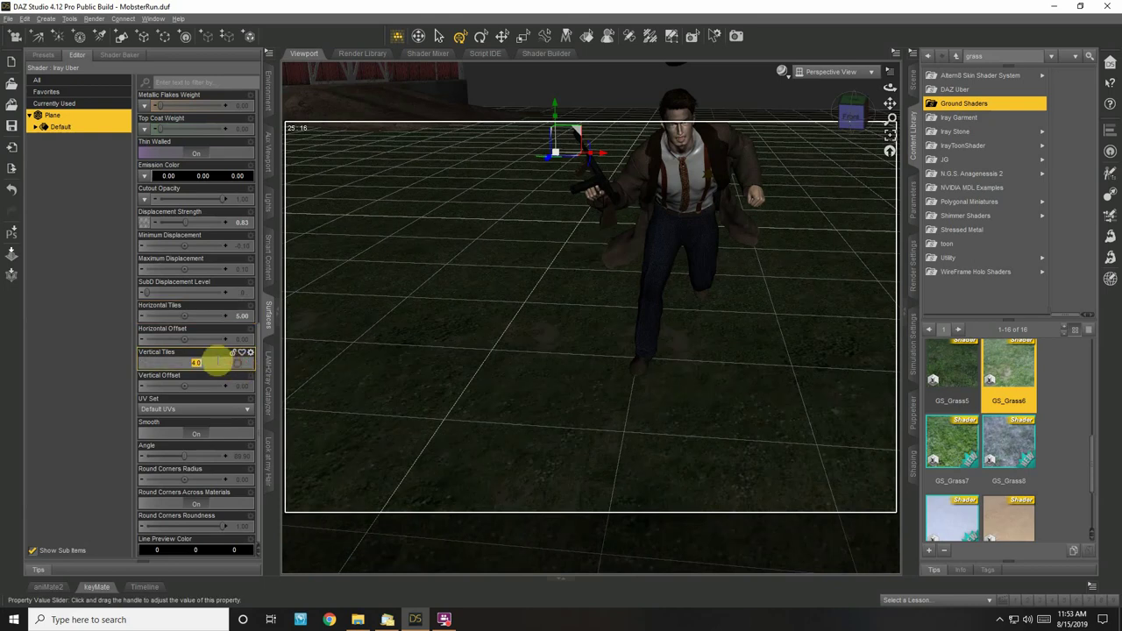
key("Return")
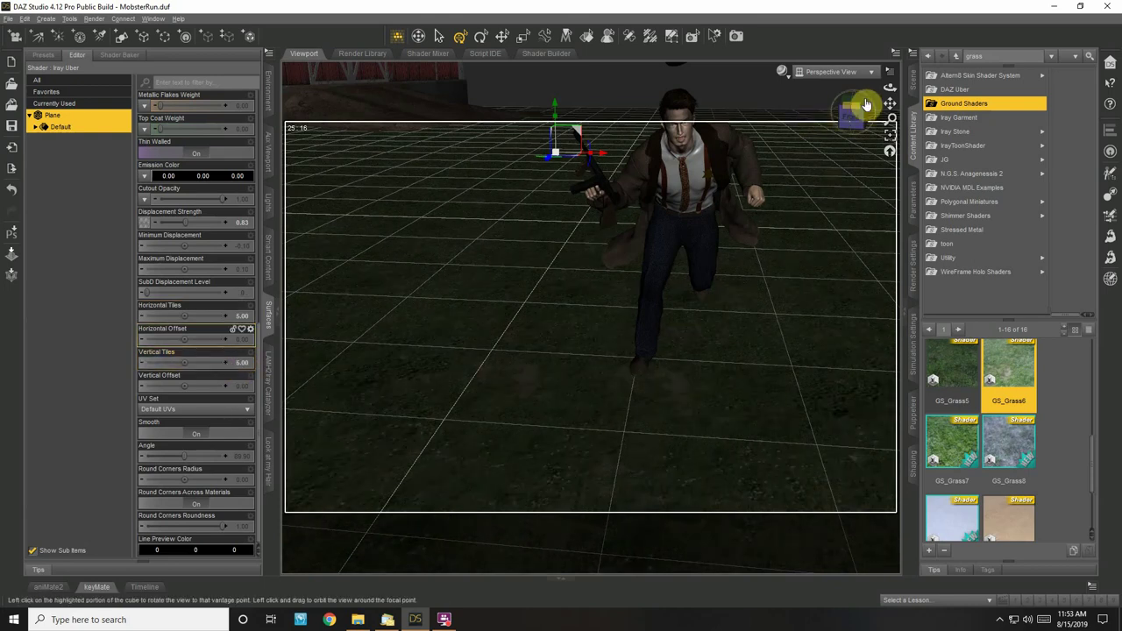
Search the content library for grass and load the tao Short Grass Iray prop into the scene
left_click_drag(885, 88, 904, 98)
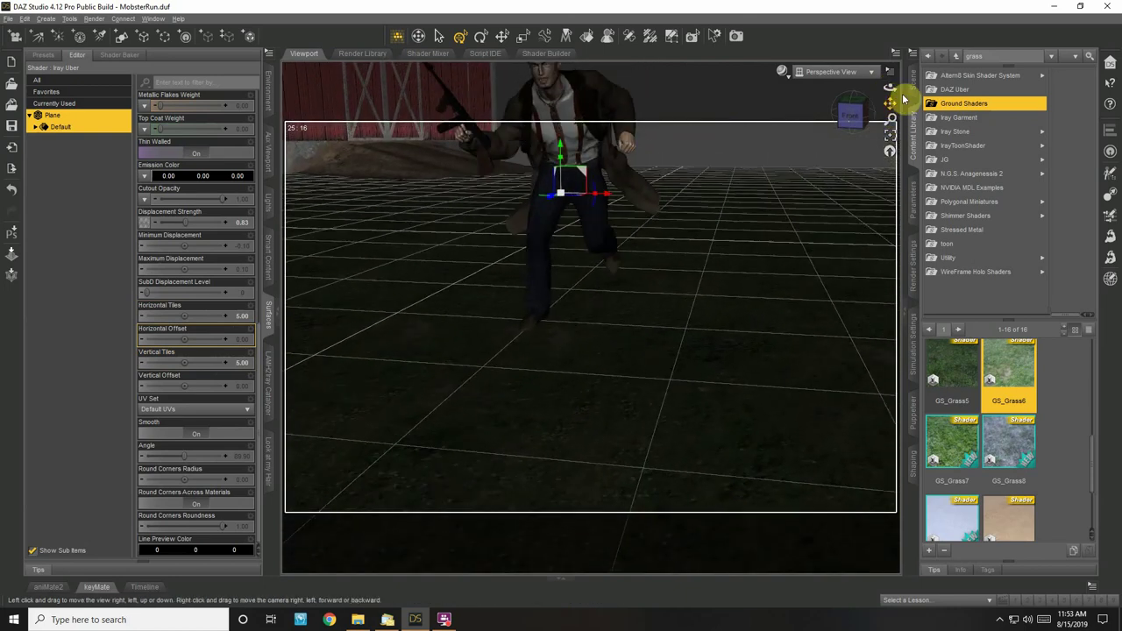
left_click(1087, 58)
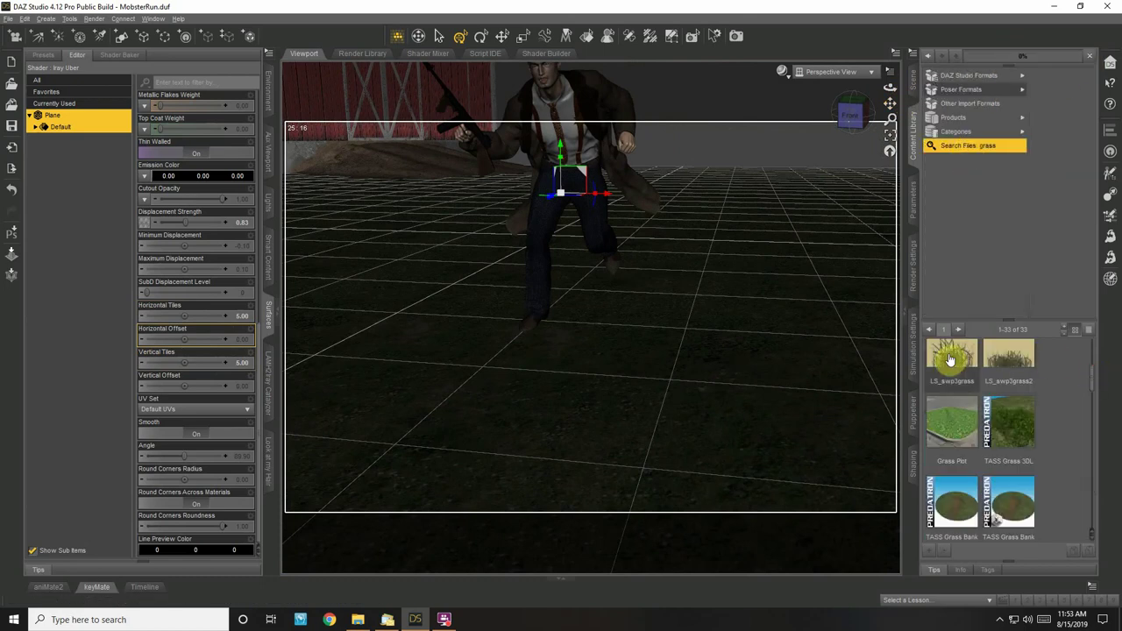
mouse_move(1012, 430)
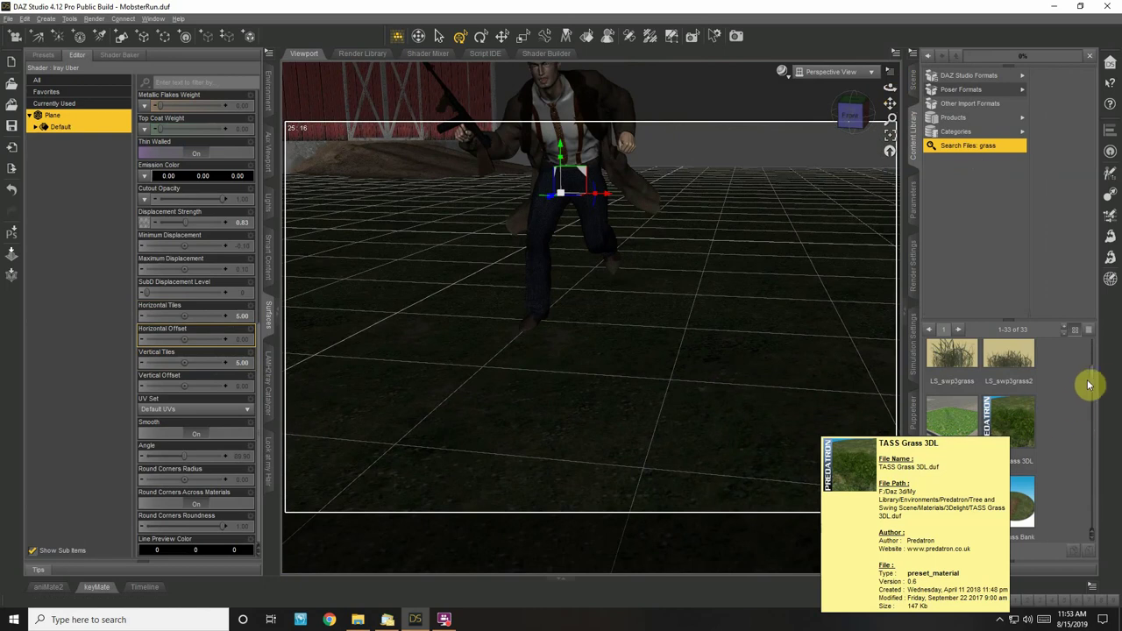
left_click_drag(1096, 376, 1097, 417)
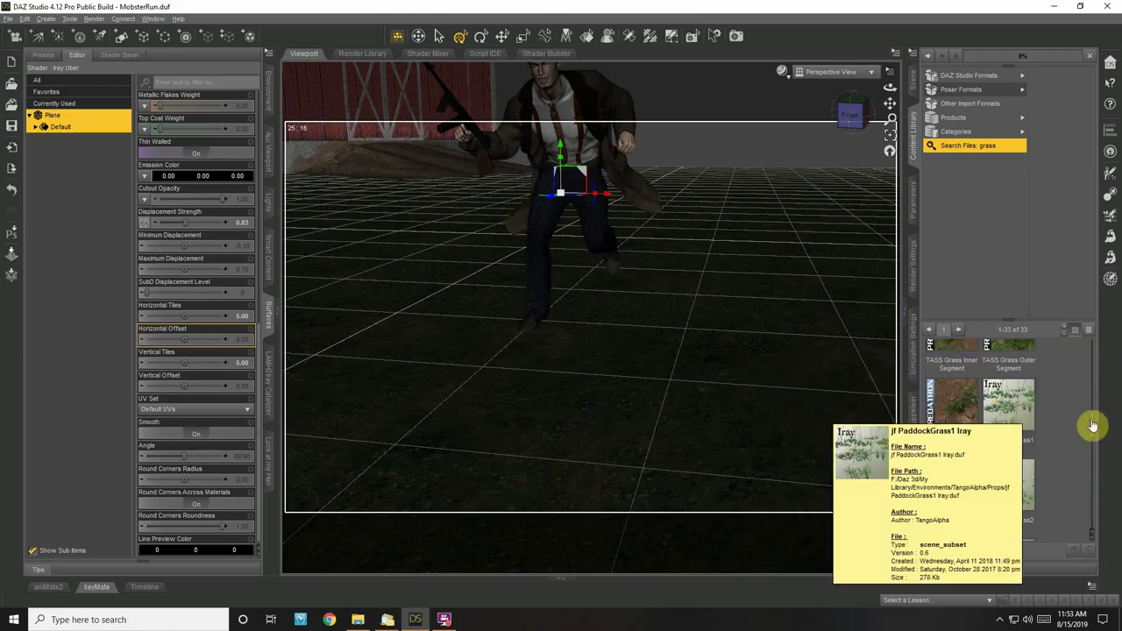
scroll(1094, 429, "down", 1)
scroll(1094, 430, "down", 5)
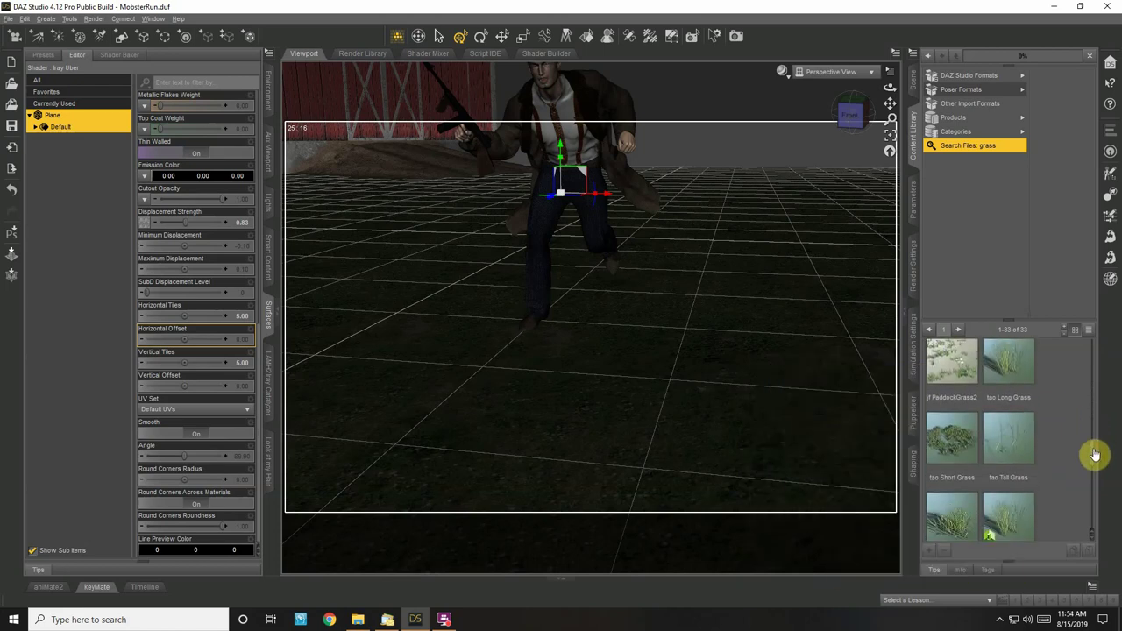
scroll(1095, 460, "down", 6)
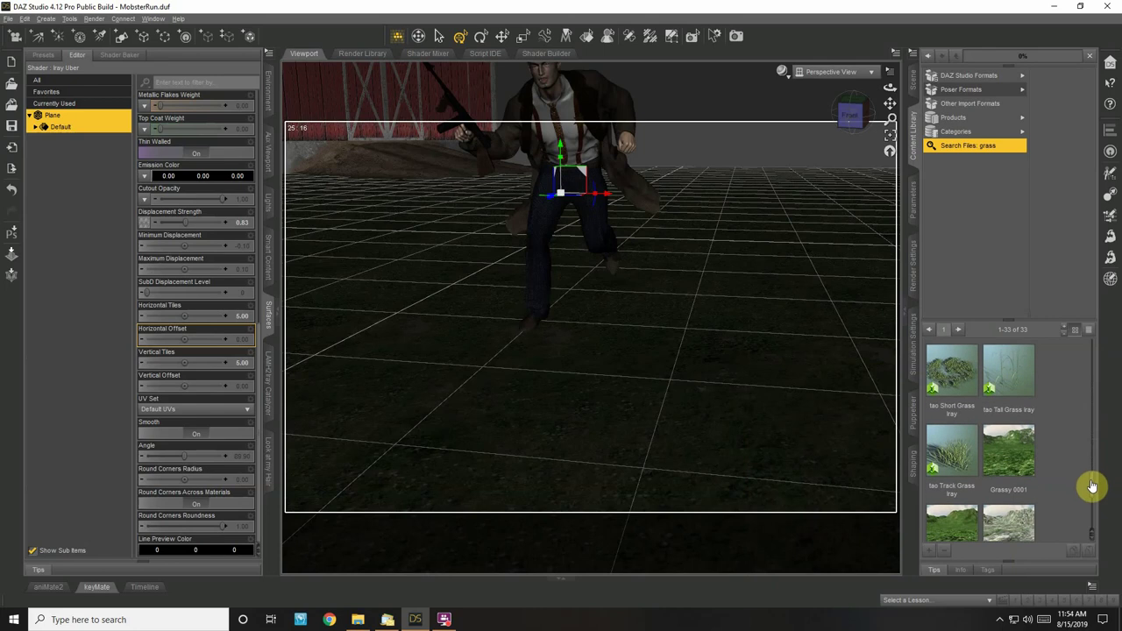
scroll(1092, 501, "down", 3)
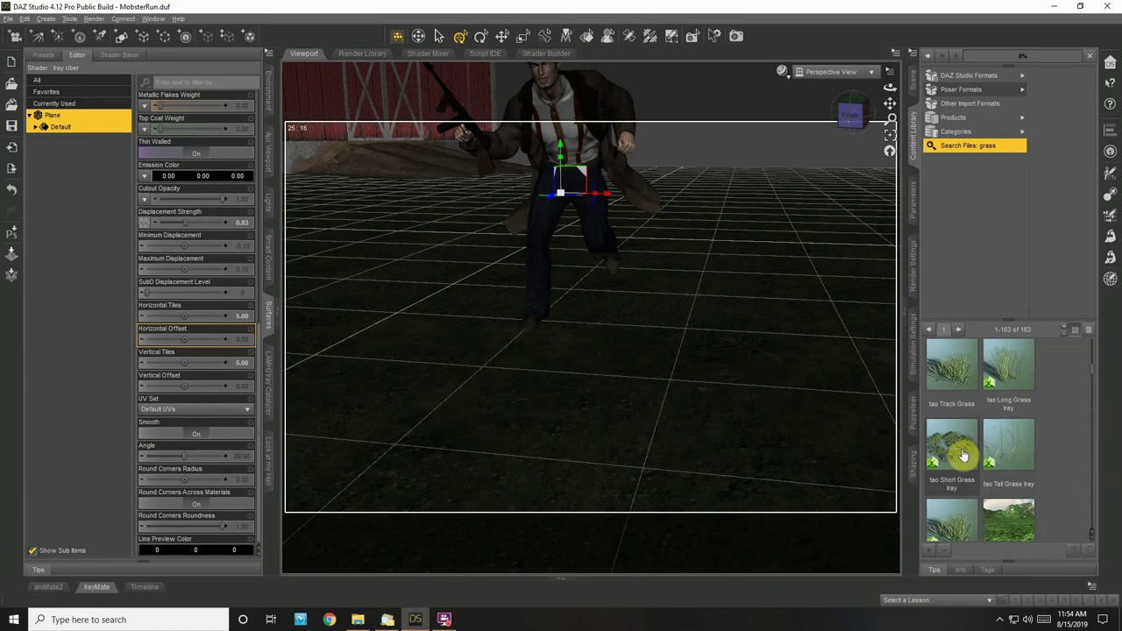
mouse_move(962, 454)
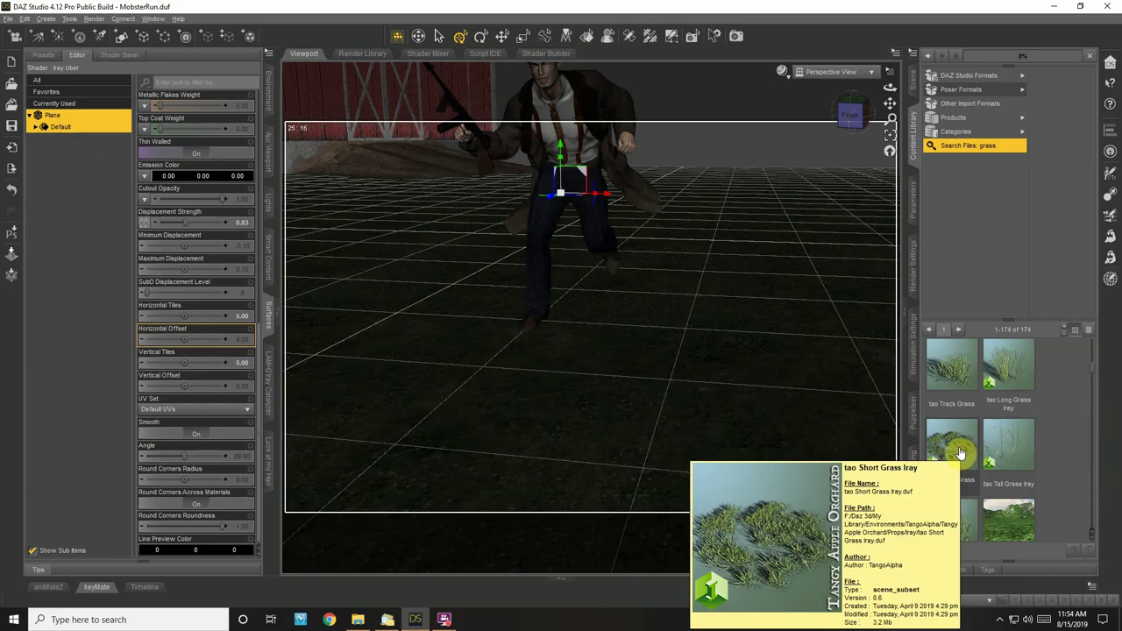
left_click(957, 450)
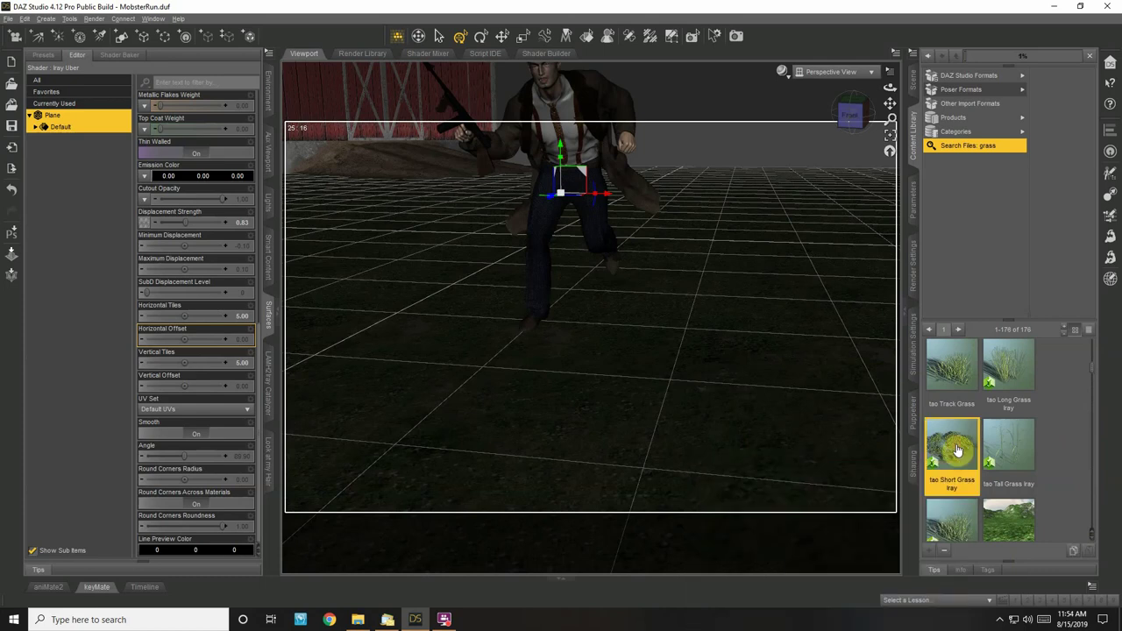
double_click(957, 449)
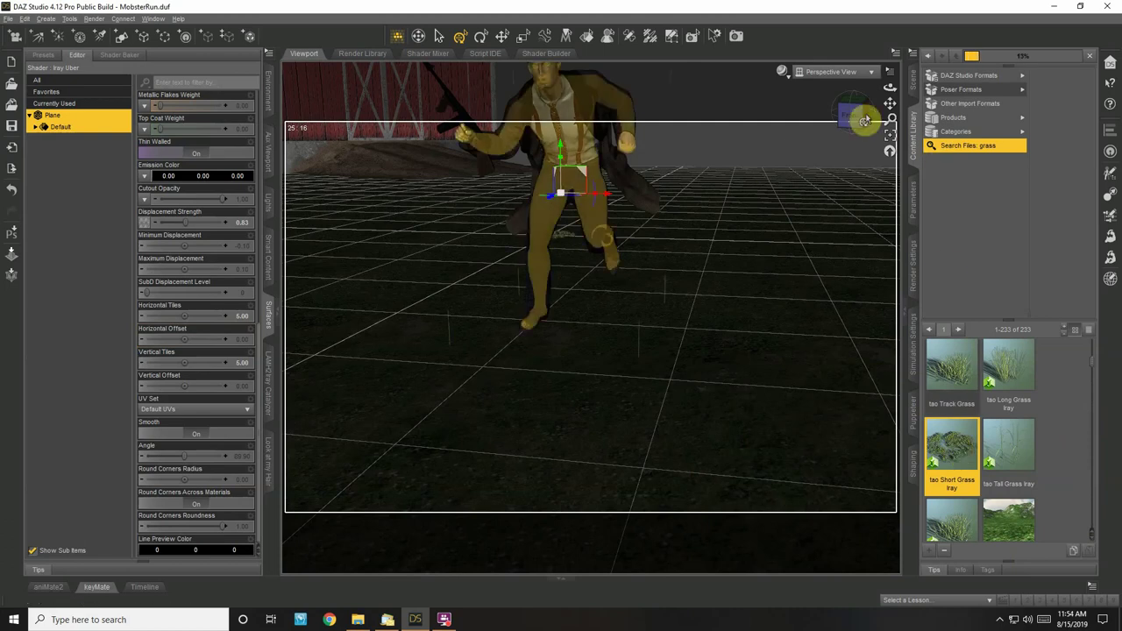
Select the tao_Short Grass Patch and move it onto the ground in front of the running mobster
left_click(912, 79)
left_click(981, 146)
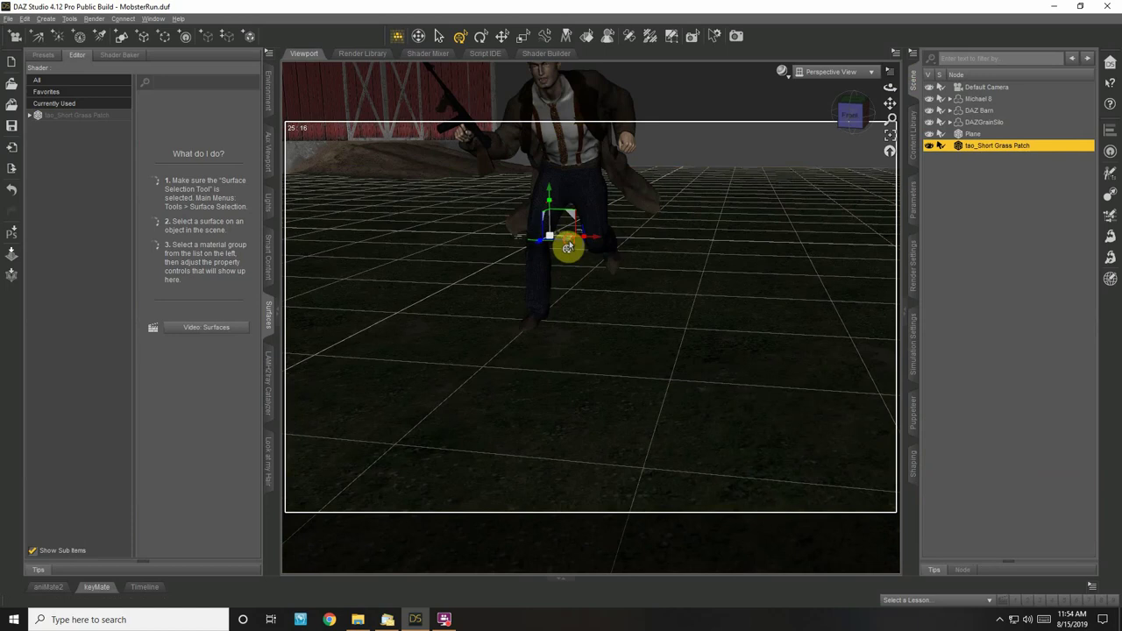
left_click_drag(568, 245, 629, 453)
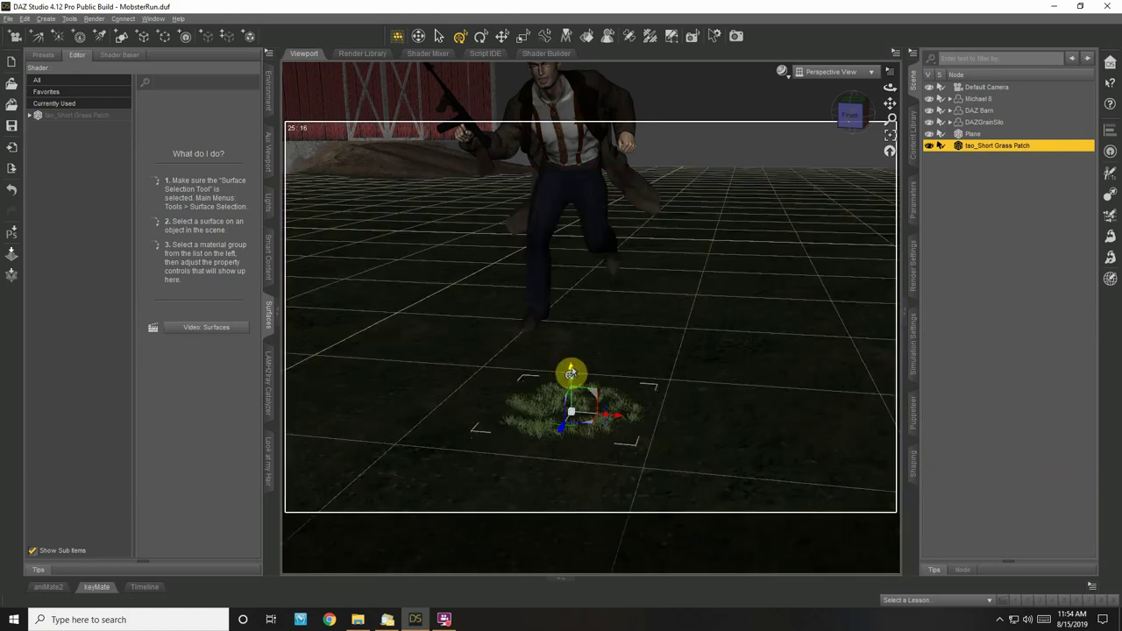
left_click_drag(570, 374, 569, 376)
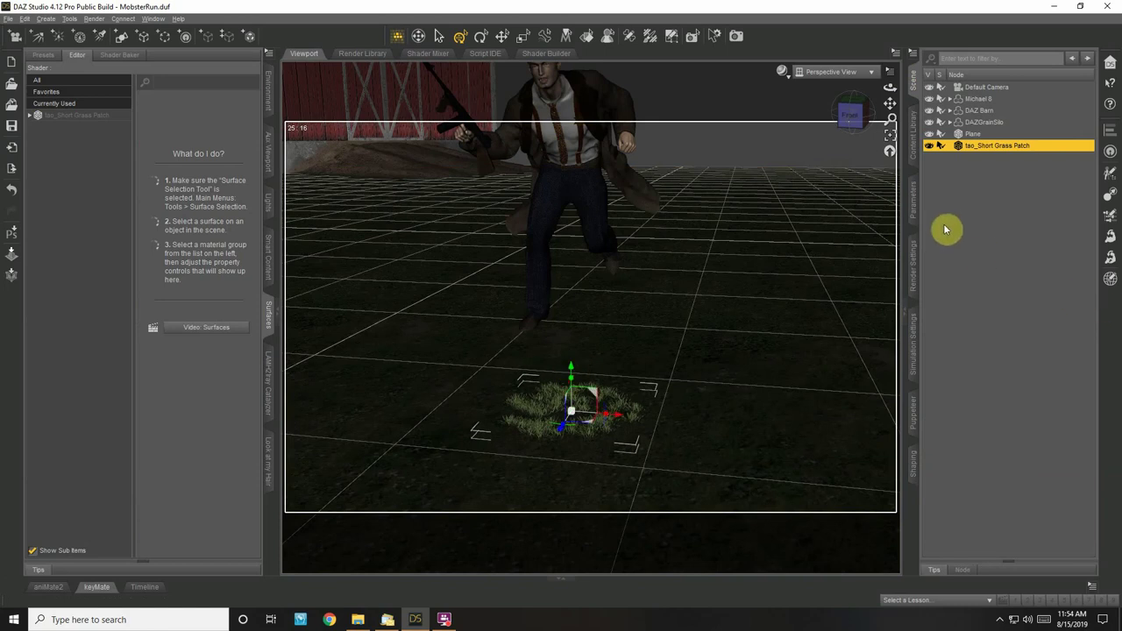
Look through the remaining grass search results, and launch the UltraScatter script from the library's Scripts folder for the short grass patch
left_click(914, 145)
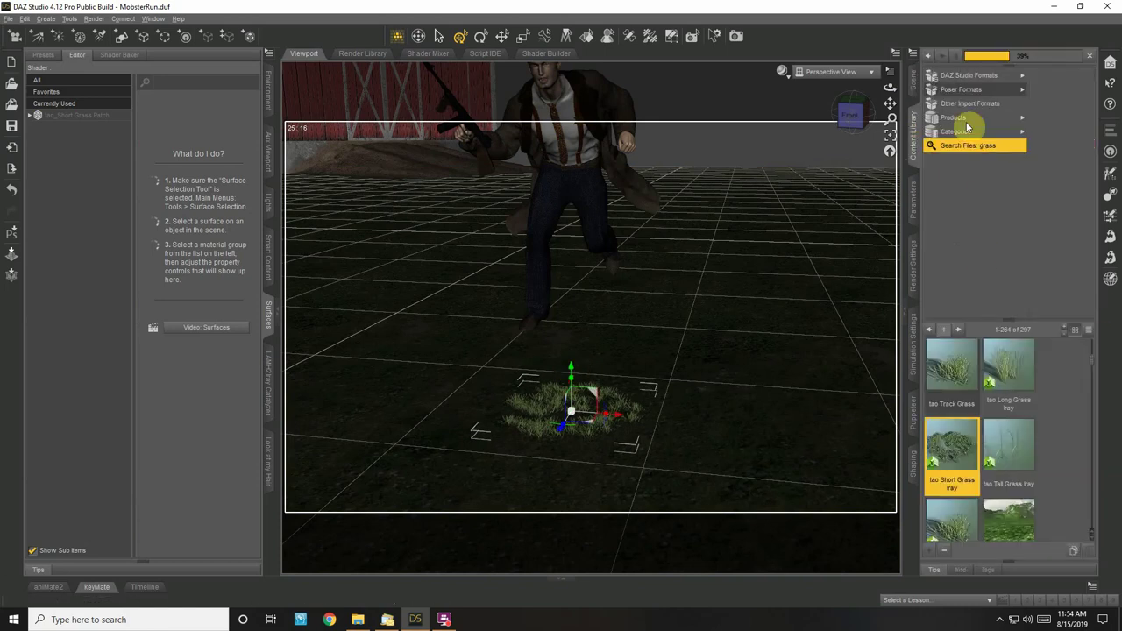
scroll(1070, 410, "down", 10)
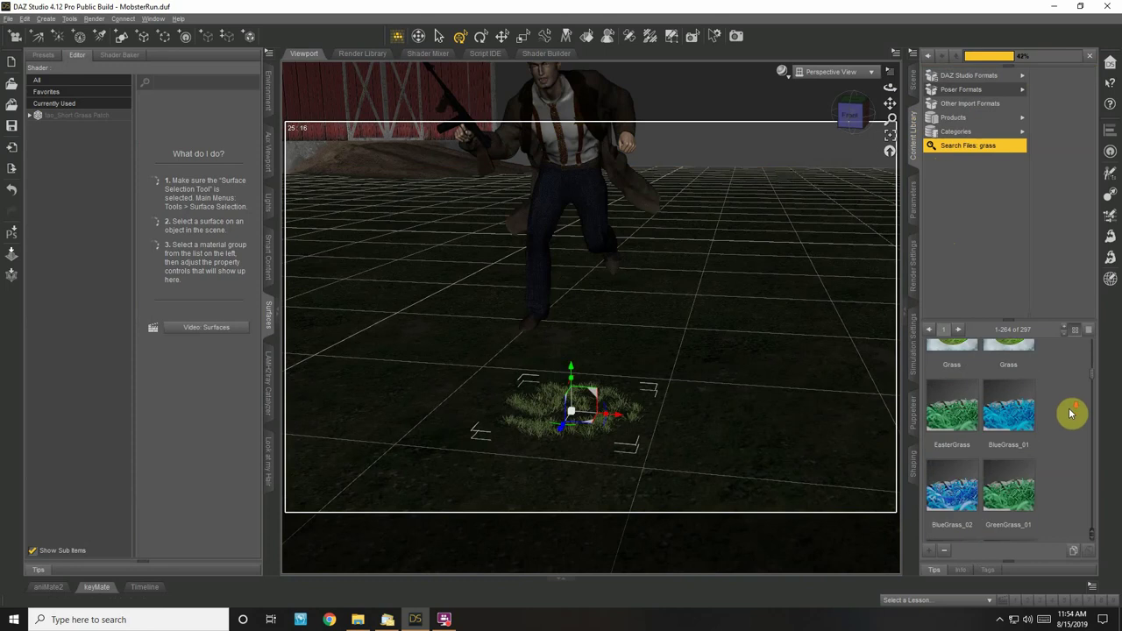
scroll(1070, 412, "down", 3)
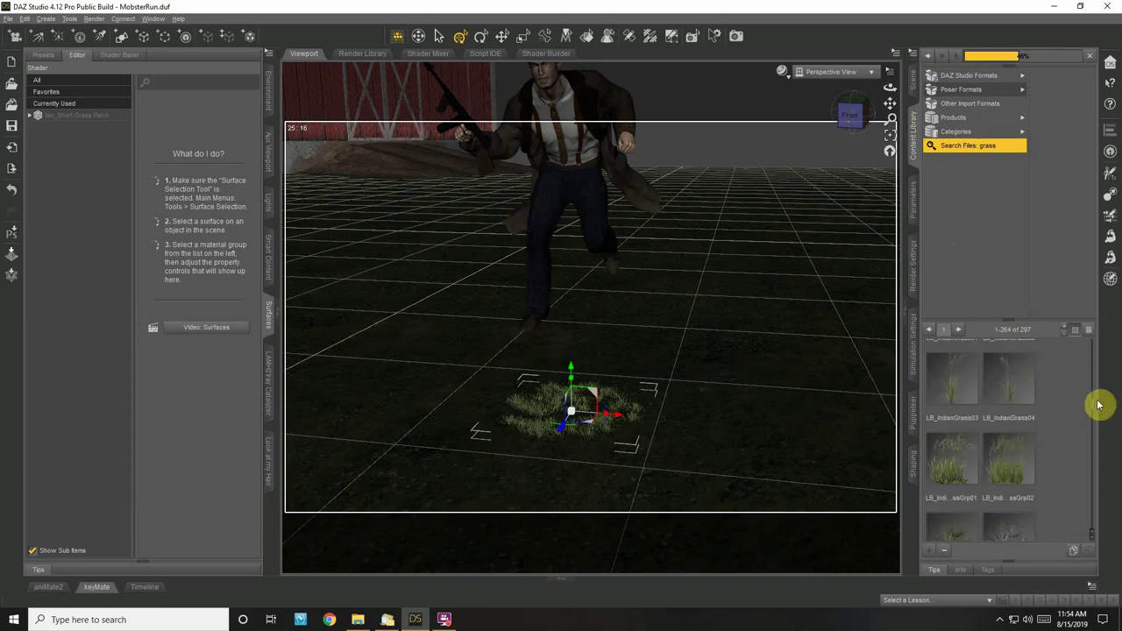
scroll(1093, 405, "up", 5)
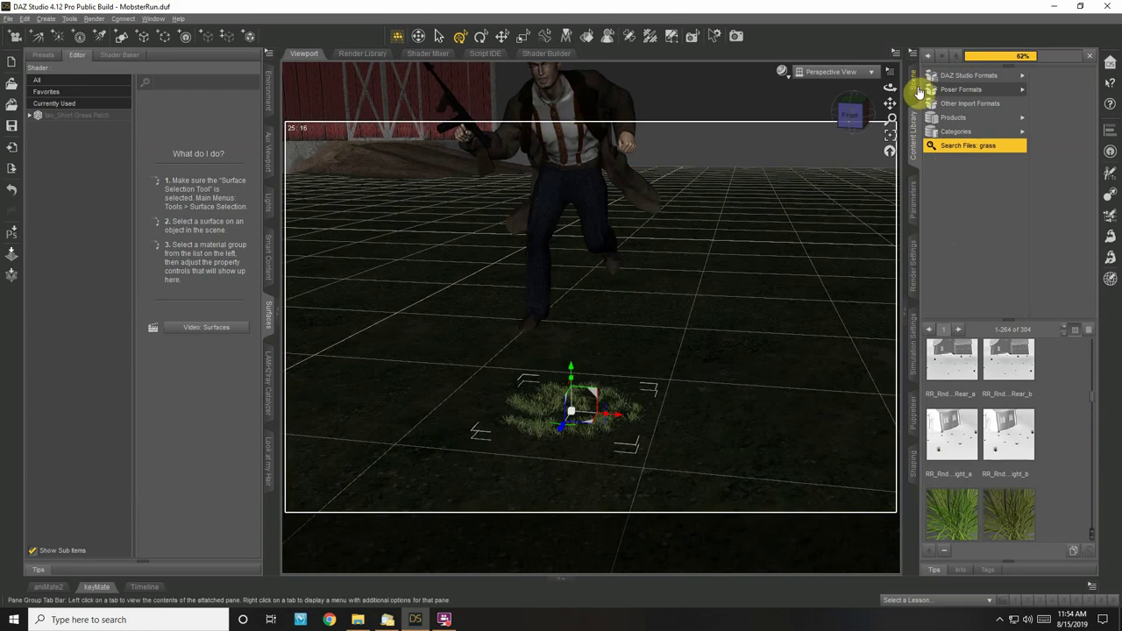
left_click(971, 77)
left_click(1056, 91)
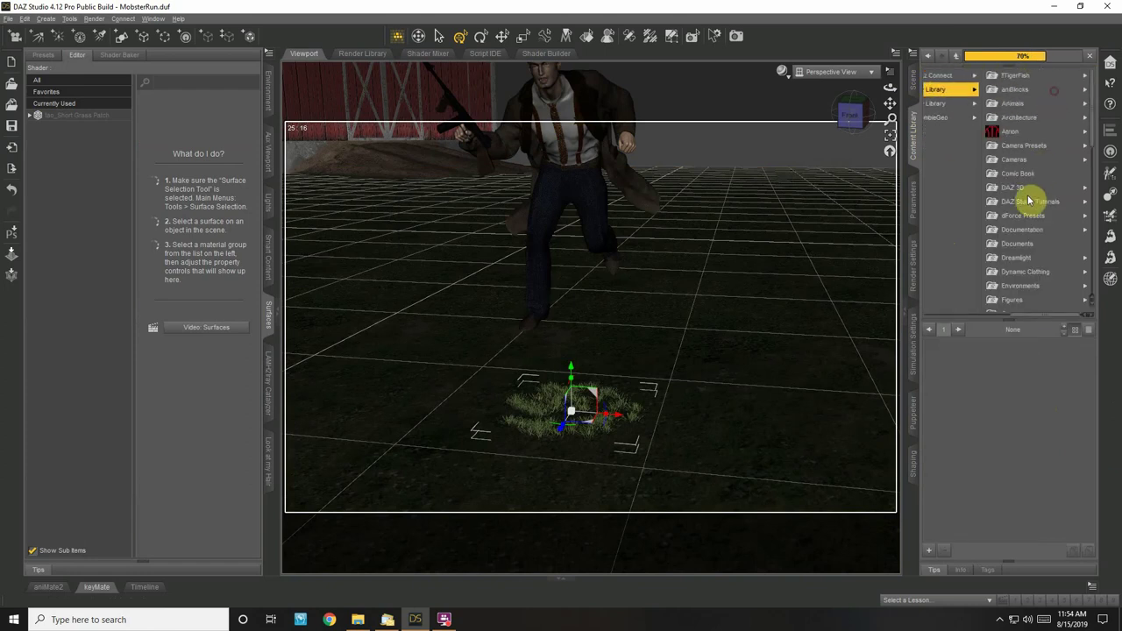
scroll(1032, 211, "down", 2)
scroll(1033, 210, "down", 1)
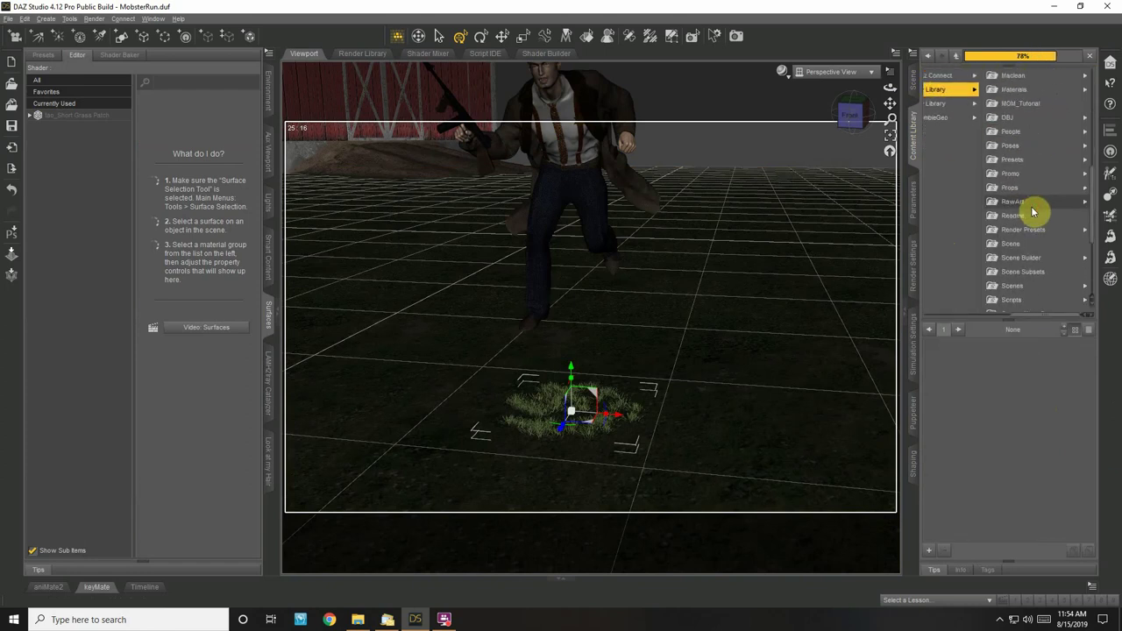
scroll(1032, 247, "down", 3)
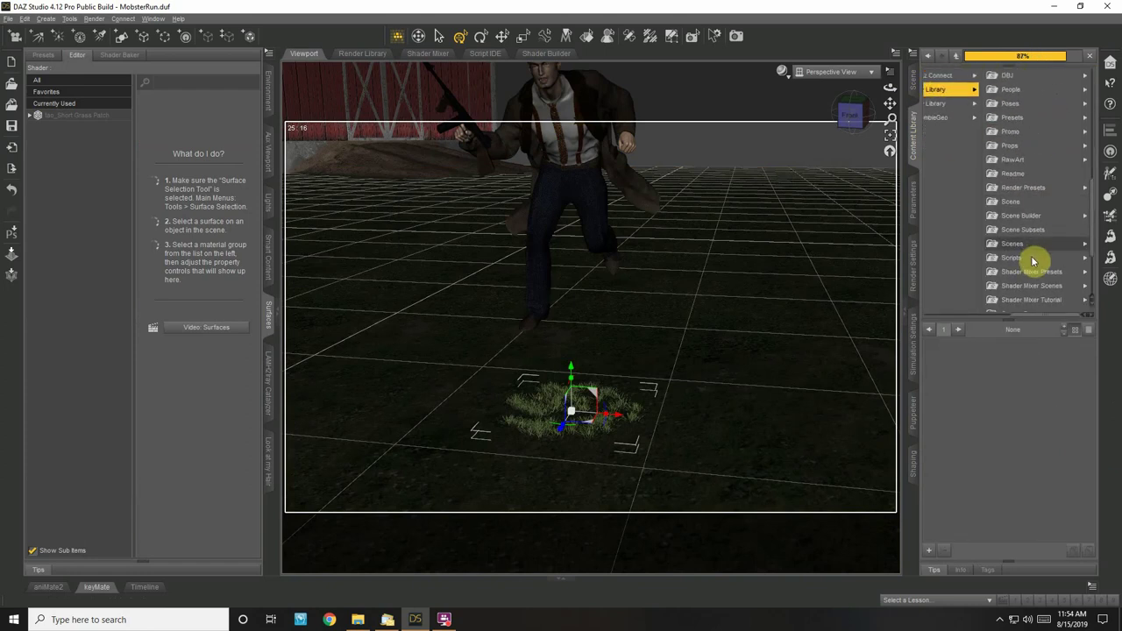
left_click(1030, 257)
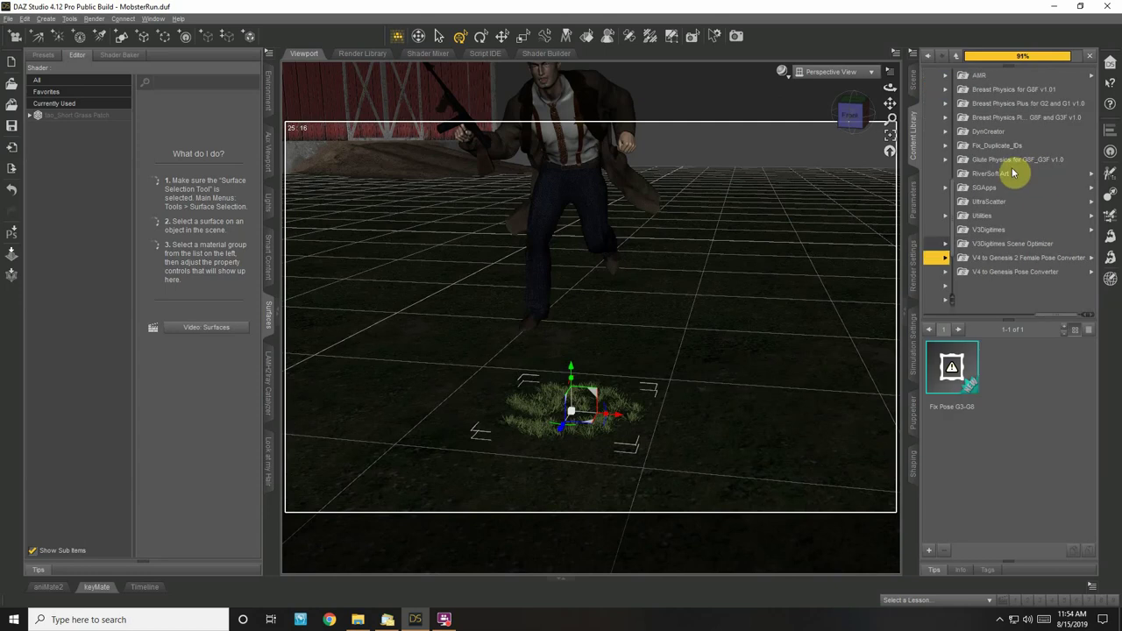
left_click(989, 202)
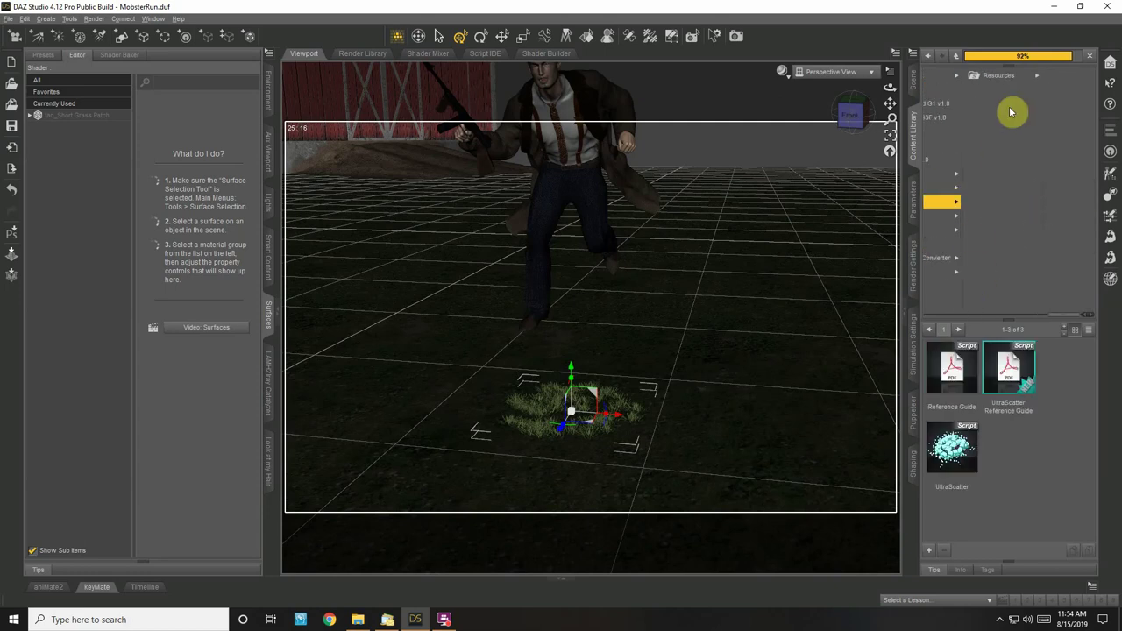
left_click(951, 447)
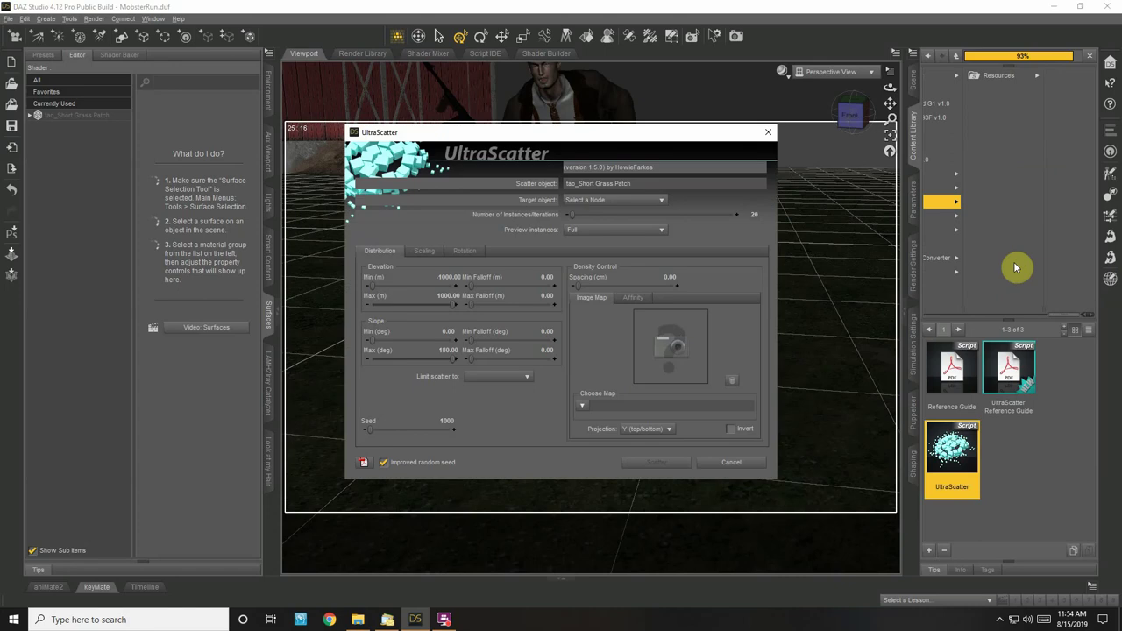
Scatter 100 instances of the short grass patch over the Plane, keeping the default distribution, scaling and rotation settings
left_click(590, 200)
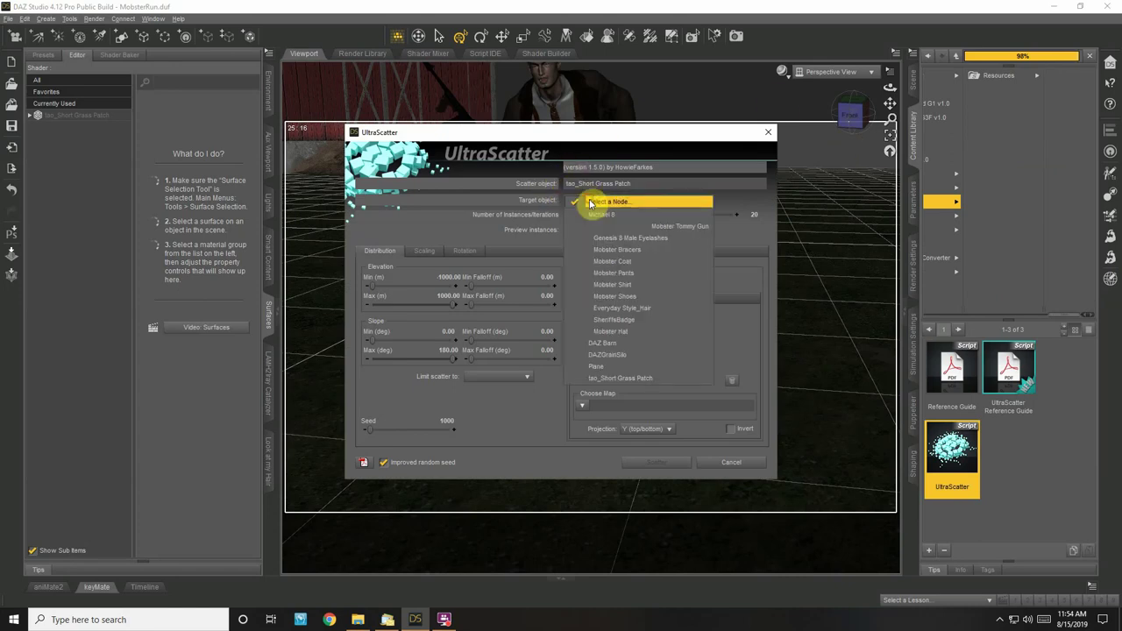
left_click(604, 366)
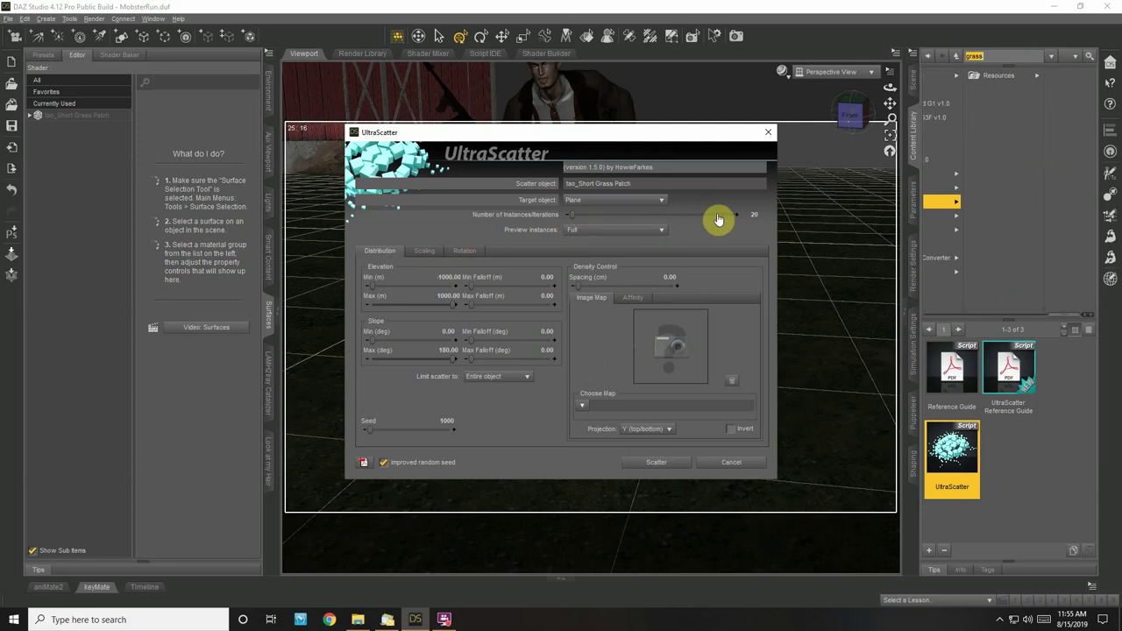
left_click(757, 217)
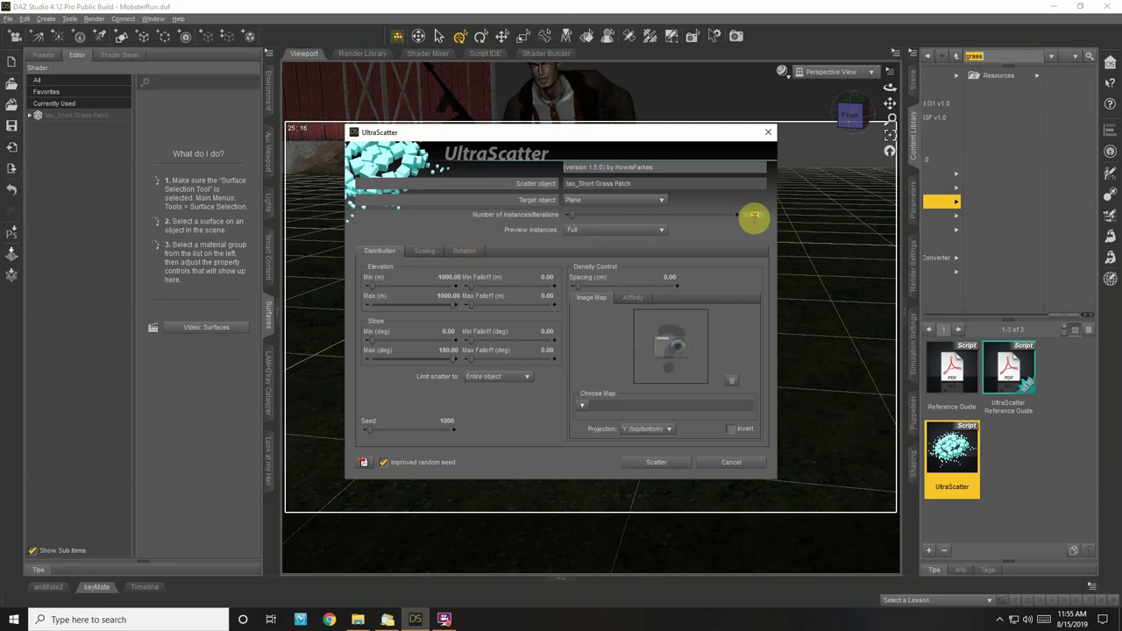
type("1000")
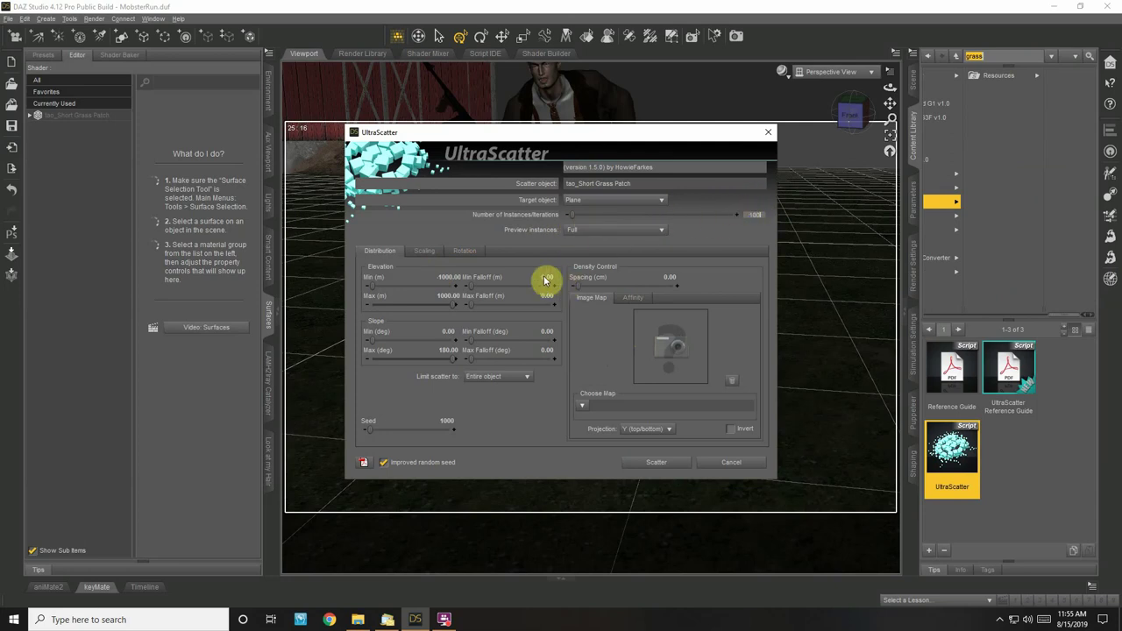
left_click(463, 253)
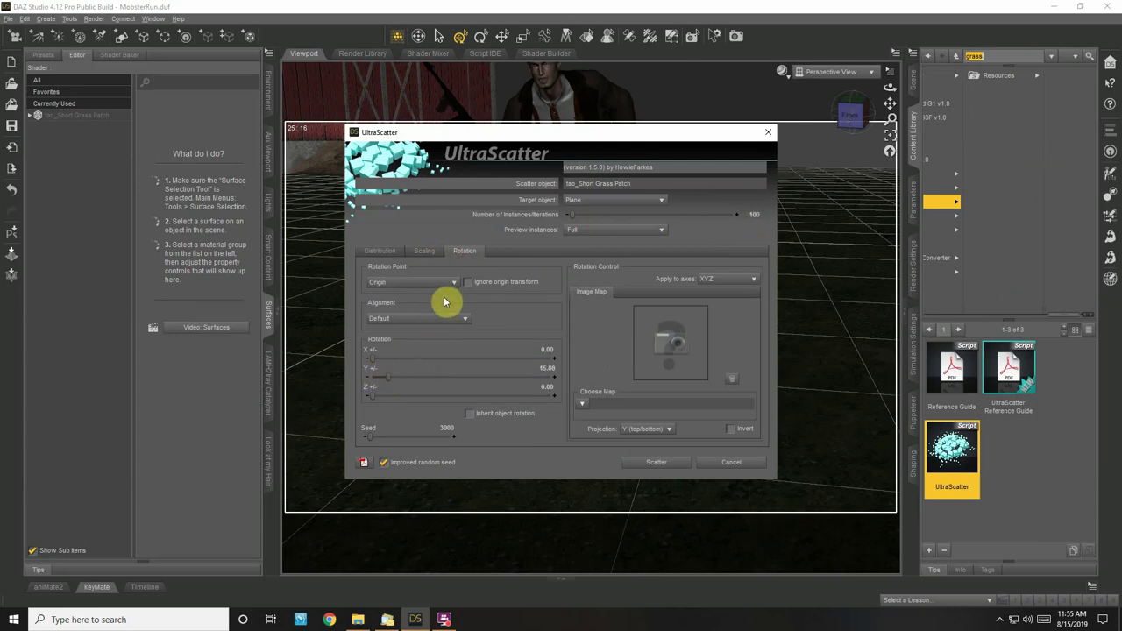
left_click(425, 254)
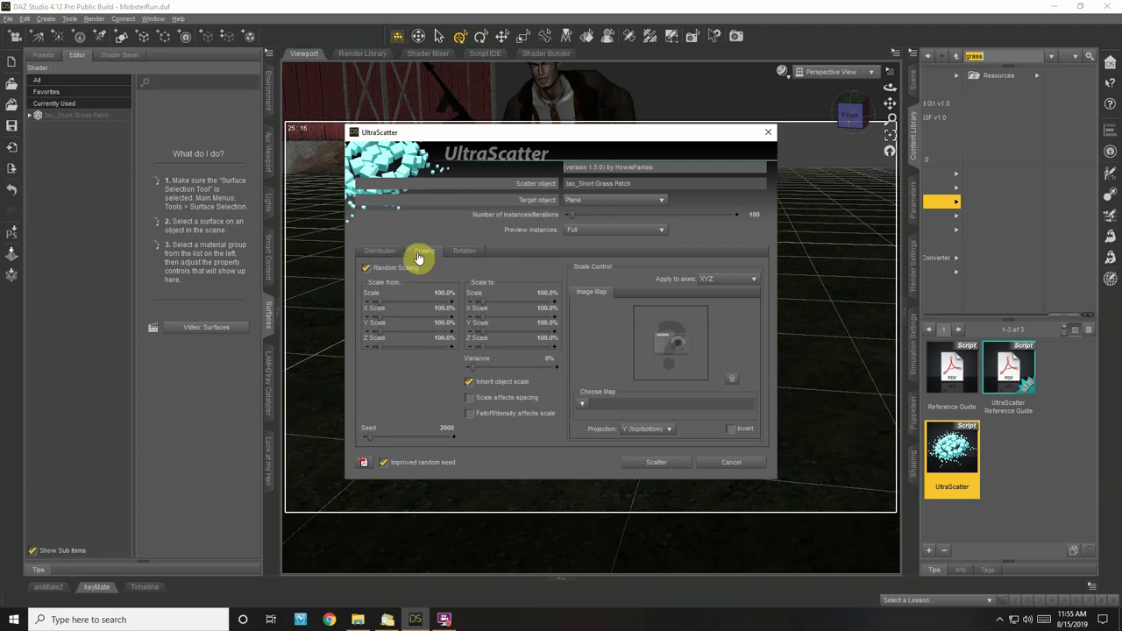
left_click(378, 251)
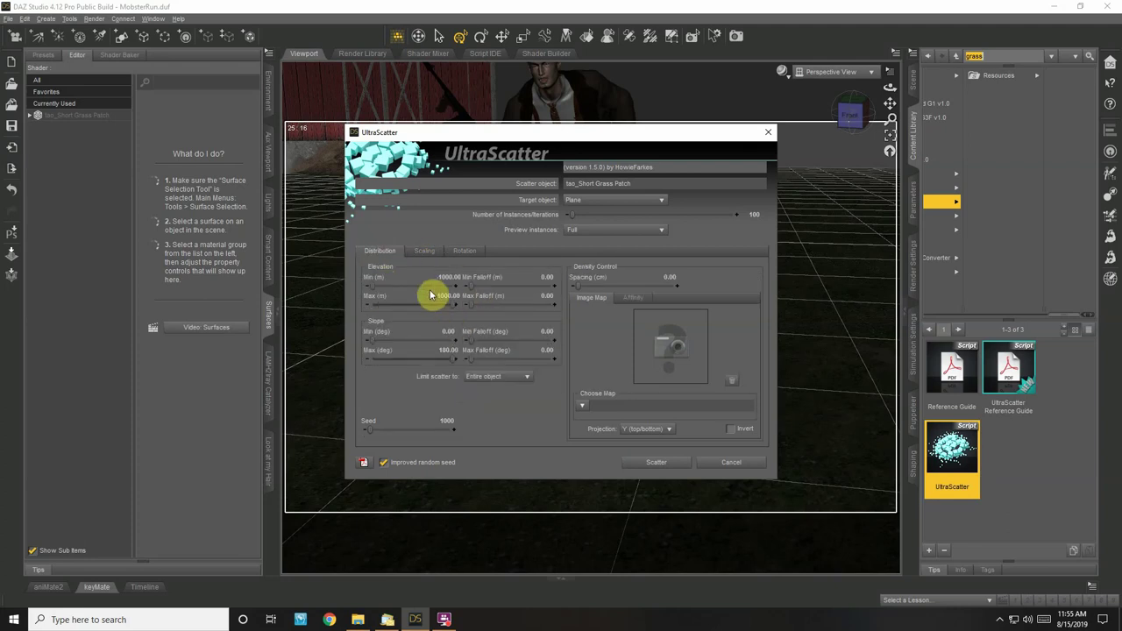
left_click(654, 462)
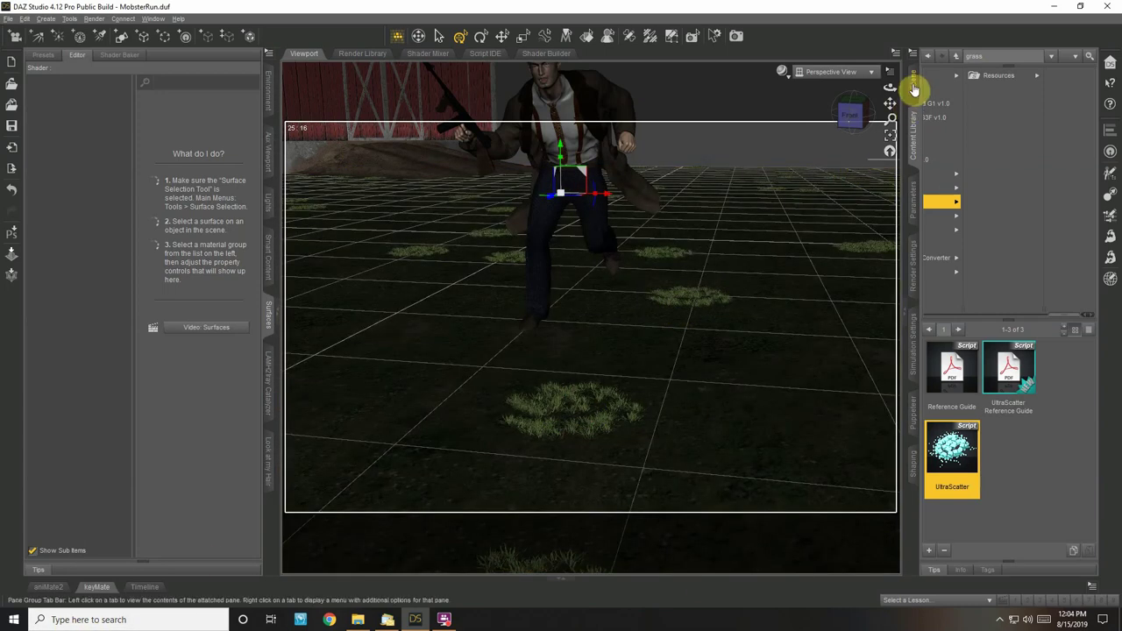
Look through the Default Camera in the viewport and save the scene file
left_click(870, 70)
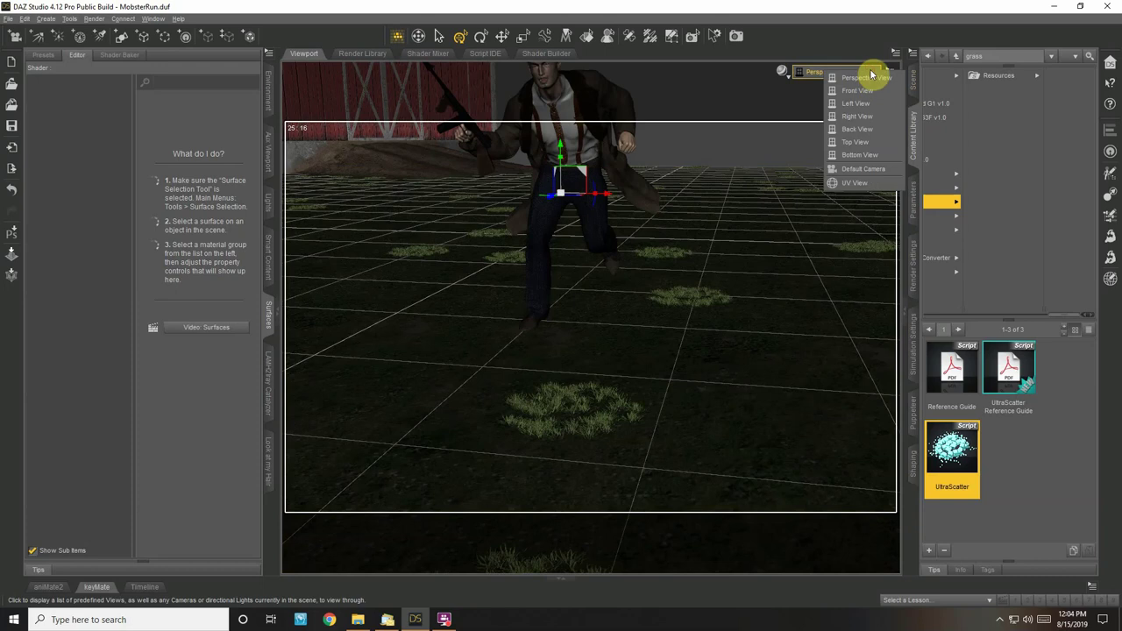
left_click(855, 168)
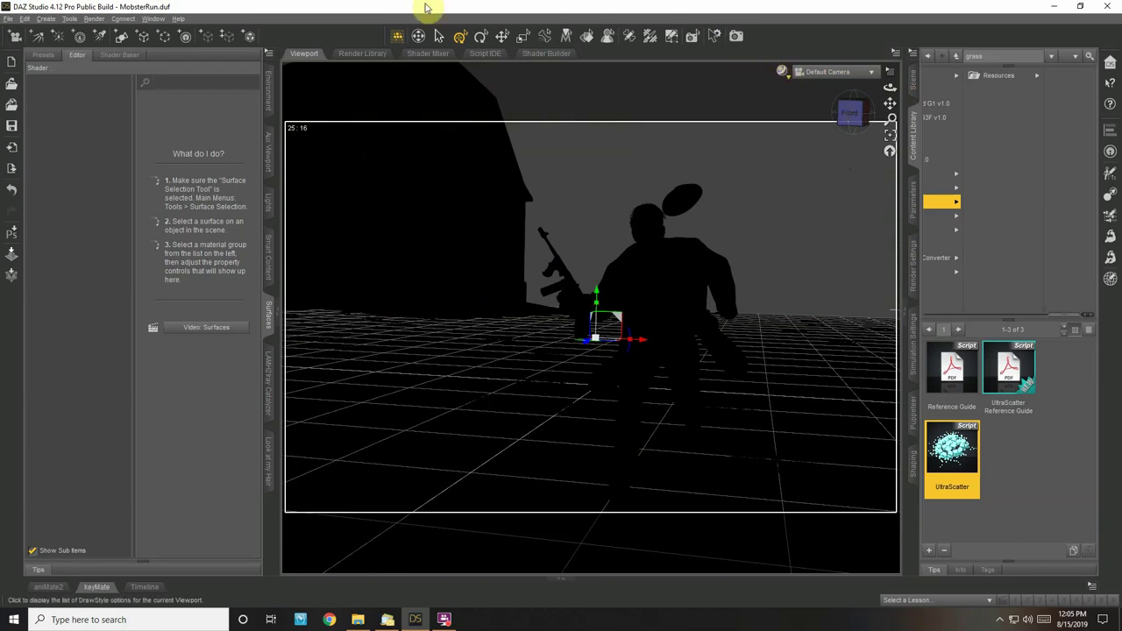
left_click(9, 18)
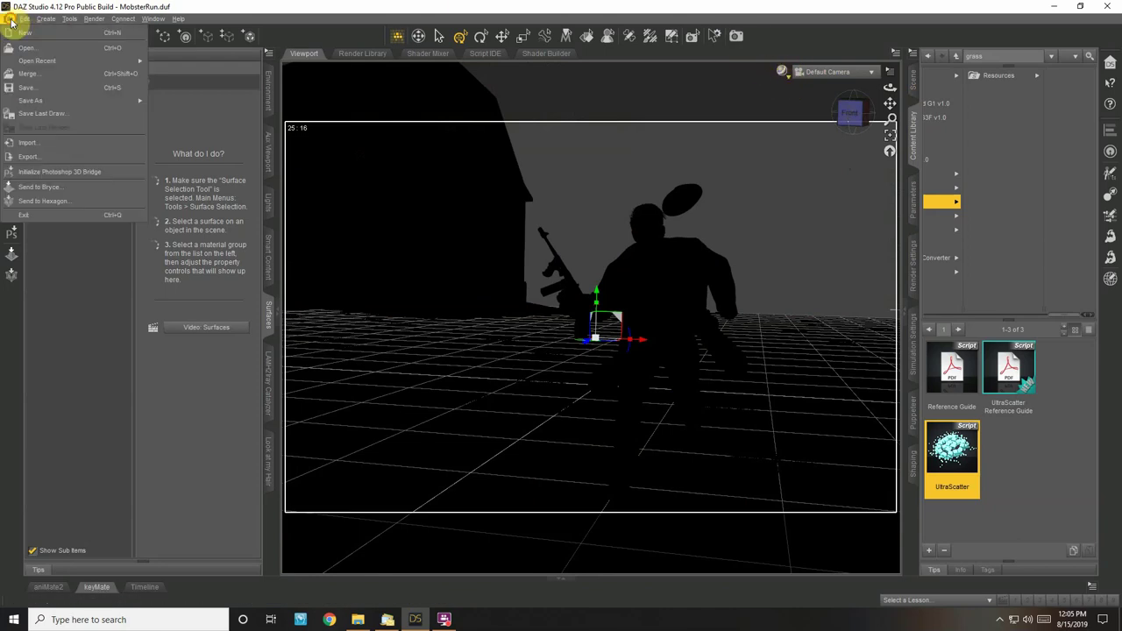
left_click(28, 88)
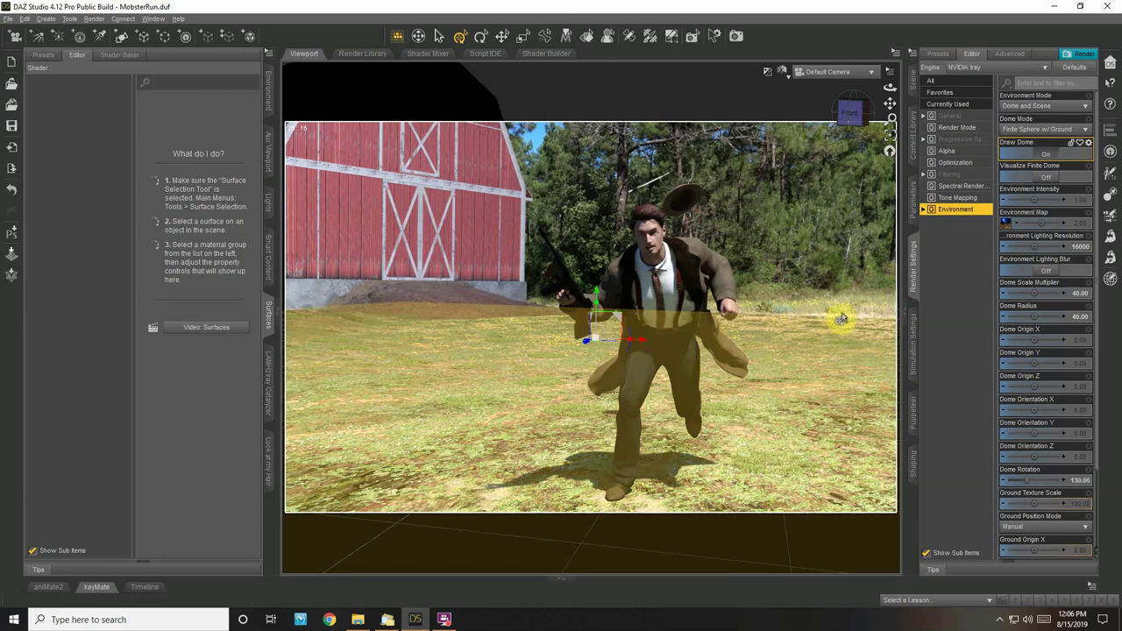
Set the viewport draw style to Texture Shaded and load the 39 Coupe from the Dreamland Models vehicles into the scene
left_click(788, 80)
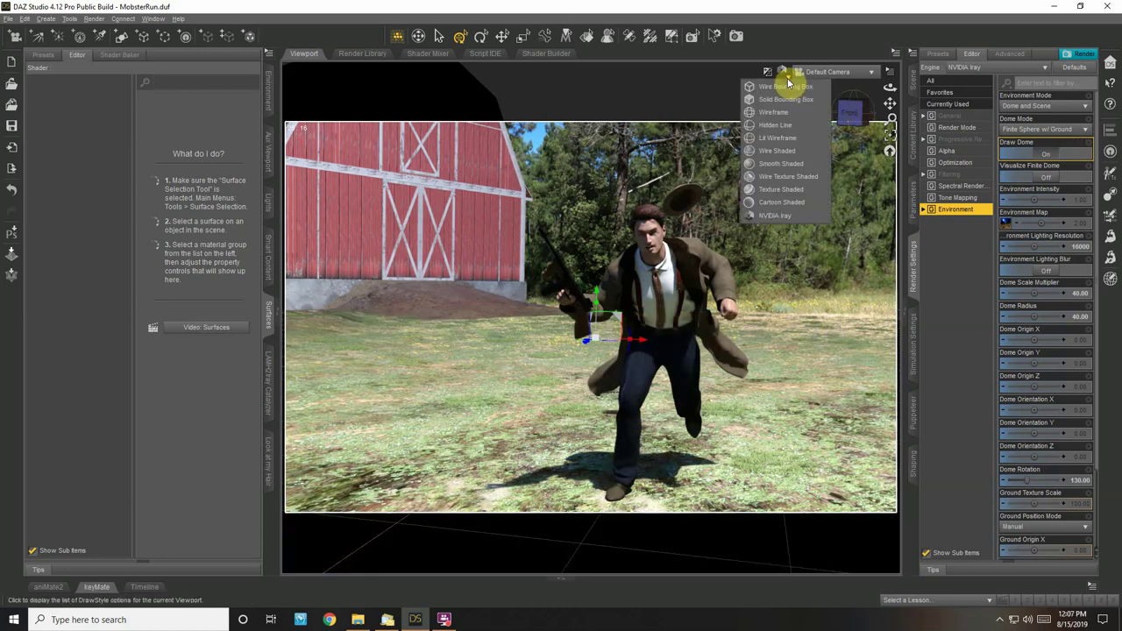
left_click(783, 191)
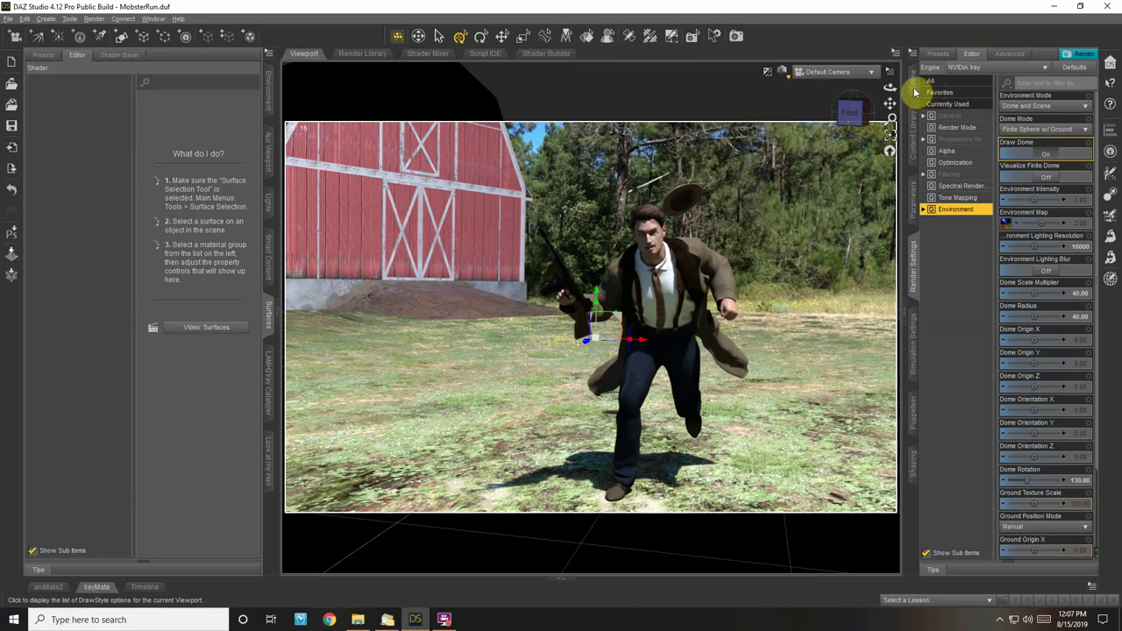
left_click(913, 129)
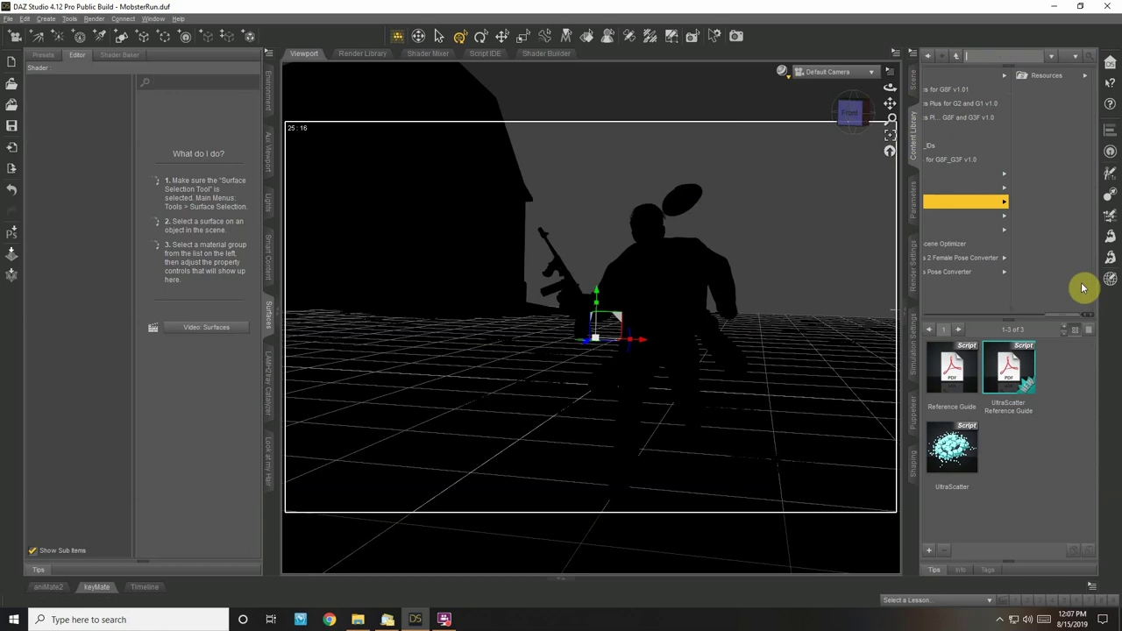
left_click_drag(1061, 316, 991, 317)
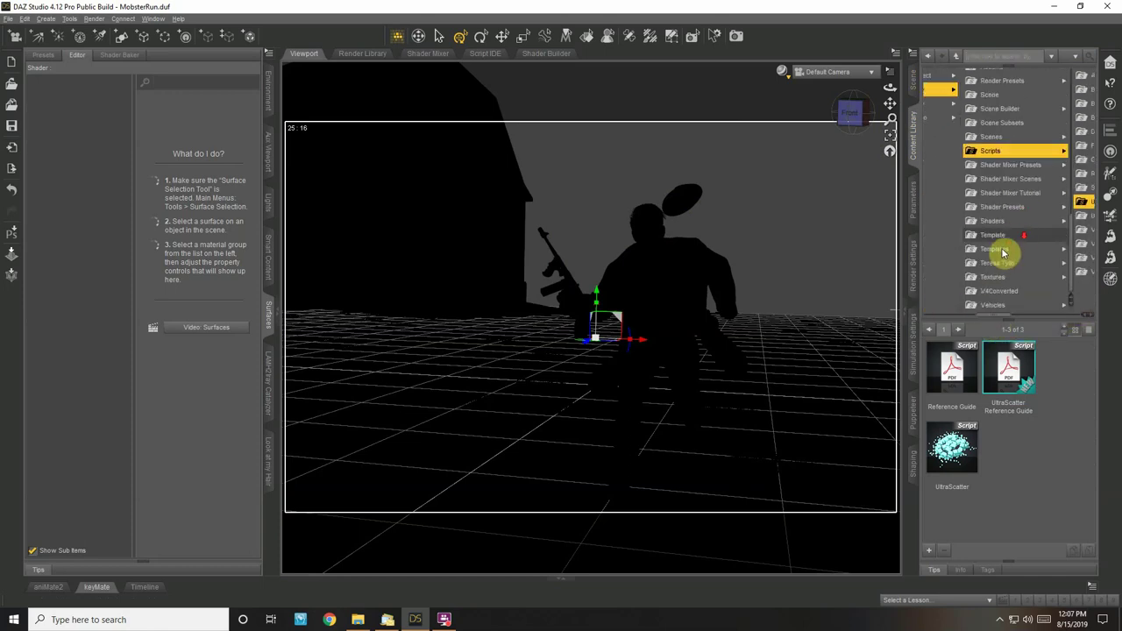
left_click(1012, 306)
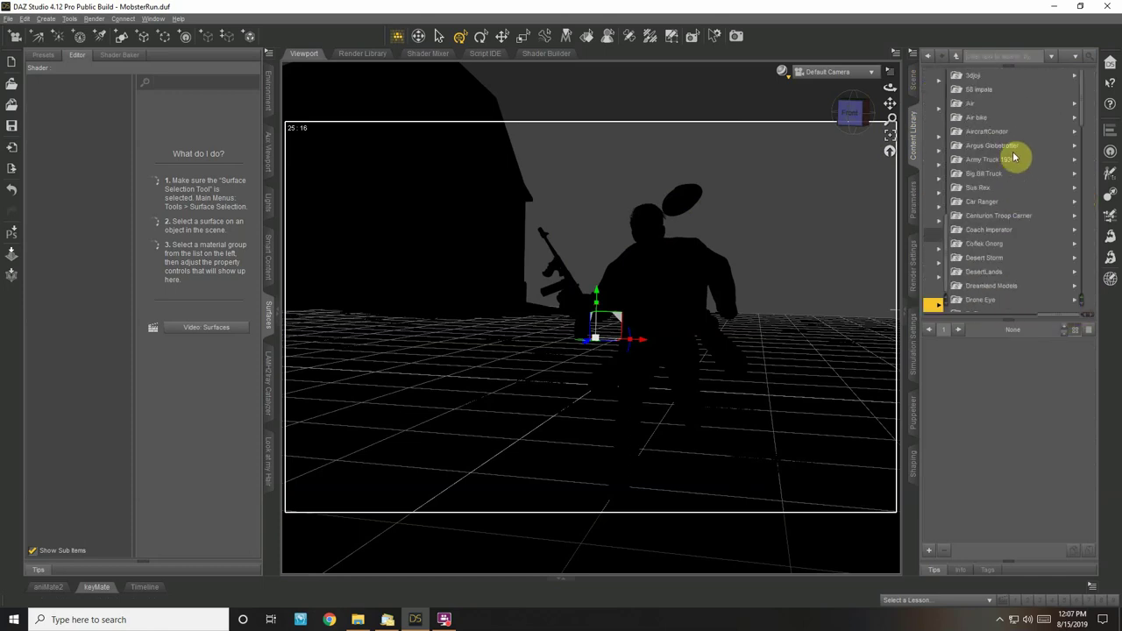
scroll(988, 202, "down", 2)
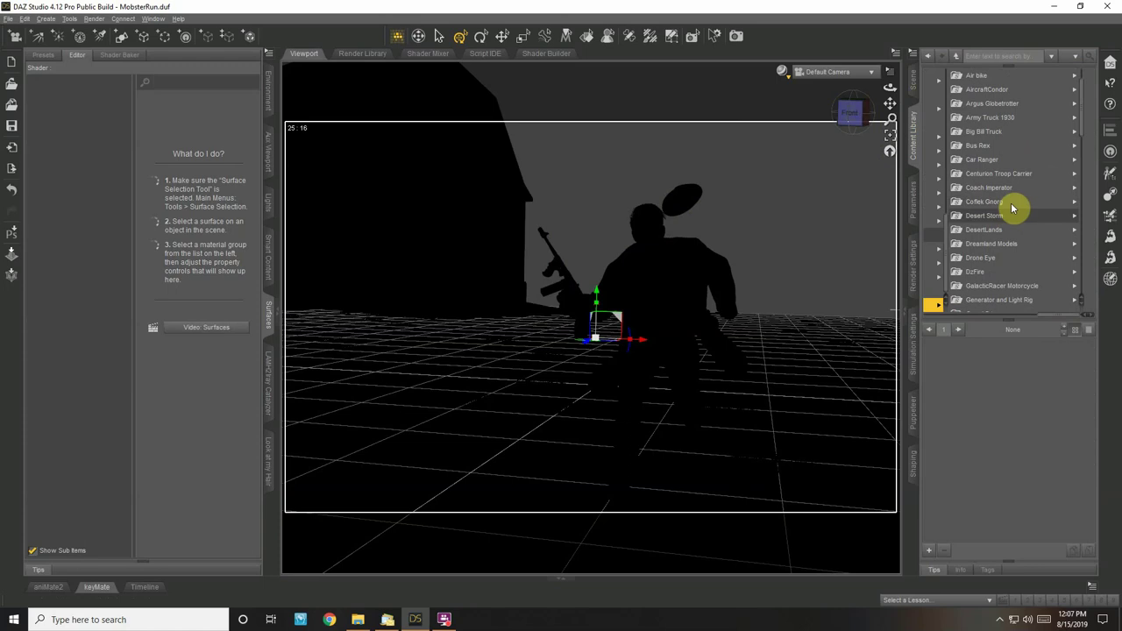
left_click(1006, 245)
left_click(1019, 77)
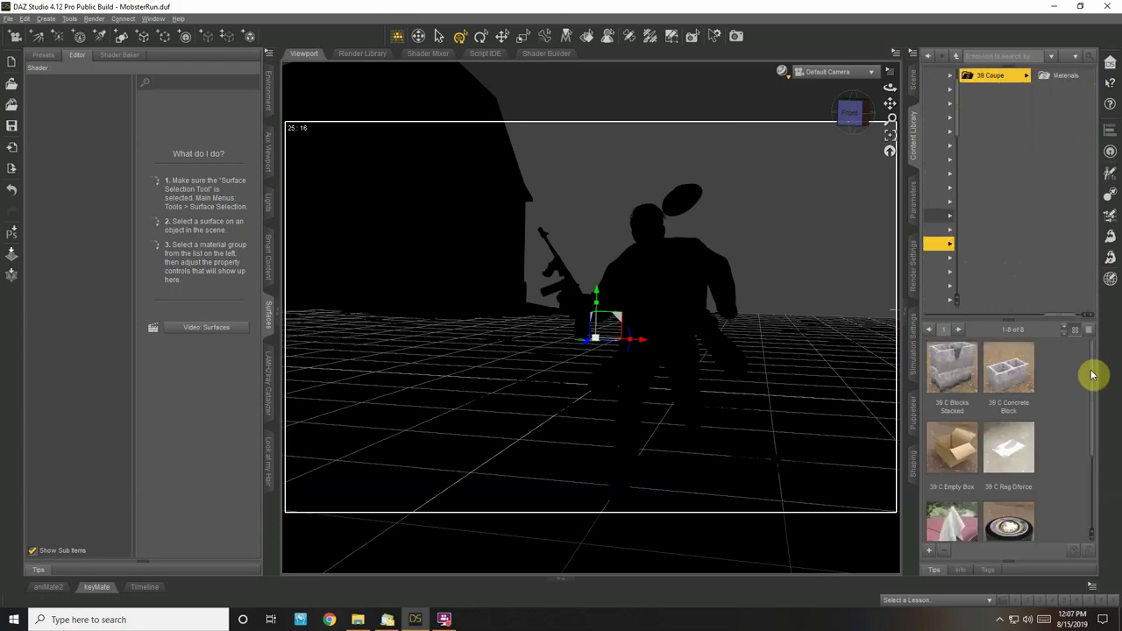
left_click_drag(1095, 373, 1096, 453)
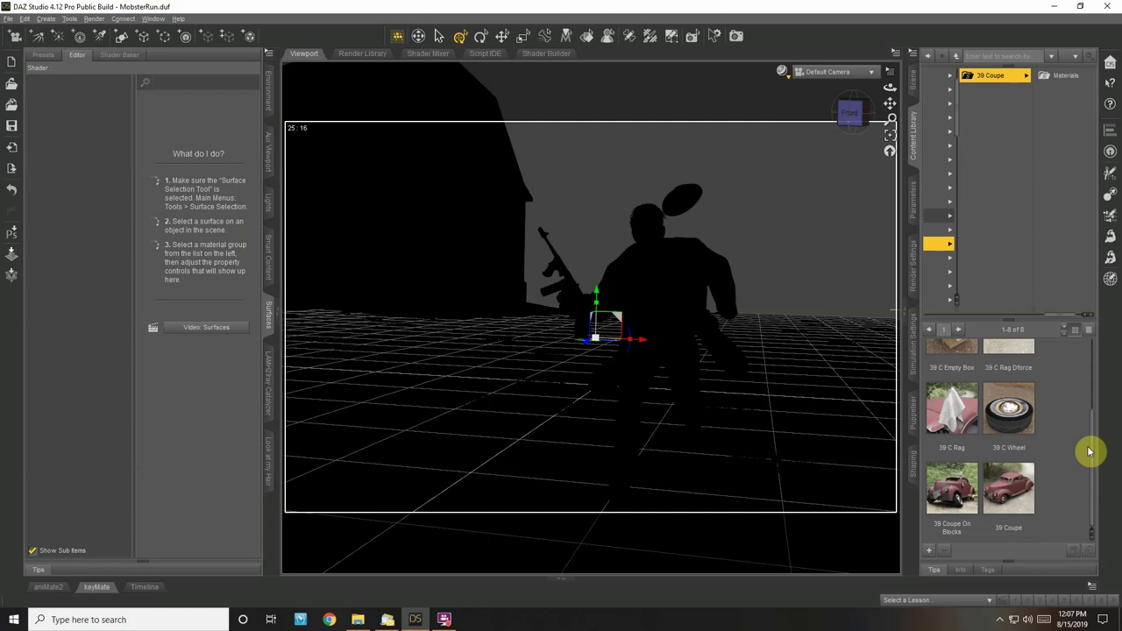
double_click(1017, 496)
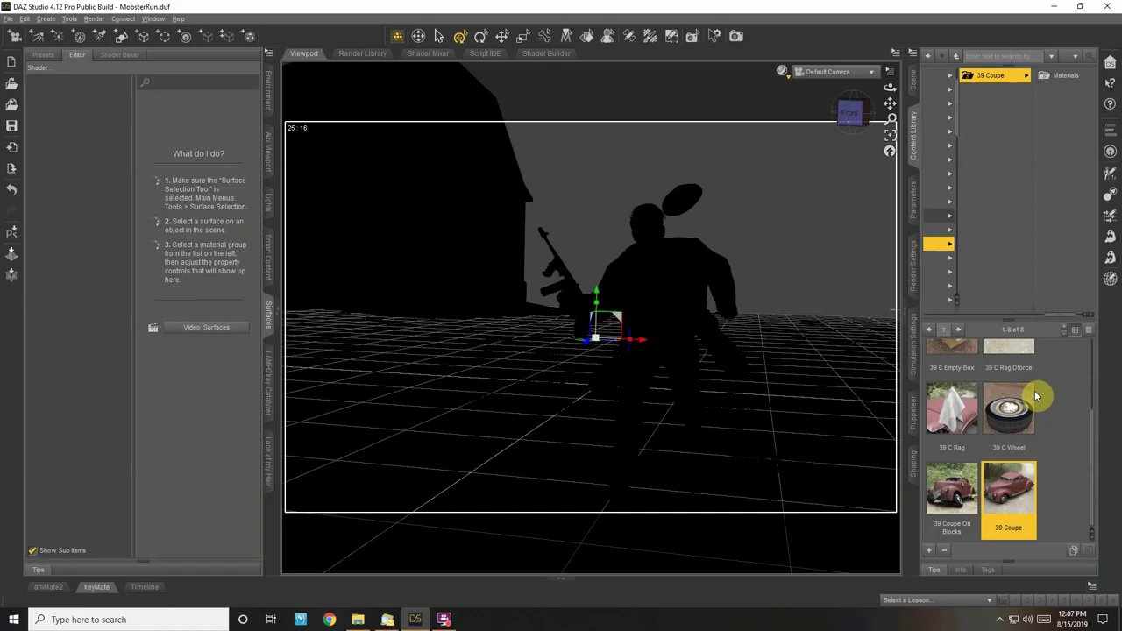
In the Perspective View, move the 39 Coupe farther back, to the right of the running mobster, and rotate it to a three-quarter angle
left_click(870, 72)
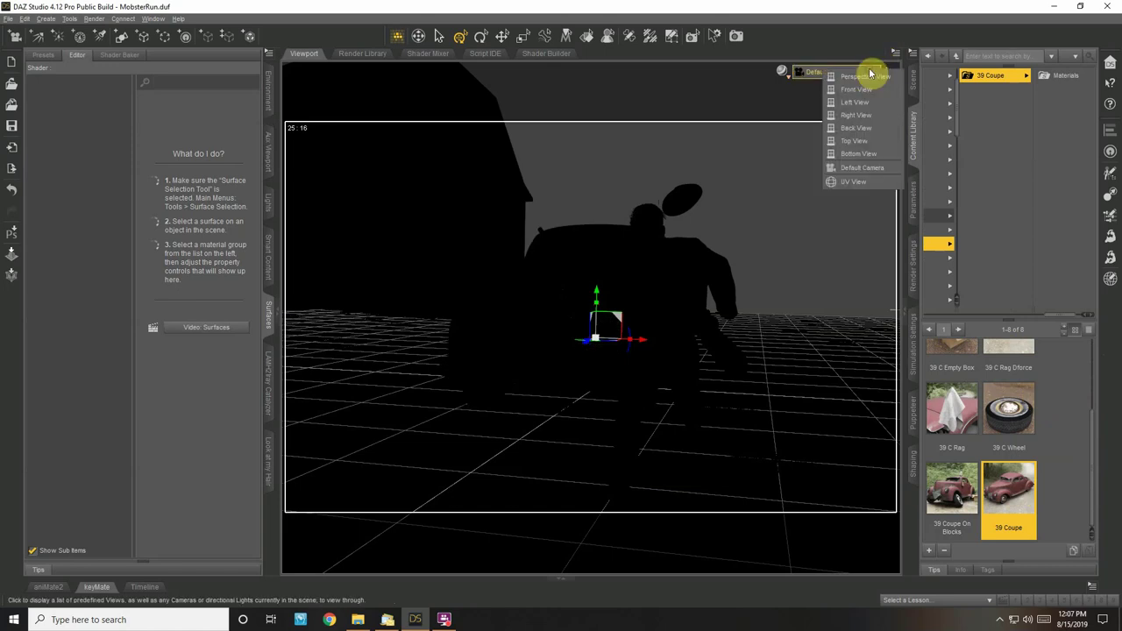
left_click(866, 77)
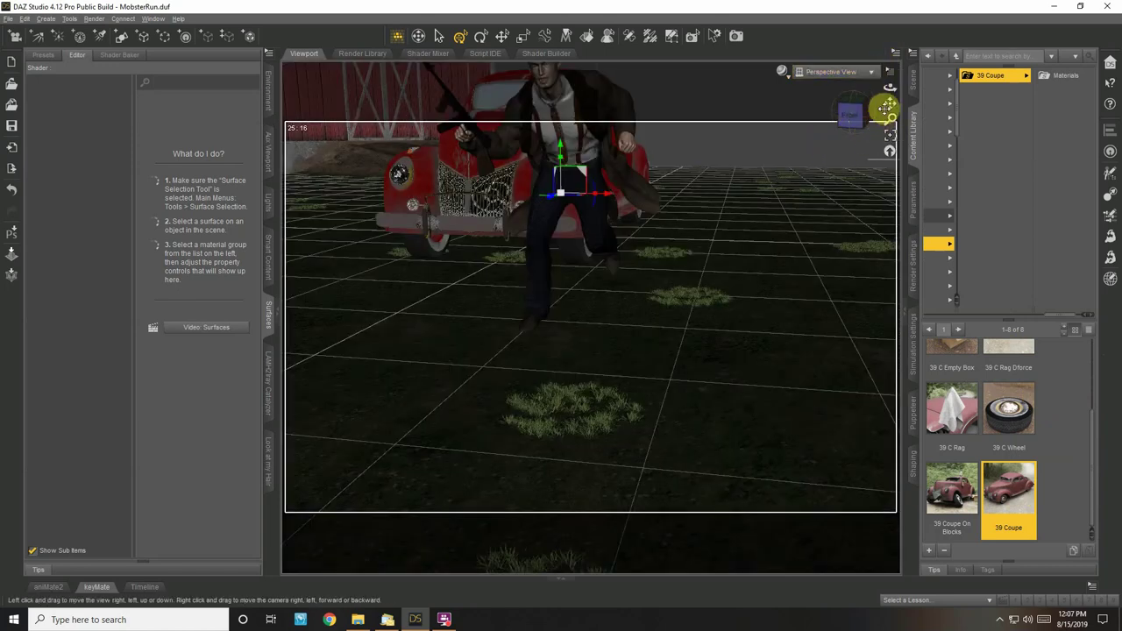
mouse_move(887, 106)
left_mouse_down()
mouse_move(897, 120)
mouse_move(1057, 131)
mouse_move(959, 123)
mouse_move(881, 90)
mouse_move(847, 169)
mouse_move(886, 99)
left_mouse_up()
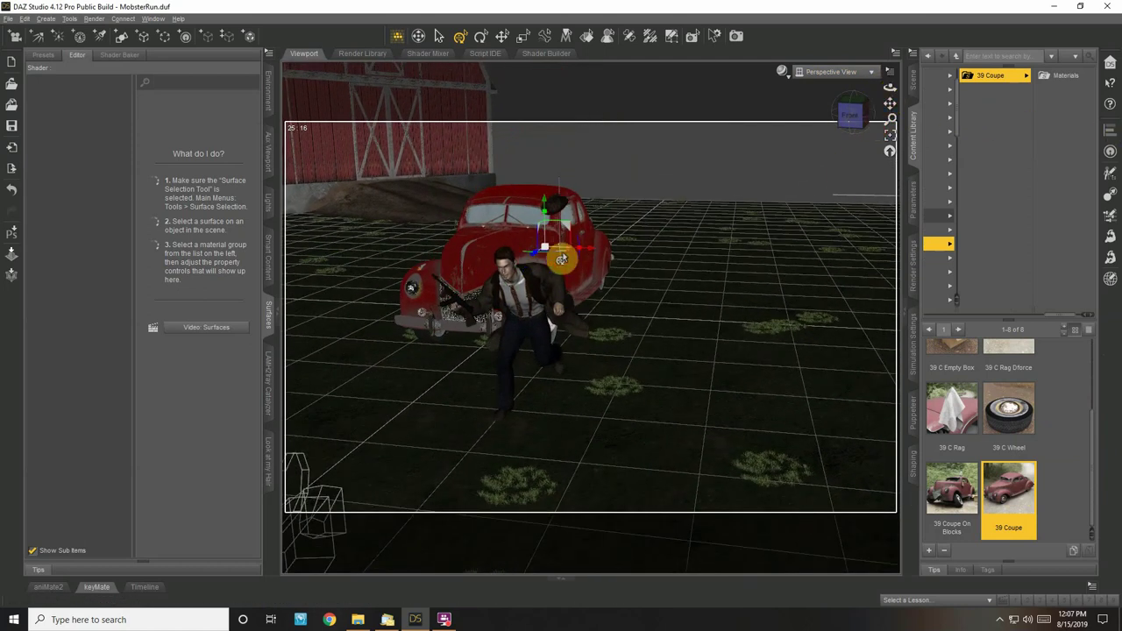
left_click_drag(560, 258, 667, 251)
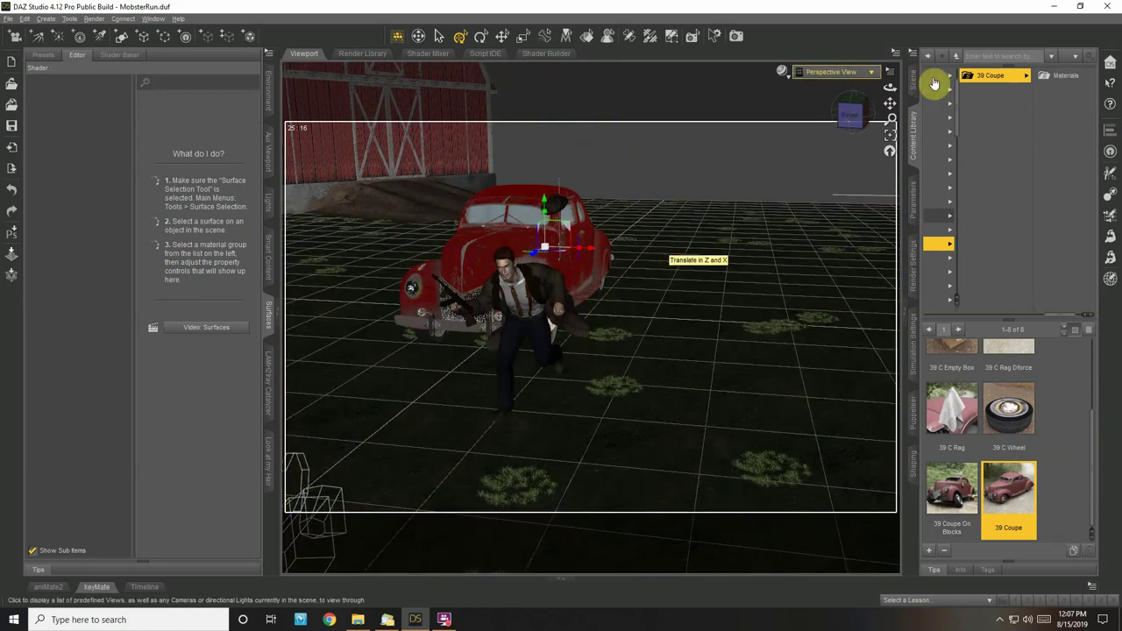
left_click(913, 83)
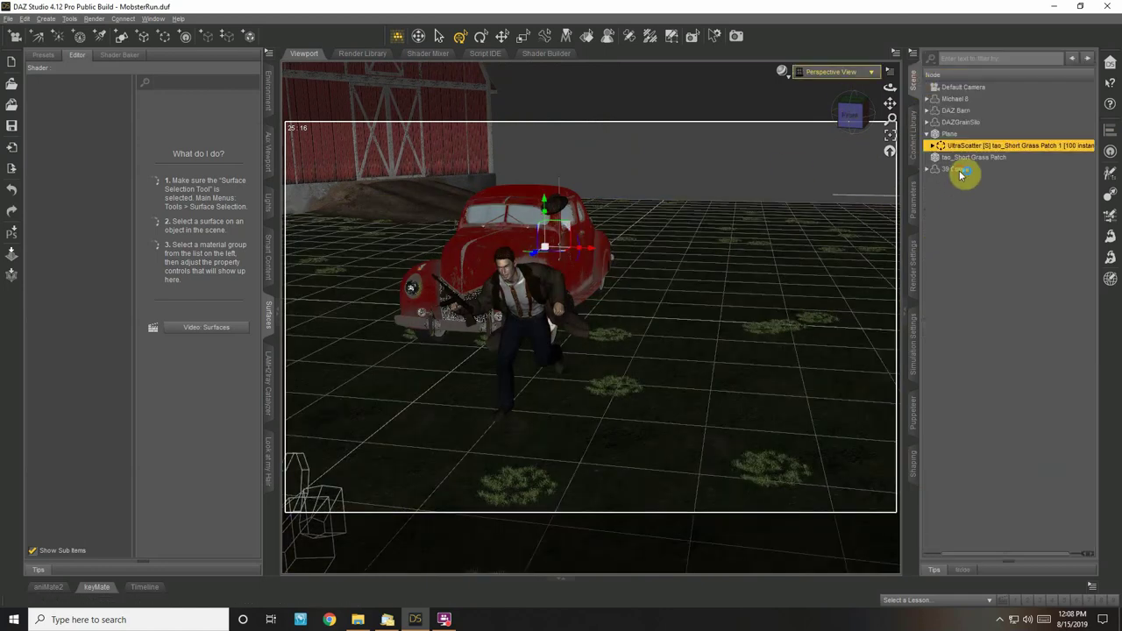
left_click(958, 170)
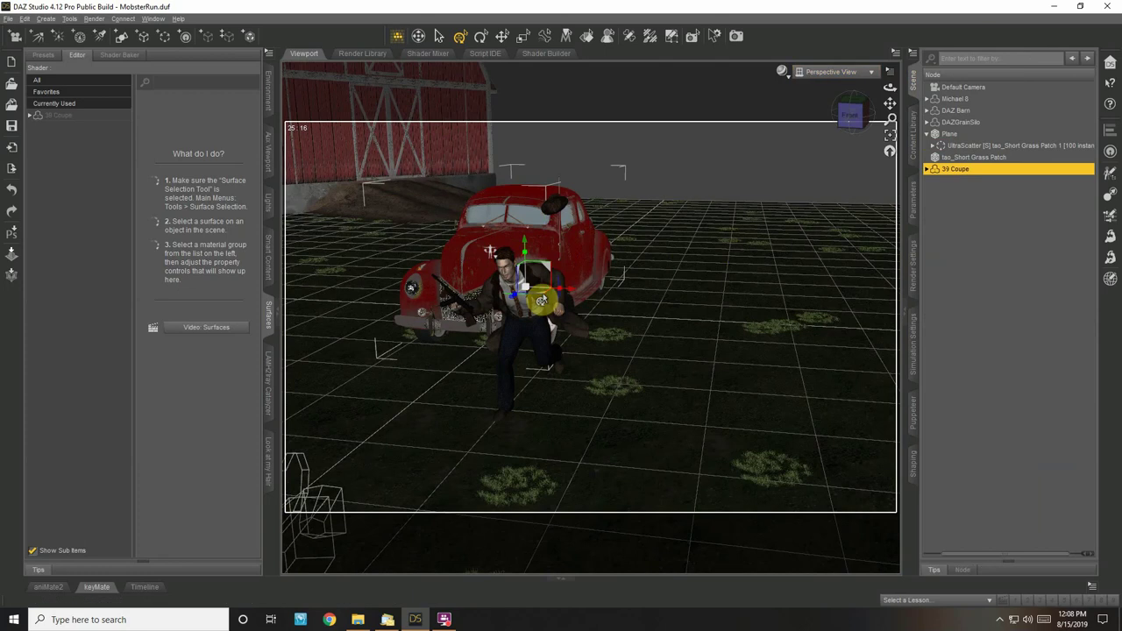
left_click_drag(489, 251, 671, 199)
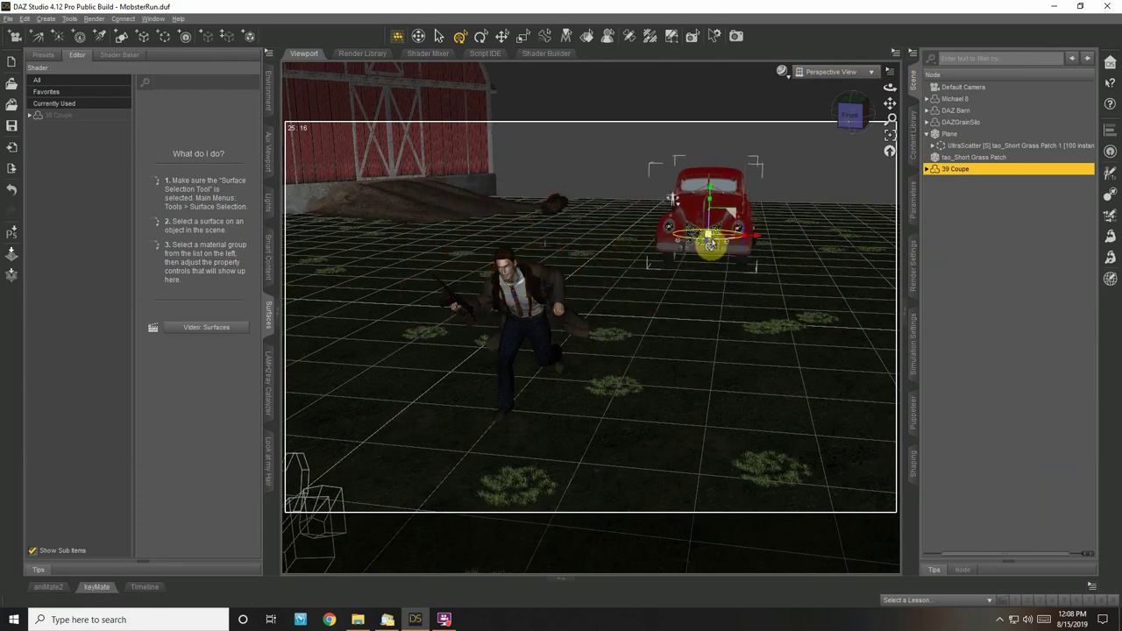
left_click_drag(710, 246, 707, 249)
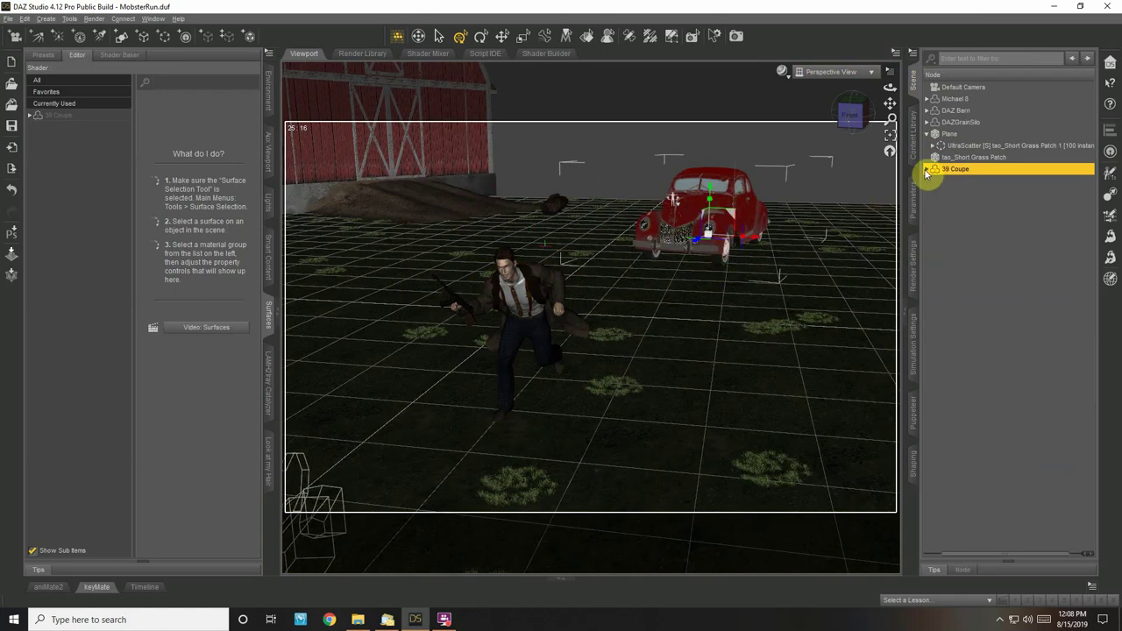
Examine the rotation and display parameters of the 39 Coupe's right front wheel
left_click(927, 170)
left_click(976, 390)
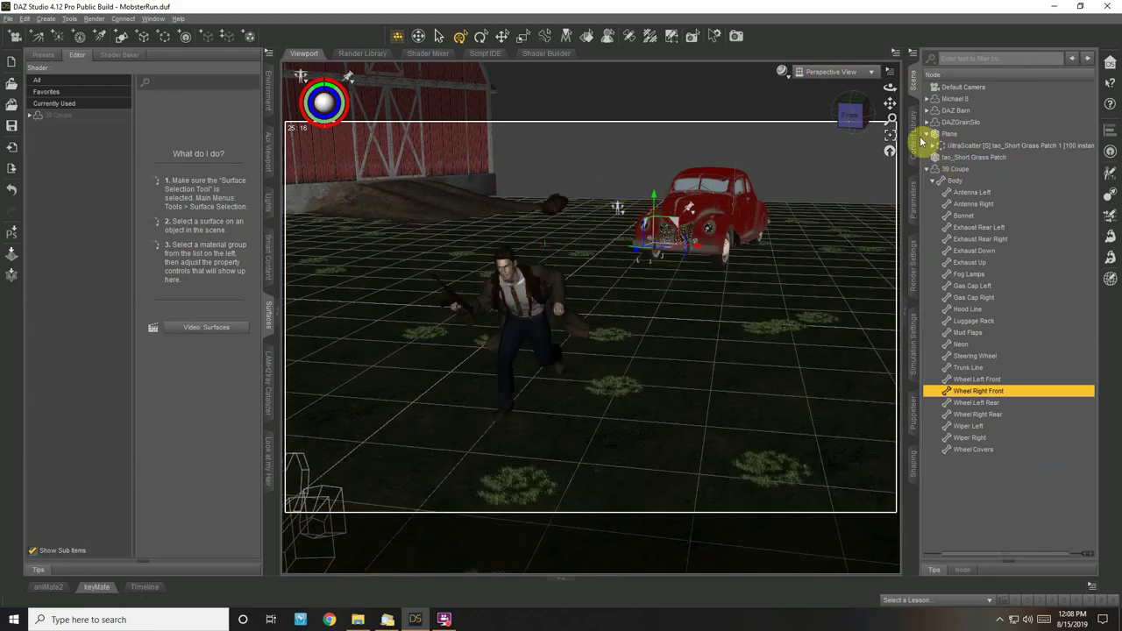
left_click(914, 143)
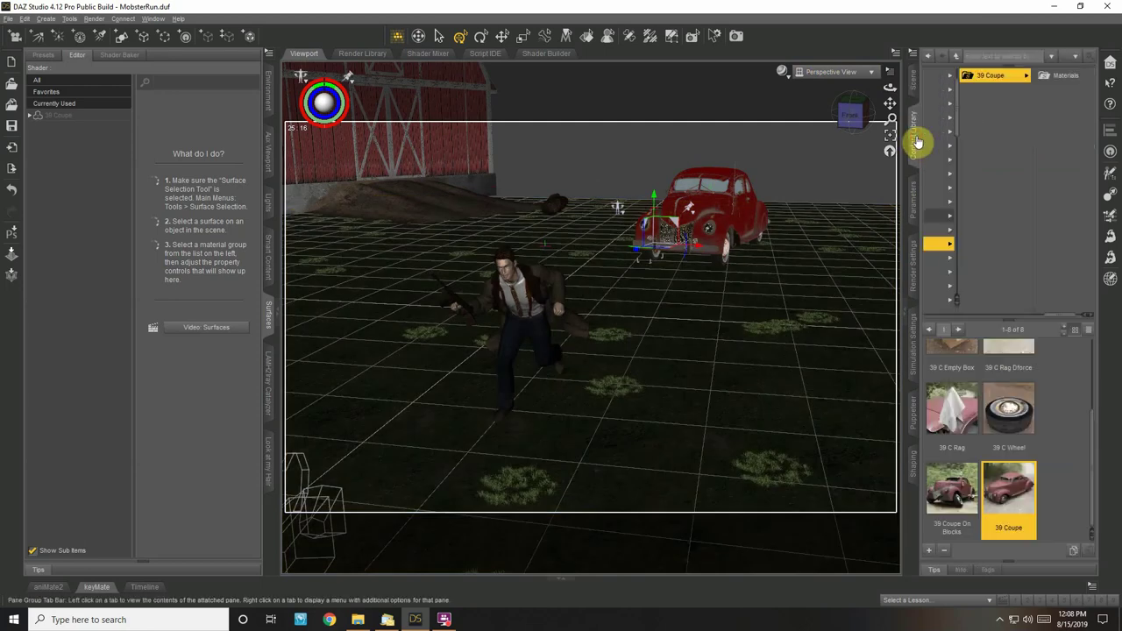
left_click(913, 203)
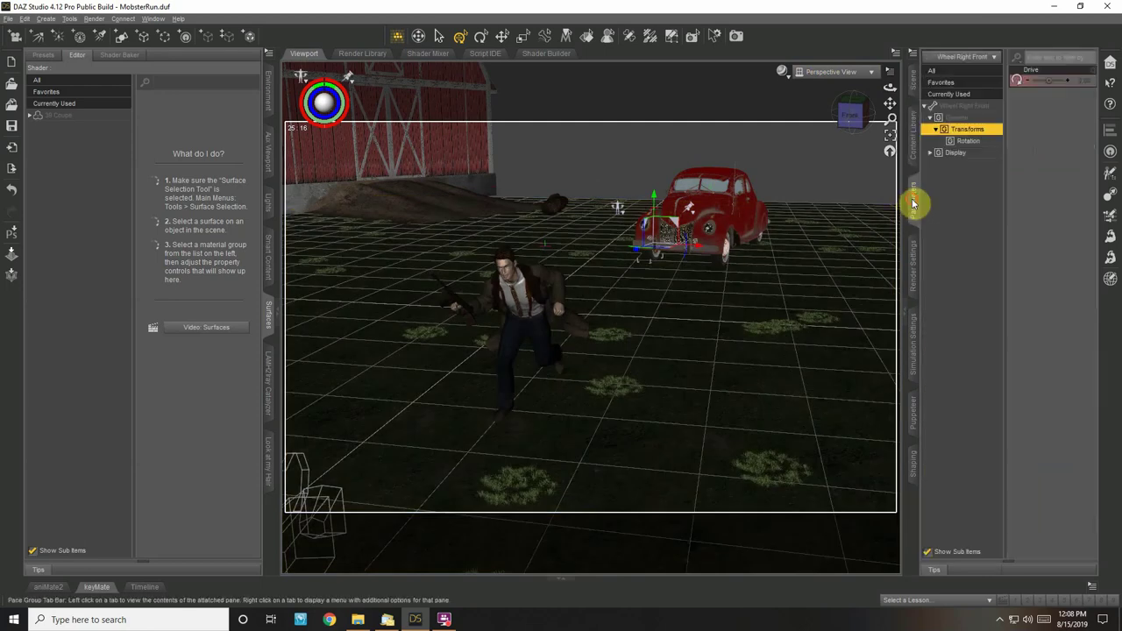
left_click(958, 155)
left_click(954, 105)
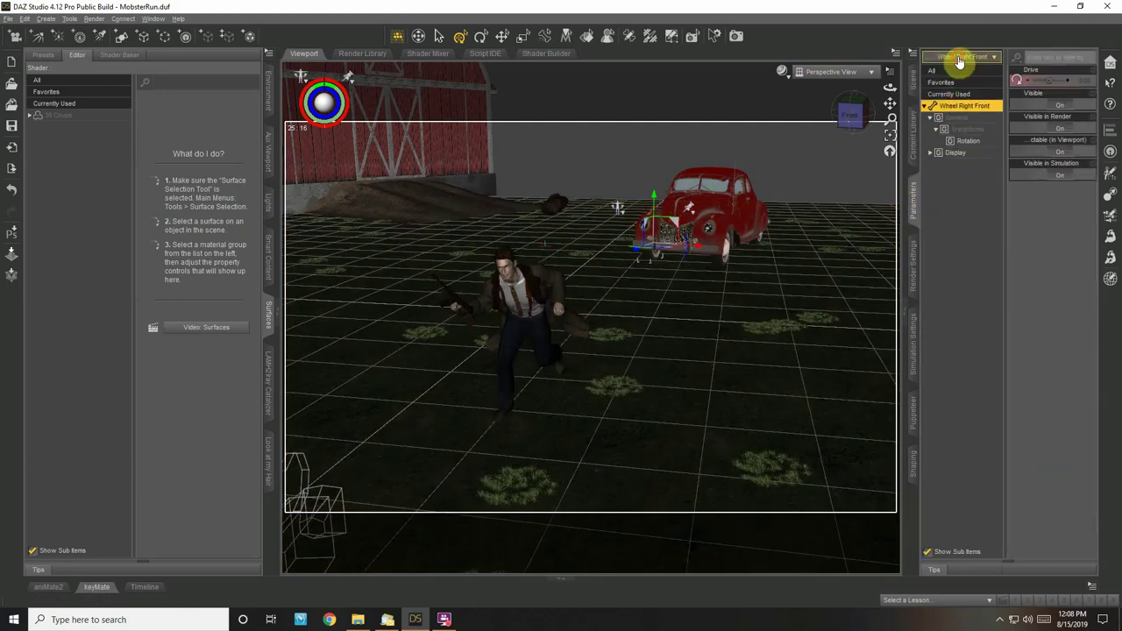
Turn the 39 Coupe's front wheels by setting its Steering pose control to -0.74
left_click(958, 58)
left_click(965, 144)
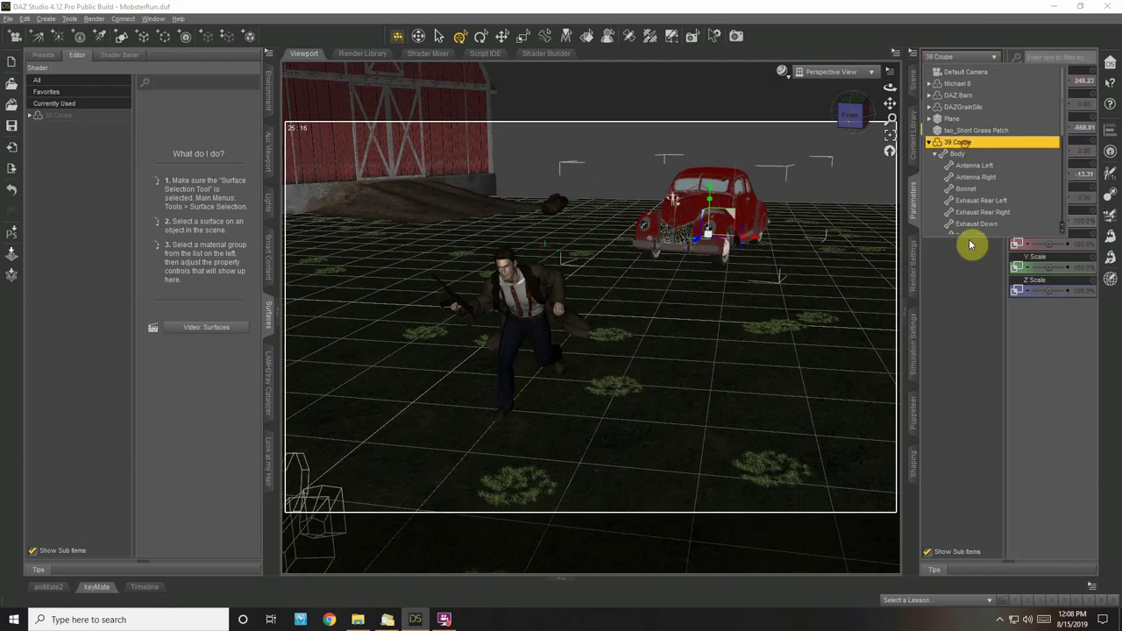
left_click(957, 213)
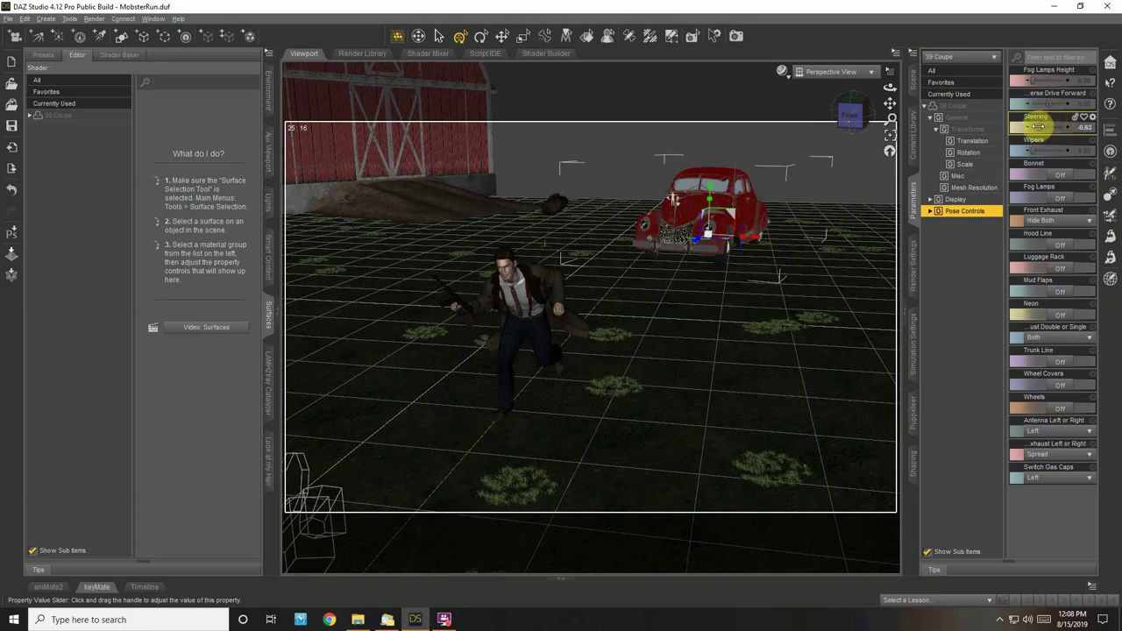
left_click_drag(1036, 128, 1033, 128)
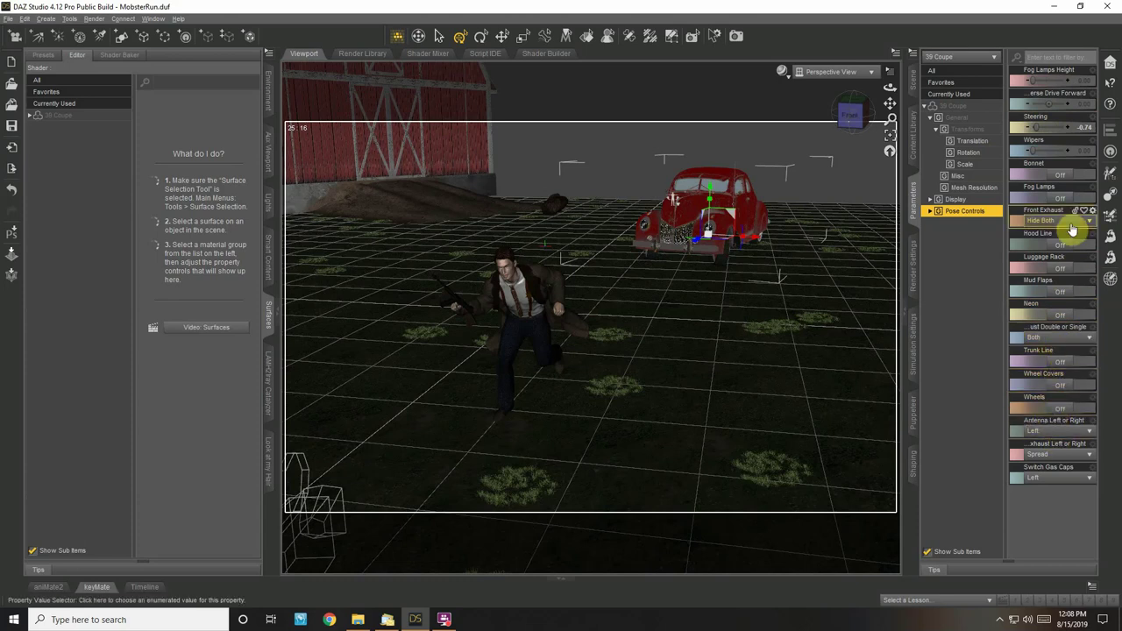
Apply the 39 C Old Tan material from the Paint Old folder to the 39 Coupe
left_click(913, 132)
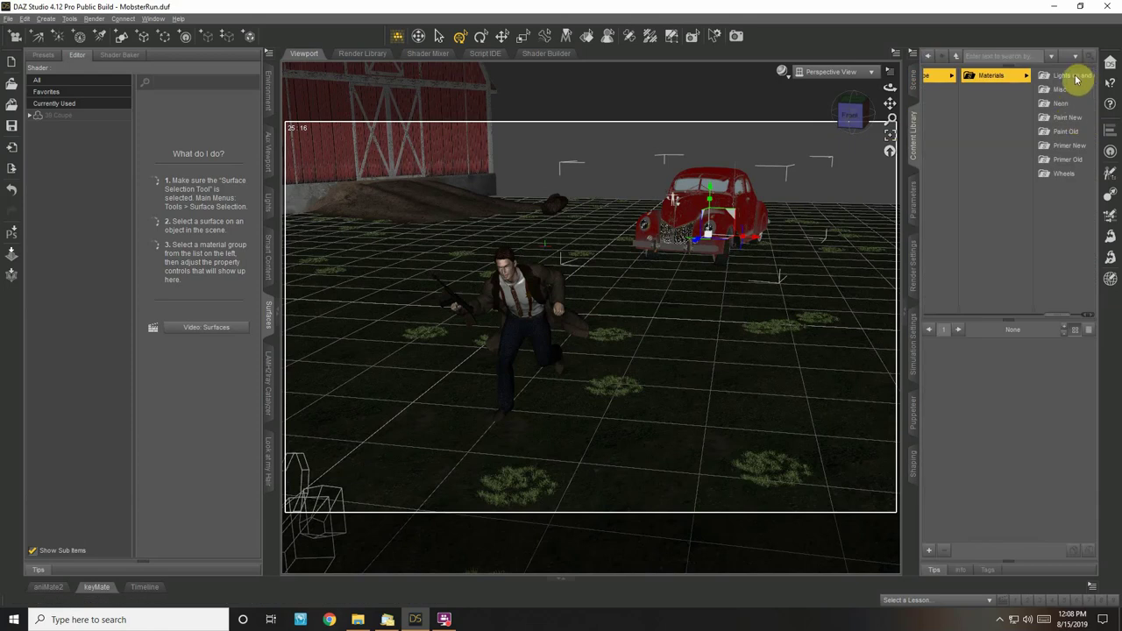
left_click(1064, 134)
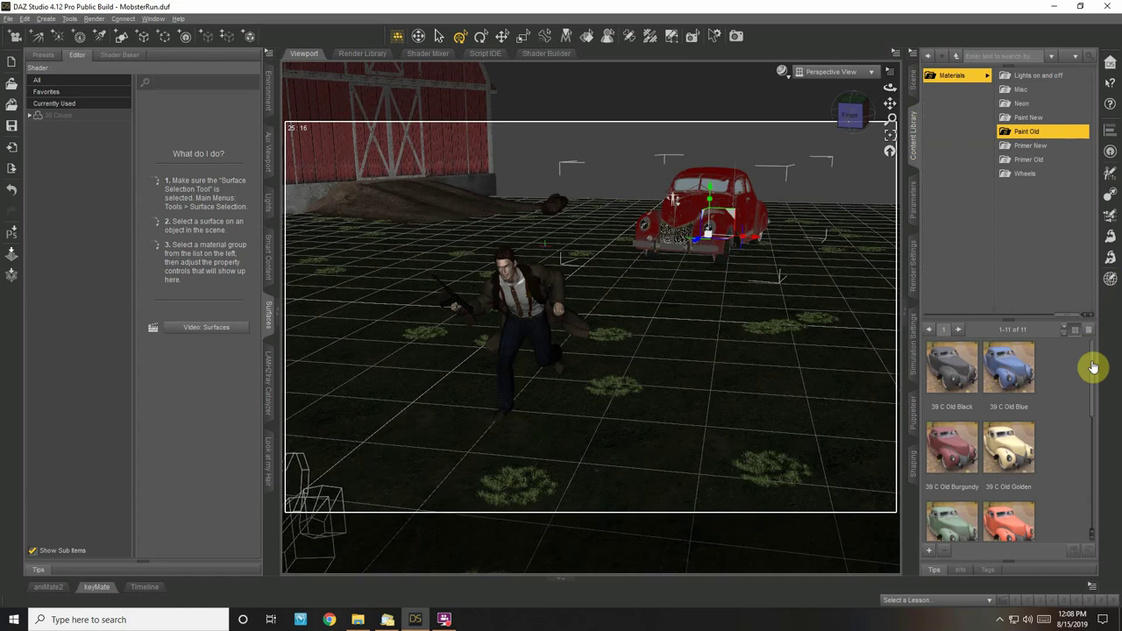
scroll(1093, 366, "down", 3)
double_click(1008, 412)
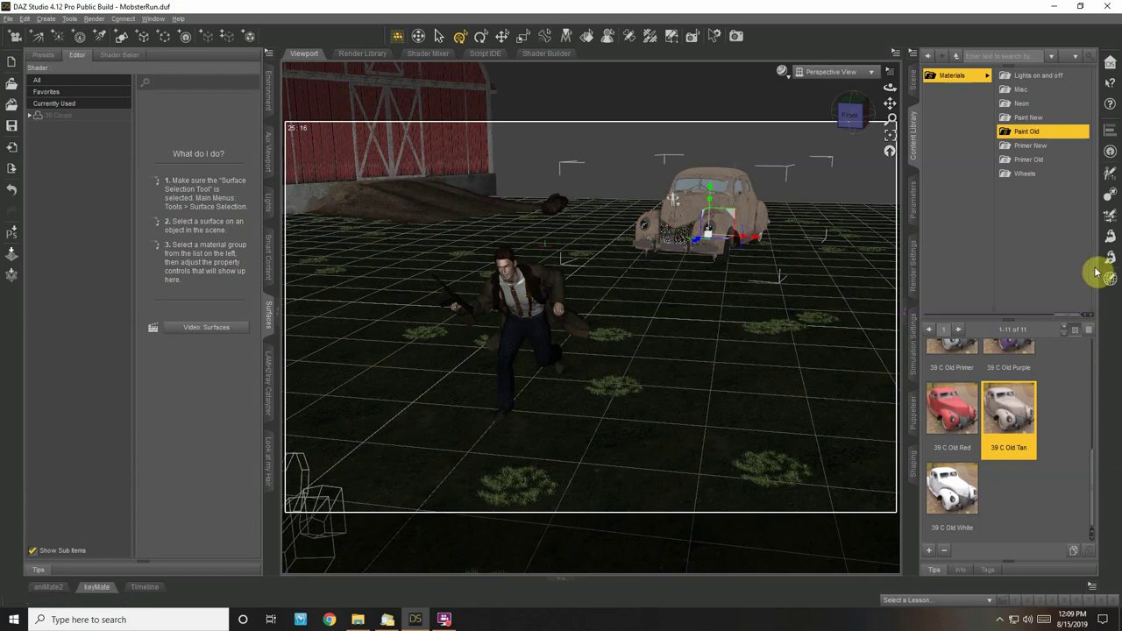
Examine the list of material surfaces that make up the 39 Coupe
left_click(61, 117)
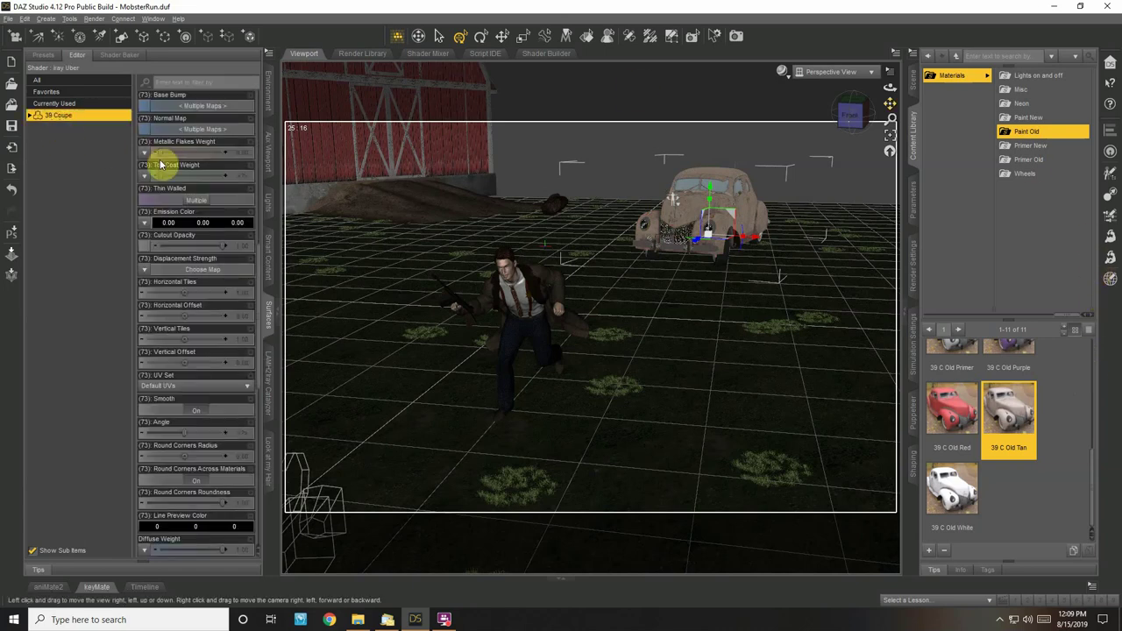
left_click(30, 116)
scroll(98, 245, "down", 10)
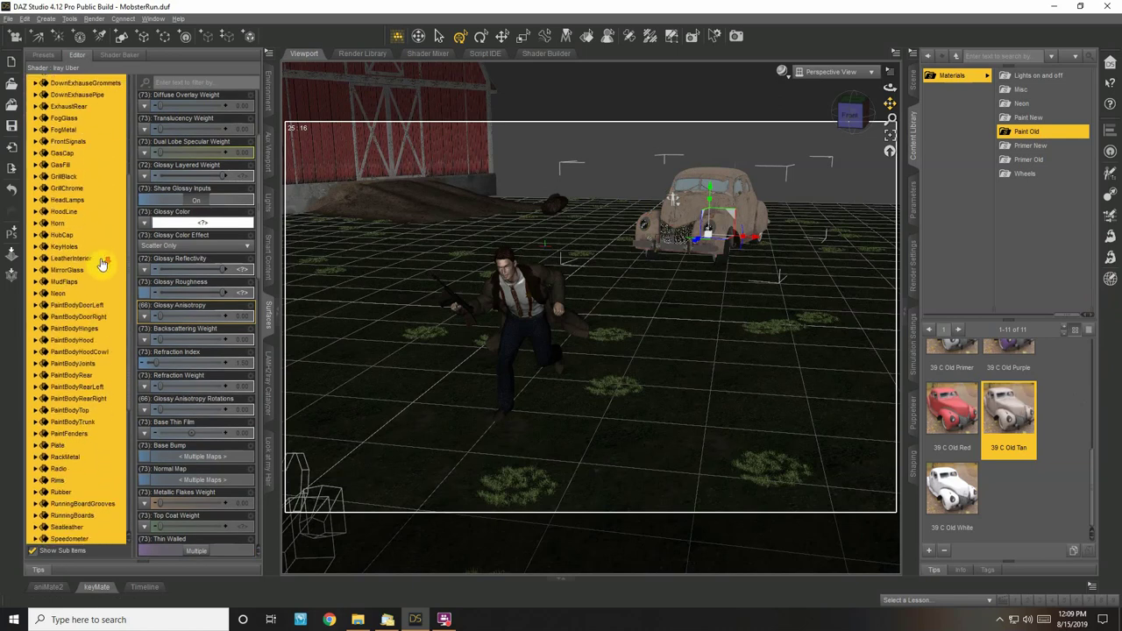
left_click(913, 84)
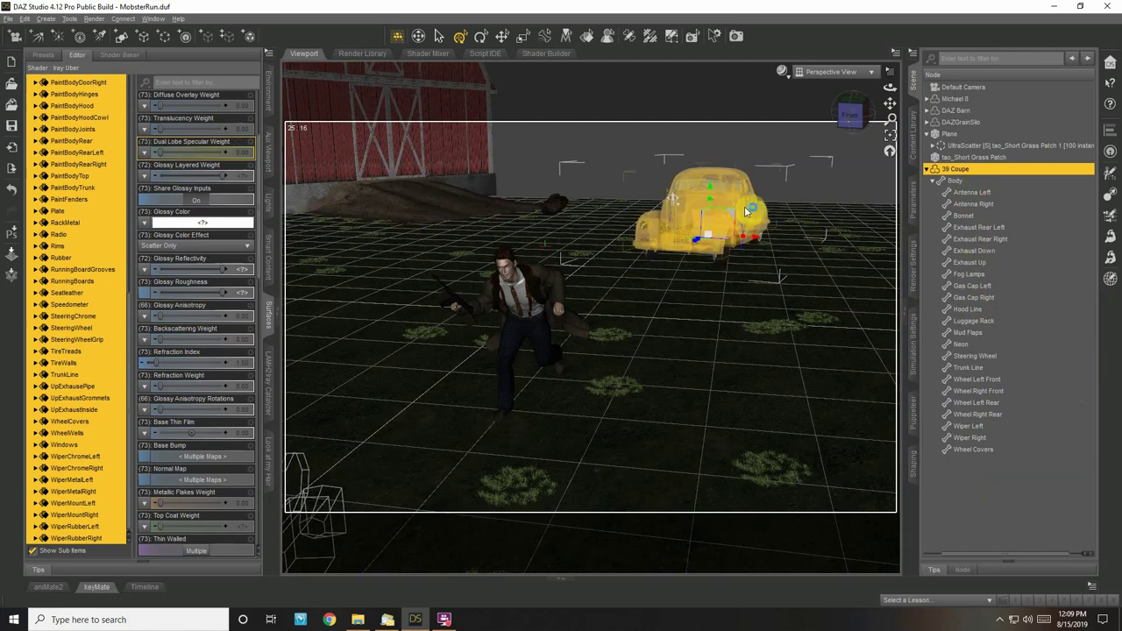
Frame the coupe's body and inspect its tan paint from several angles, and switch the viewport to Default Camera
left_click(743, 213)
left_click(889, 137)
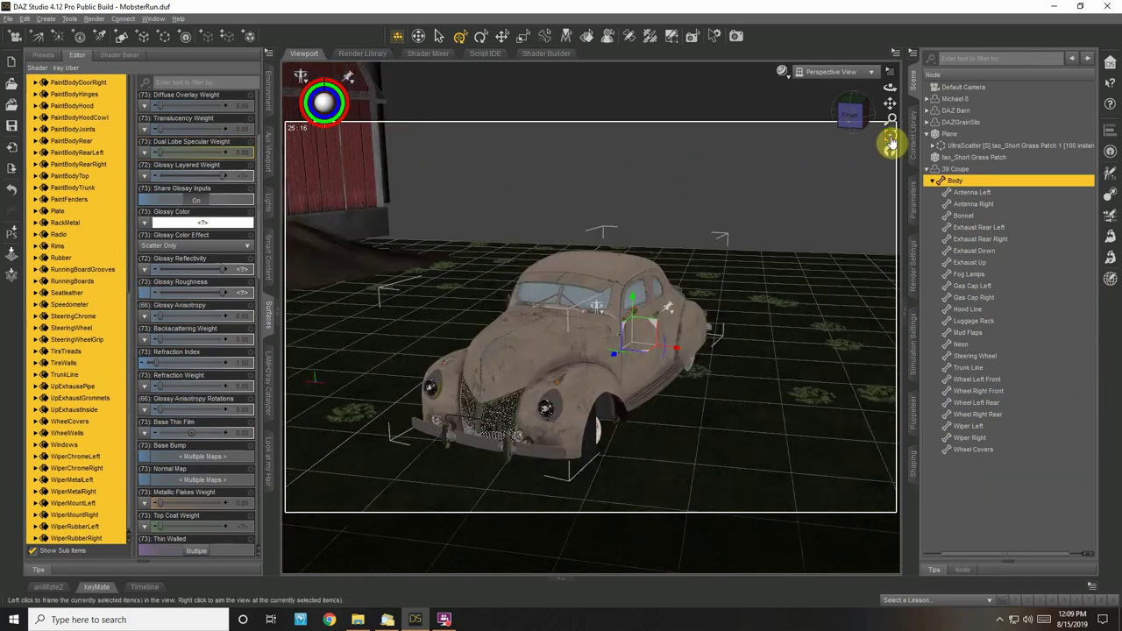
left_click_drag(888, 94, 614, 327)
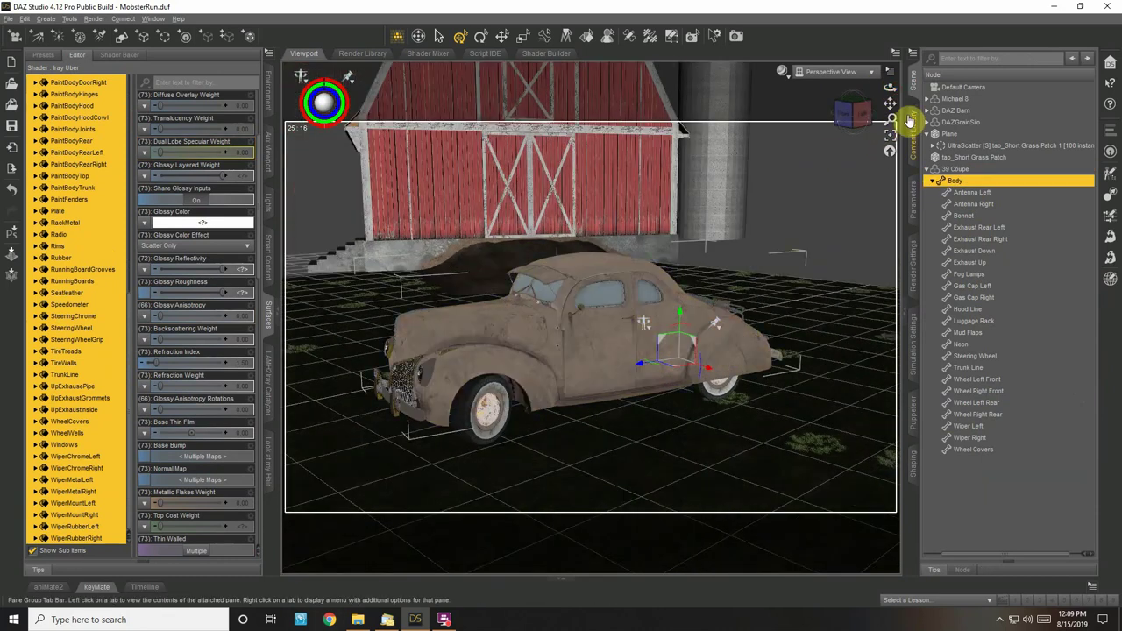
left_click_drag(888, 88, 889, 87)
left_click(858, 88)
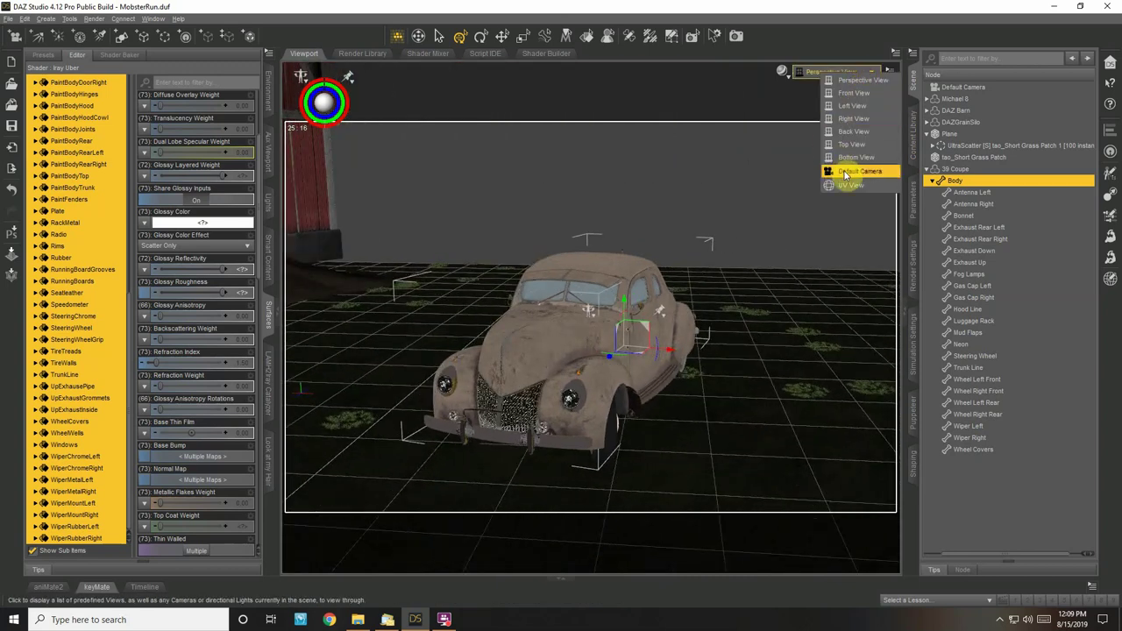
left_click(847, 179)
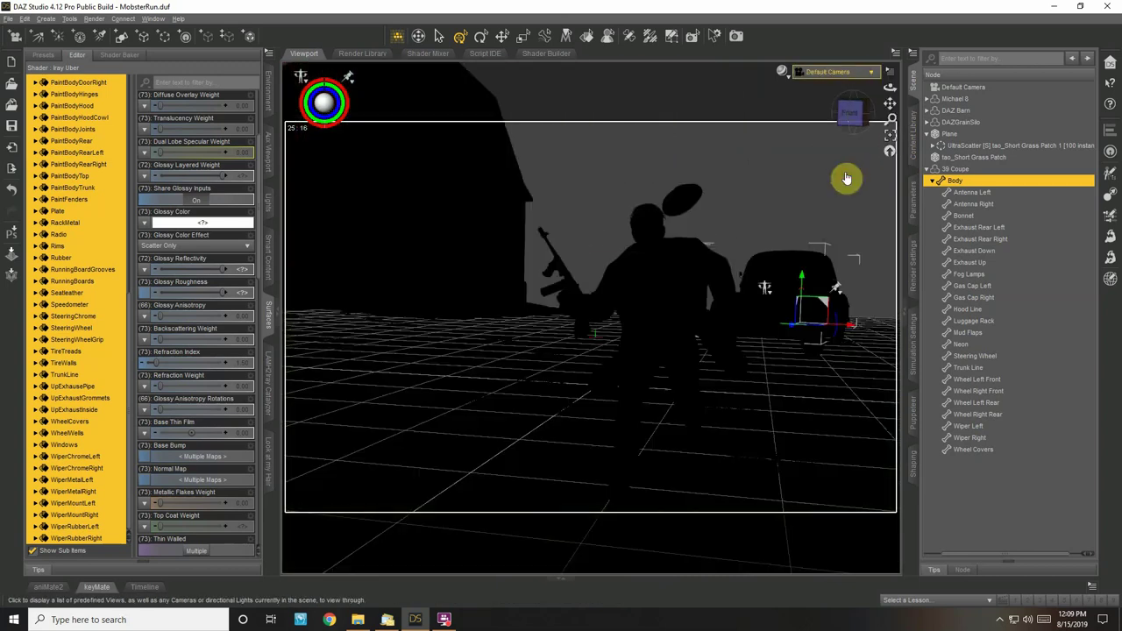
Search the content library for "trackter" and look through the Machinery props
left_click(914, 123)
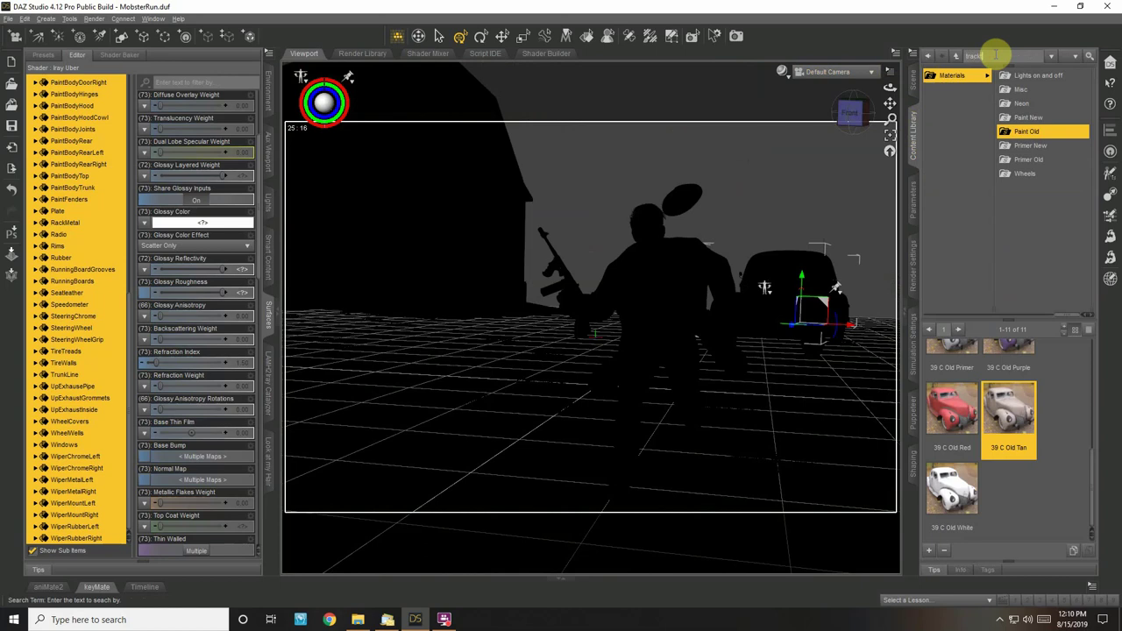
key("Return")
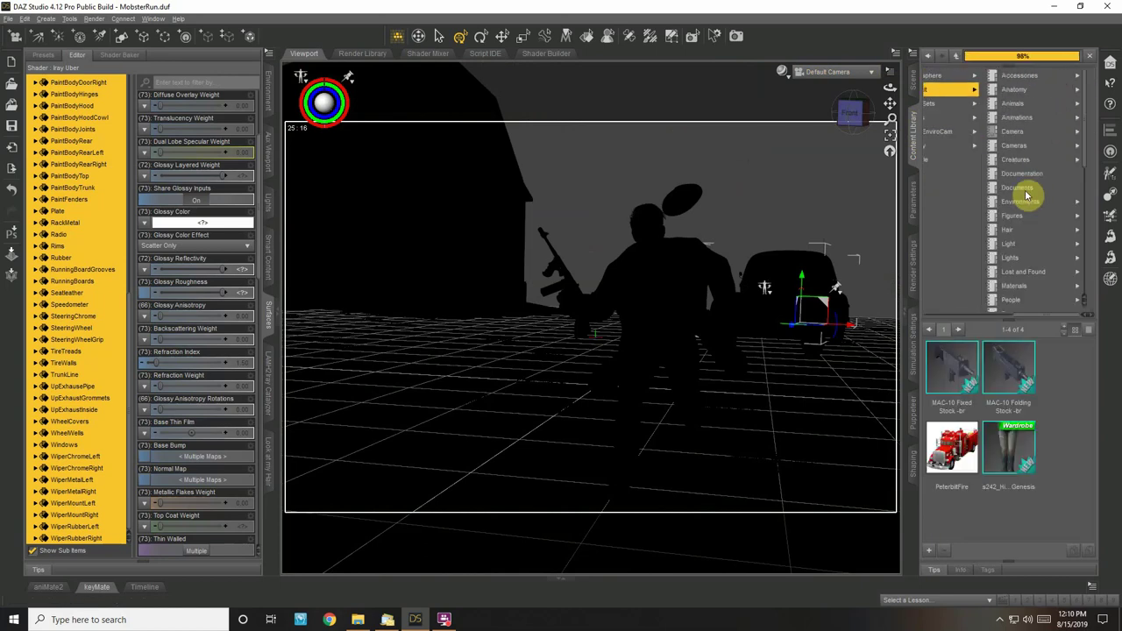
scroll(1027, 145, "down", 5)
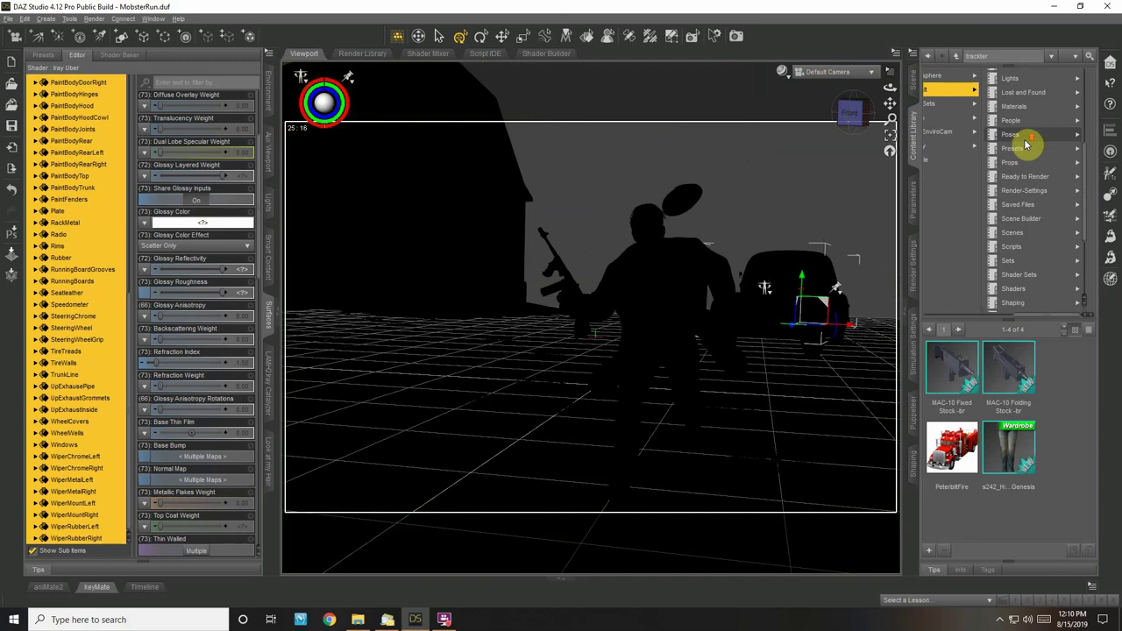
left_click(1002, 117)
scroll(1078, 396, "down", 3)
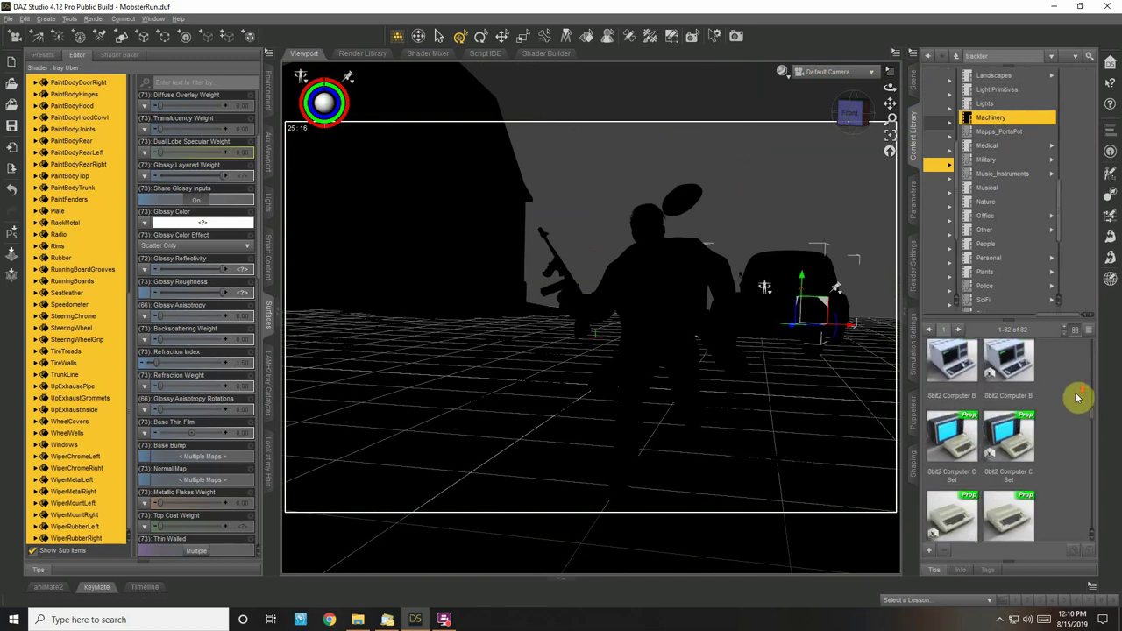
Look through the vehicle props in the Vehicles category and its Land subcategory
scroll(1080, 421, "down", 5)
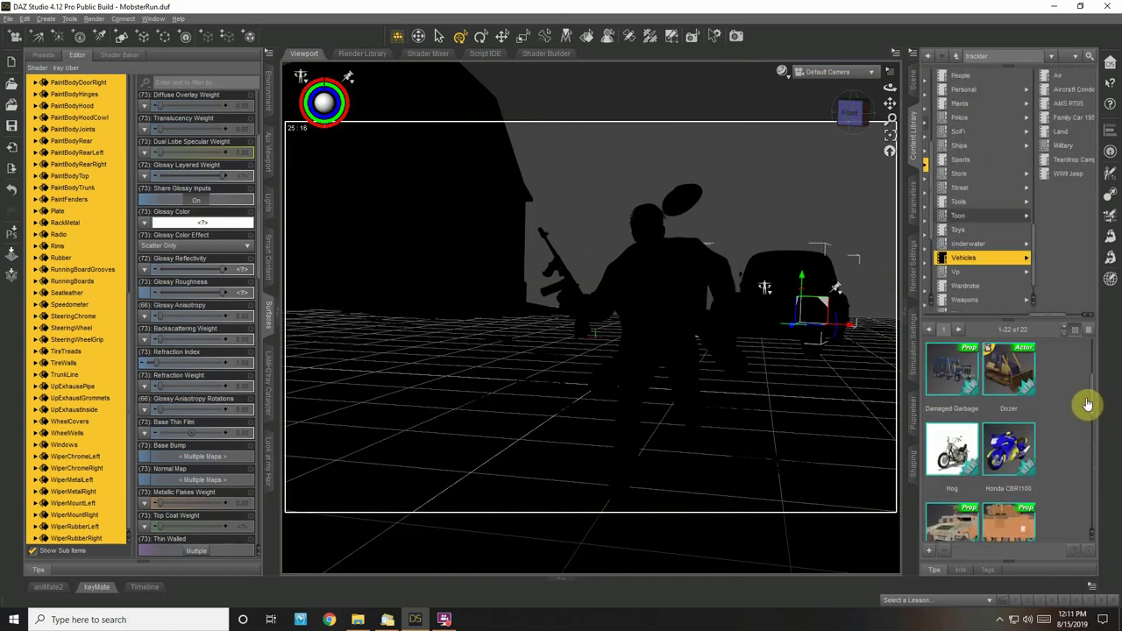
scroll(1086, 399, "up", 1)
scroll(1091, 388, "up", 1)
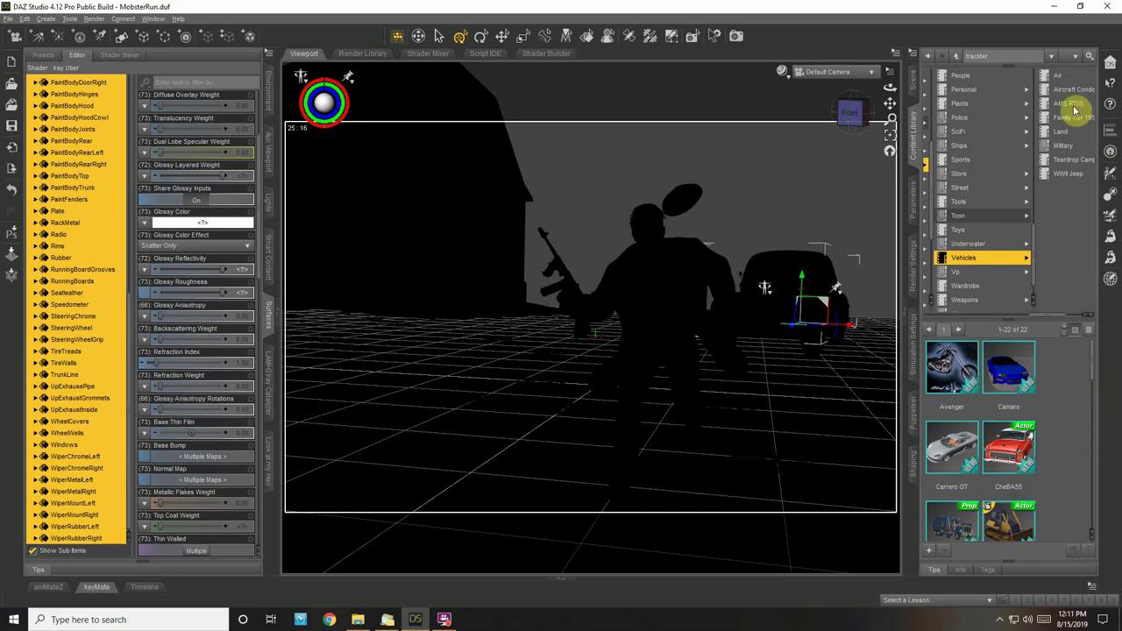
left_click(1062, 134)
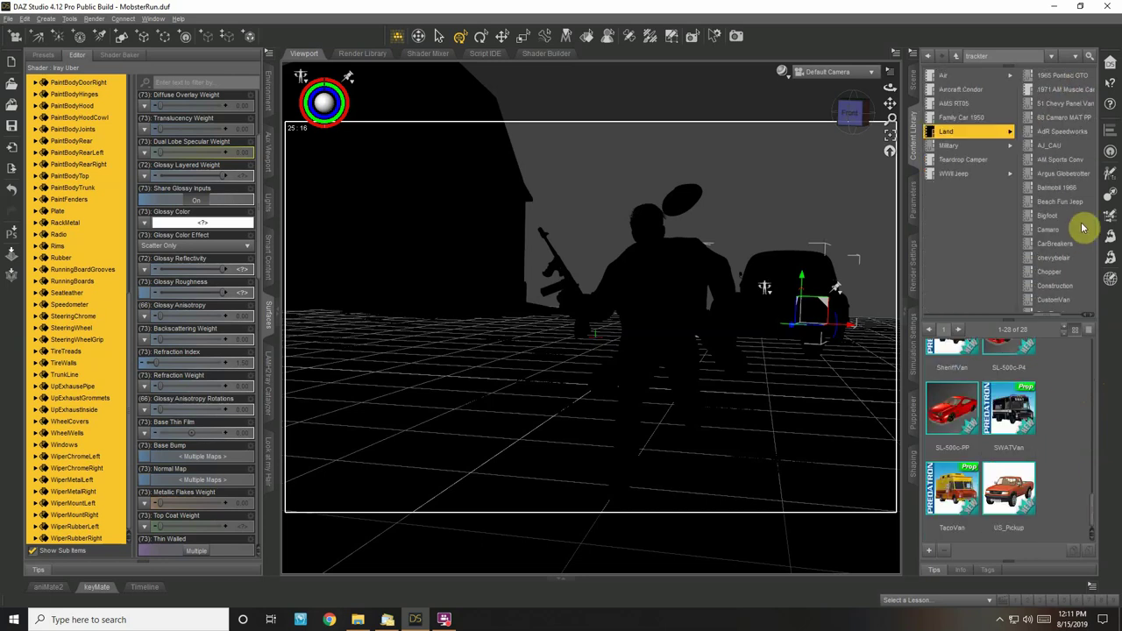
Load the PickUp Truck model from the PickUp Truck folder into the scene
scroll(1046, 173, "down", 3)
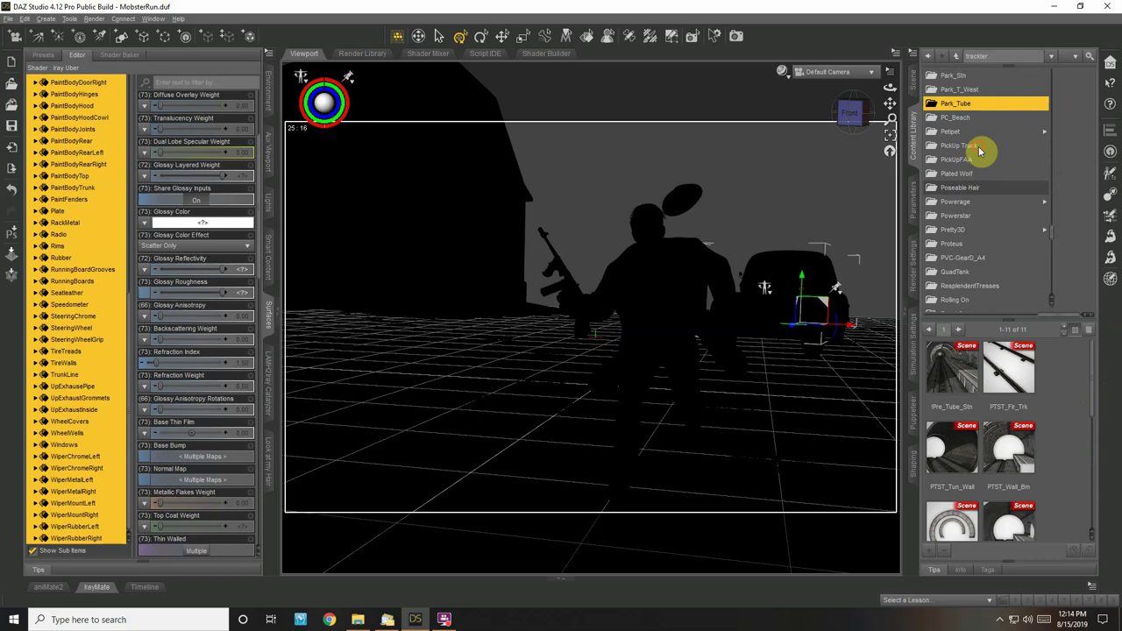
left_click(964, 146)
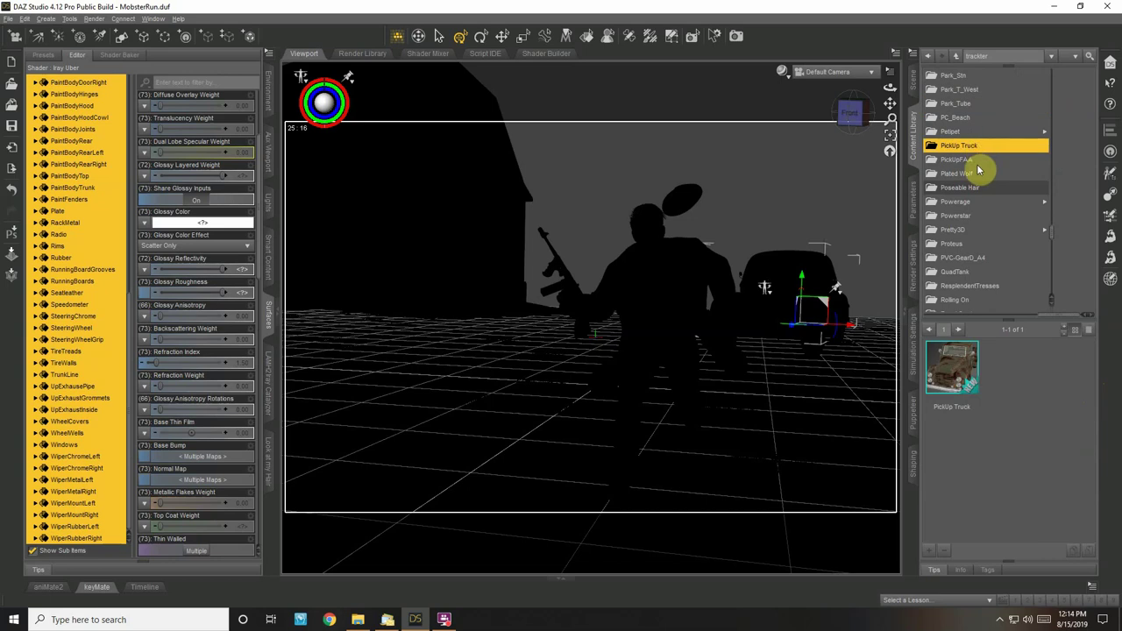
scroll(978, 178, "down", 2)
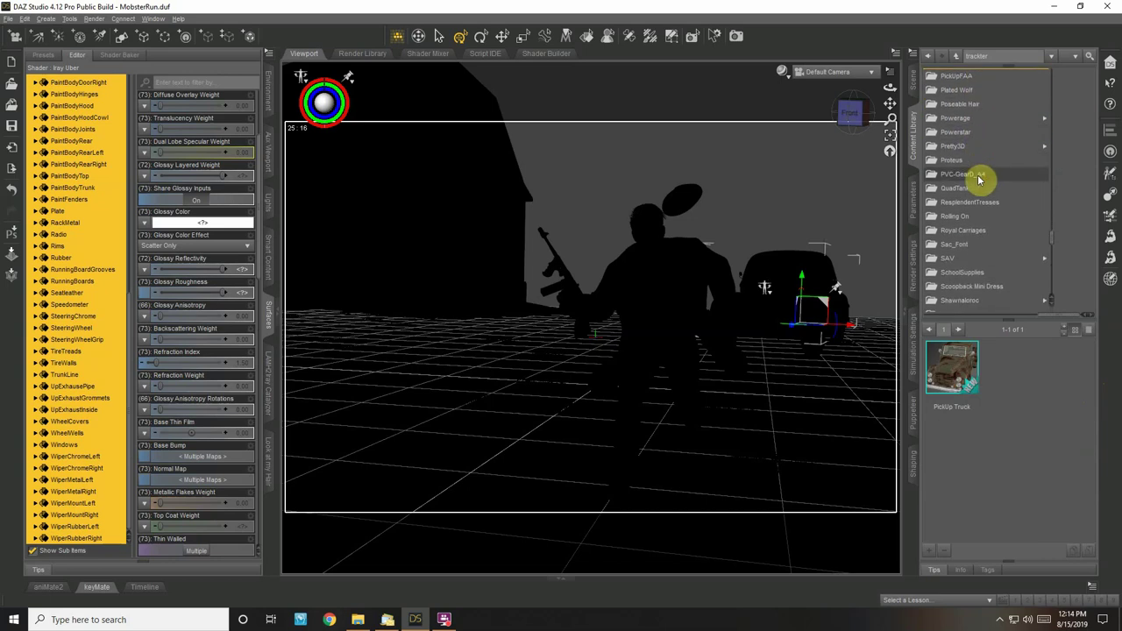
scroll(987, 175, "down", 1)
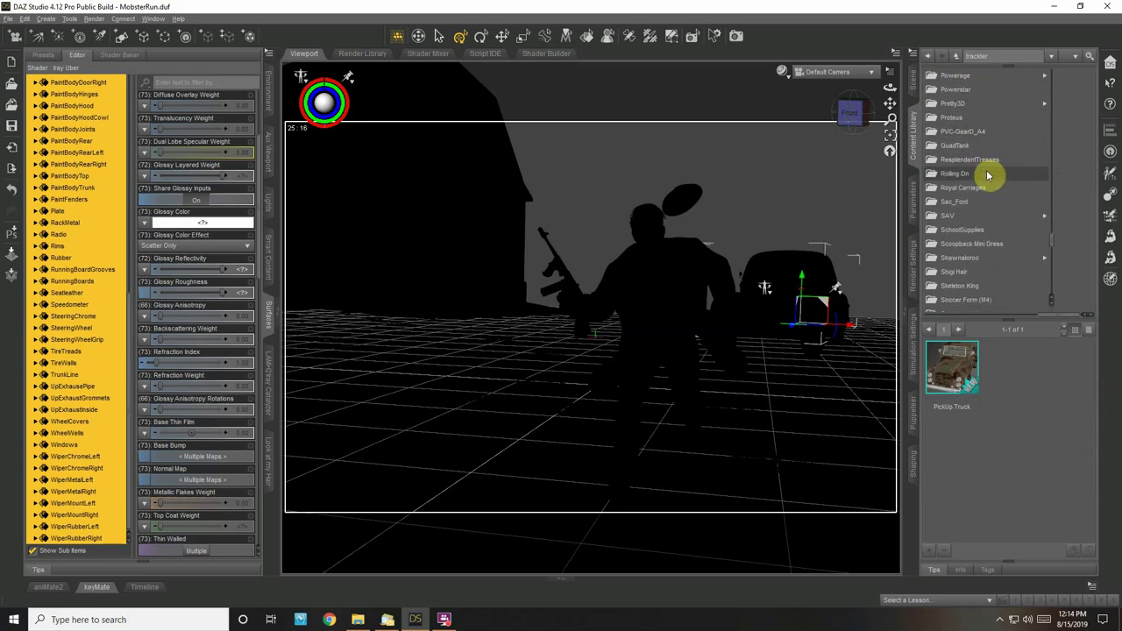
scroll(988, 175, "down", 1)
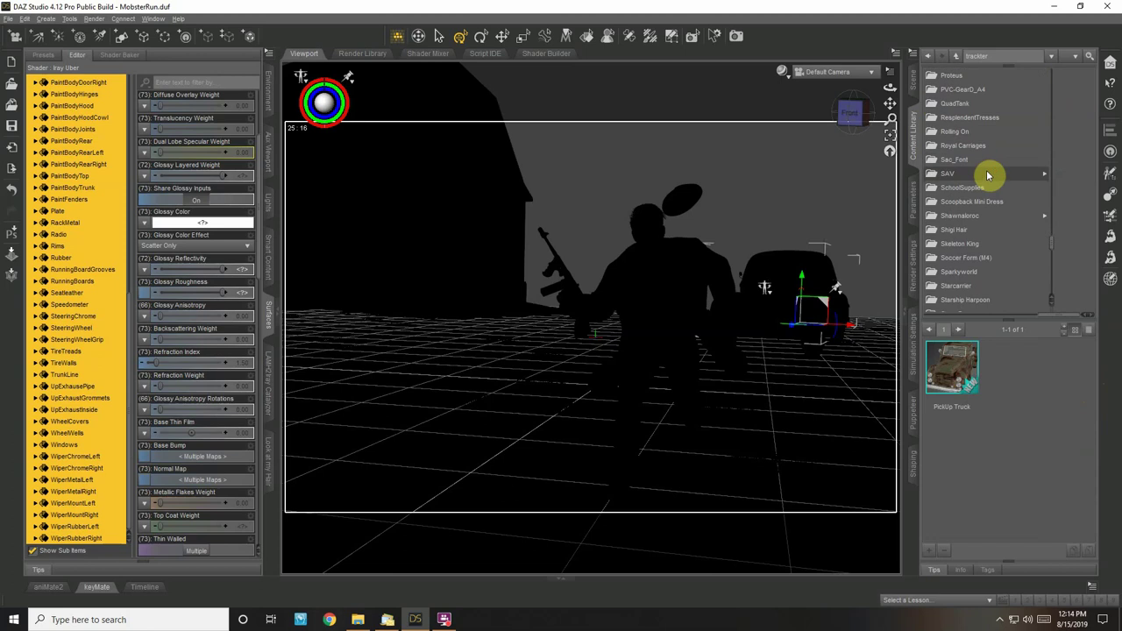
scroll(986, 210, "down", 10)
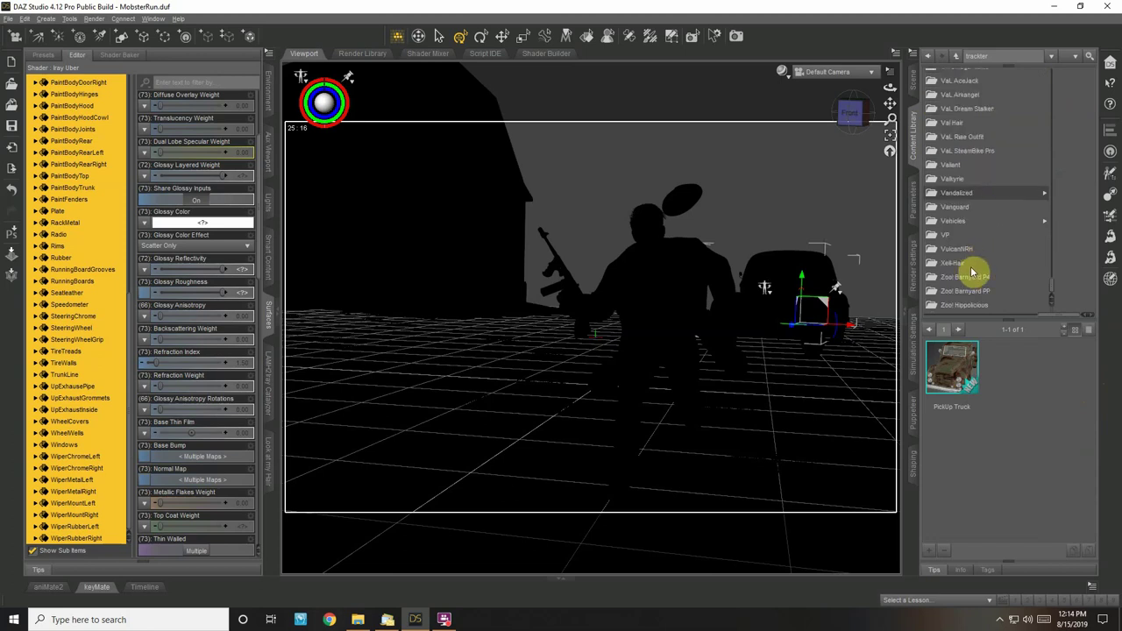
double_click(960, 375)
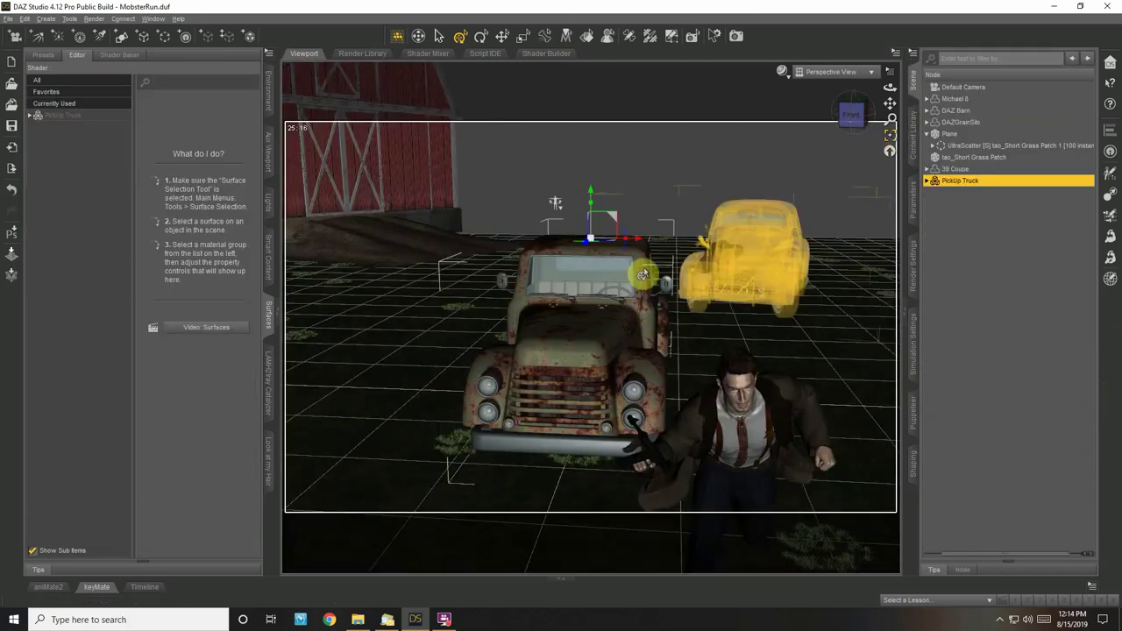
Rotate the pickup truck to face forward, move it back toward the barn and adjust its height on the ground
left_click_drag(881, 93, 858, 99)
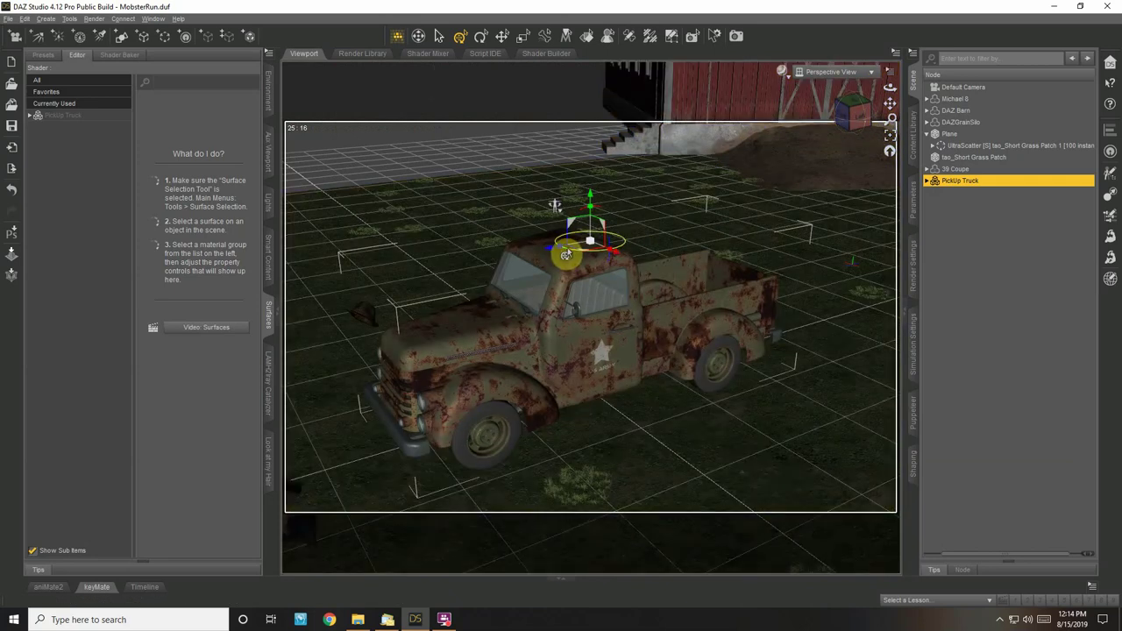
left_click_drag(567, 247, 593, 255)
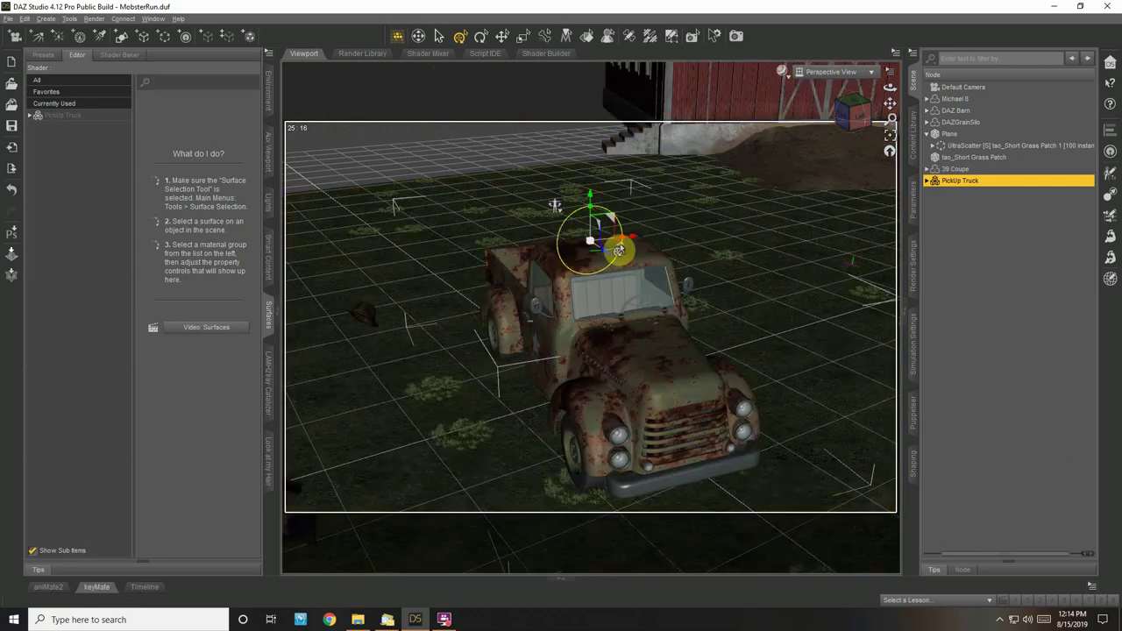
left_click_drag(617, 248, 673, 159)
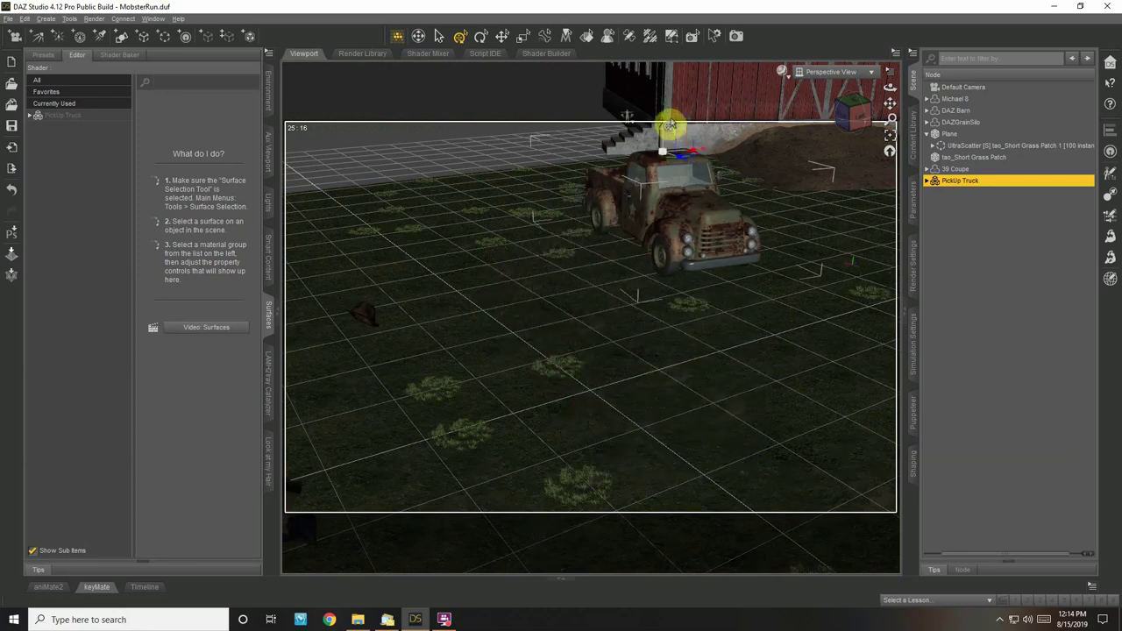
left_click_drag(664, 109, 666, 114)
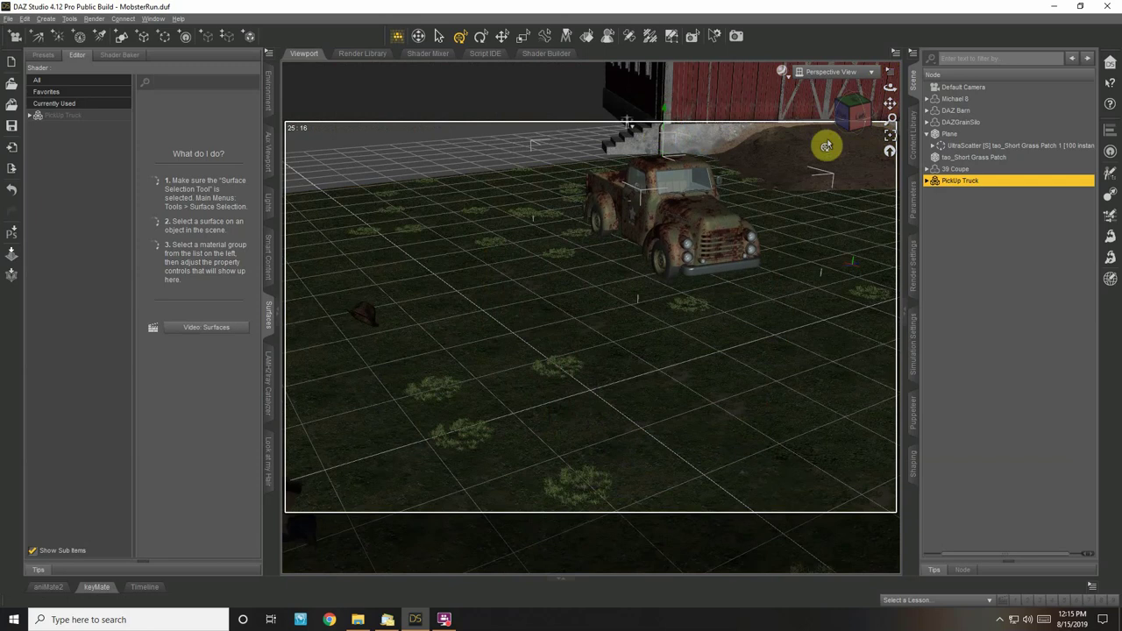
Raise the pickup truck slightly to rest its wheels on the ground
left_click_drag(889, 123, 808, 164)
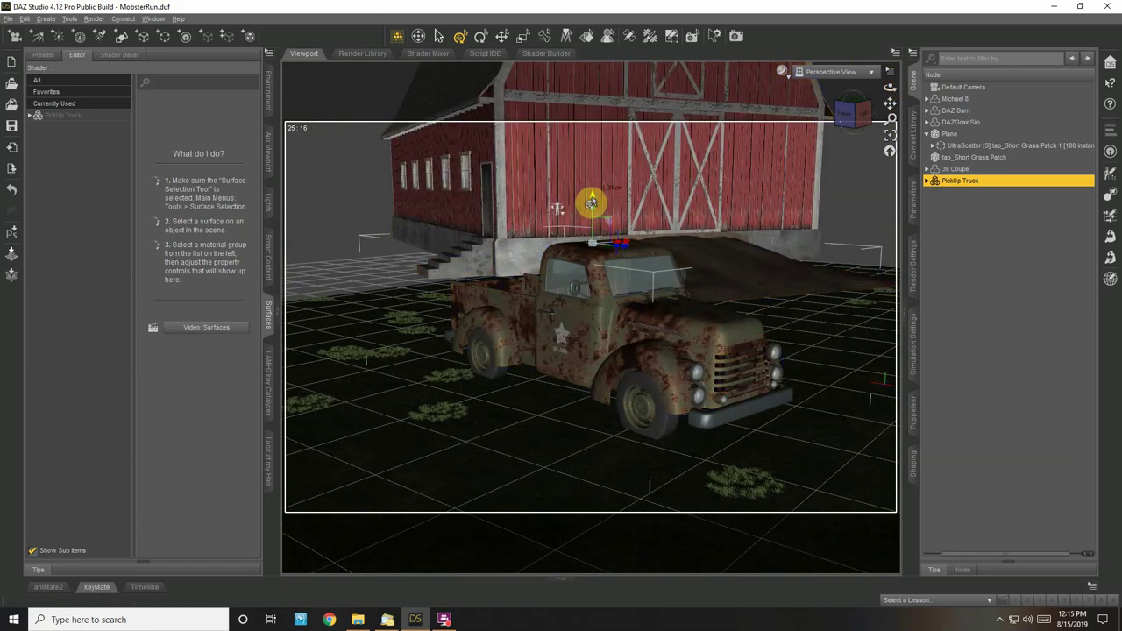
left_click_drag(592, 199, 593, 193)
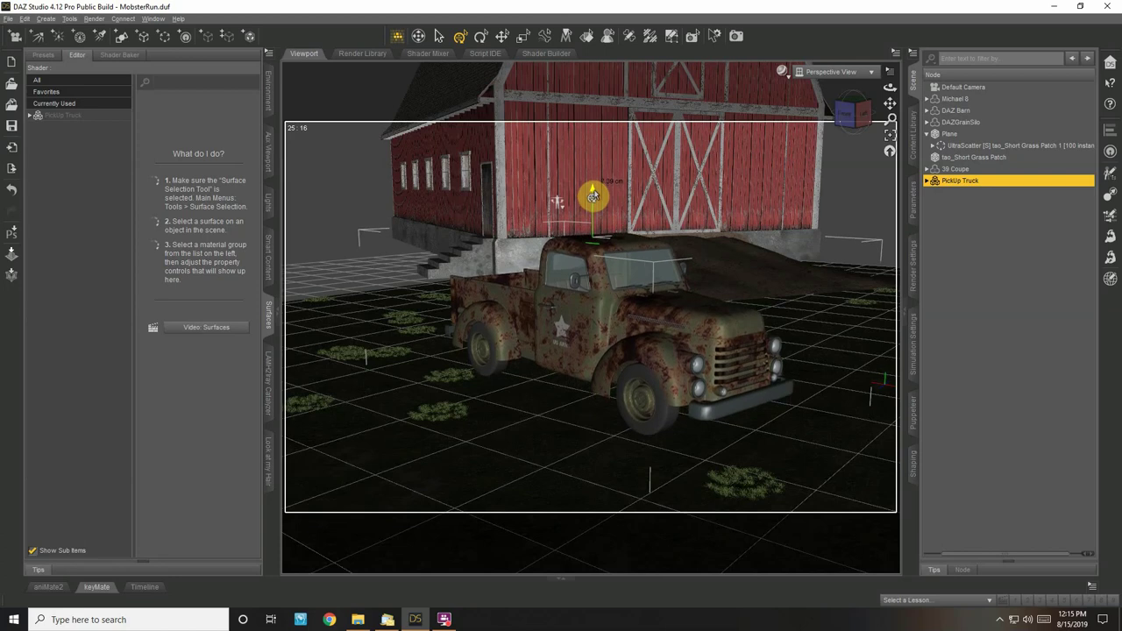
Replace the pickup truck in the scene with the TractorF9N prop from the Tractor folder and frame it in view
left_click(913, 147)
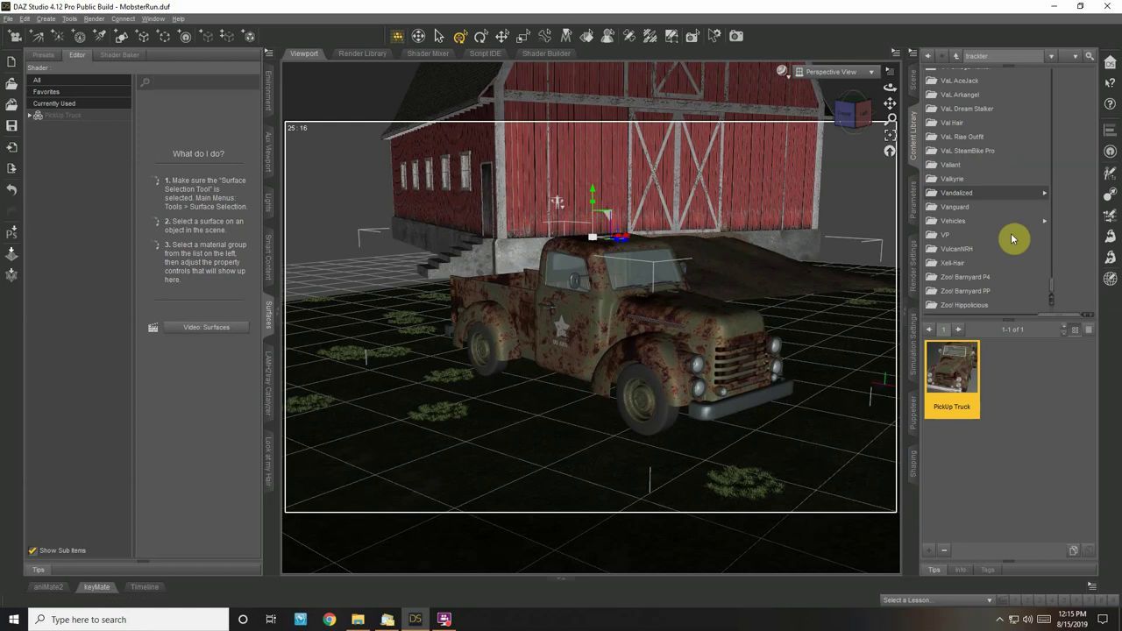
scroll(1012, 239, "up", 8)
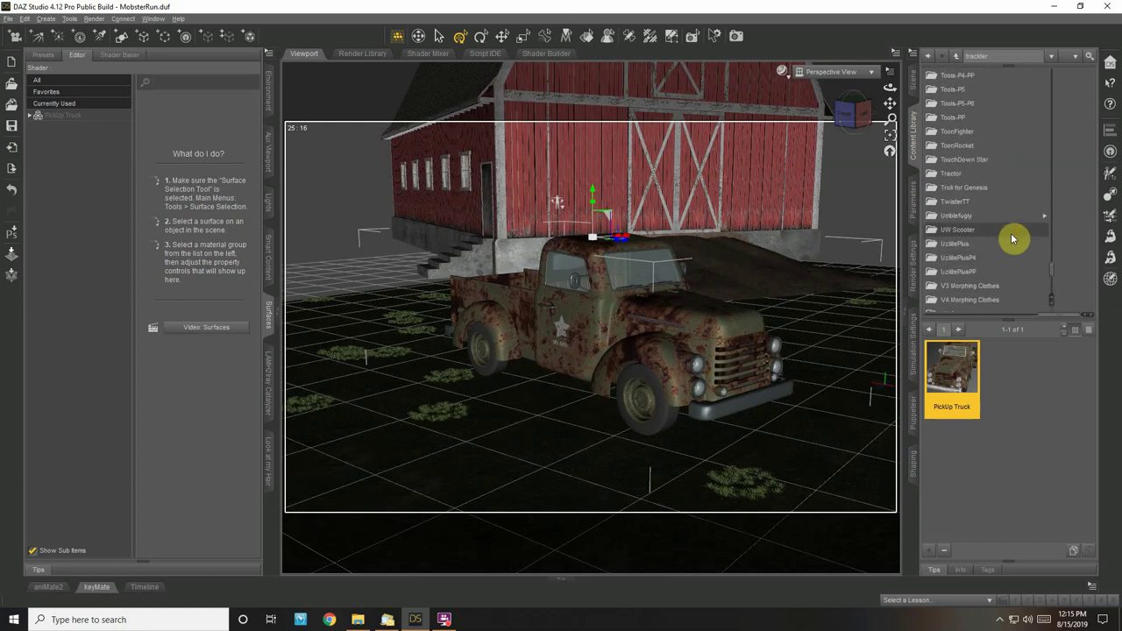
left_click(961, 180)
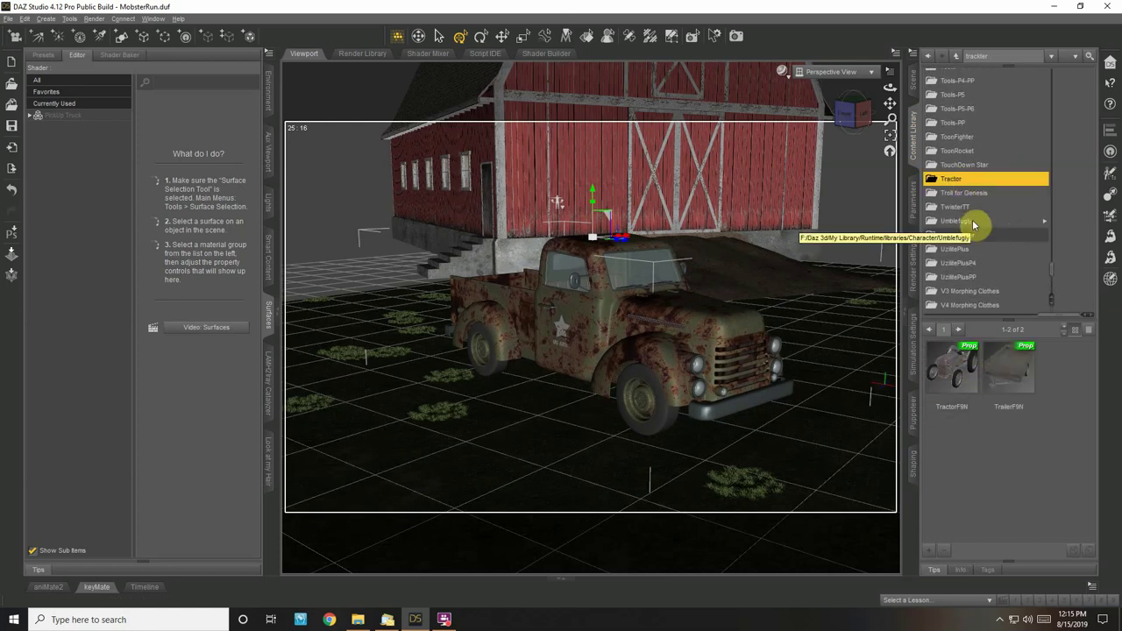
left_click(914, 80)
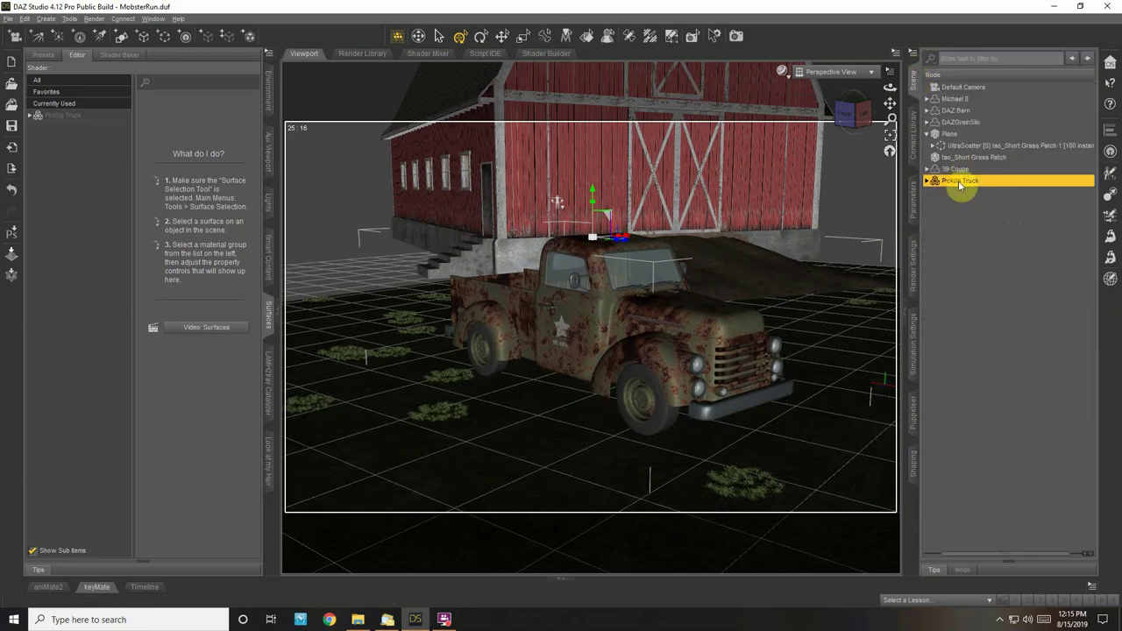
key("Delete")
left_click(913, 147)
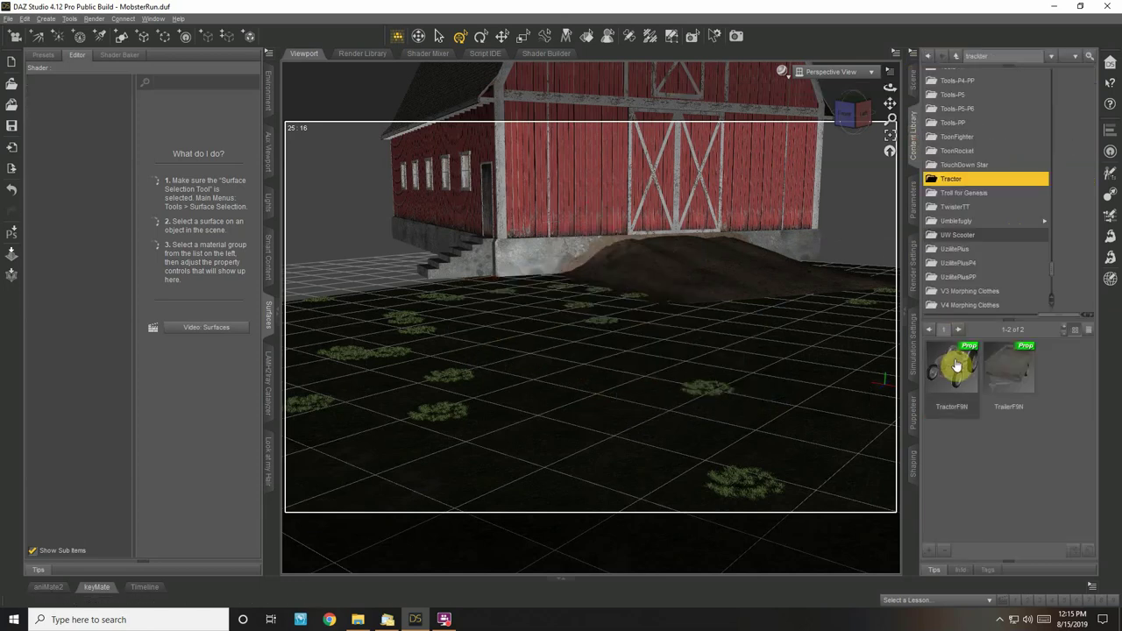
double_click(954, 359)
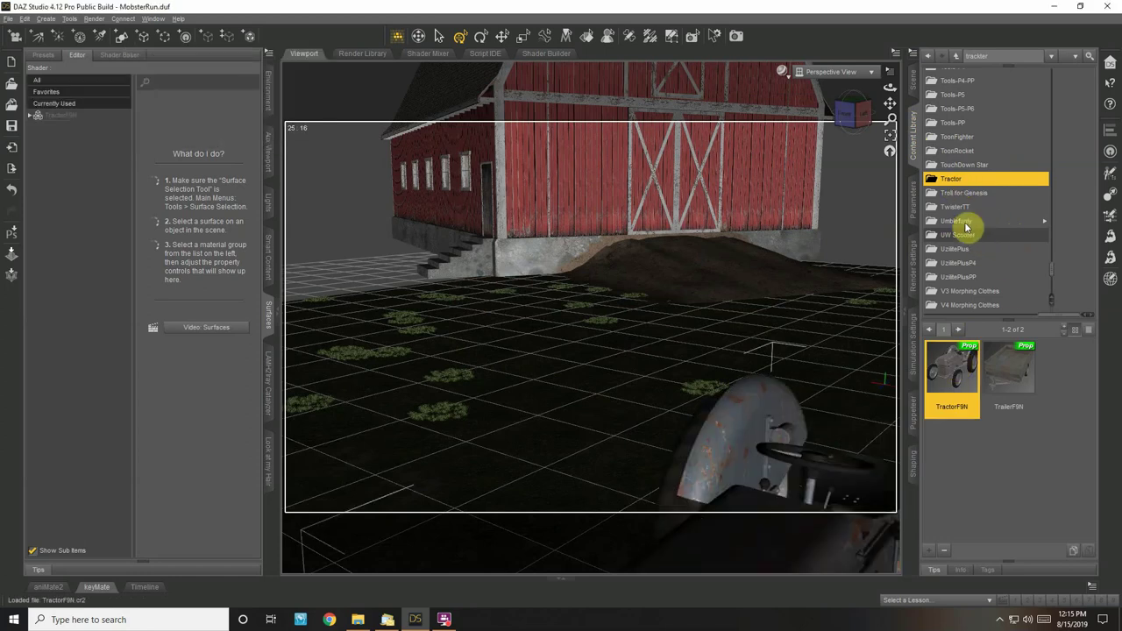
left_click(892, 140)
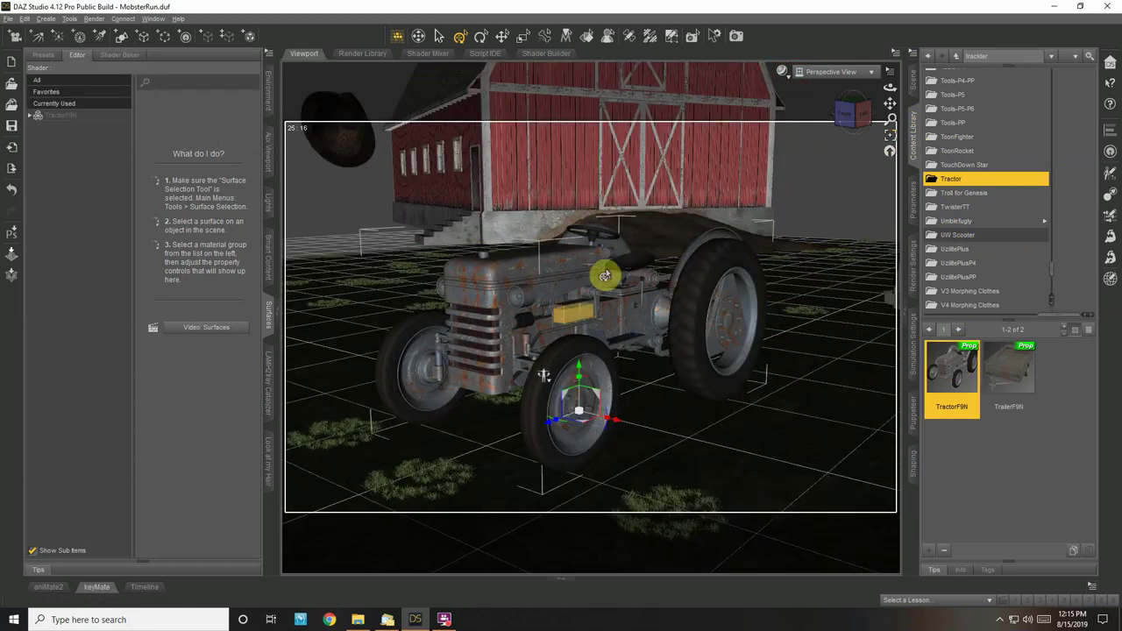
Turn the tractor to face forward, move it back beside the barn's dirt ramp and check its height on the ground
left_click(547, 422)
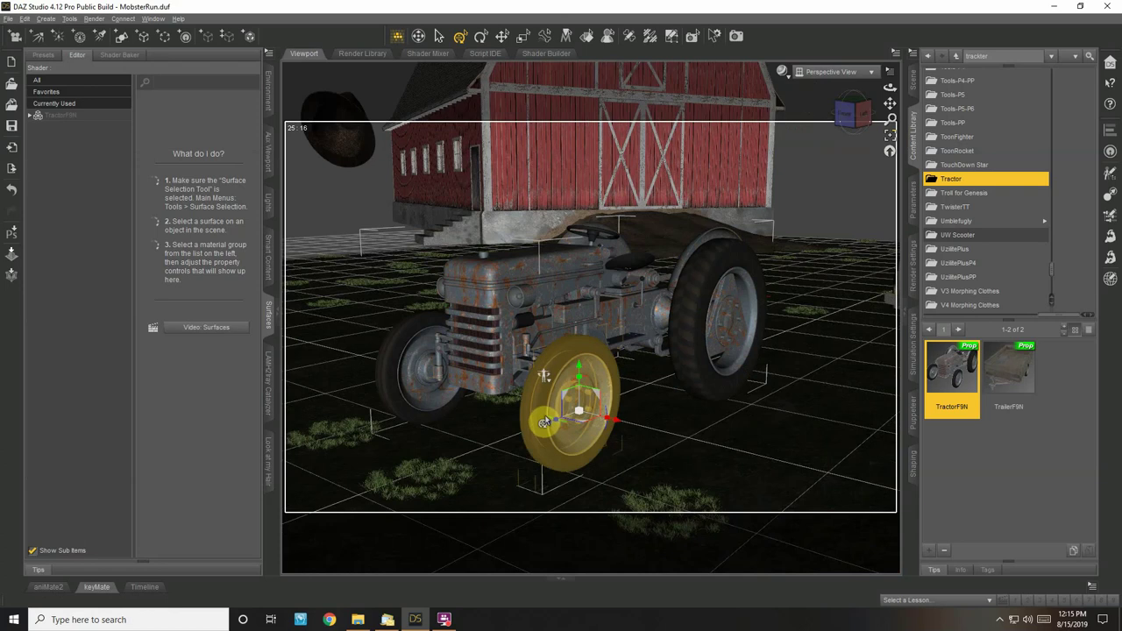
left_click(912, 88)
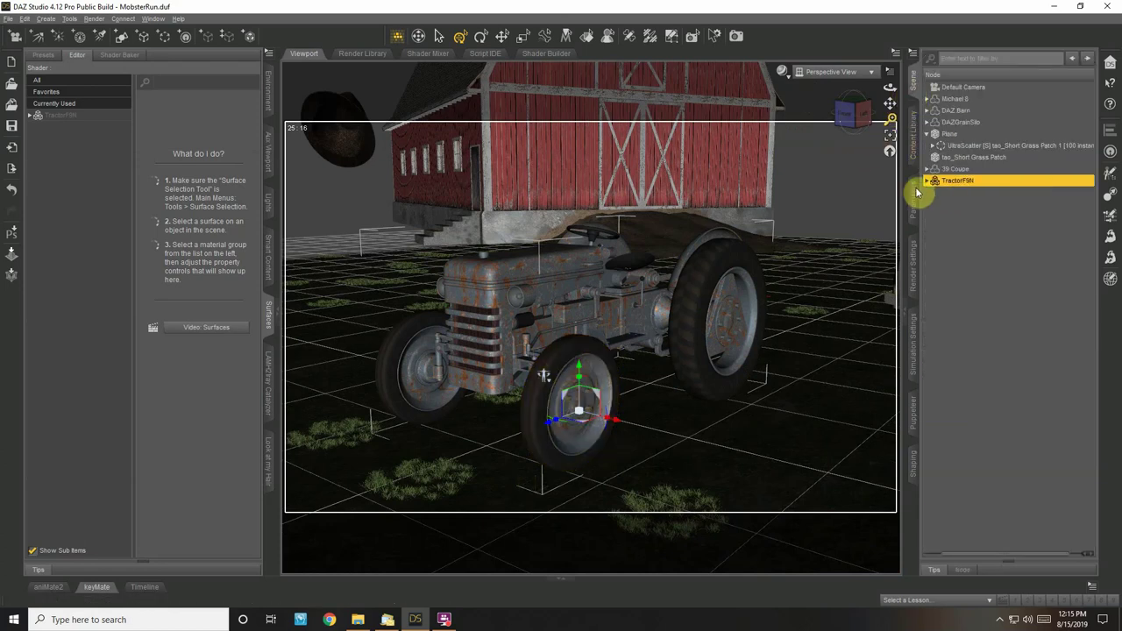
left_click(547, 423)
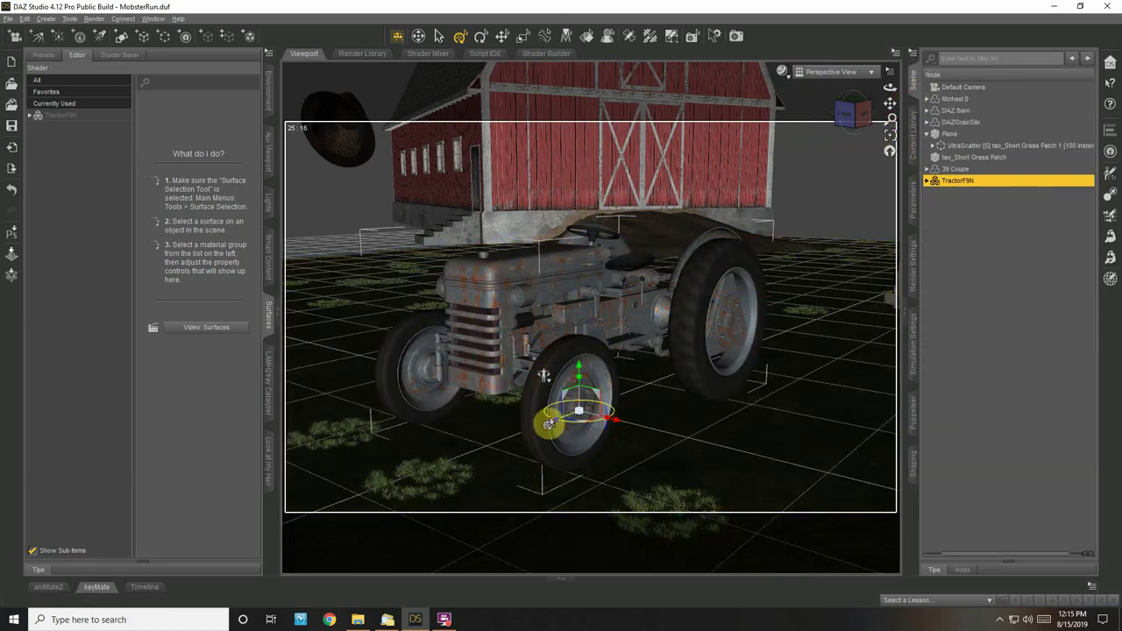
left_click_drag(546, 423, 541, 278)
left_click(525, 243)
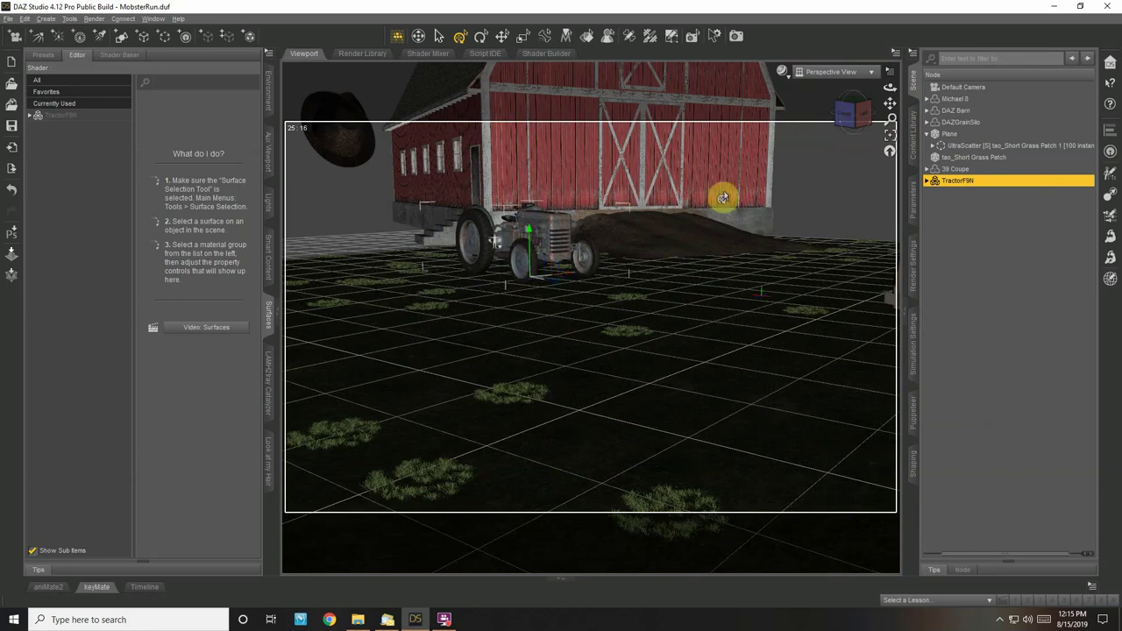
left_click_drag(870, 143, 887, 136)
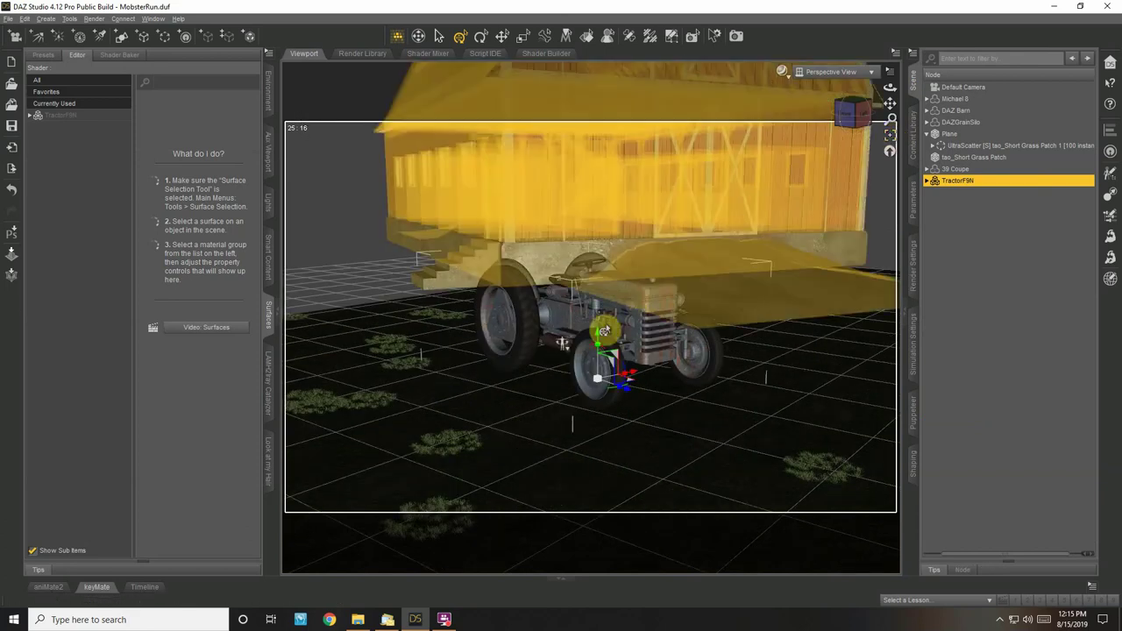
left_click_drag(594, 339, 594, 340)
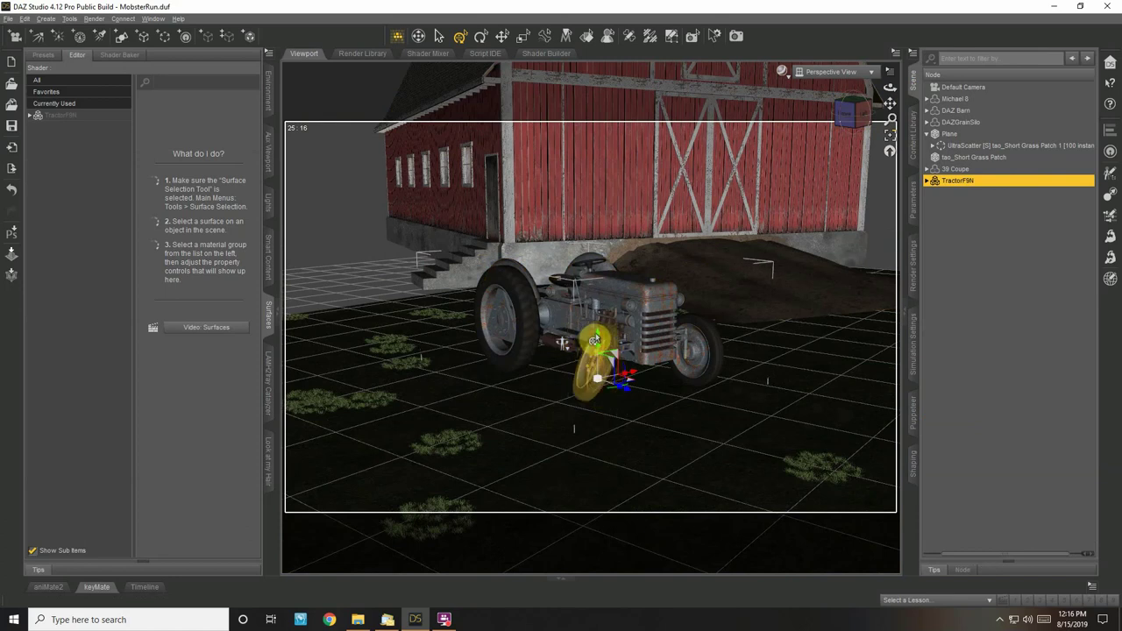
Look through the Materials and Pose folders of the content library for tractor content
left_click(918, 137)
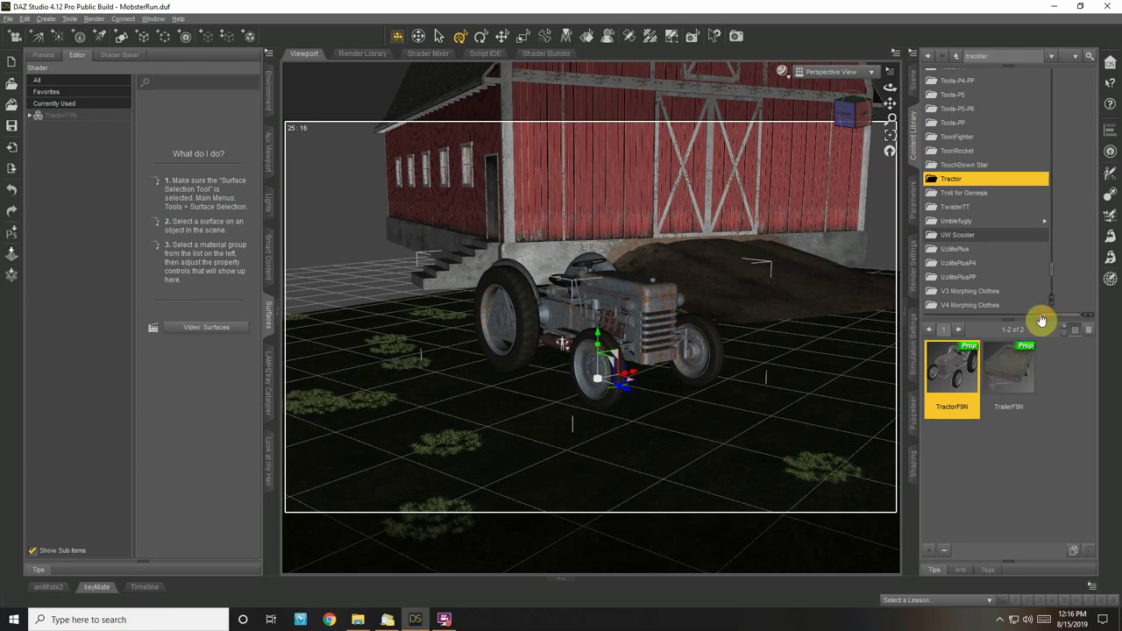
left_click_drag(1041, 319, 1002, 317)
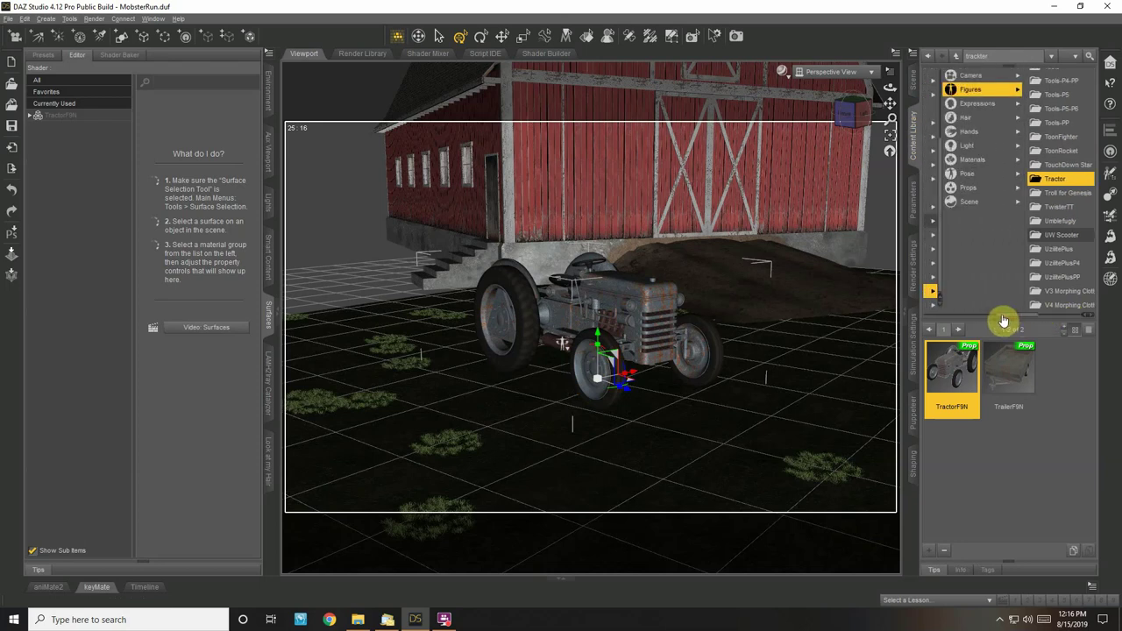
left_click(979, 161)
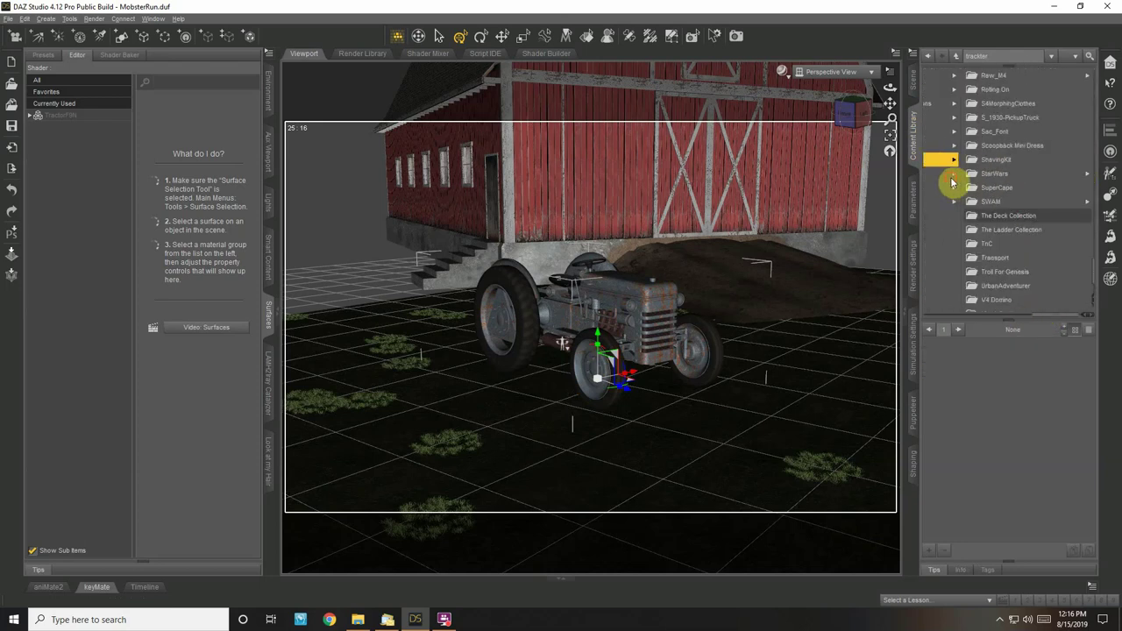
left_click(950, 178)
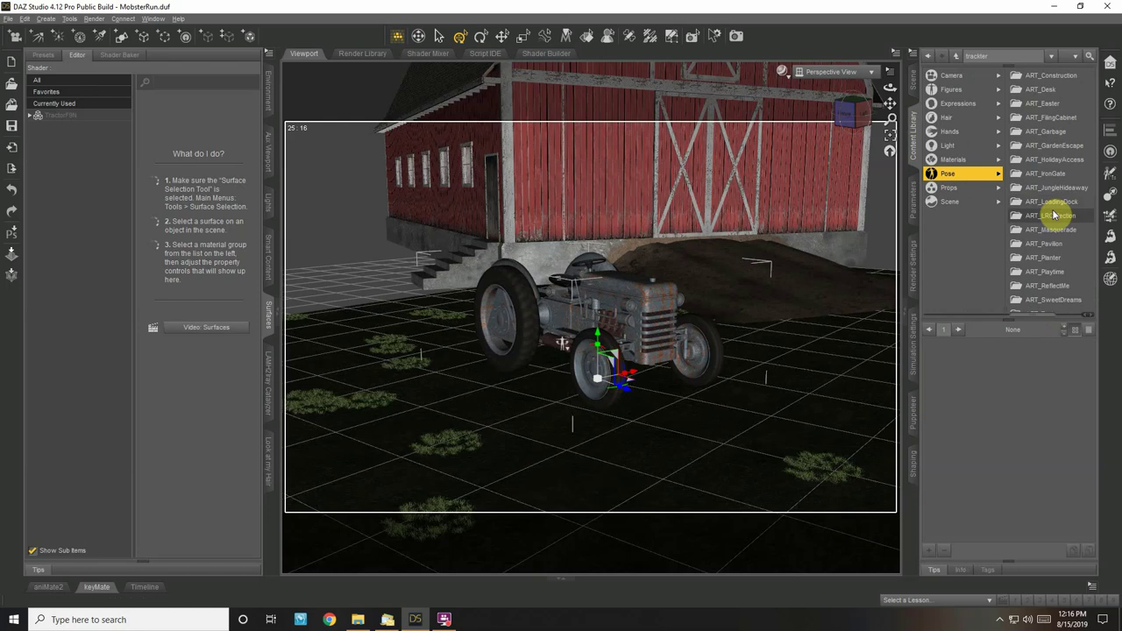
Apply the Iray Uber Base shader from the DAZ Uber folder to every surface of TractorF9N and its parts
left_click(941, 205)
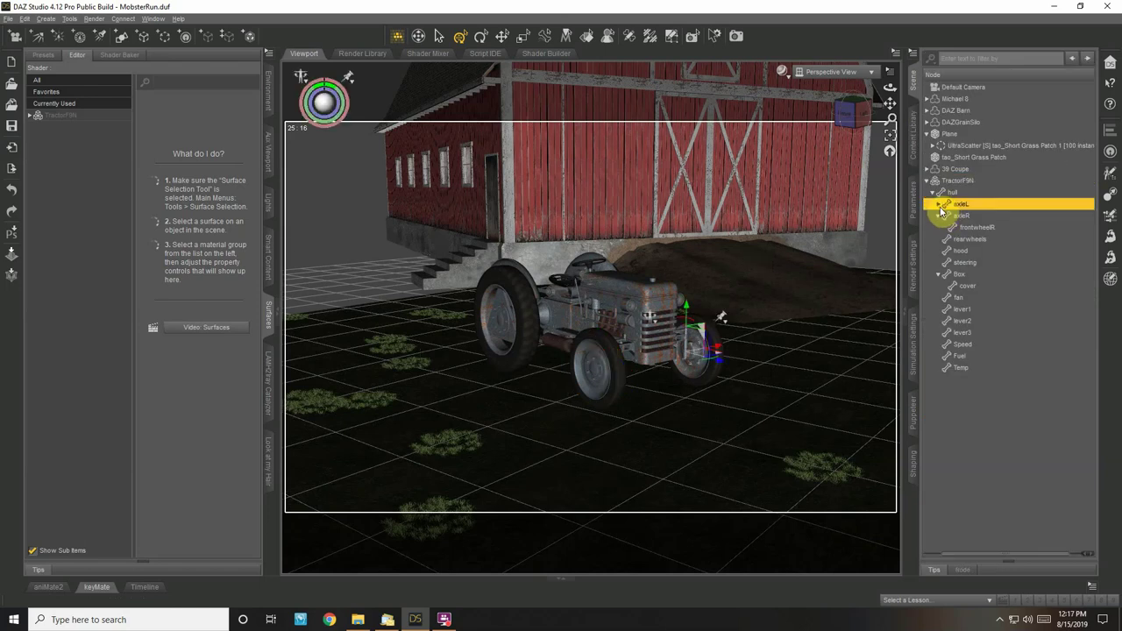
left_click(954, 378)
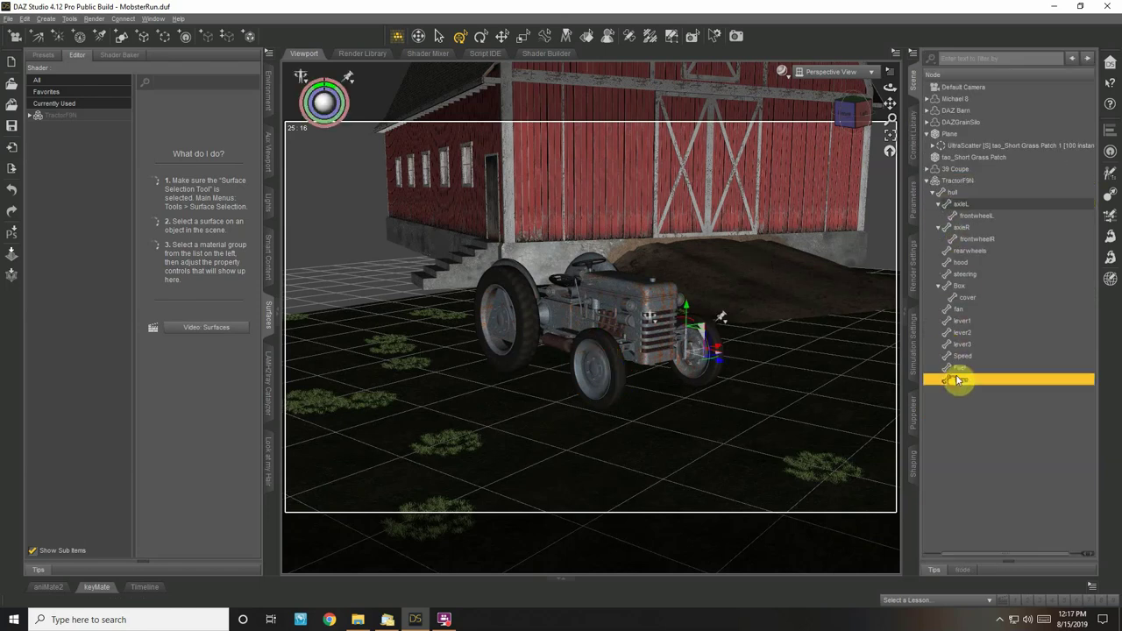
left_click(961, 183, "shift")
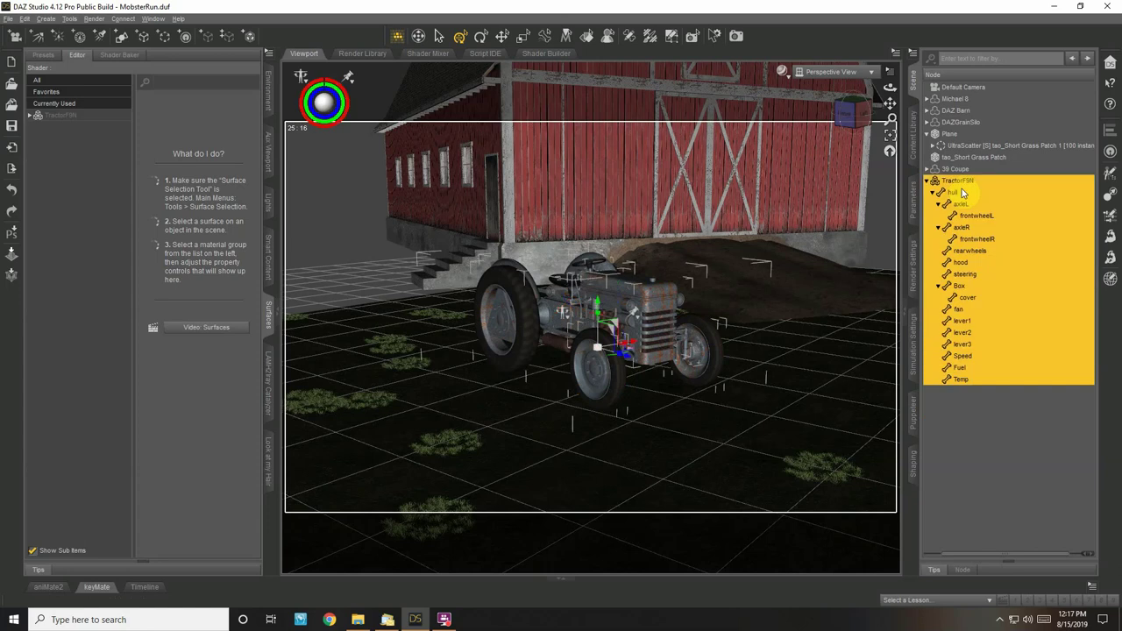
left_click(29, 116)
left_click(57, 122)
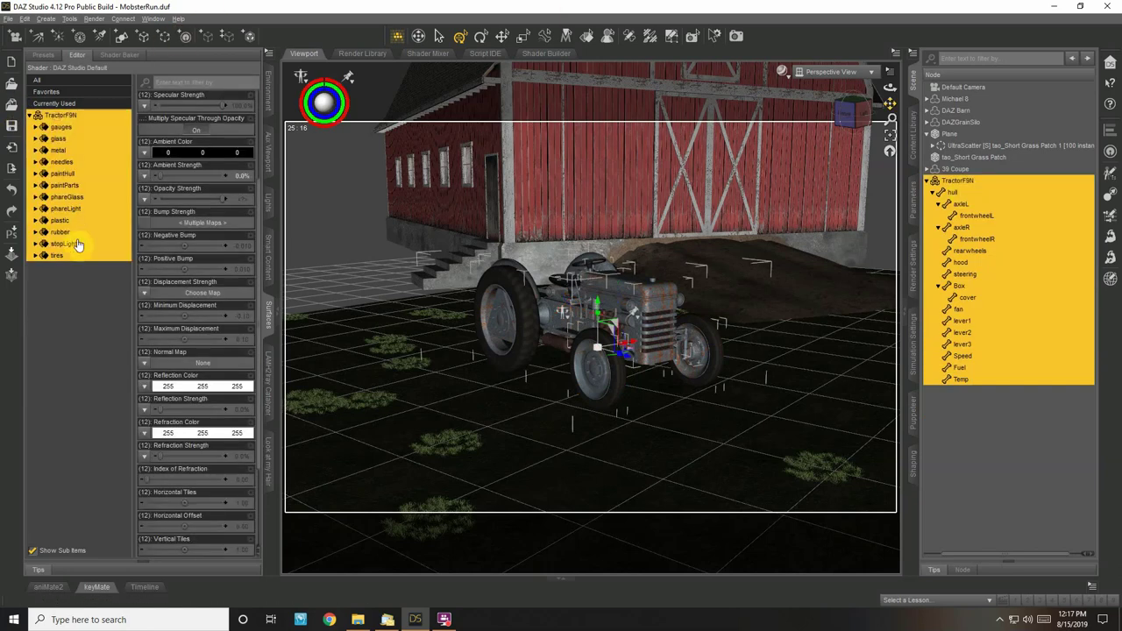
left_click(914, 136)
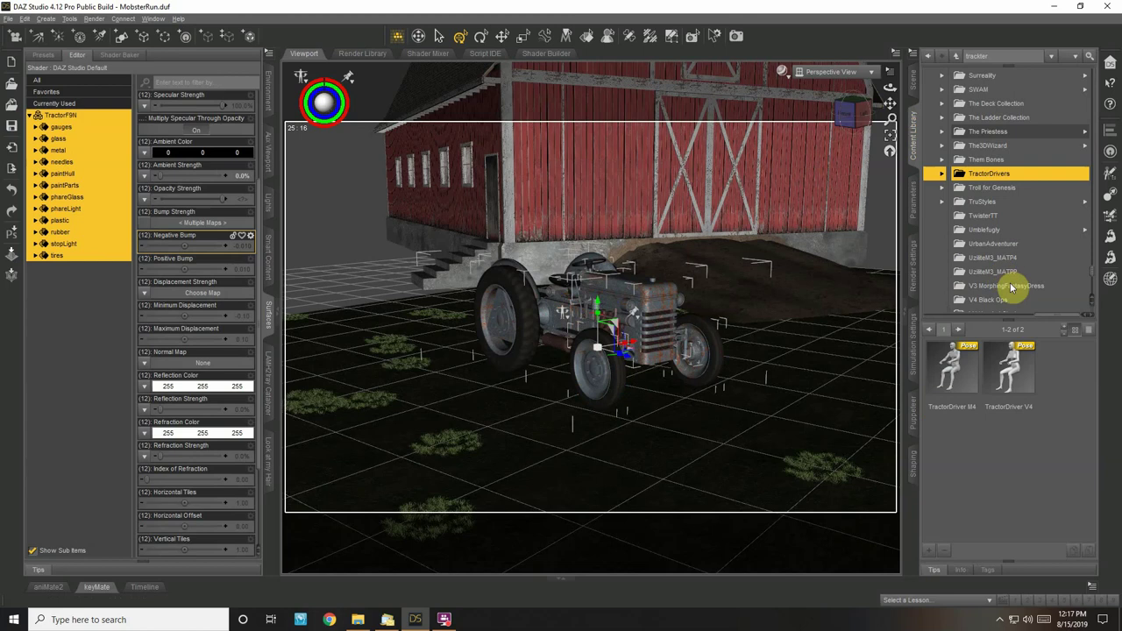
left_click_drag(1046, 317, 926, 311)
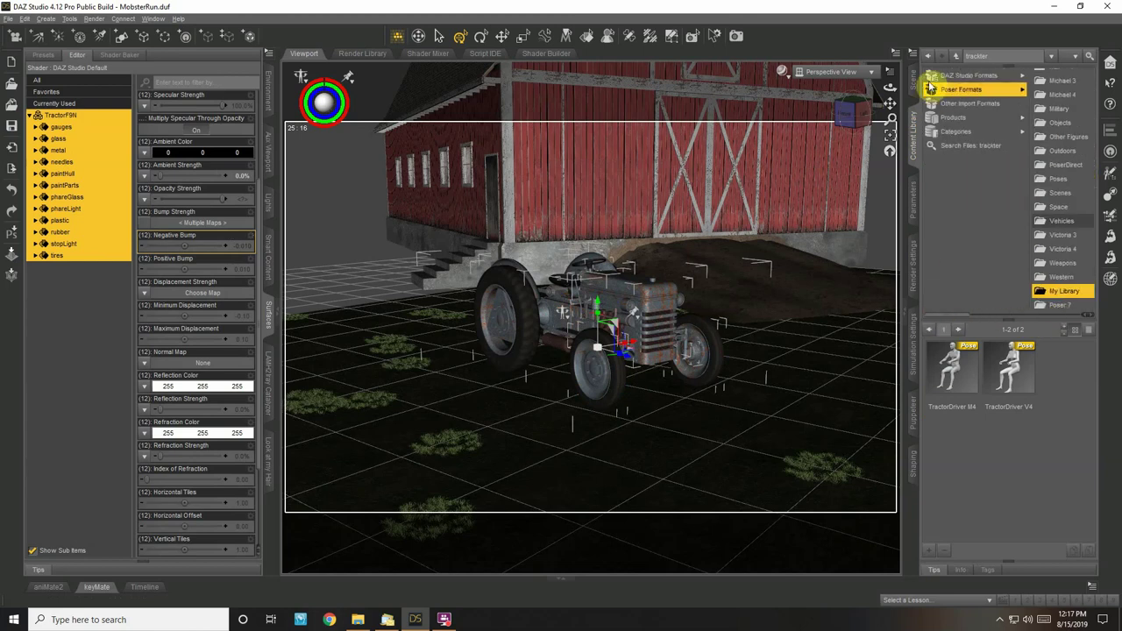
left_click(964, 77)
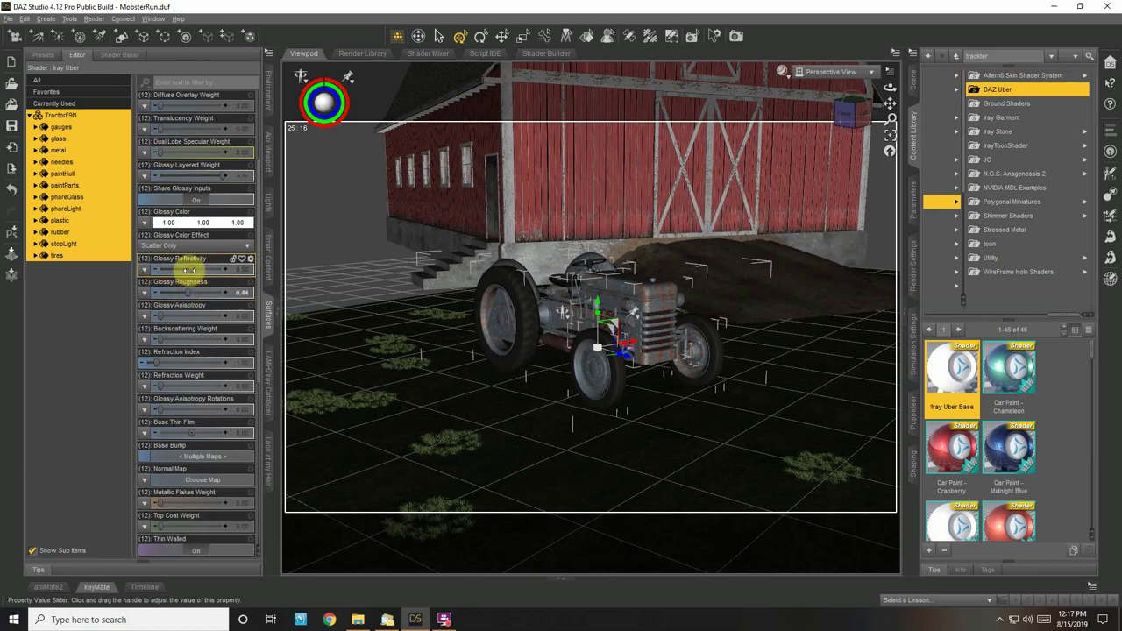
Set Glossy Reflectivity to 0.25 on the tractor's plastic and rubber surfaces and Cutout Opacity to 0.25 on its glass
left_click(66, 233)
left_click(66, 223, "ctrl")
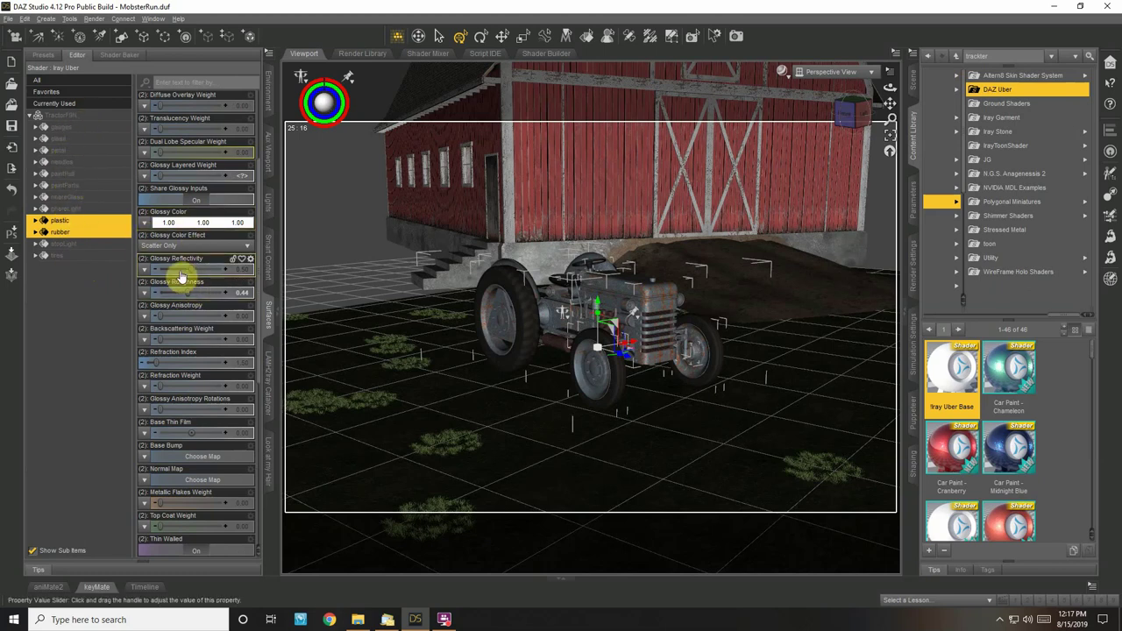
scroll(186, 329, "down", 5)
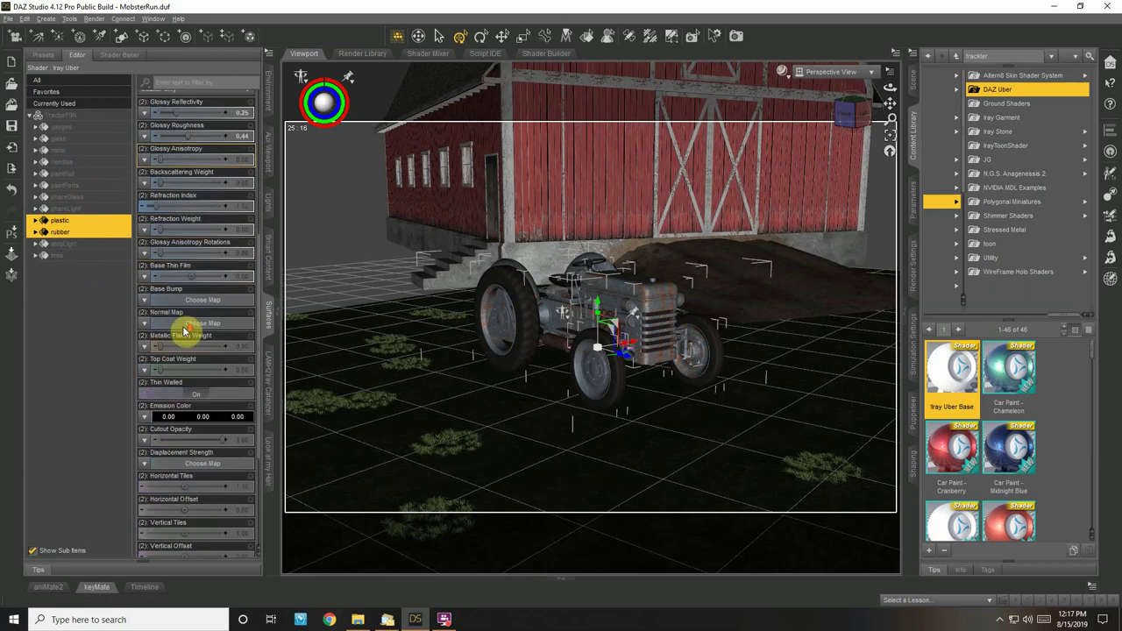
left_click(60, 139)
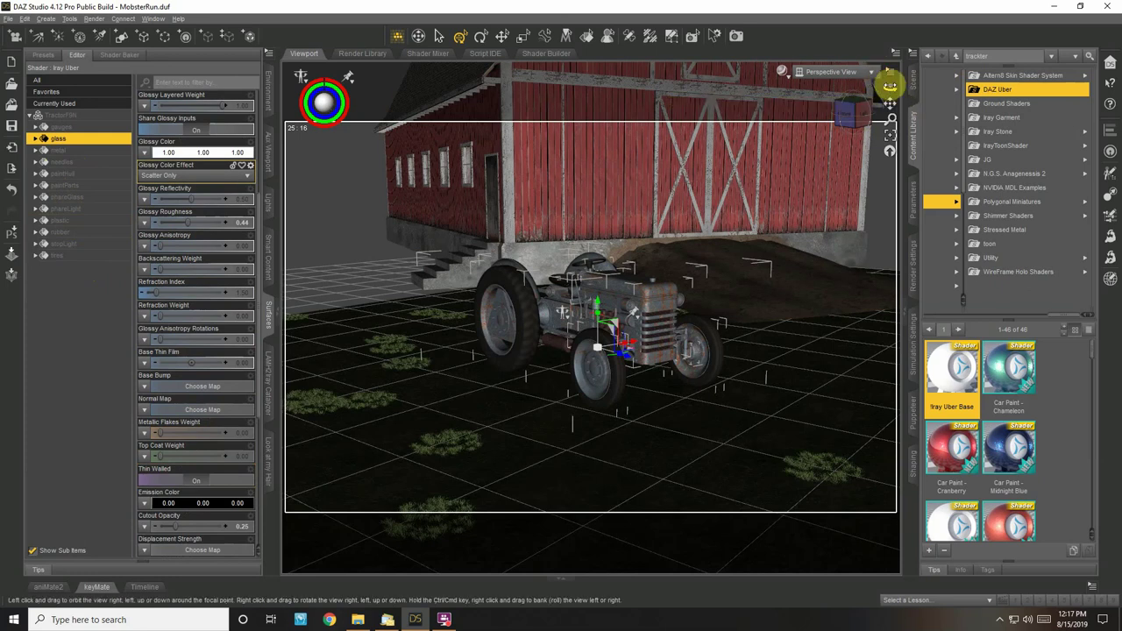
Check the tractor's placement from above and through the Default Camera, then return to Perspective View
mouse_move(889, 83)
left_mouse_down()
mouse_move(889, 103)
mouse_move(887, 73)
left_mouse_up()
left_click(837, 71)
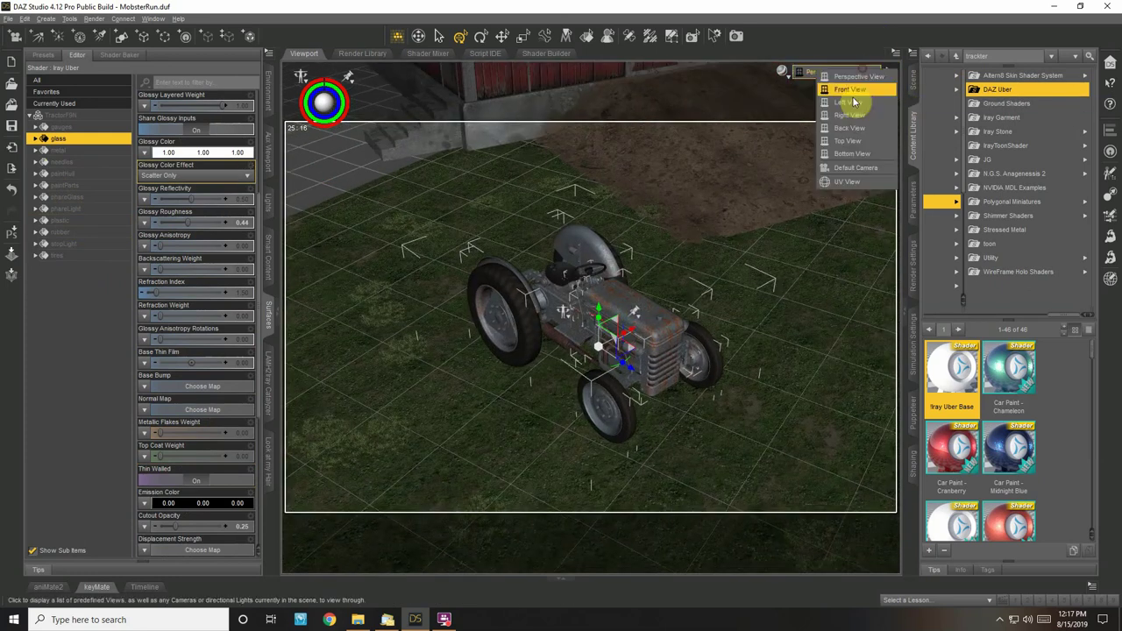
left_click(856, 168)
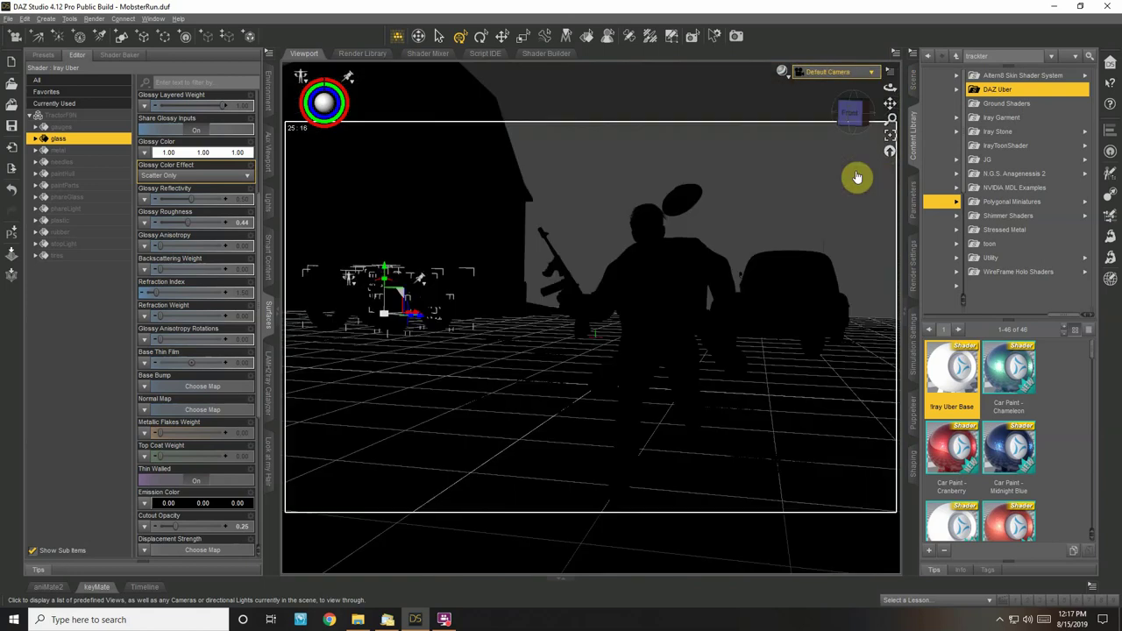
left_click(870, 76)
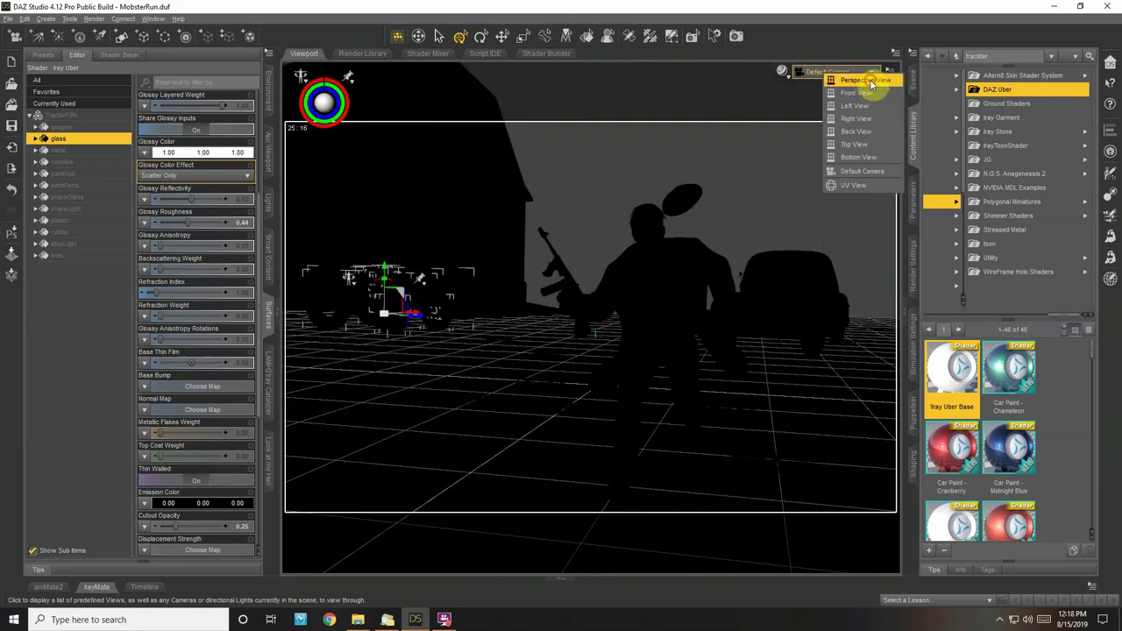
left_click(868, 81)
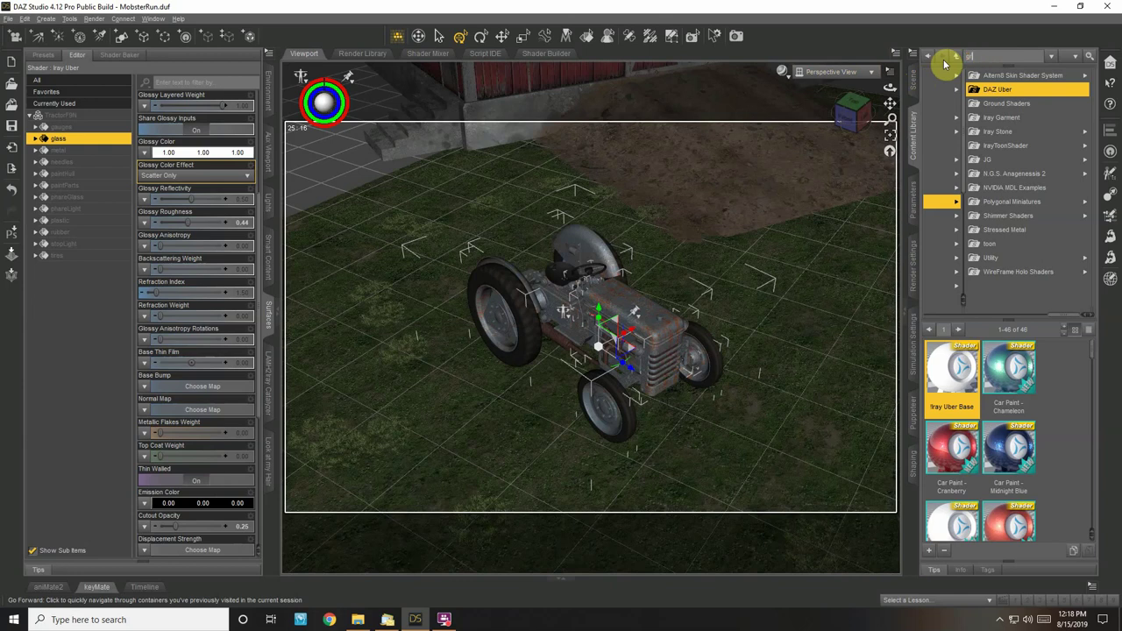
Search the content library for "grass" and load the LB_IndianGrassGrp02 prop into the scene
left_click(945, 63)
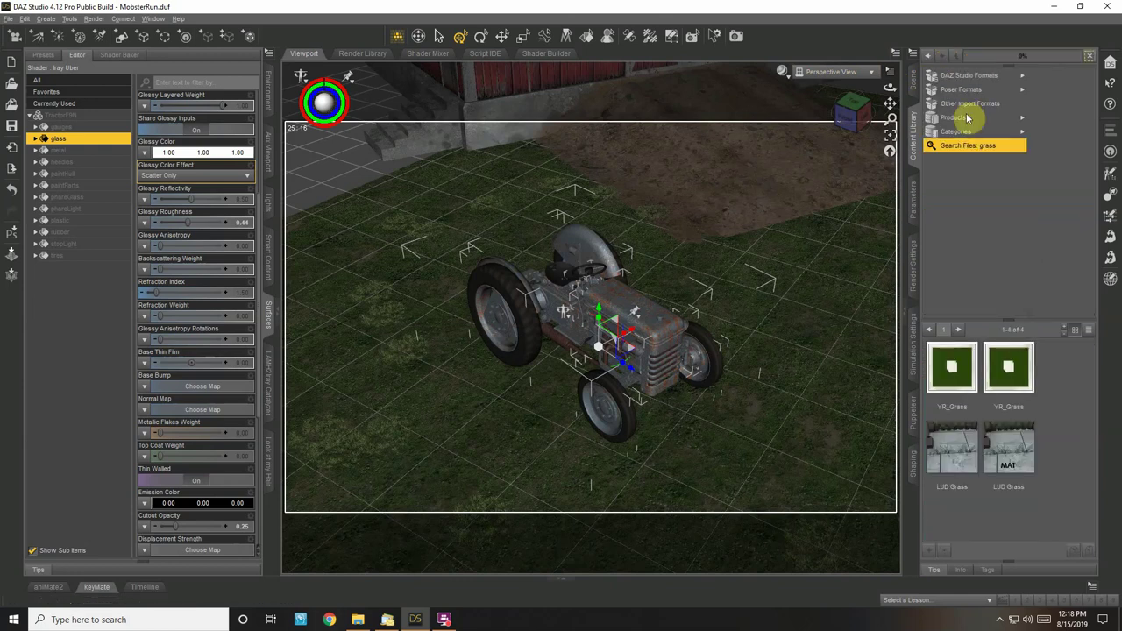
left_click_drag(1091, 356, 1085, 476)
left_click_drag(1016, 474, 908, 113)
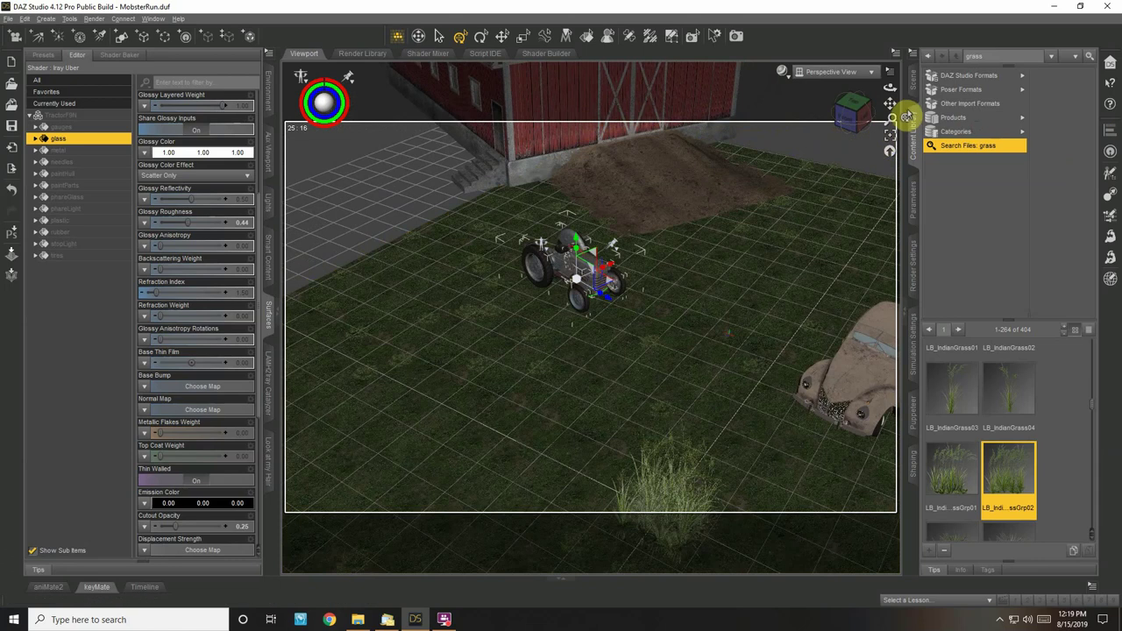
Move the two LB_IndianGrass02_1 groups from the foreground to beside the tractor, one at the rear wheel and one at the front wheel
left_click(913, 80)
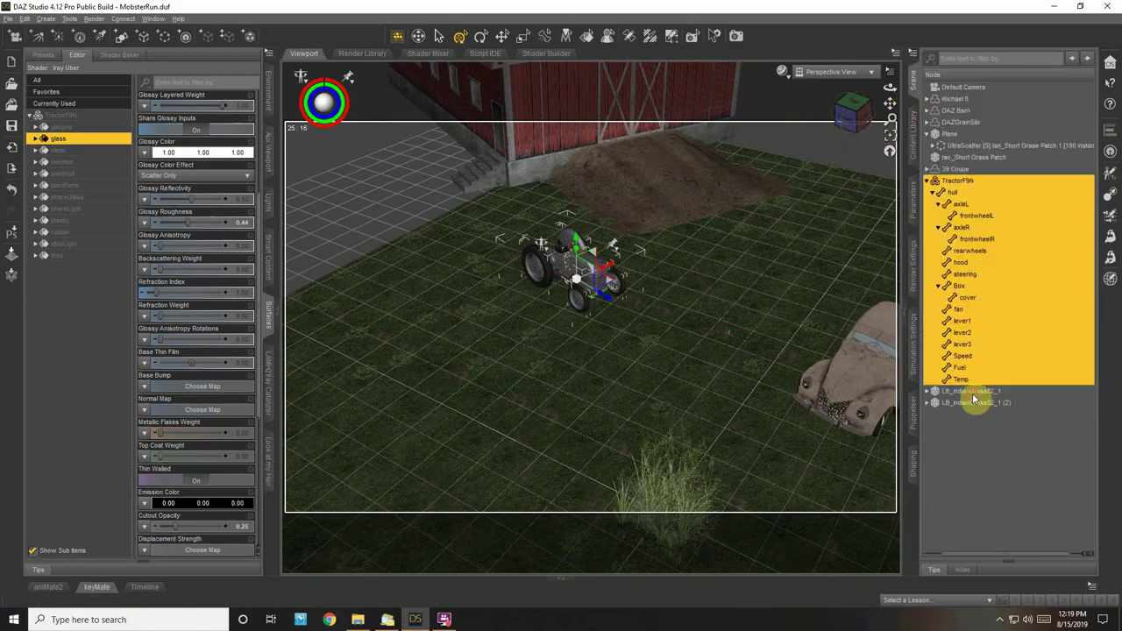
left_click(649, 512)
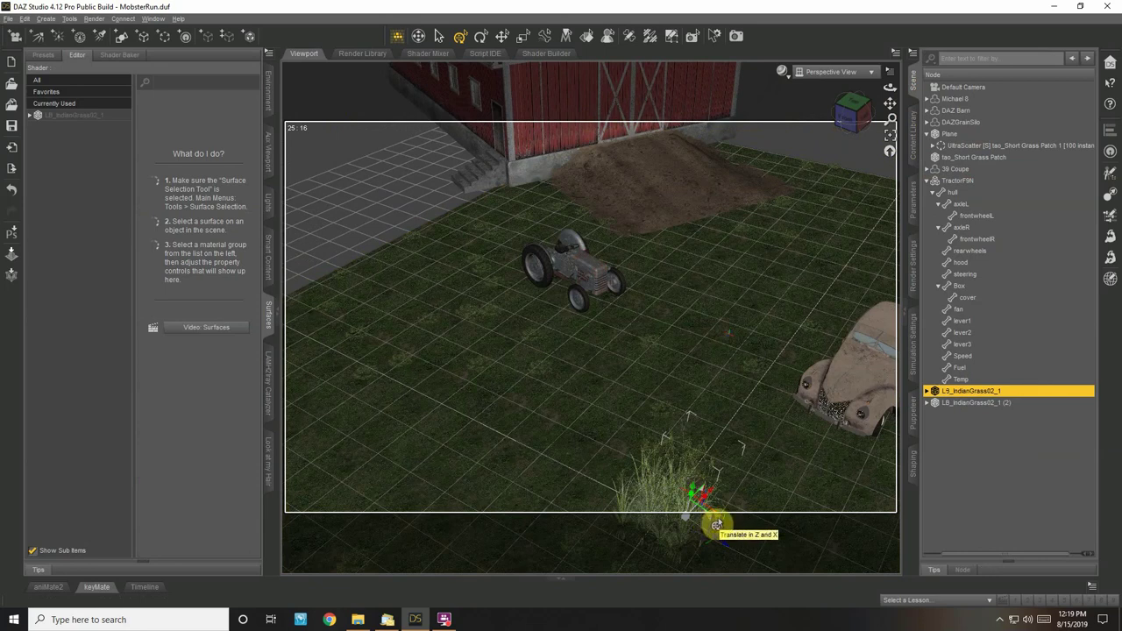
left_click_drag(717, 523, 557, 296)
left_click(1014, 405)
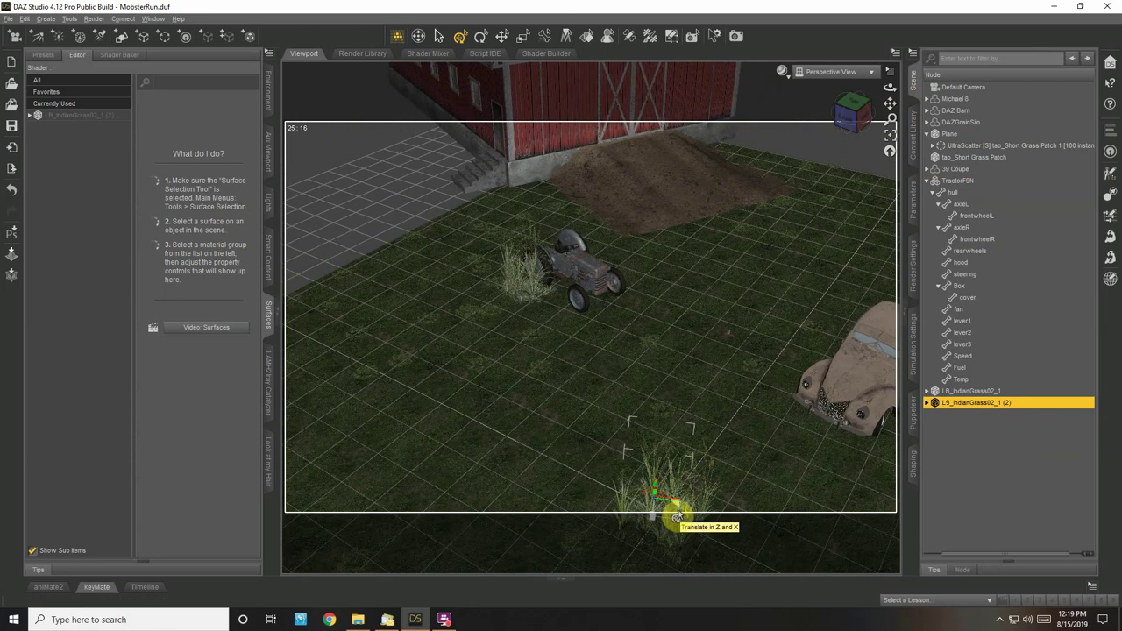
left_click_drag(677, 517, 590, 340)
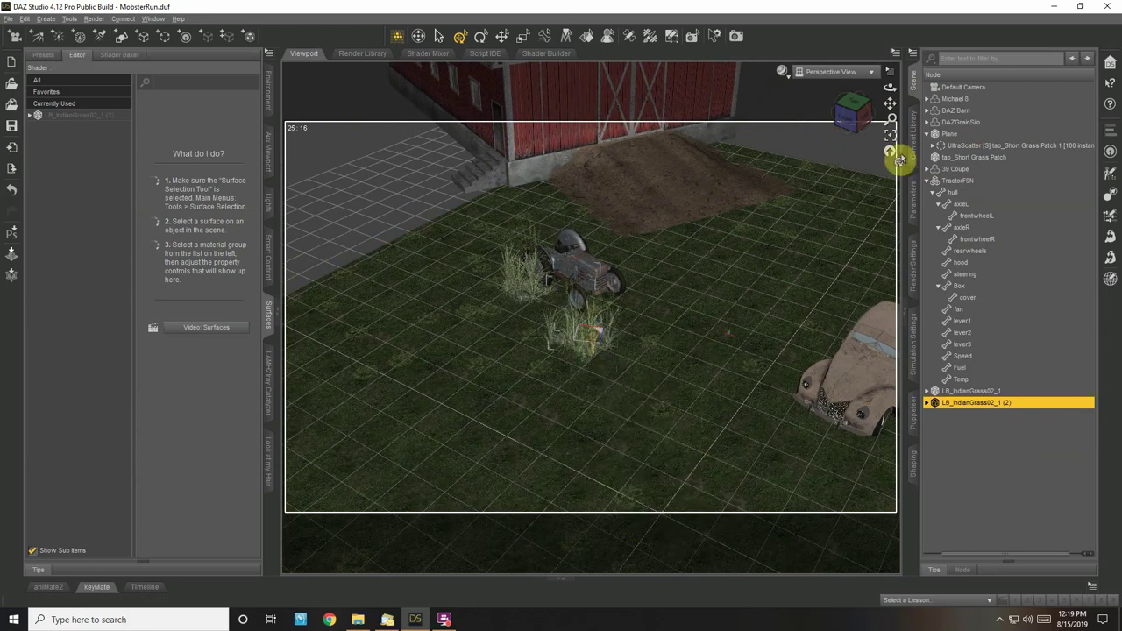
Shift both grass groups closer to the tractor so they grow up against its front and rear wheels
left_click(889, 136)
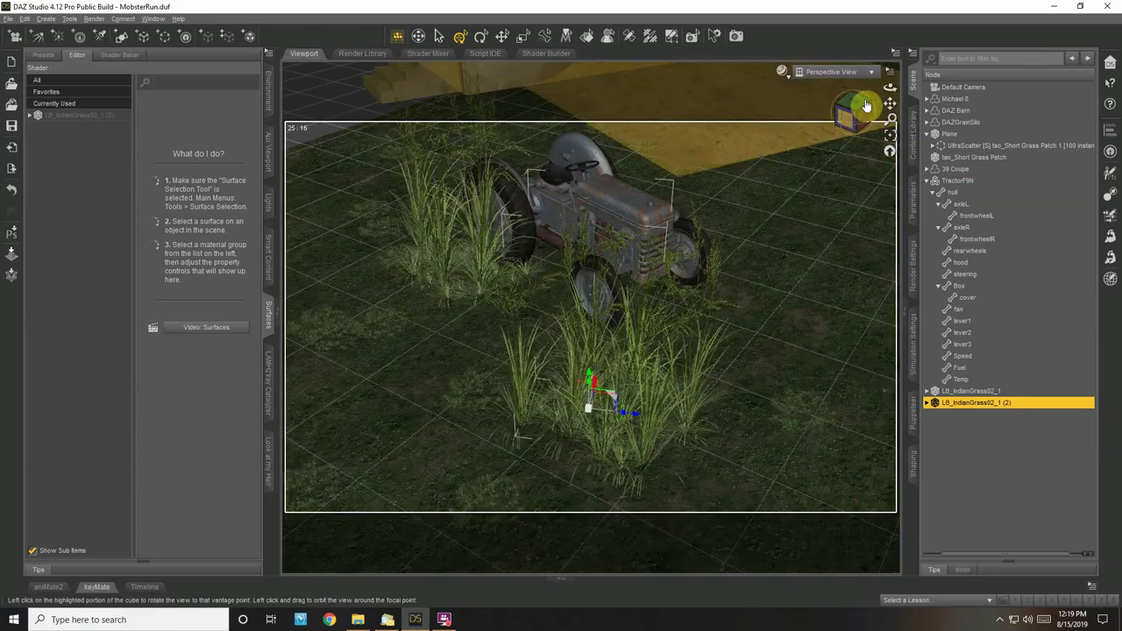
left_click_drag(889, 88, 775, 236)
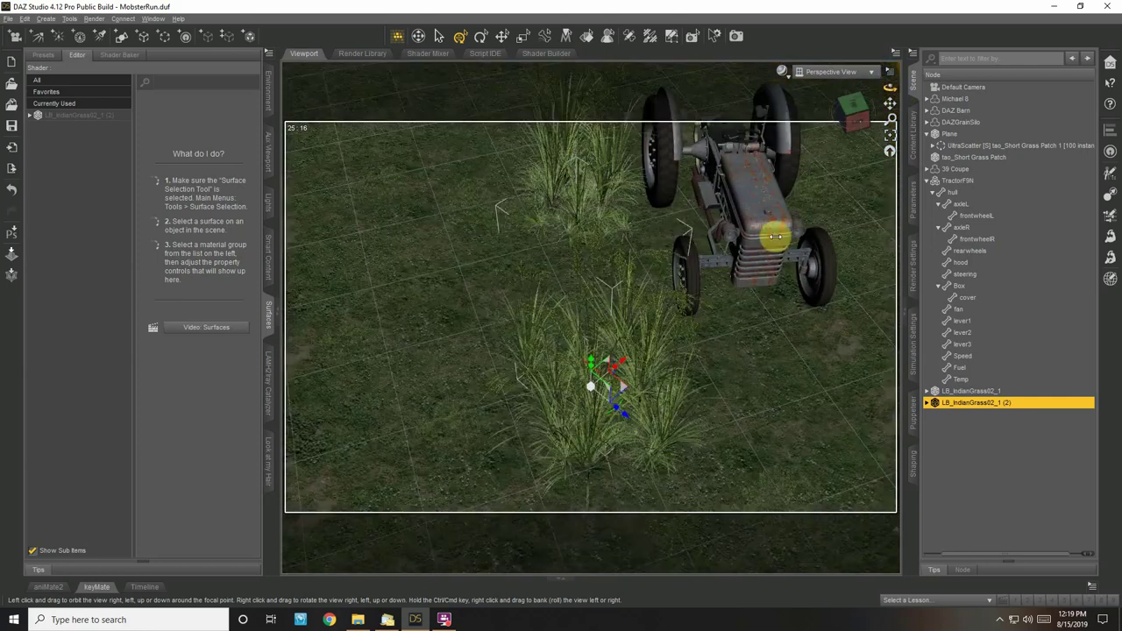
left_click_drag(620, 391, 704, 305)
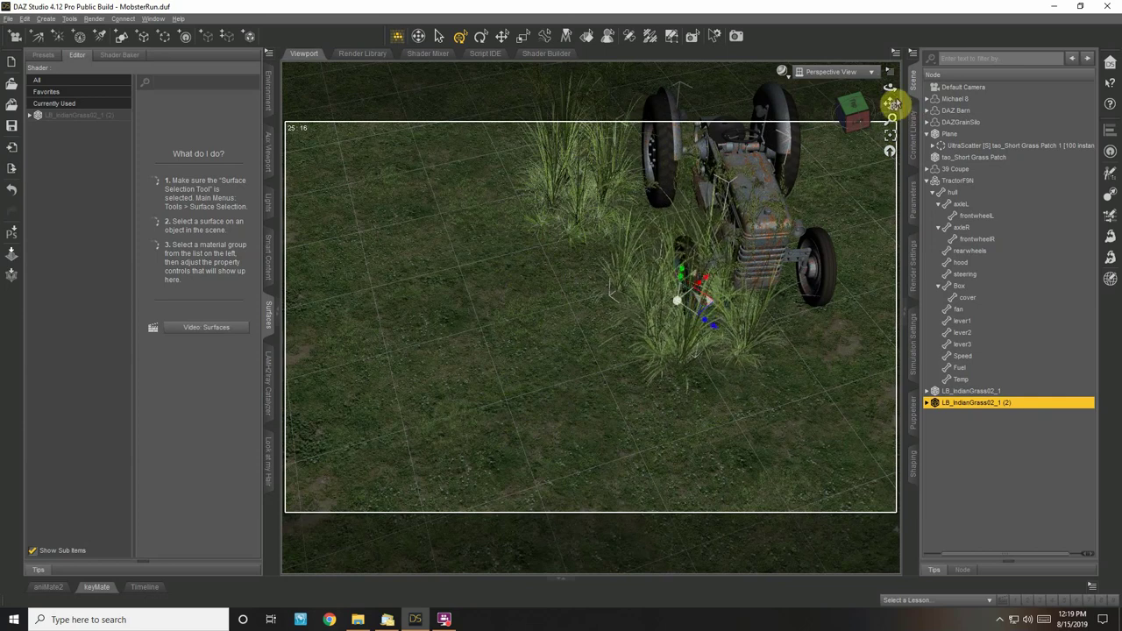
mouse_move(889, 93)
left_mouse_down()
mouse_move(921, 82)
mouse_move(886, 93)
mouse_move(925, 157)
mouse_move(889, 96)
left_mouse_up()
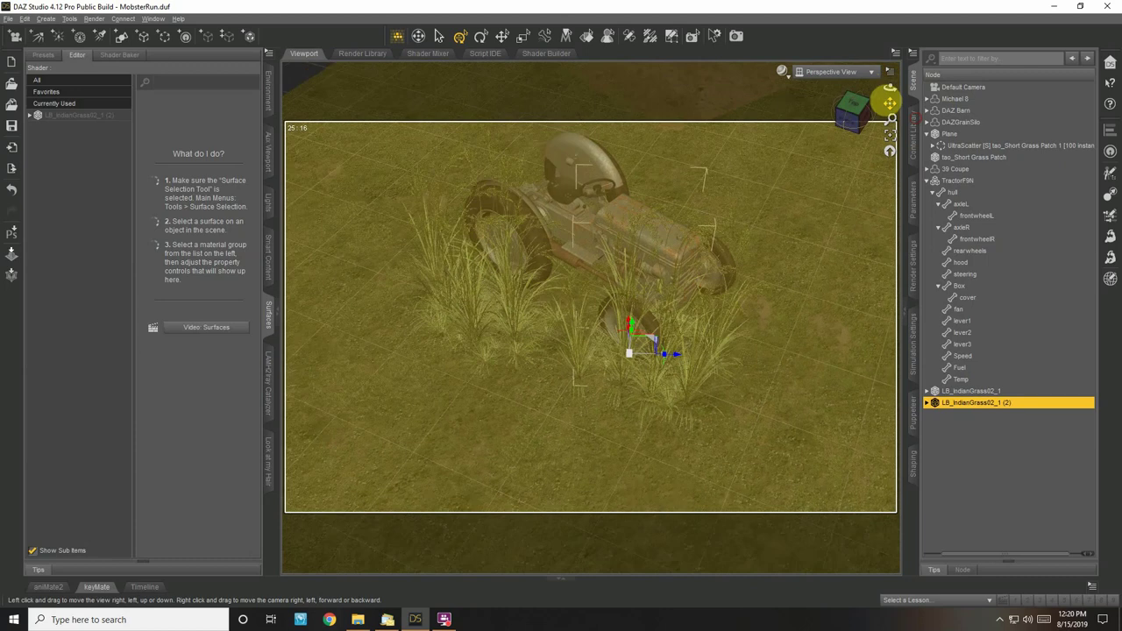
left_click(996, 390)
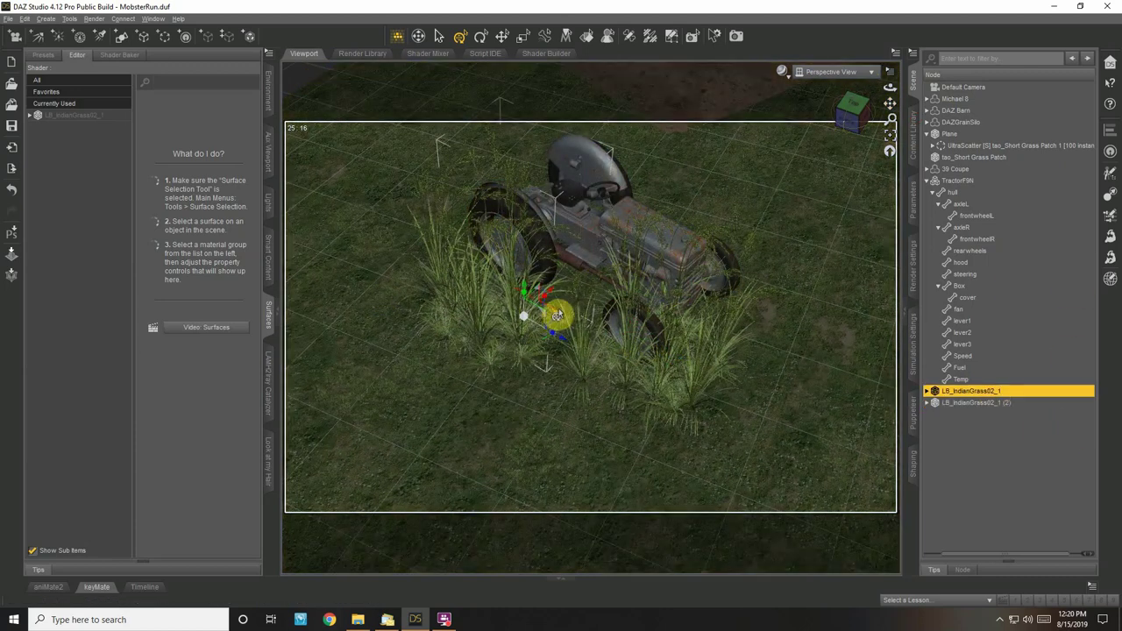
left_click_drag(558, 314, 575, 279)
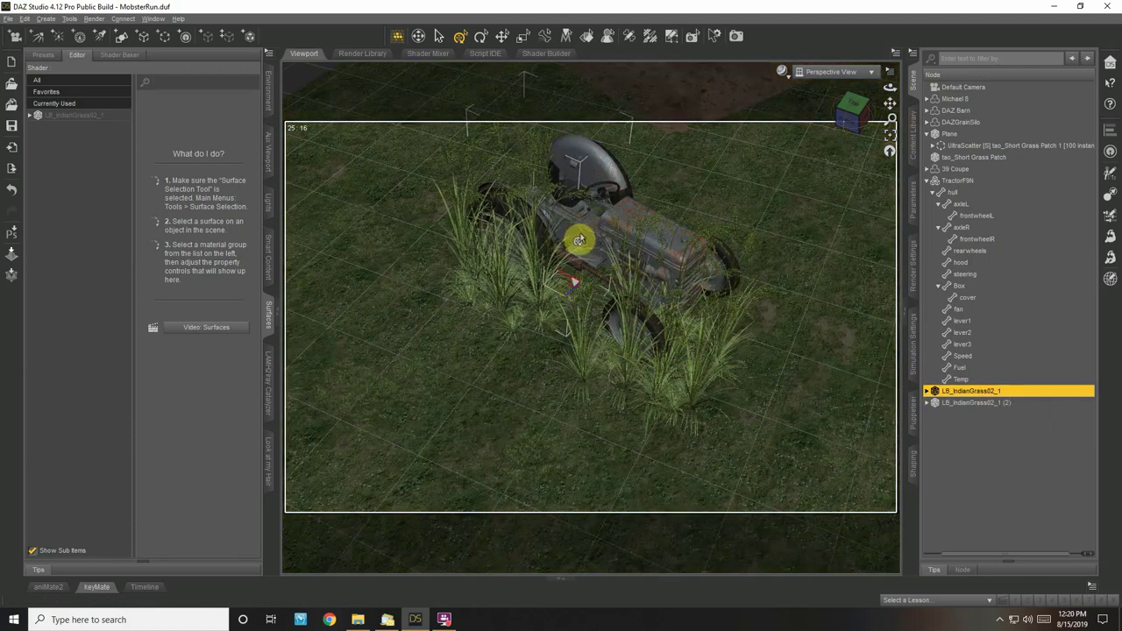
Within LB_IndianGrass02_1 (2), move LB_IndianGrass04_1 (2) to the tractor's far front wheel and LB_IndianGrass01_1 (2) between the near wheels
left_click(926, 403)
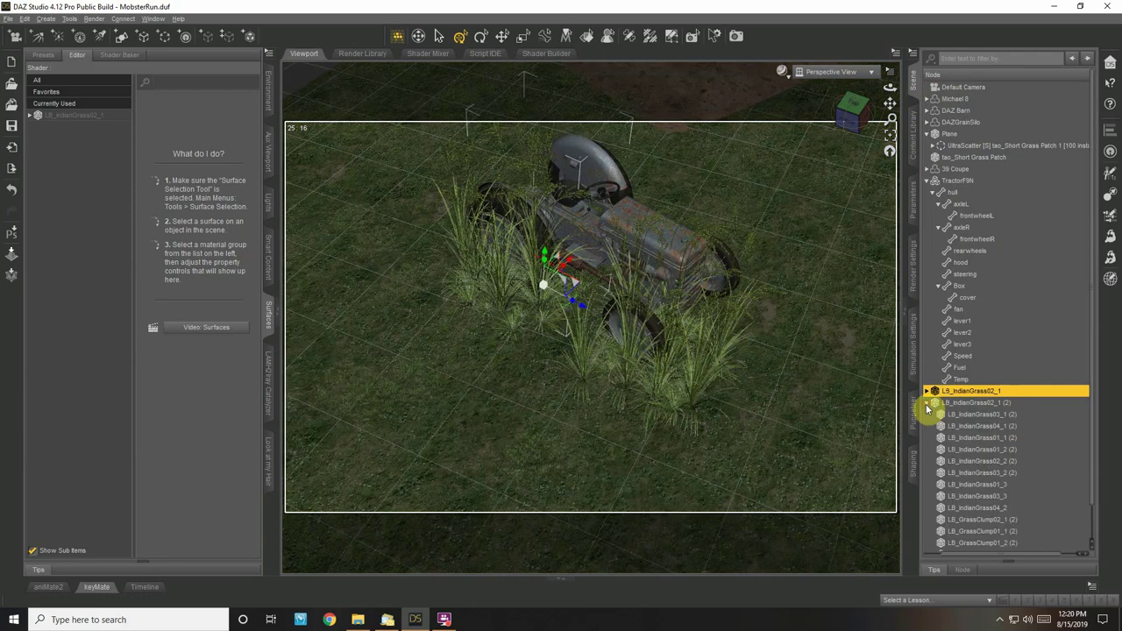
scroll(959, 373, "down", 1)
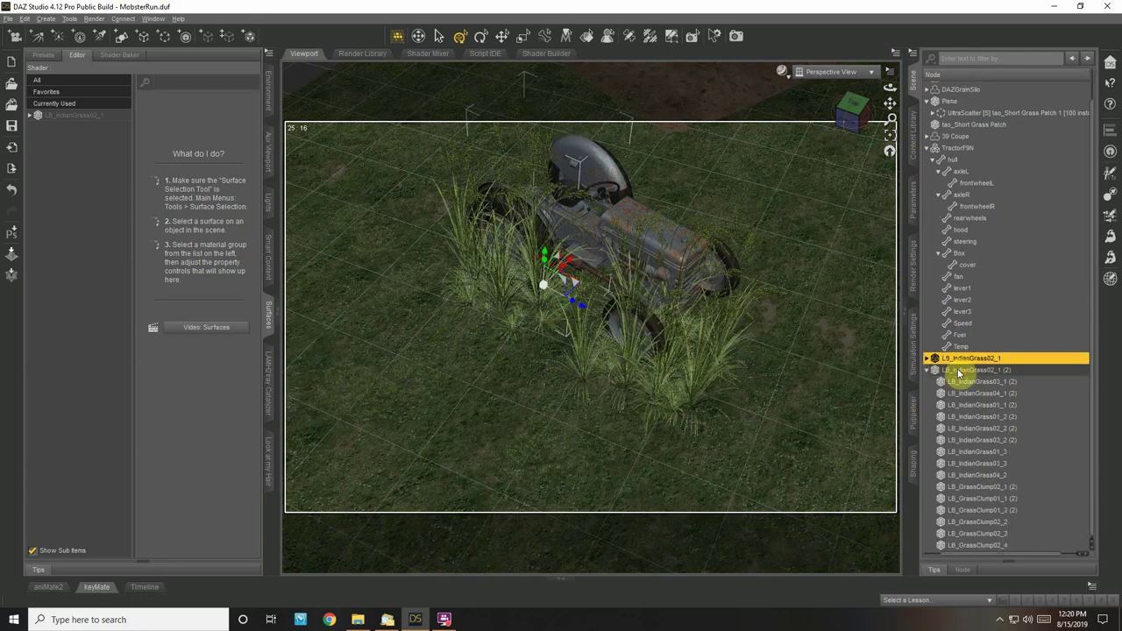
left_click(967, 394)
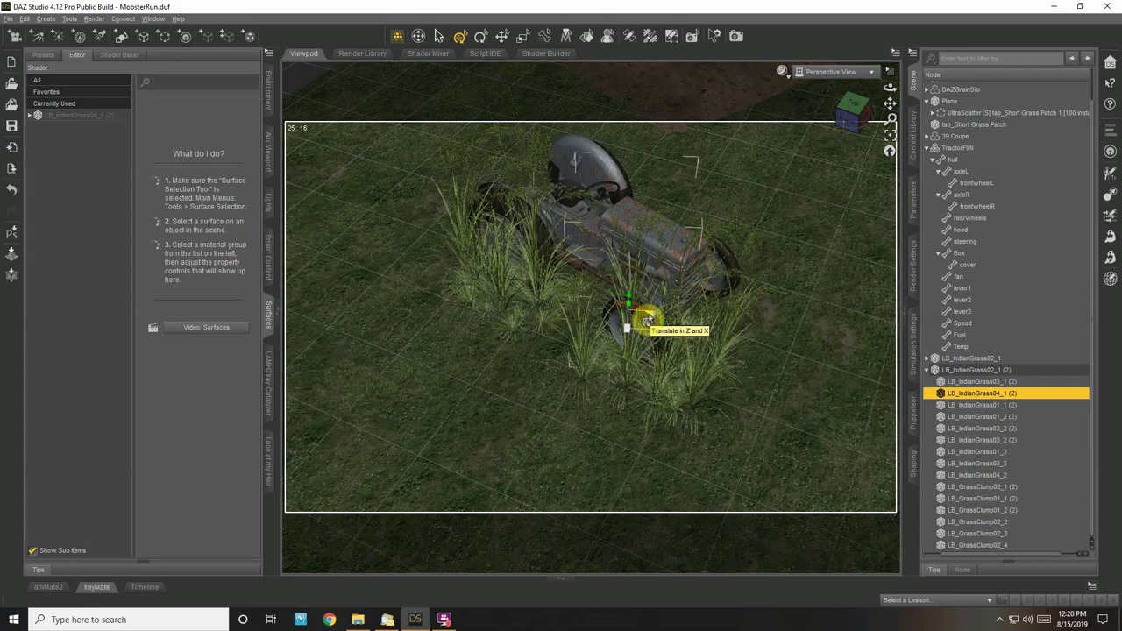
left_click_drag(646, 320, 755, 288)
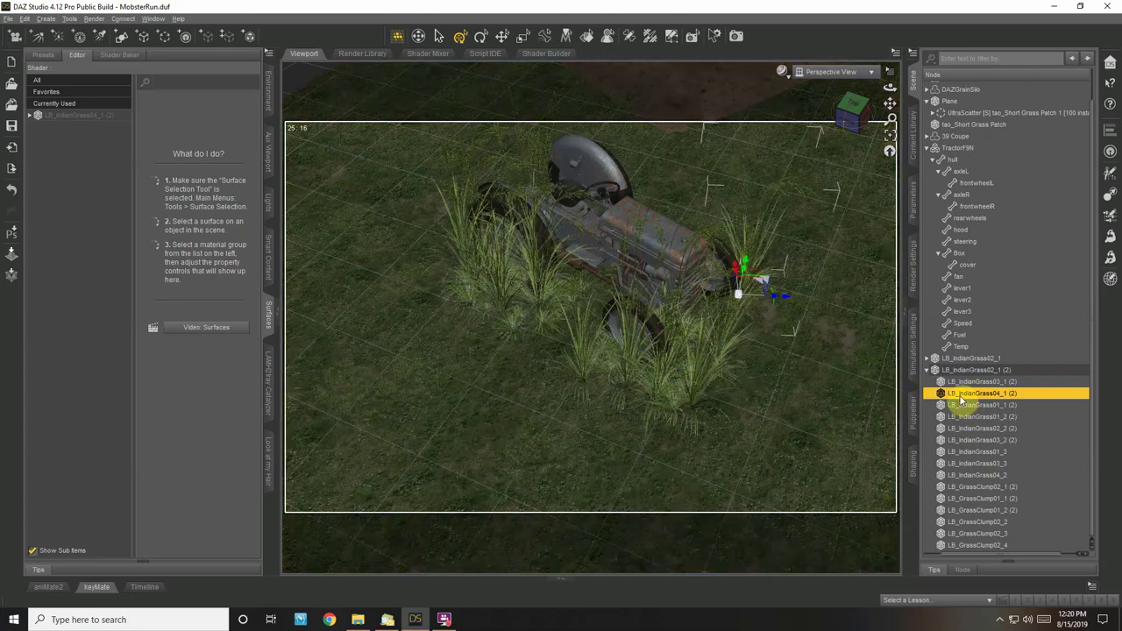
left_click(971, 405)
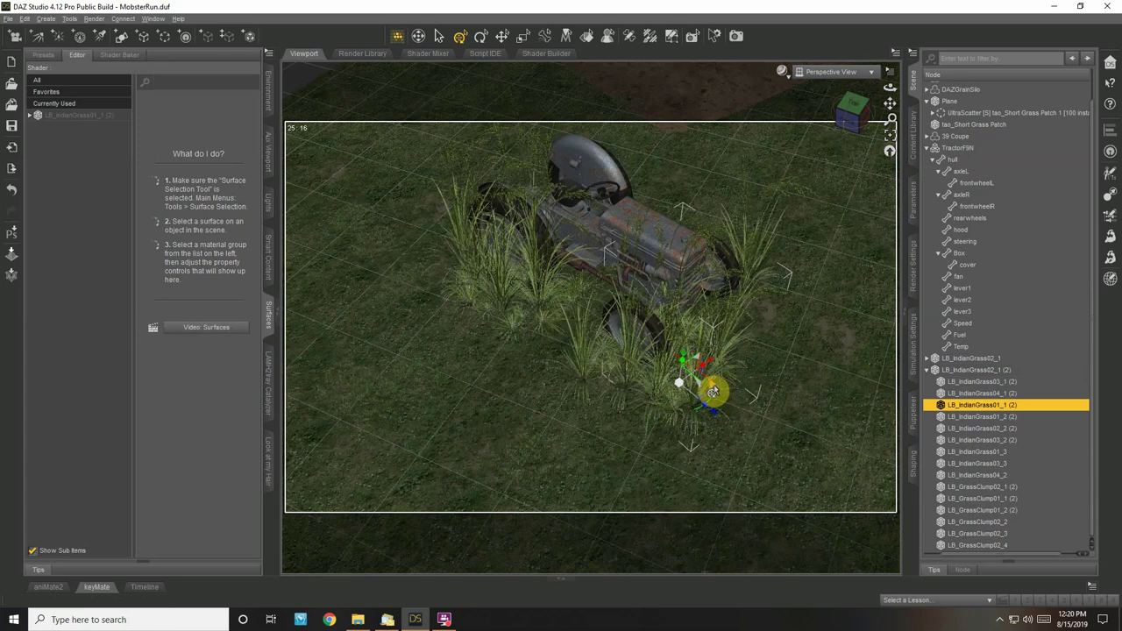
left_click_drag(713, 393, 558, 289)
left_click(988, 475)
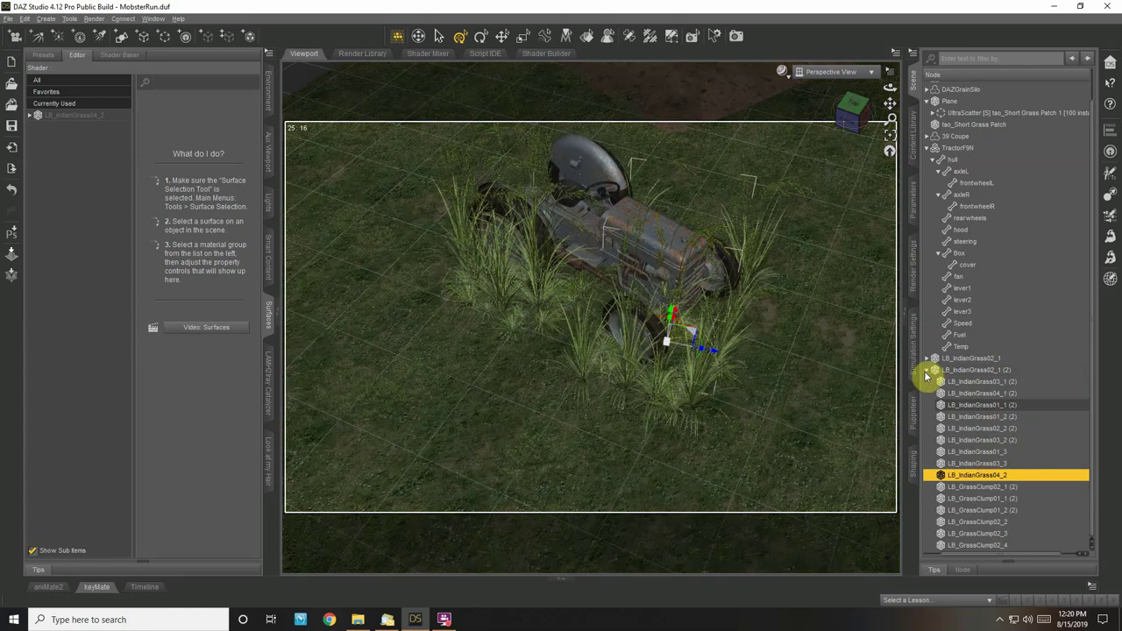
Within LB_IndianGrass02_1, move LB_IndianGrass01_1 to the tractor's far side and LB_IndianGrass03_2 close against its rear wheel
left_click(926, 371)
left_click(927, 390)
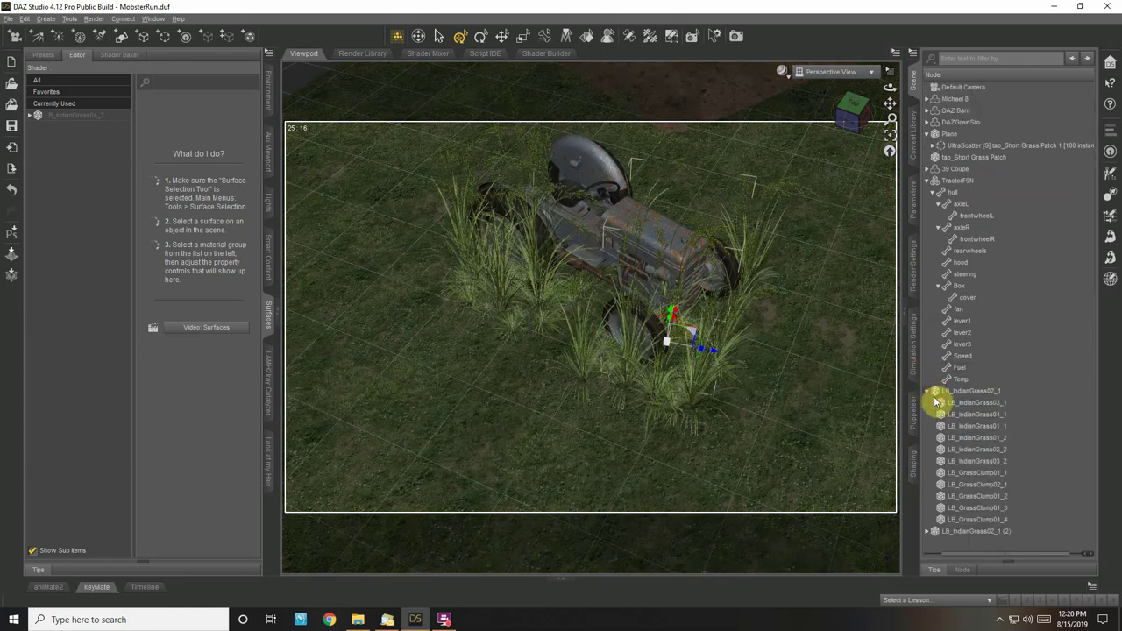
left_click(975, 426)
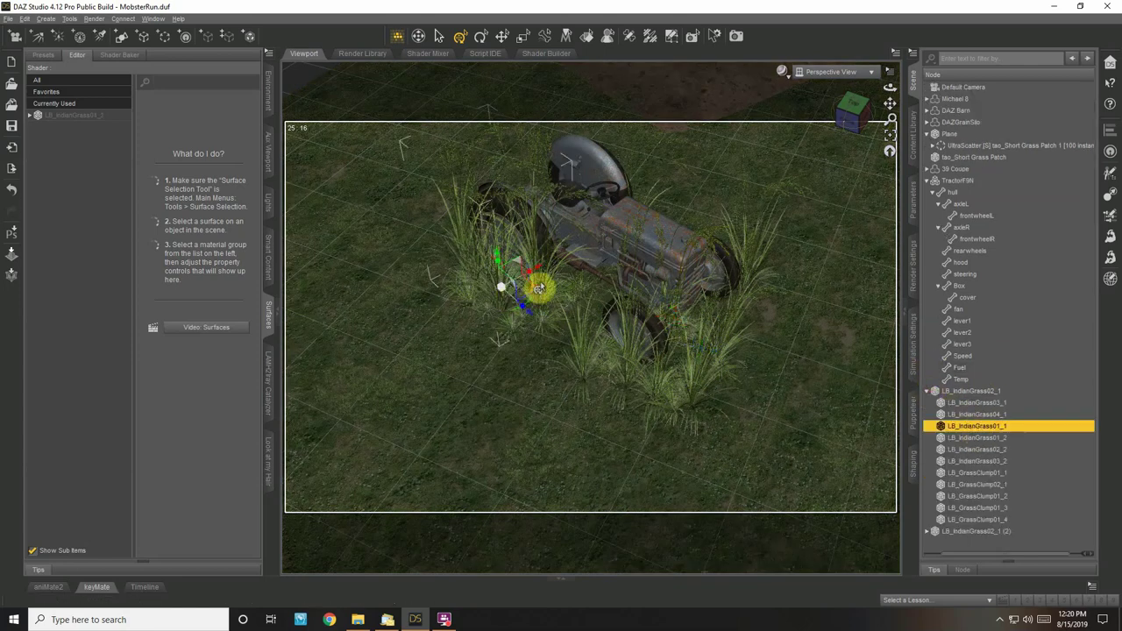
left_click_drag(538, 287, 665, 213)
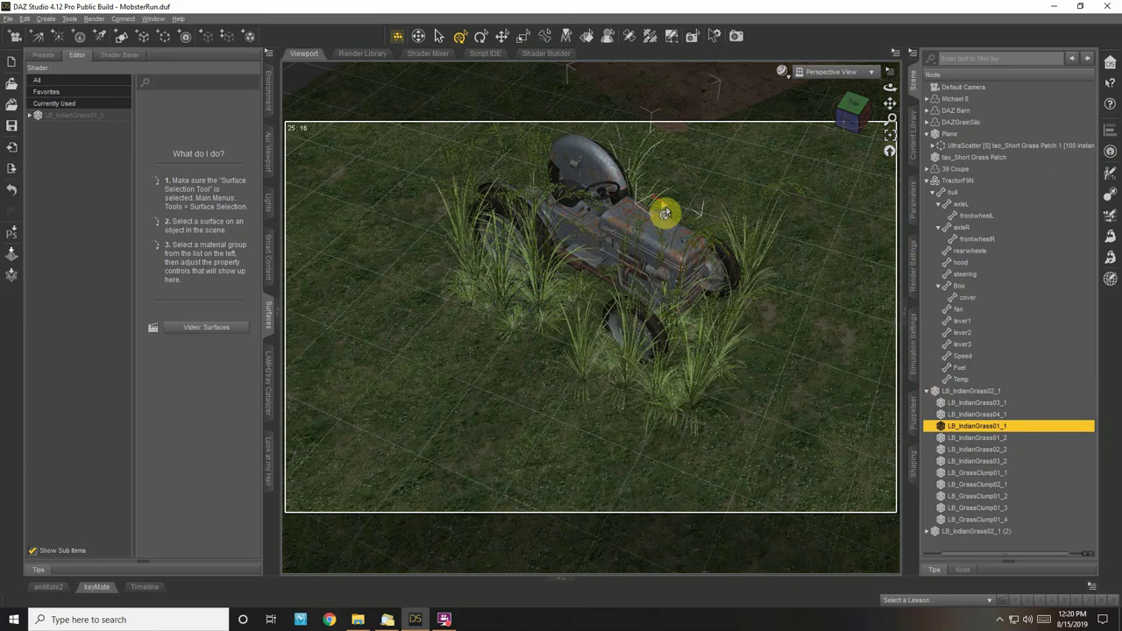
left_click(969, 461)
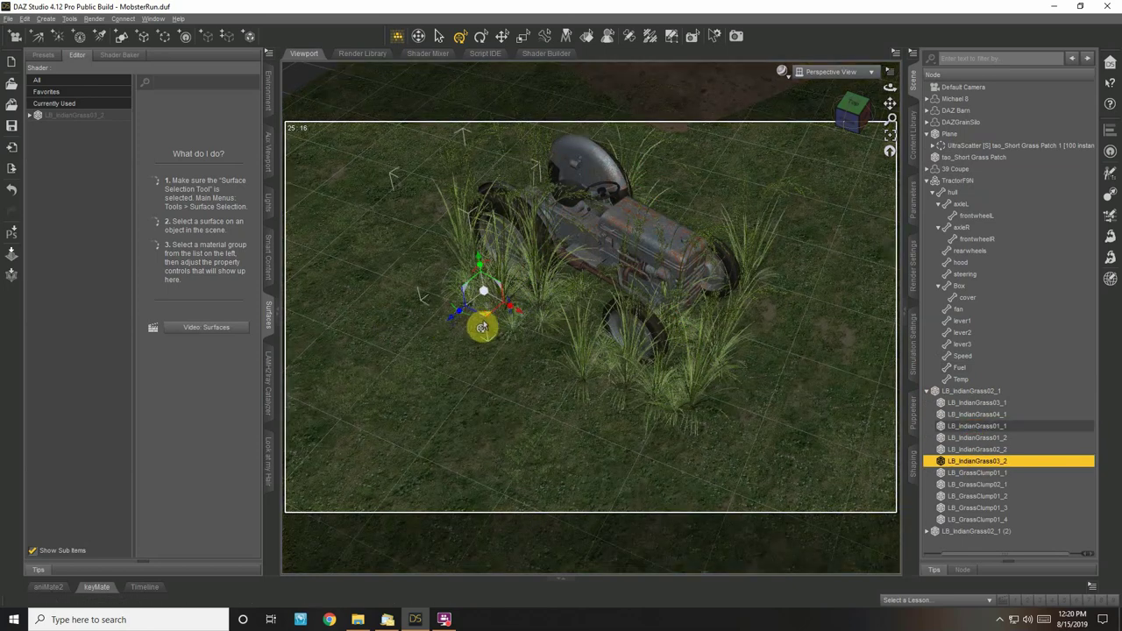
left_click_drag(482, 327, 529, 248)
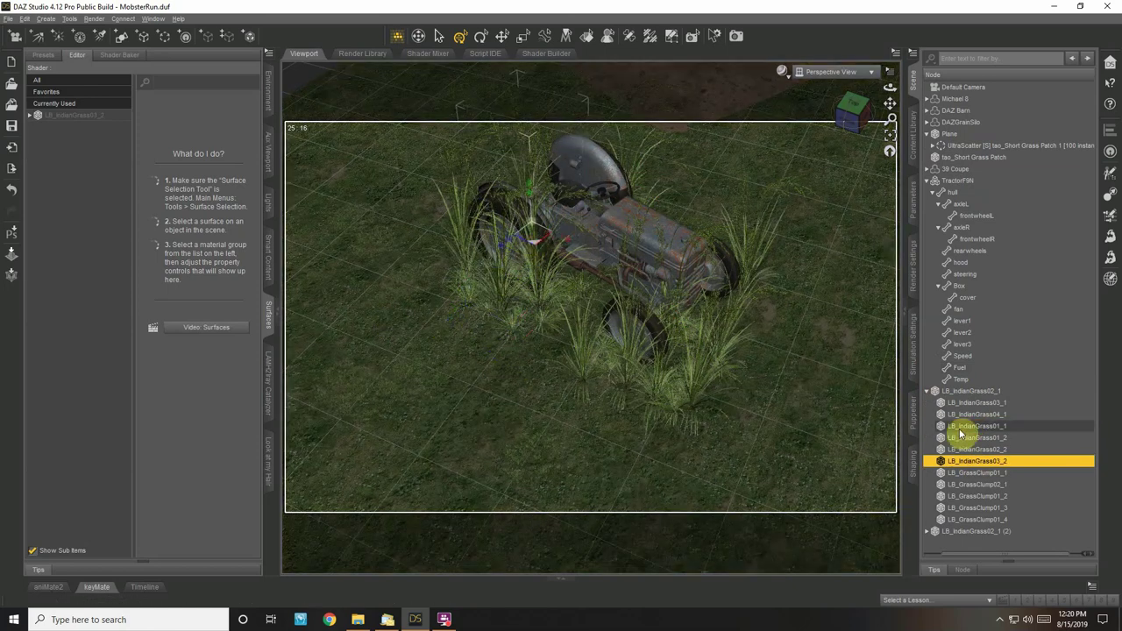
Apply the Iray Uber Base shader to every surface of both grass groups and their parts, without replacing the existing images
left_click(927, 531)
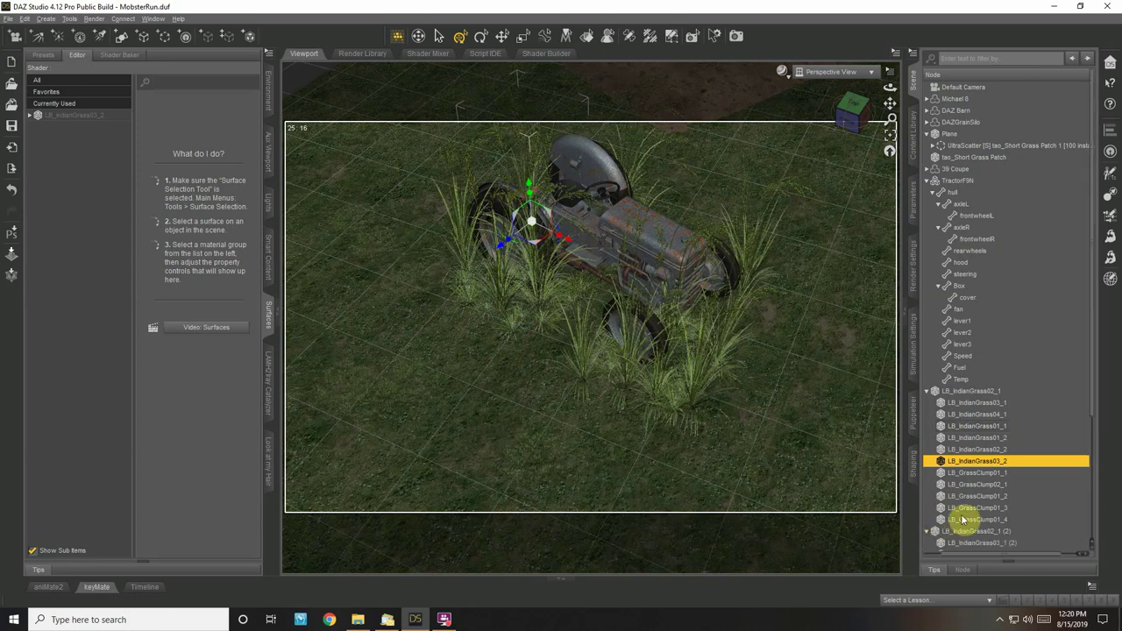
scroll(964, 525, "down", 5)
left_click(973, 545)
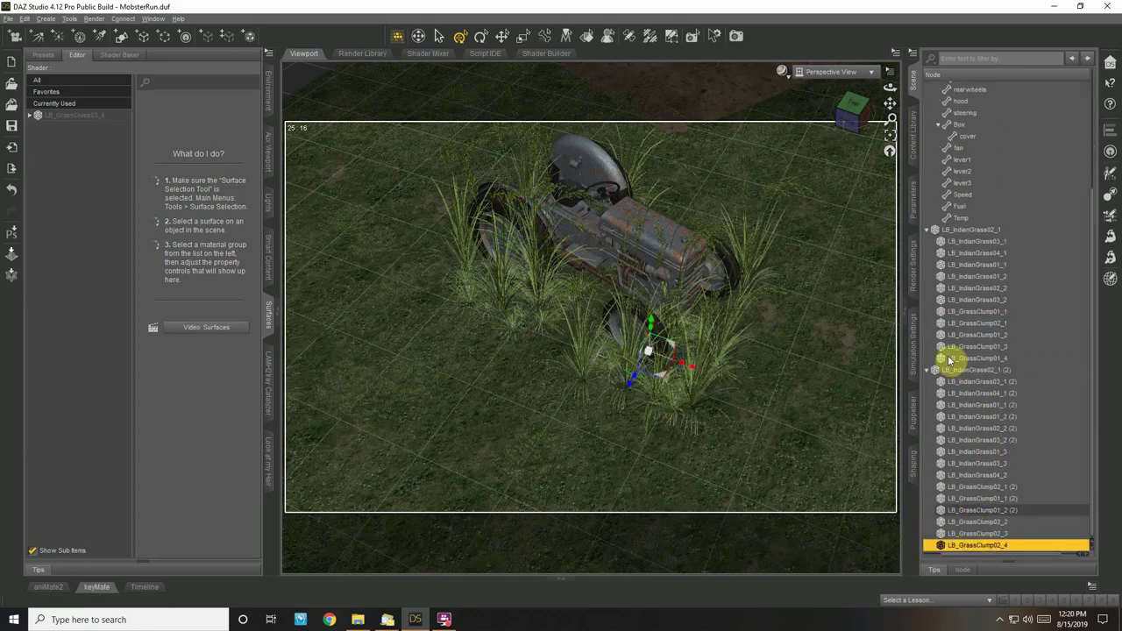
left_click(969, 231, "shift")
left_click(68, 115)
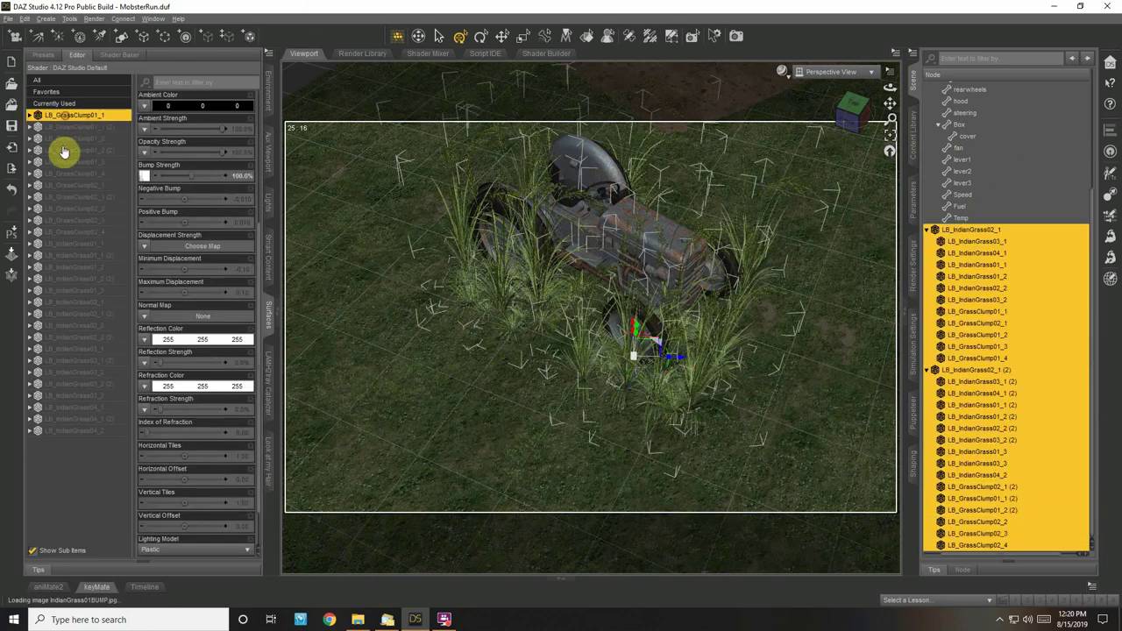
left_click(77, 431, "shift")
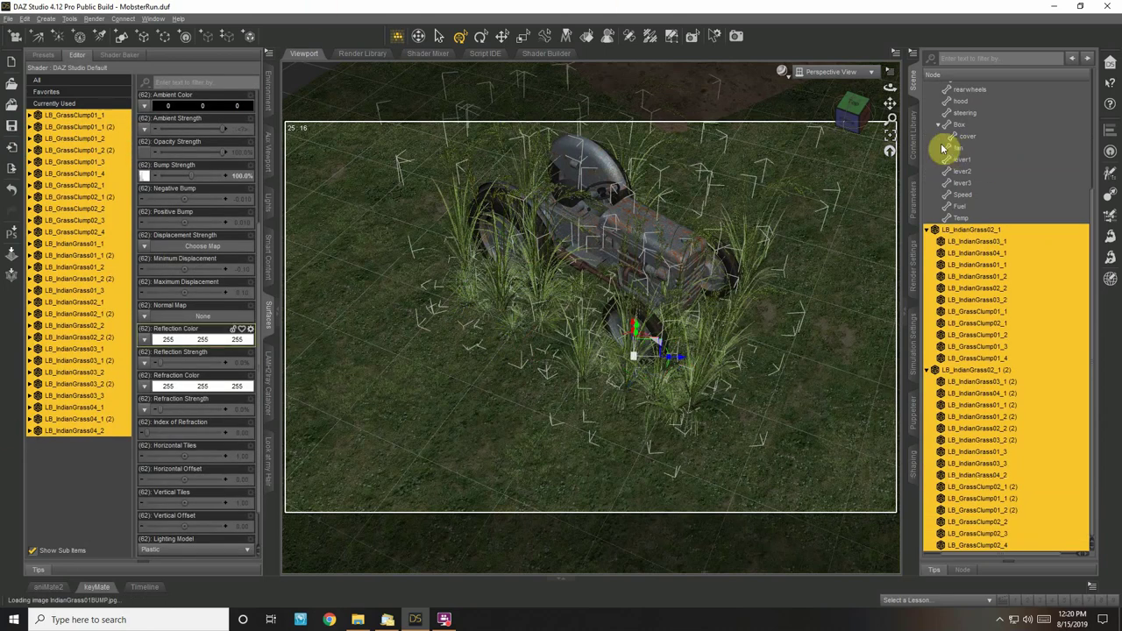
left_click(915, 146)
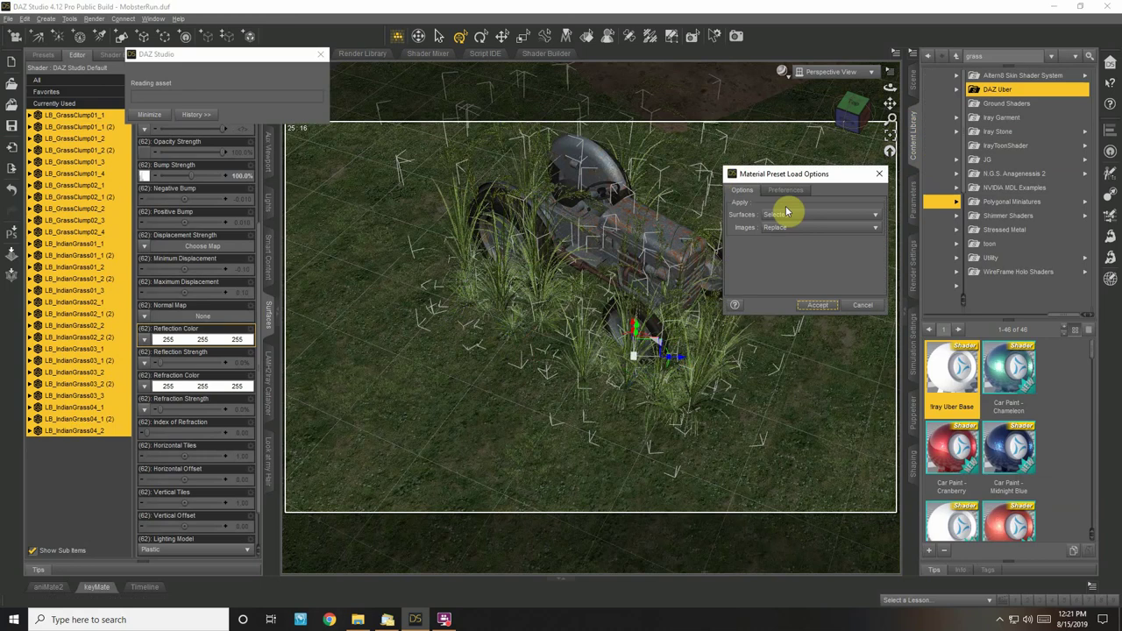
left_click(788, 227)
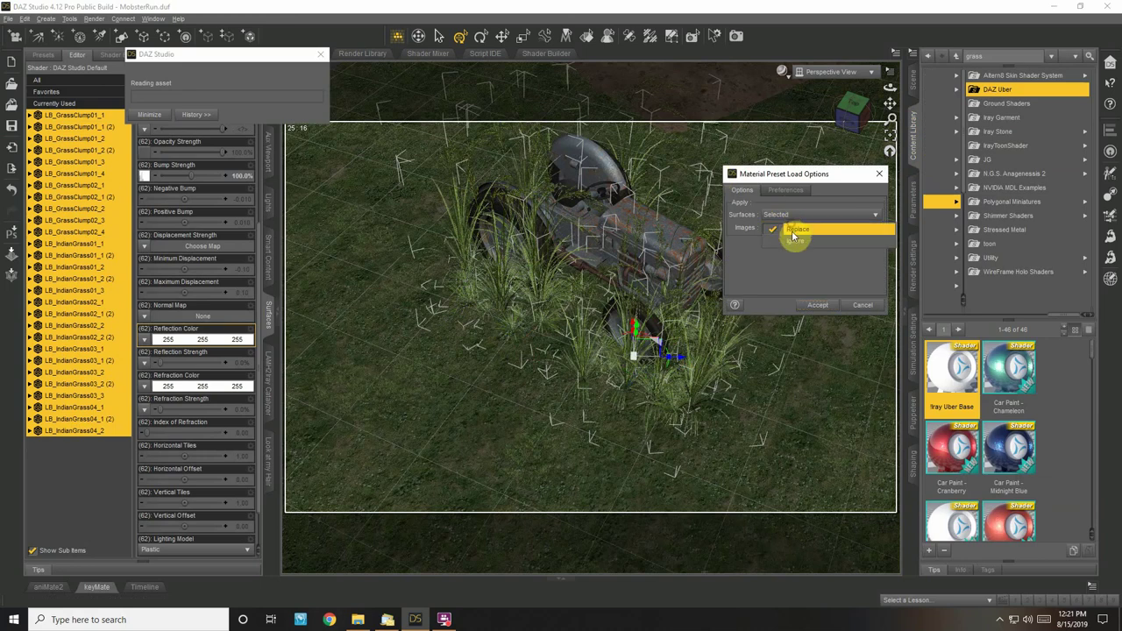
left_click(791, 239)
left_click(815, 306)
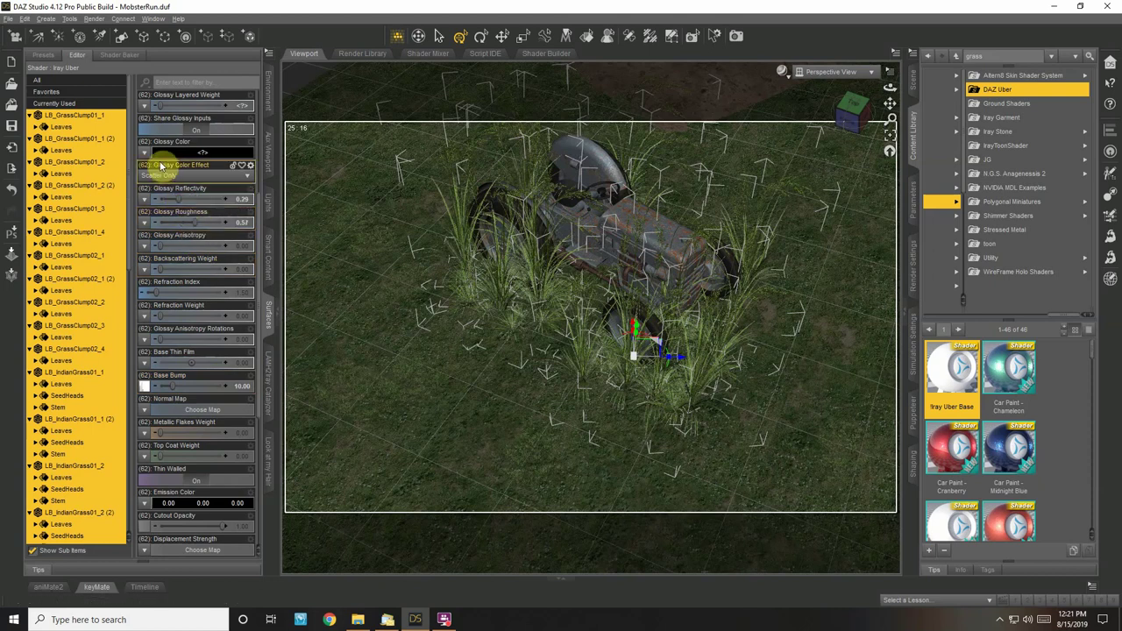
Inspect the grass surfaces' Base Color texture and their remaining Iray Uber shader settings
scroll(187, 226, "up", 3)
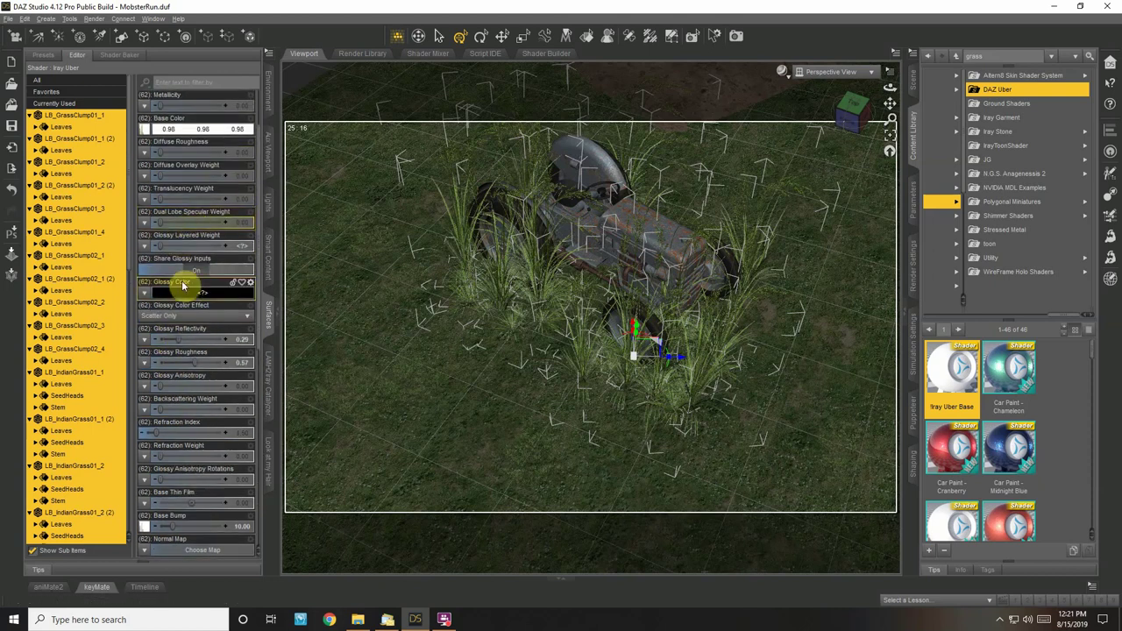
scroll(183, 283, "up", 2)
mouse_move(143, 202)
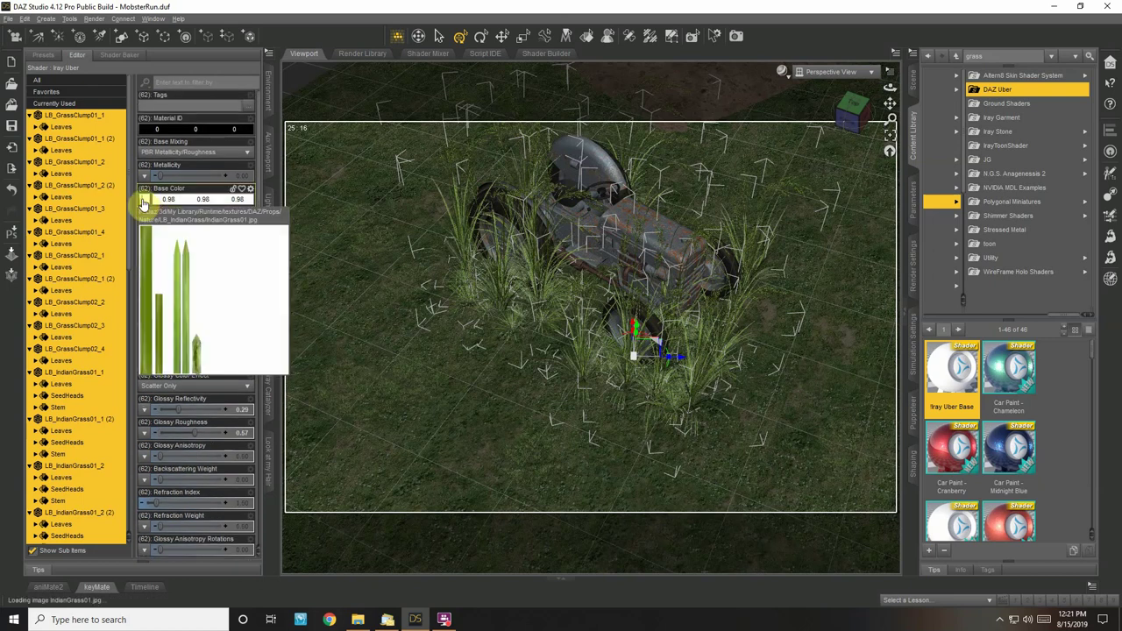
scroll(182, 260, "down", 5)
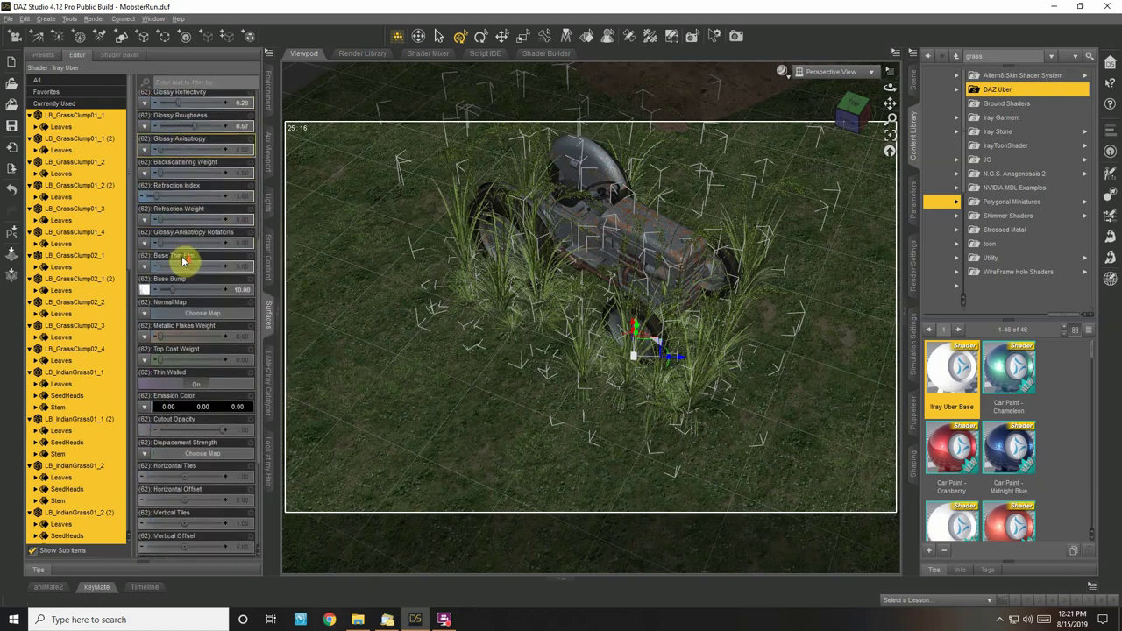
scroll(182, 260, "up", 1)
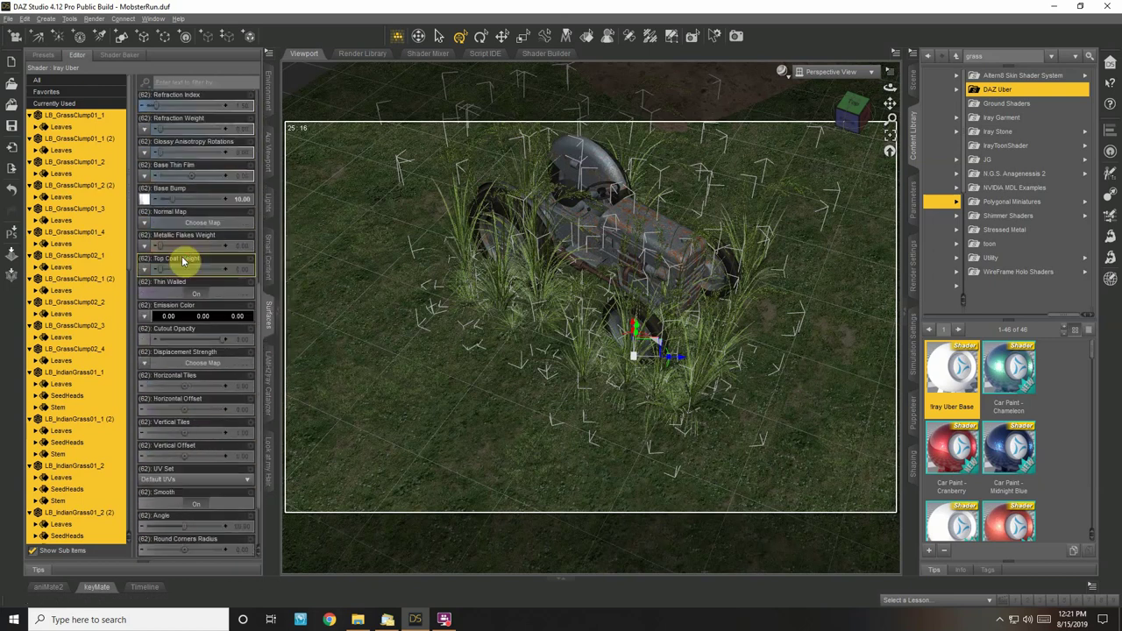
Browse the JG and Polygonal Miniatures shader folders, opening the Organic subfolder to look through its shaders
left_click(990, 161)
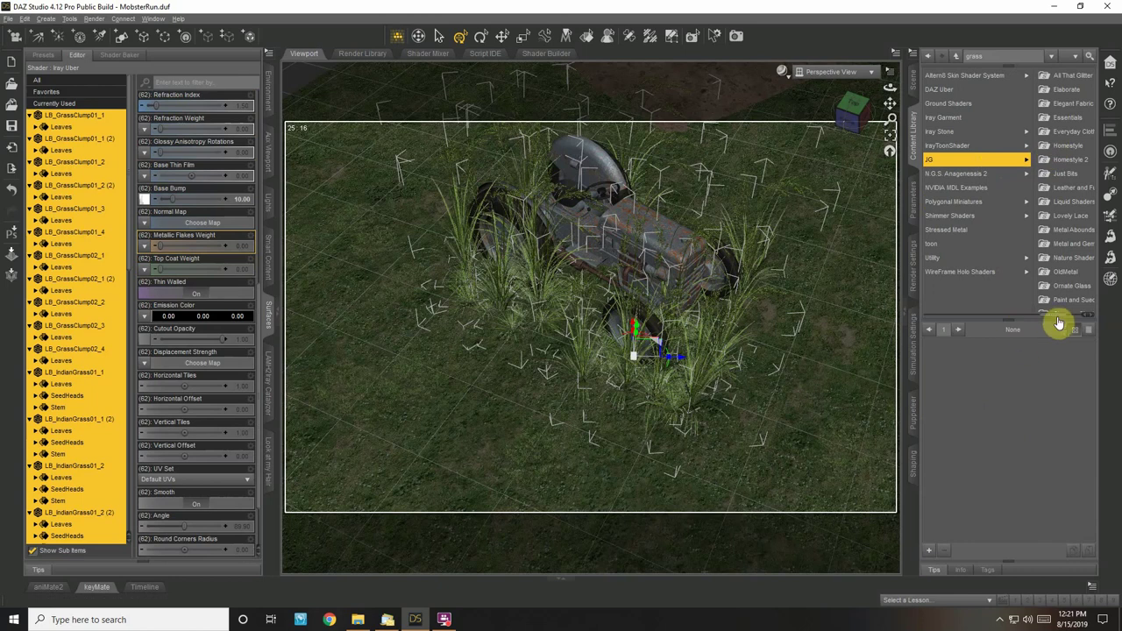
left_click_drag(1059, 317, 1027, 325)
left_click(964, 201)
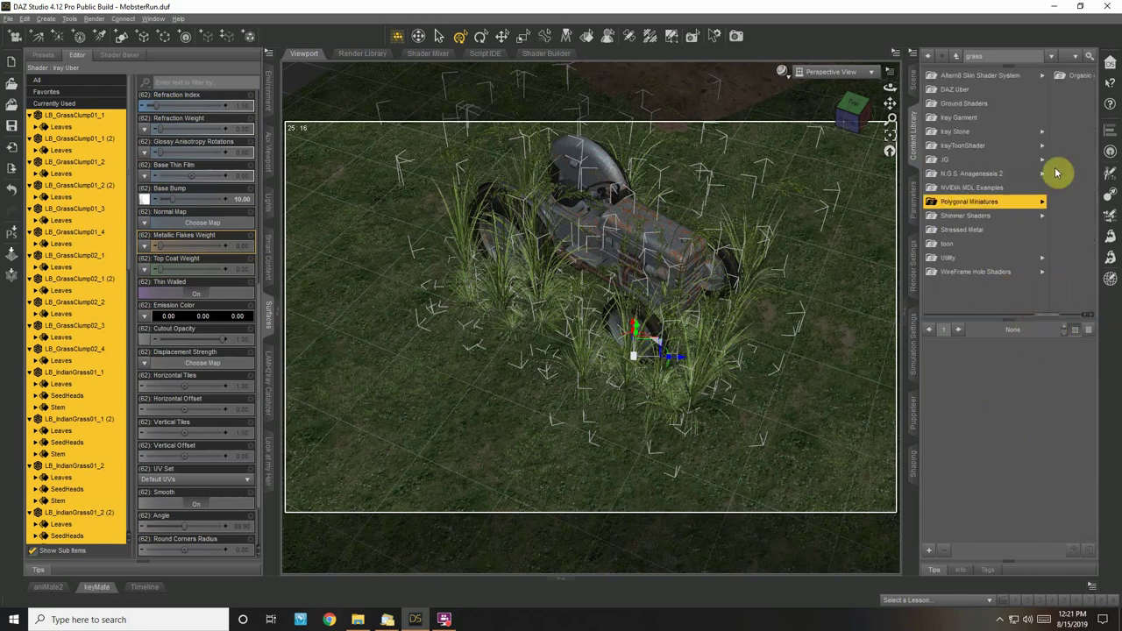
left_click(1069, 77)
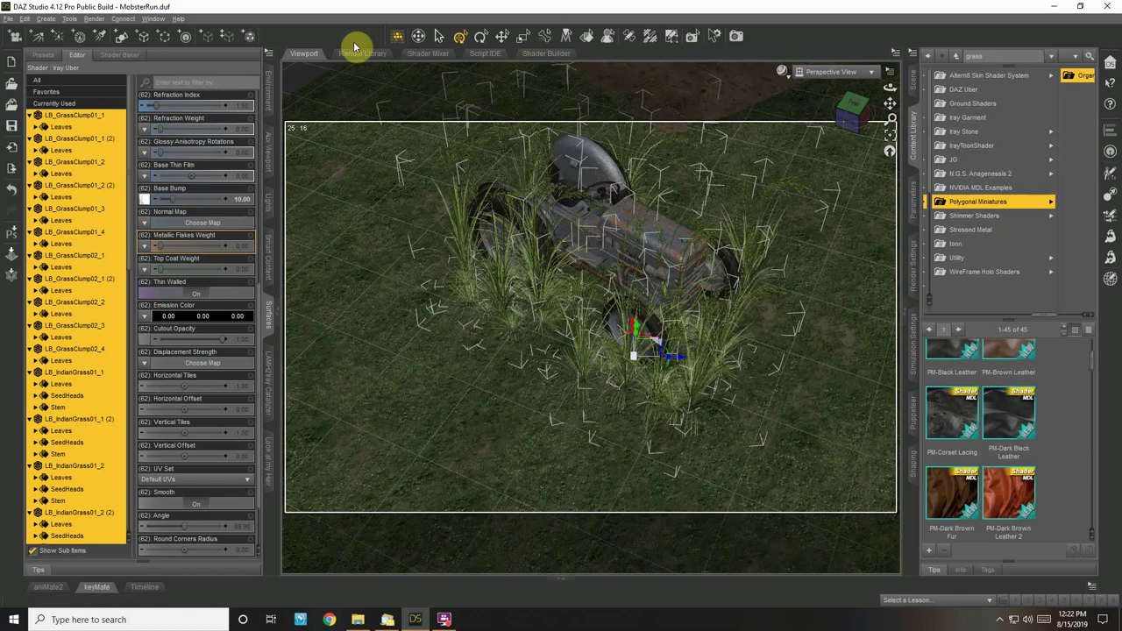
Preview the scene in Iray through the Default Camera to check the tall grass around the tractor
left_click(824, 71)
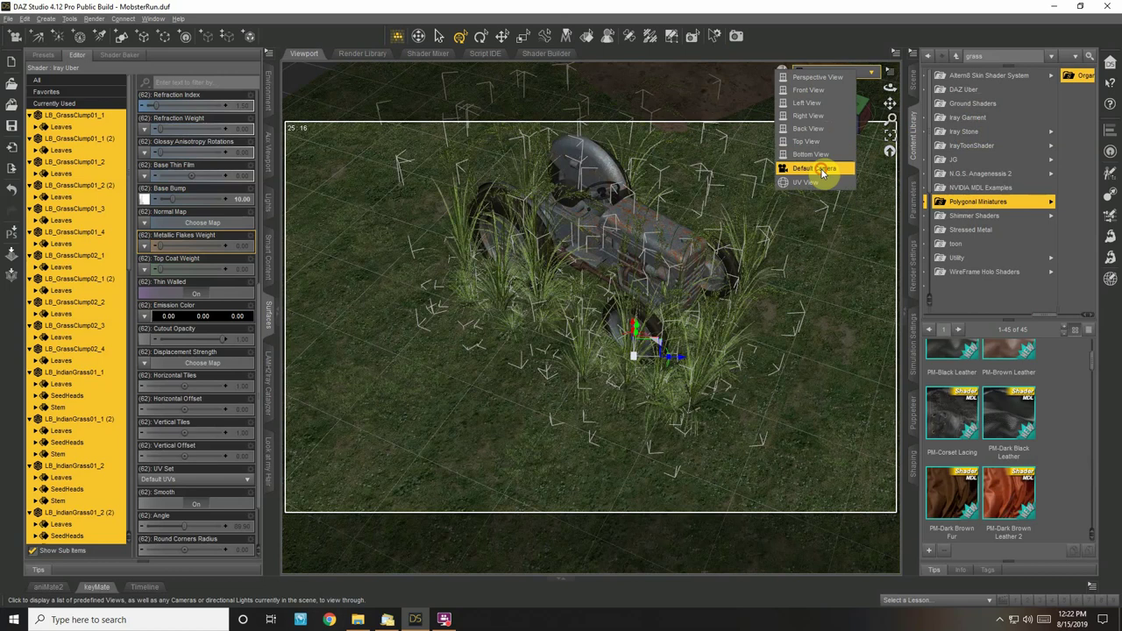
left_click(821, 169)
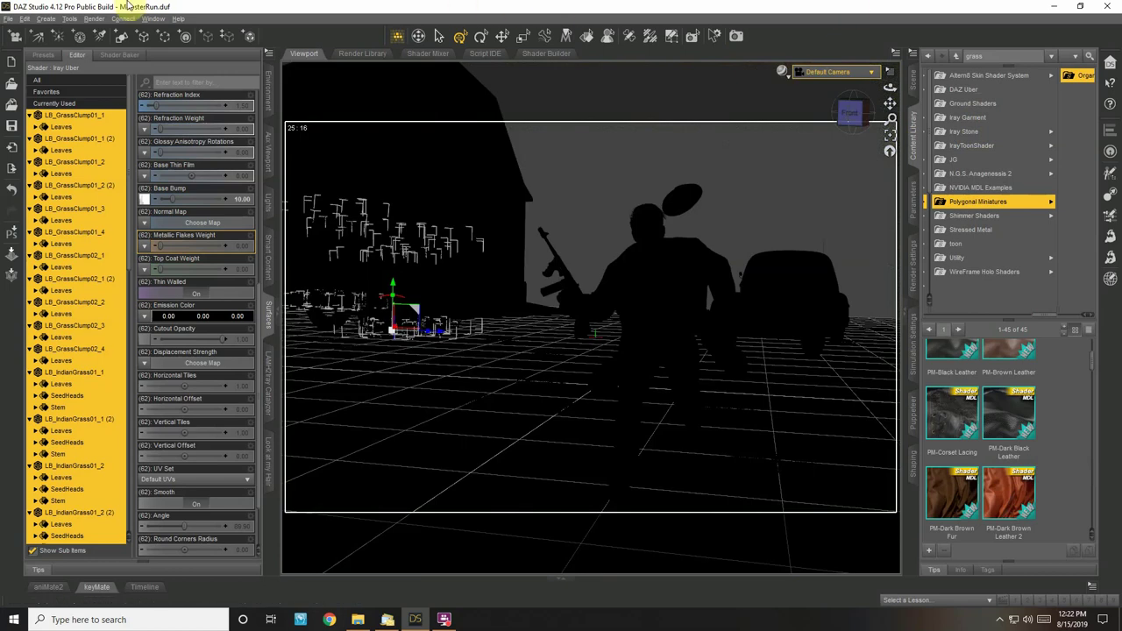
left_click(742, 36)
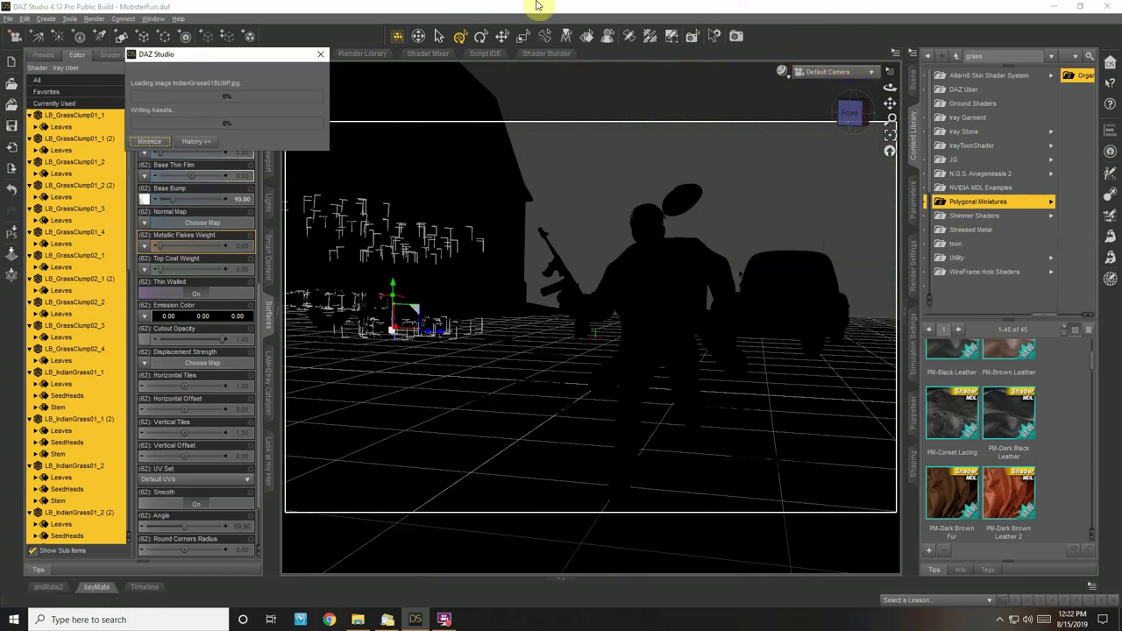
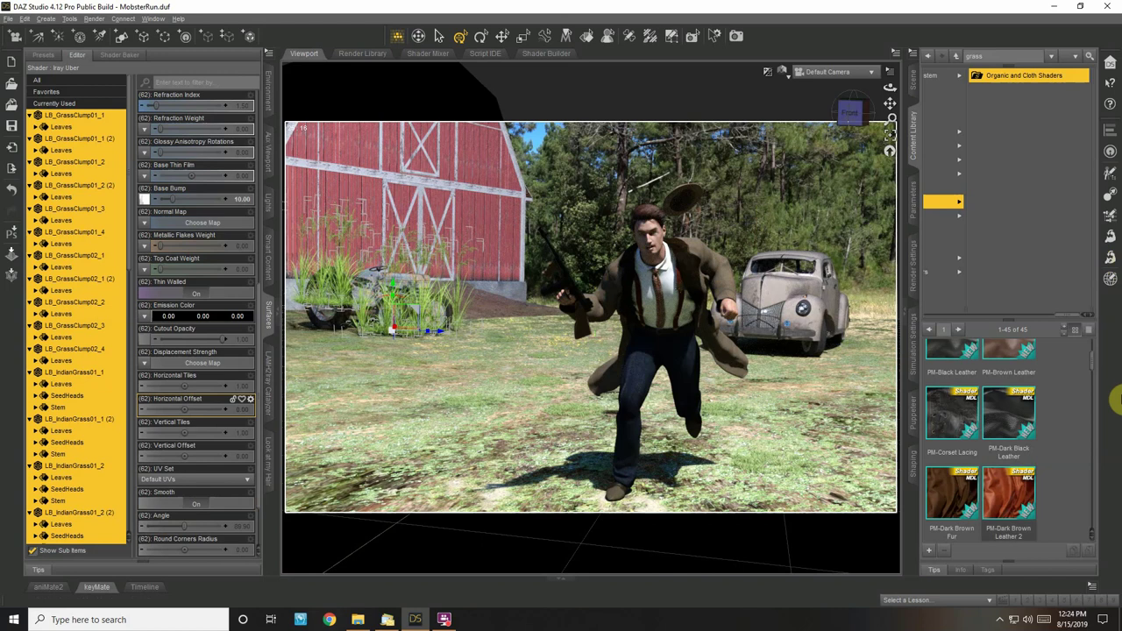
left_click_drag(1008, 495, 478, 497)
left_click_drag(762, 471, 592, 501)
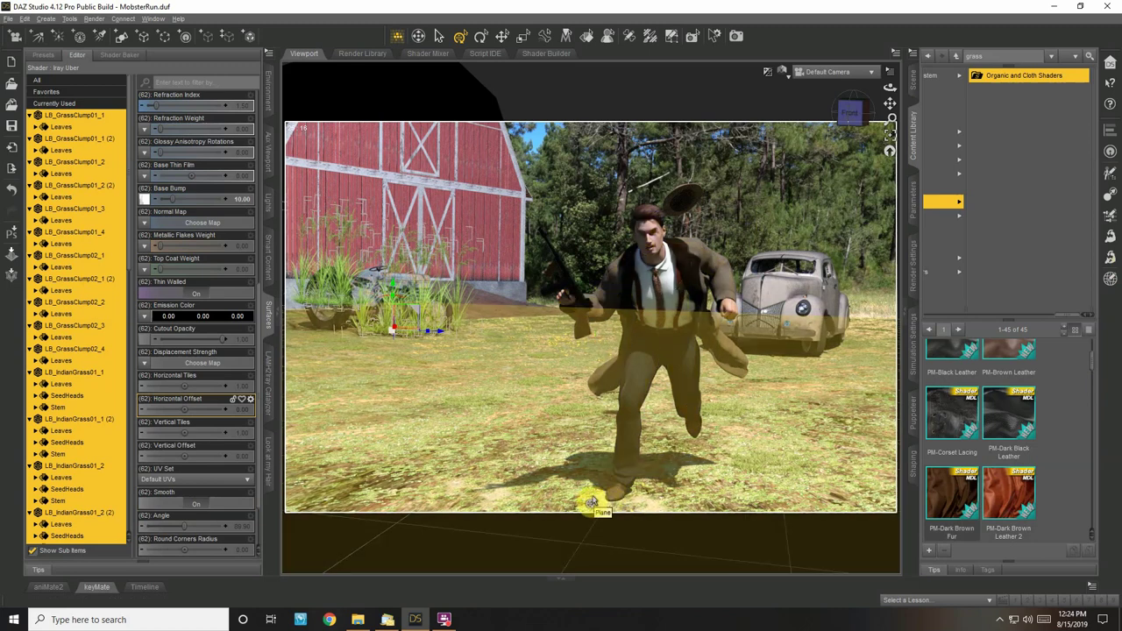
left_click_drag(591, 501, 592, 501)
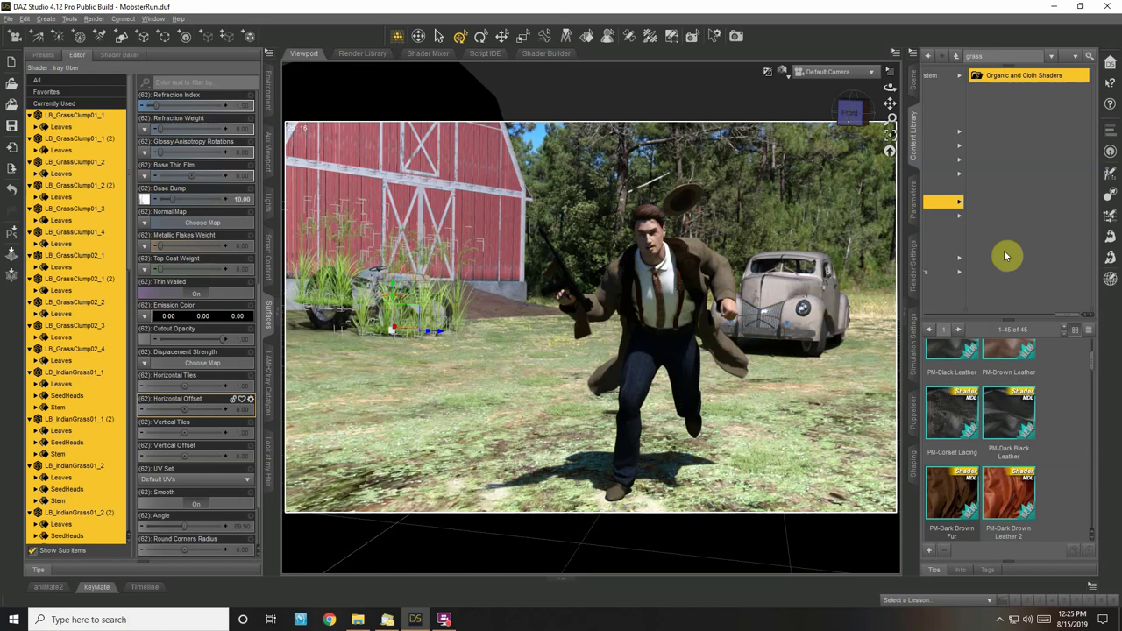
In the Perspective View, collapse both grass groups and lower LB_IndianGrass02_1 to ground level around the tractor's rear wheel
left_click(859, 72)
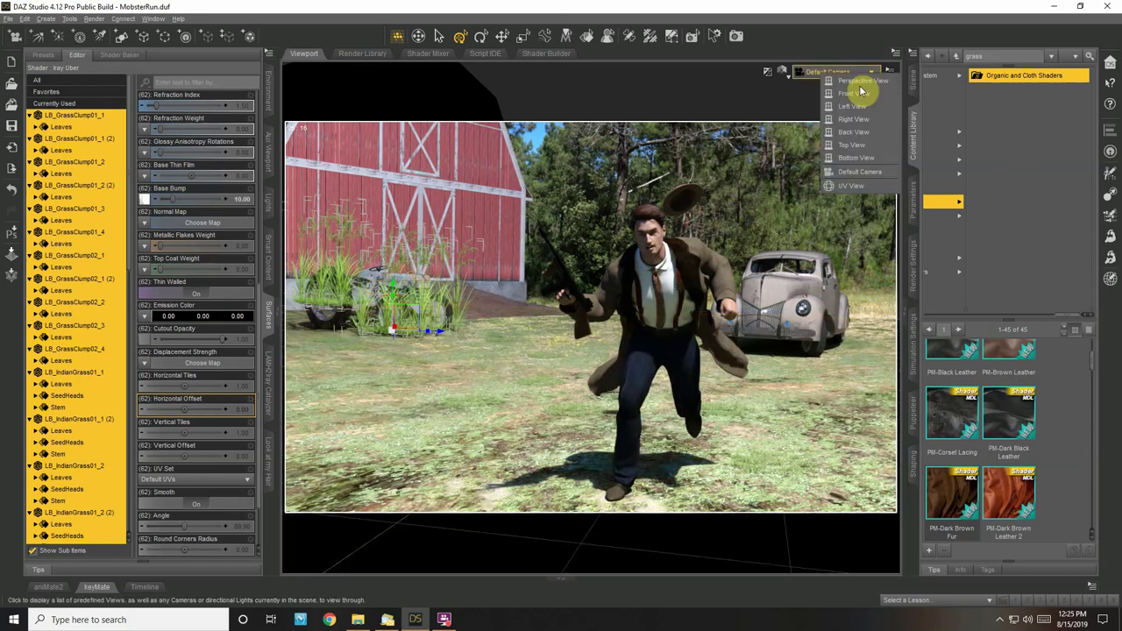
left_click(852, 81)
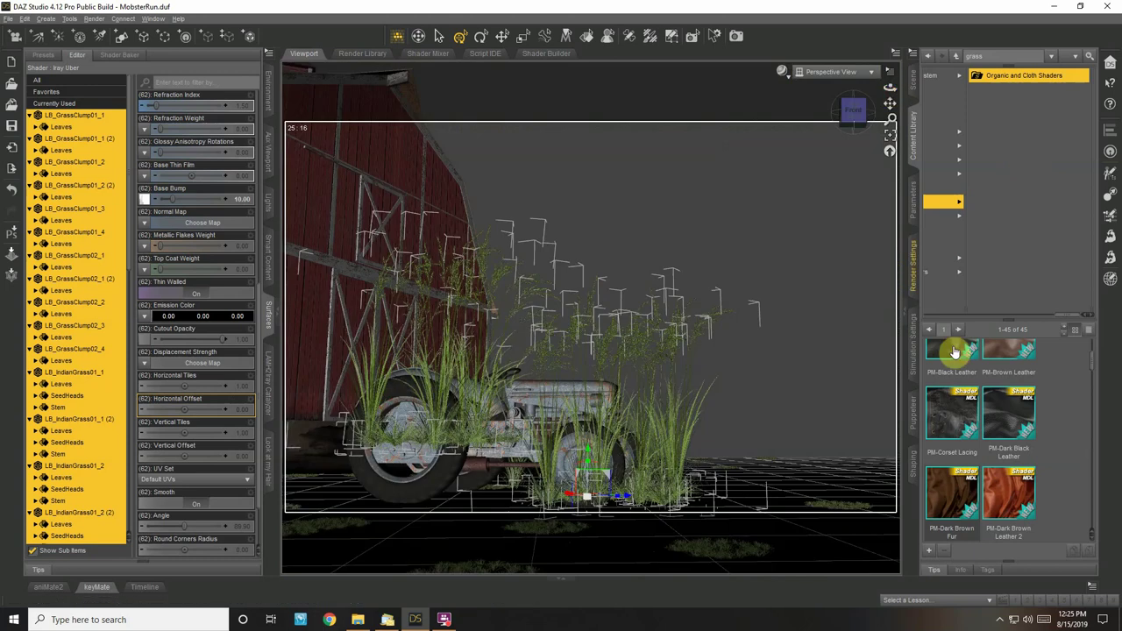
left_click(915, 88)
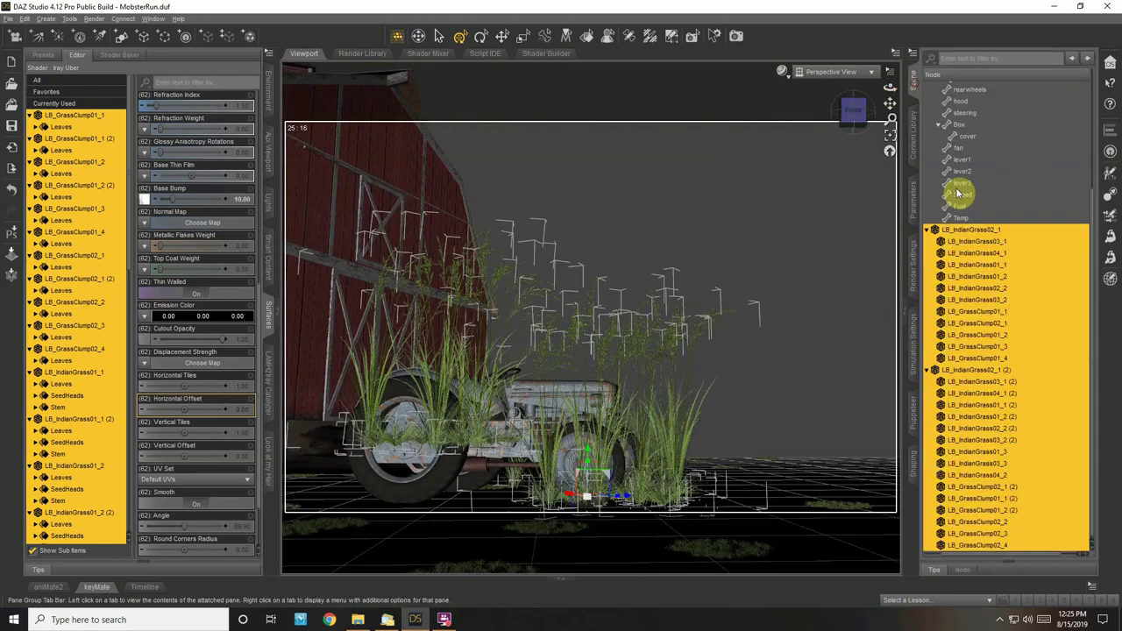
left_click(927, 230)
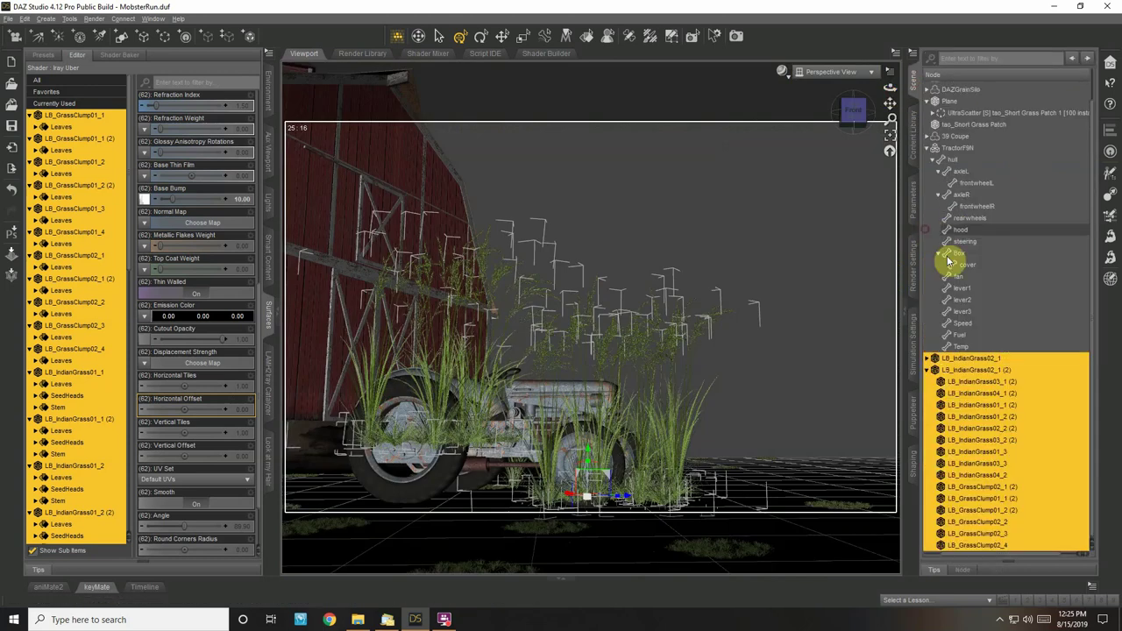
left_click(954, 371)
left_click(927, 371)
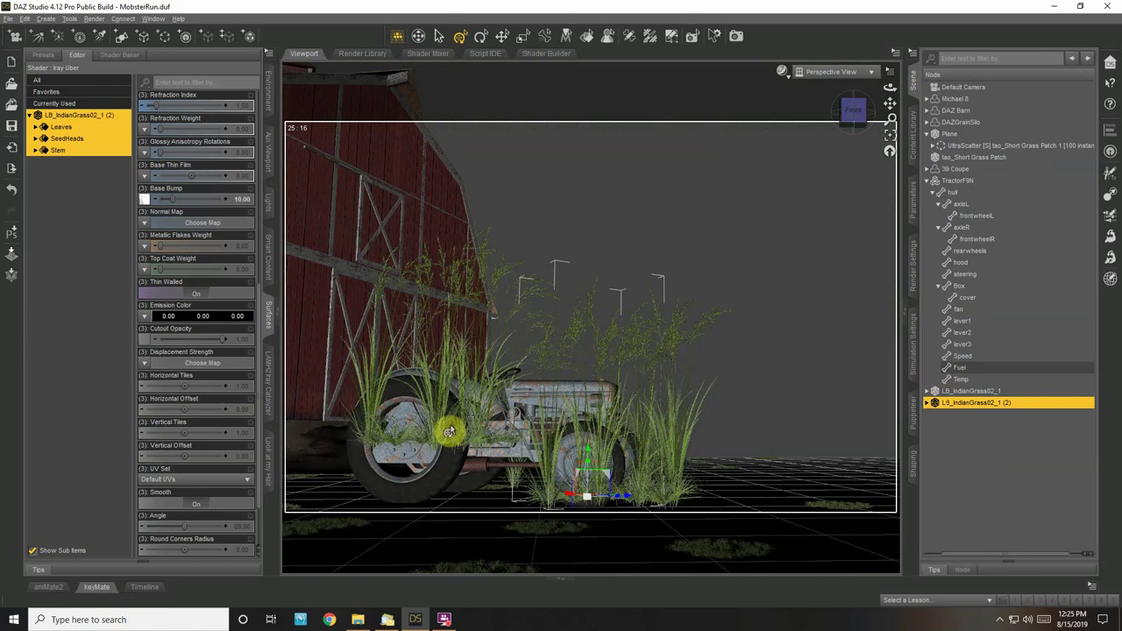
left_click(957, 391)
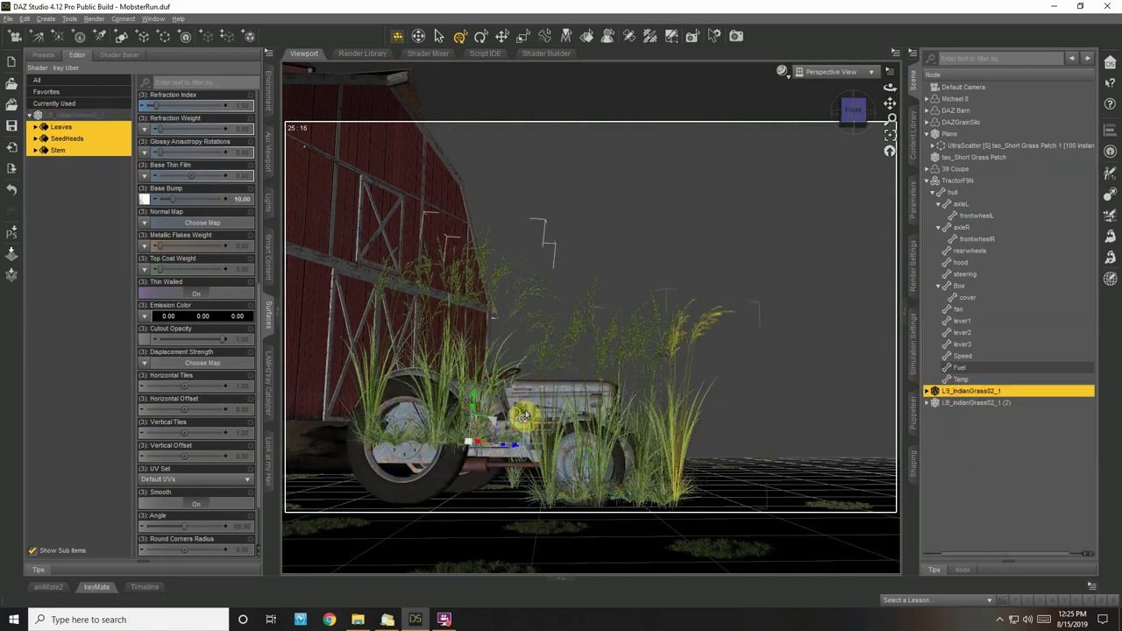
left_click_drag(473, 402, 465, 466)
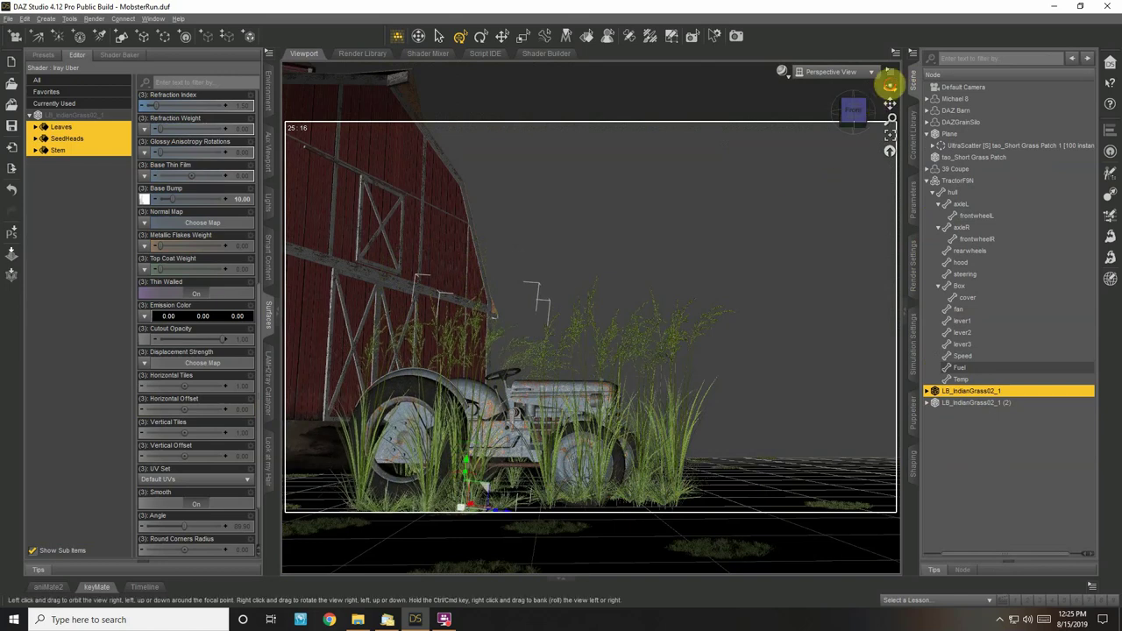
Create a sphere primitive at the World Center with Y Positive as its primary axis
mouse_move(886, 91)
left_mouse_down()
mouse_move(890, 123)
mouse_move(874, 103)
mouse_move(838, 95)
mouse_move(889, 103)
mouse_move(847, 110)
mouse_move(882, 114)
mouse_move(707, 98)
mouse_move(764, 113)
mouse_move(882, 100)
left_mouse_up()
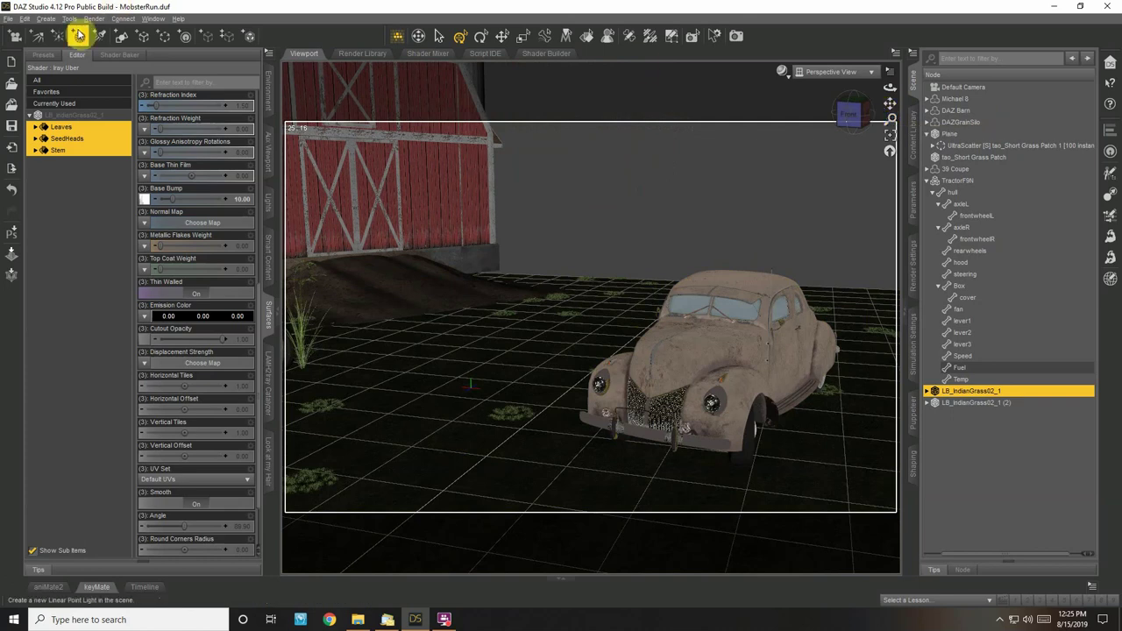
left_click(47, 19)
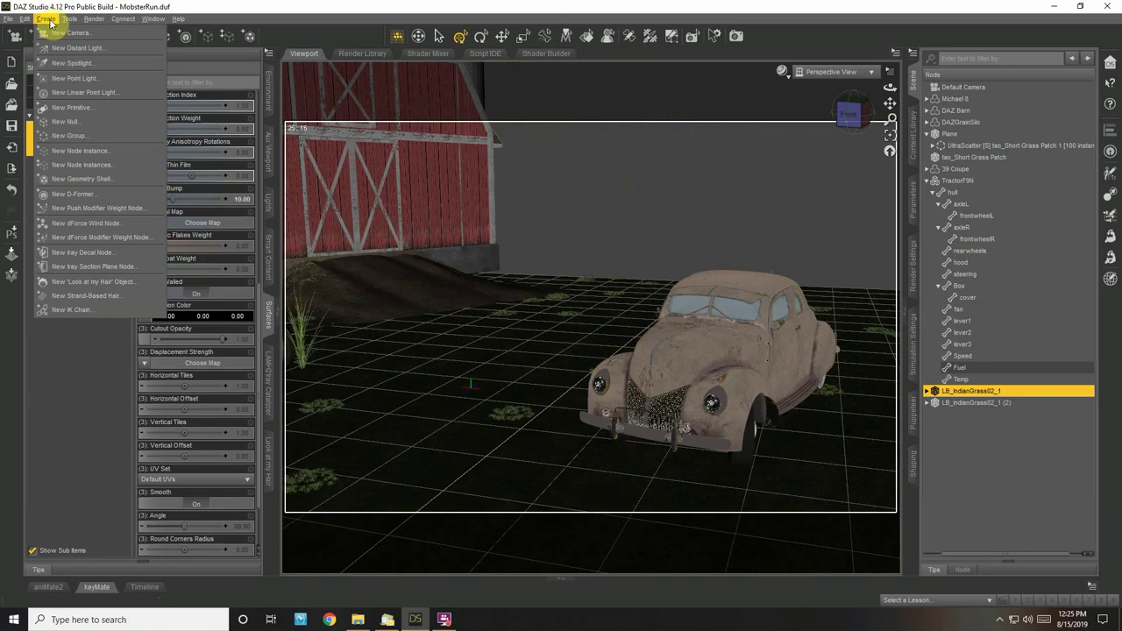
left_click(84, 107)
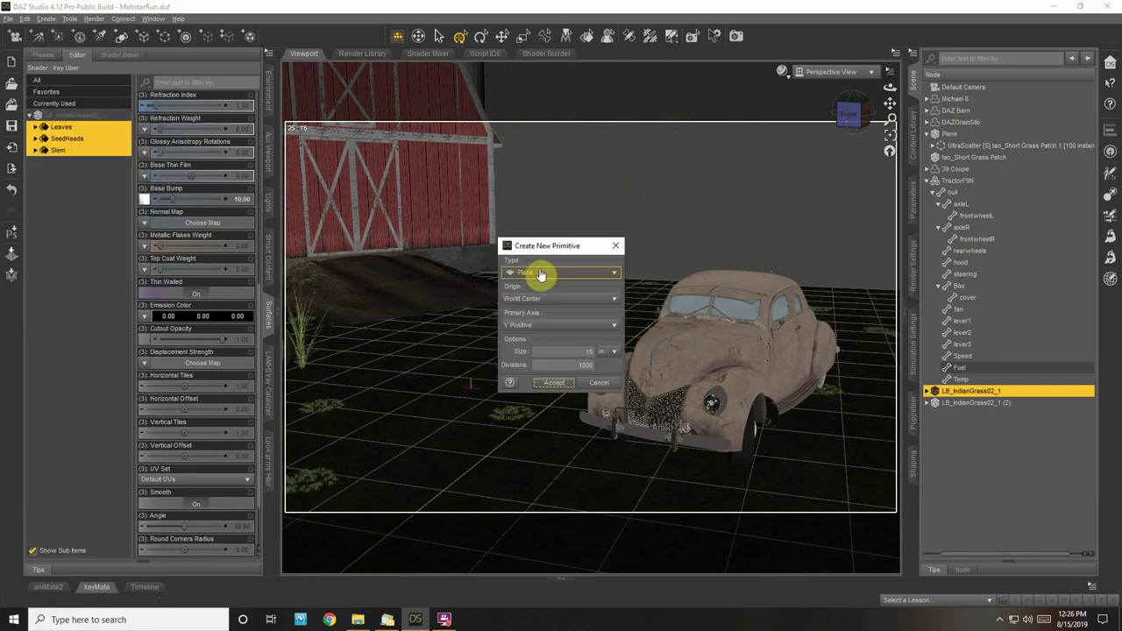
left_click(535, 272)
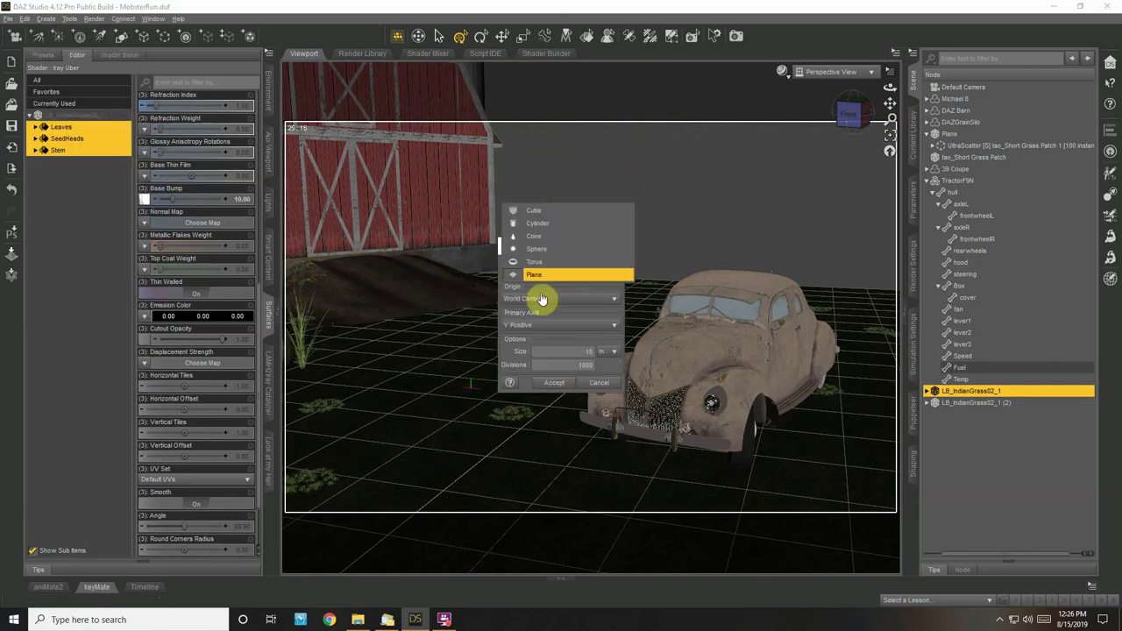
left_click(554, 251)
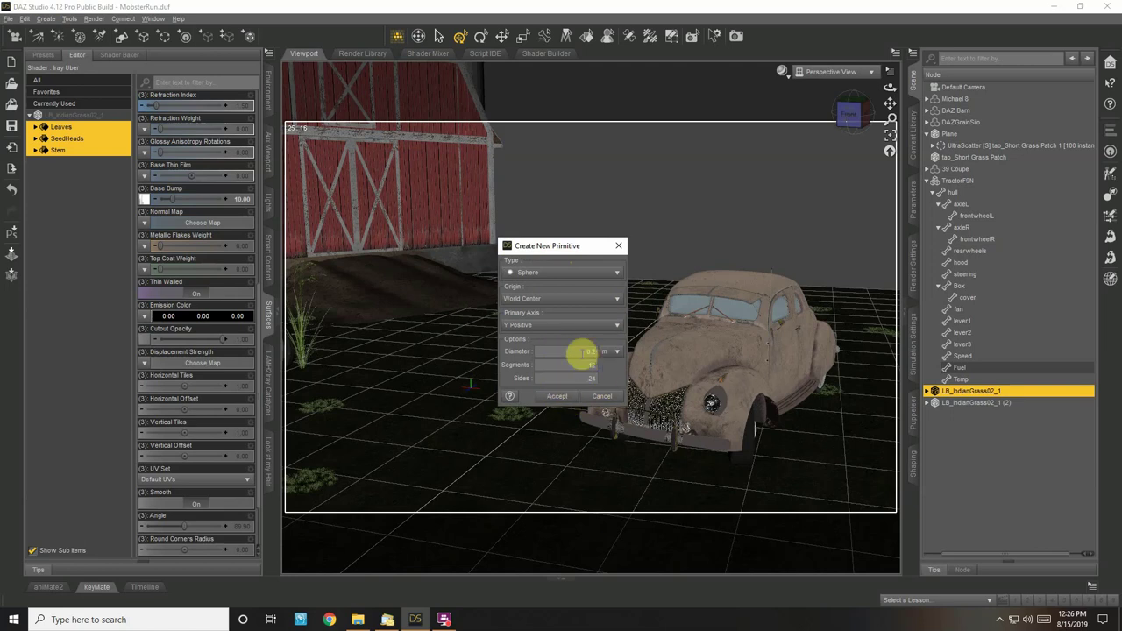
left_click(568, 402)
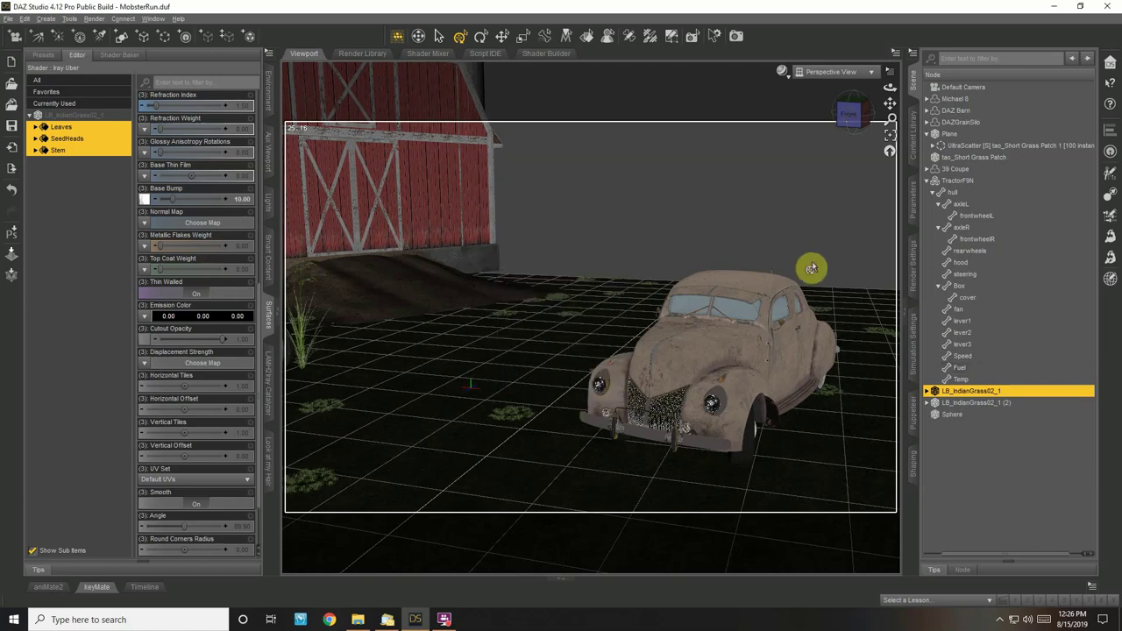
Move the sphere from the world center to the 39 Coupe, placing it at the front part of the roof
left_click(950, 414)
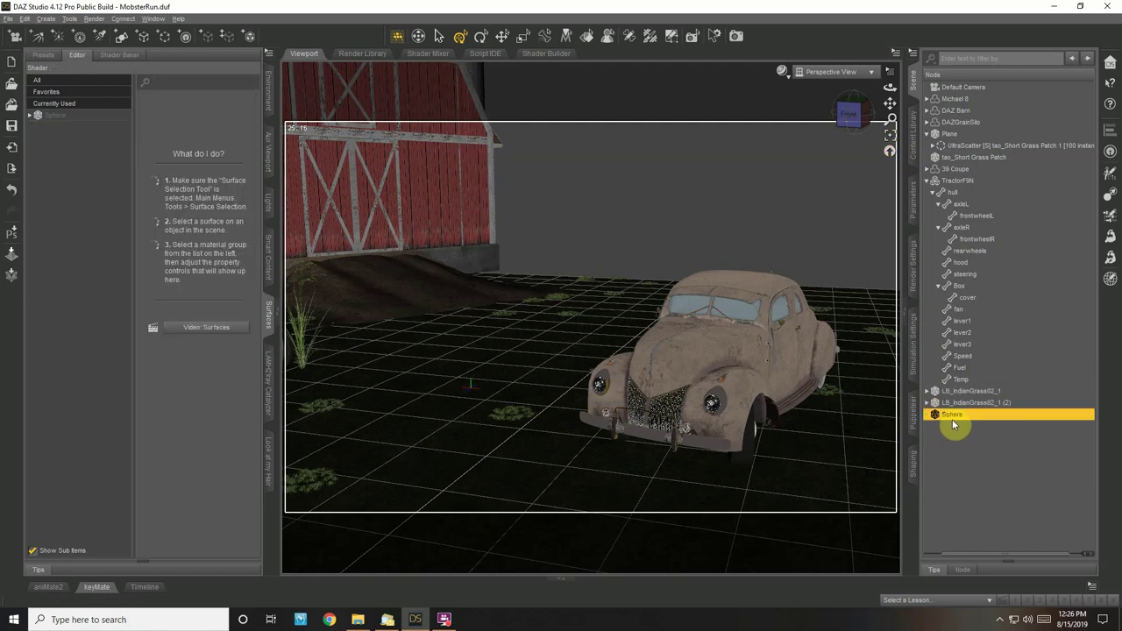
left_click(889, 138)
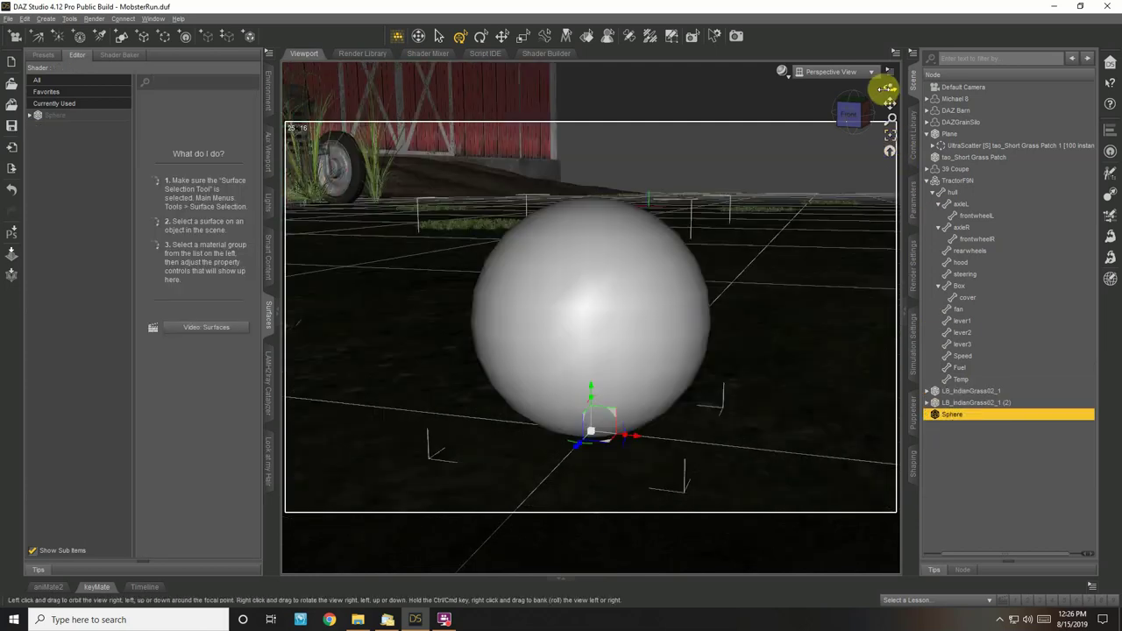
mouse_move(889, 87)
left_mouse_down()
mouse_move(889, 121)
mouse_move(952, 113)
mouse_move(1109, 150)
mouse_move(885, 112)
mouse_move(893, 77)
mouse_move(882, 118)
mouse_move(889, 103)
left_mouse_up()
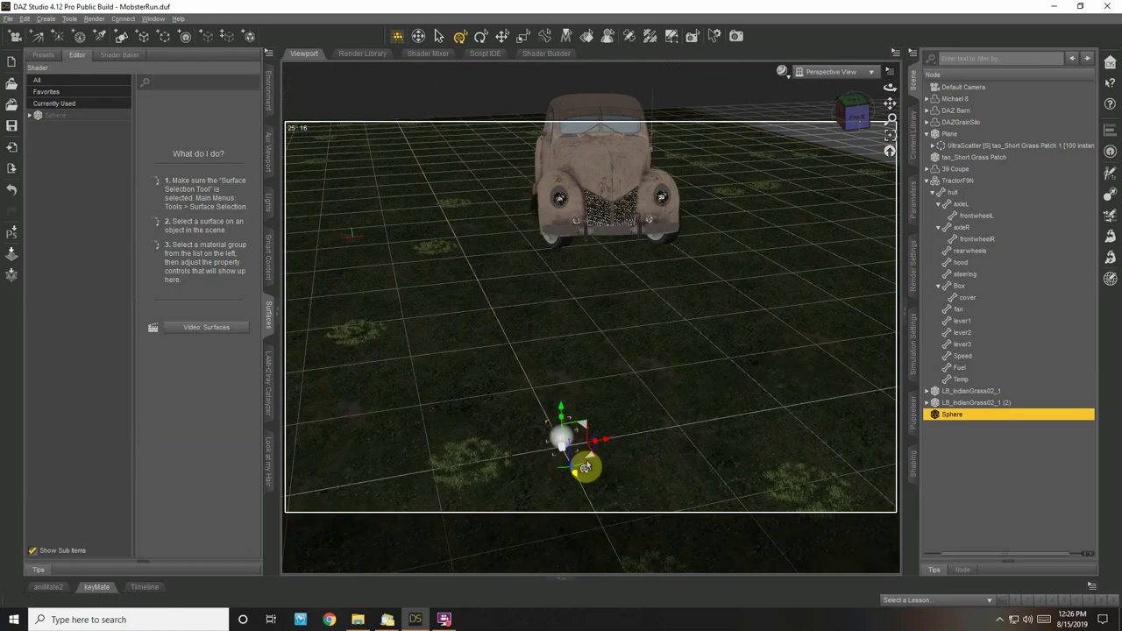
left_click_drag(585, 468, 588, 58)
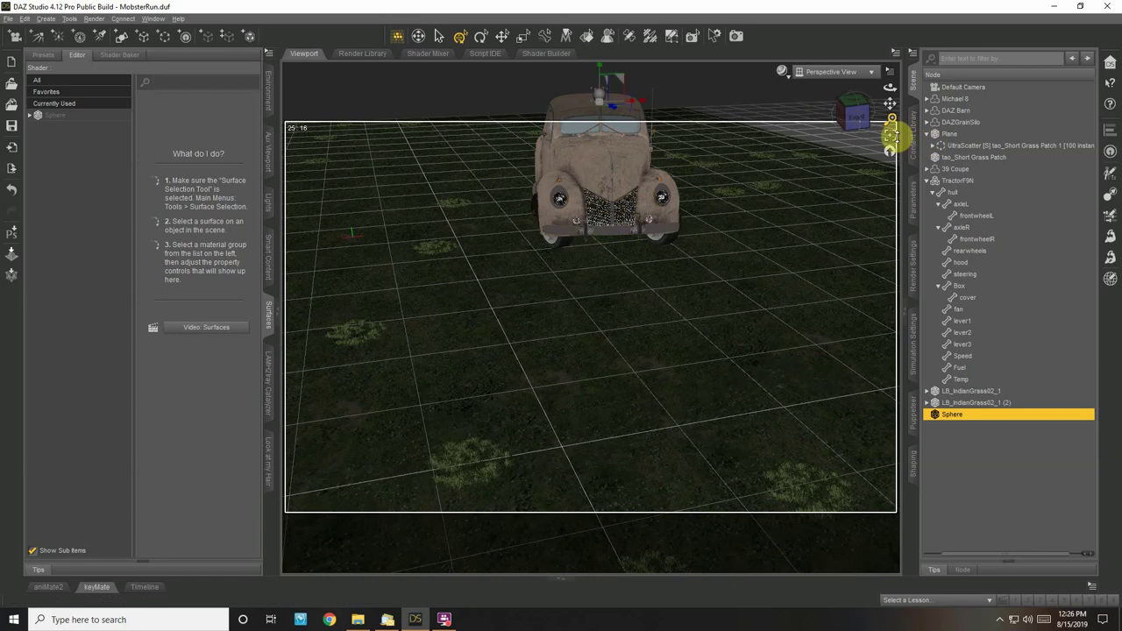
left_click(889, 136)
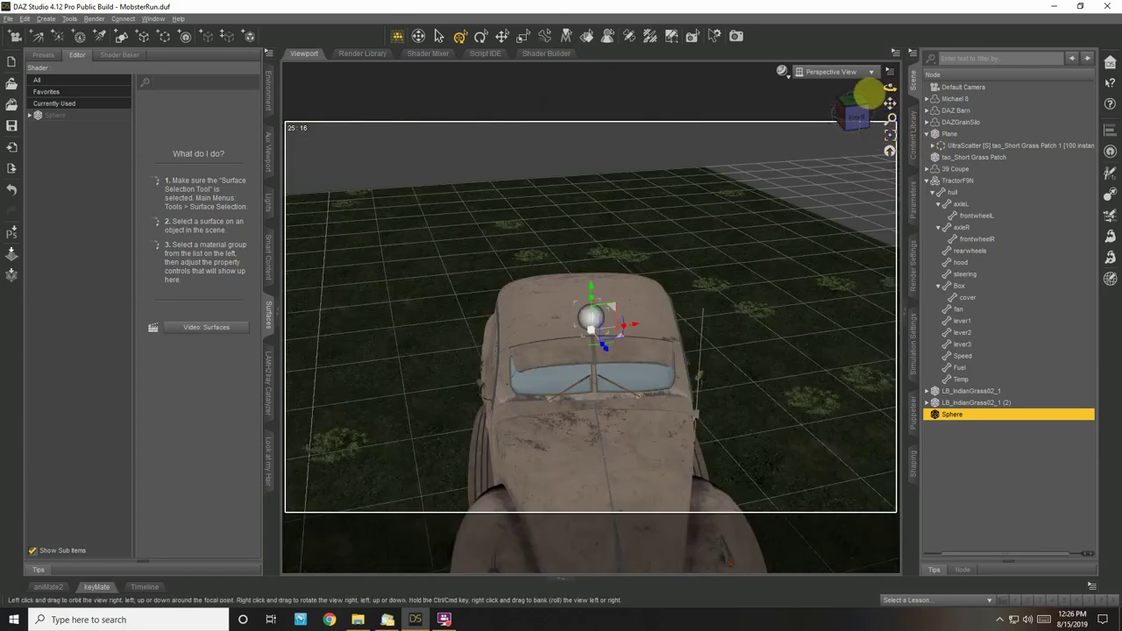
left_click_drag(887, 89, 818, 148)
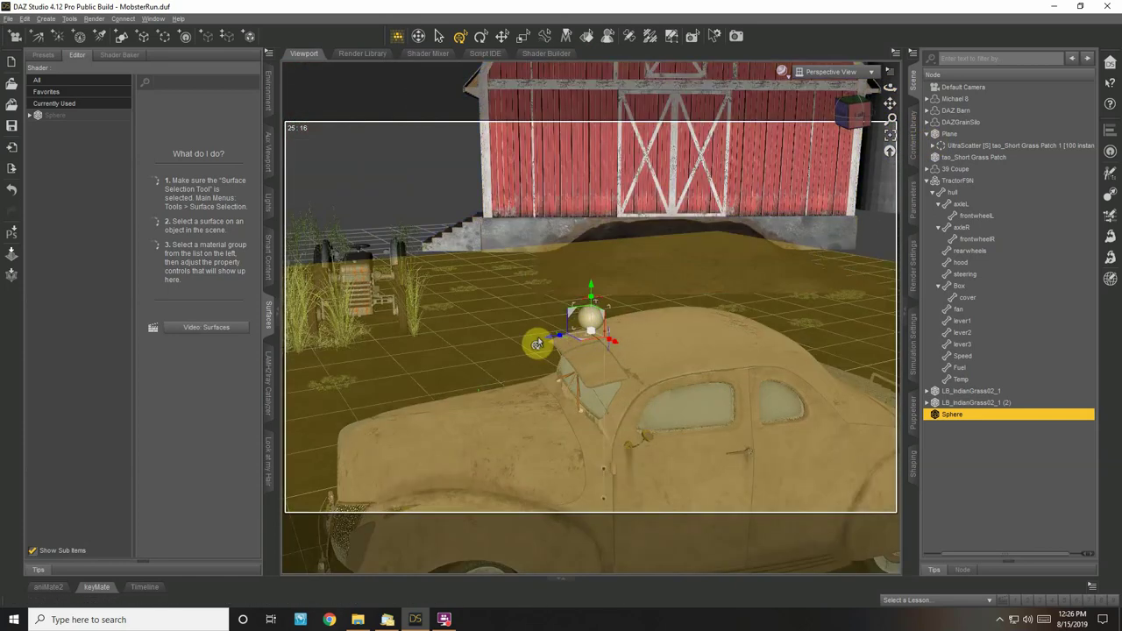
left_click_drag(556, 340, 615, 333)
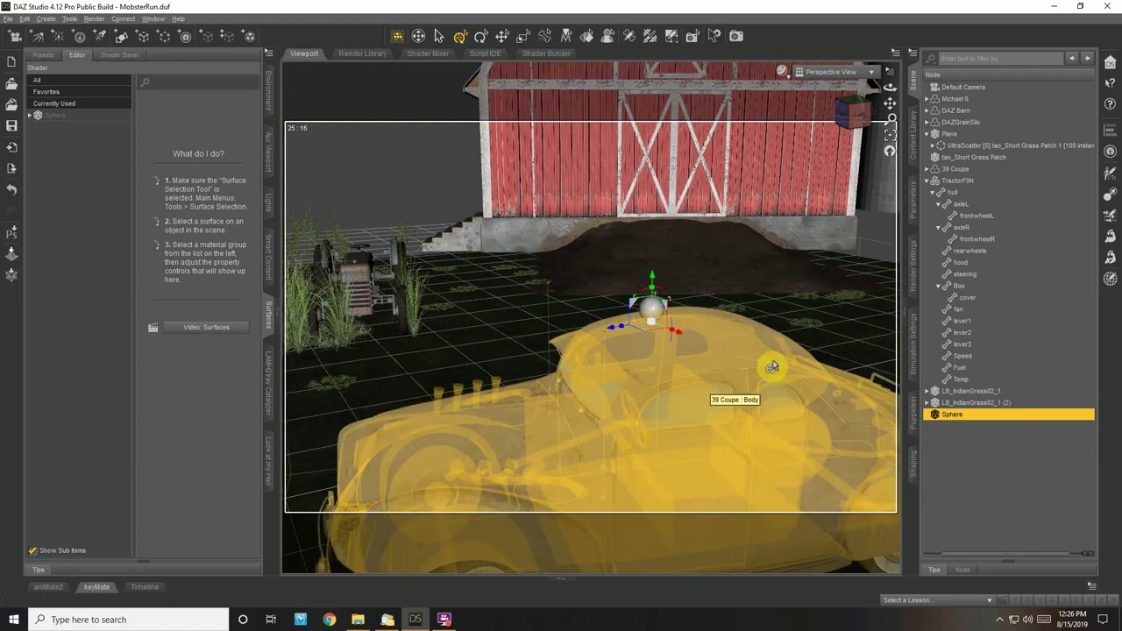
Apply the Emissive shader from the DAZ Uber folder to the sphere's surface
left_click(914, 151)
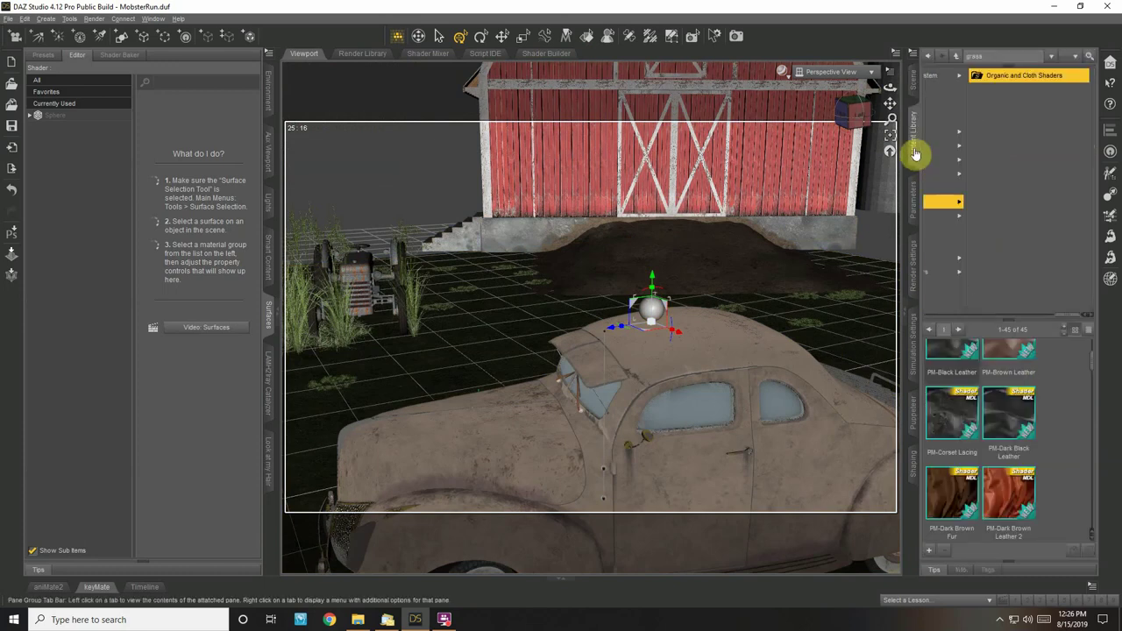
left_click_drag(1065, 321, 1008, 328)
double_click(1003, 201)
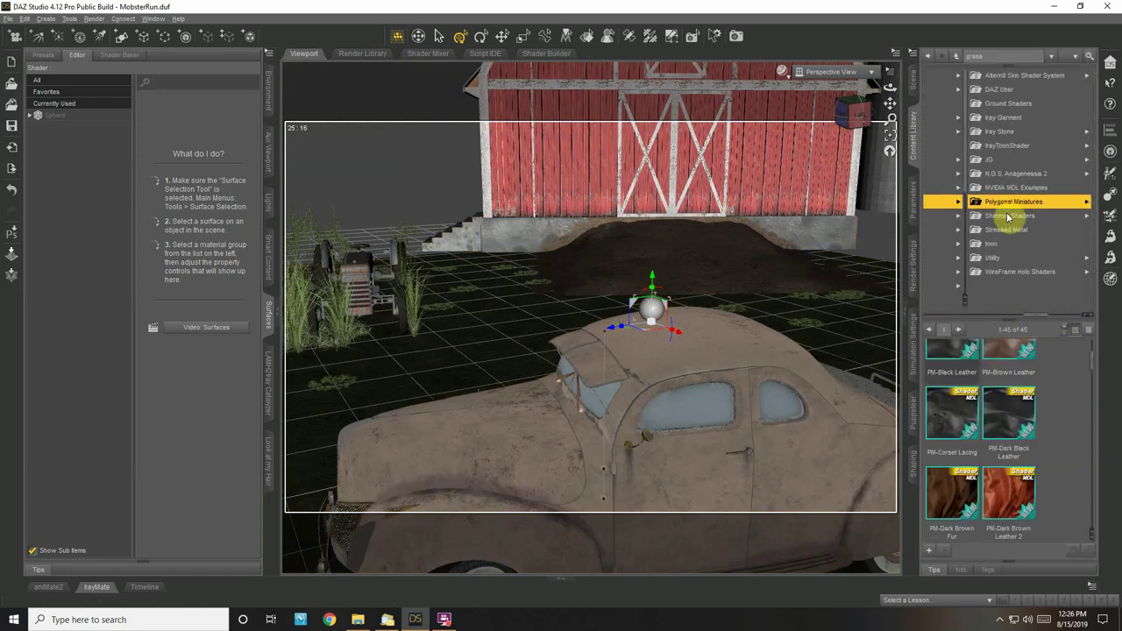
left_click(997, 89)
scroll(970, 409, "down", 3)
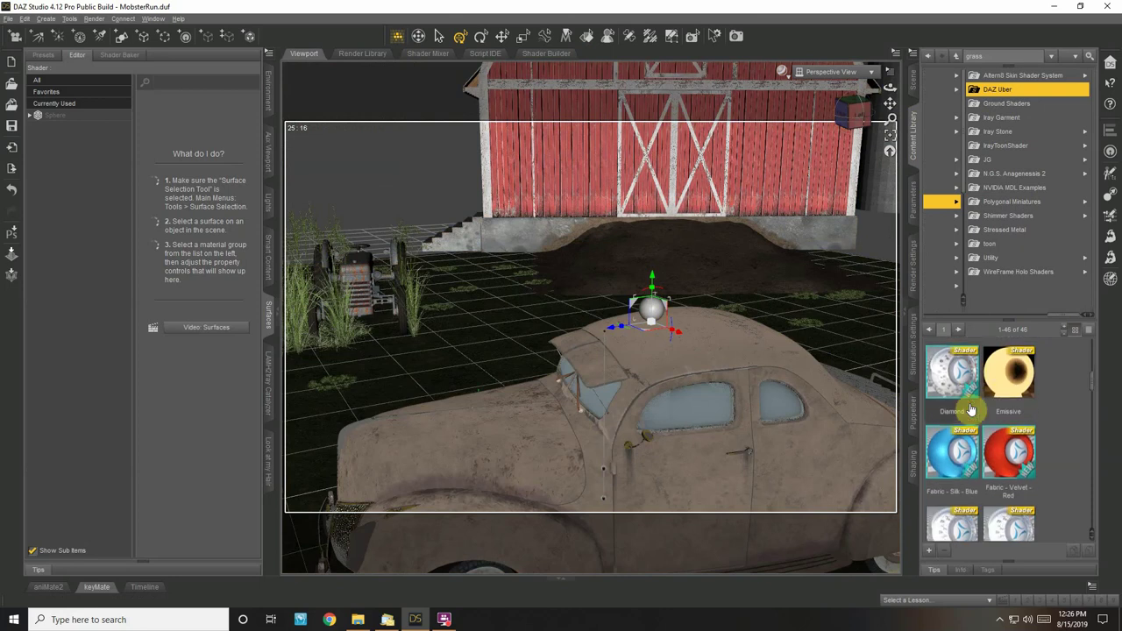
left_click(1006, 385)
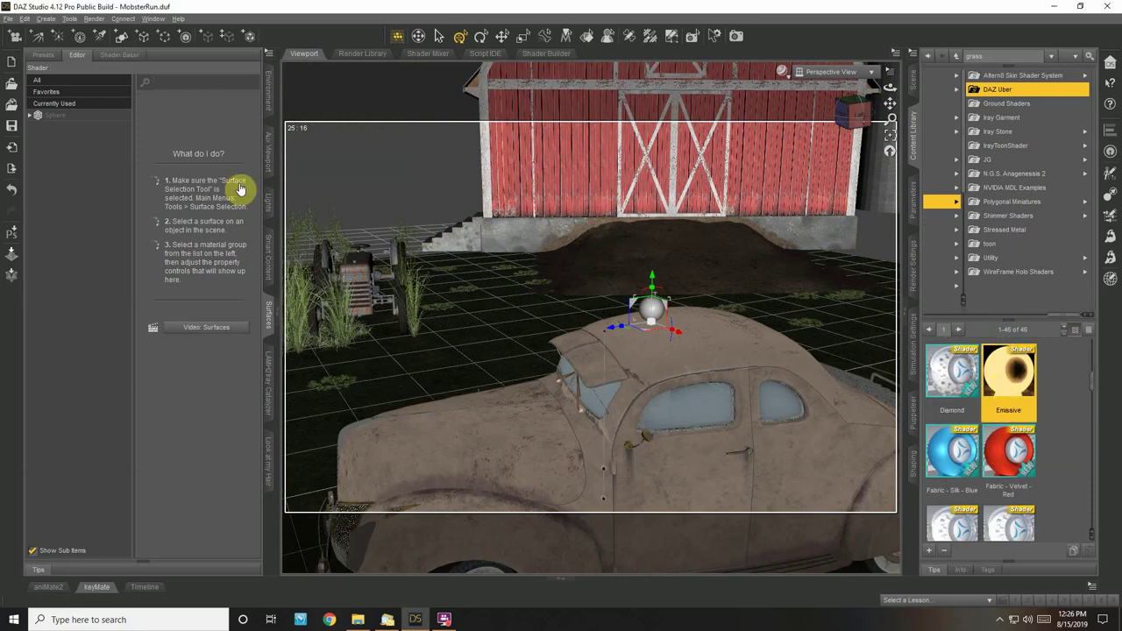
left_click(61, 123)
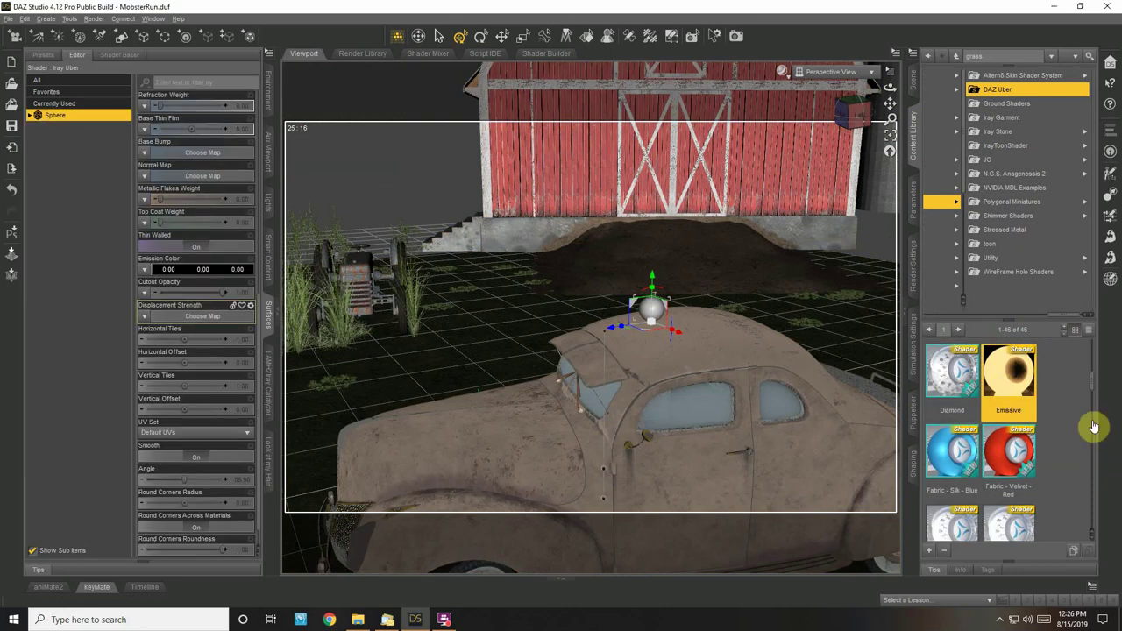
double_click(996, 377)
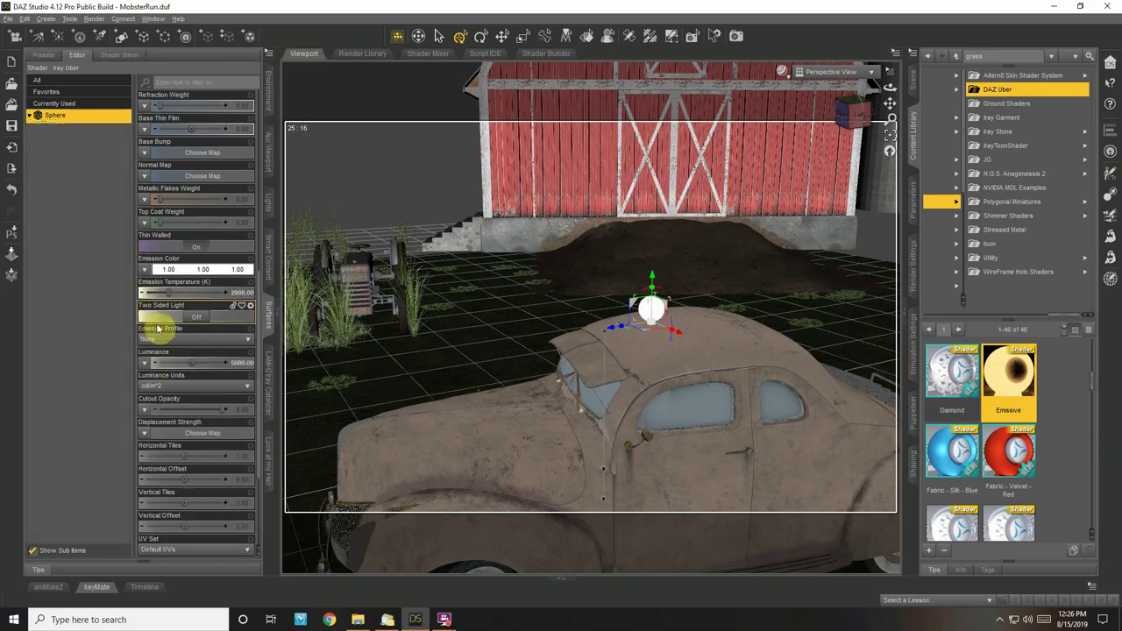
Set the sphere's emission temperature to 7000 K and its emission color to a warm yellow of 1.00, 0.69, 0.21
left_click(236, 292)
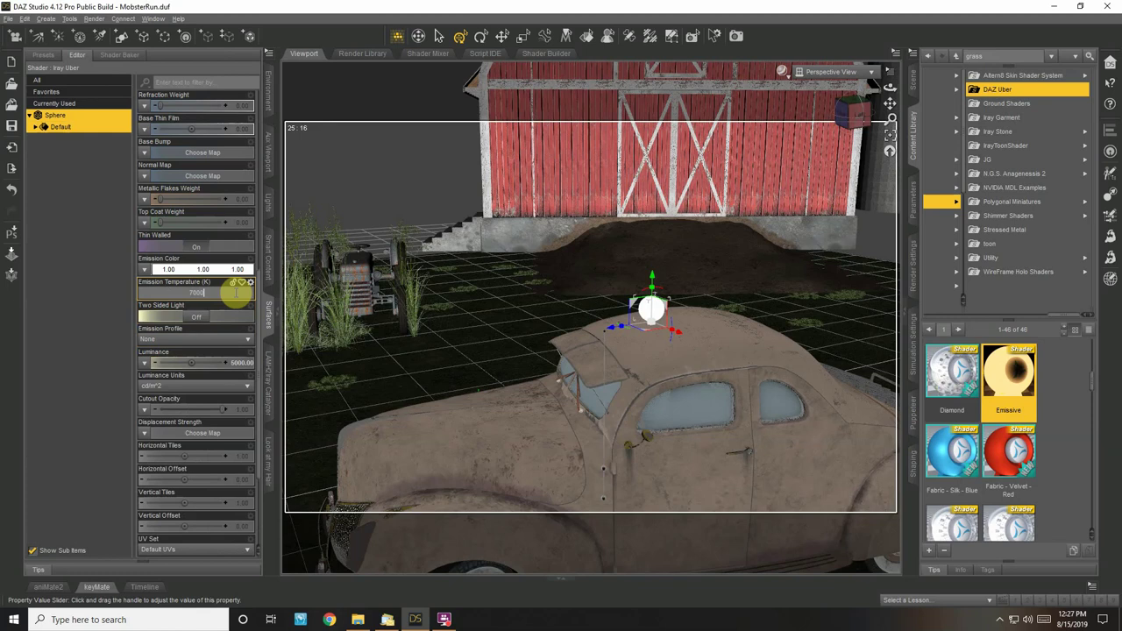
type("7000")
key("Return")
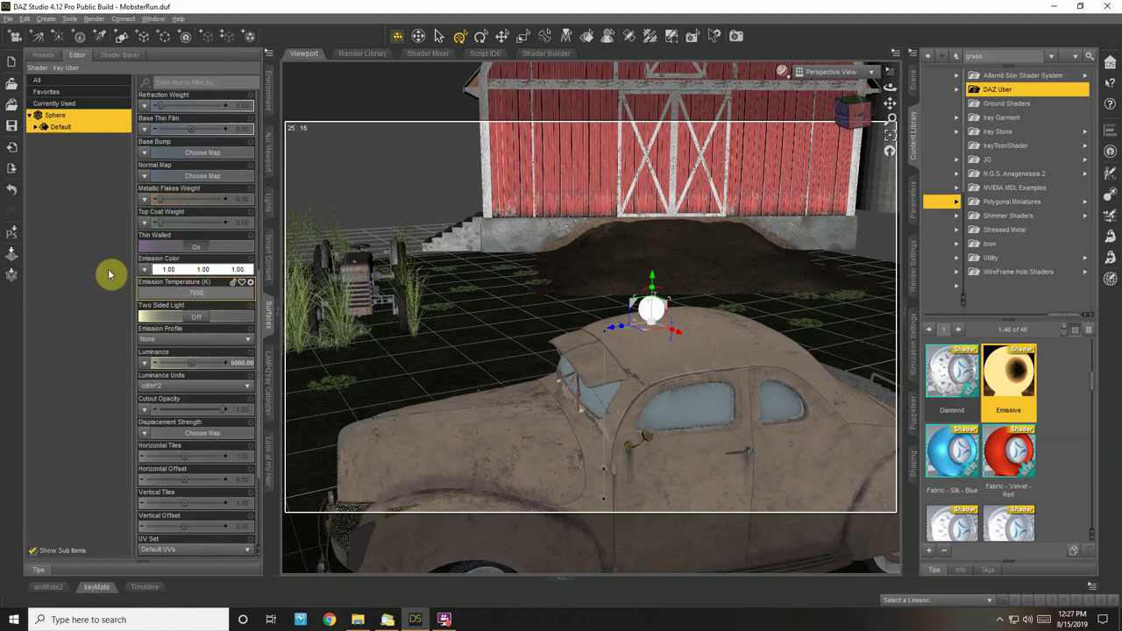
left_click(187, 272)
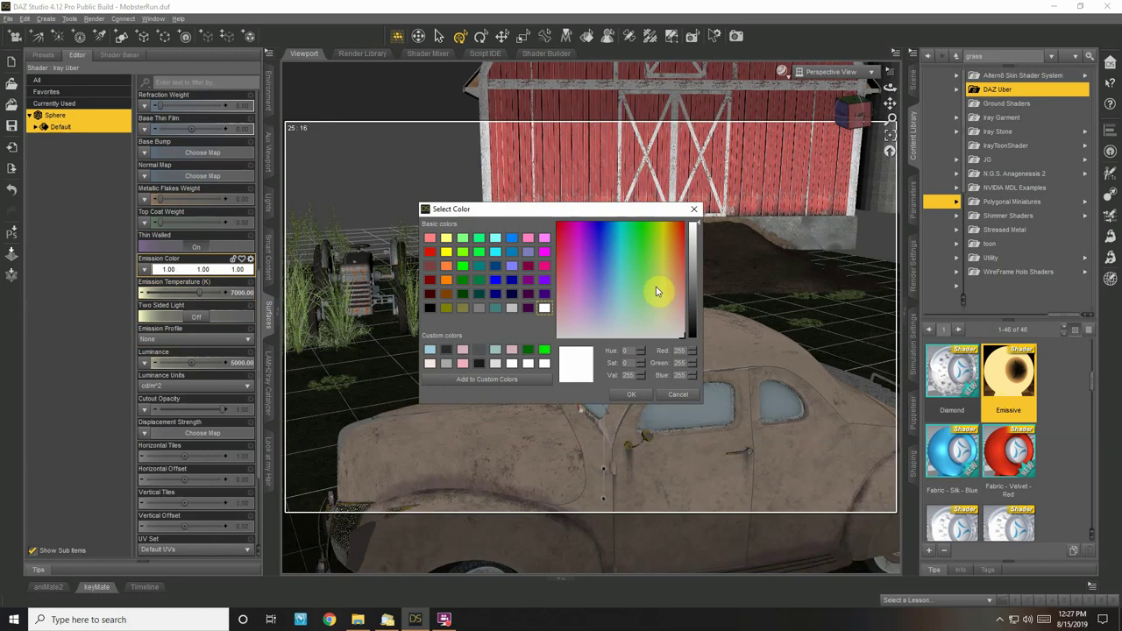
left_click_drag(656, 291, 664, 267)
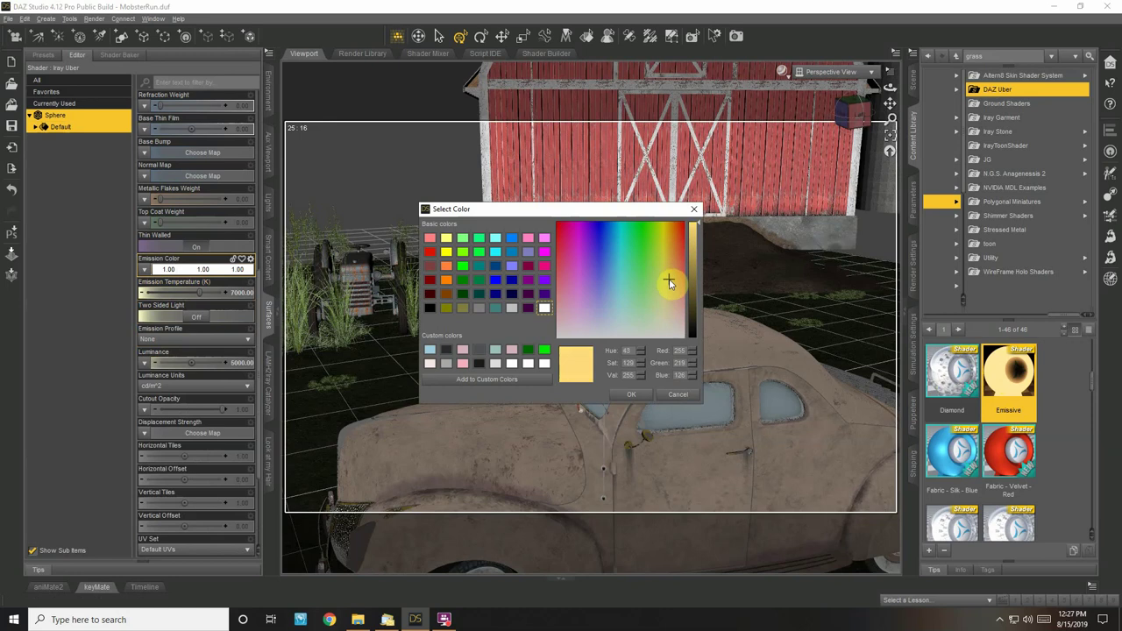
left_click(630, 394)
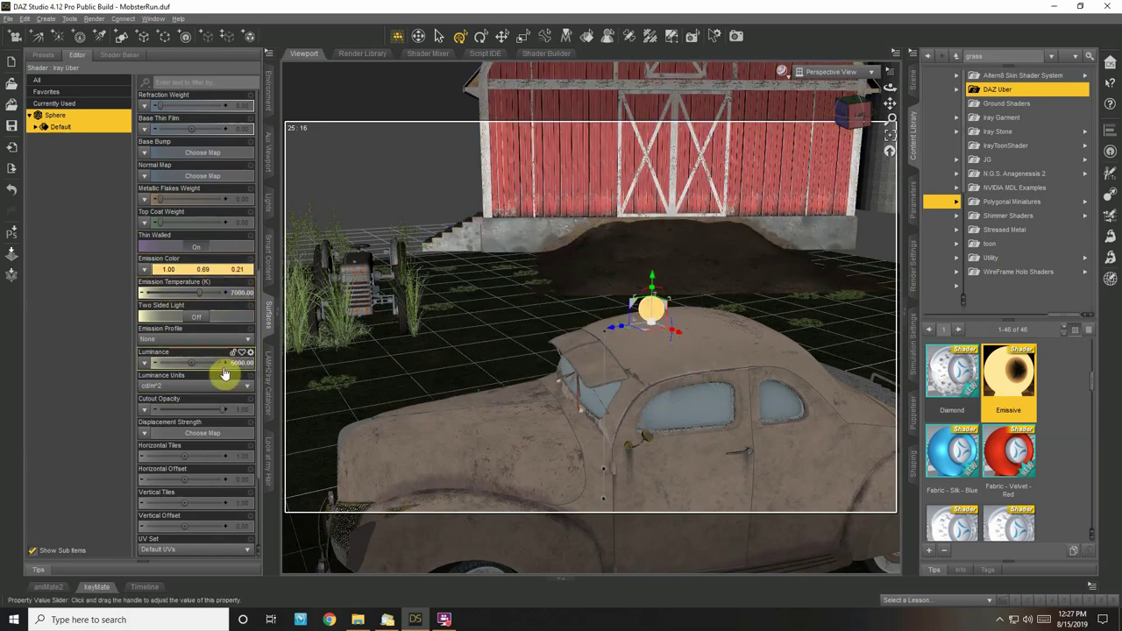
Change the luminance units of the sphere's emissive surface to kcd/m^2
left_click_drag(225, 374, 229, 369)
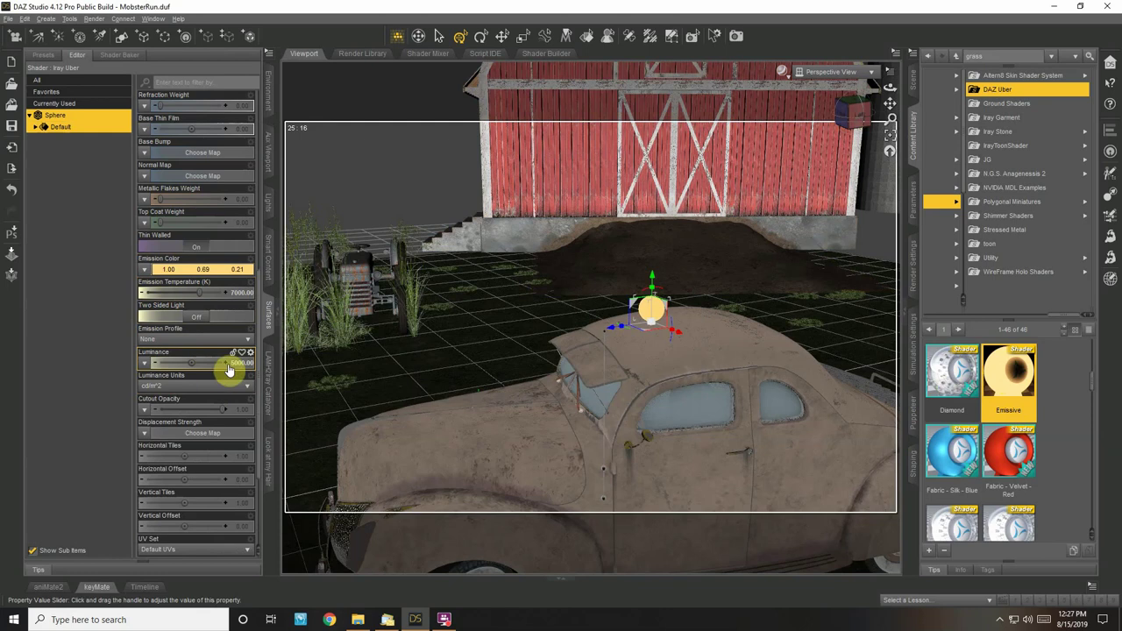
left_click(156, 386)
left_click(163, 411)
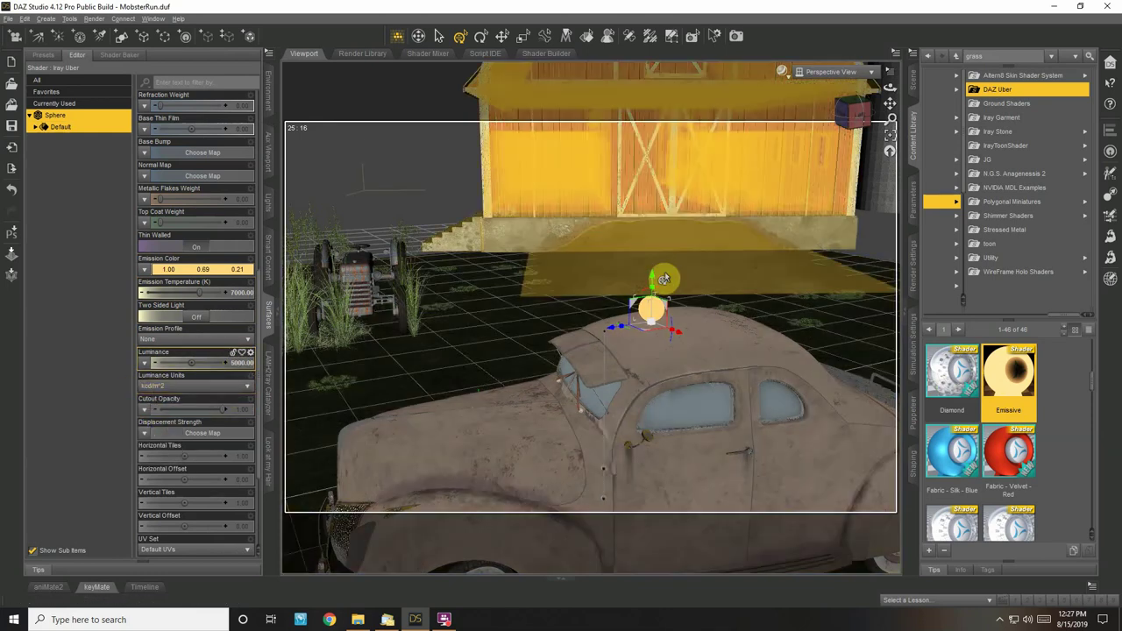
Lower the sphere from the roof into the 39 Coupe's cabin, ending just below the side windows
left_click_drag(663, 278, 659, 391)
left_click_drag(885, 89, 890, 88)
left_click_drag(889, 88, 694, 371)
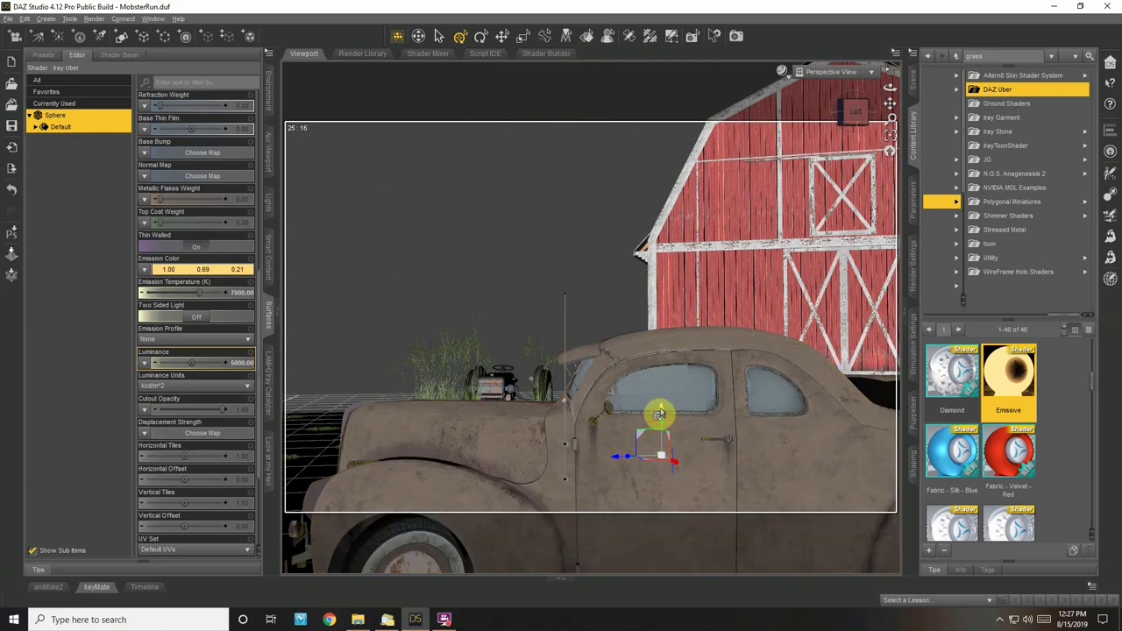
mouse_move(659, 414)
left_mouse_down()
mouse_move(658, 379)
mouse_move(663, 399)
left_mouse_up()
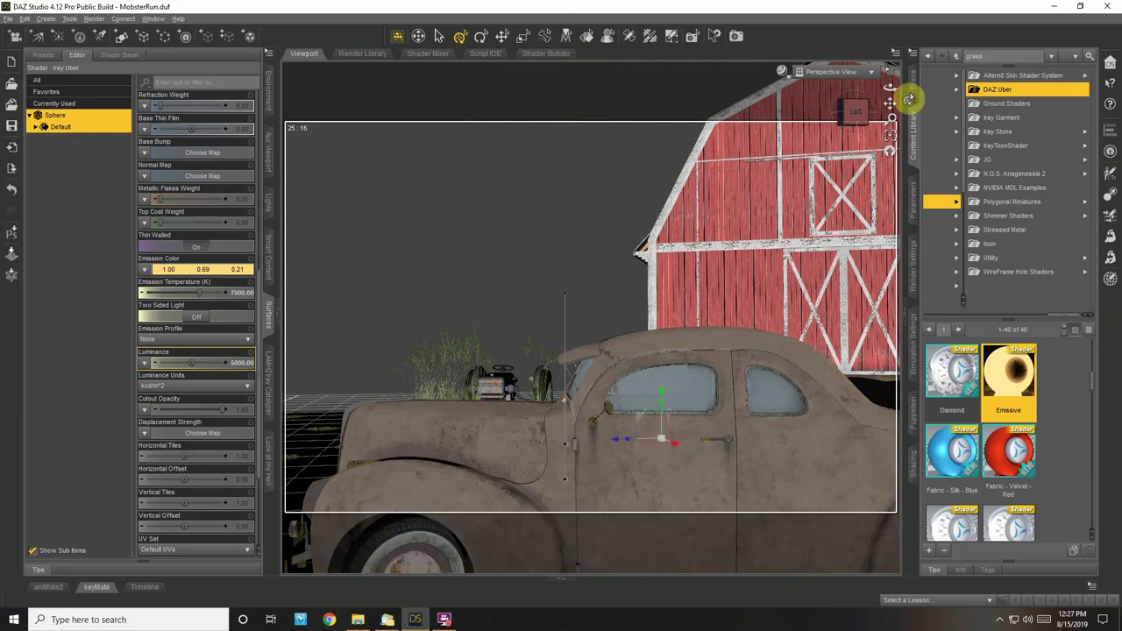
Switch the viewport to the Default Camera and save the scene
left_click(862, 74)
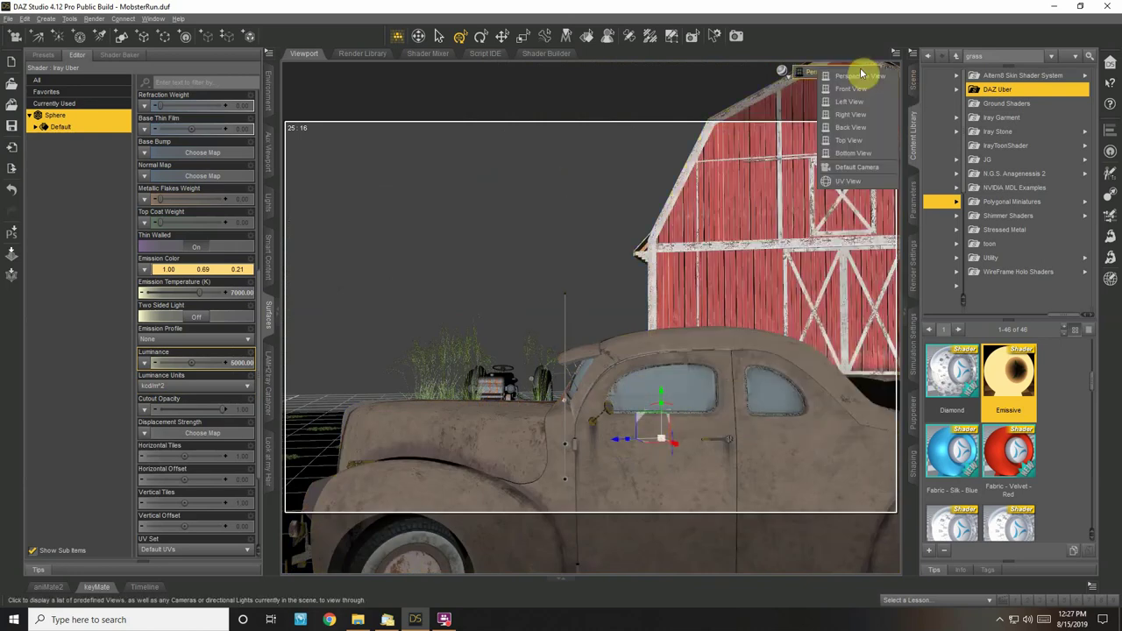
left_click(848, 167)
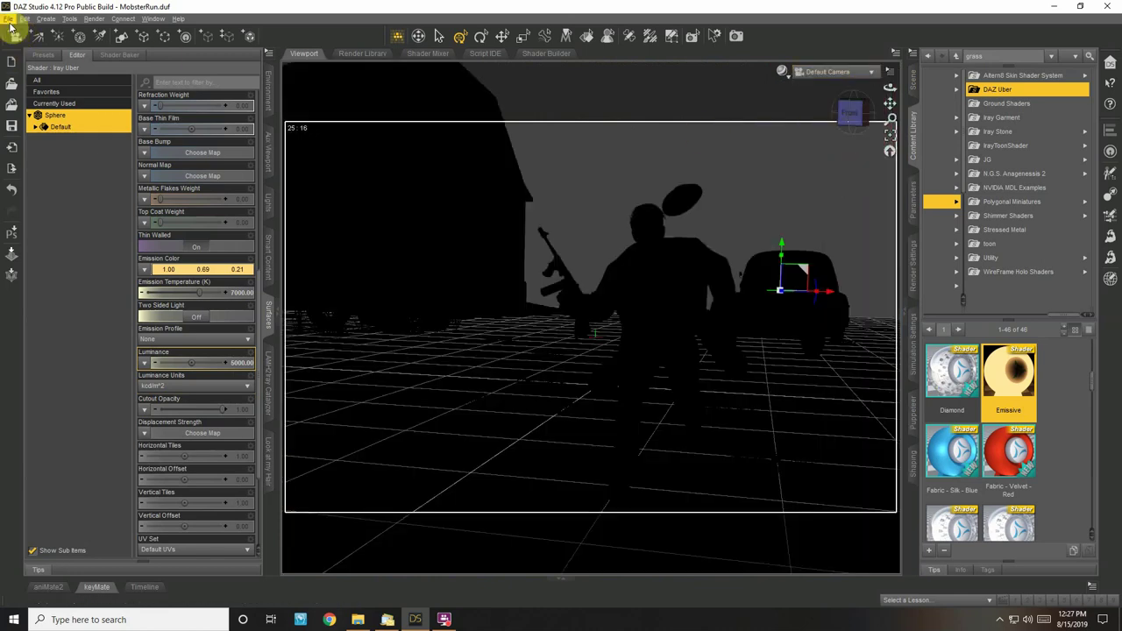
left_click(11, 125)
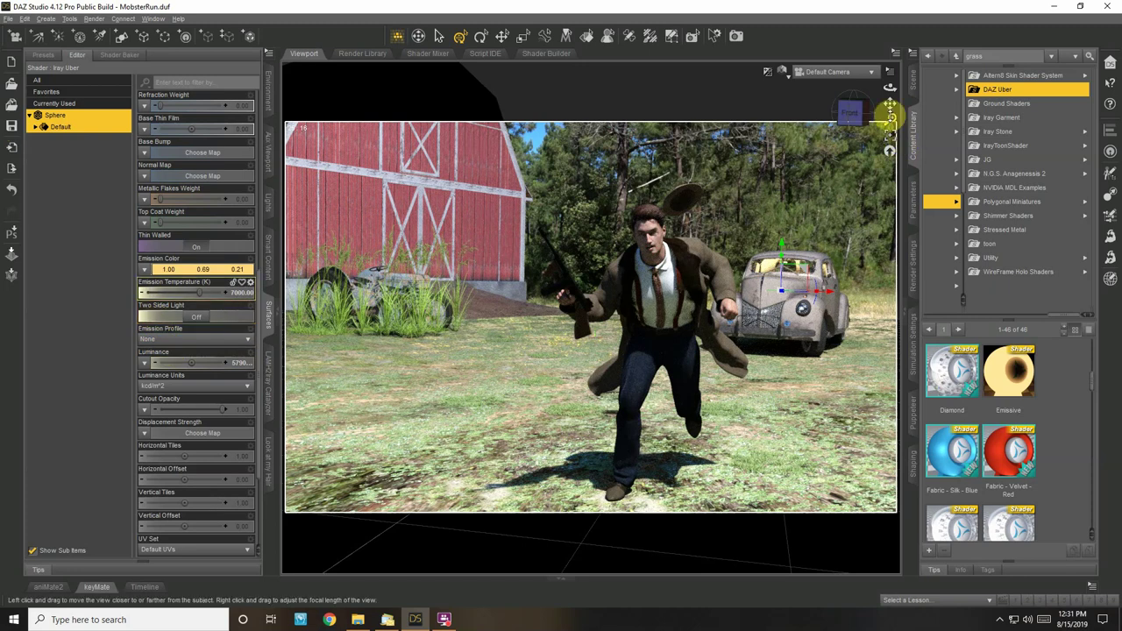
Reframe the Default Camera so the mobster sits higher in the frame with the barn, tractor and Coupe around him
left_click(890, 118)
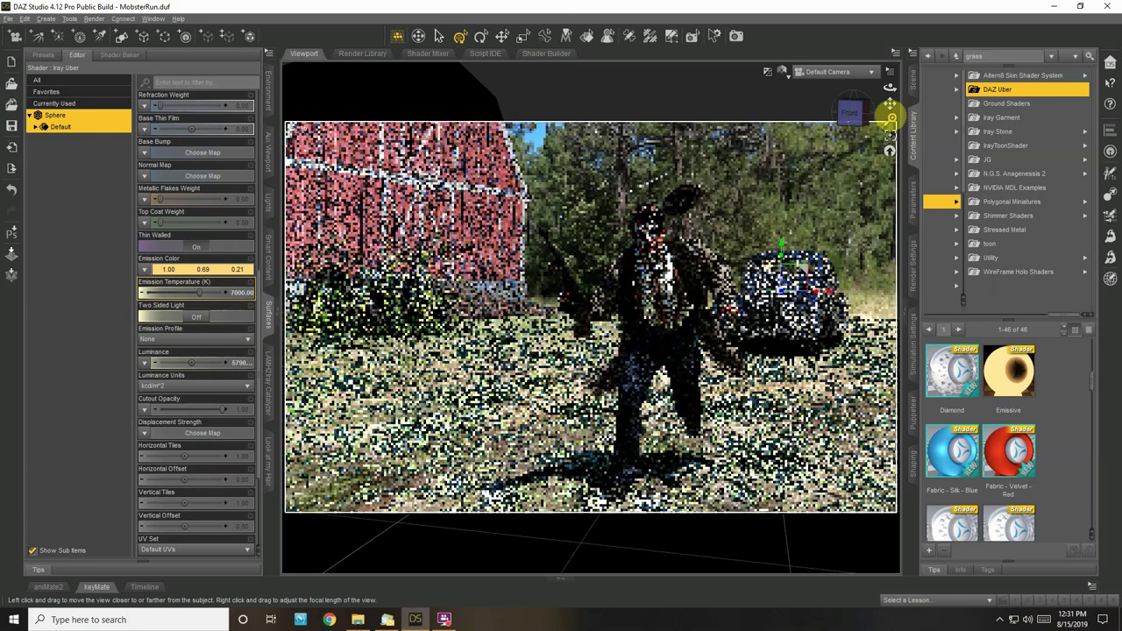
mouse_move(891, 118)
left_mouse_down()
mouse_move(906, 110)
mouse_move(864, 117)
mouse_move(890, 102)
left_mouse_up()
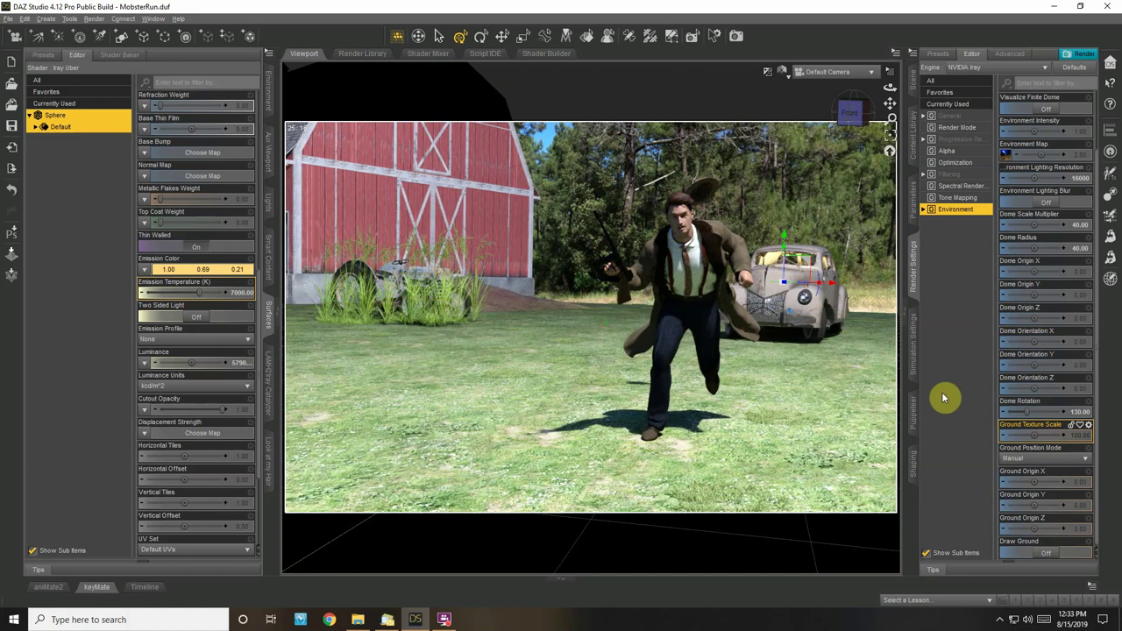
Collapse the TractorF9N hierarchy and lighten the ground plane's base color to 0.92, 0.92, 0.92
left_click(915, 97)
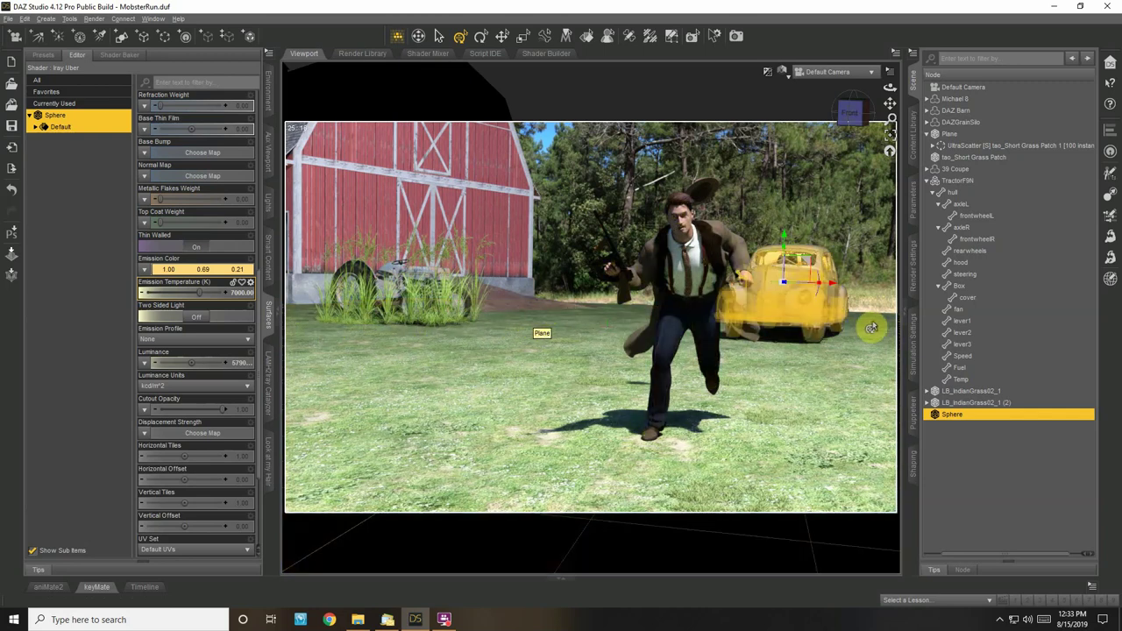
left_click(927, 180)
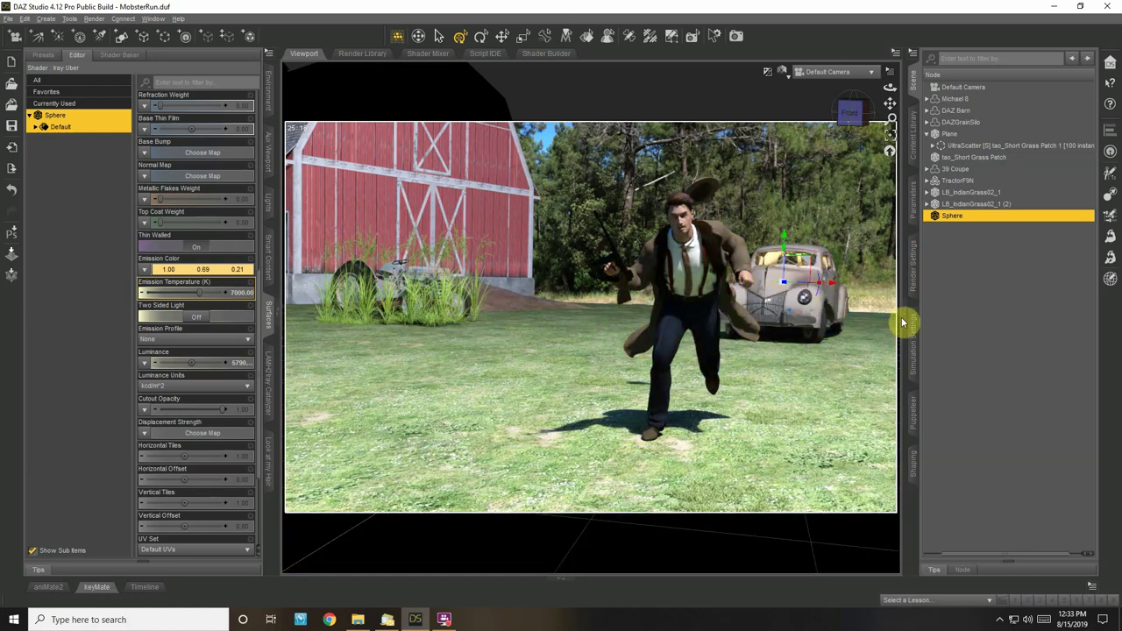
left_click(949, 134)
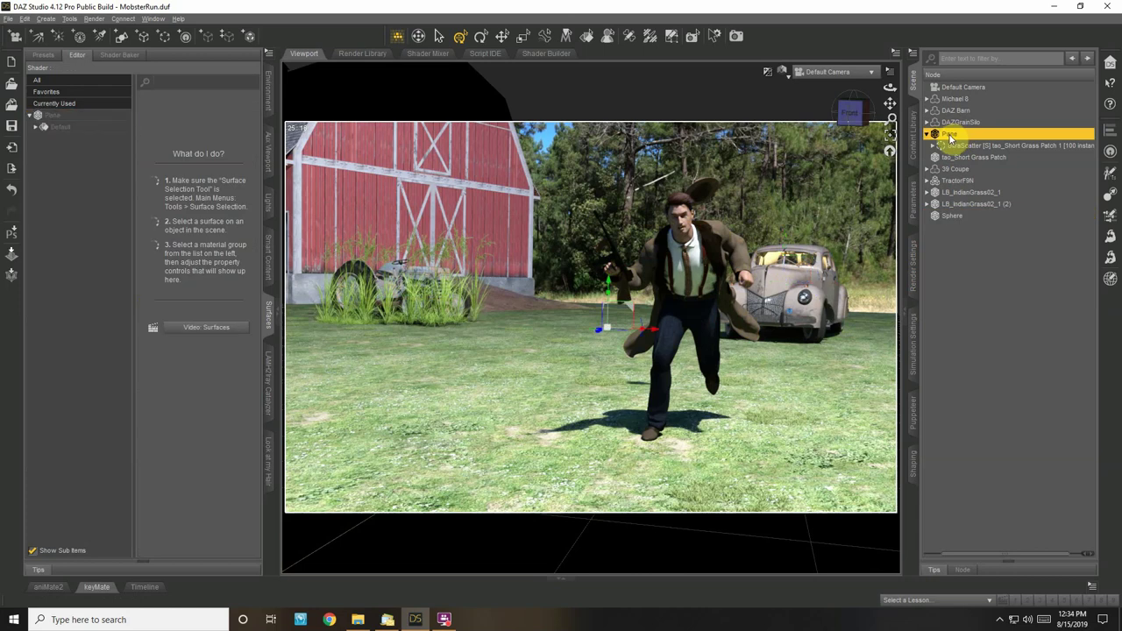
left_click(58, 127)
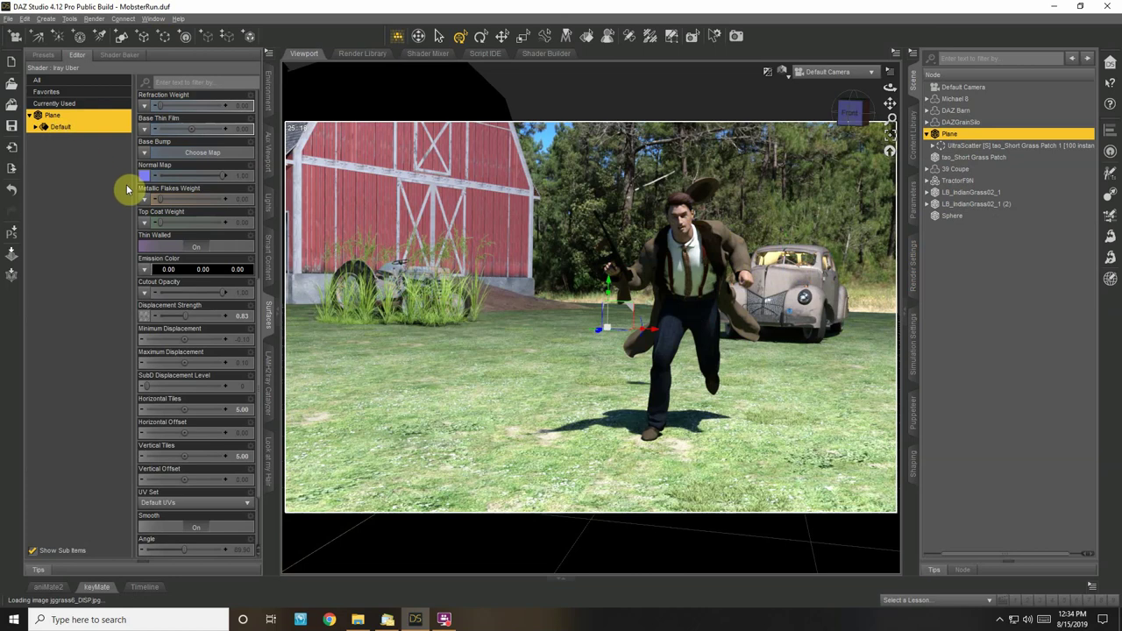
scroll(210, 201, "up", 5)
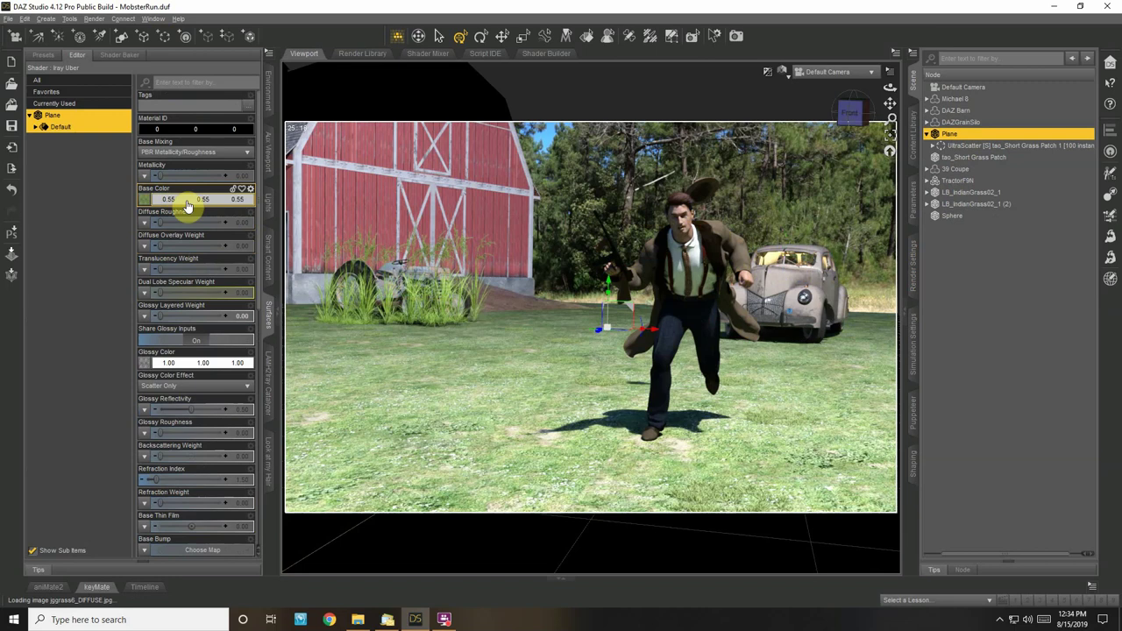
left_click(181, 200)
left_click_drag(697, 245, 693, 224)
left_click(627, 395)
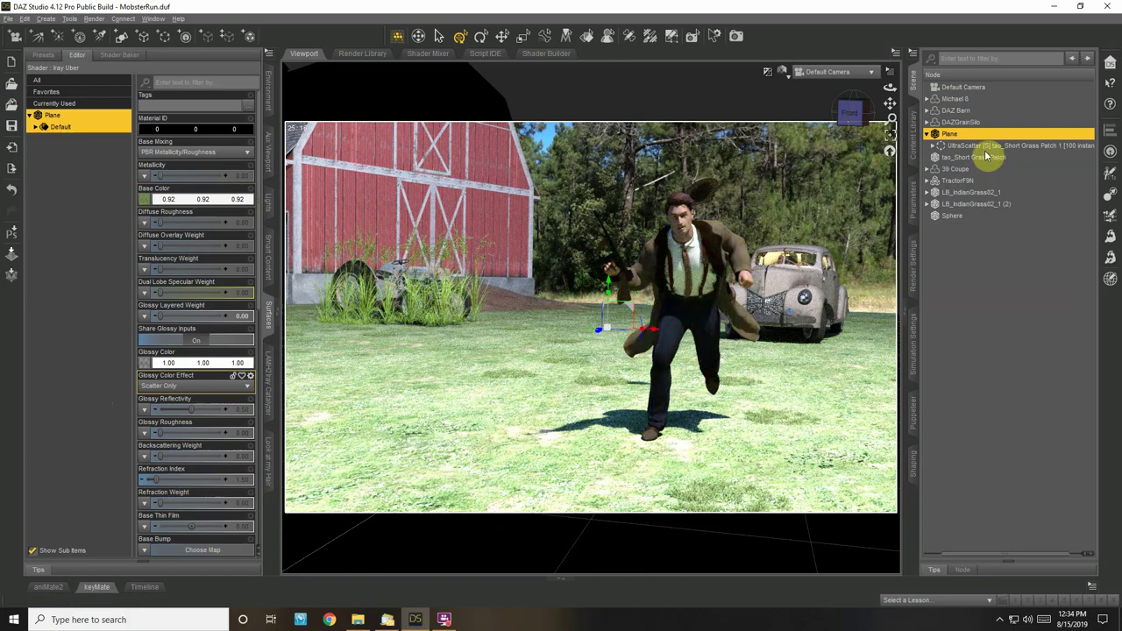
Take the viewport out of the rendered preview and create a new distant light named sun
left_click(789, 83)
left_click(793, 207)
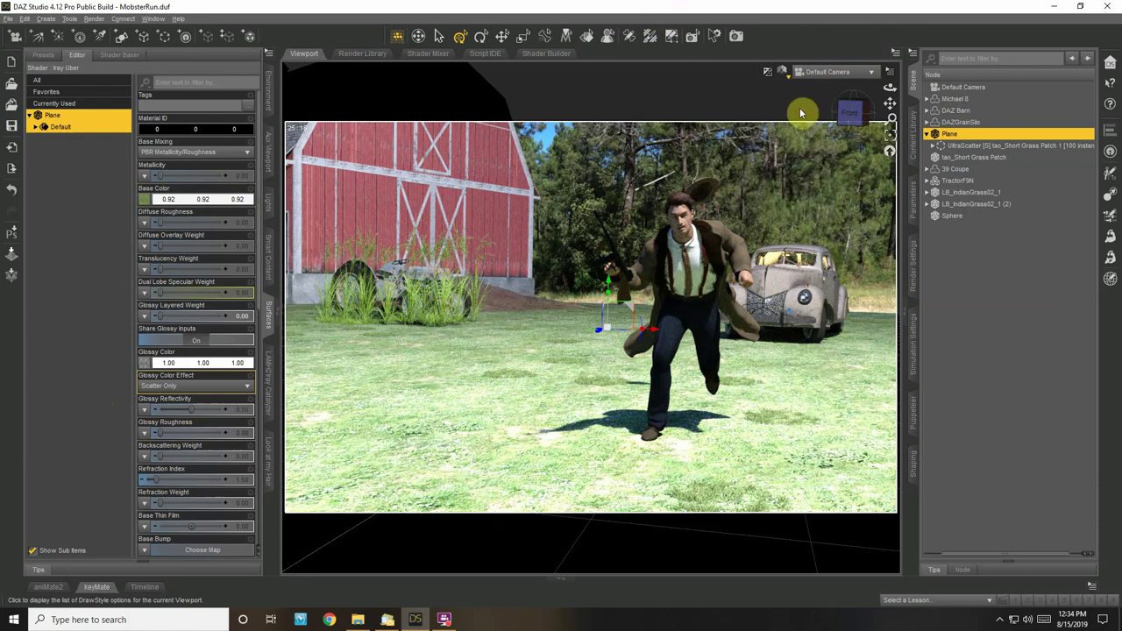
left_click(59, 29)
type("sun")
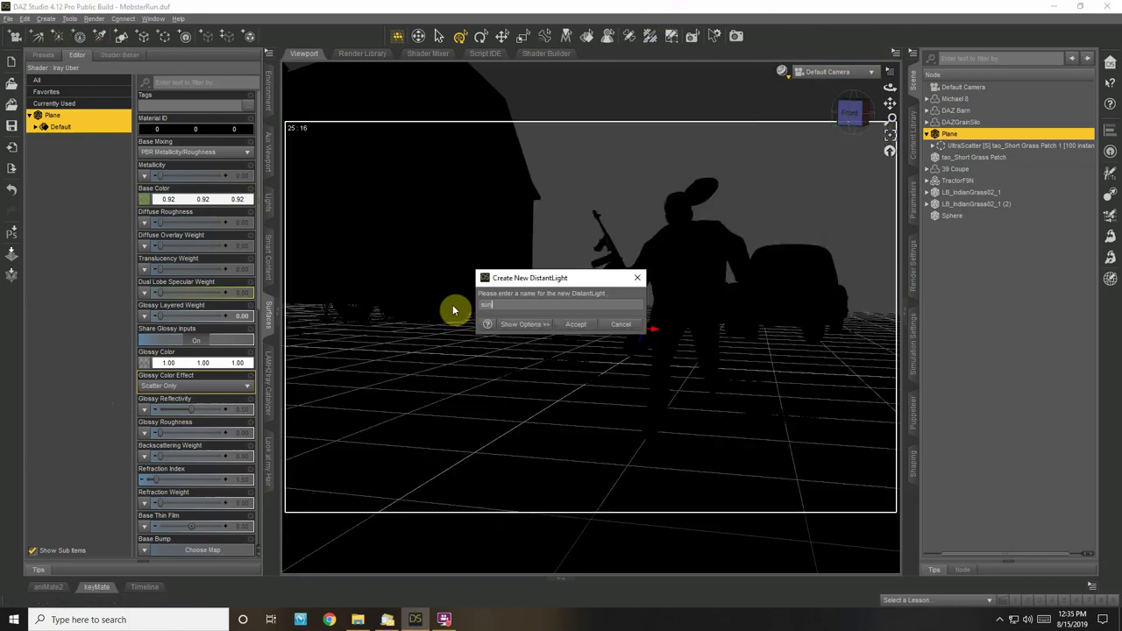
key("Return")
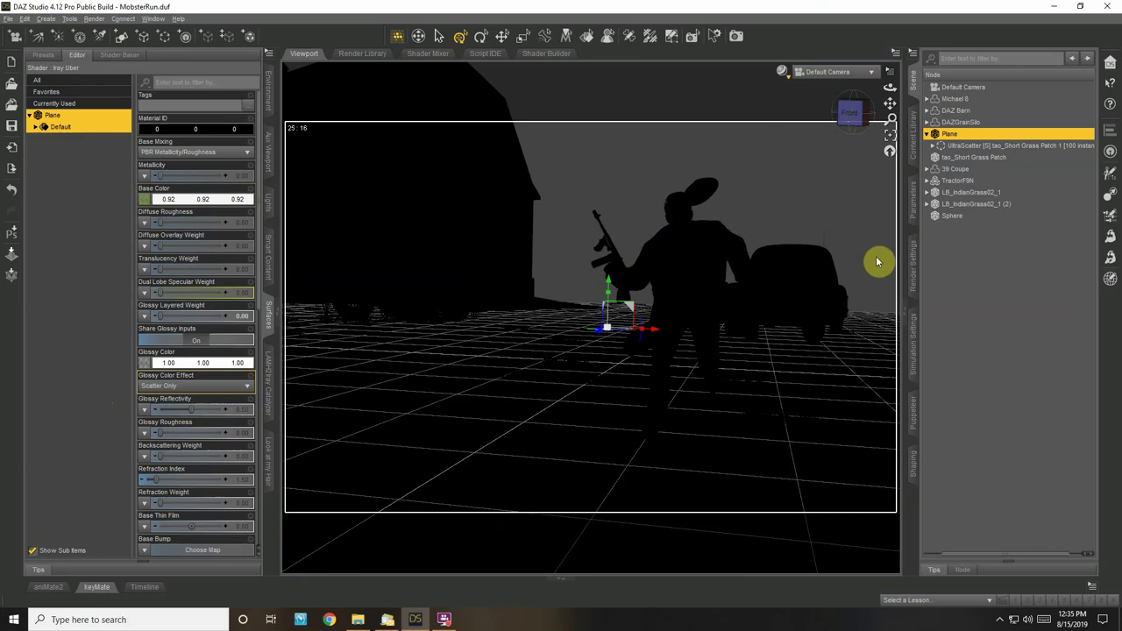
Aim the sun light down at the farmyard from a raised angle by looking through it, and return to the Default Camera
left_click(952, 227)
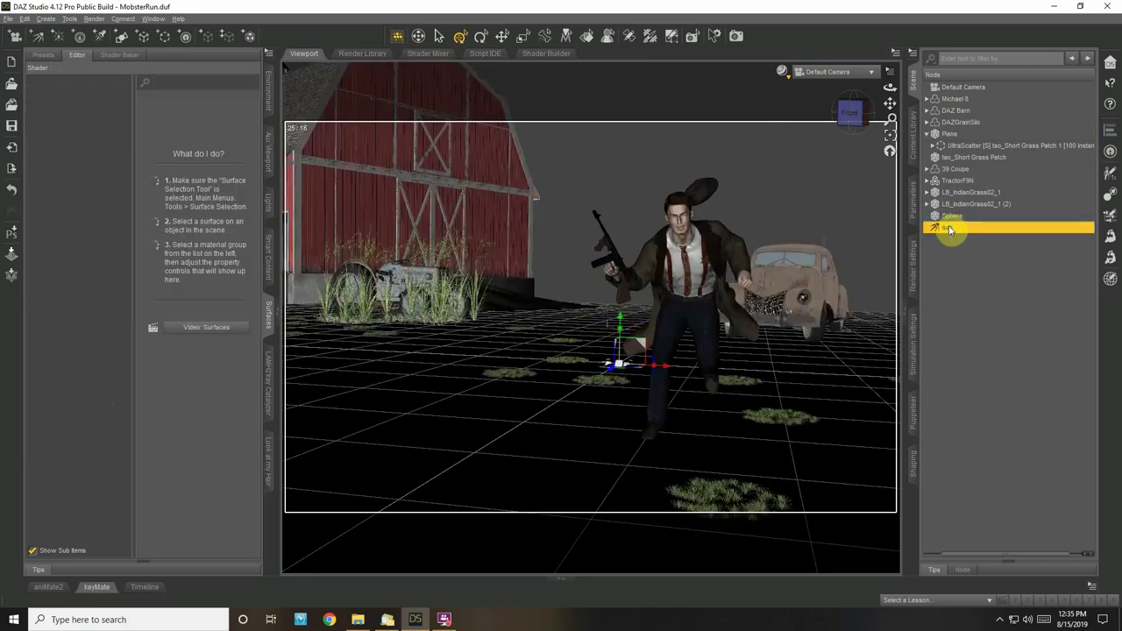
left_click(874, 73)
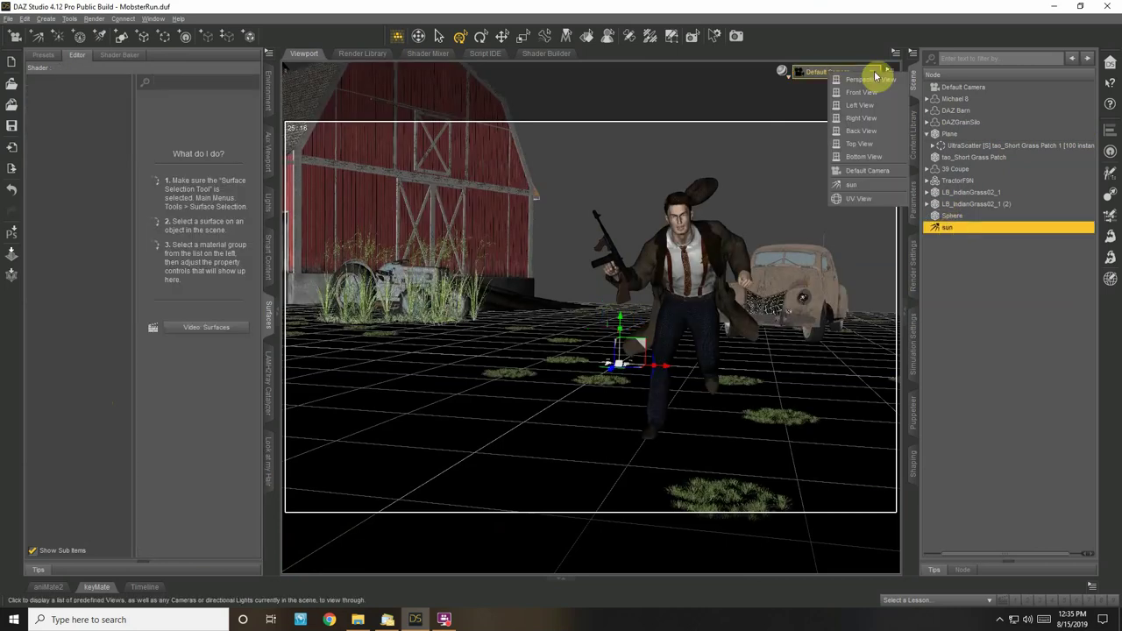
left_click(865, 186)
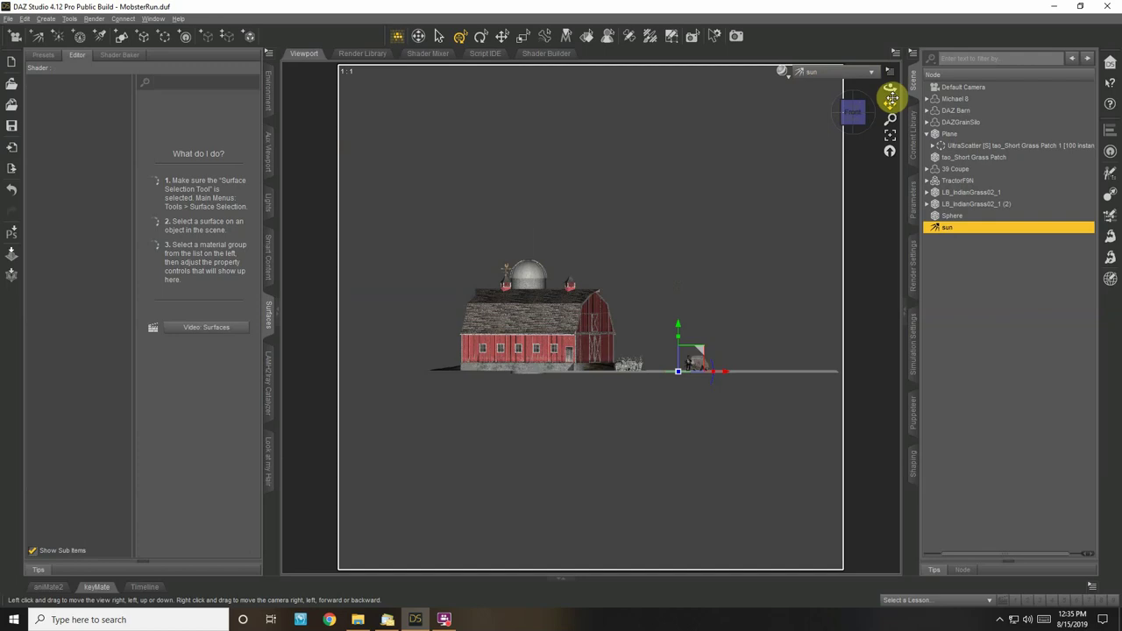
mouse_move(889, 88)
left_mouse_down()
mouse_move(890, 102)
mouse_move(893, 92)
left_mouse_up()
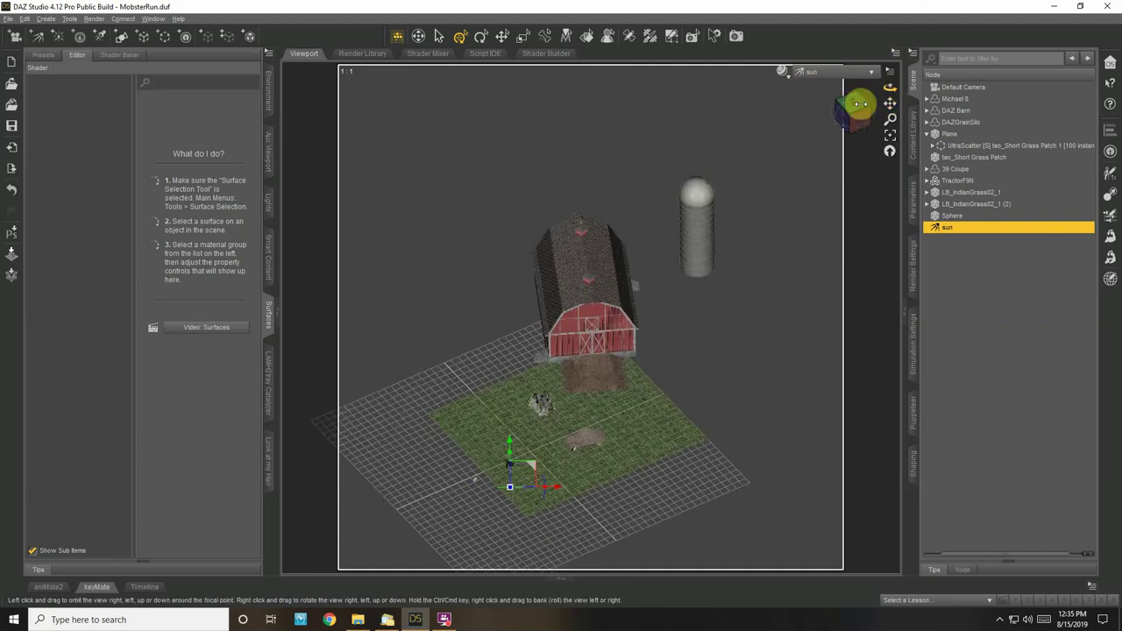
left_click(840, 72)
left_click(851, 170)
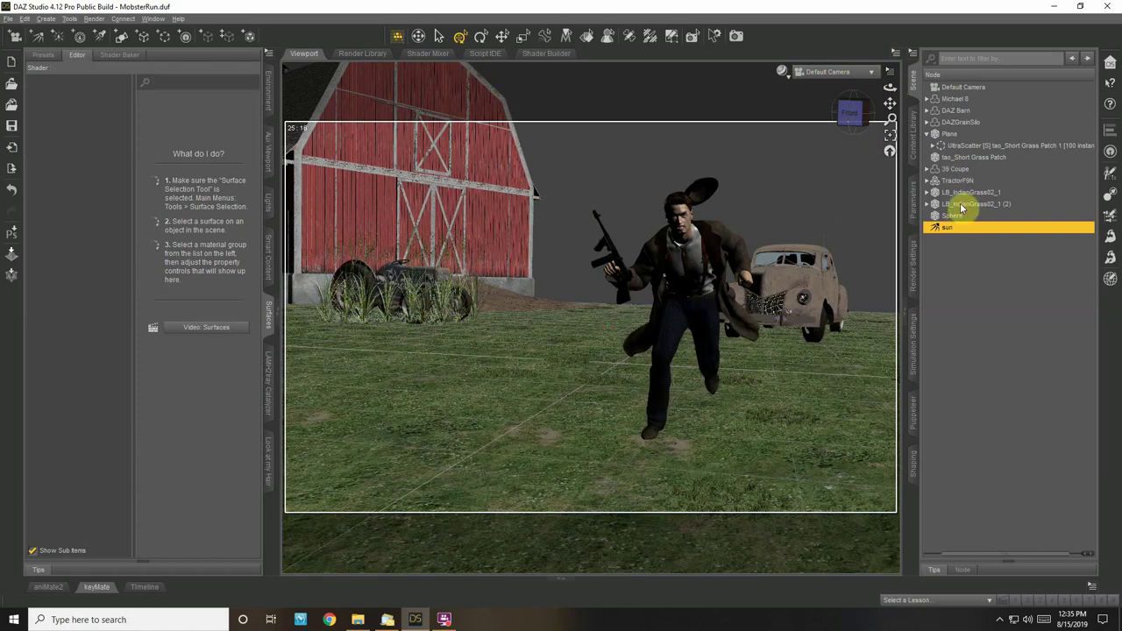
Darken the base color of all surfaces in both LB_IndianGrass02_1 groups, including their child clumps, to 0.43, 0.43, 0.43
left_click(961, 203)
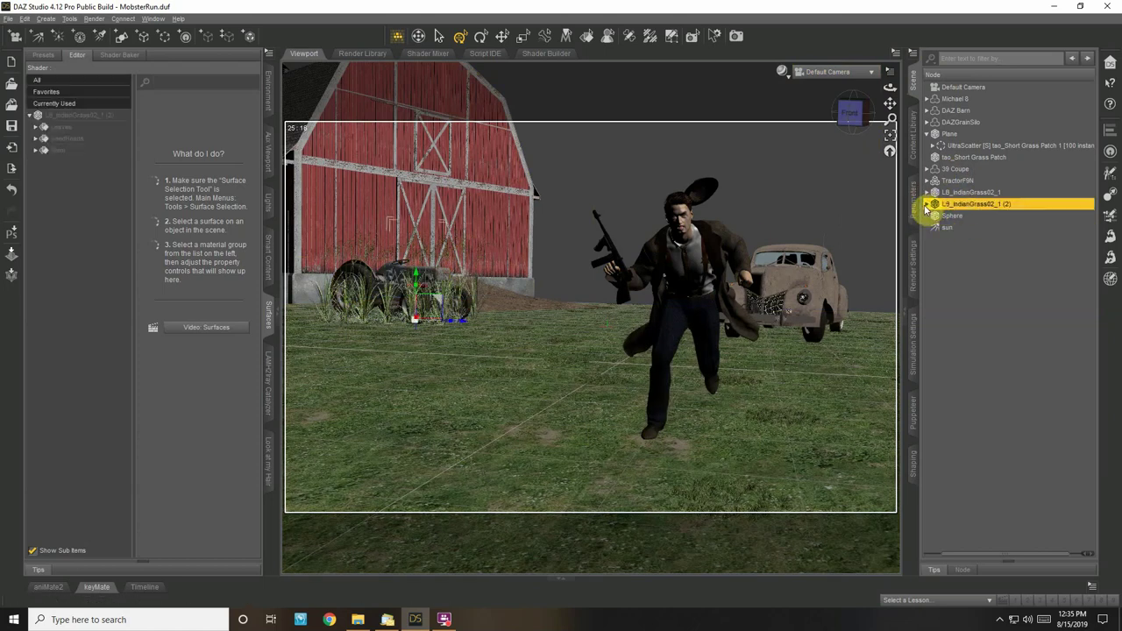
left_click(926, 204)
left_click(926, 192)
left_click(940, 192)
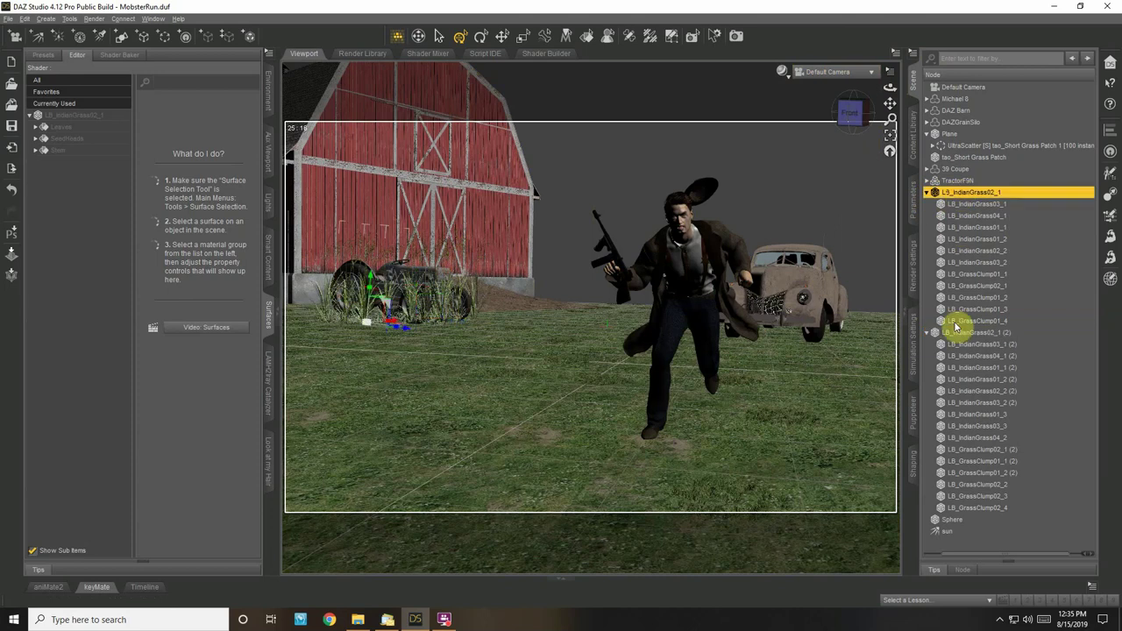
left_click(964, 508, "shift")
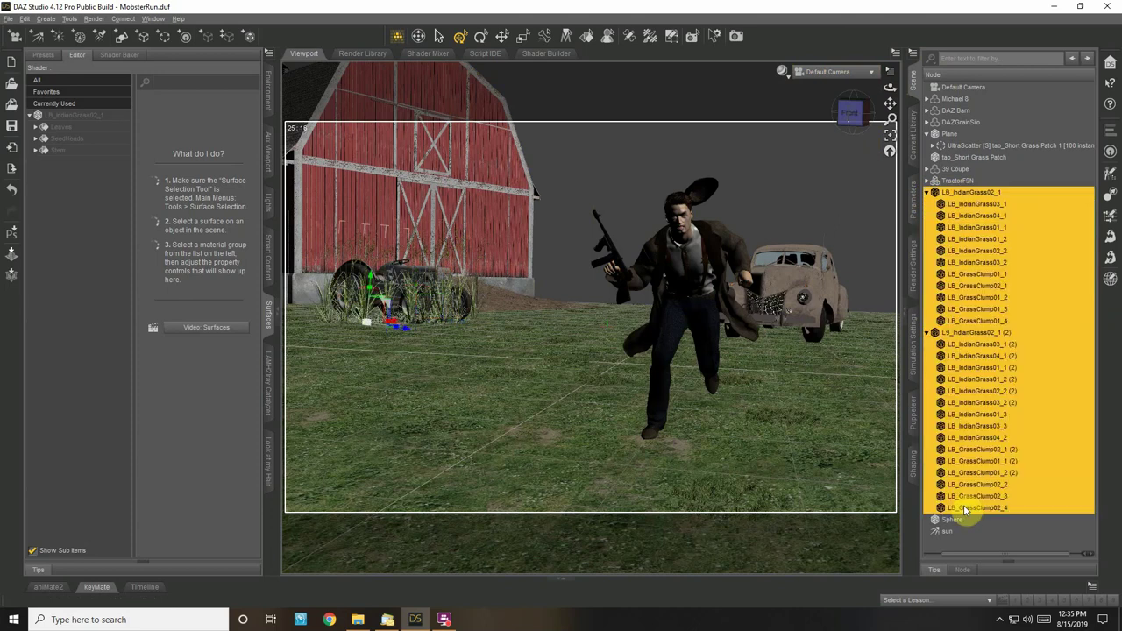
left_click(88, 115)
scroll(96, 350, "down", 5)
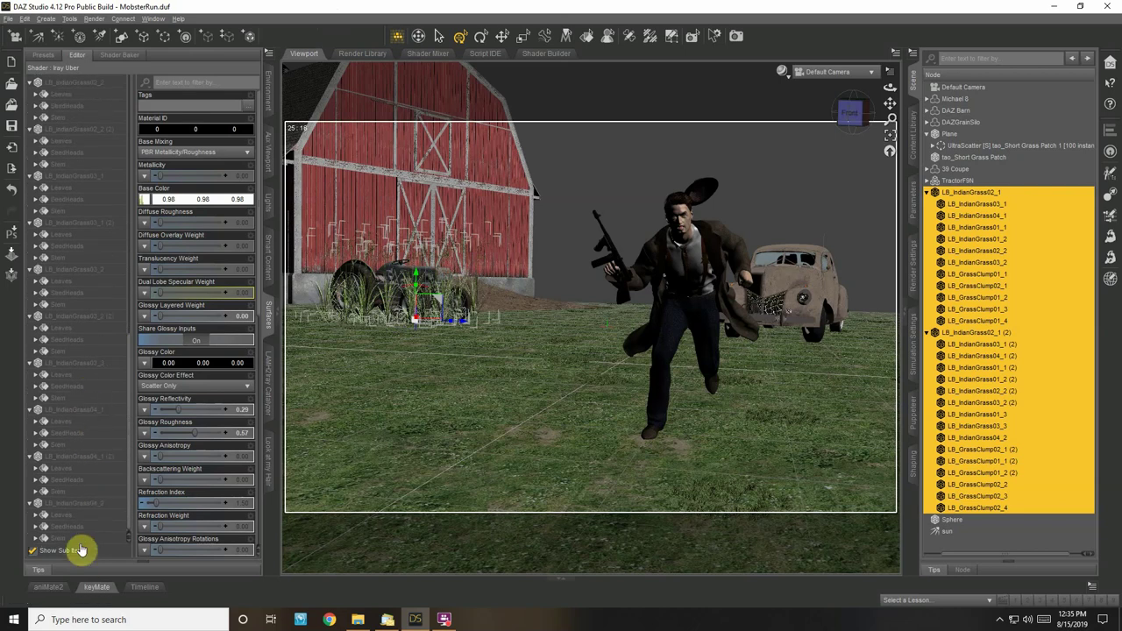
key("ctrl+a")
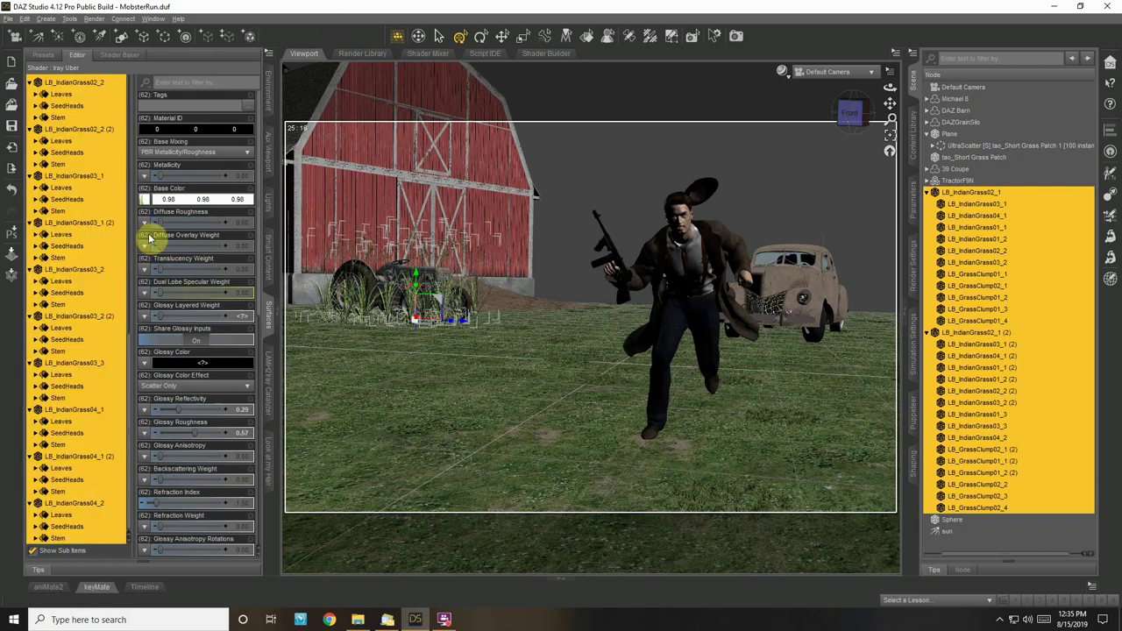
left_click(185, 199)
left_click_drag(693, 245, 675, 325)
left_click(631, 394)
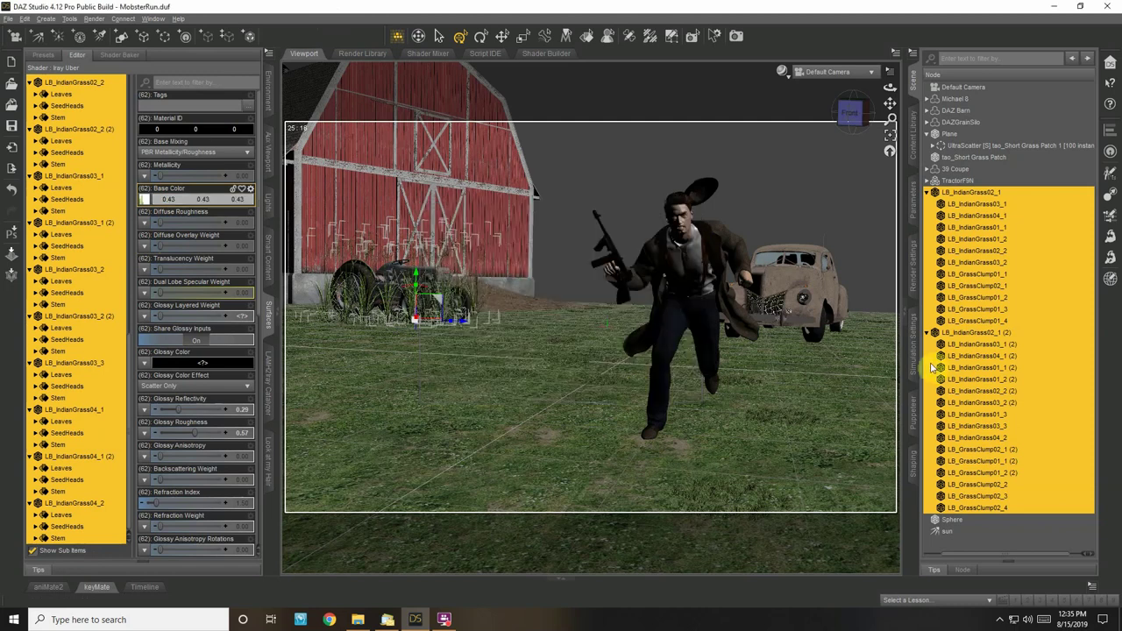
Move the short grass patch from the foreground to the running man's planted foot and render the viewport with NVIDIA Iray
left_click(914, 136)
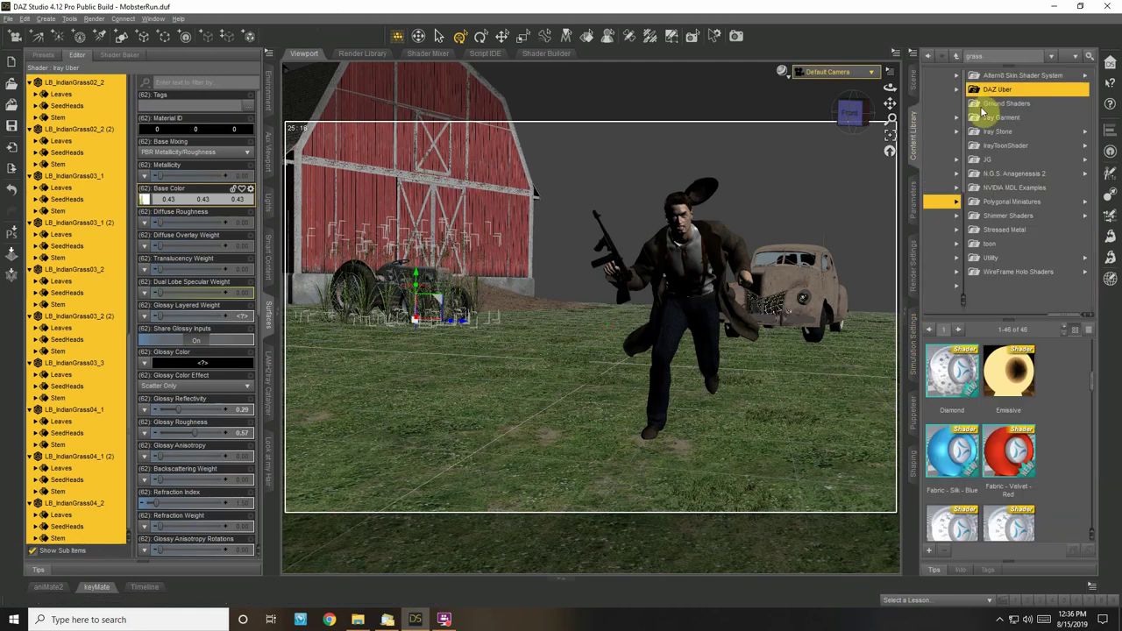
left_click(913, 84)
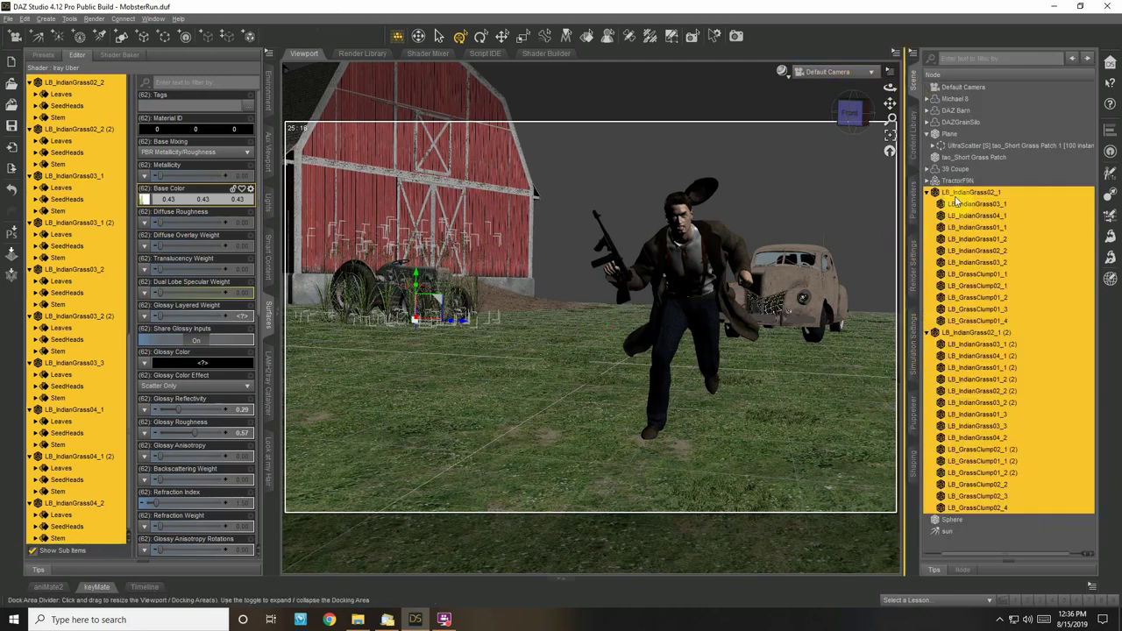
left_click(738, 504)
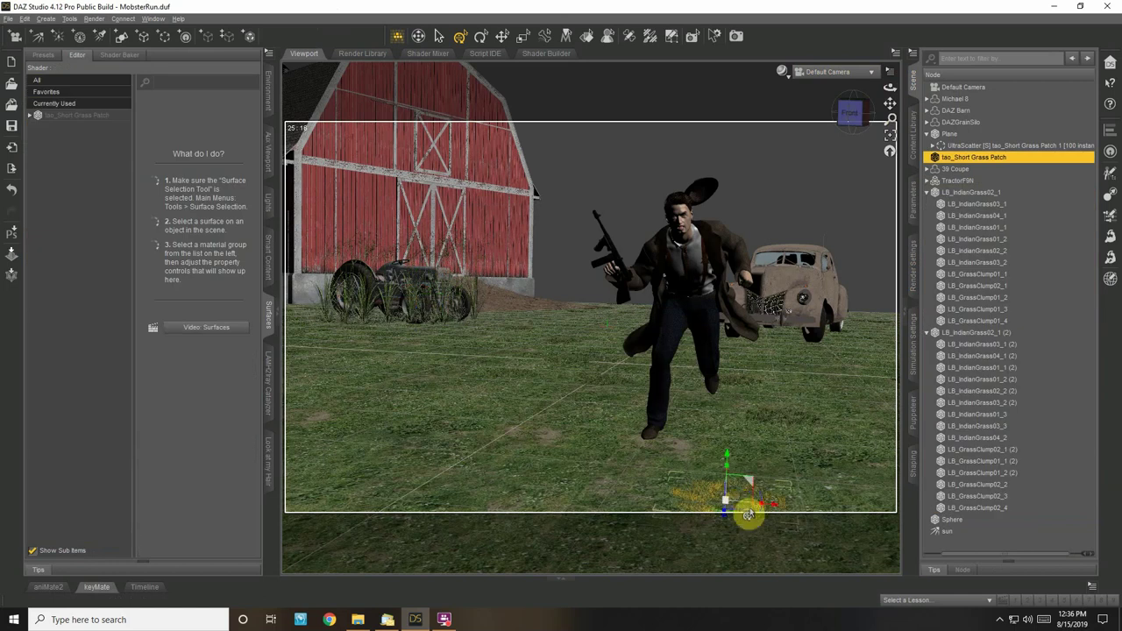
left_click_drag(748, 517, 645, 456)
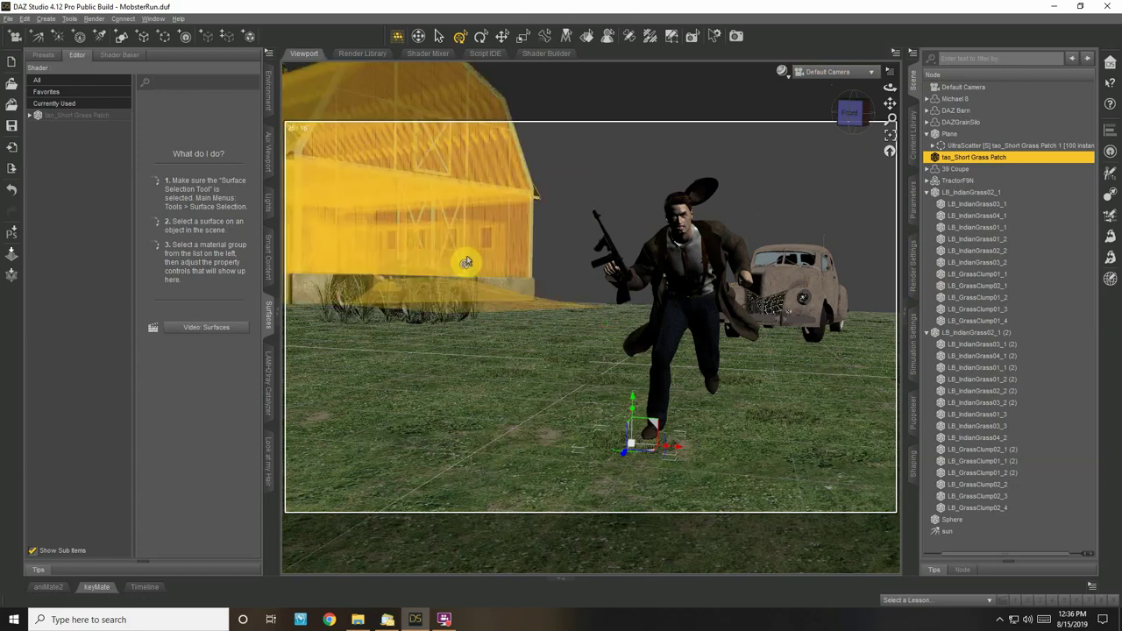
left_click(788, 80)
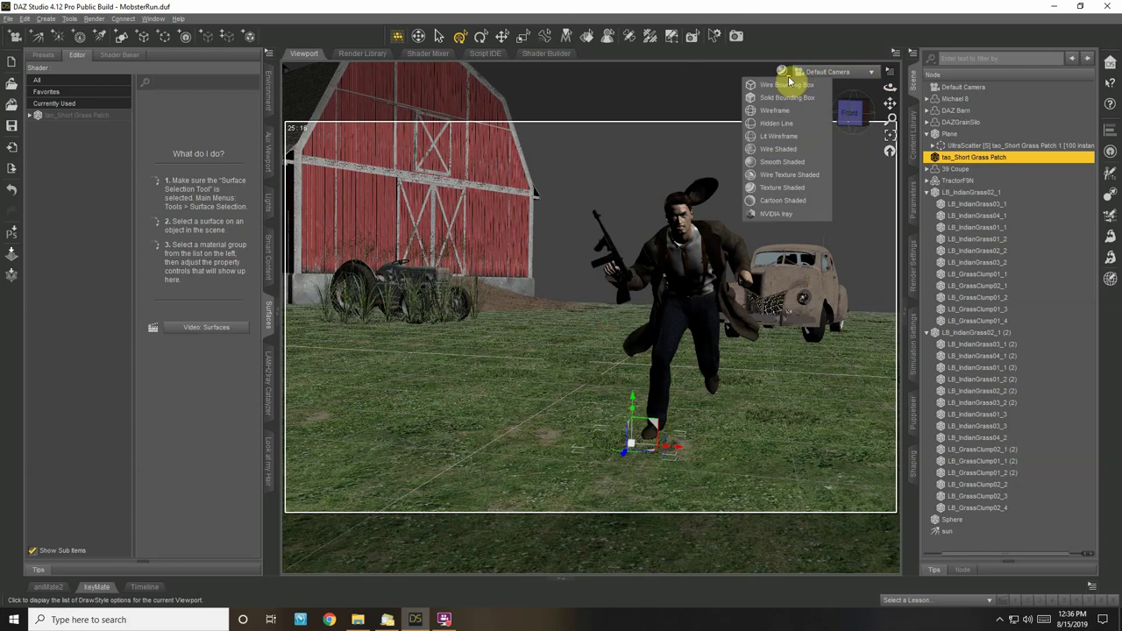
left_click(786, 215)
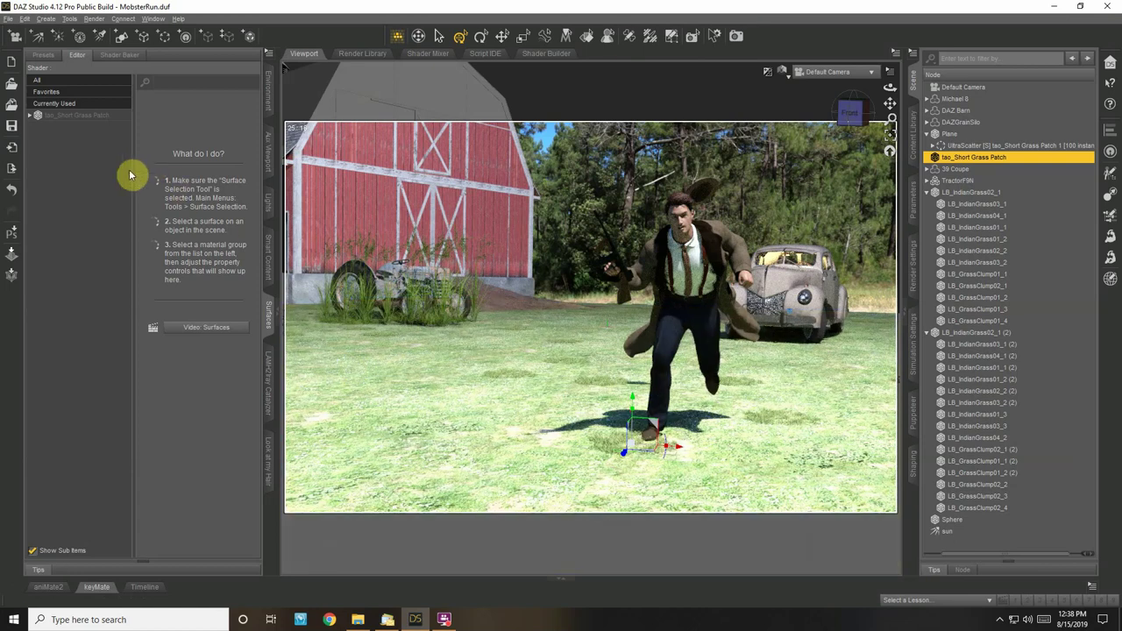
Set the sun light's luminous flux to 15000 lumen and its intensity to 10%
left_click(947, 228)
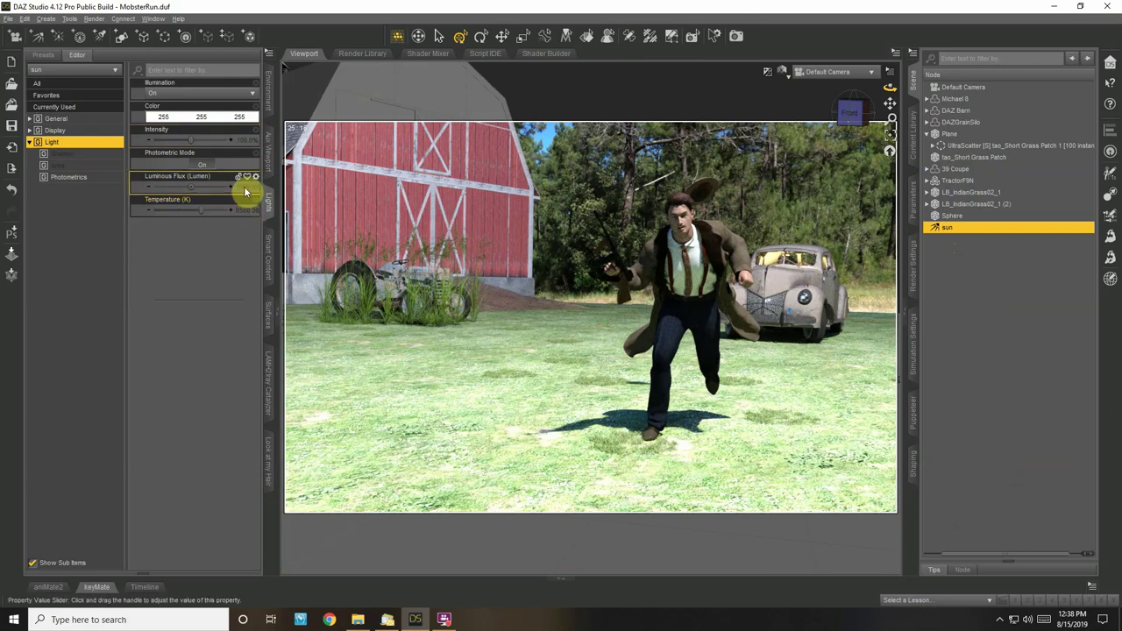
left_click(203, 188)
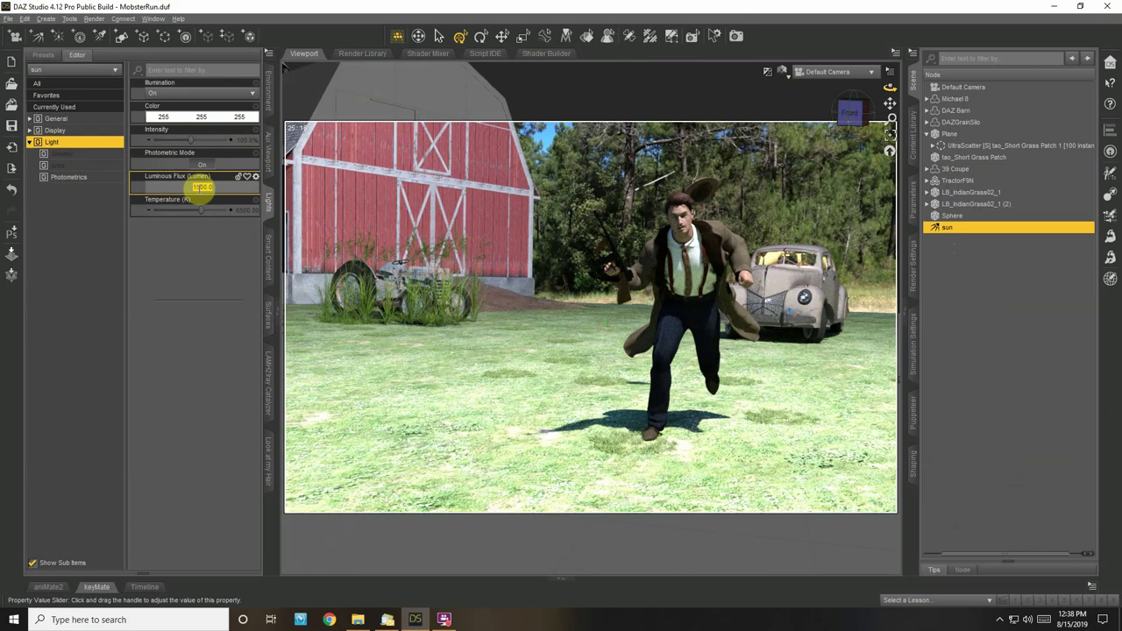
type("15000")
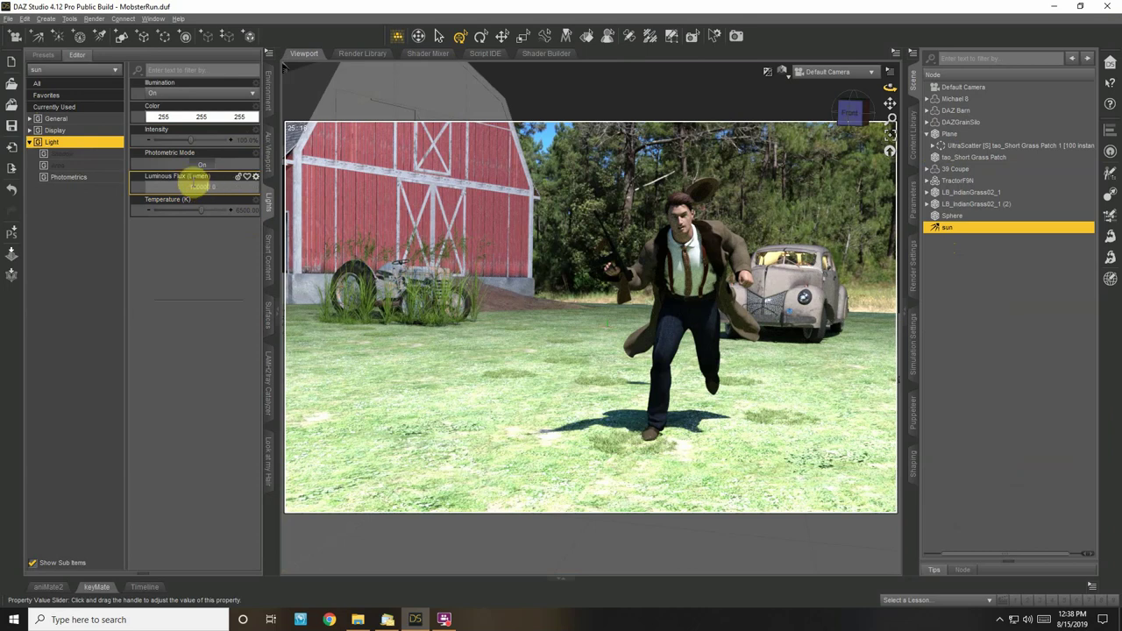
key("Return")
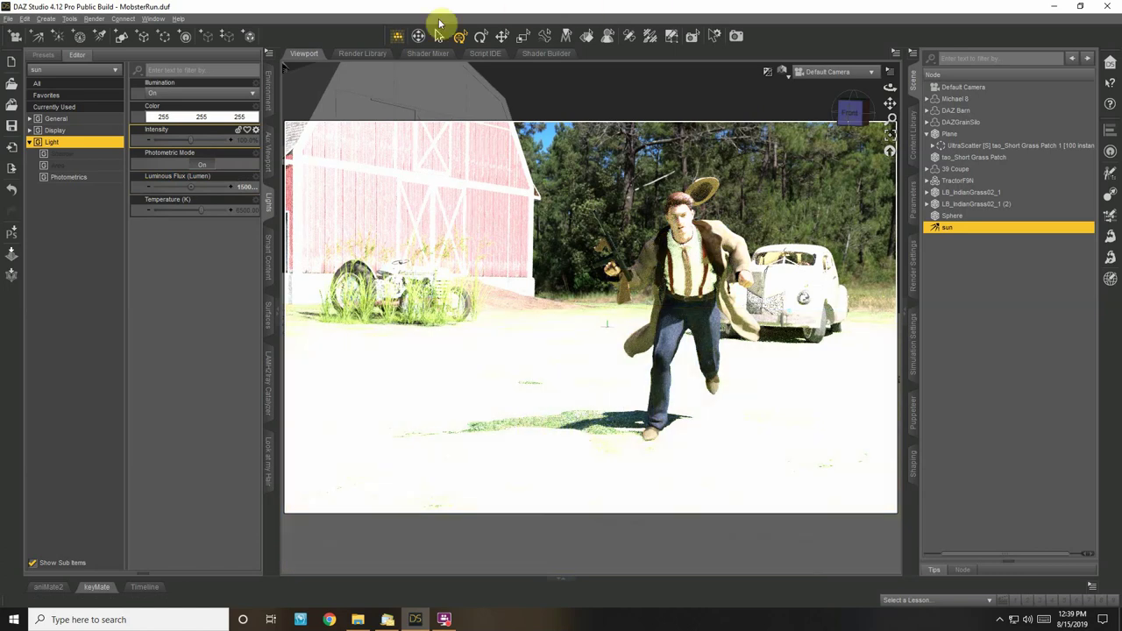
left_click(202, 140)
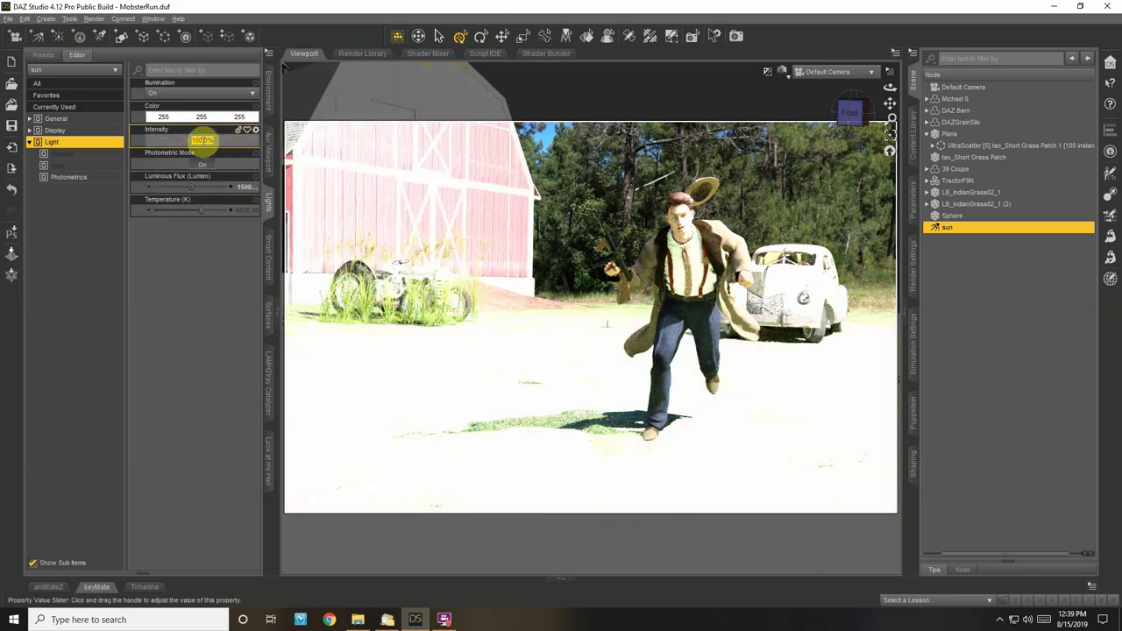
type("10")
key("Return")
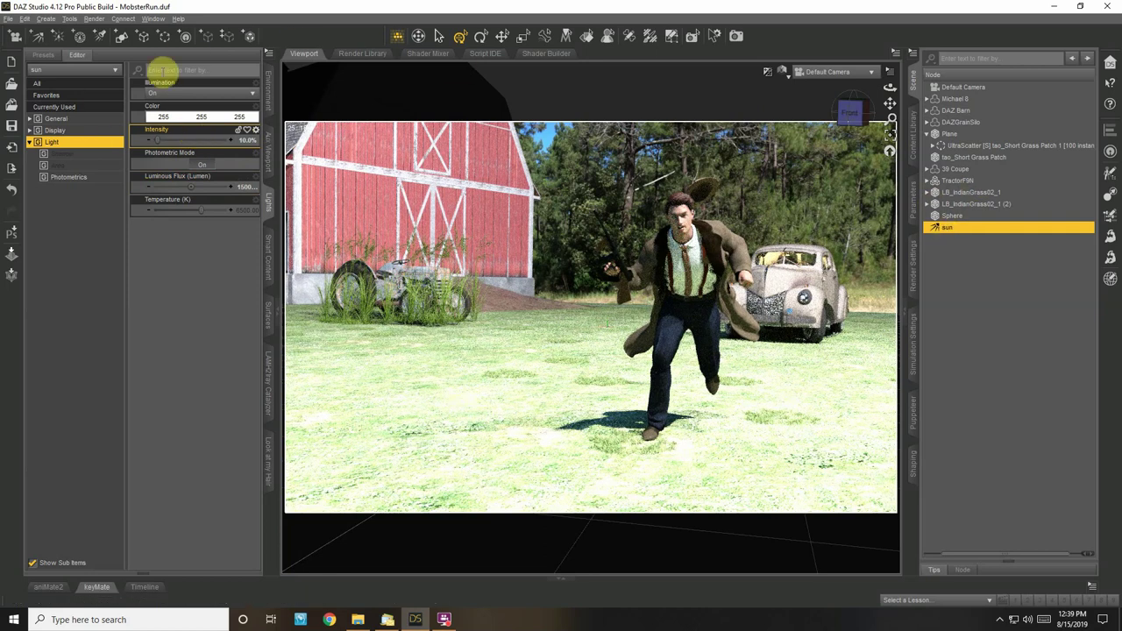
Try the sun light on Diffuse Only, switch its illumination Off, and look over the environment render settings
left_click(175, 95)
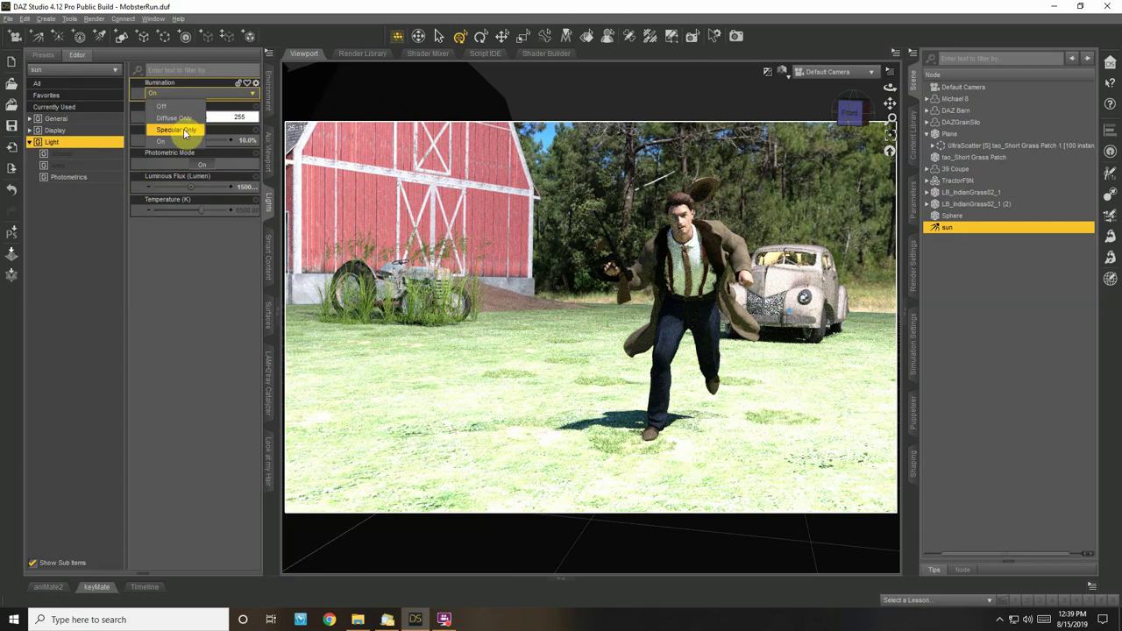
left_click(180, 117)
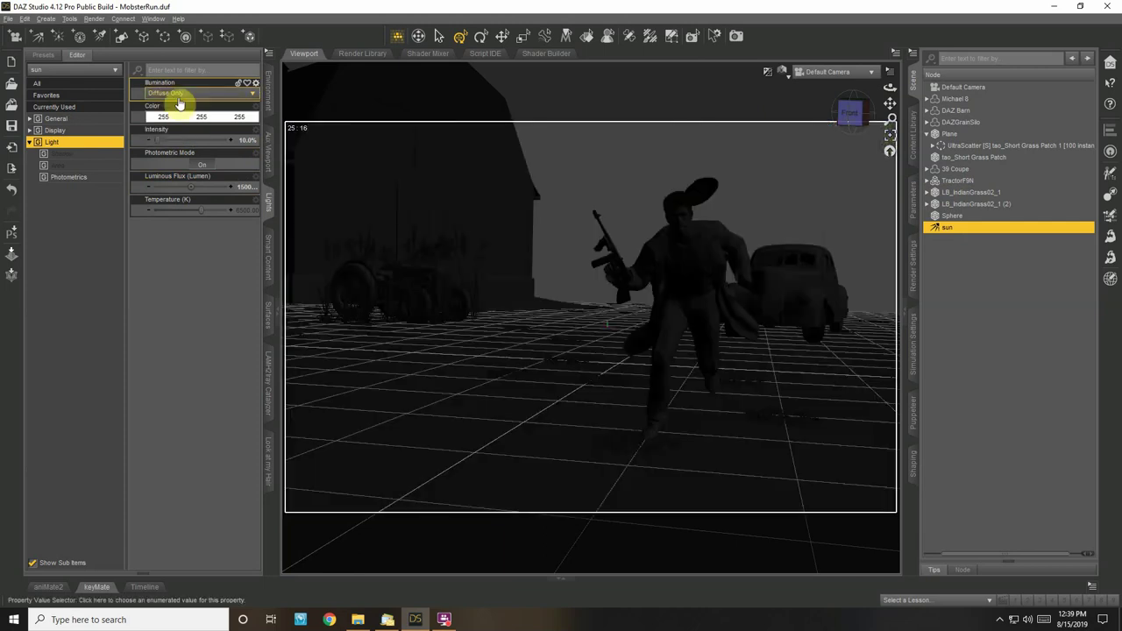
scroll(180, 96, "up", 1)
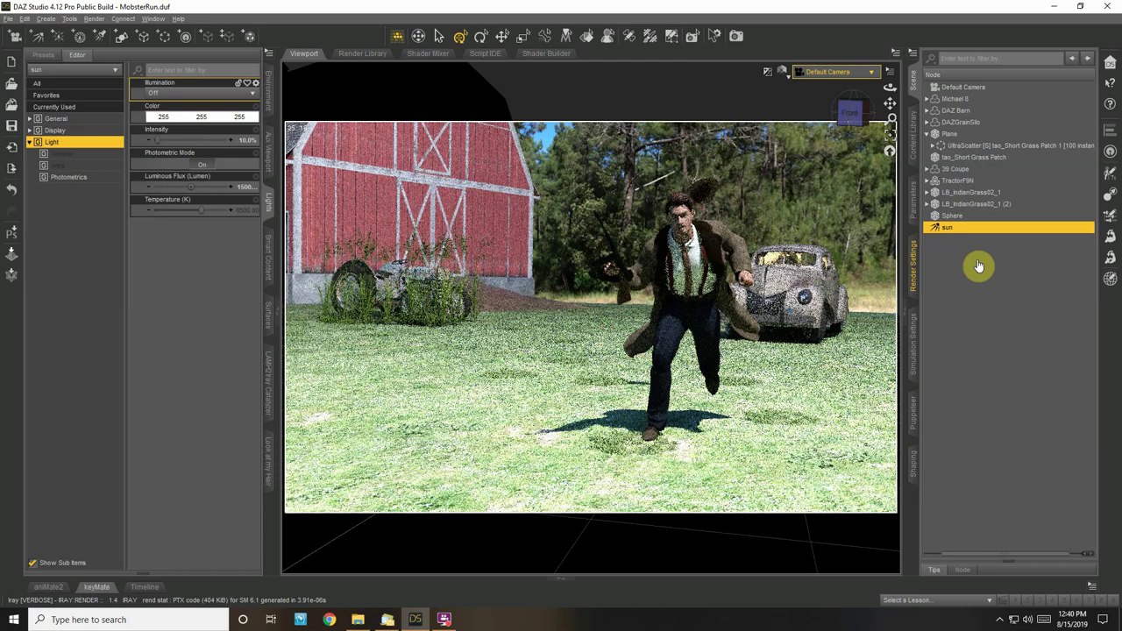
left_click(913, 266)
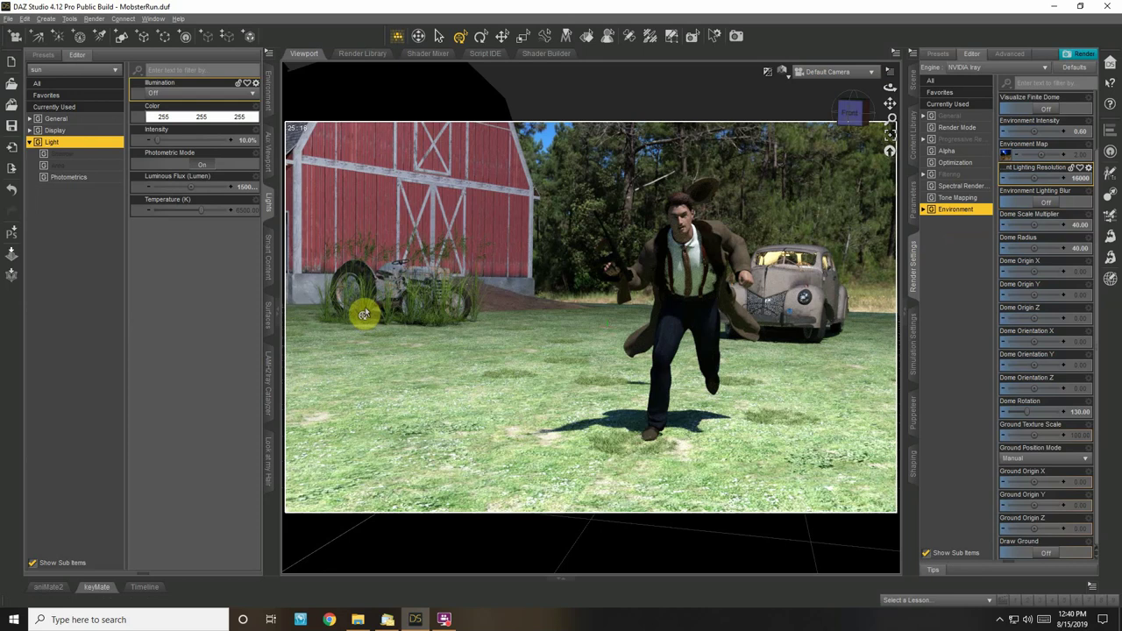
left_click(914, 87)
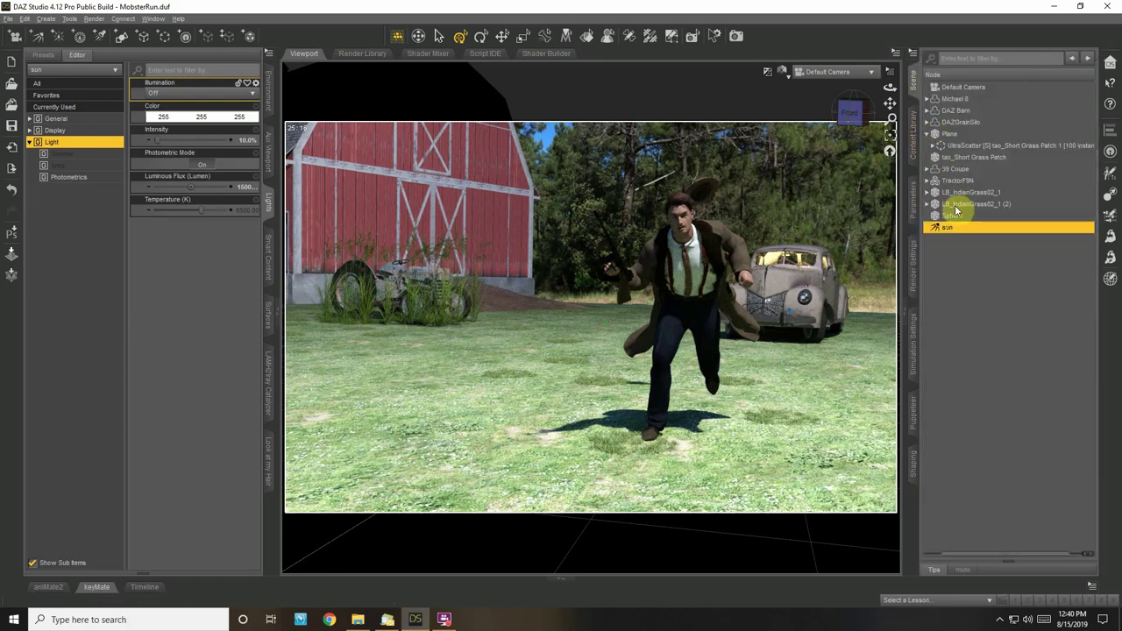
Lighten the base color of the Leaves, SeedHeads and Stem surfaces on both LB_IndianGrass02_1 parent objects to 0.88, 0.88, 0.88
left_click(964, 192)
left_click(964, 203, "shift")
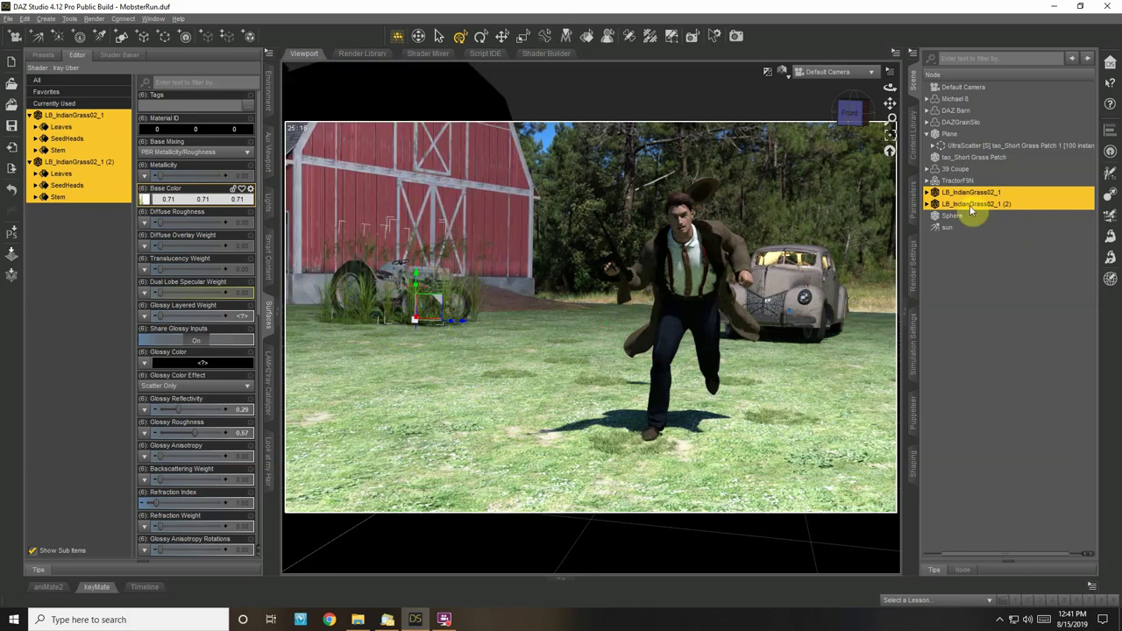
left_click(219, 199)
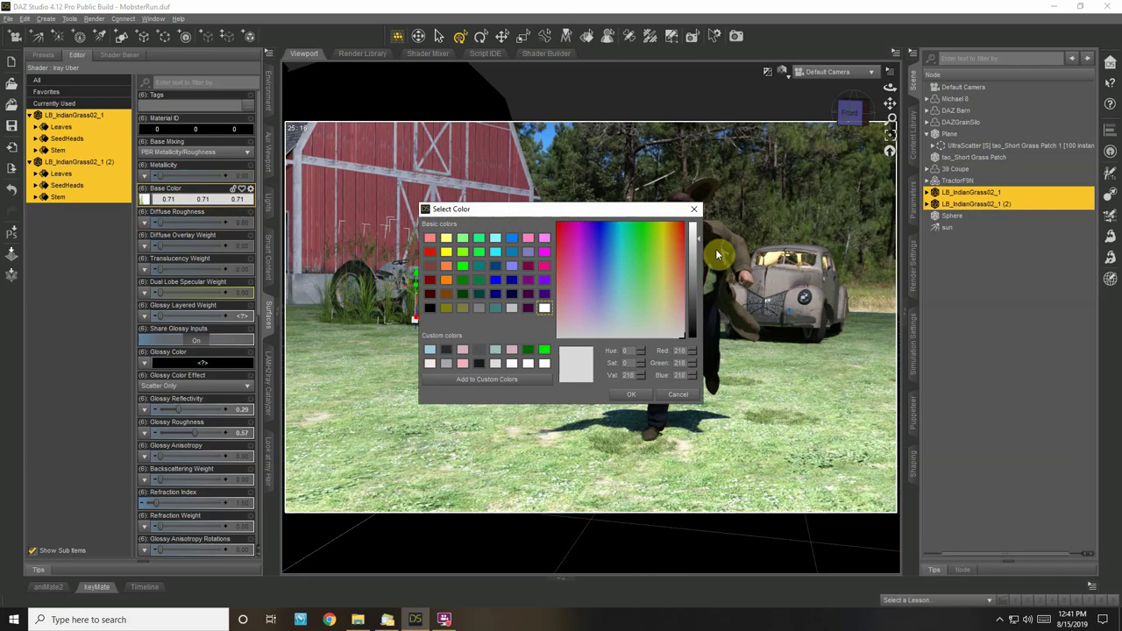
left_click(692, 232)
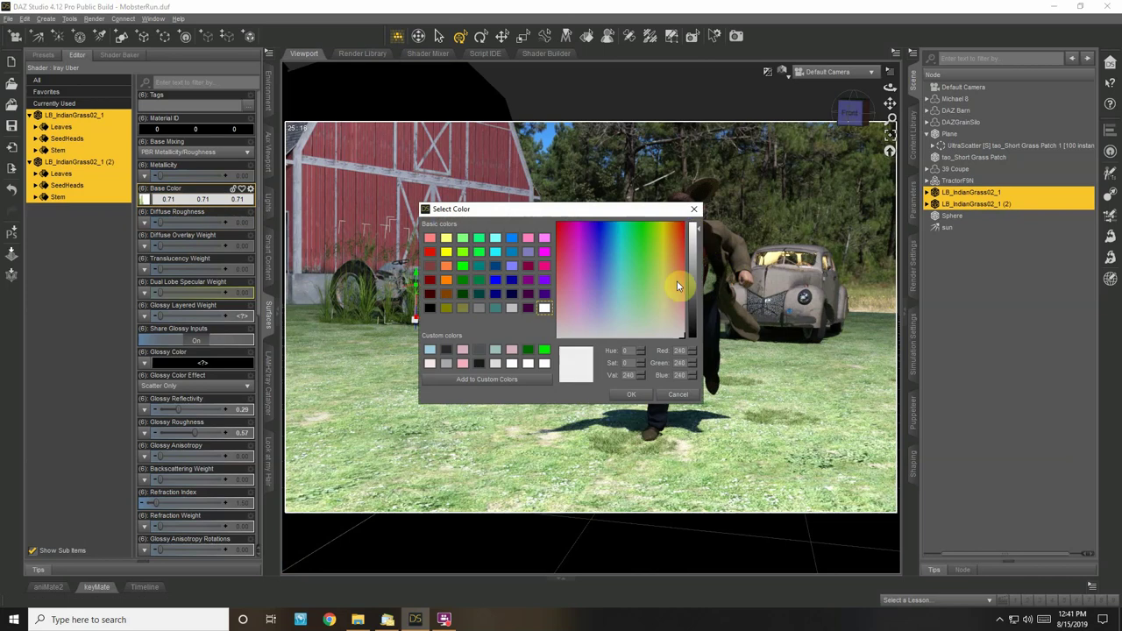
left_click(631, 395)
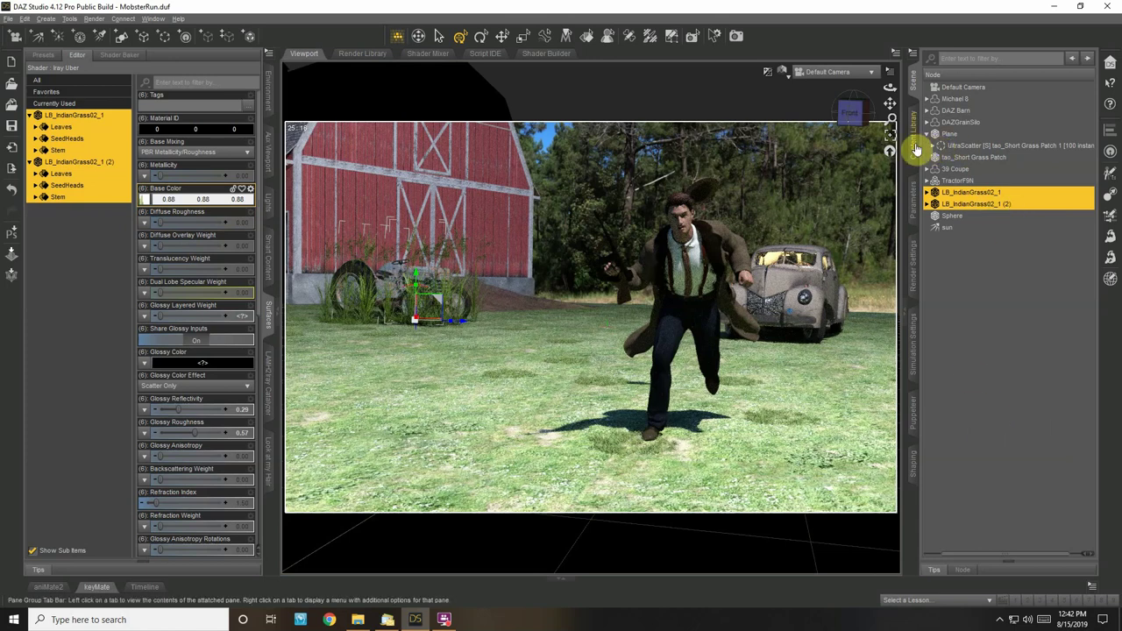
Select the ground plane's Default surface and bring up the Ground Shaders presets in the content library
left_click(947, 133)
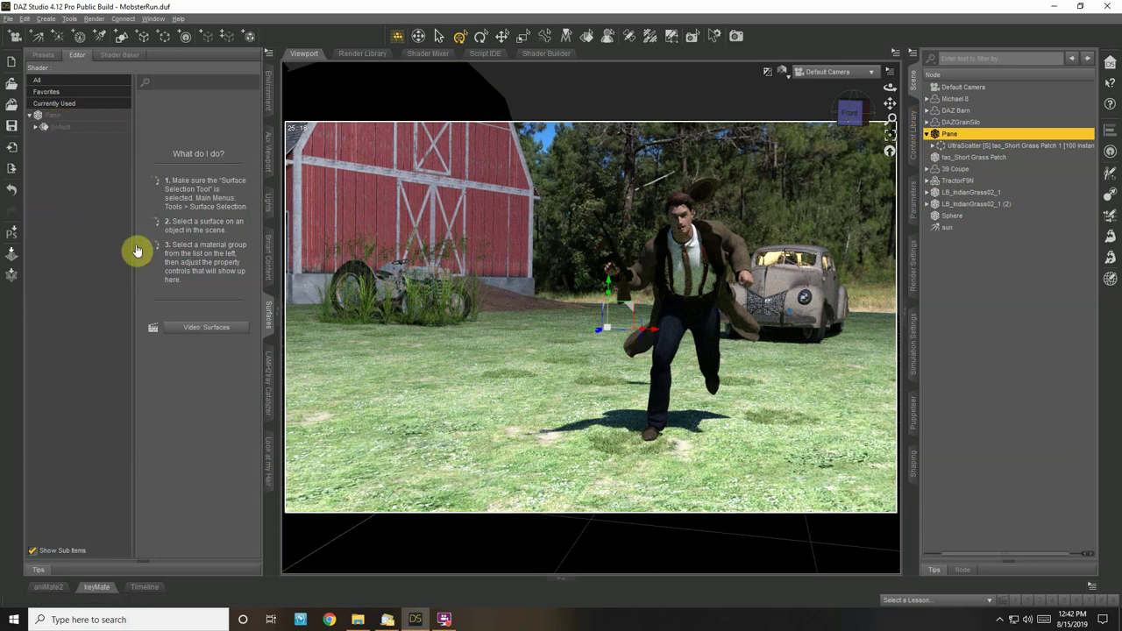
left_click(50, 126)
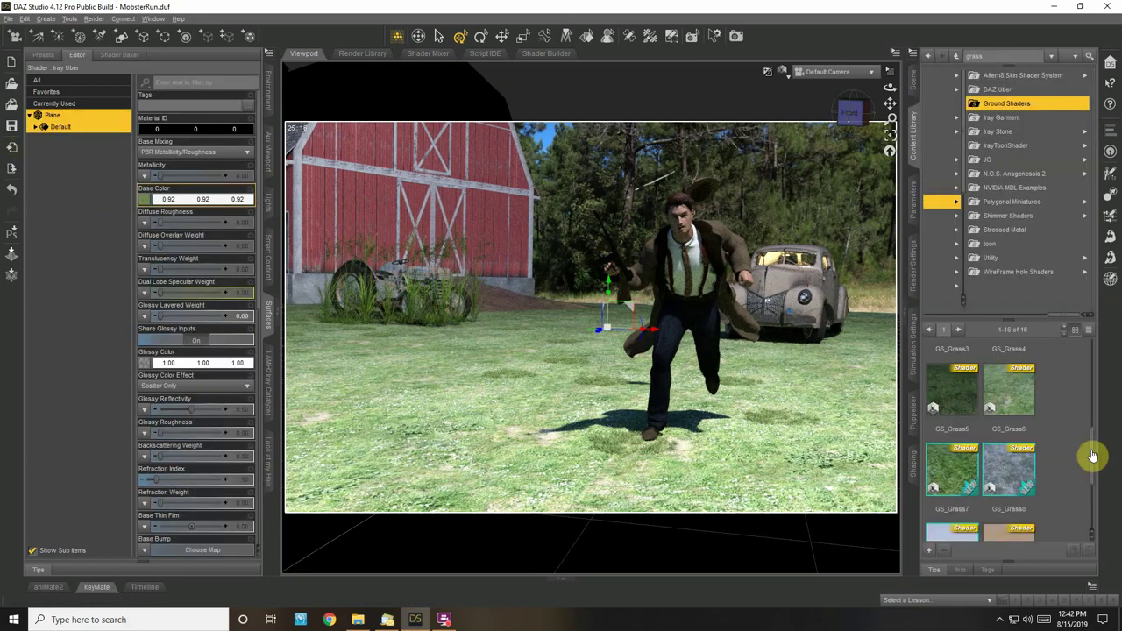
scroll(1092, 442, "down", 3)
left_click_drag(1092, 443, 1089, 367)
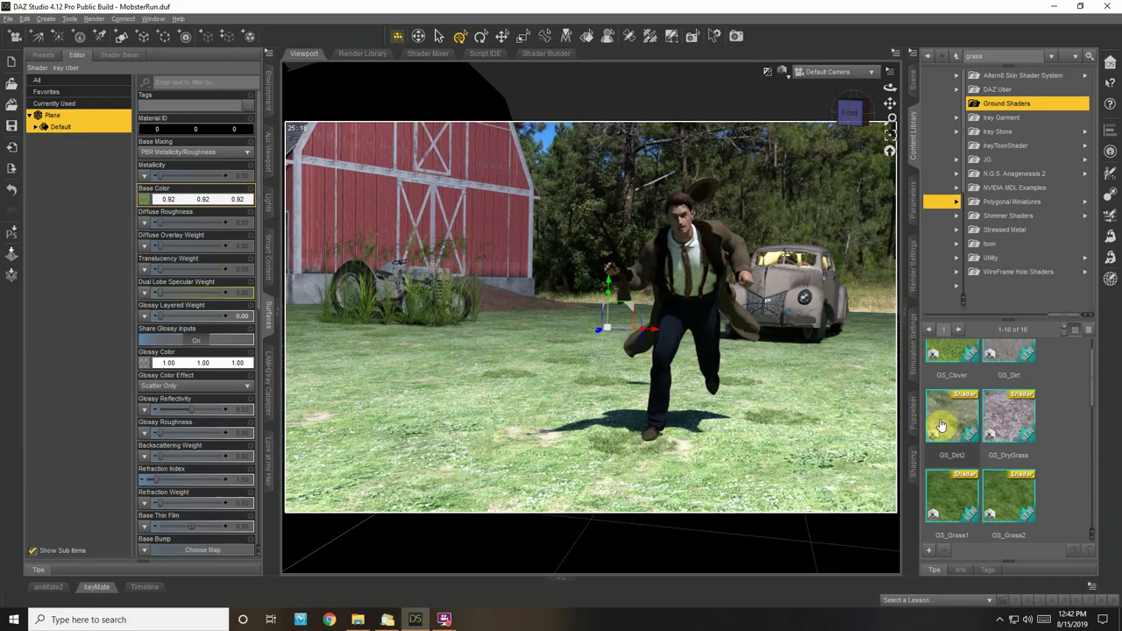
Try the GS_DryGrass shader on the ground plane
mouse_move(944, 424)
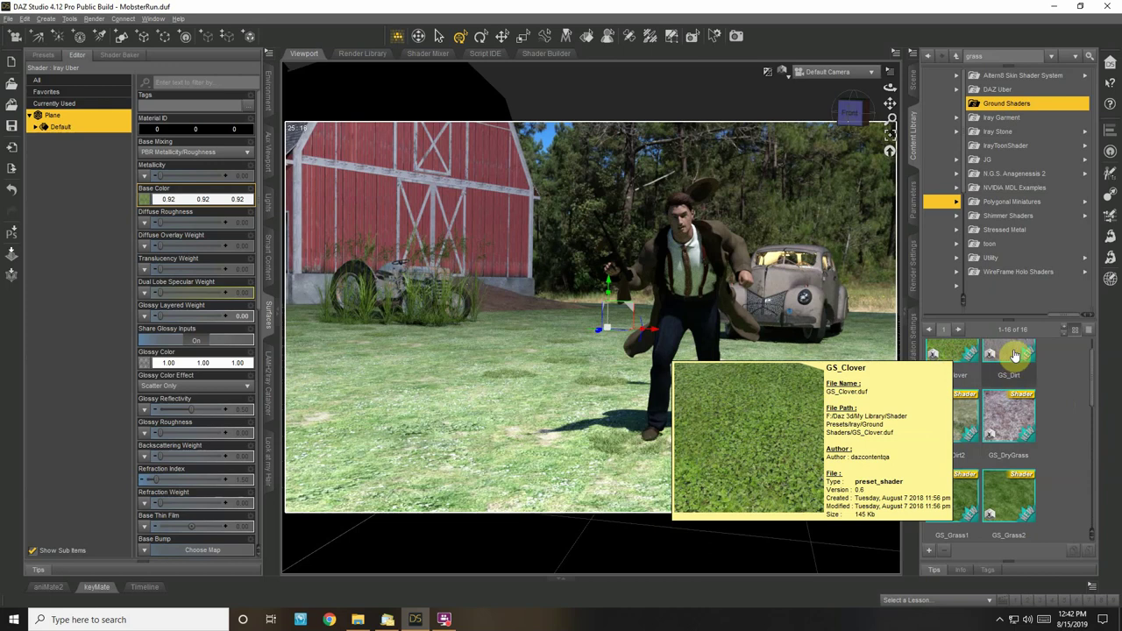
mouse_move(1010, 355)
mouse_move(1024, 422)
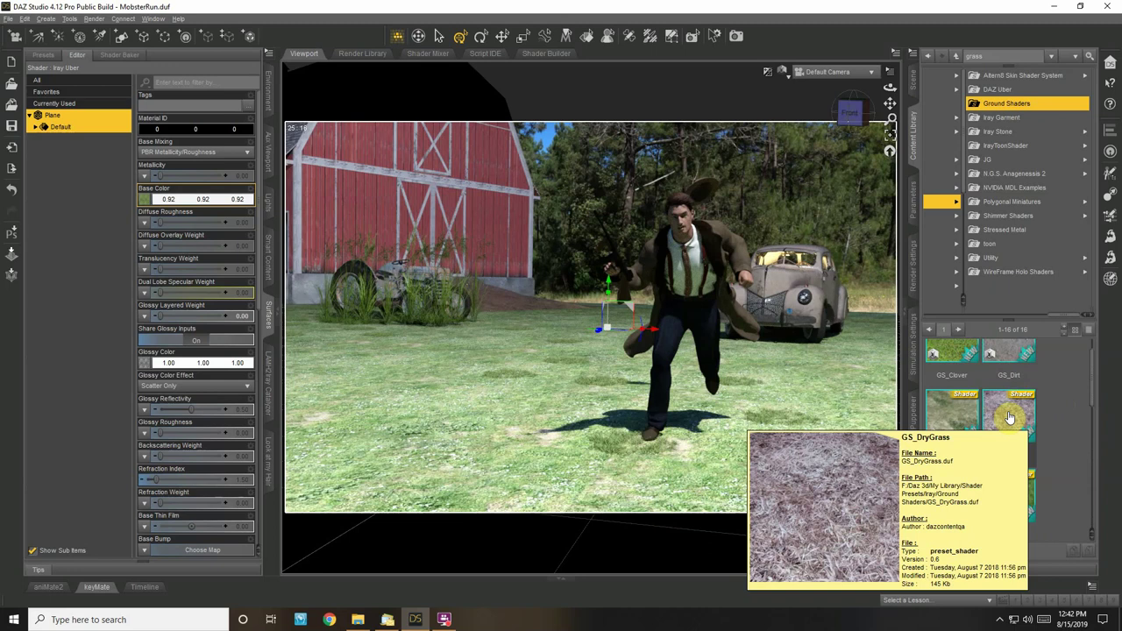
double_click(1010, 418)
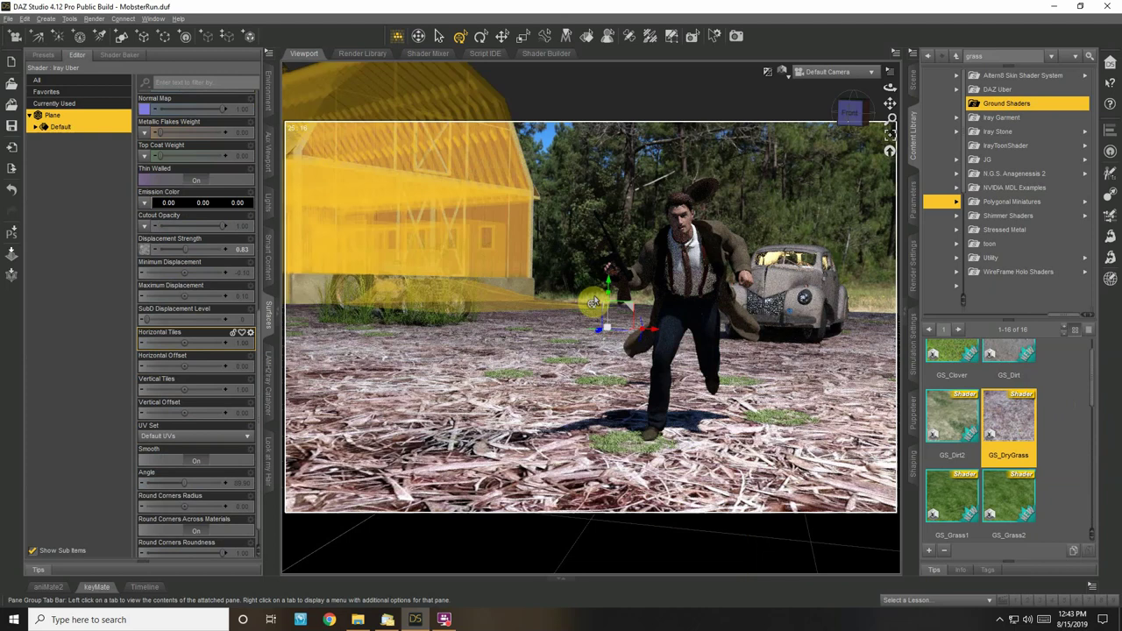
left_click_drag(874, 324, 825, 323)
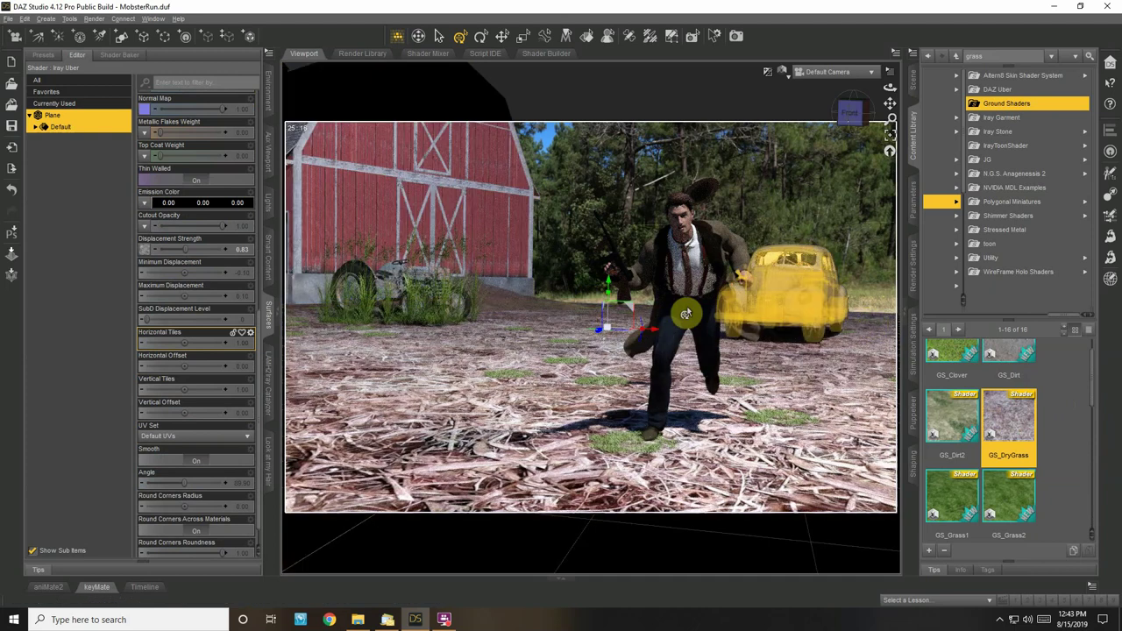
Apply the GS_Dirt2 shader to the ground plane and set its horizontal and vertical tiles to 6
double_click(954, 421)
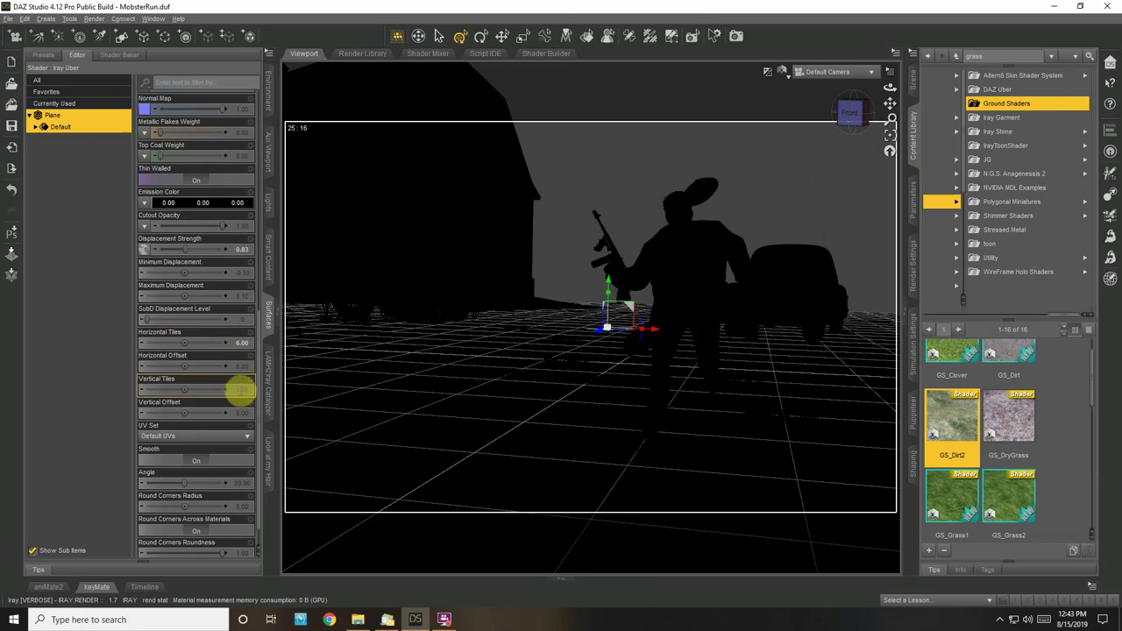
left_click(238, 389)
type("6")
key("Return")
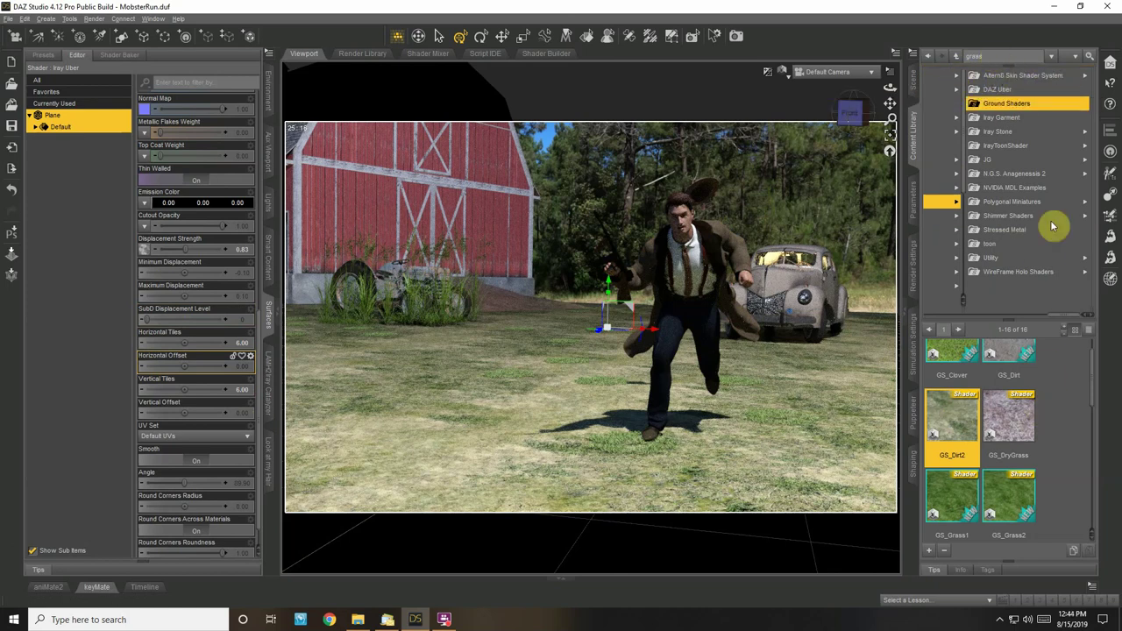
Search the content library for grass and look through the FIM3-Flat models in the Grass Tiles Flat folder
key("Return")
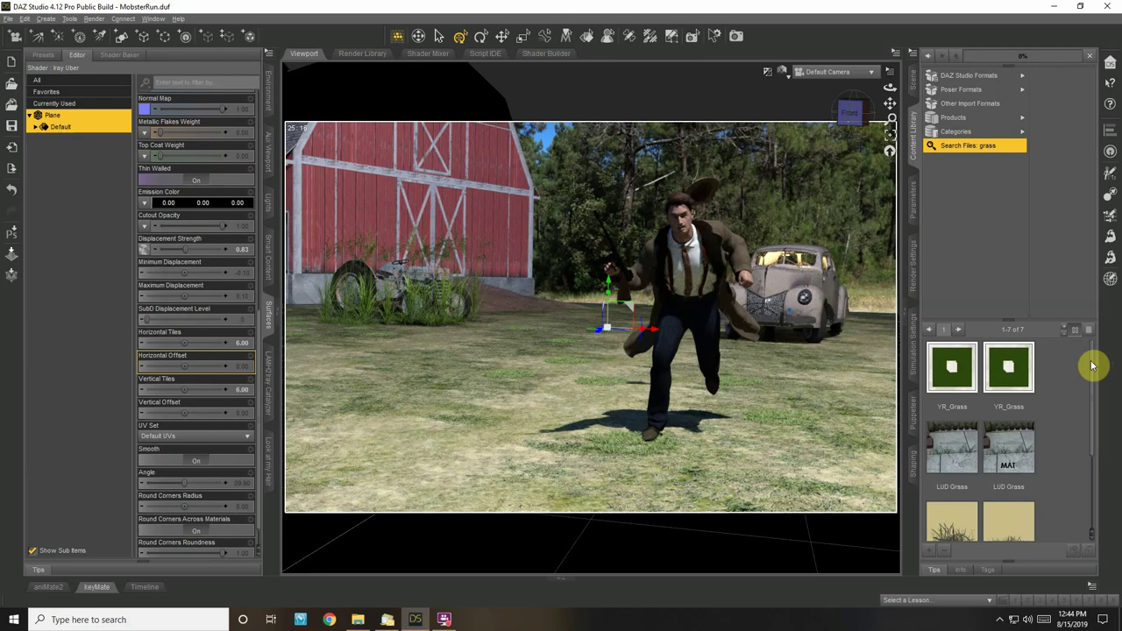
scroll(1016, 399, "down", 3)
mouse_move(1017, 399)
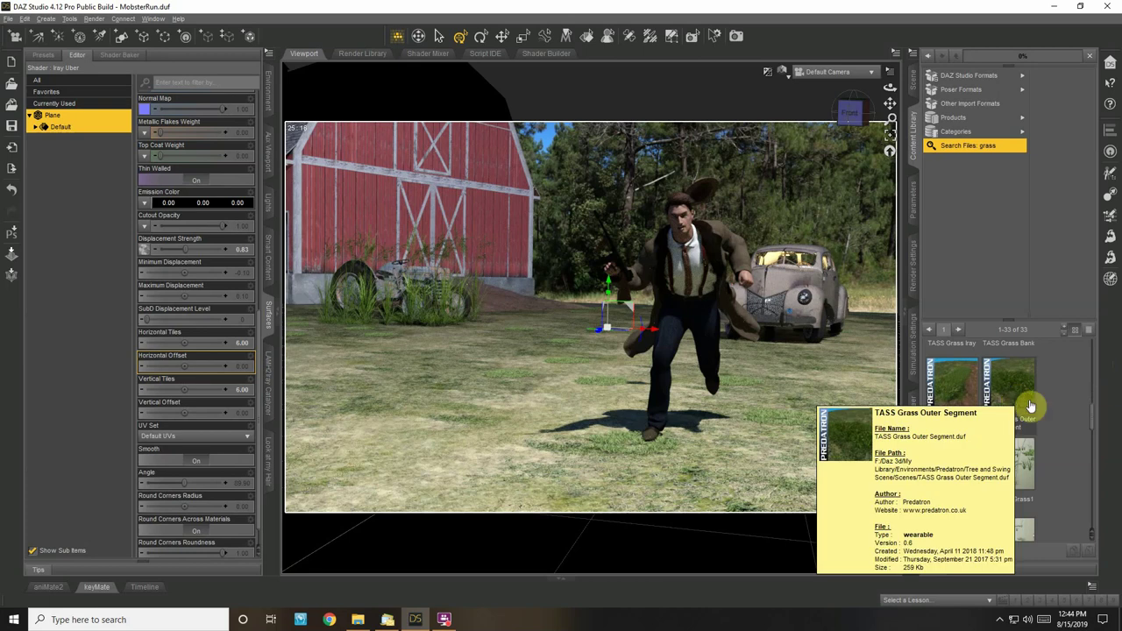
left_click_drag(1091, 418, 1092, 432)
left_click(995, 91)
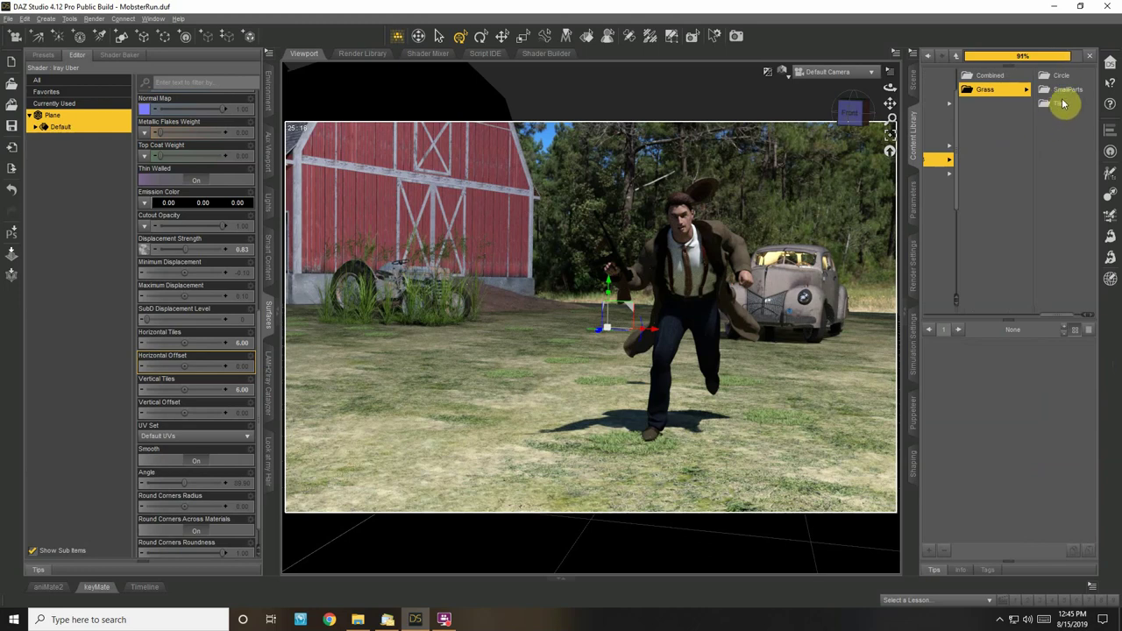
left_click(1063, 103)
left_click(1059, 77)
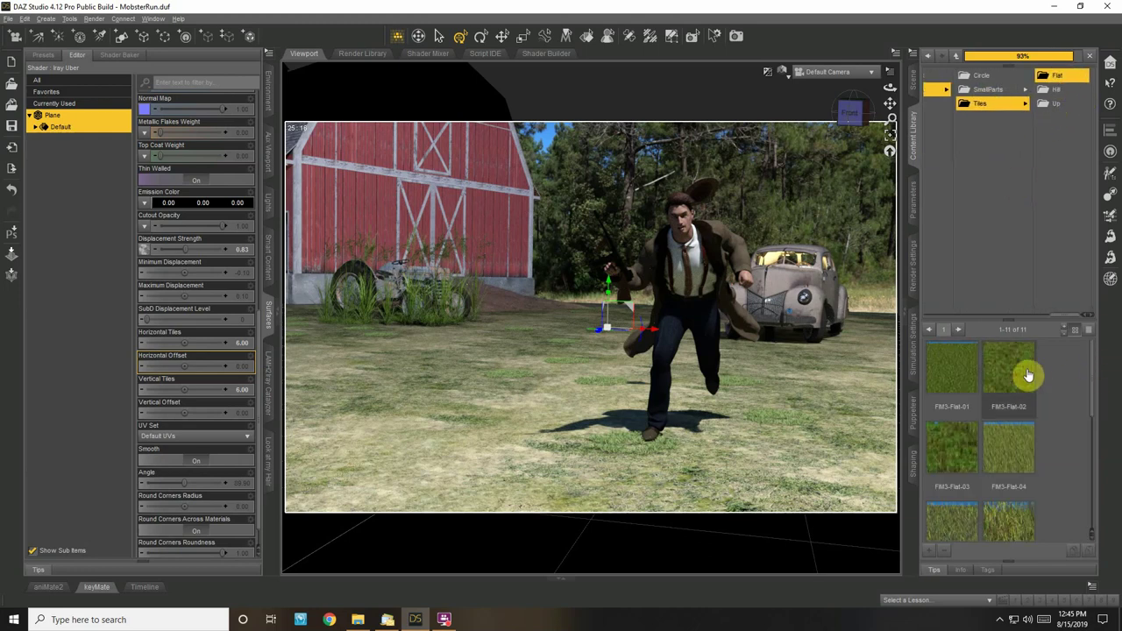
mouse_move(1028, 375)
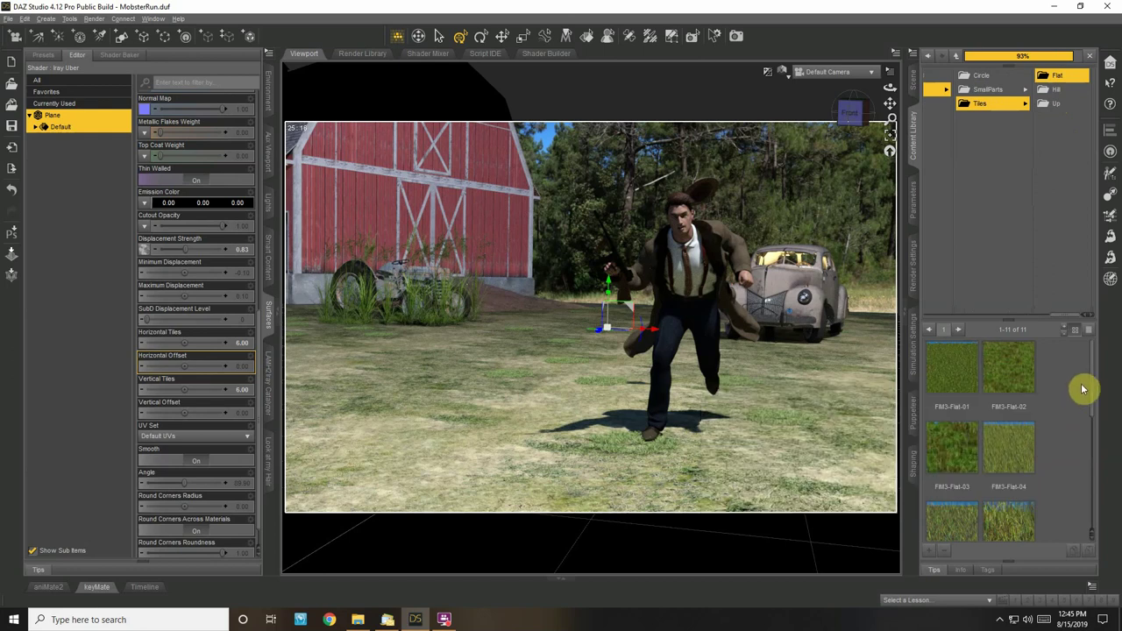
left_click_drag(1095, 398, 1092, 454)
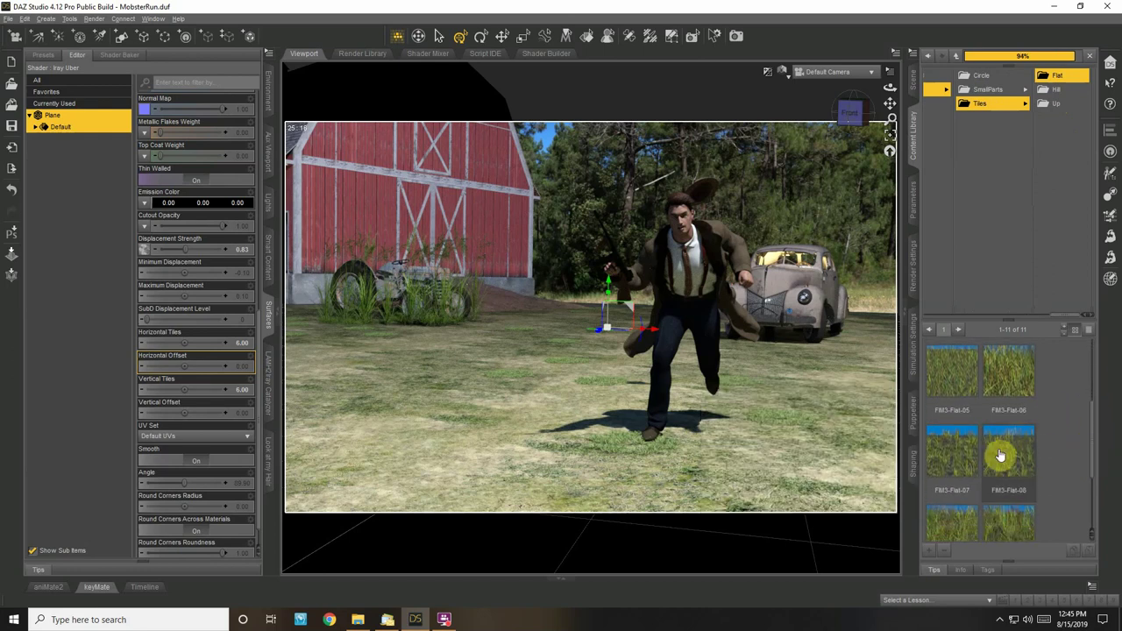
mouse_move(1000, 455)
mouse_move(1004, 390)
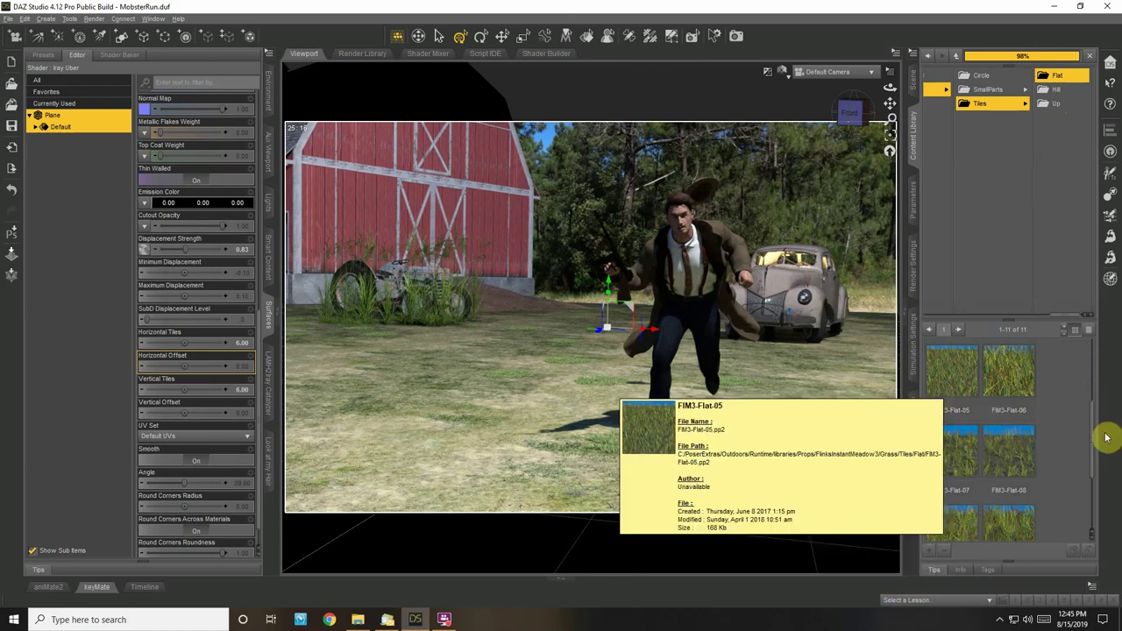
left_click_drag(1094, 436, 788, 77)
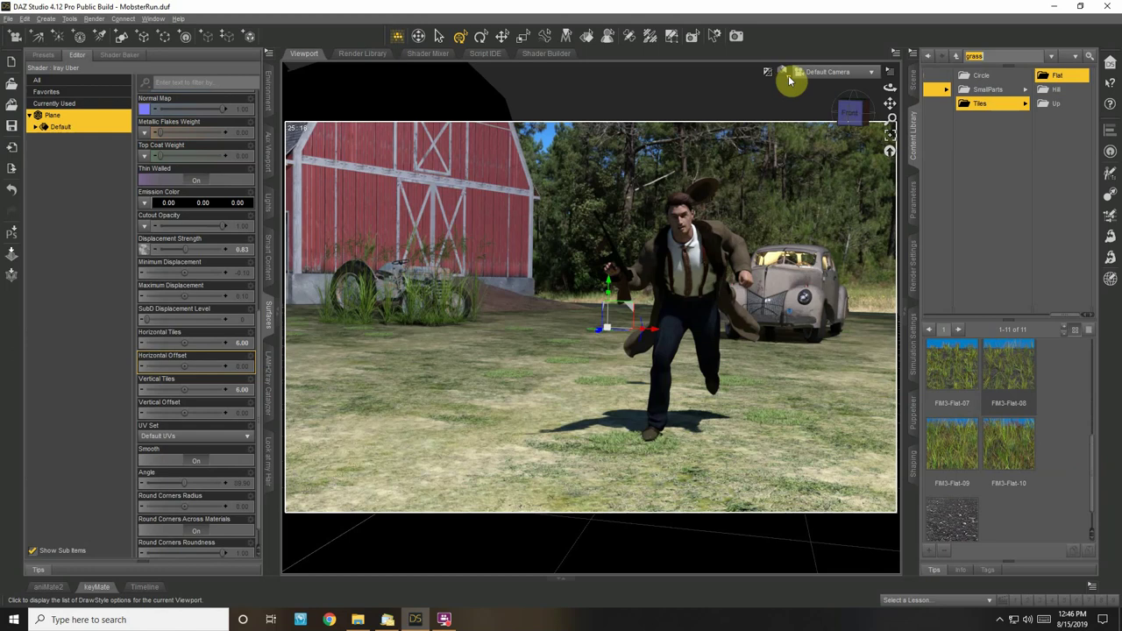
Switch the viewport out of the rendered preview and delete the UltraScatter grass and the tao_Short Grass Patch from the scene
left_click(788, 80)
left_click(788, 148)
left_click(961, 146)
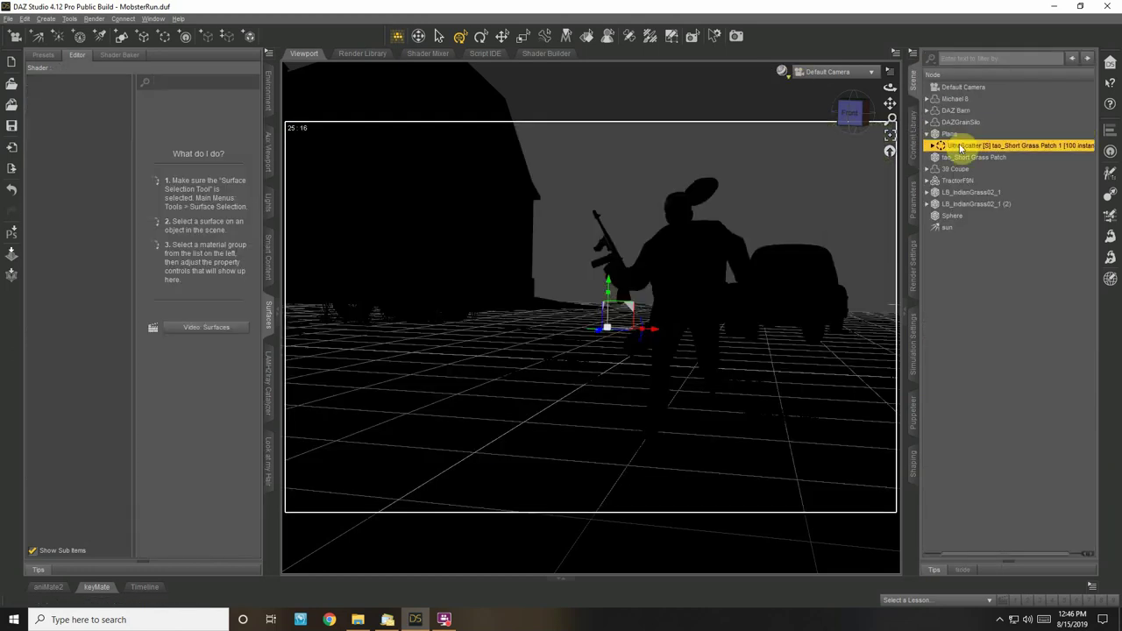
key("Delete")
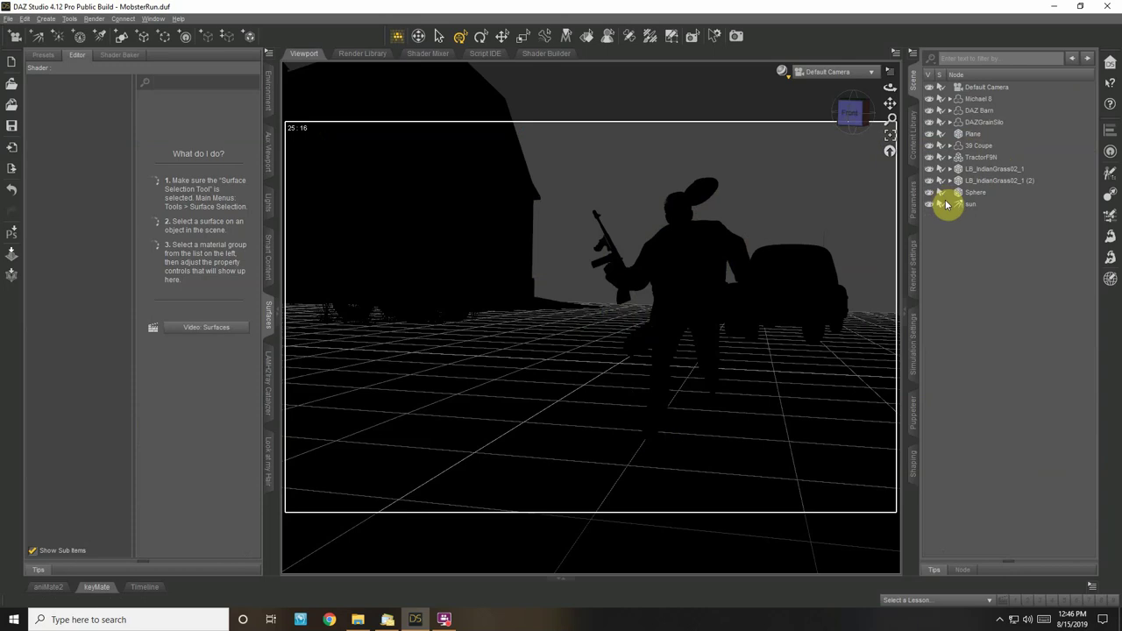
Load the FIM3-Flat-08 grass tile and frame it in the Perspective View
left_click(915, 130)
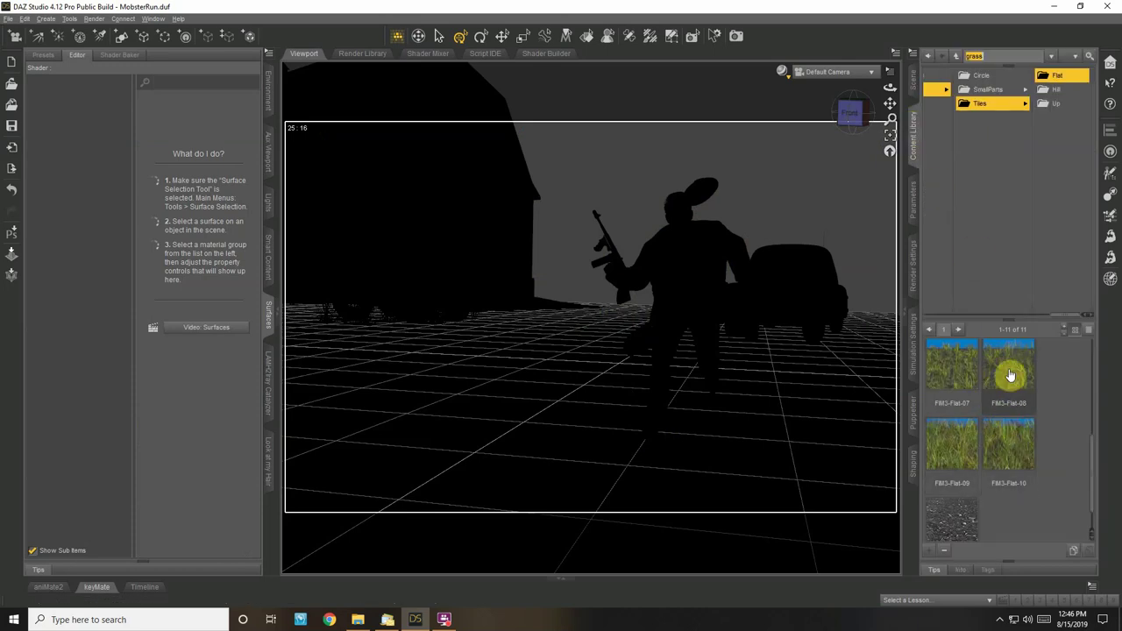
double_click(1010, 375)
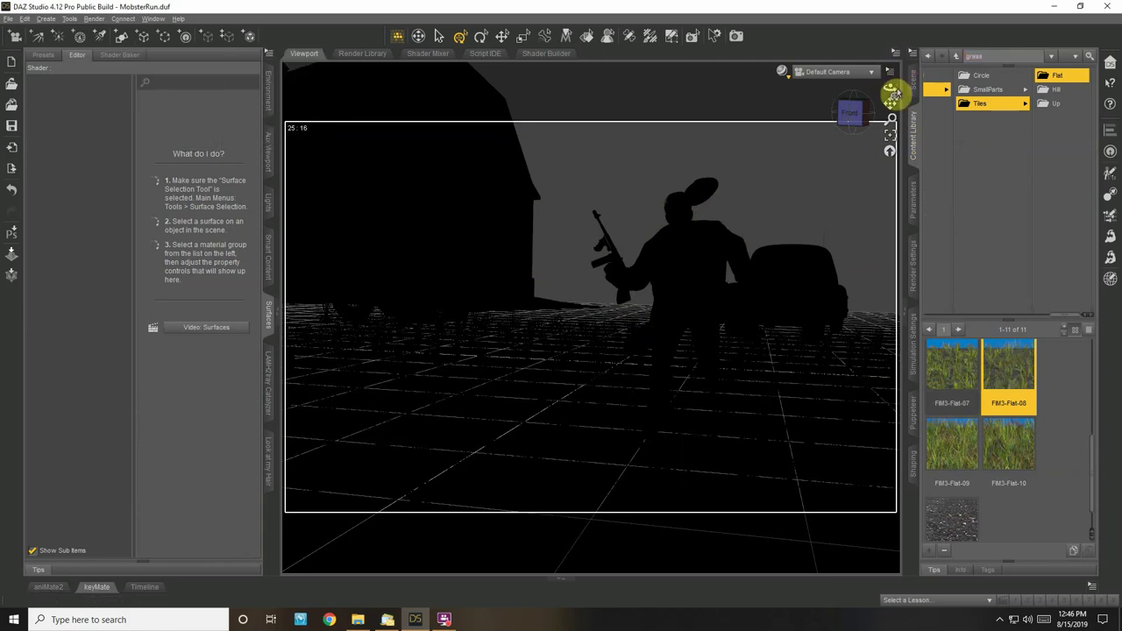
left_click(872, 75)
left_click(868, 87)
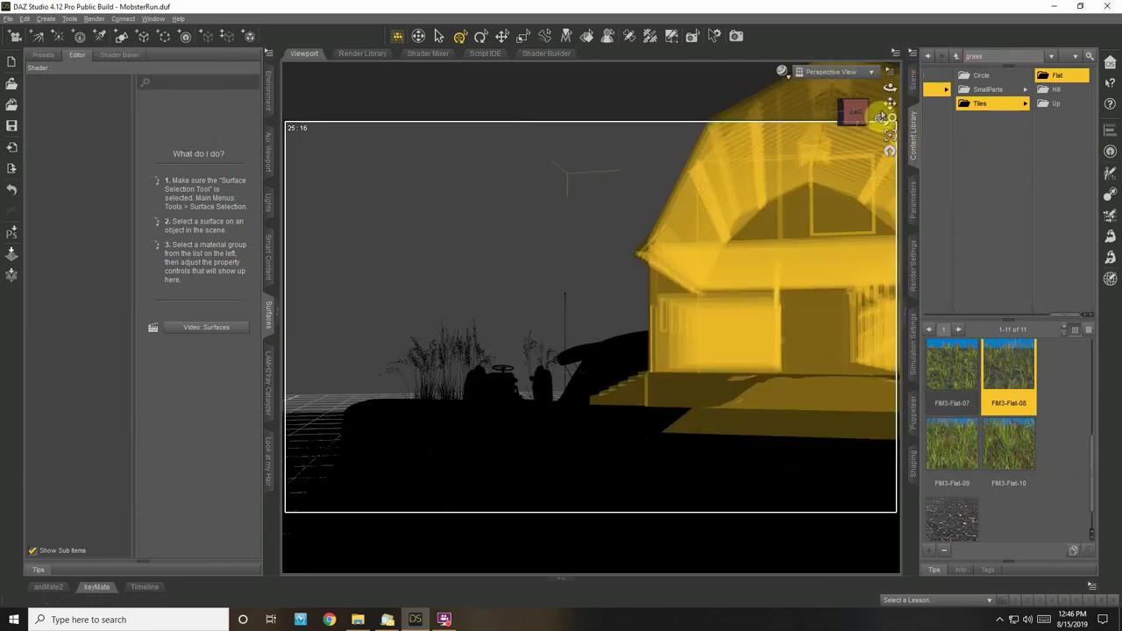
left_click_drag(886, 88, 921, 114)
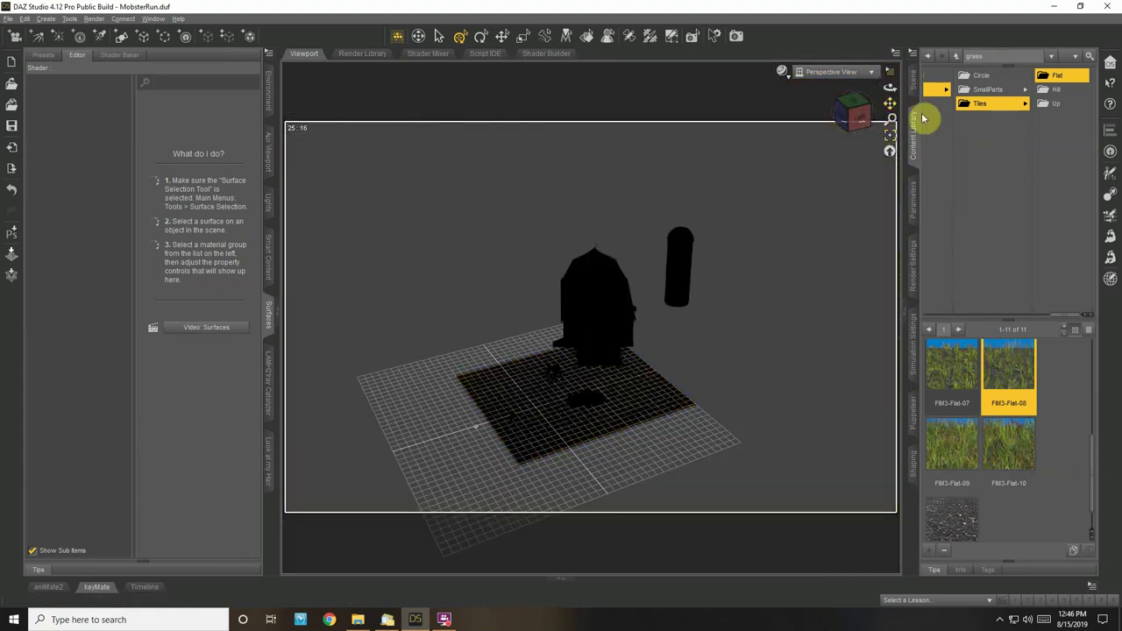
left_click(911, 88)
left_click(982, 215)
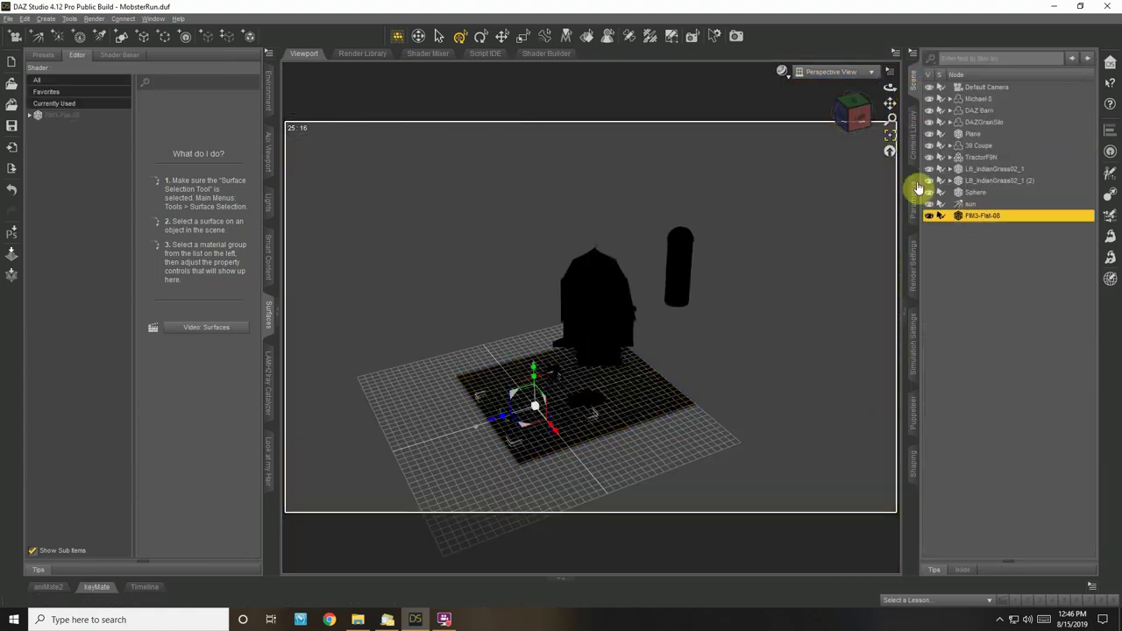
left_click(890, 137)
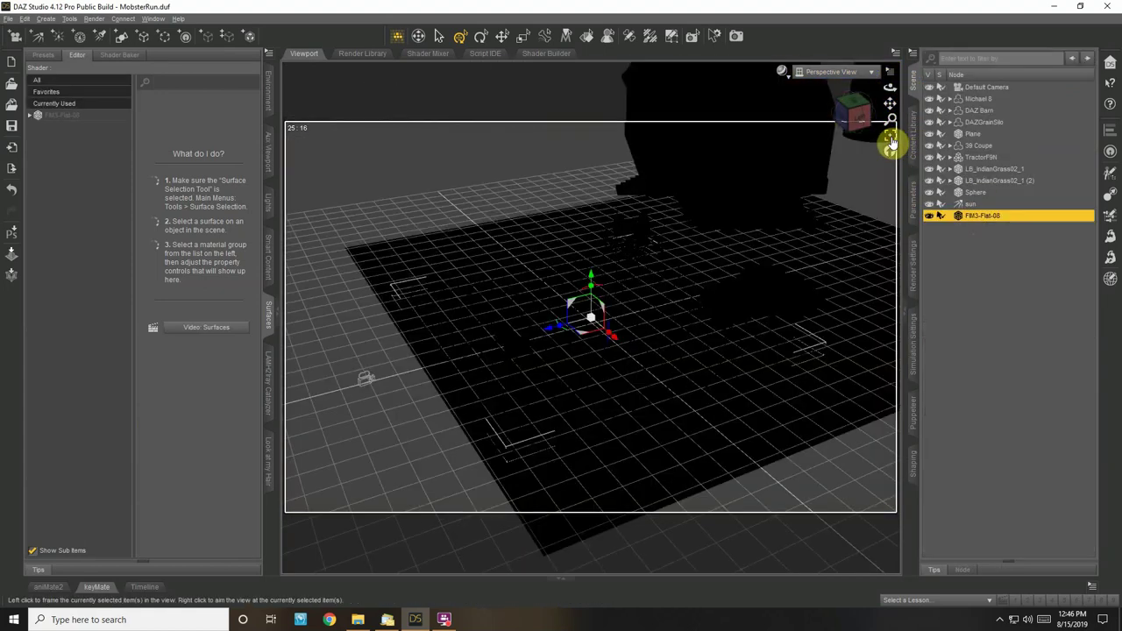
Turn on the sun light's illumination and set its intensity to 100%
left_click(970, 204)
left_click(268, 202)
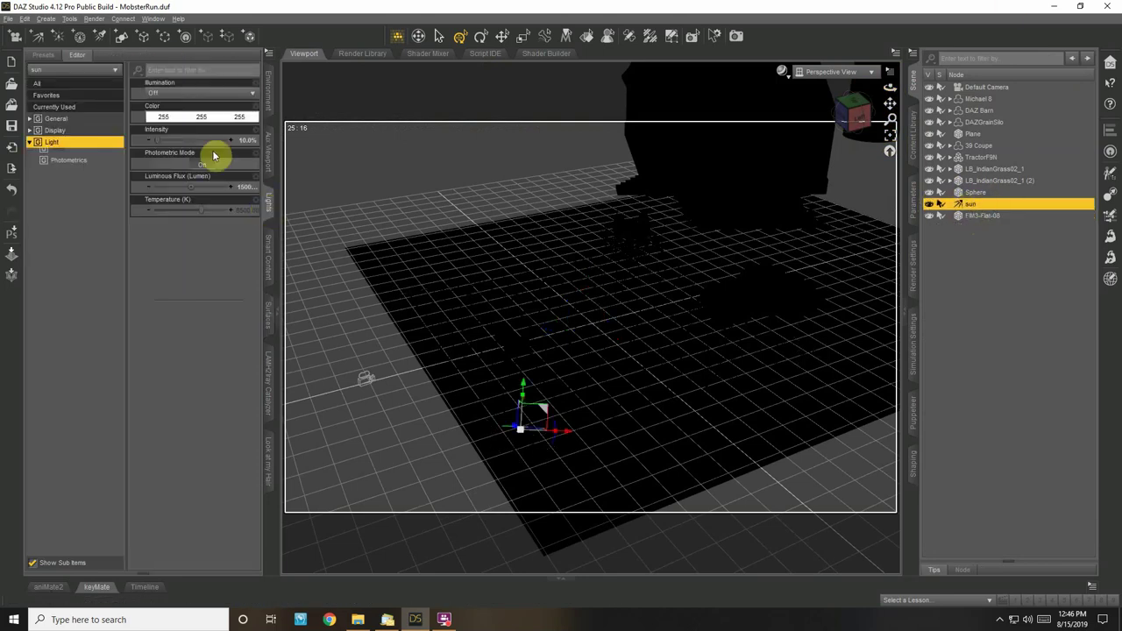
left_click(153, 93)
left_click(159, 98)
left_click(175, 93)
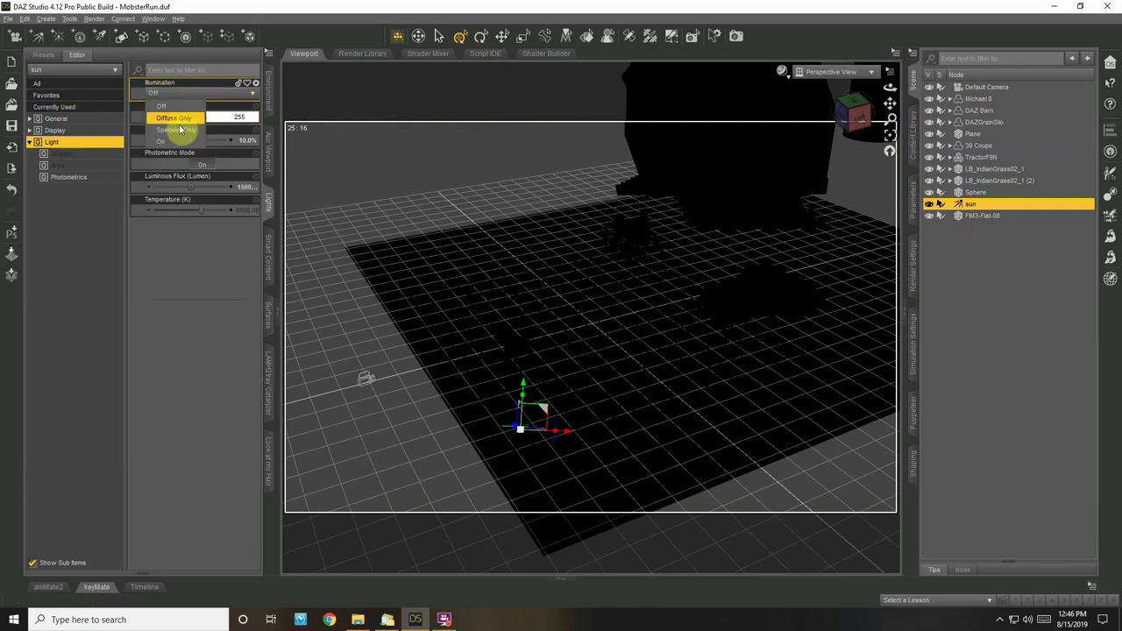
left_click(168, 140)
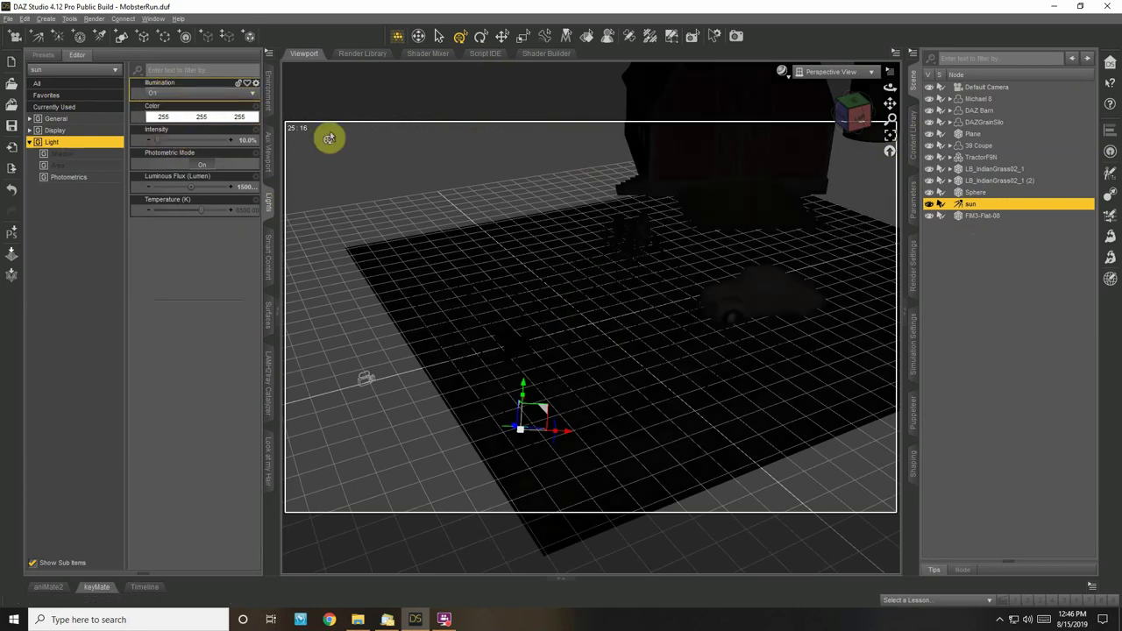
left_click(244, 140)
type("100")
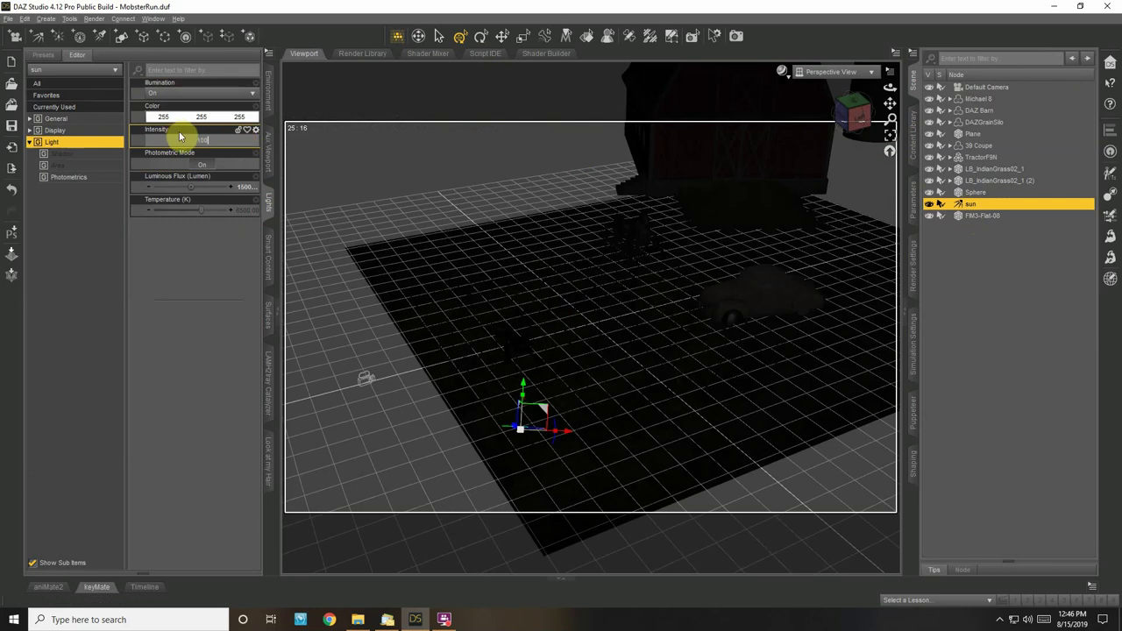
key("Return")
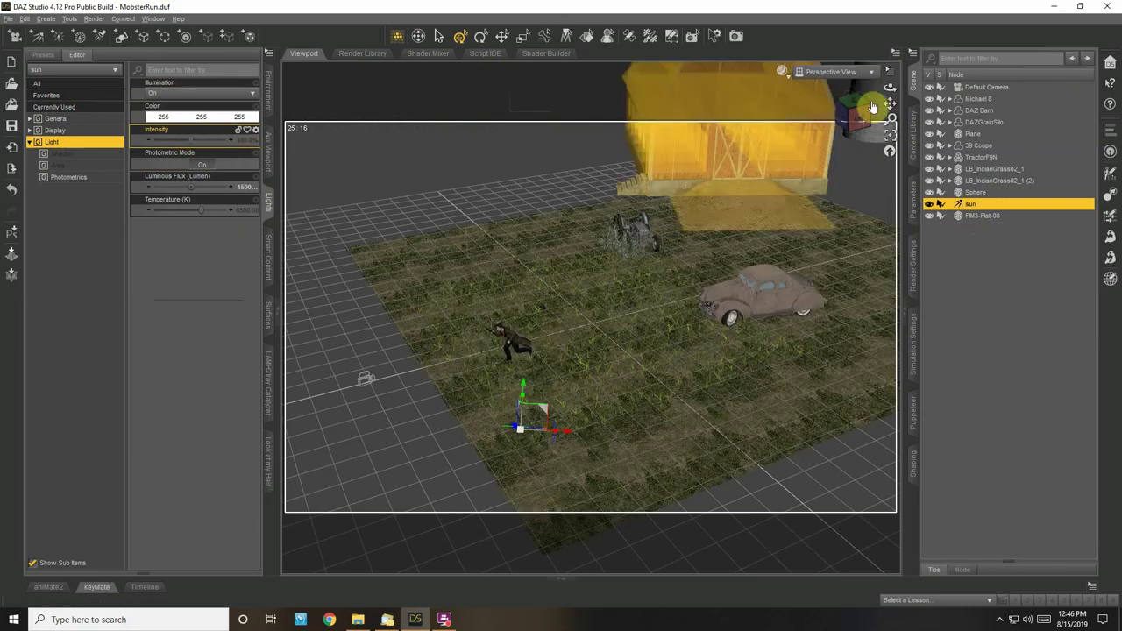
Check the coverage of the FIM3-Flat-08 grass around the running figure by hiding the ground plane and showing it again
left_click_drag(887, 95, 886, 112)
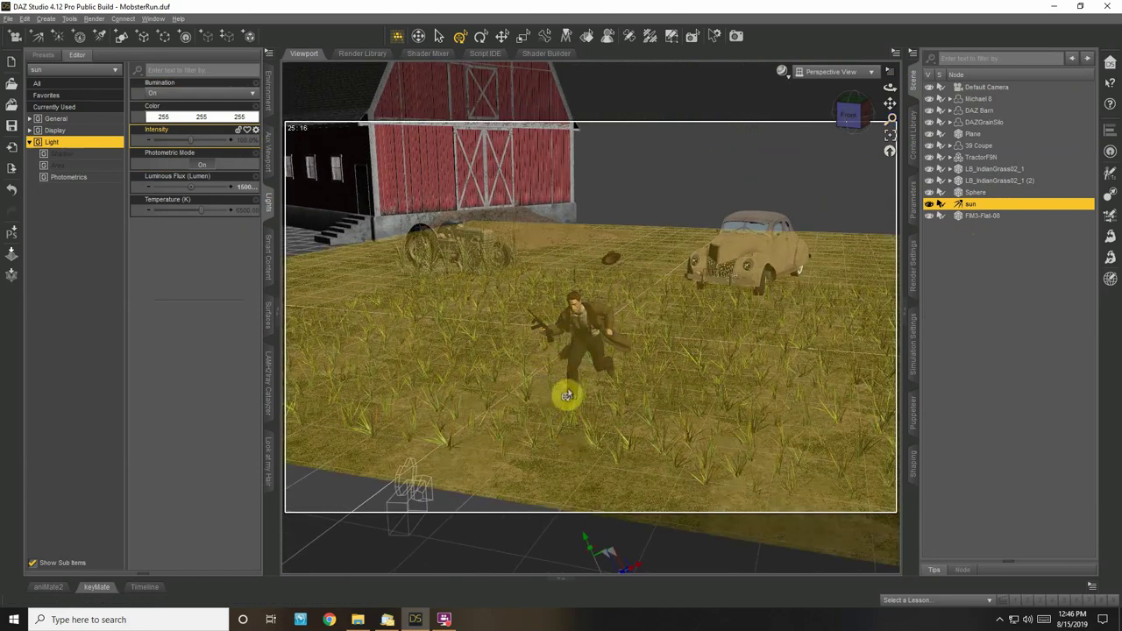
left_click(988, 215)
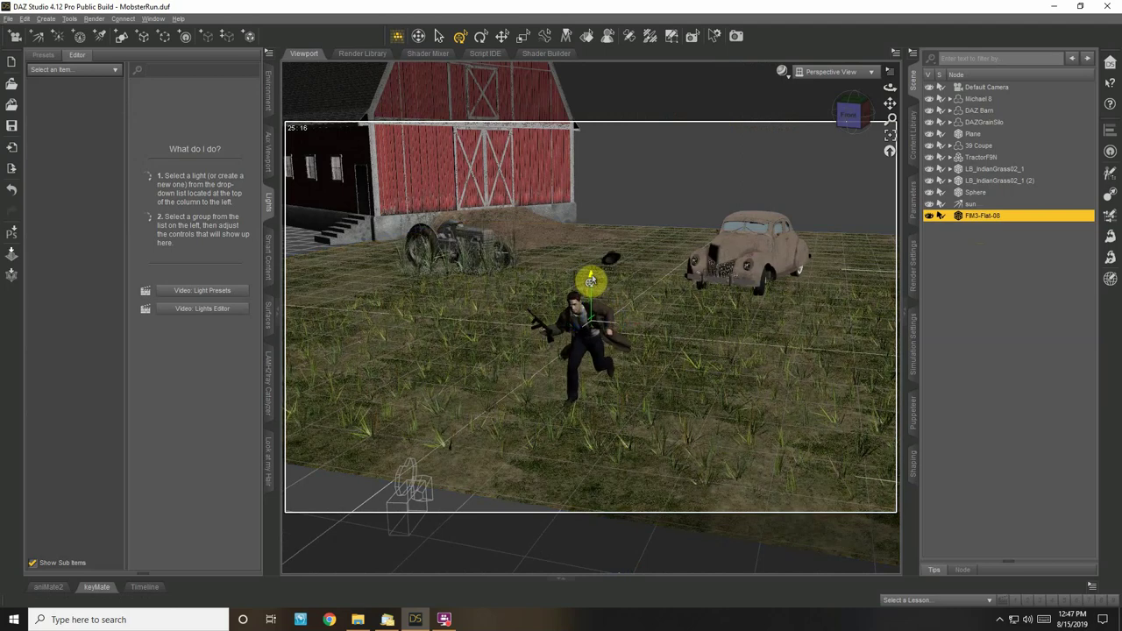
left_click(612, 335)
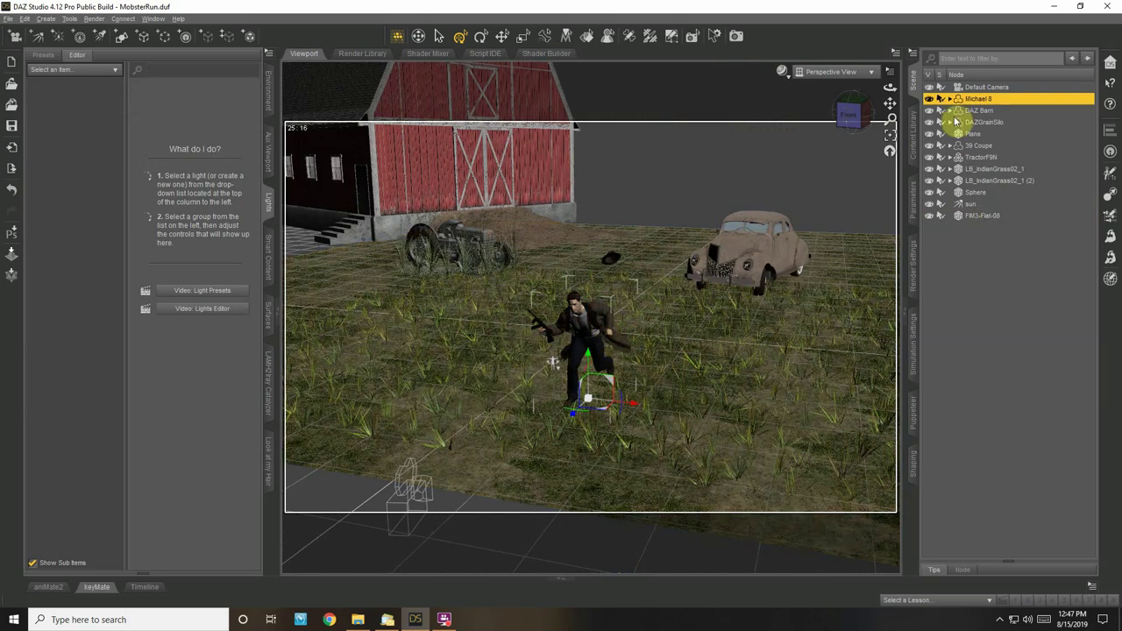
left_click(976, 215)
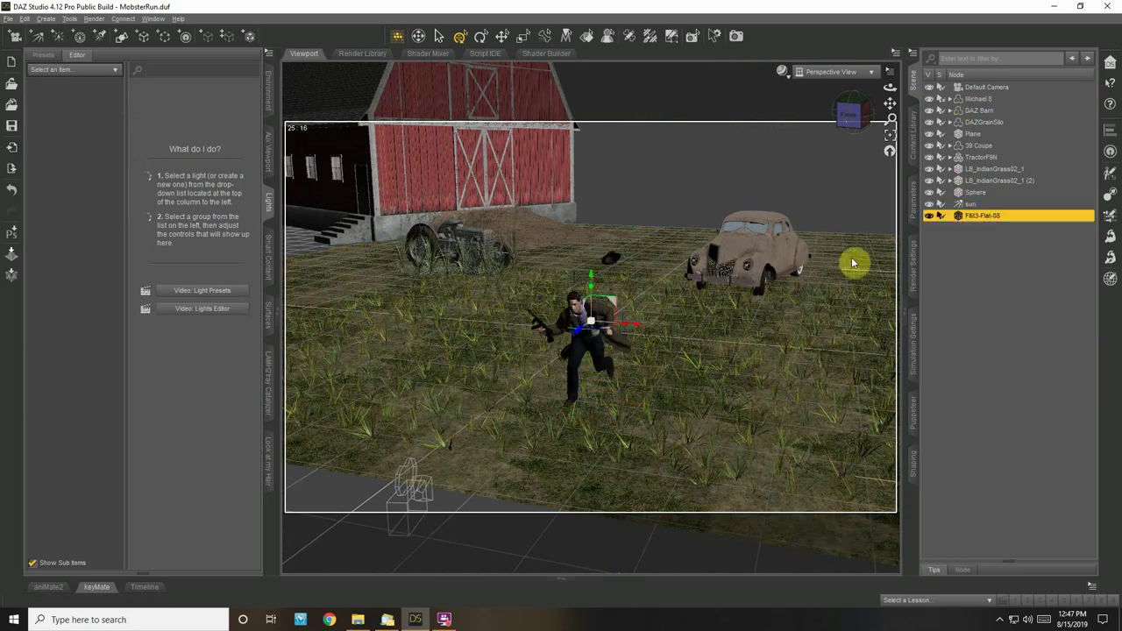
left_click(931, 134)
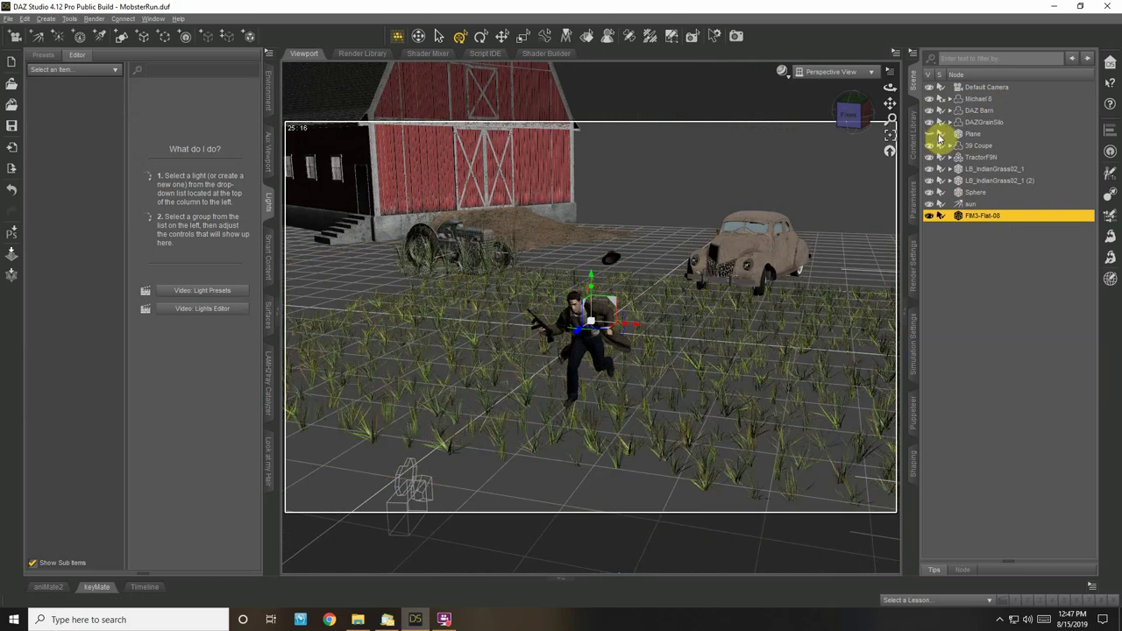
left_click(929, 135)
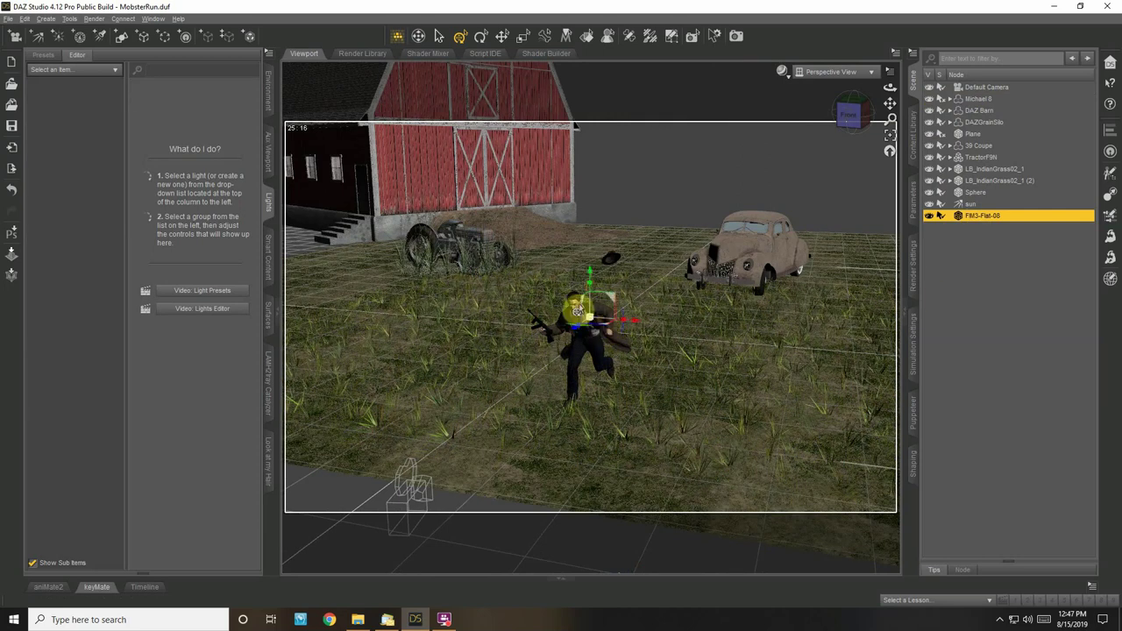
Create two node instances of the FIM3-Flat-08 grass tile and expand their group in the scene list
left_click(40, 21)
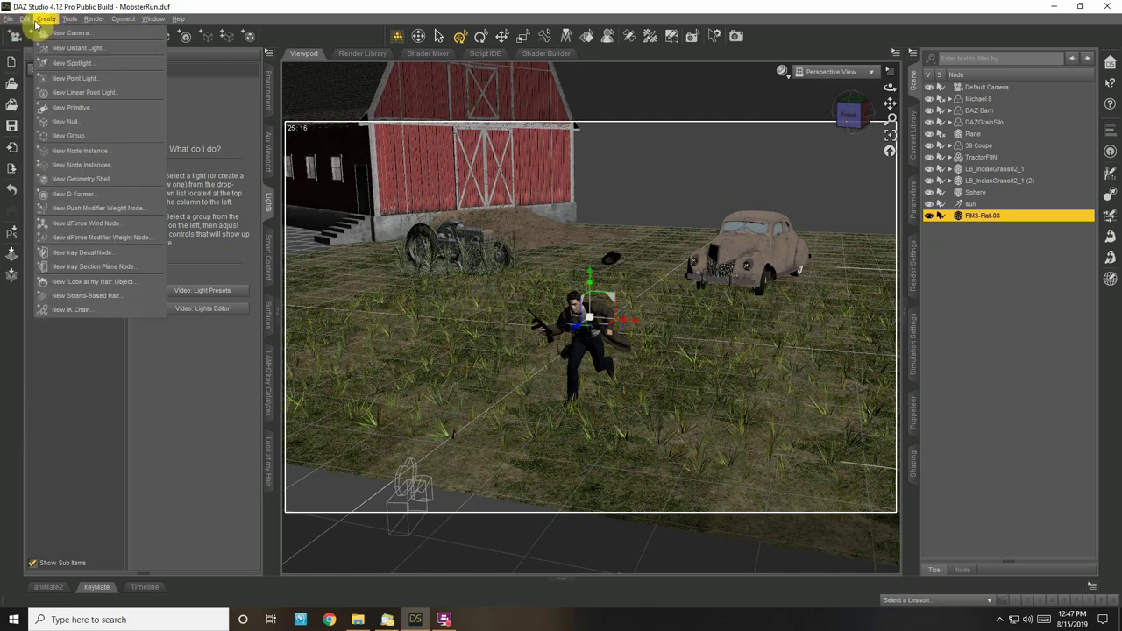
left_click(76, 166)
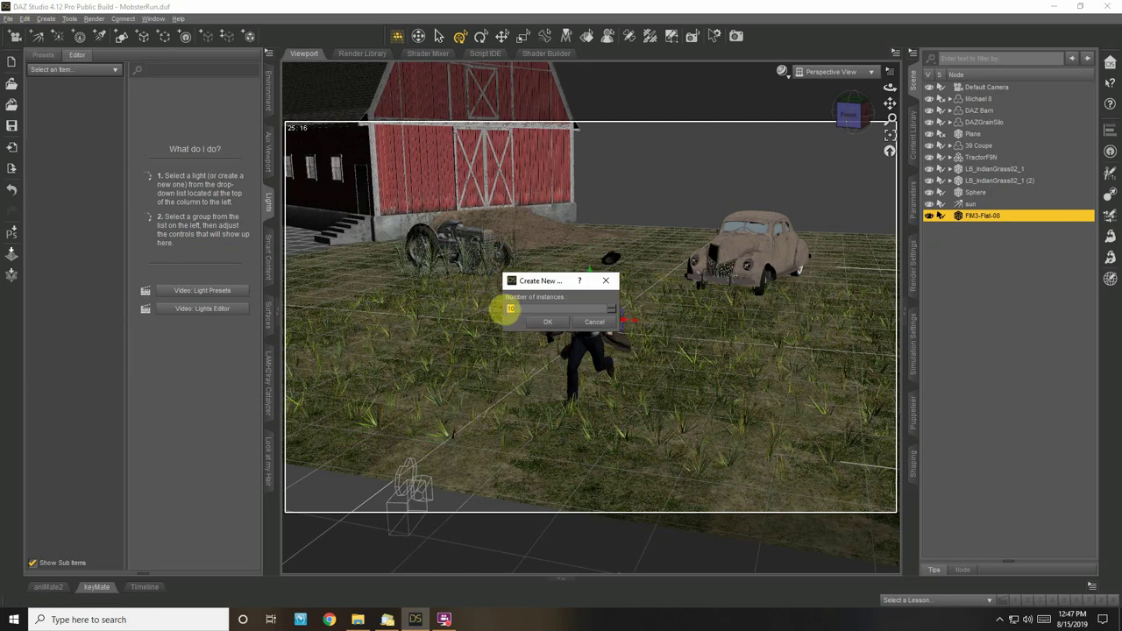
left_click(547, 322)
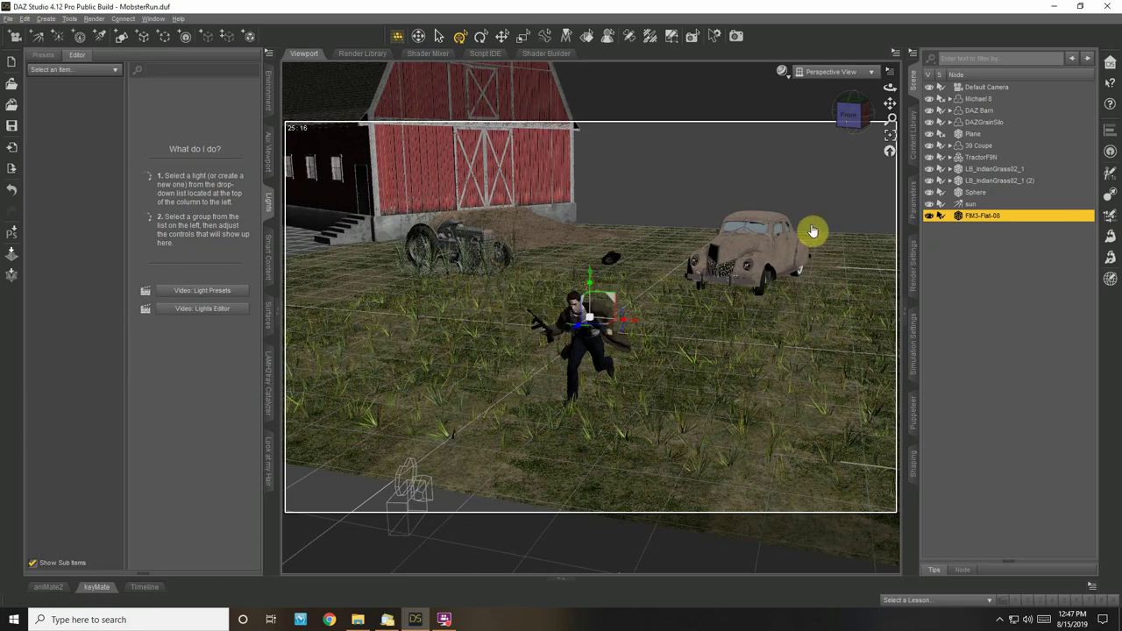
left_click(949, 227)
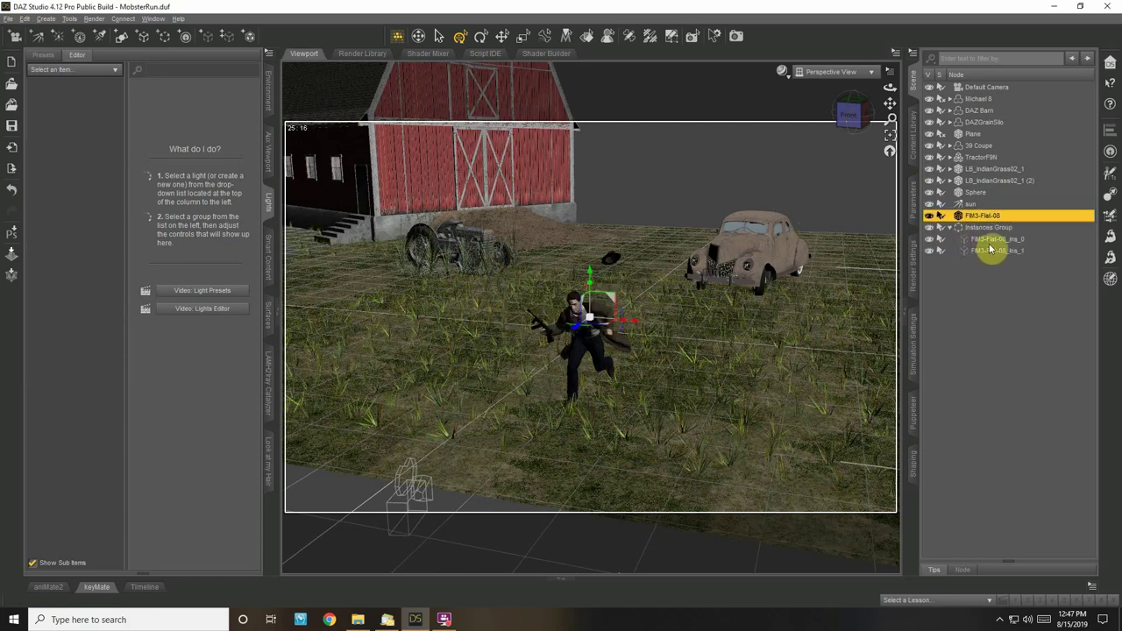
Move the first grass instance from beside the barn into the farmyard, and the second from the barn steps toward the yard's edge near the tractor
left_click(990, 239)
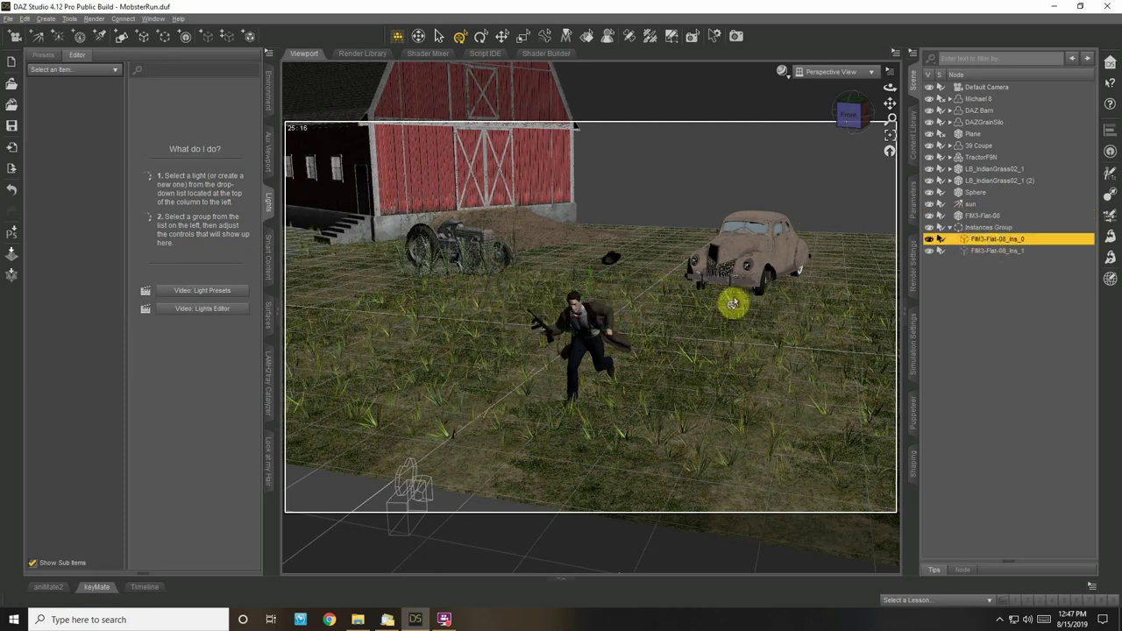
left_click(890, 134)
left_click_drag(890, 88, 887, 103)
left_click_drag(804, 159, 890, 80)
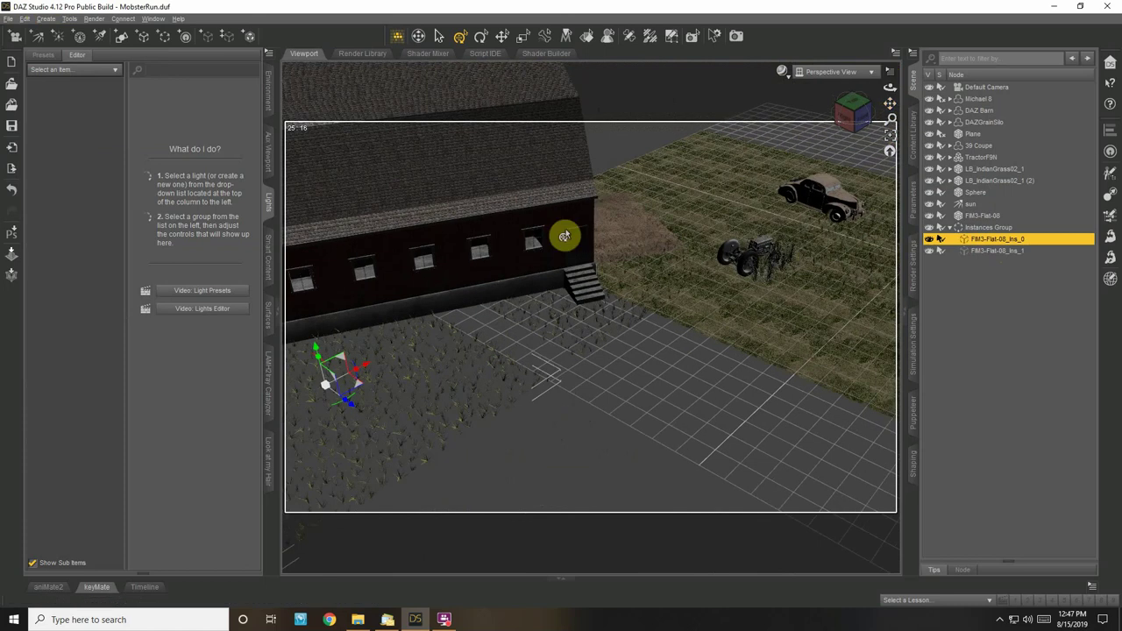
left_click_drag(358, 385, 727, 183)
left_click(994, 251)
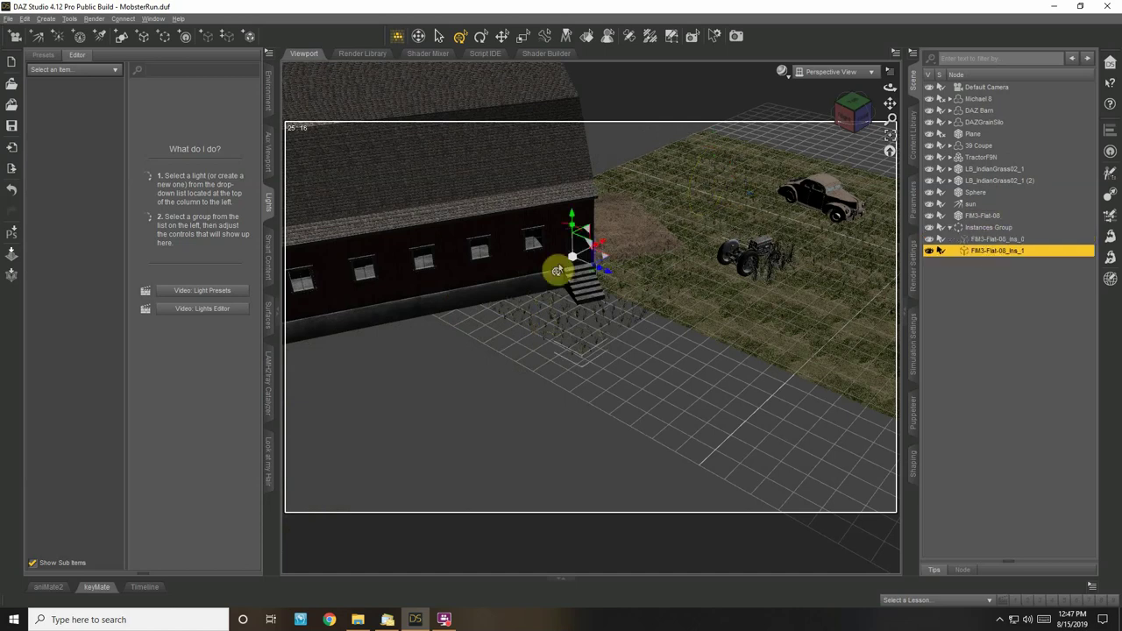
left_click_drag(604, 261, 761, 331)
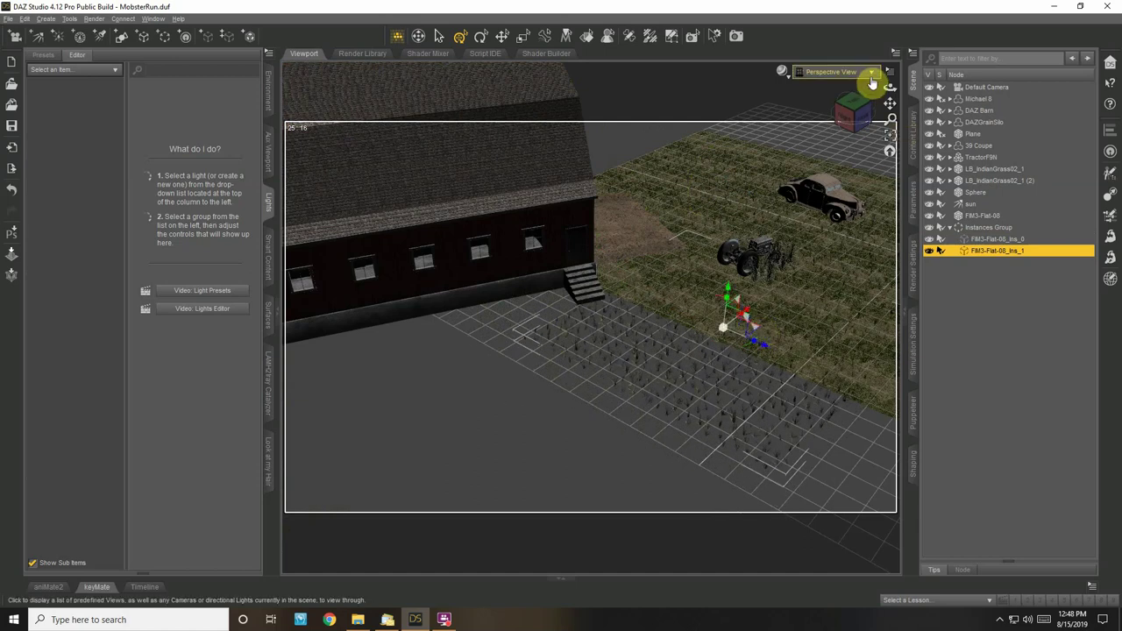
Return to the Default Camera view and add the FlinksBush1-07 and FlinksBush1-04 bushes from the FlinksBushes library folder
left_click(846, 71)
left_click(863, 175)
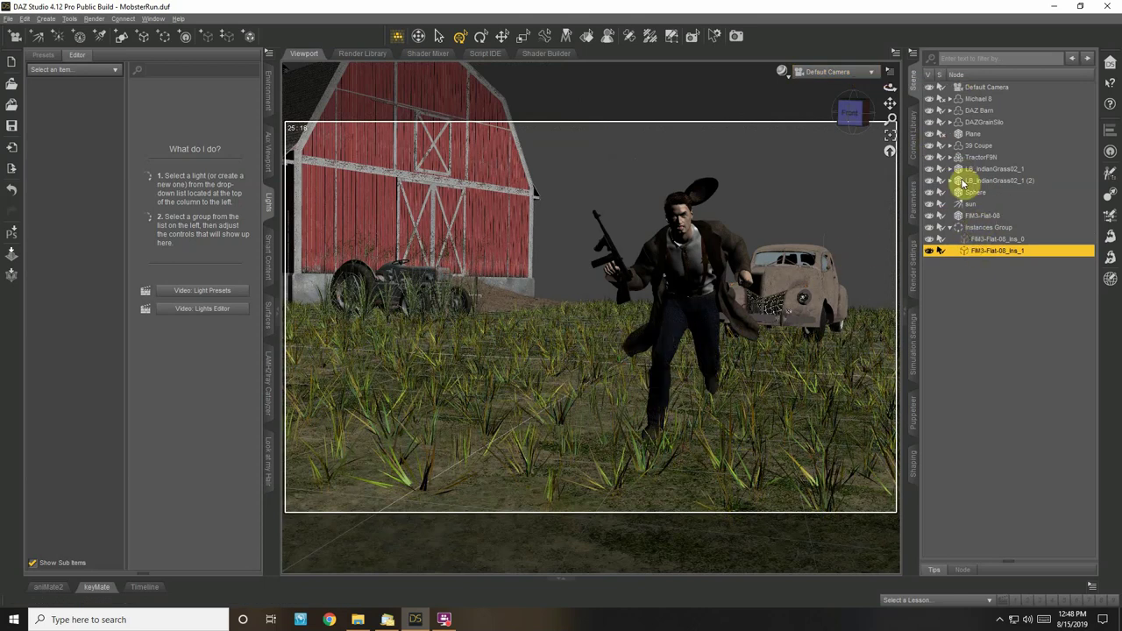
left_click(913, 136)
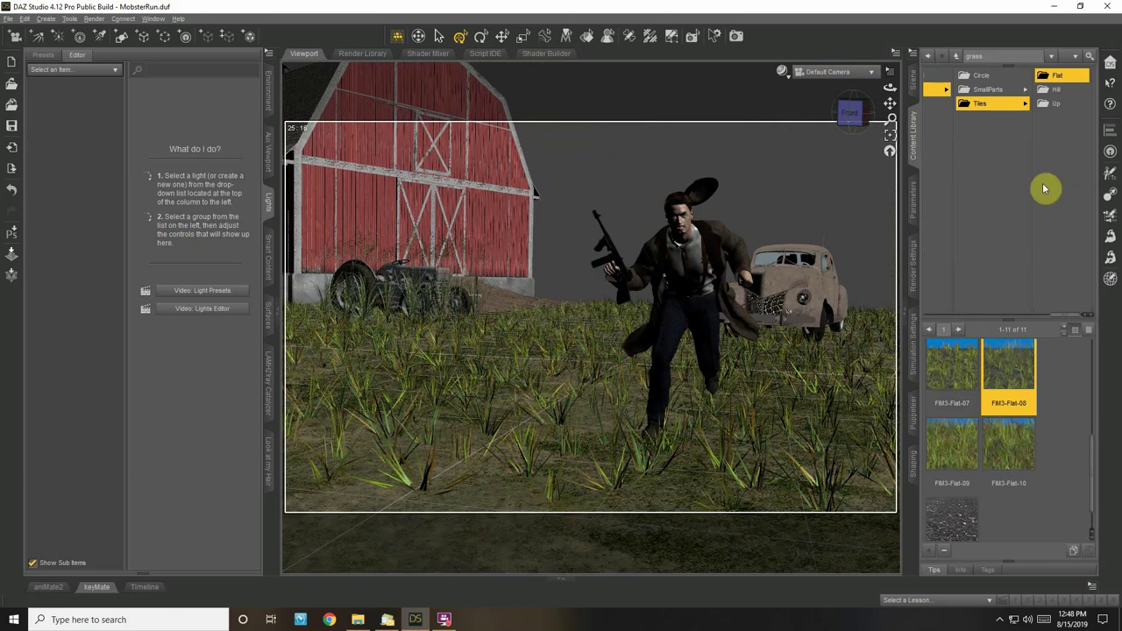
left_click(990, 91)
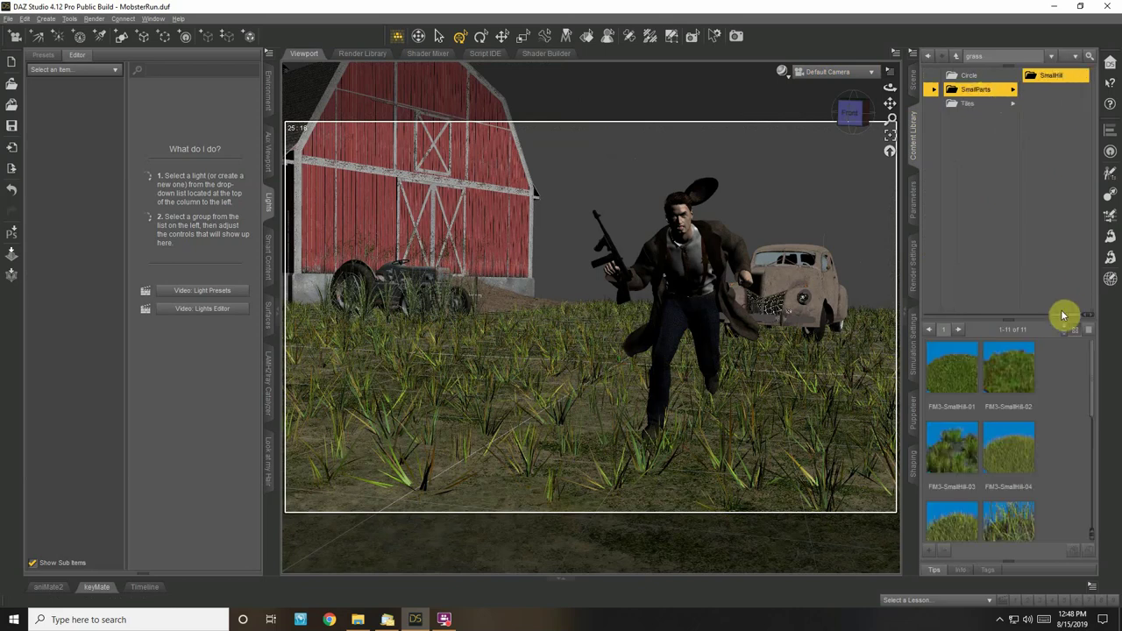
left_click_drag(1054, 323, 1010, 325)
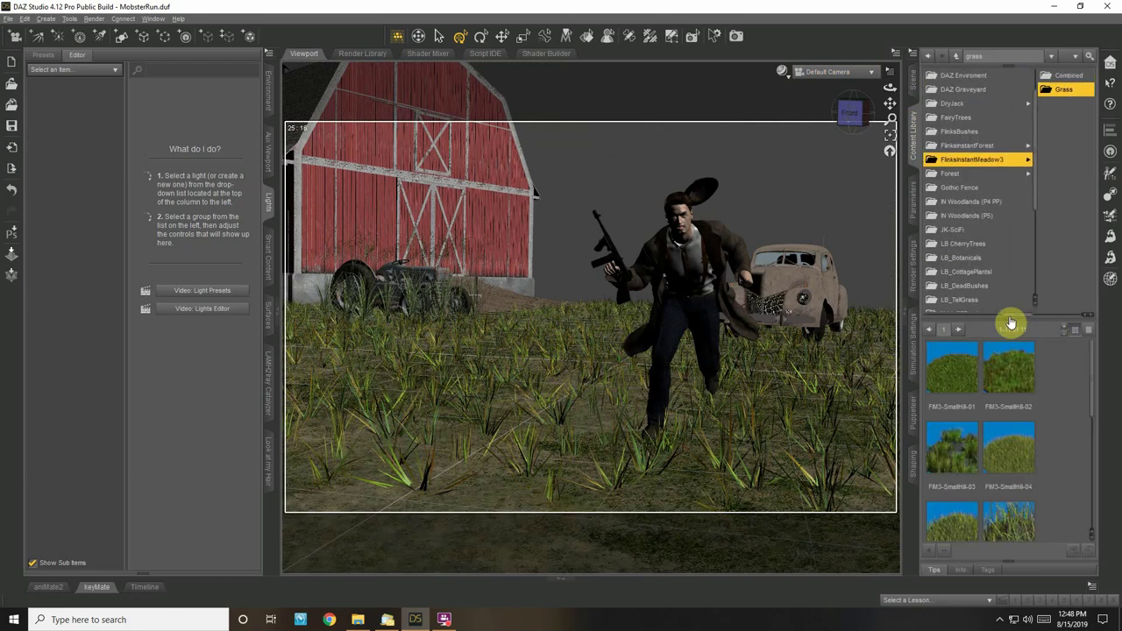
left_click(971, 133)
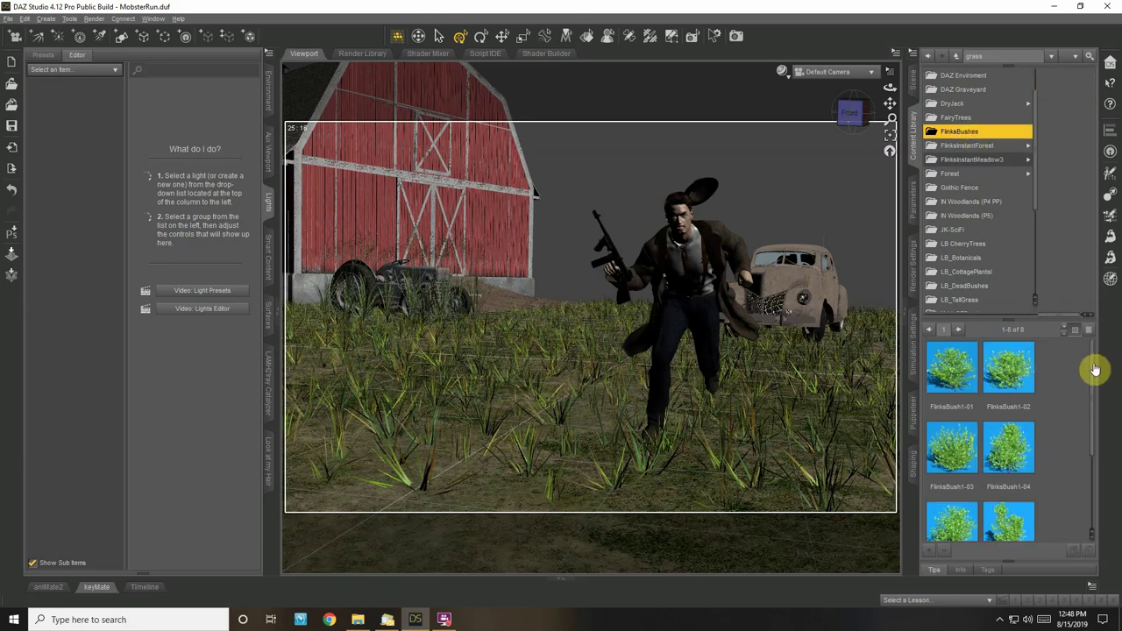
scroll(1095, 369, "down", 1)
double_click(1008, 398)
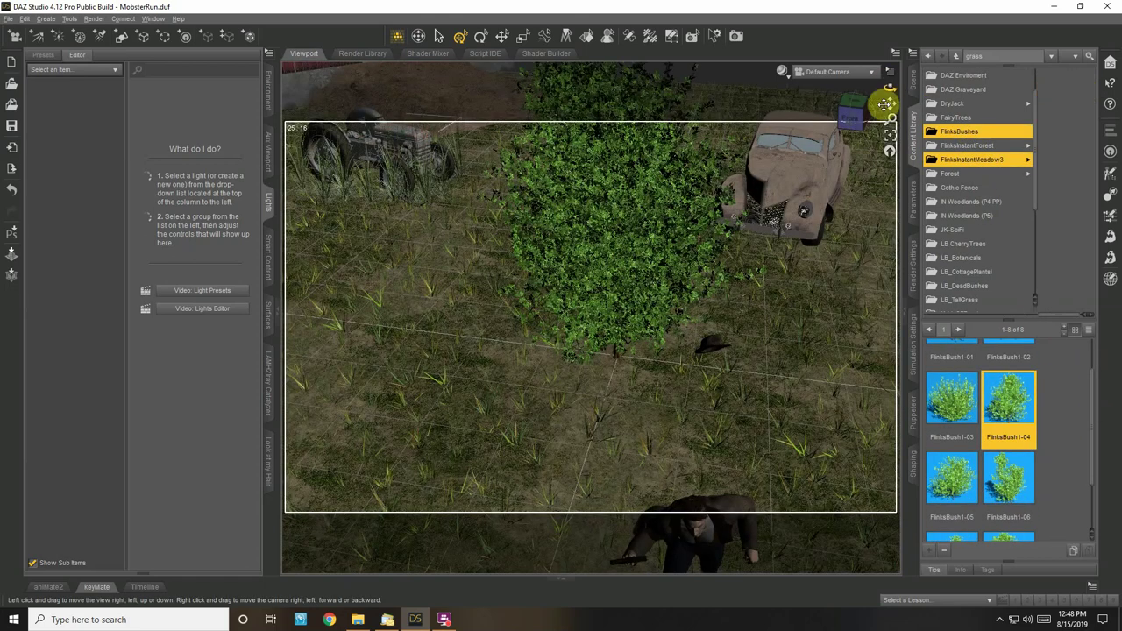
Move FlinksBush1-07 to the far edge of the yard between the barn and coupe, and FlinksBush1-04 to the edge behind the coupe
mouse_move(885, 104)
left_mouse_down()
mouse_move(841, 225)
mouse_move(892, 106)
left_mouse_up()
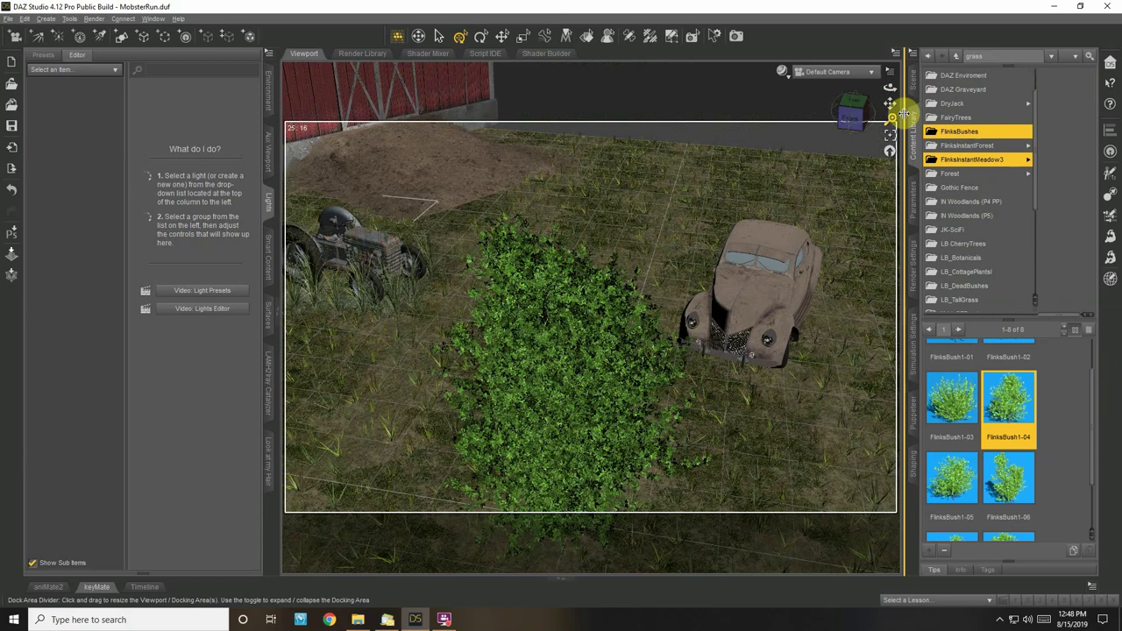
left_click(912, 84)
left_click(943, 267)
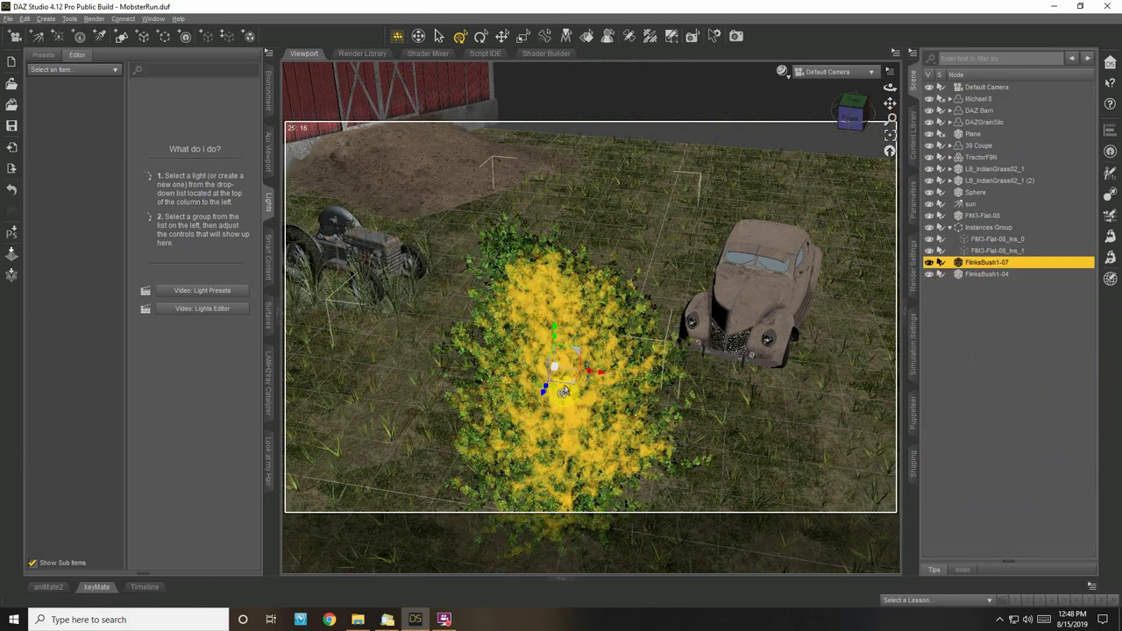
left_click_drag(567, 383, 636, 98)
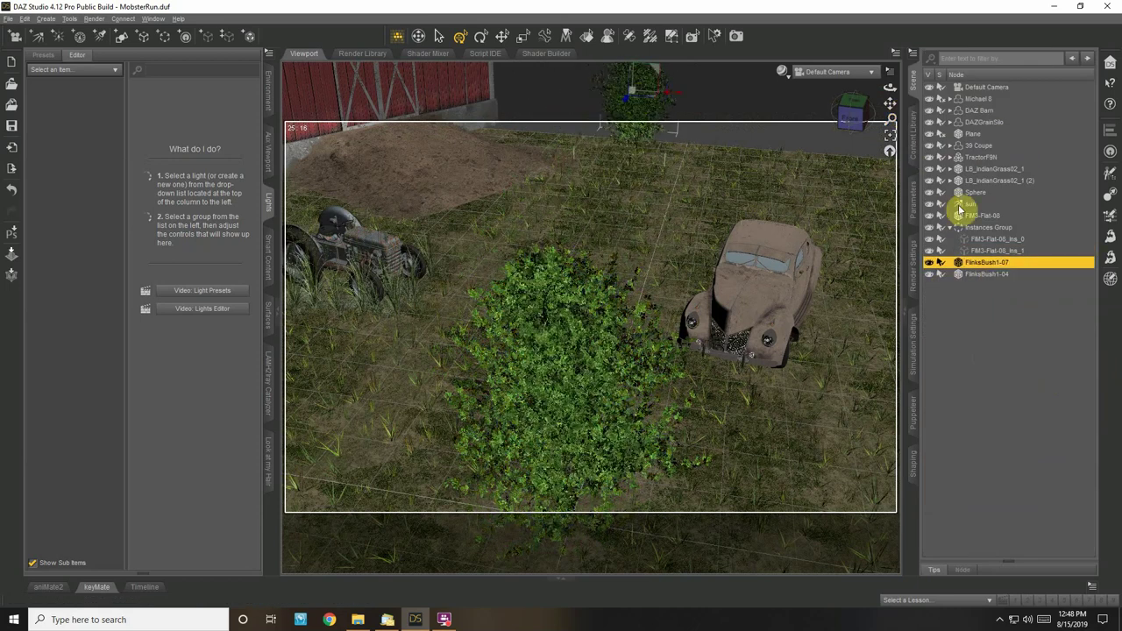
left_click(993, 275)
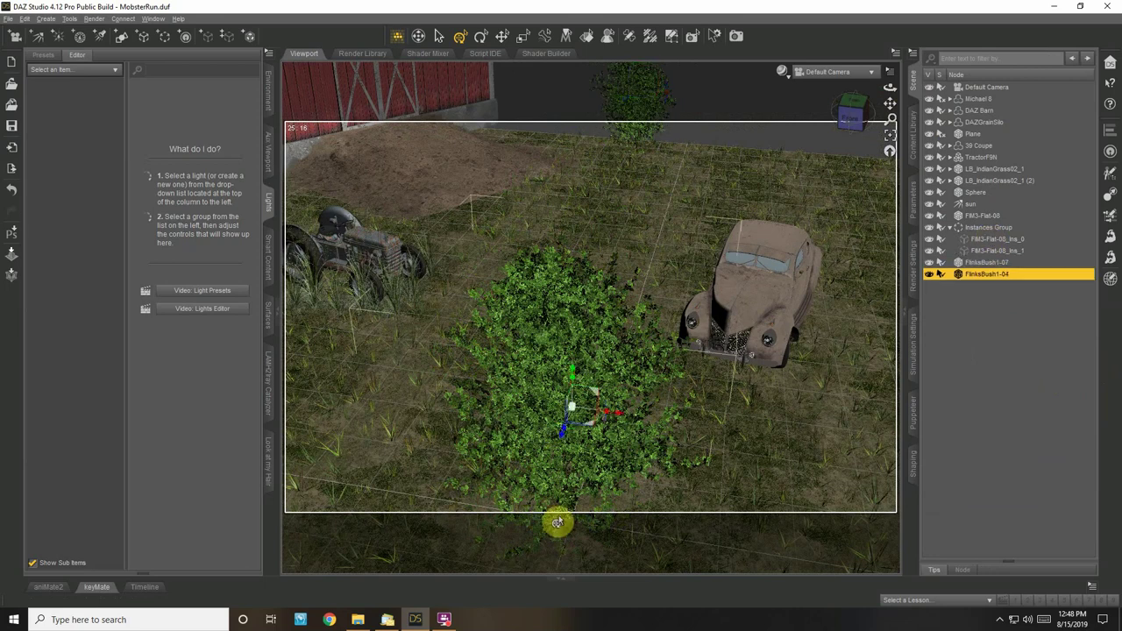
left_click_drag(592, 430, 772, 104)
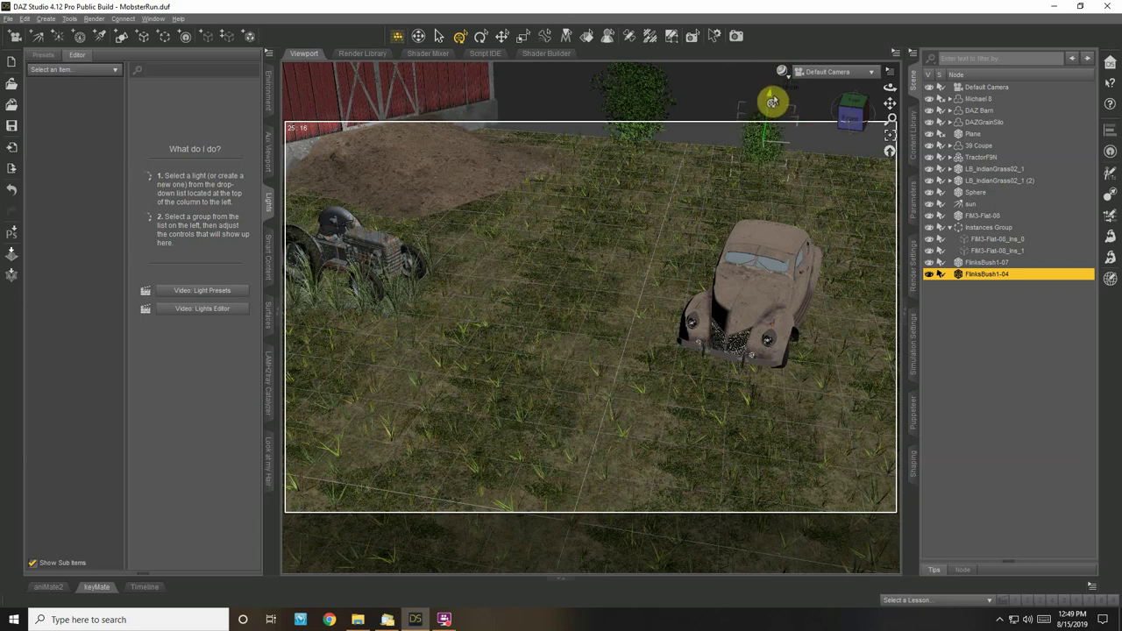
Frame the Default Camera on the Michael 8 figure and lower it to a near ground-level front angle
left_click(822, 74)
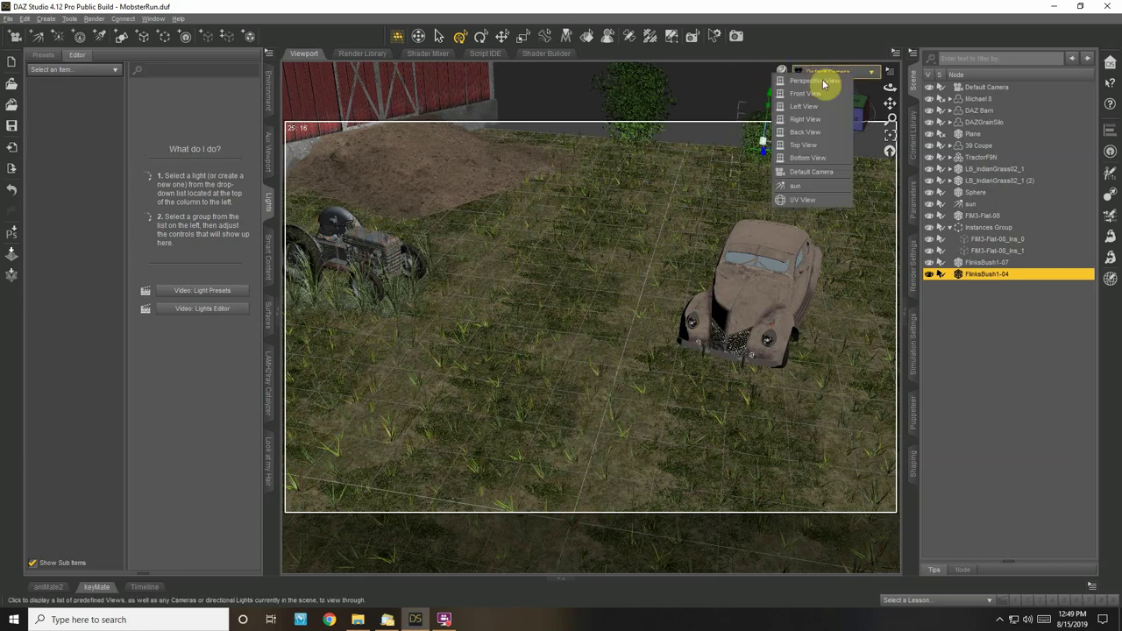
left_click(812, 172)
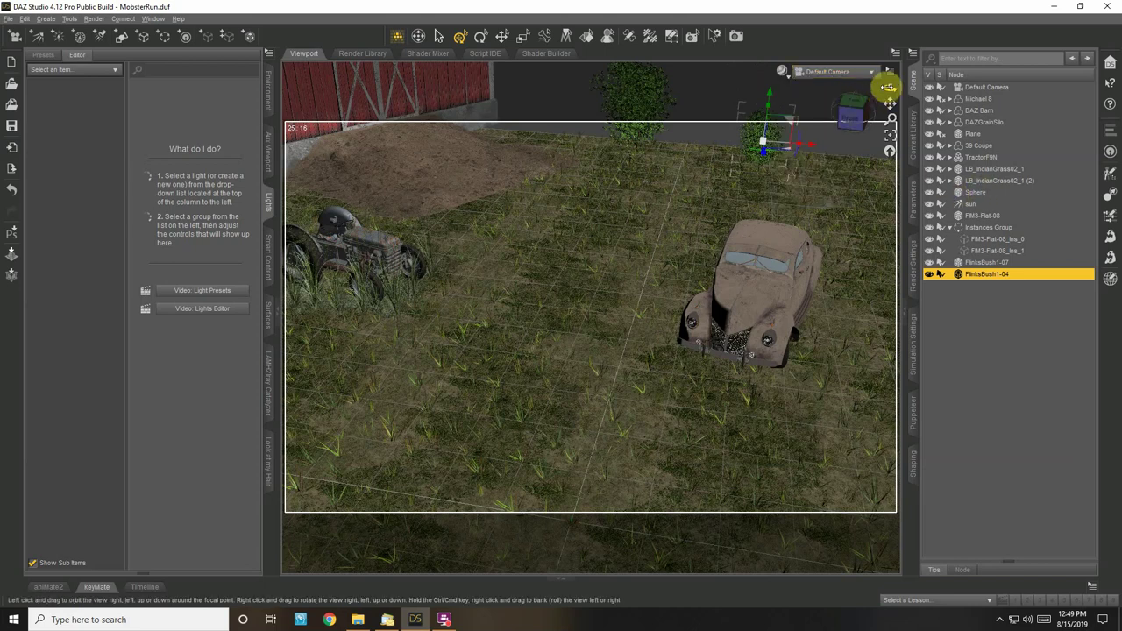
left_click(977, 102)
left_click(888, 134)
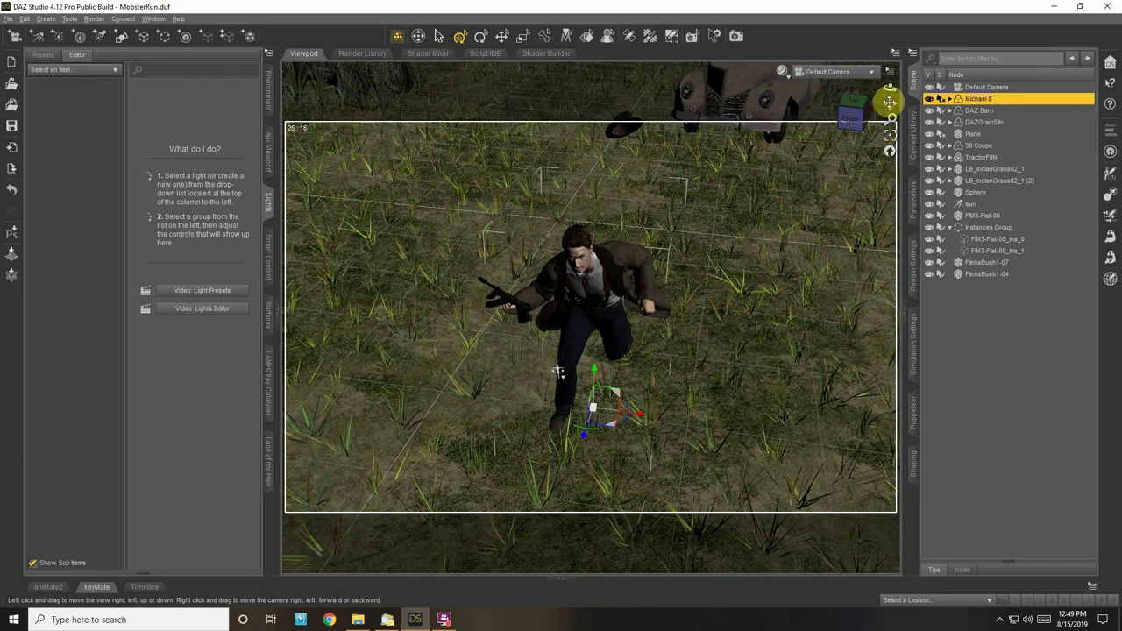
left_click_drag(887, 100, 889, 87)
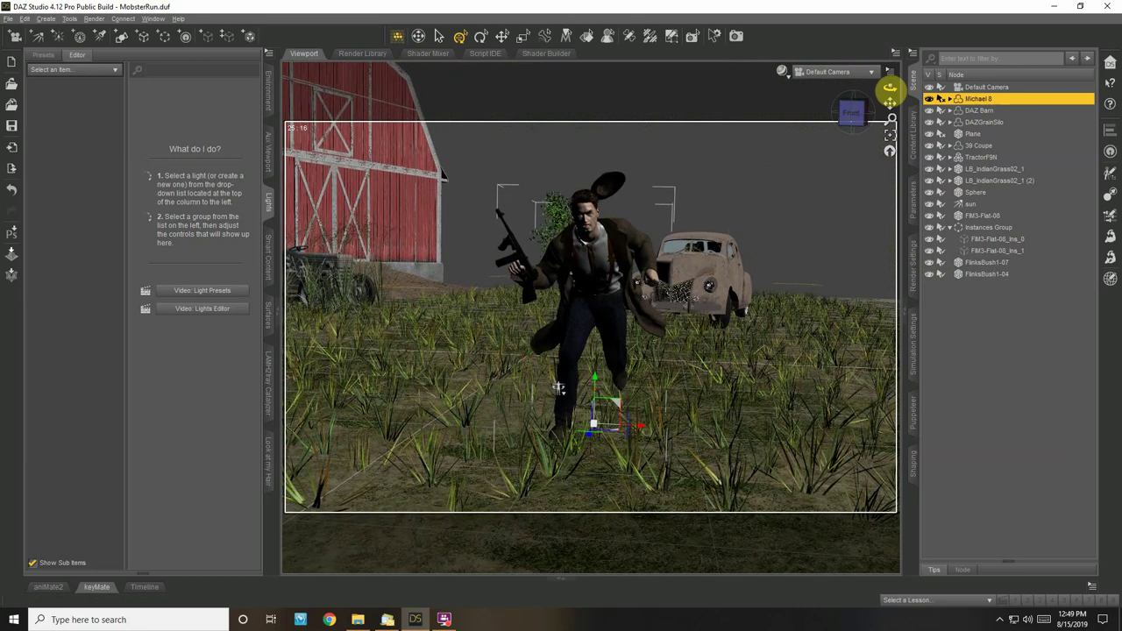
Shift FlinksBush1-04 sideways so it stands just past the coupe's outer side, away from the running figure
left_click(1003, 262)
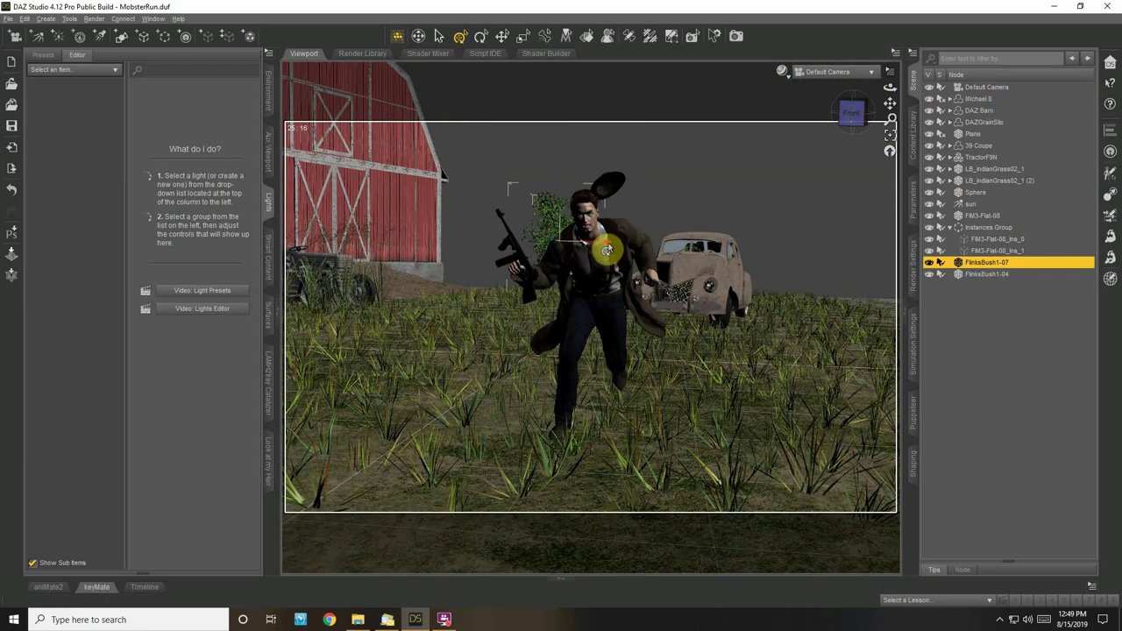
left_click(983, 274)
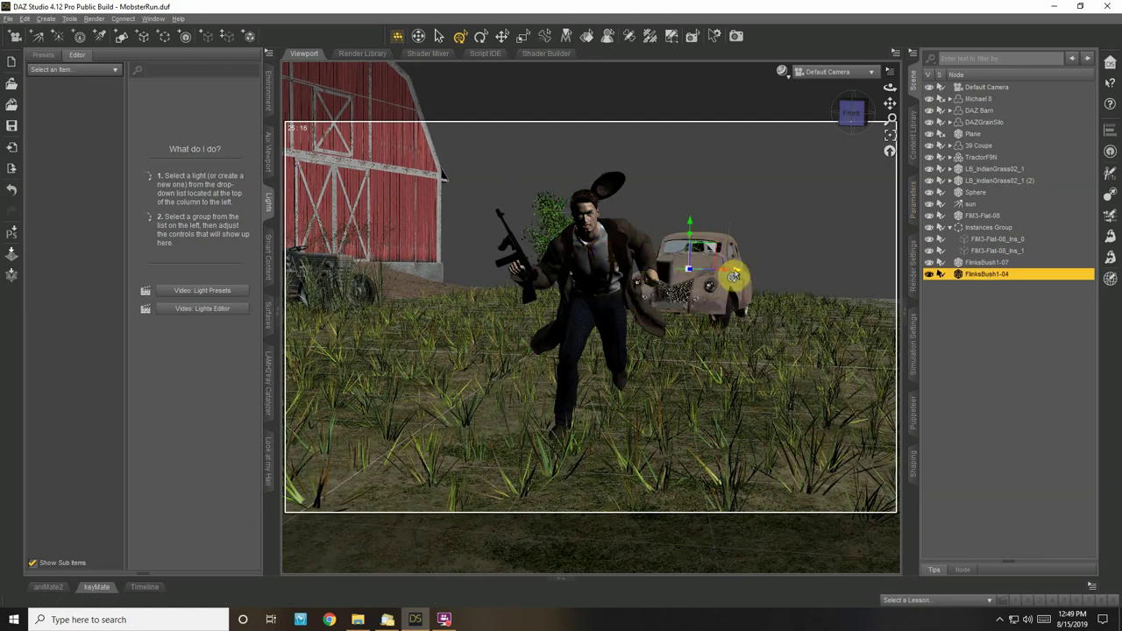
left_click_drag(736, 279, 803, 277)
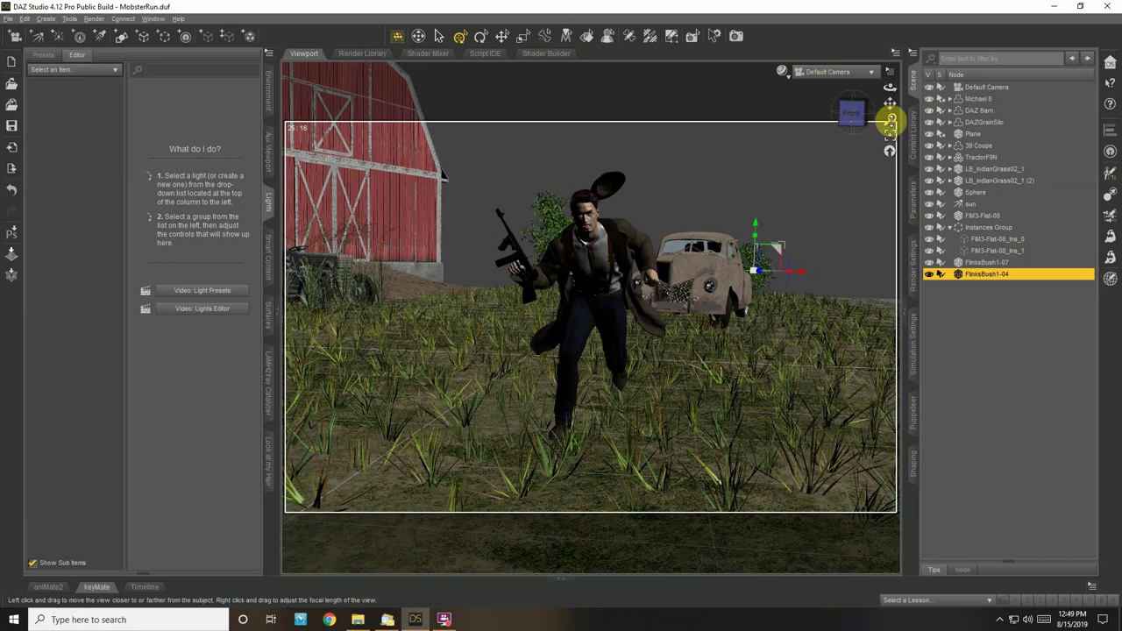
Recompose the Default Camera shot so the barn, tractor, running figure and coupe all fit in the frame
left_click_drag(888, 120, 887, 92)
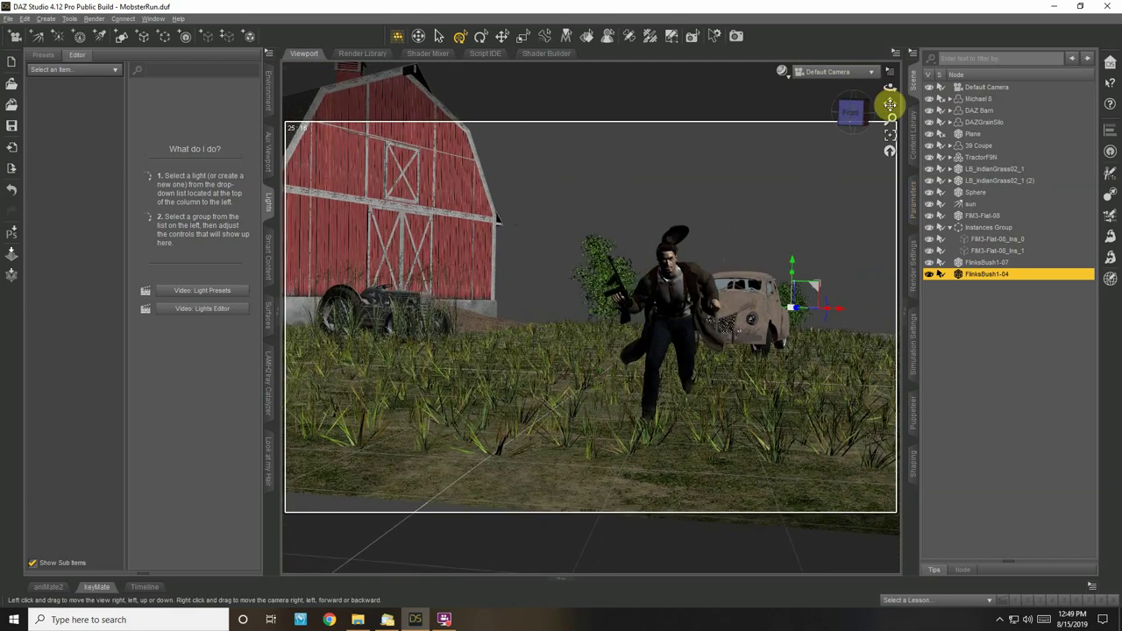
left_click(865, 81)
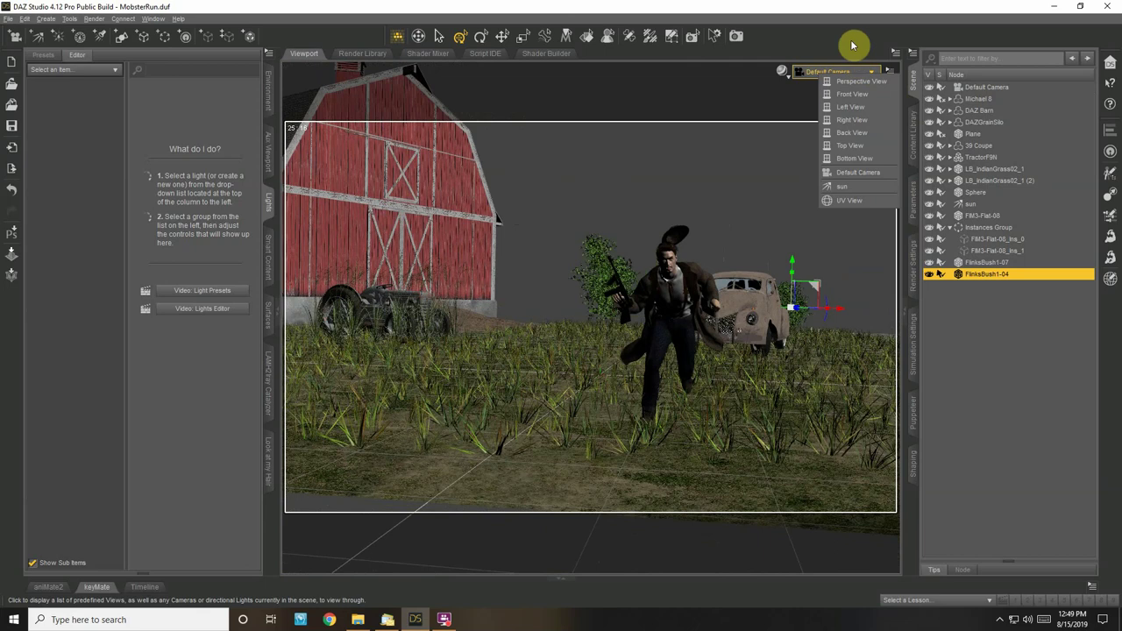
left_click(866, 107)
left_click_drag(889, 120, 890, 87)
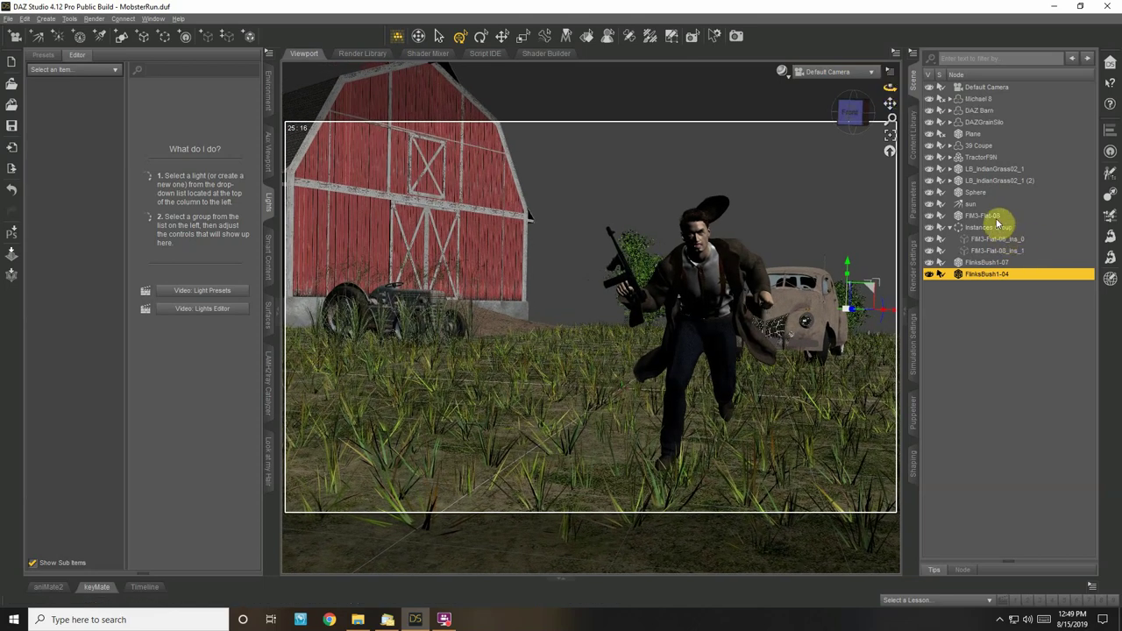
Select FIM3-Flat-08 together with both Flinks bushes, and select all of their surfaces for editing
left_click(988, 262, "ctrl")
left_click(979, 216, "ctrl")
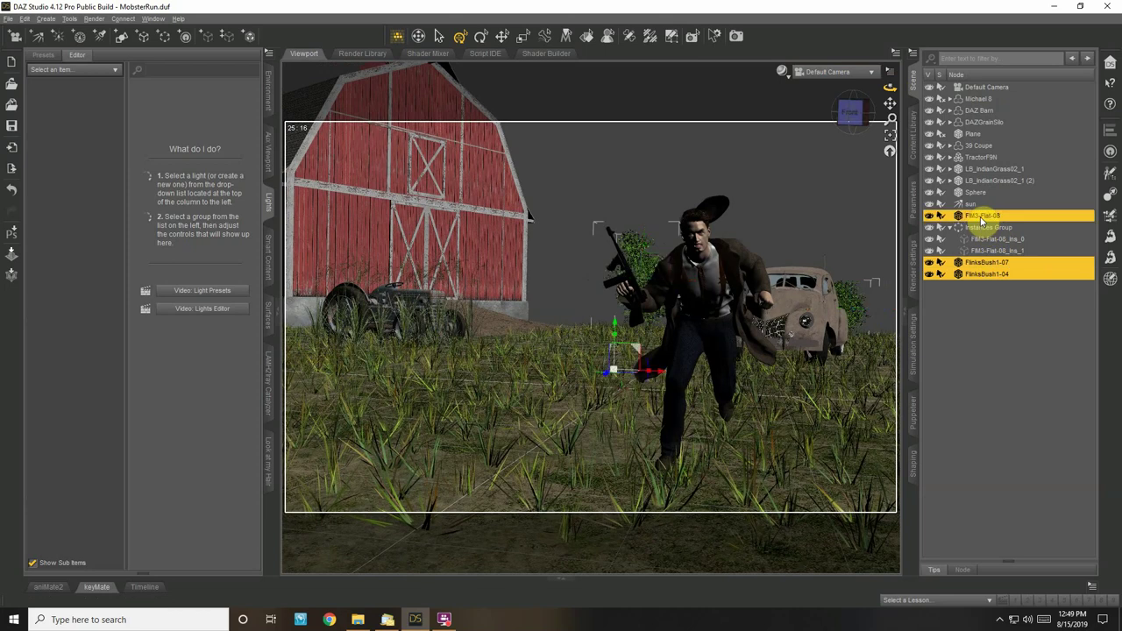
left_click(268, 273)
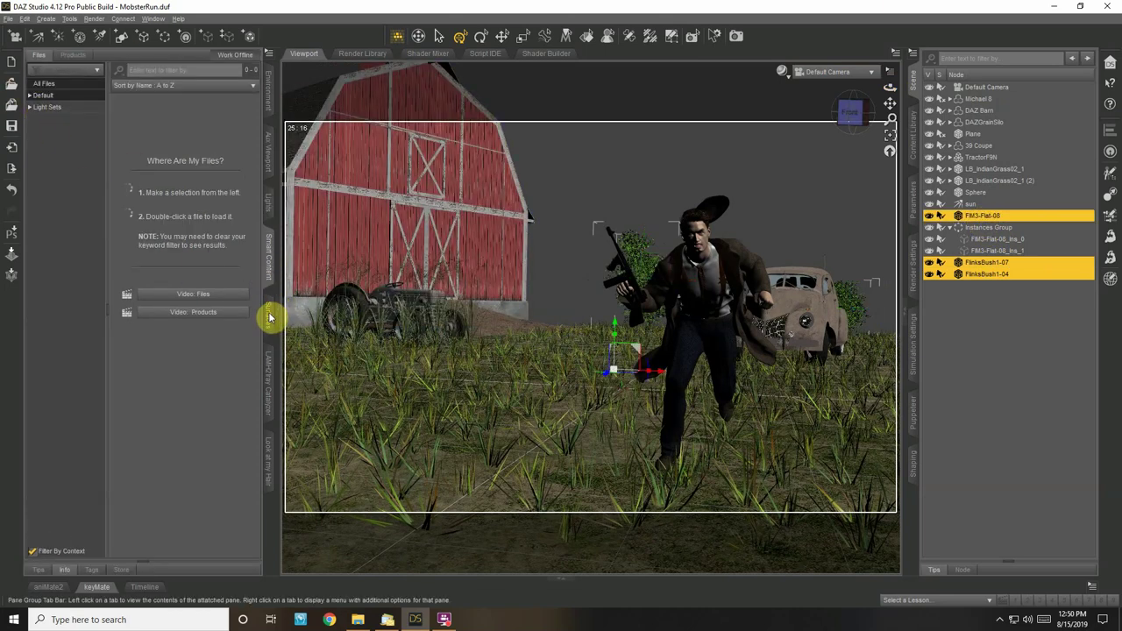
left_click(272, 315)
left_click(53, 116)
left_click(63, 138, "shift")
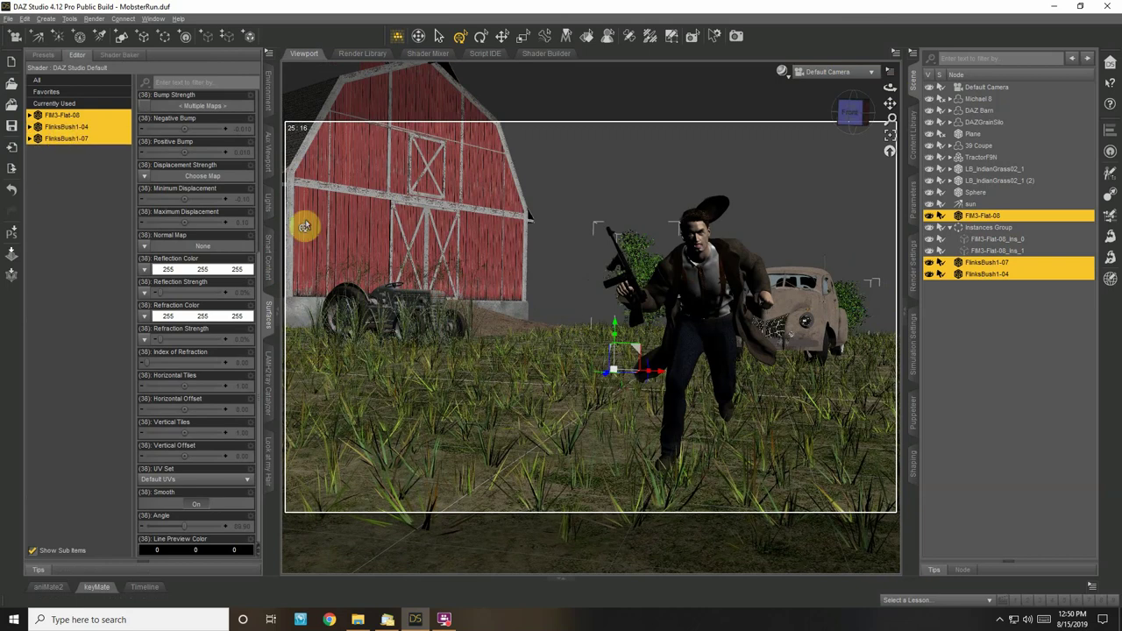
Browse the content library from the Flinks bushes to the Shader Presets folder in My Library
left_click(914, 135)
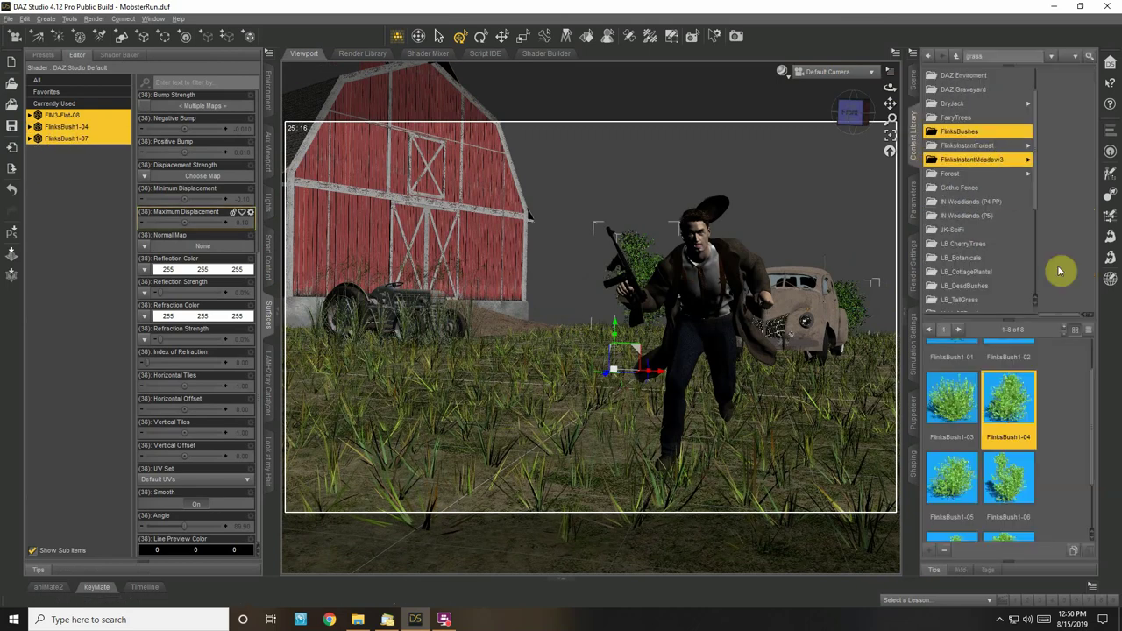
left_click_drag(1050, 322, 949, 331)
left_click(953, 75)
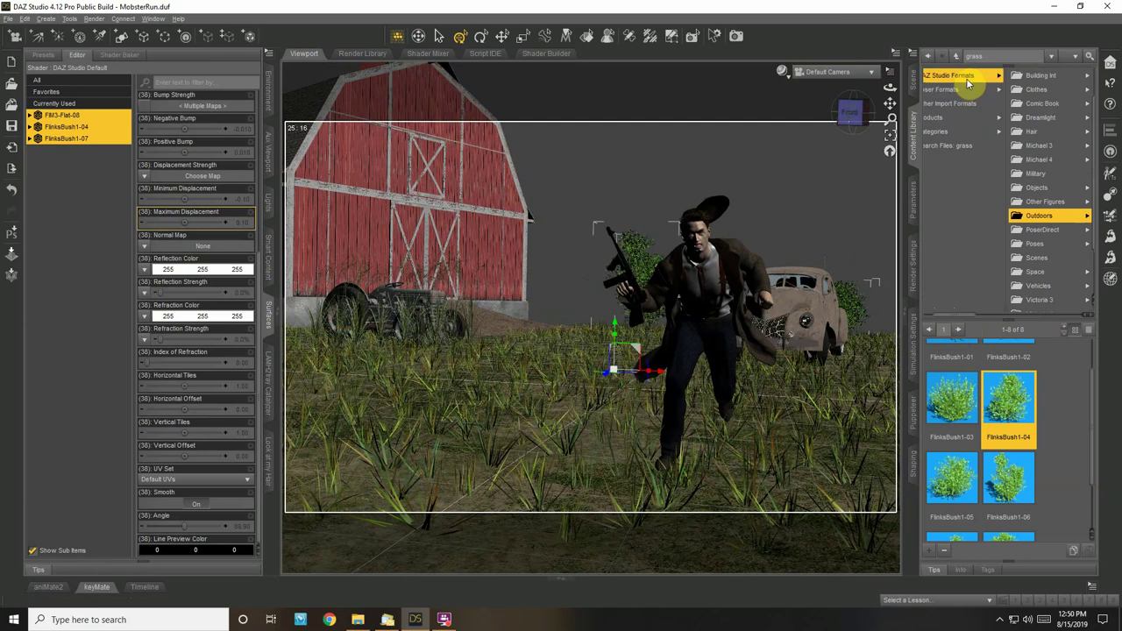
scroll(1062, 175, "down", 10)
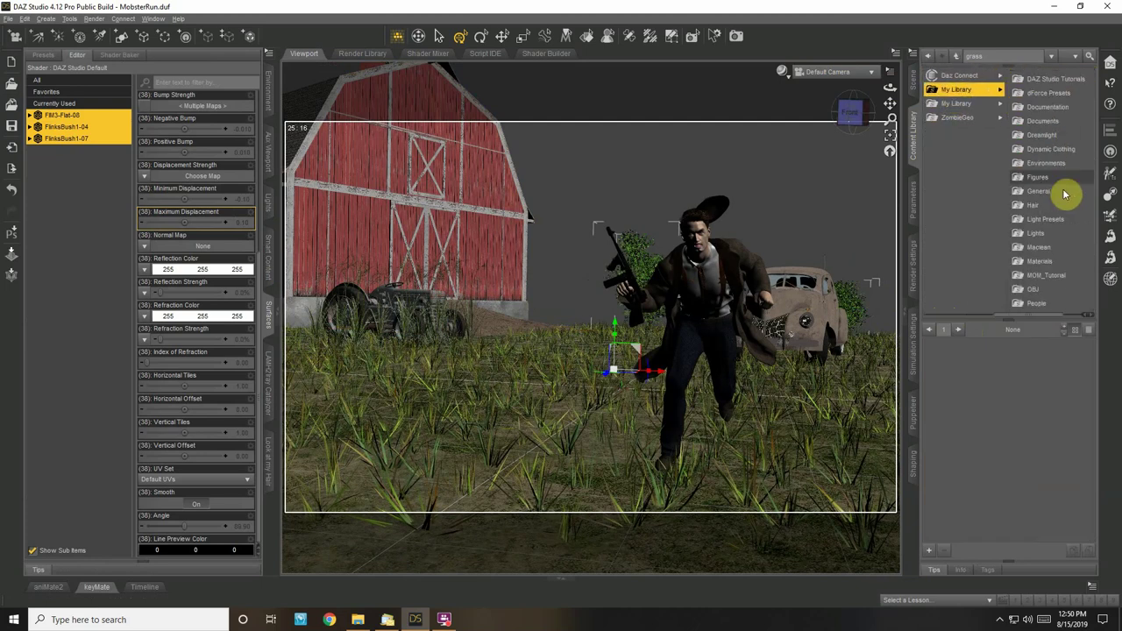
scroll(1063, 200, "down", 3)
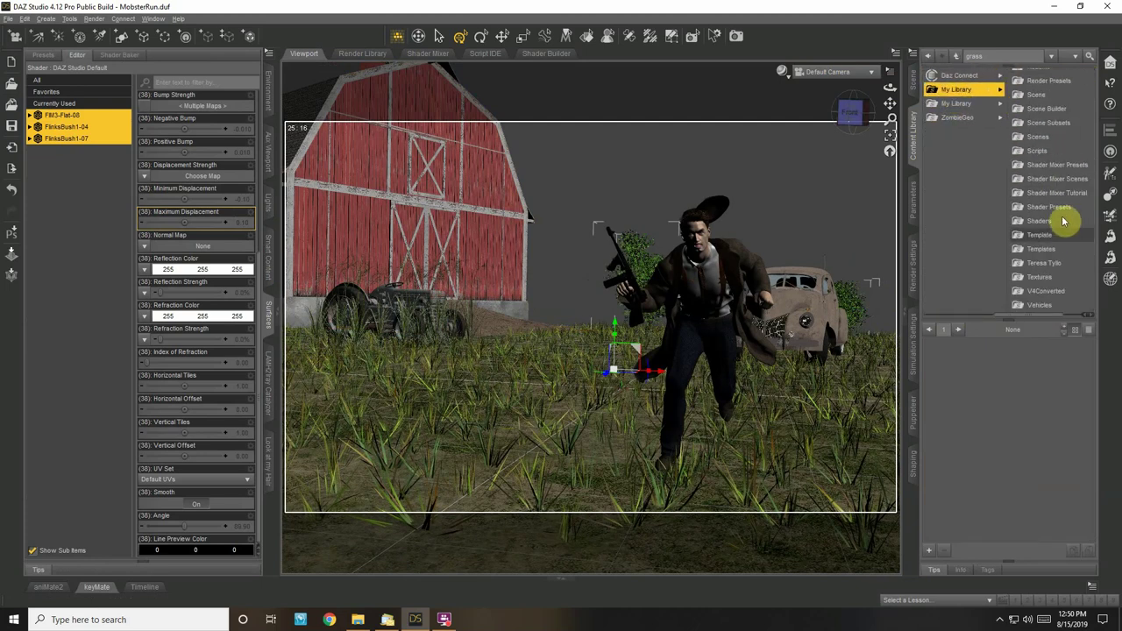
left_click(1063, 205)
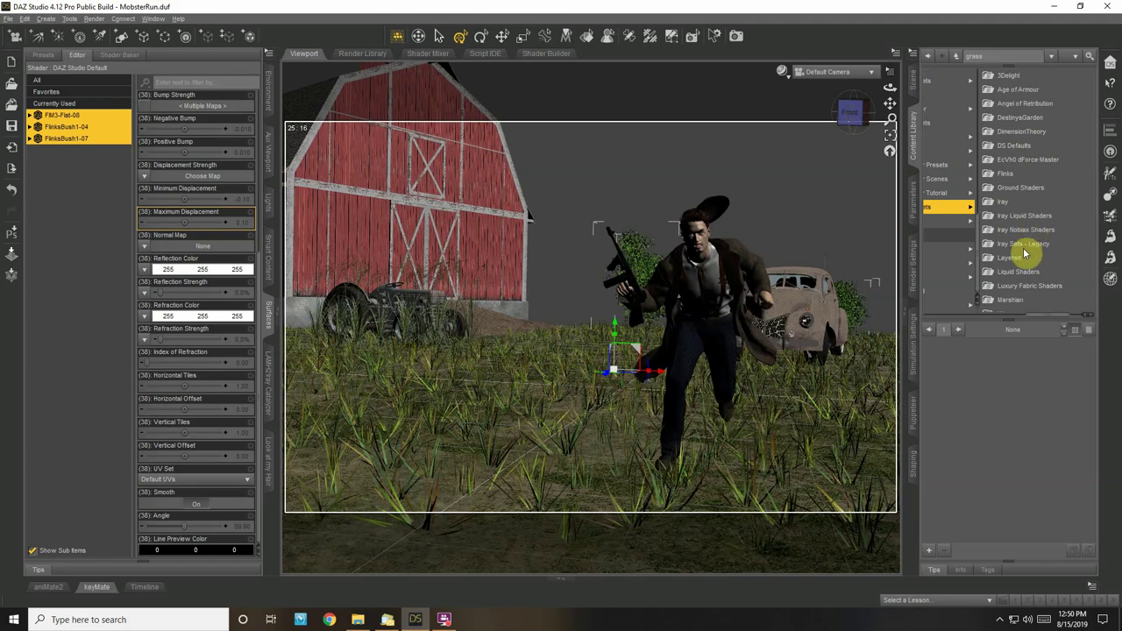
left_click(1027, 244)
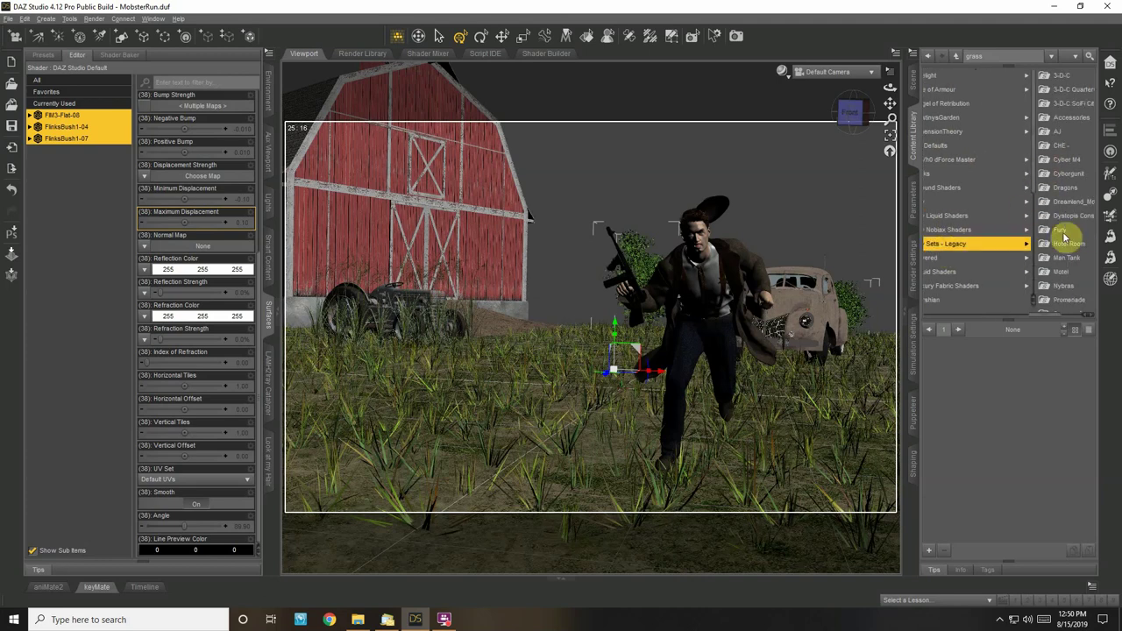
left_click_drag(1040, 317, 1051, 317)
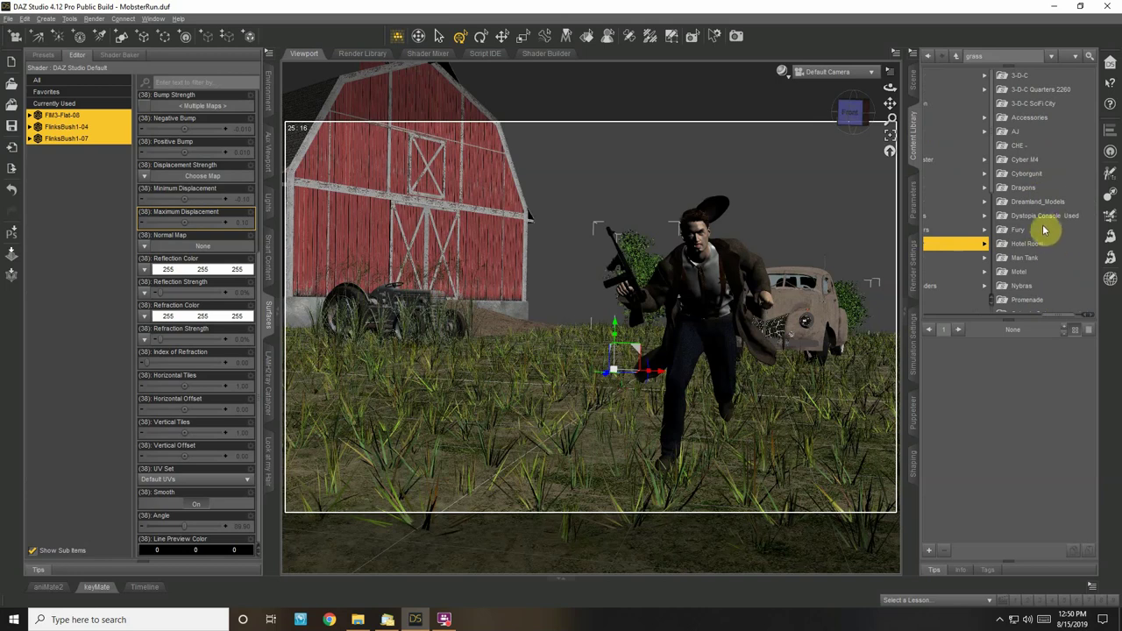
scroll(1040, 223, "down", 2)
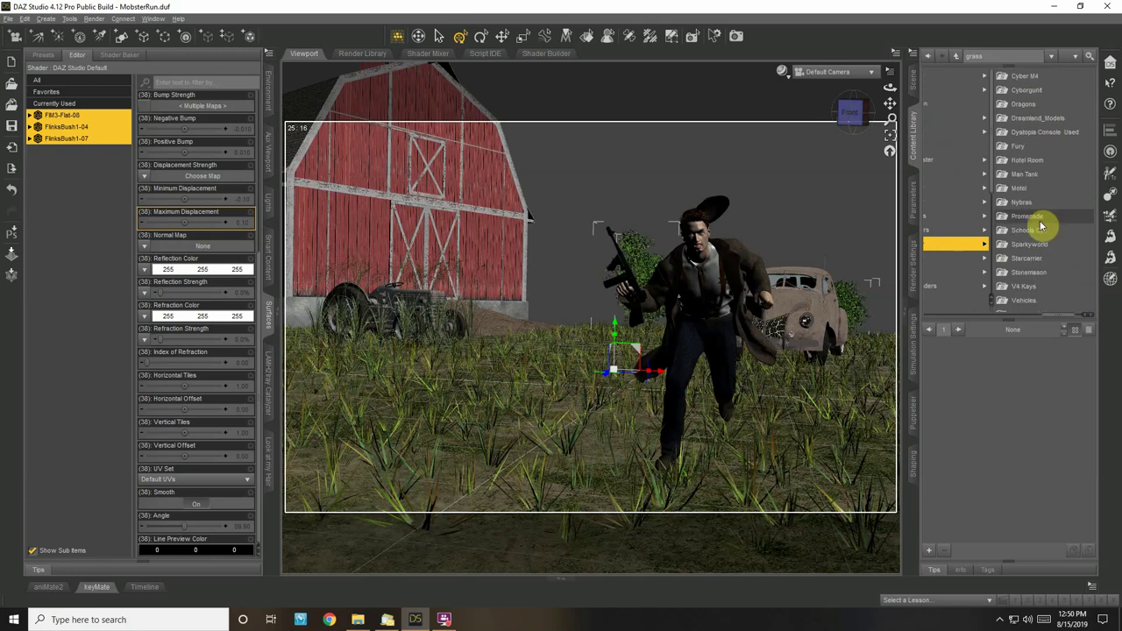
scroll(1040, 226, "up", 2)
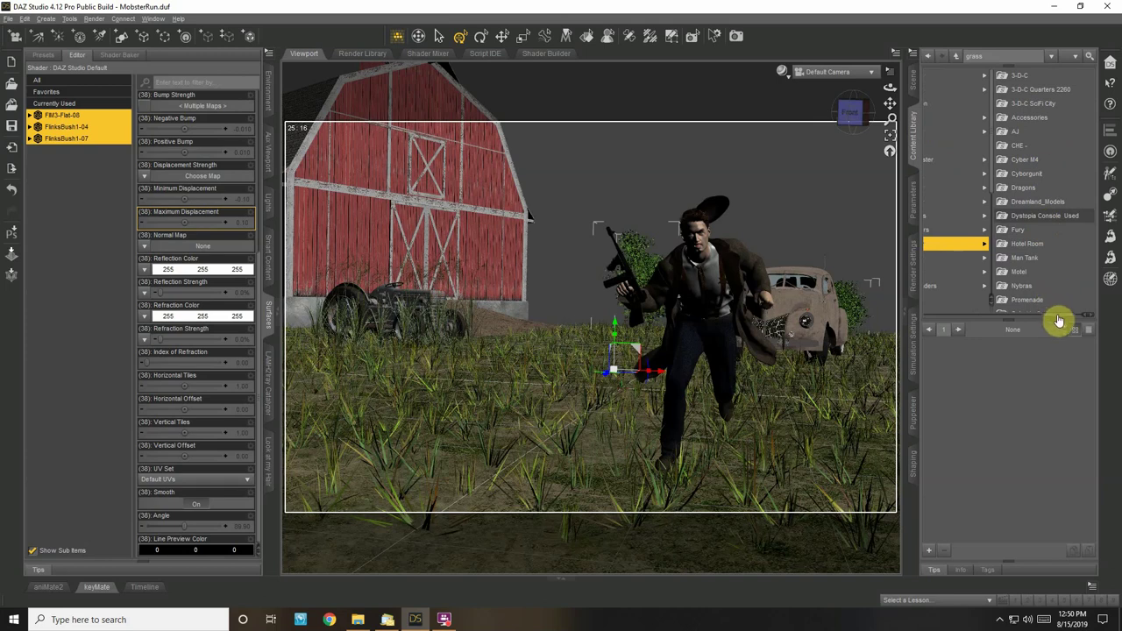
left_click_drag(1059, 317, 1017, 317)
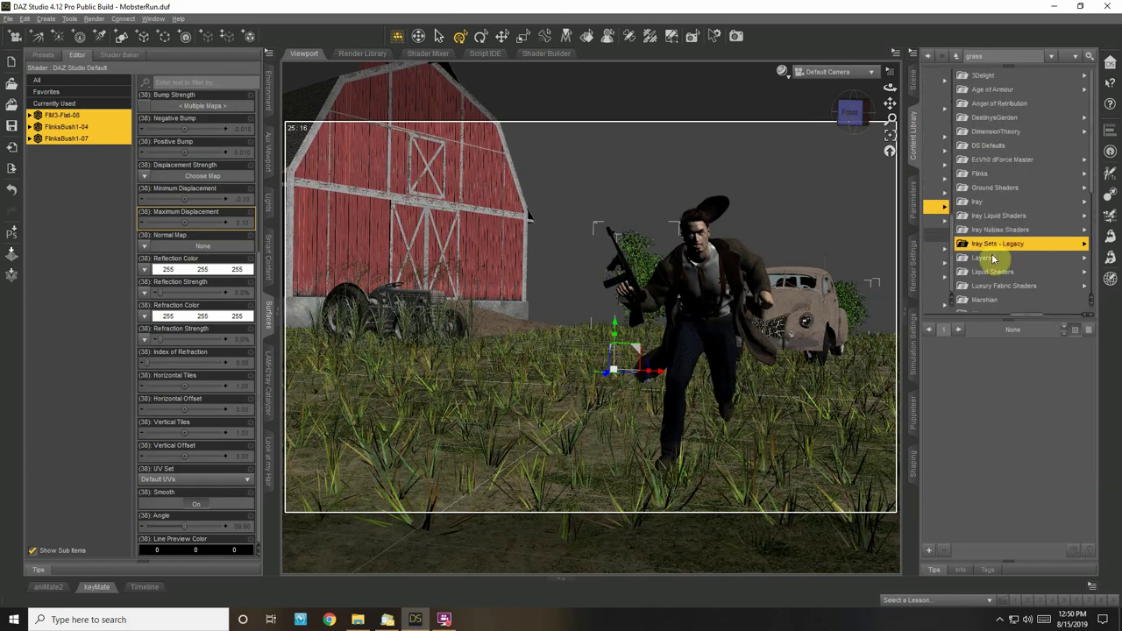
Apply the FlinksBushes1 Iray material from the Flinks Bushes shader presets to all surfaces of FlinksBush1-04 and FlinksBush1-07
left_click(980, 175)
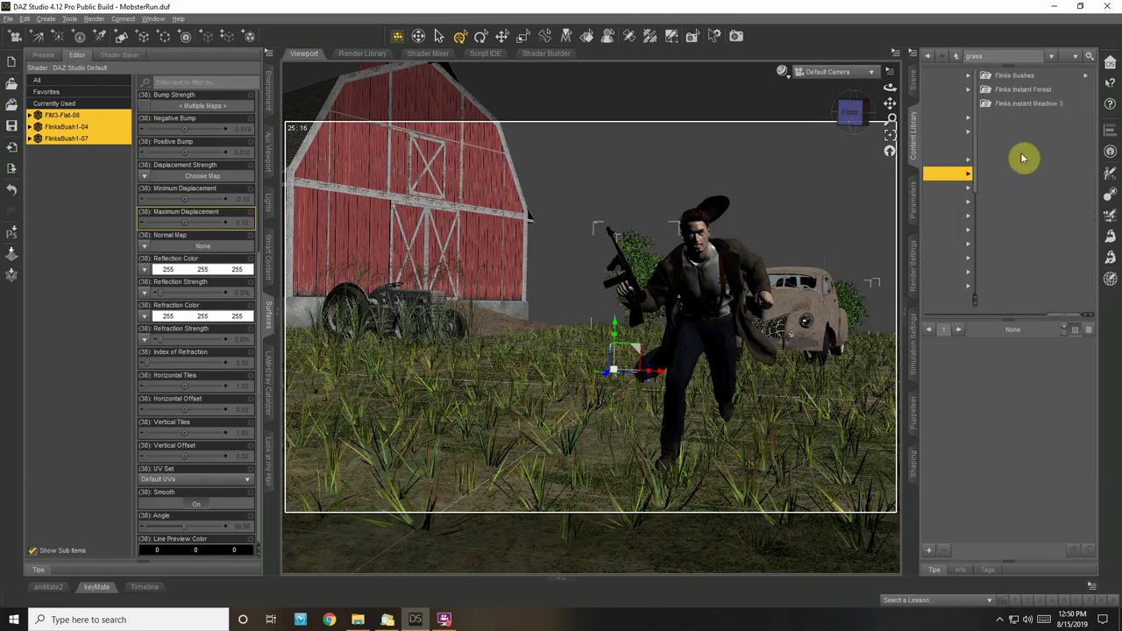
left_click(1014, 77)
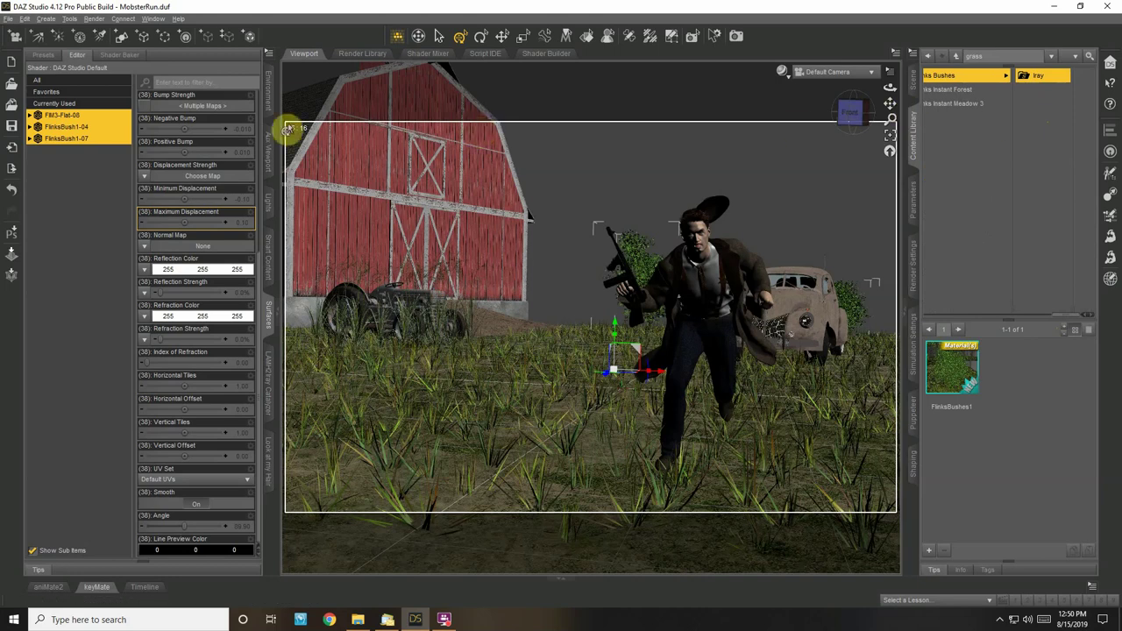
left_click(88, 130)
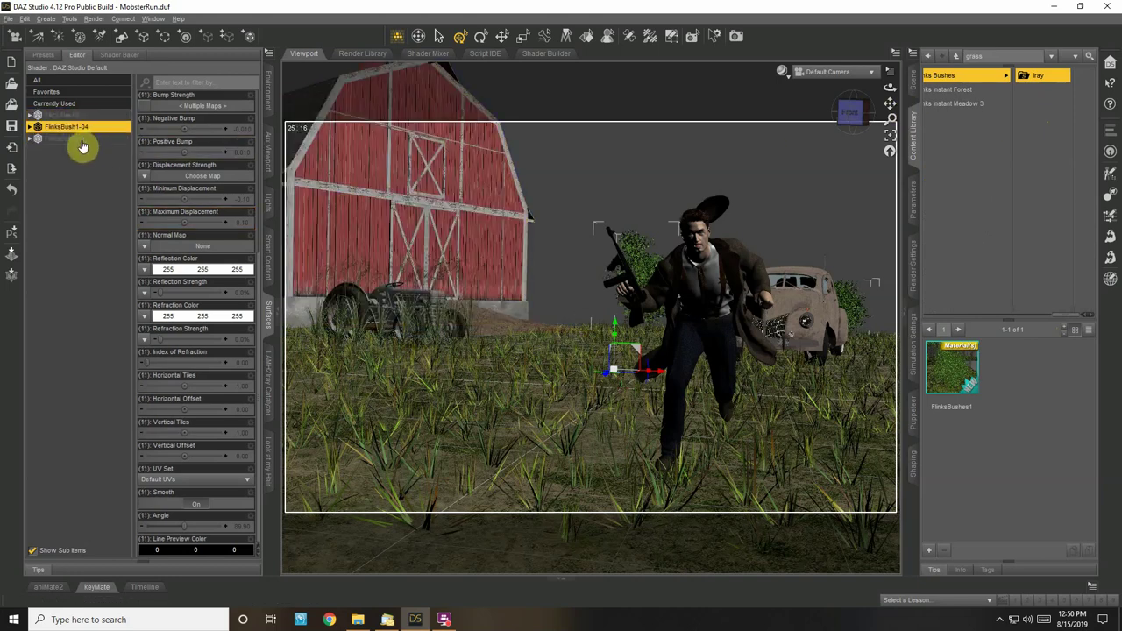
left_click(79, 140, "ctrl")
double_click(954, 368)
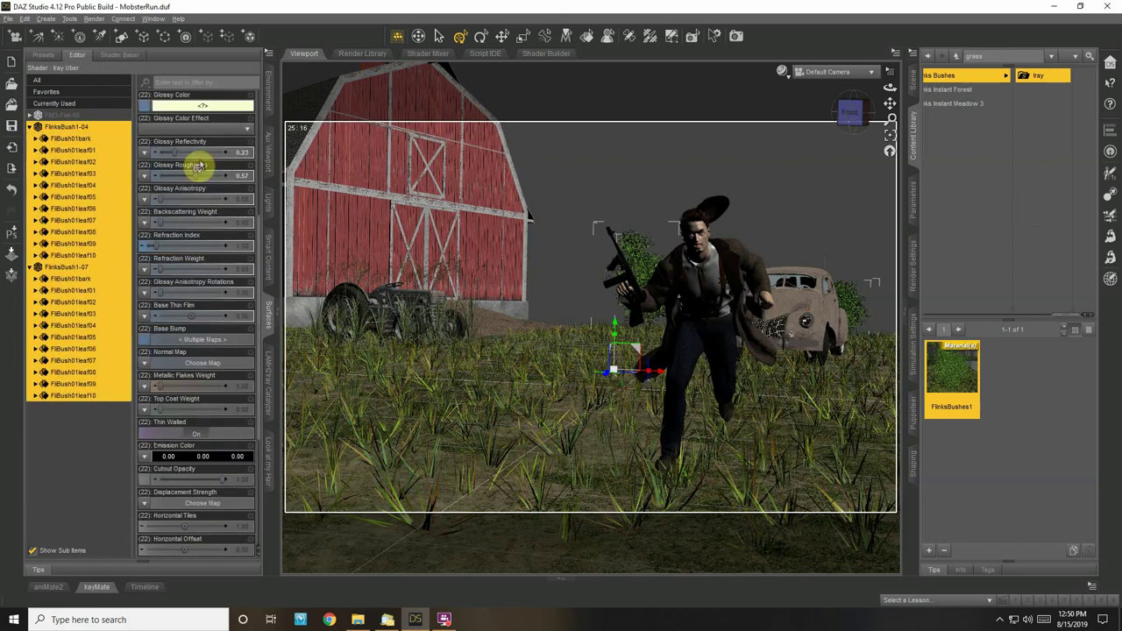
Select only FIM3-Flat-08 with all its surfaces and apply the FIM3-Grass04-10 preset from Flinks Instant Meadow 3
left_click(911, 81)
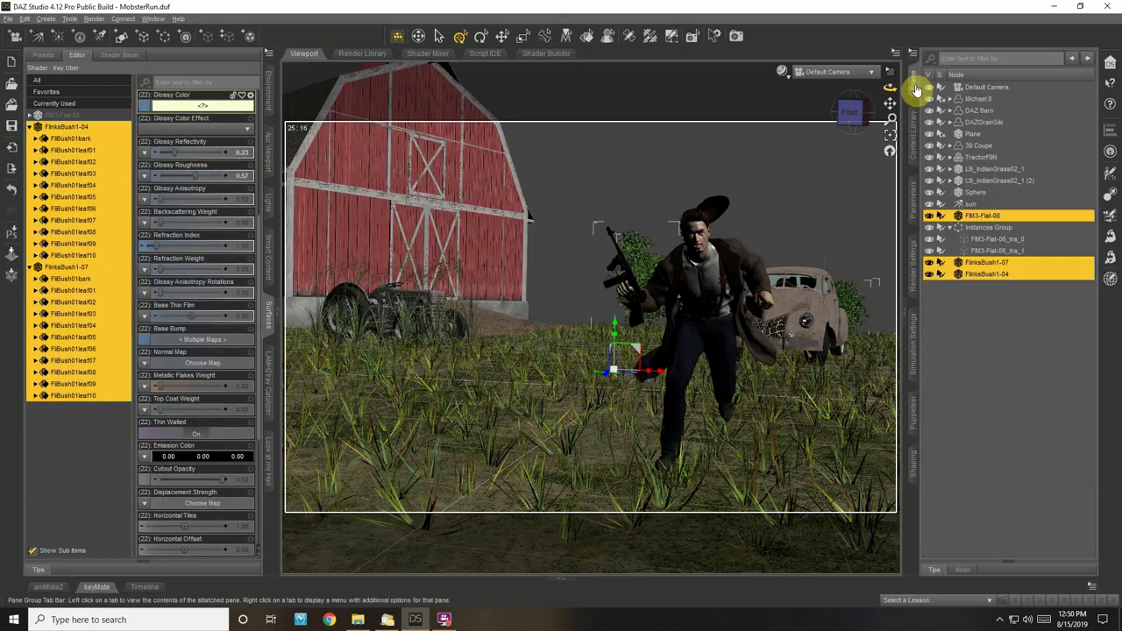
left_click(988, 219)
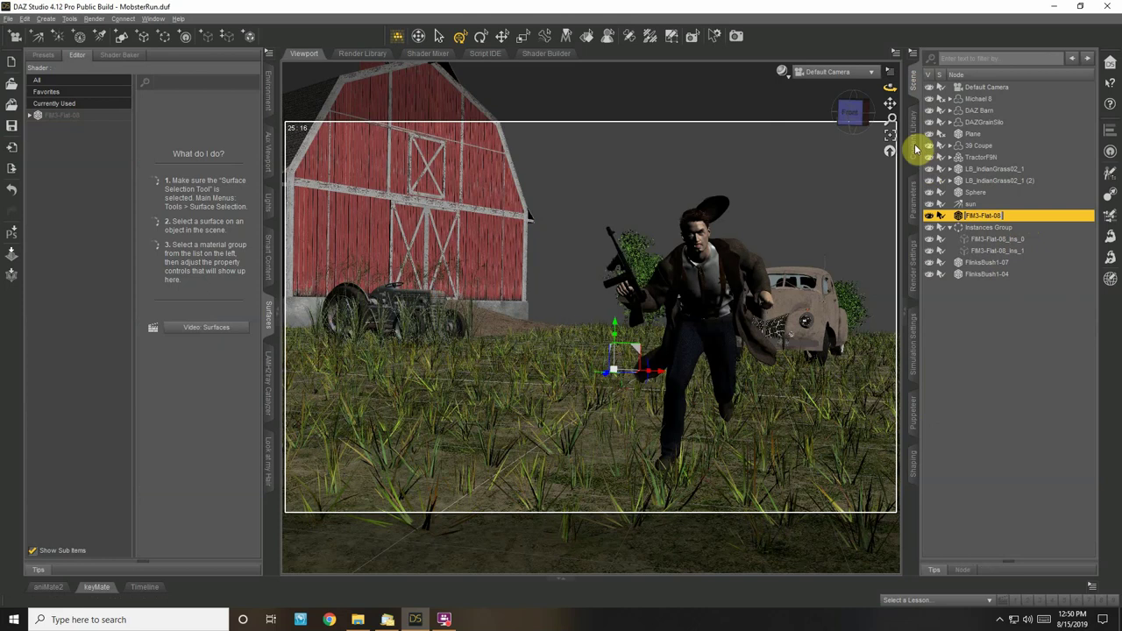
left_click(64, 117)
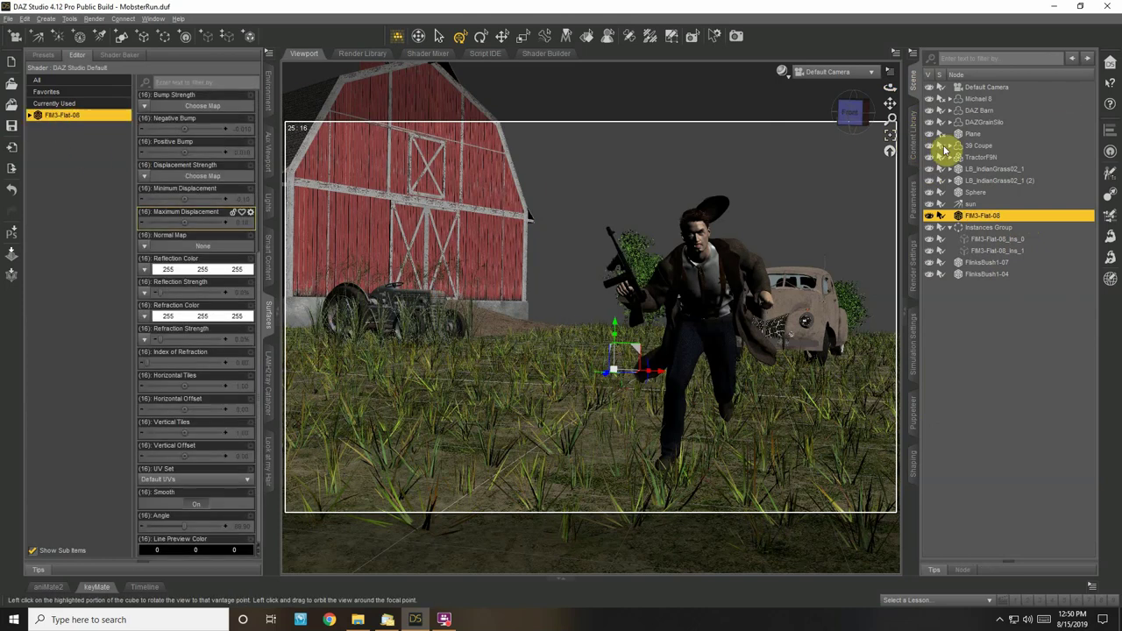
left_click(913, 136)
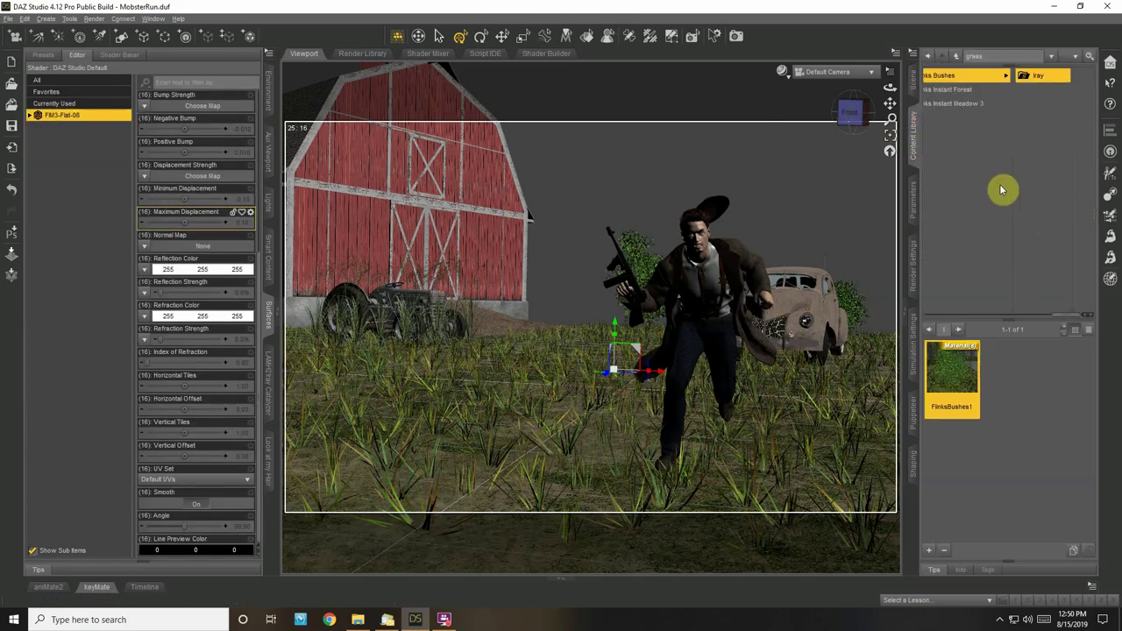
left_click(966, 104)
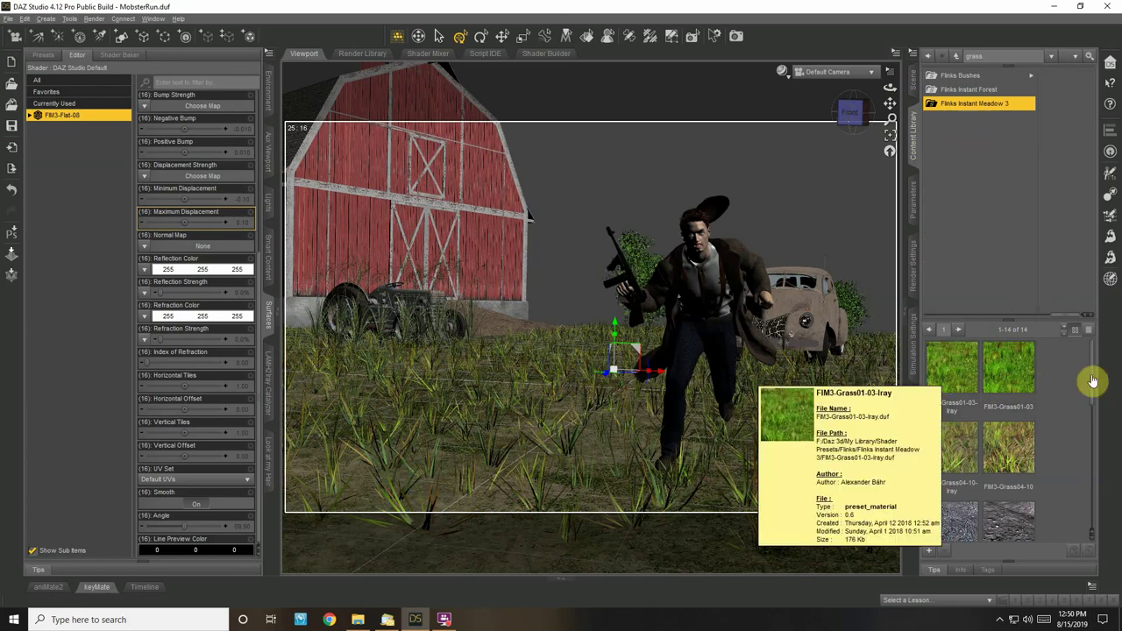
mouse_move(1094, 371)
left_mouse_down()
mouse_move(1093, 496)
mouse_move(1093, 375)
left_mouse_up()
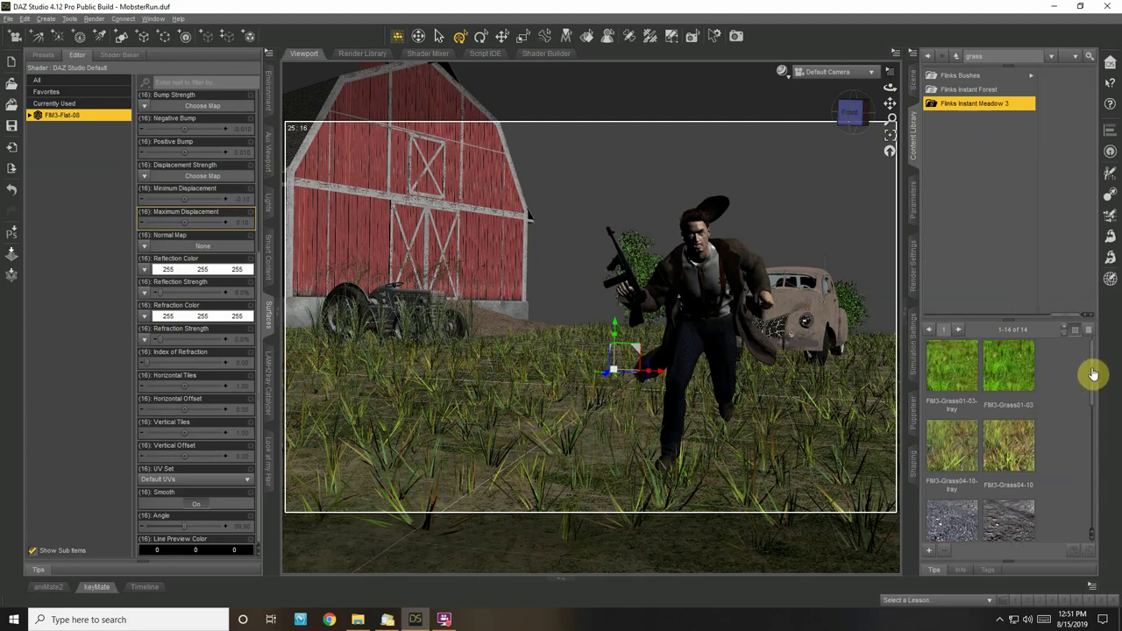
double_click(1002, 448)
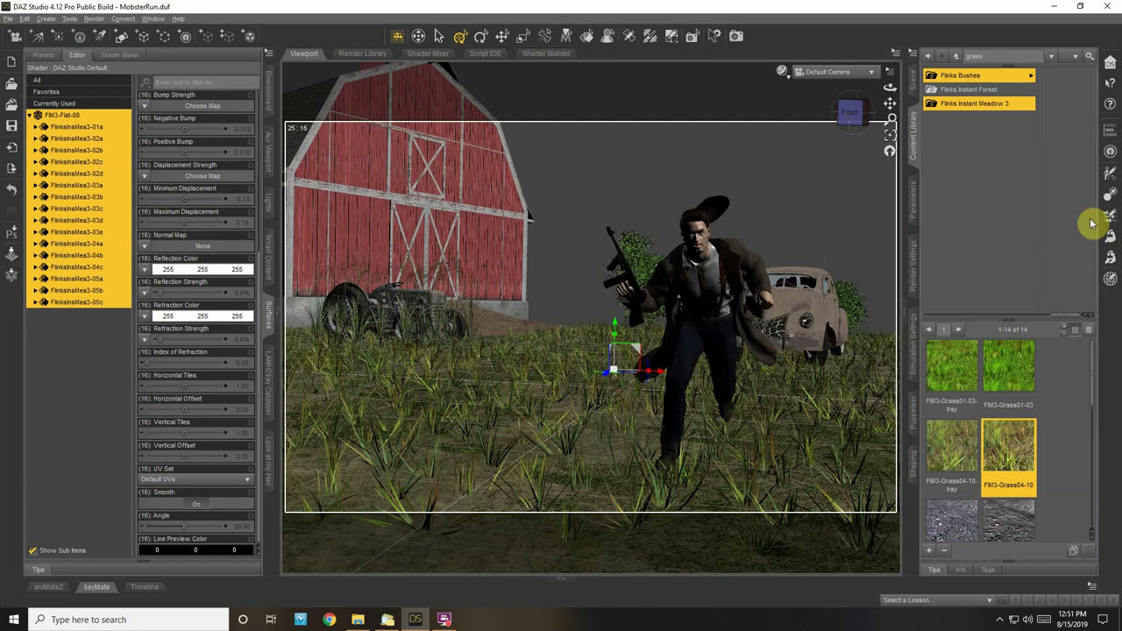
Look through the FIM3-Ground shader presets in the Flinks Instant Meadow 3 folder
left_click_drag(1093, 371, 1052, 438)
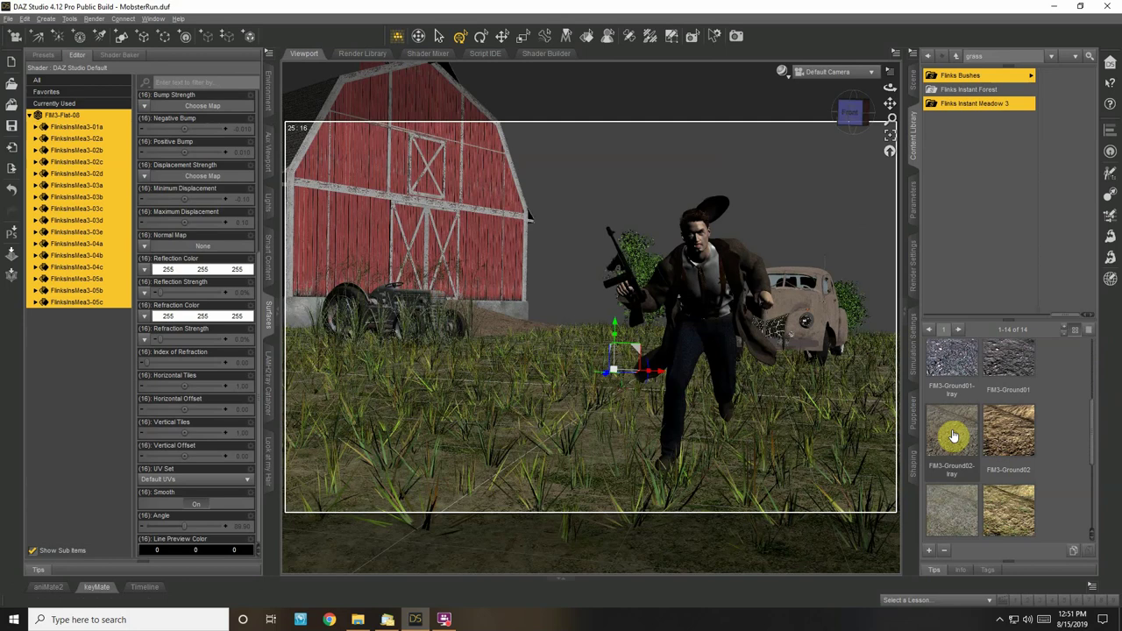
left_click_drag(1093, 446, 1017, 465)
mouse_move(1018, 465)
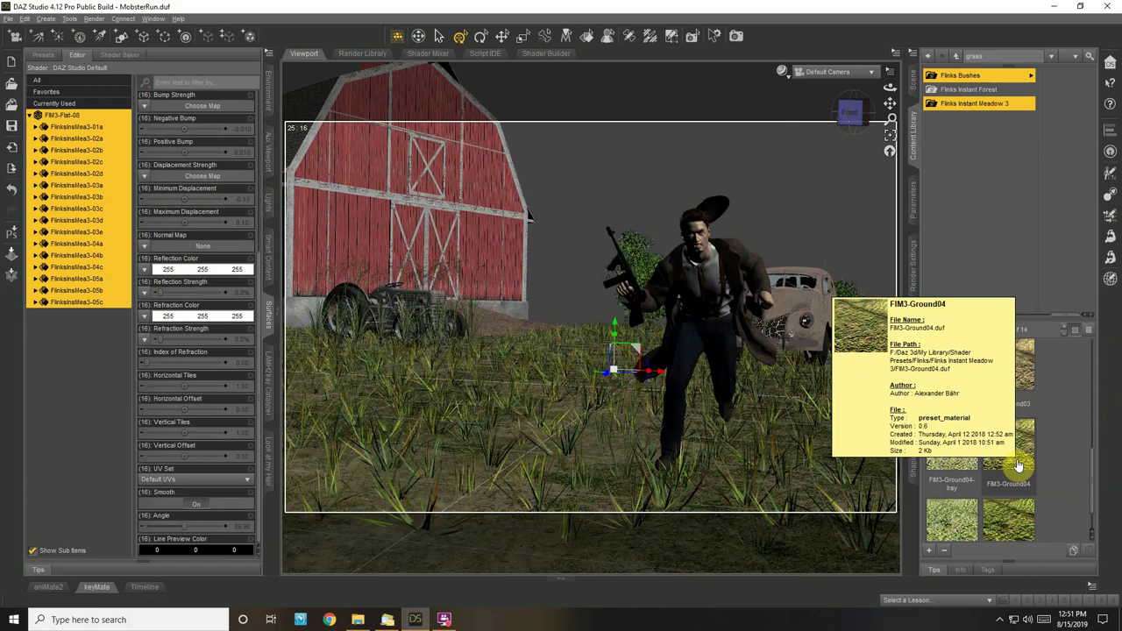
mouse_move(1022, 528)
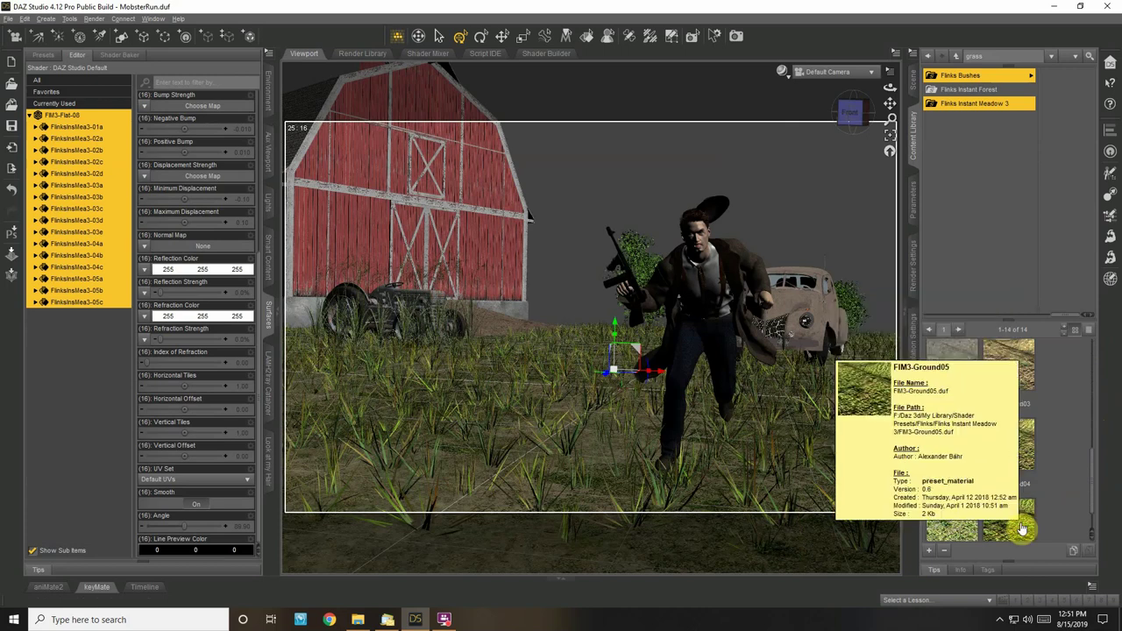
mouse_move(977, 534)
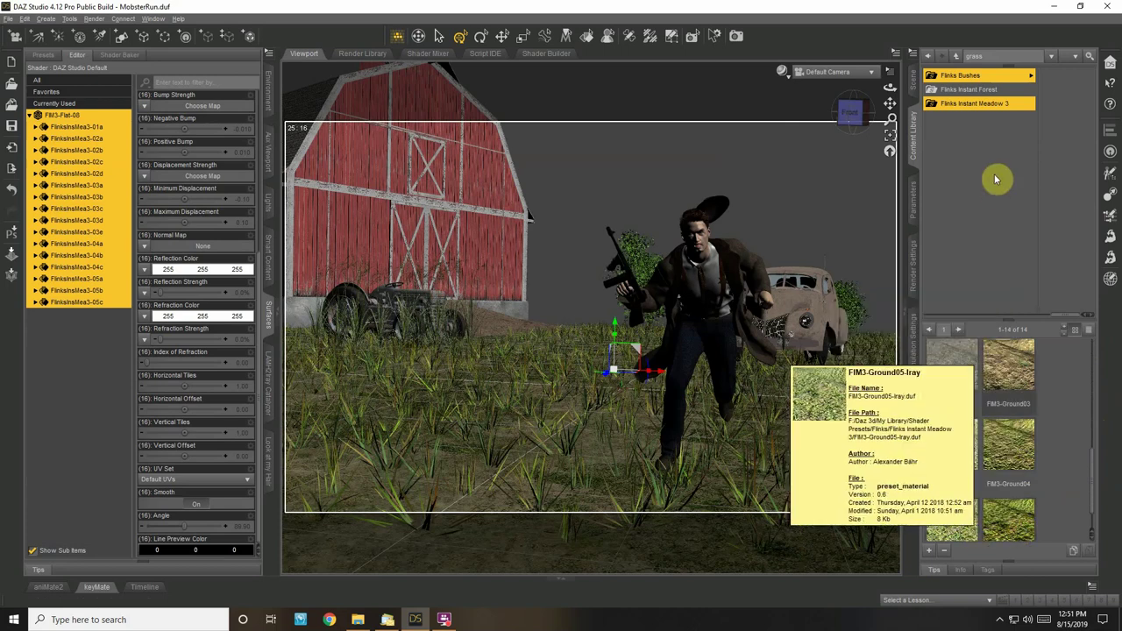
Hide the sun light in the scene and save the scene file
left_click(915, 88)
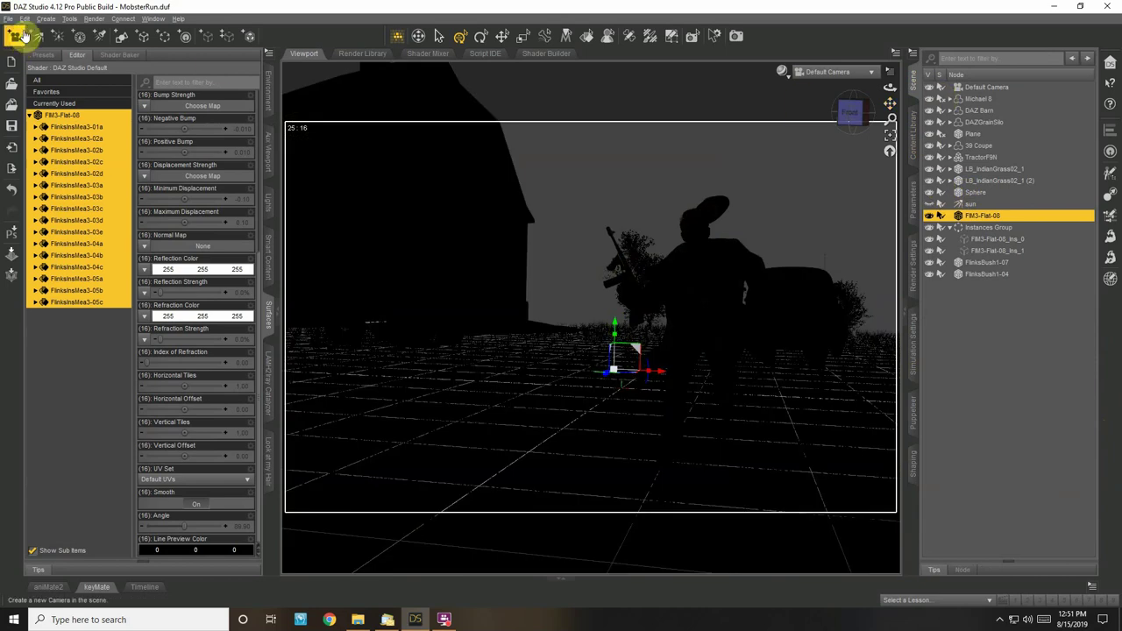
left_click(11, 125)
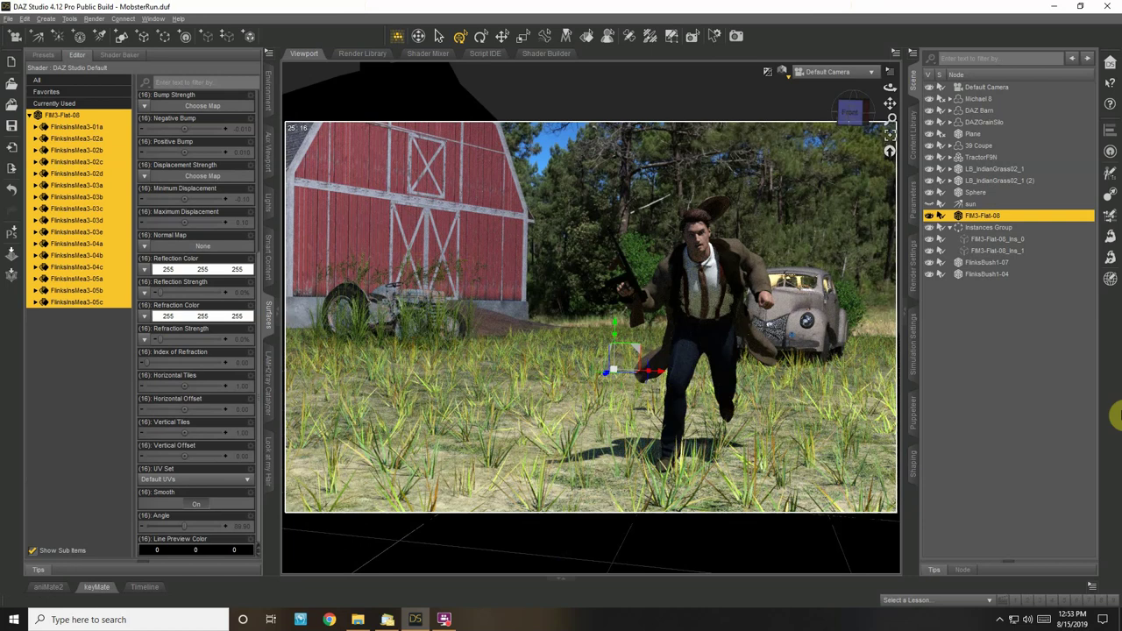
Shift FlinksBush1-07 sideways toward the barn and FlinksBush1-04 farther out past the coupe to the frame's edge
left_click(645, 247)
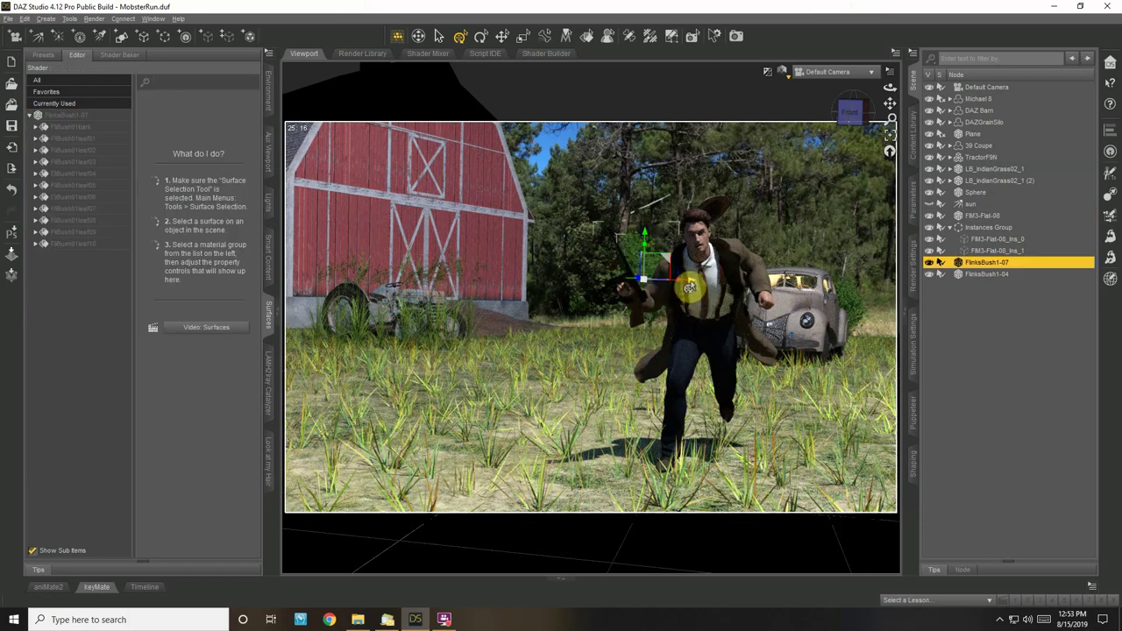
left_click_drag(681, 289, 670, 292)
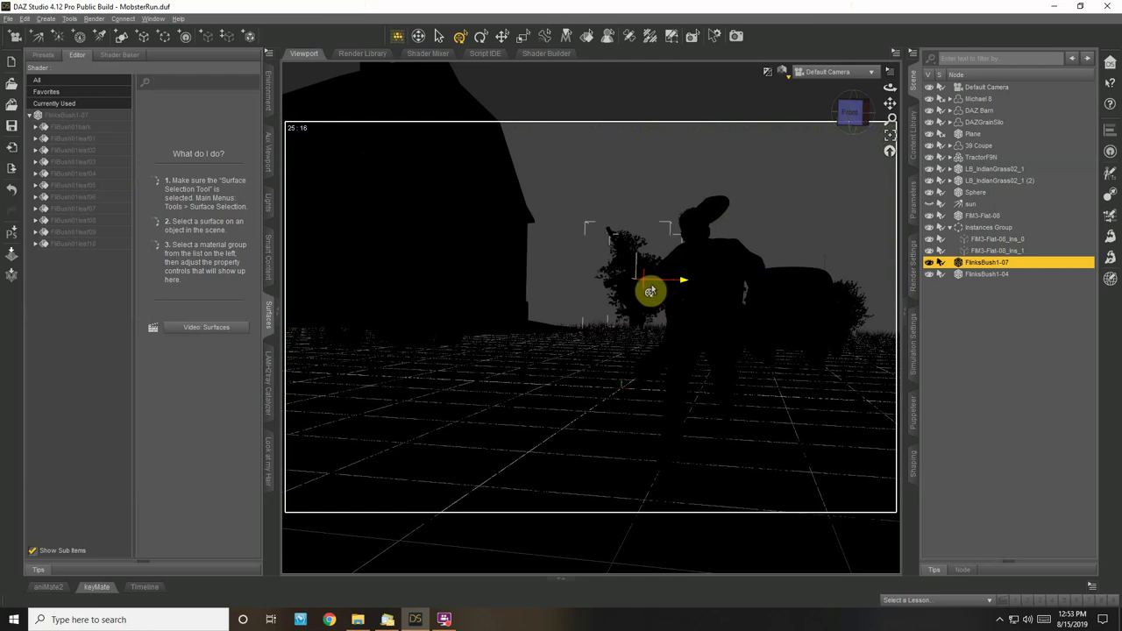
left_click_drag(644, 291, 624, 291)
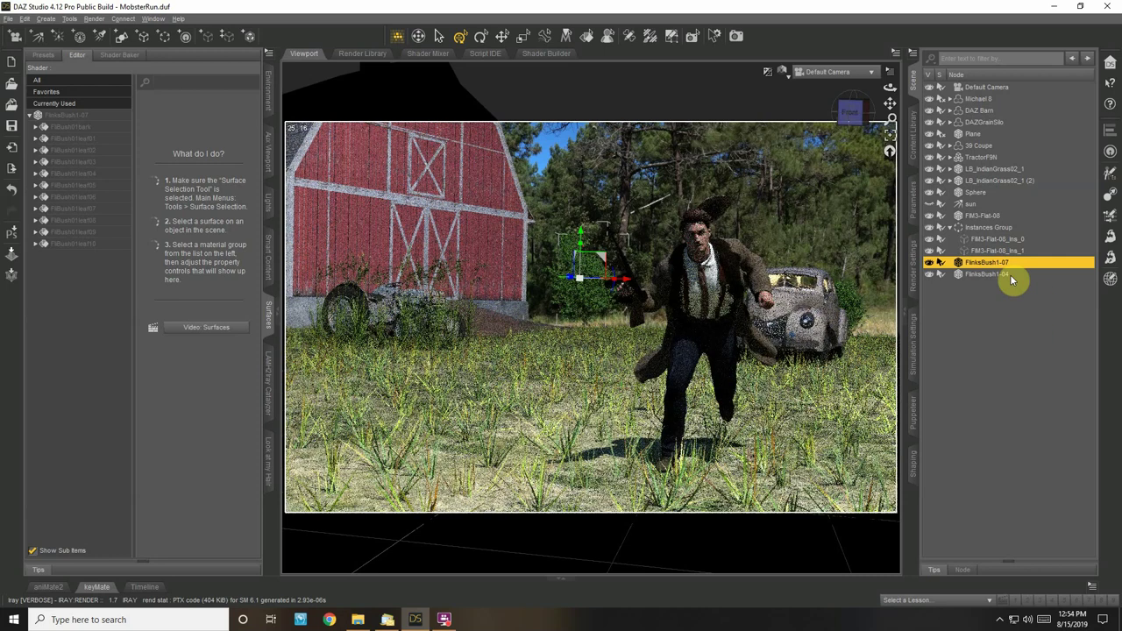
left_click(1007, 275)
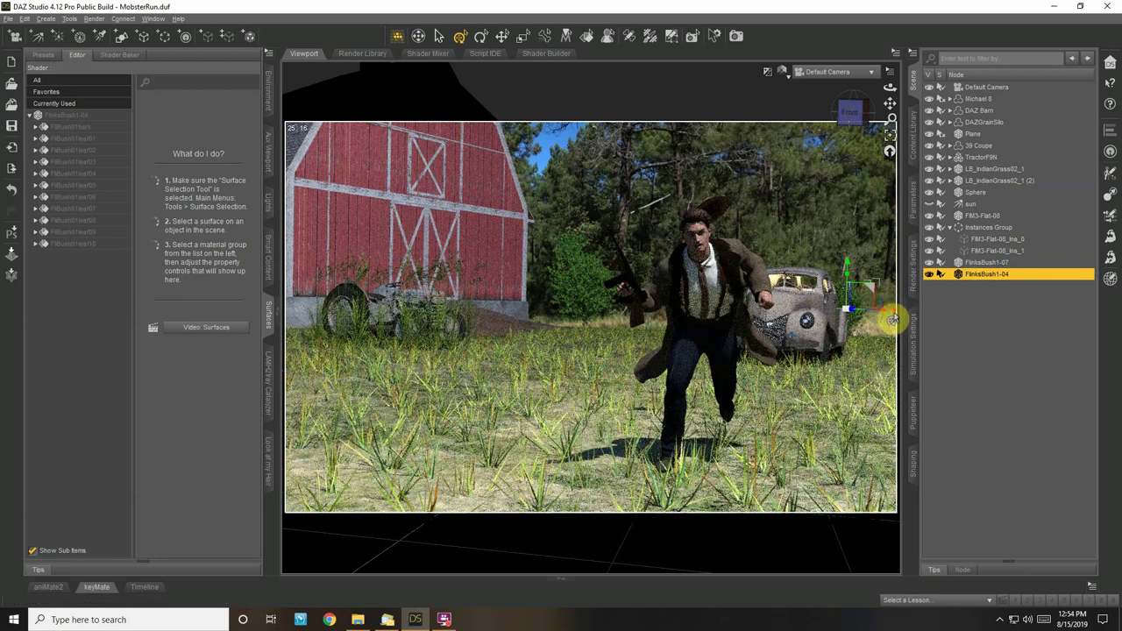
left_click_drag(896, 315, 900, 316)
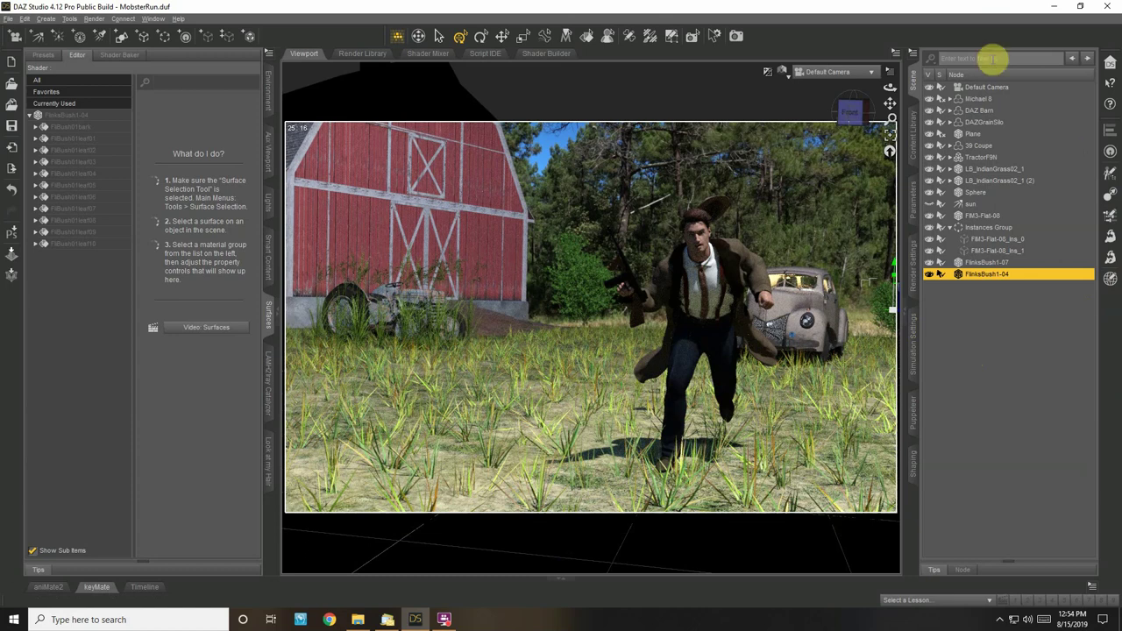
Switch the viewport to Texture Shaded and create a new spotlight with the default settings
left_click(782, 72)
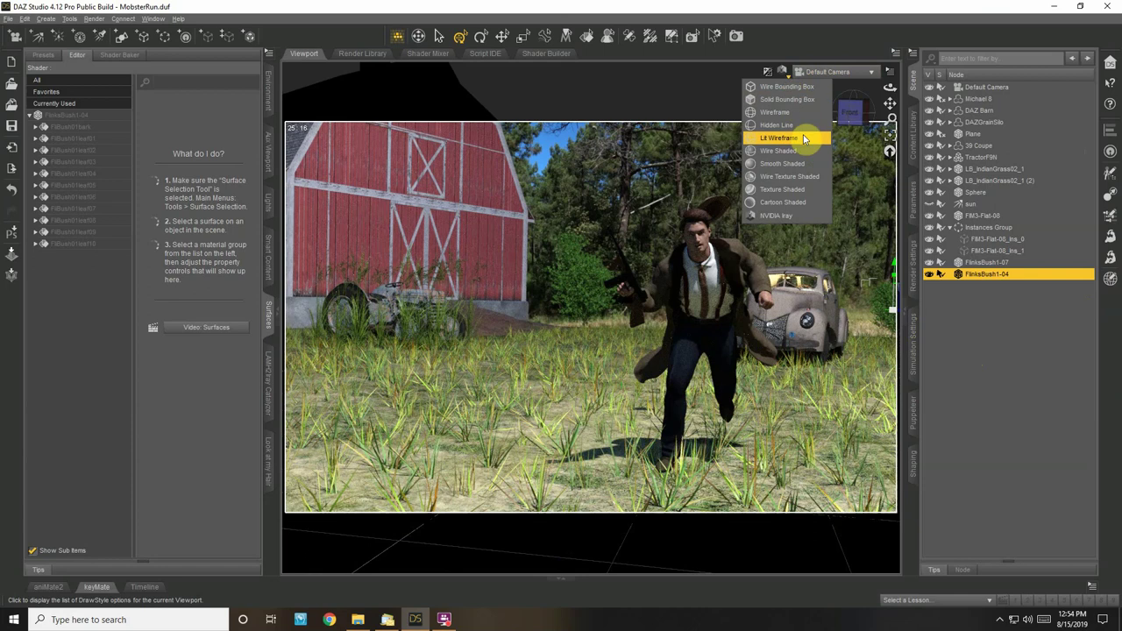
left_click(782, 189)
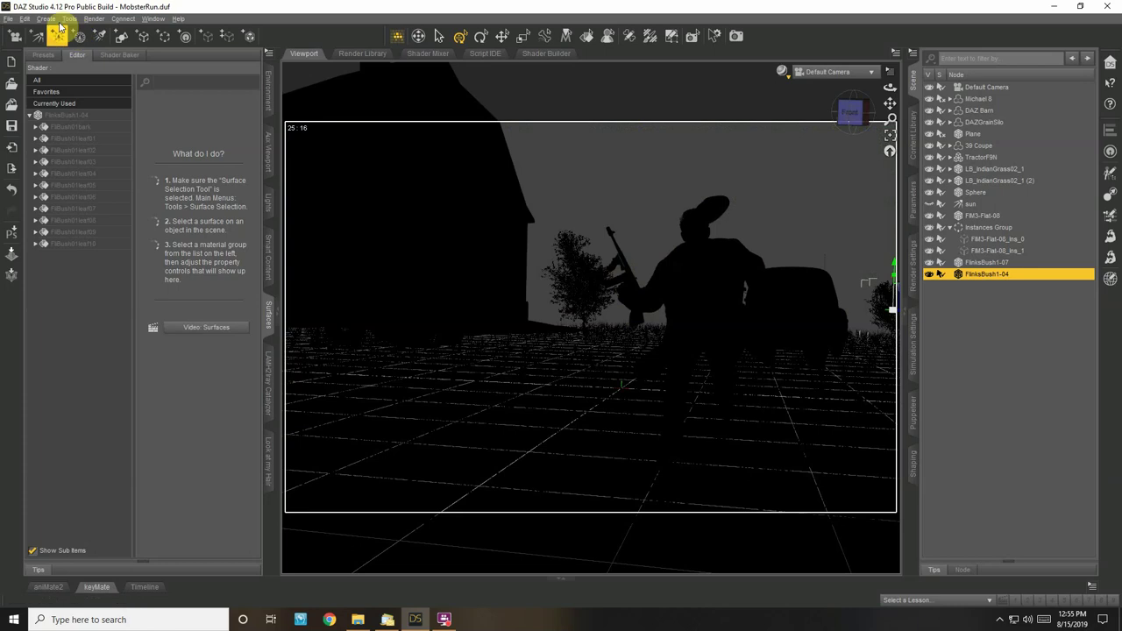
left_click(45, 19)
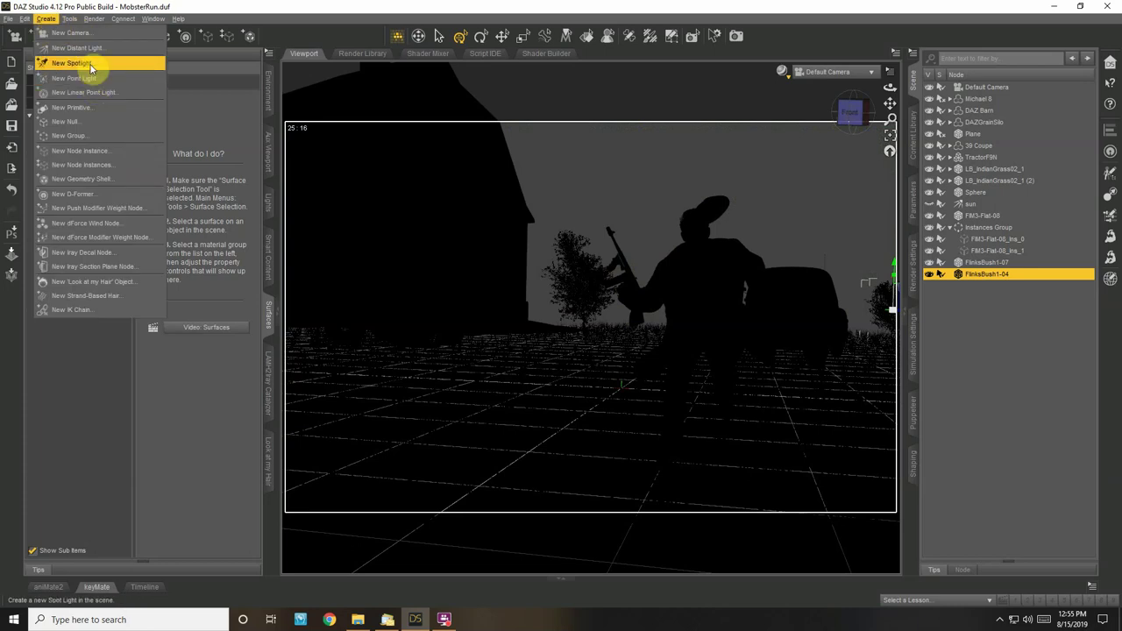
left_click(90, 63)
left_click(581, 335)
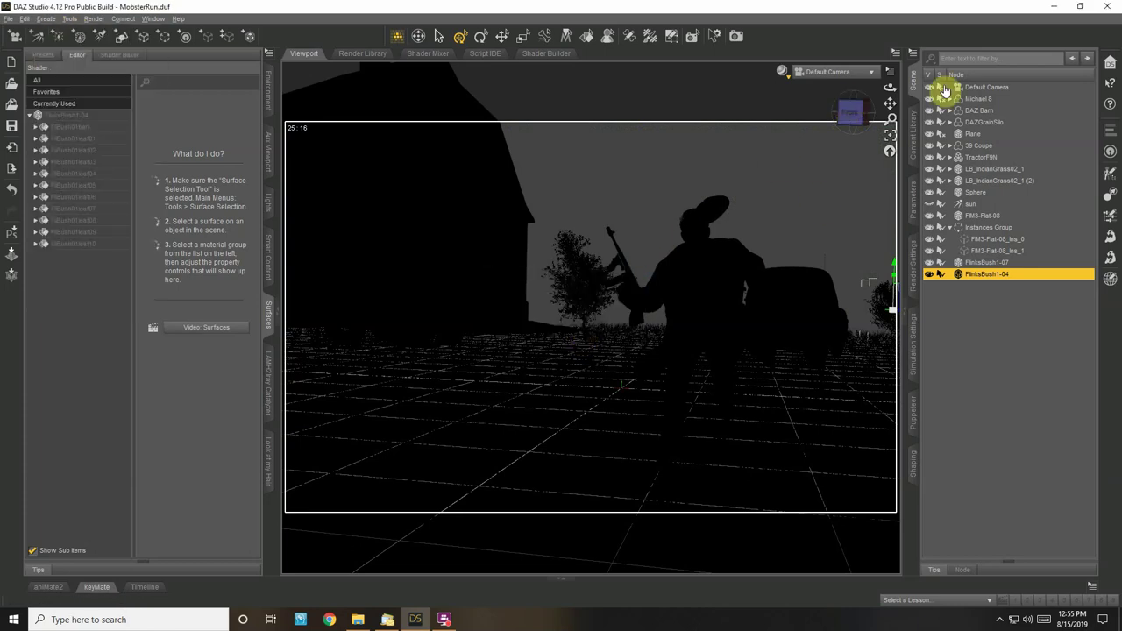
Look through SpotLight 1, frame the 39 Coupe and orbit the light so it shines straight down on the car
left_click(872, 75)
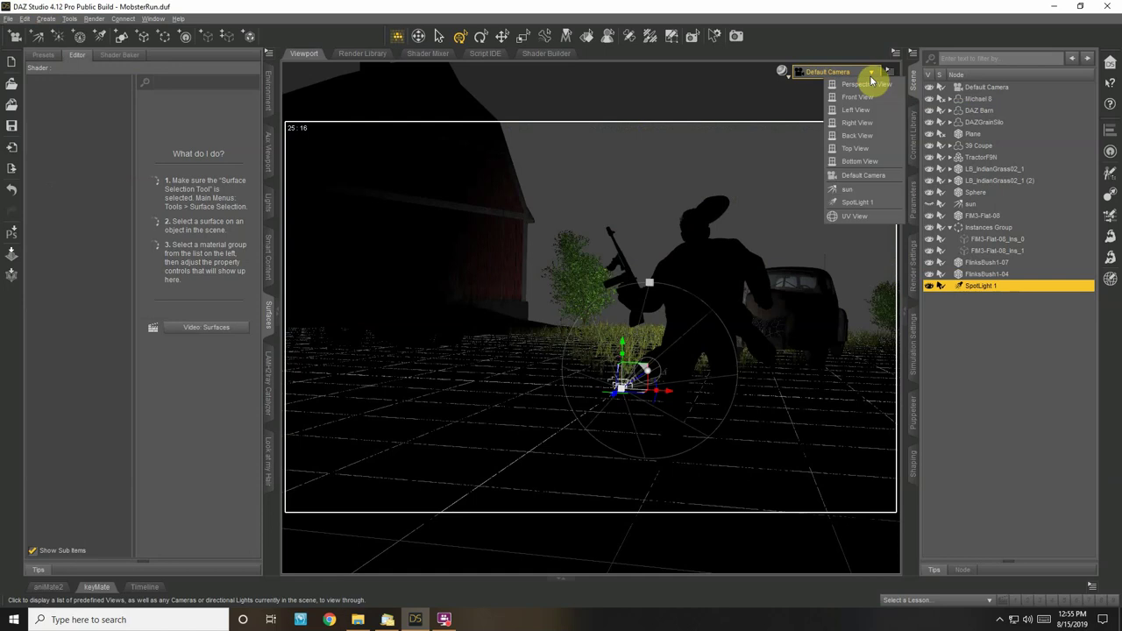
left_click(866, 176)
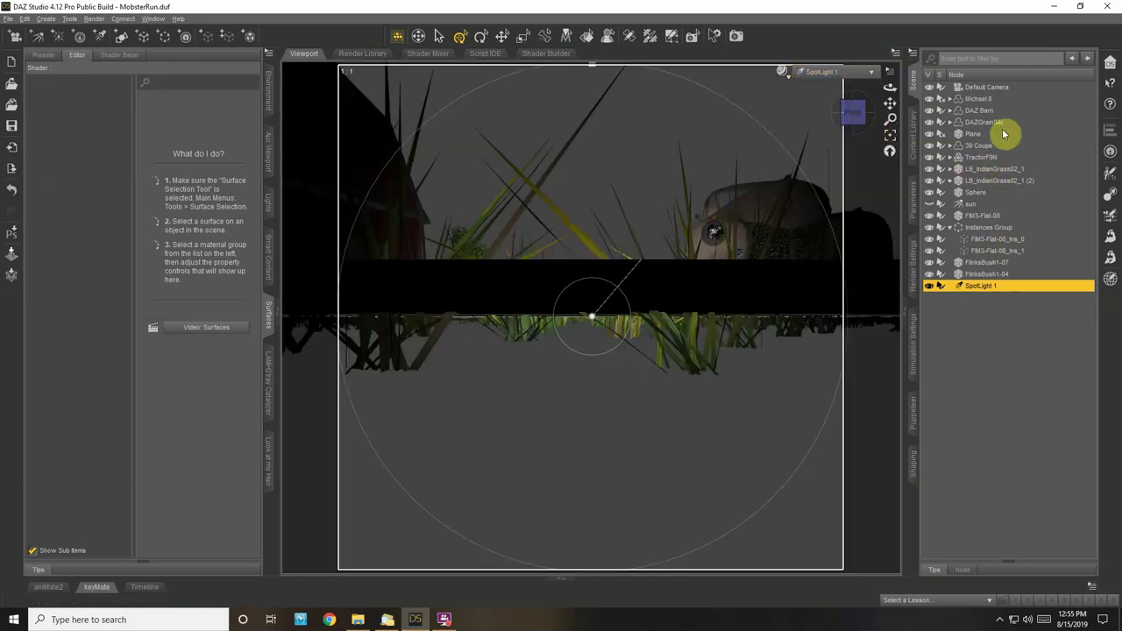
left_click(979, 145)
left_click(890, 139)
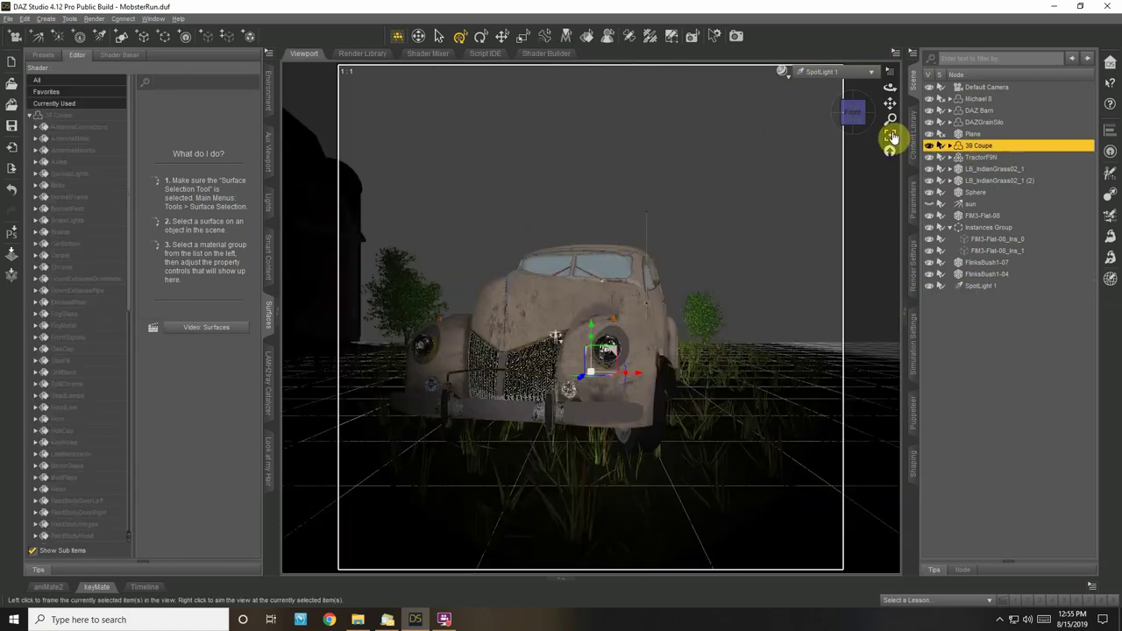
left_click_drag(890, 89, 891, 124)
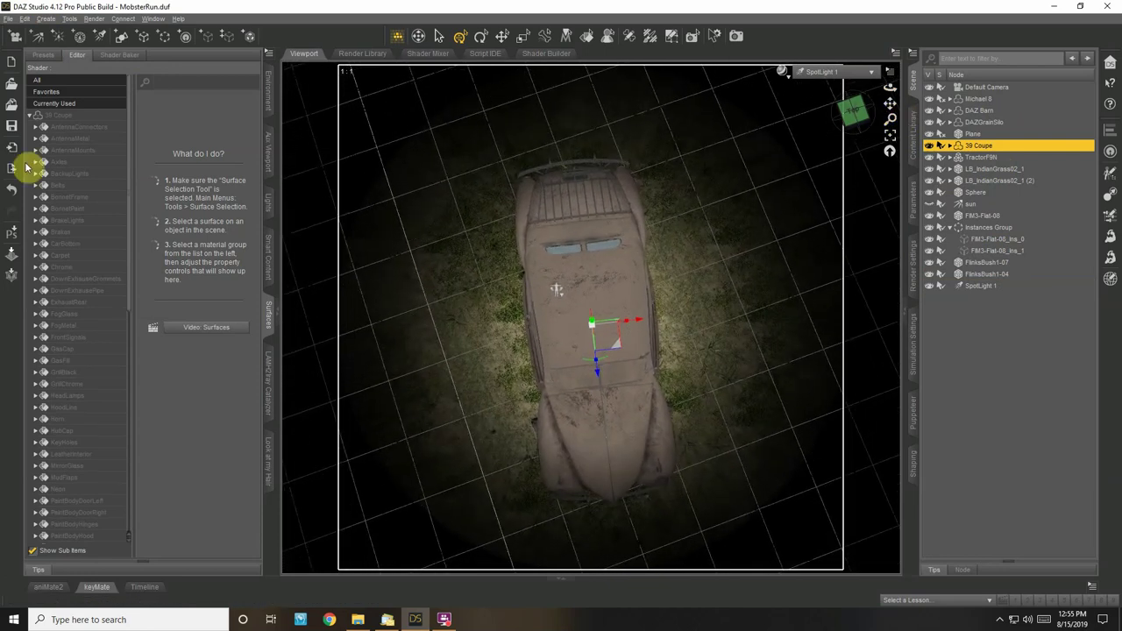
Set SpotLight 1's light color to a warm orange with RGB 255, 183, 110
left_click(270, 202)
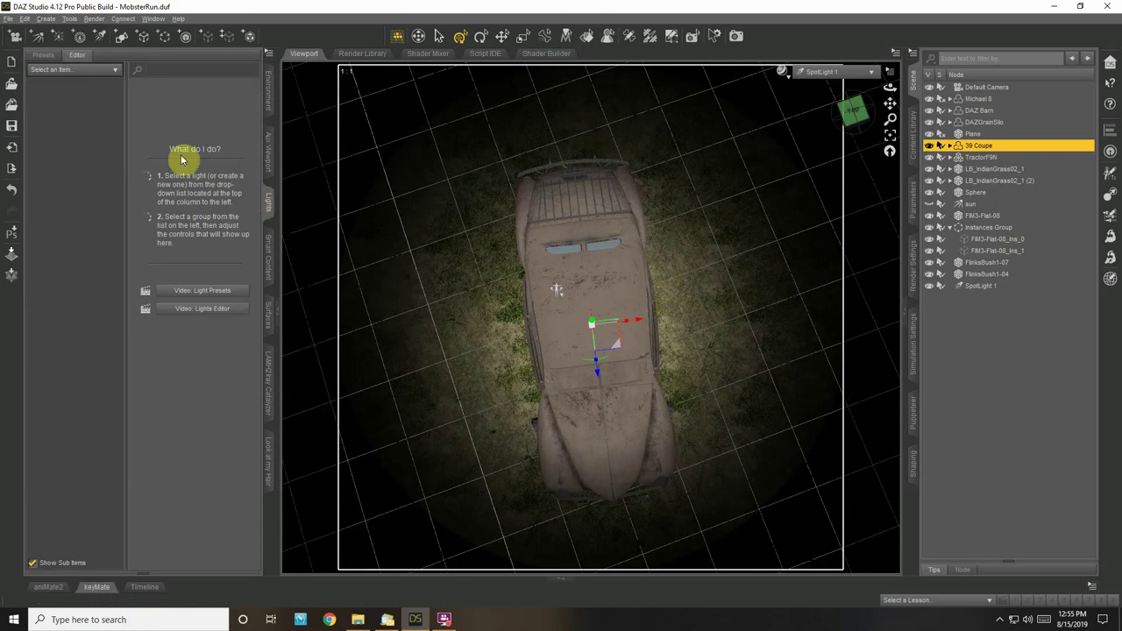
left_click(79, 70)
left_click(63, 96)
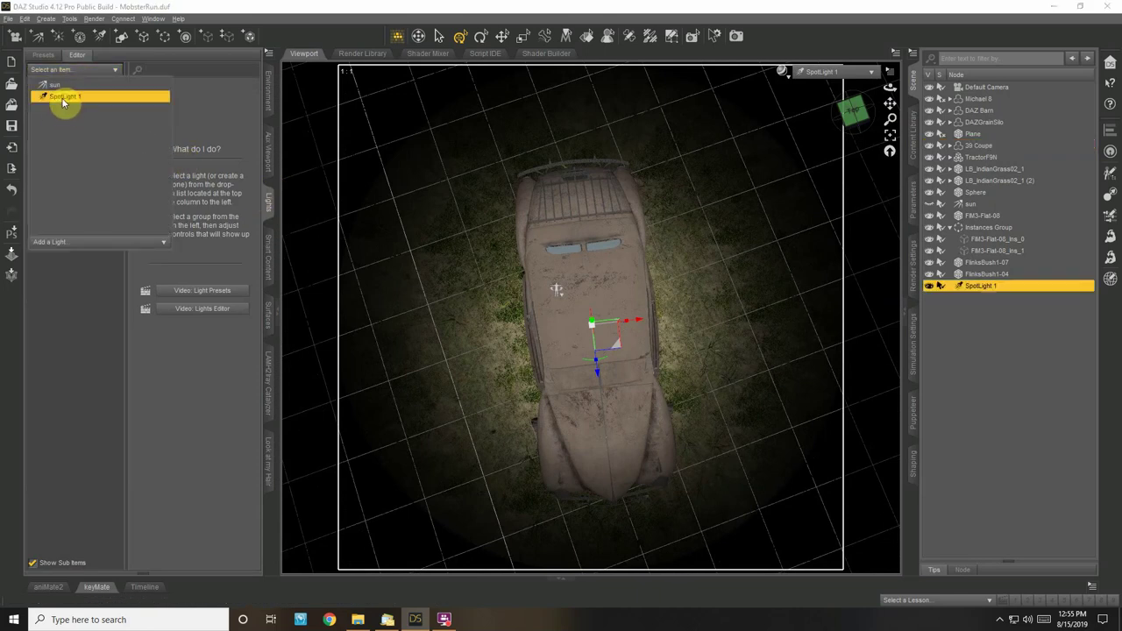
left_click(159, 116)
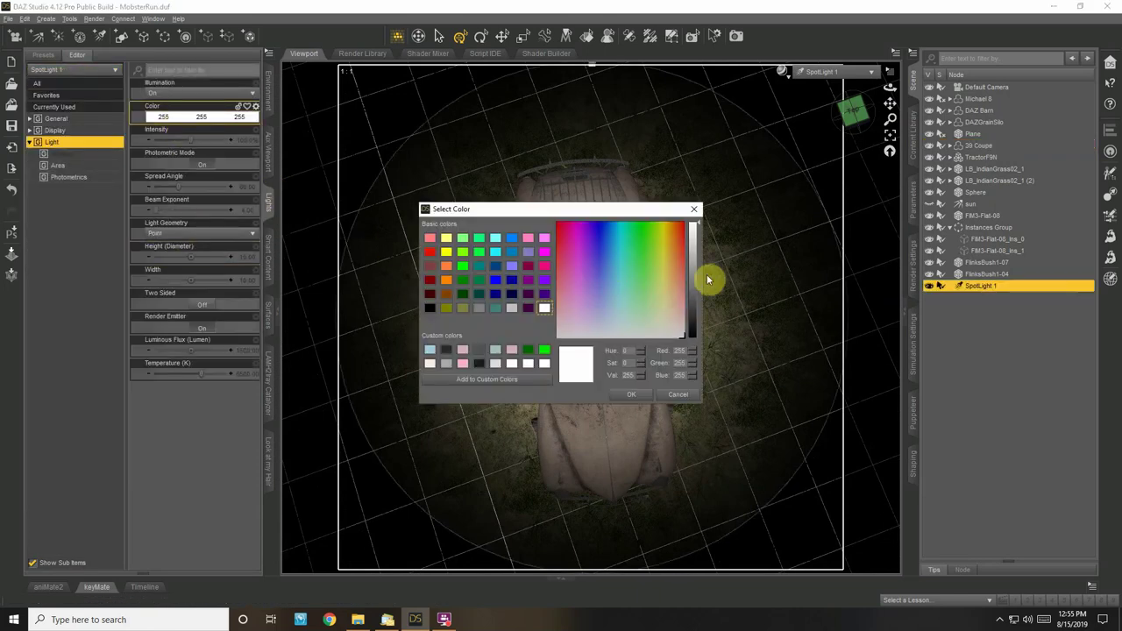
mouse_move(671, 282)
left_mouse_down()
mouse_move(667, 262)
mouse_move(670, 274)
left_mouse_up()
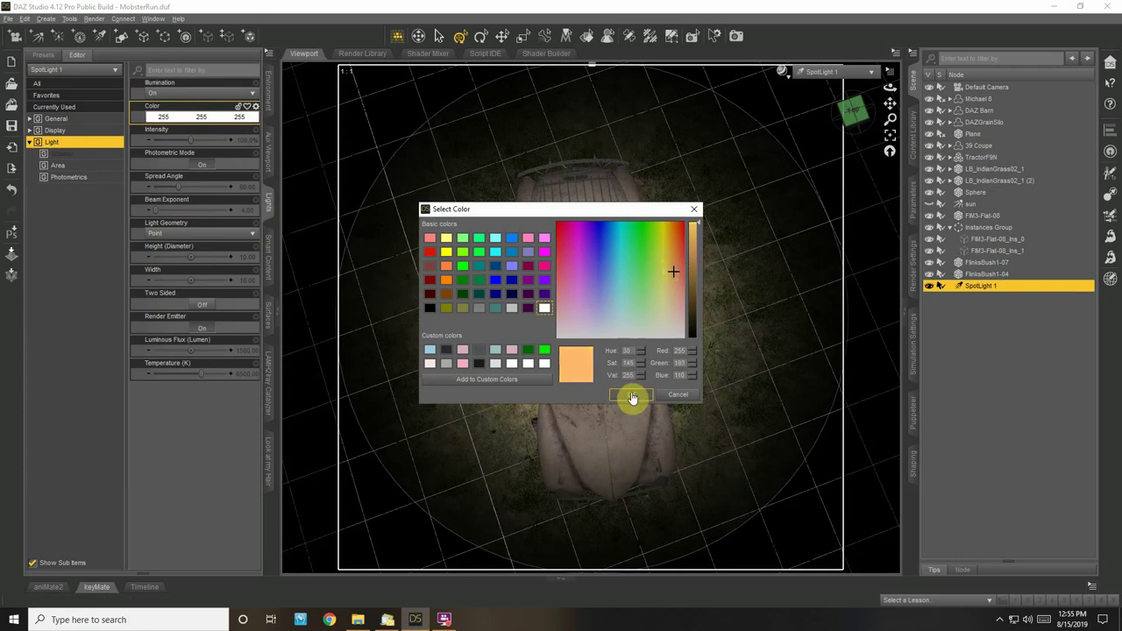
key("Return")
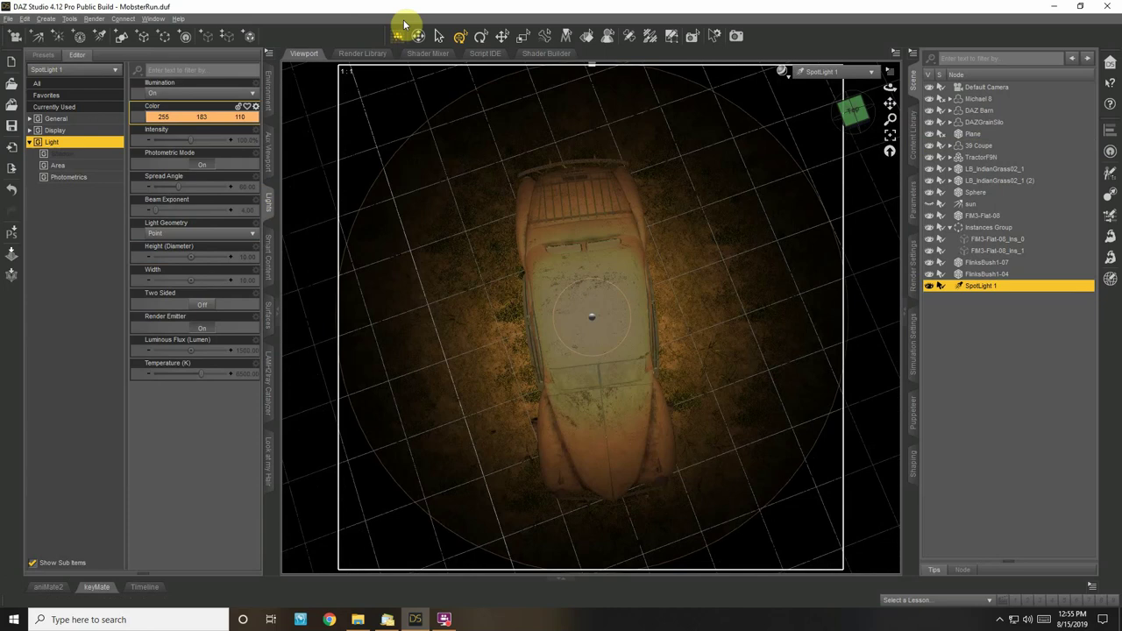
Lower SpotLight 1's intensity to 36.5% and save the scene file
left_click(175, 141)
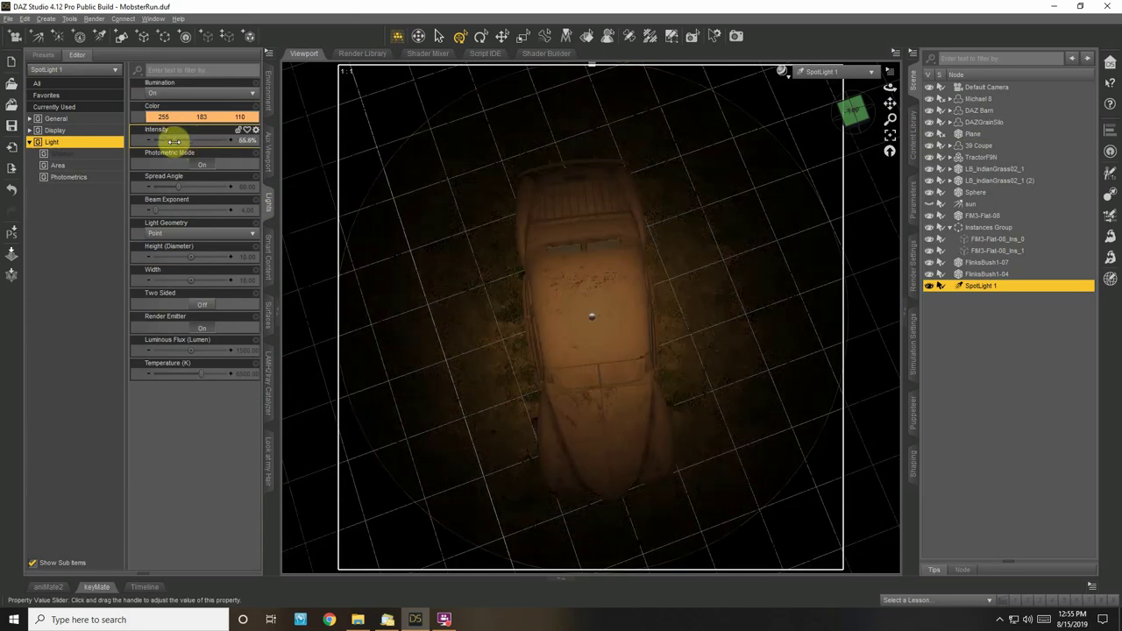
left_click_drag(174, 141, 160, 143)
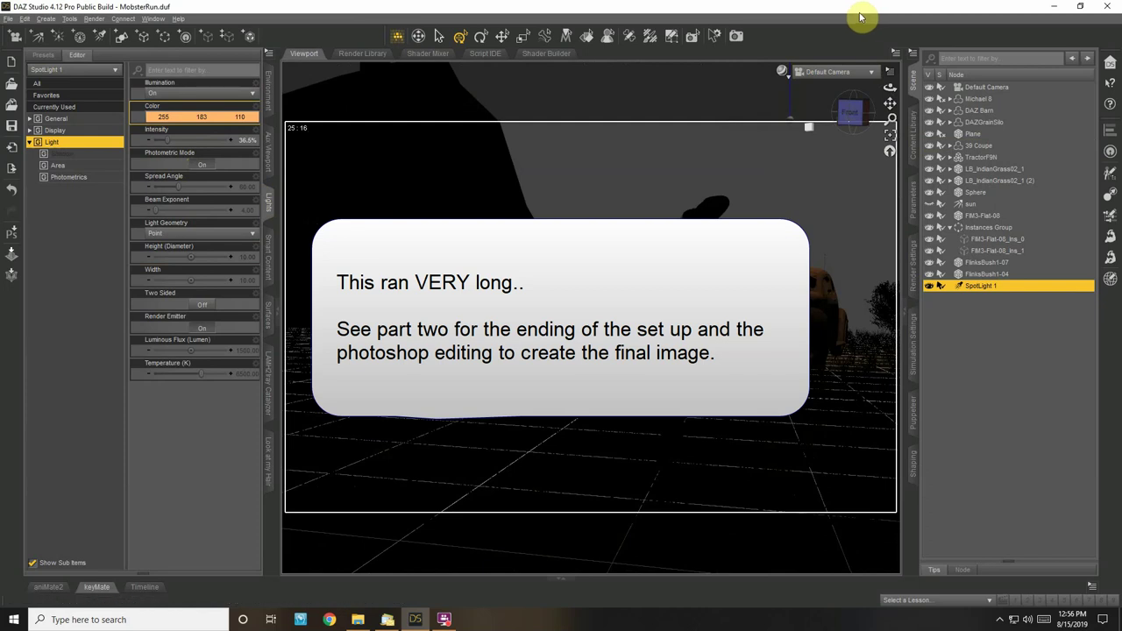
left_click(99, 35)
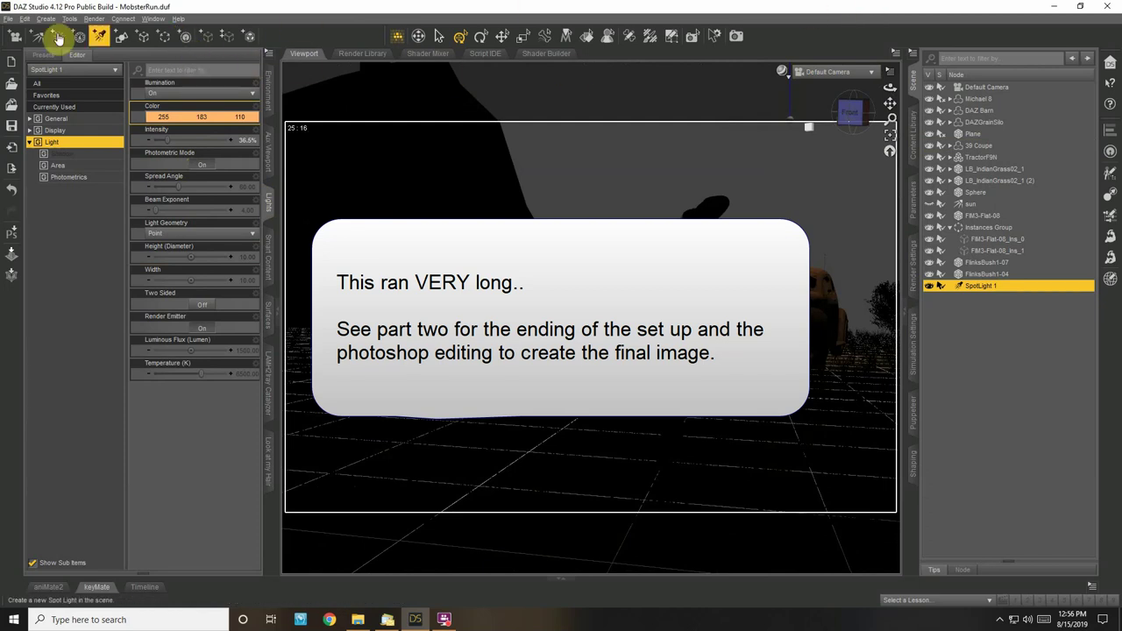
left_click(11, 126)
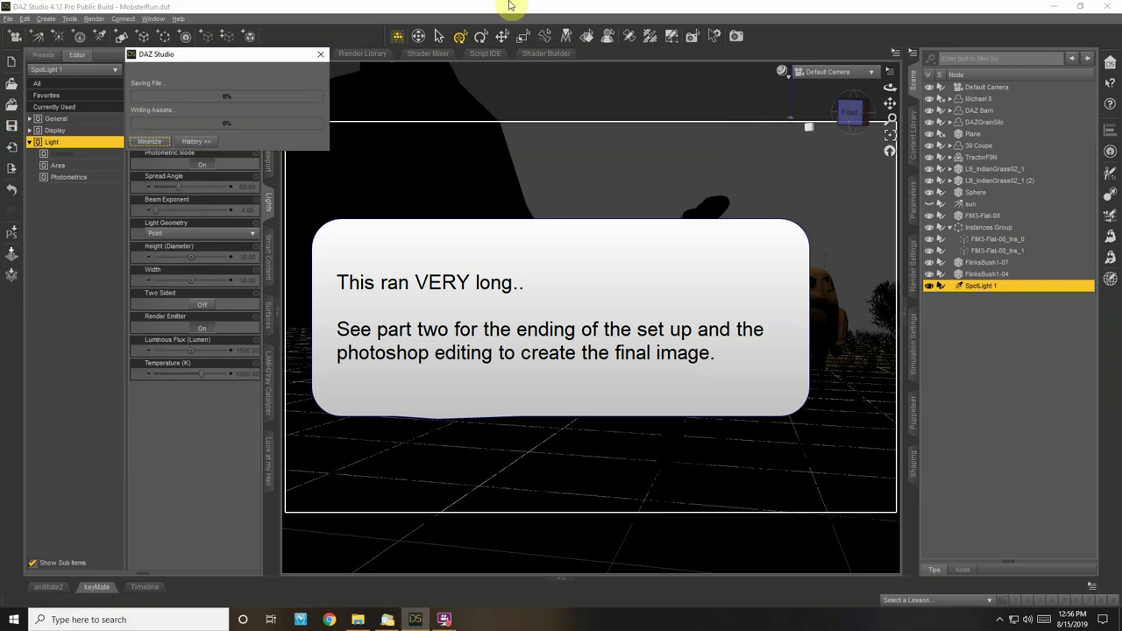